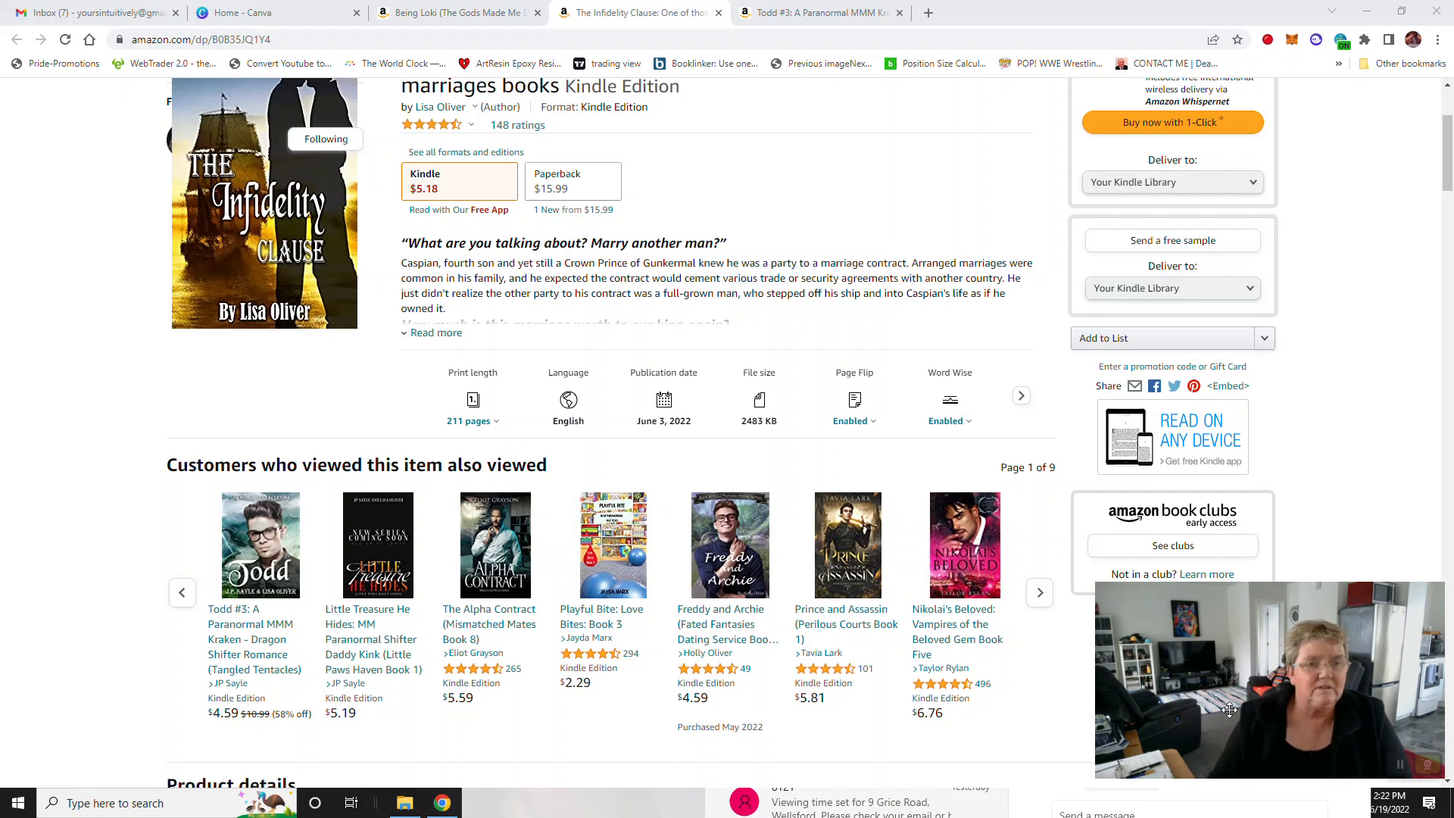
# Step: Look over the book page of The Infidelity Clause and the Todd #3 page with the covers in its series
pyautogui.scroll(3, 107, 470)
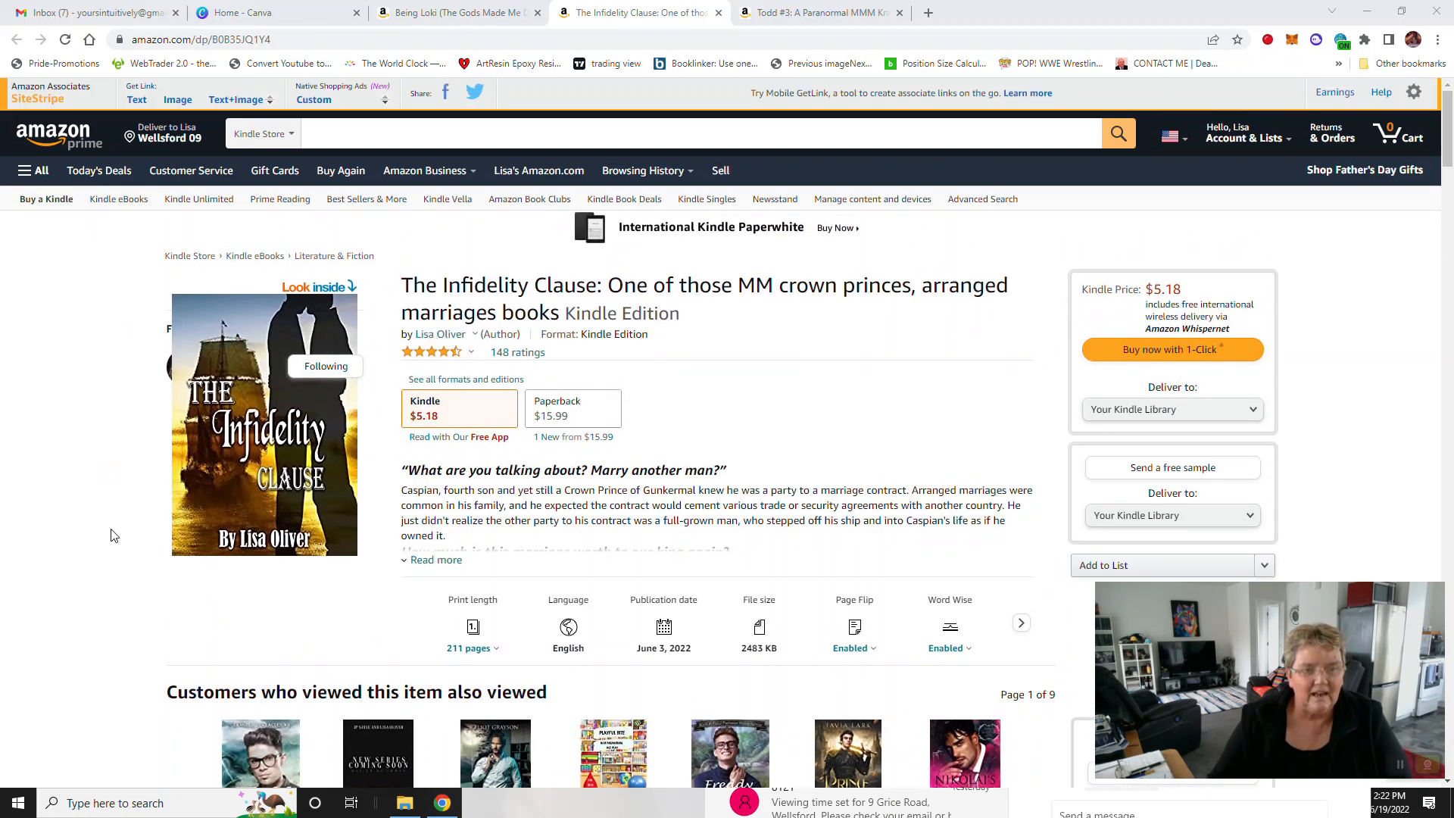
pyautogui.scroll(-1, 99, 526)
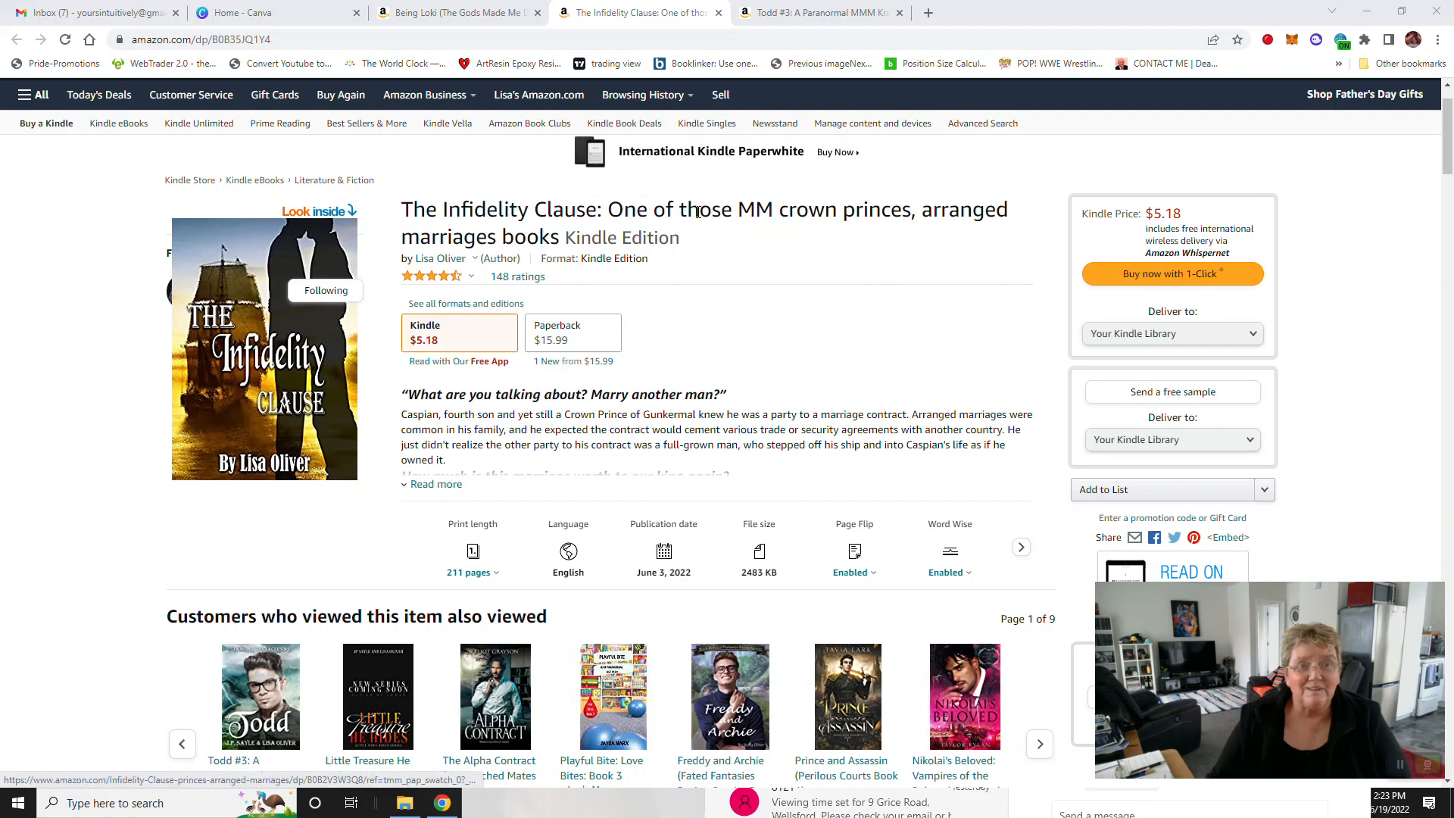
pyautogui.click(803, 17)
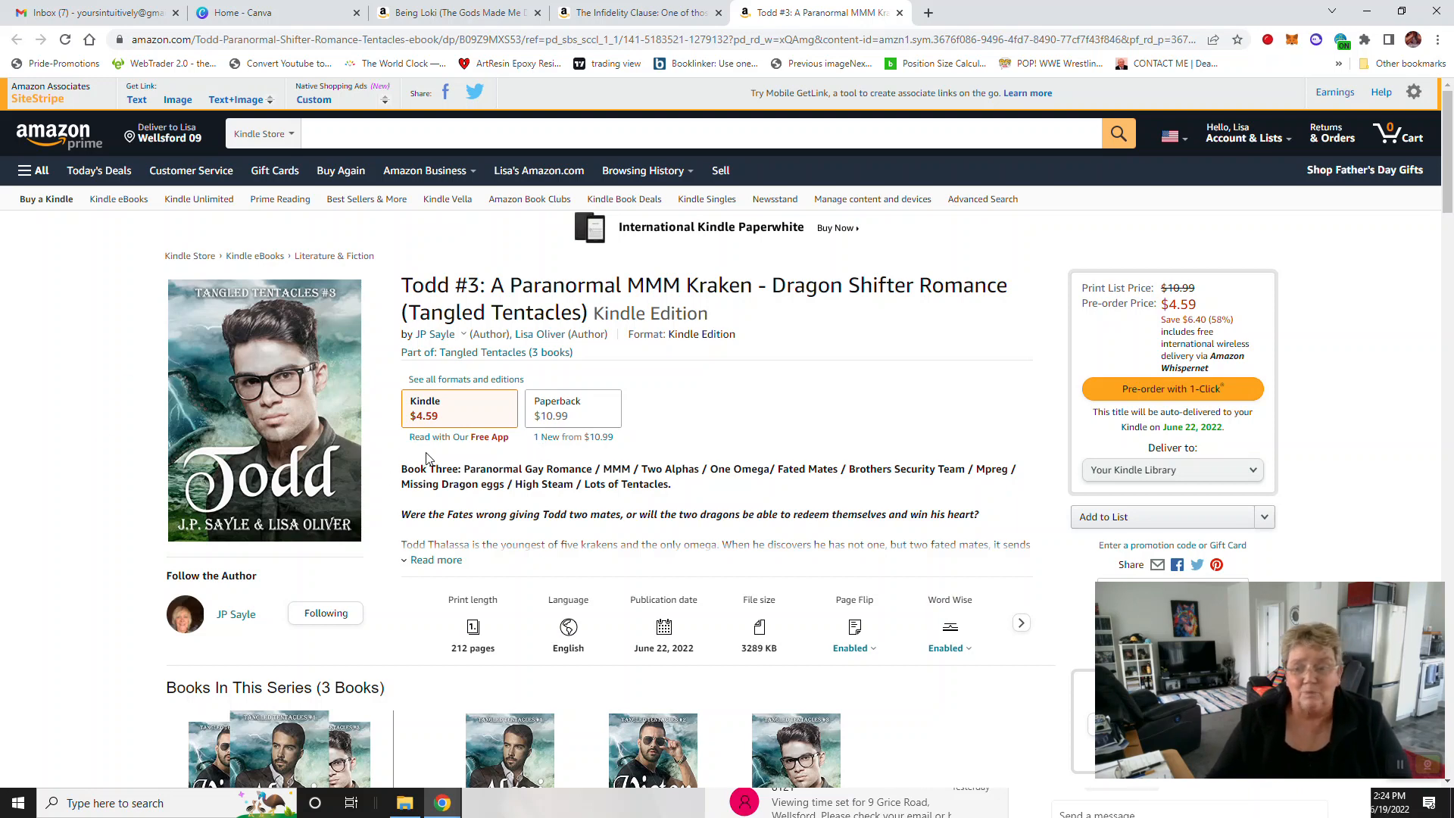
pyautogui.moveTo(418, 335)
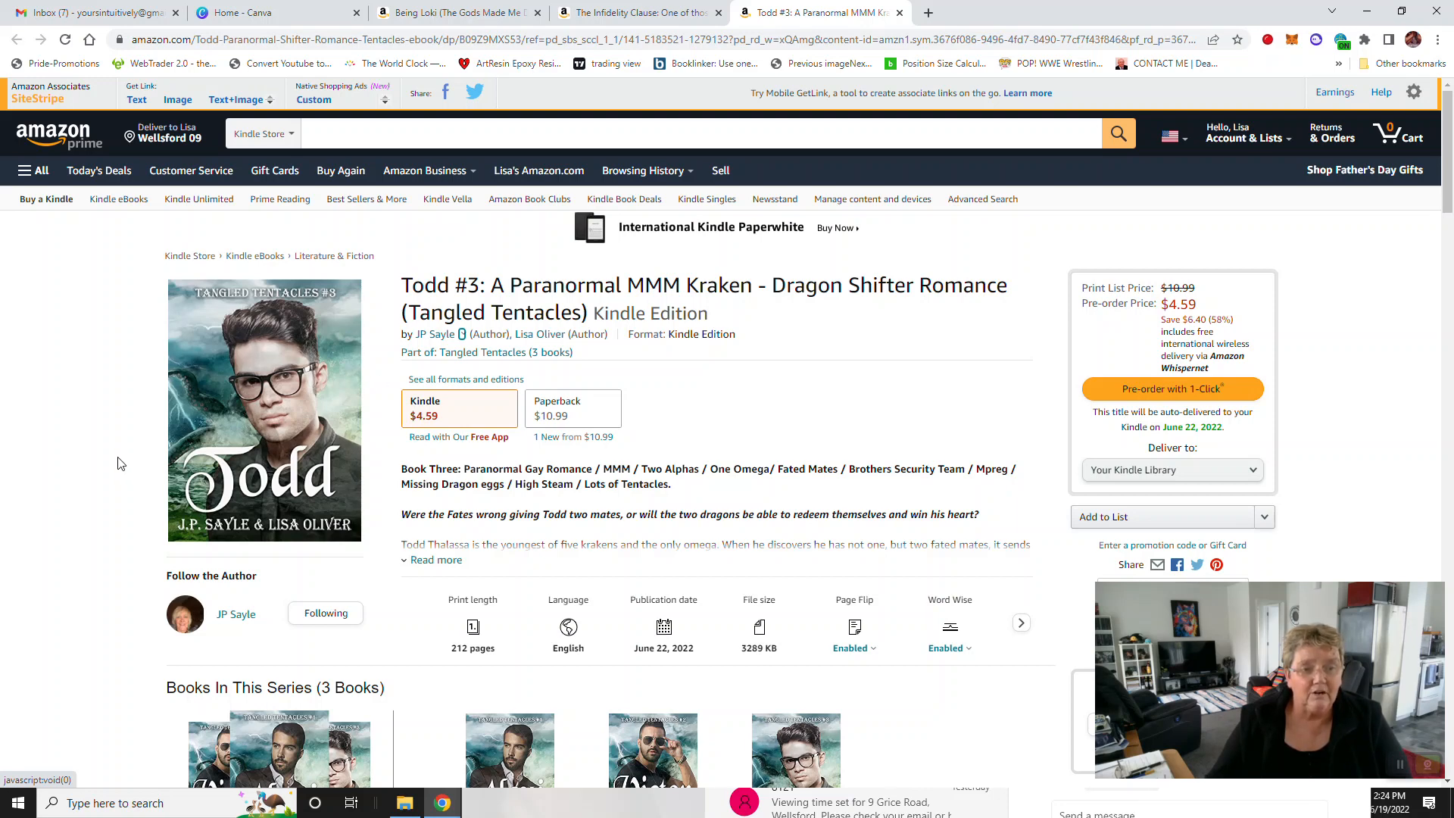
pyautogui.scroll(-2, 117, 463)
pyautogui.scroll(-3, 117, 464)
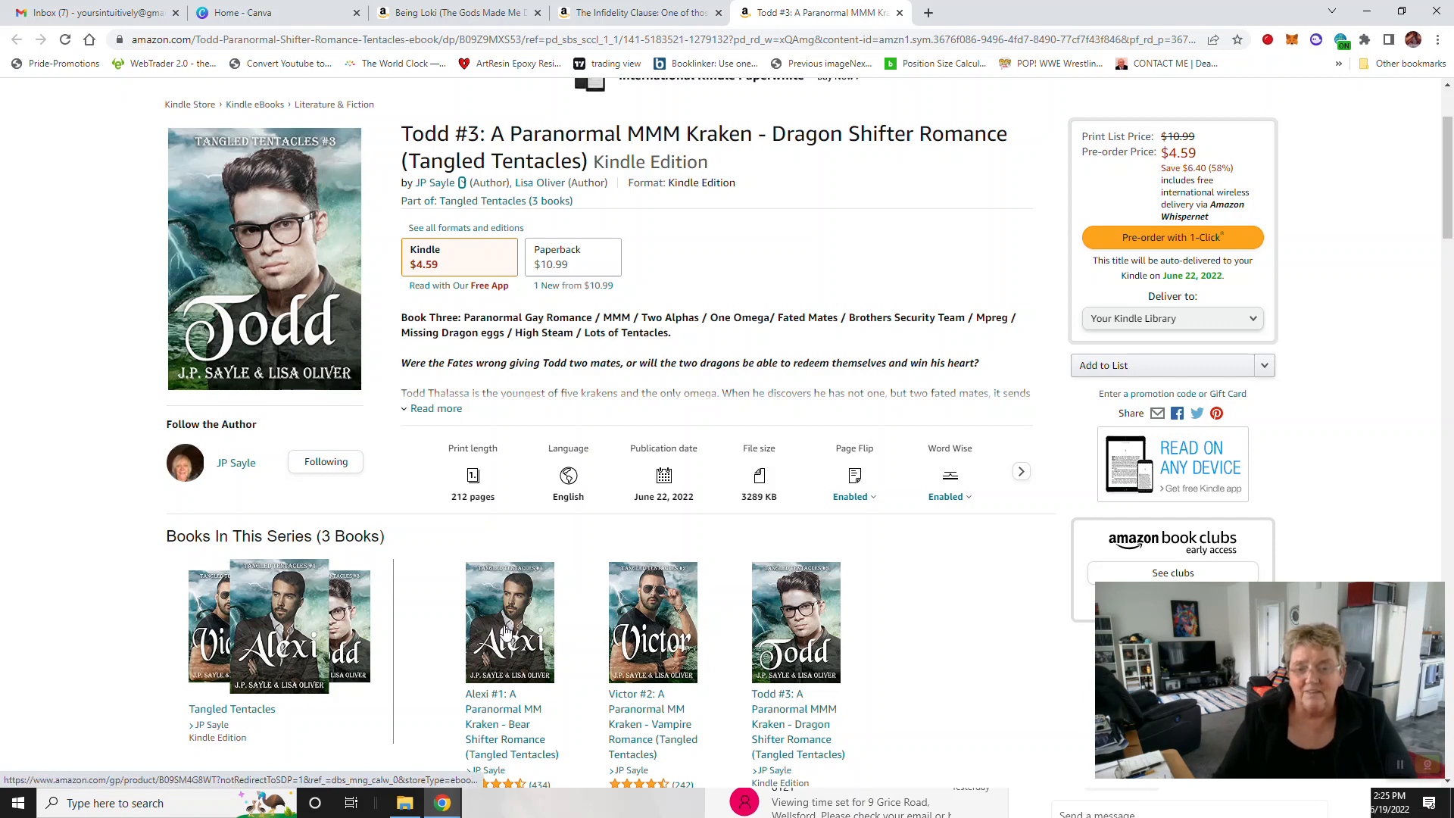
pyautogui.scroll(-2, 973, 554)
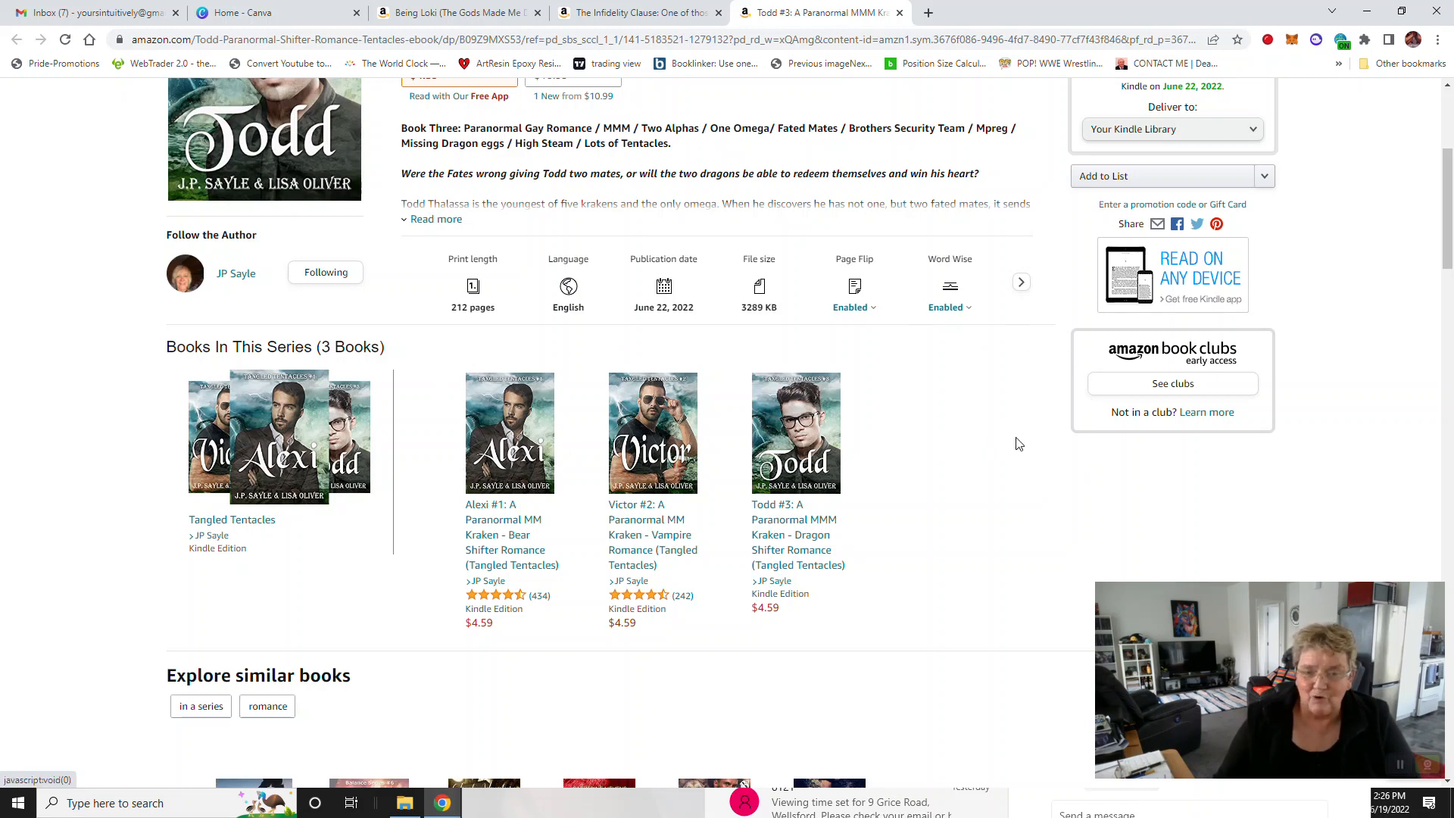
pyautogui.scroll(5, 969, 477)
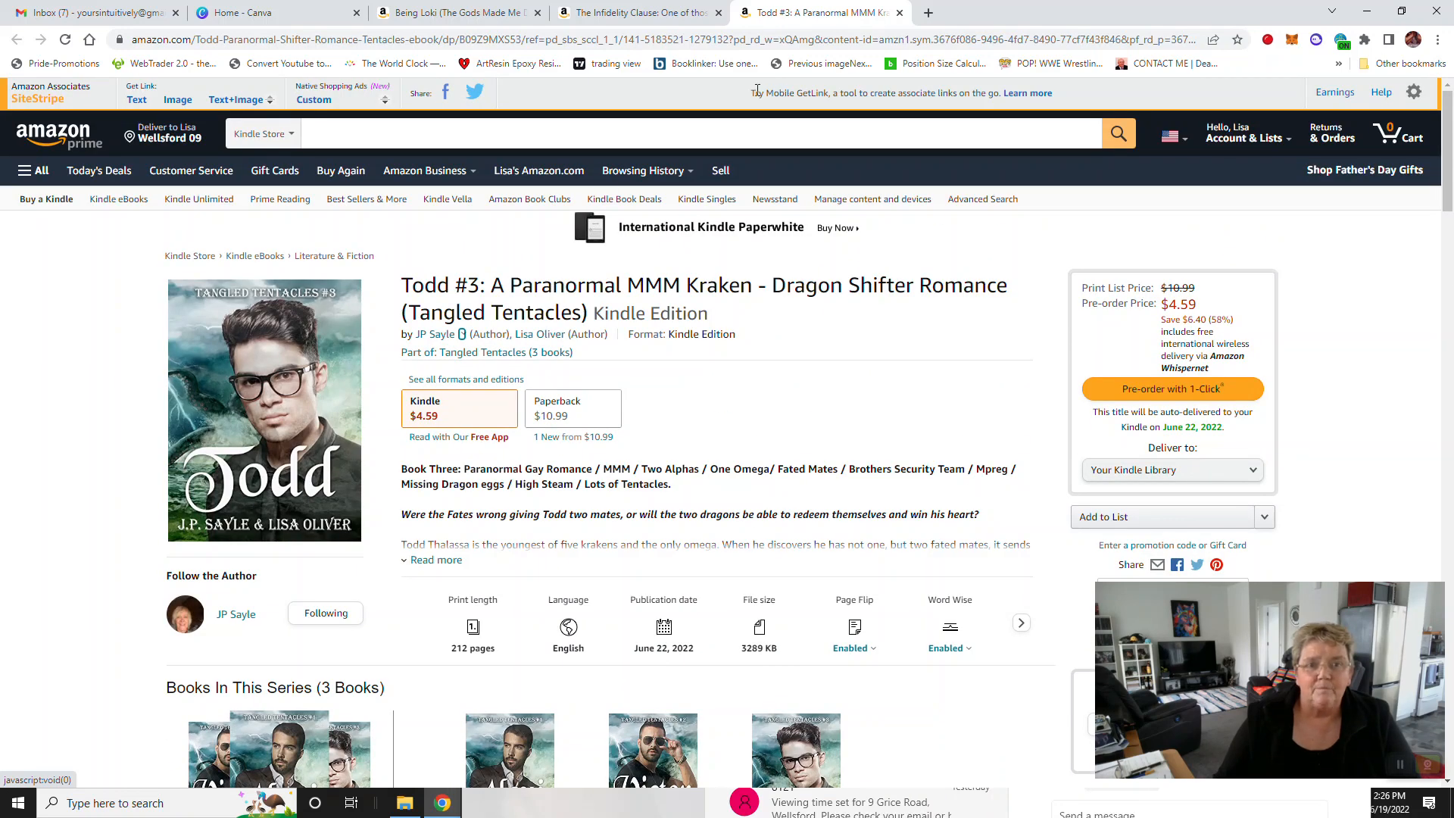
# Step: View the Being Loki book page and browse the covers in The Gods Made Me Do It series
pyautogui.click(498, 14)
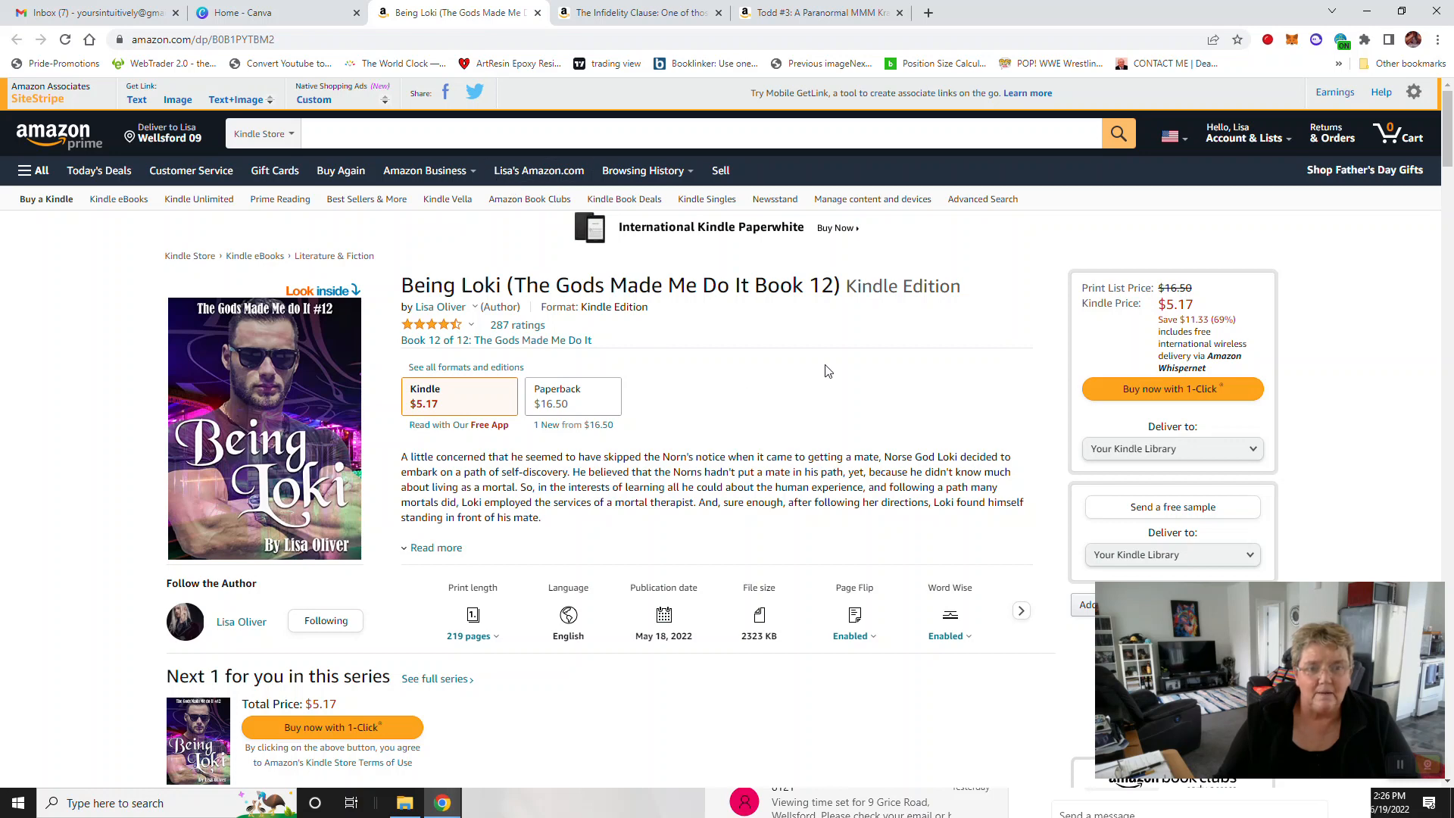
pyautogui.scroll(-2, 828, 371)
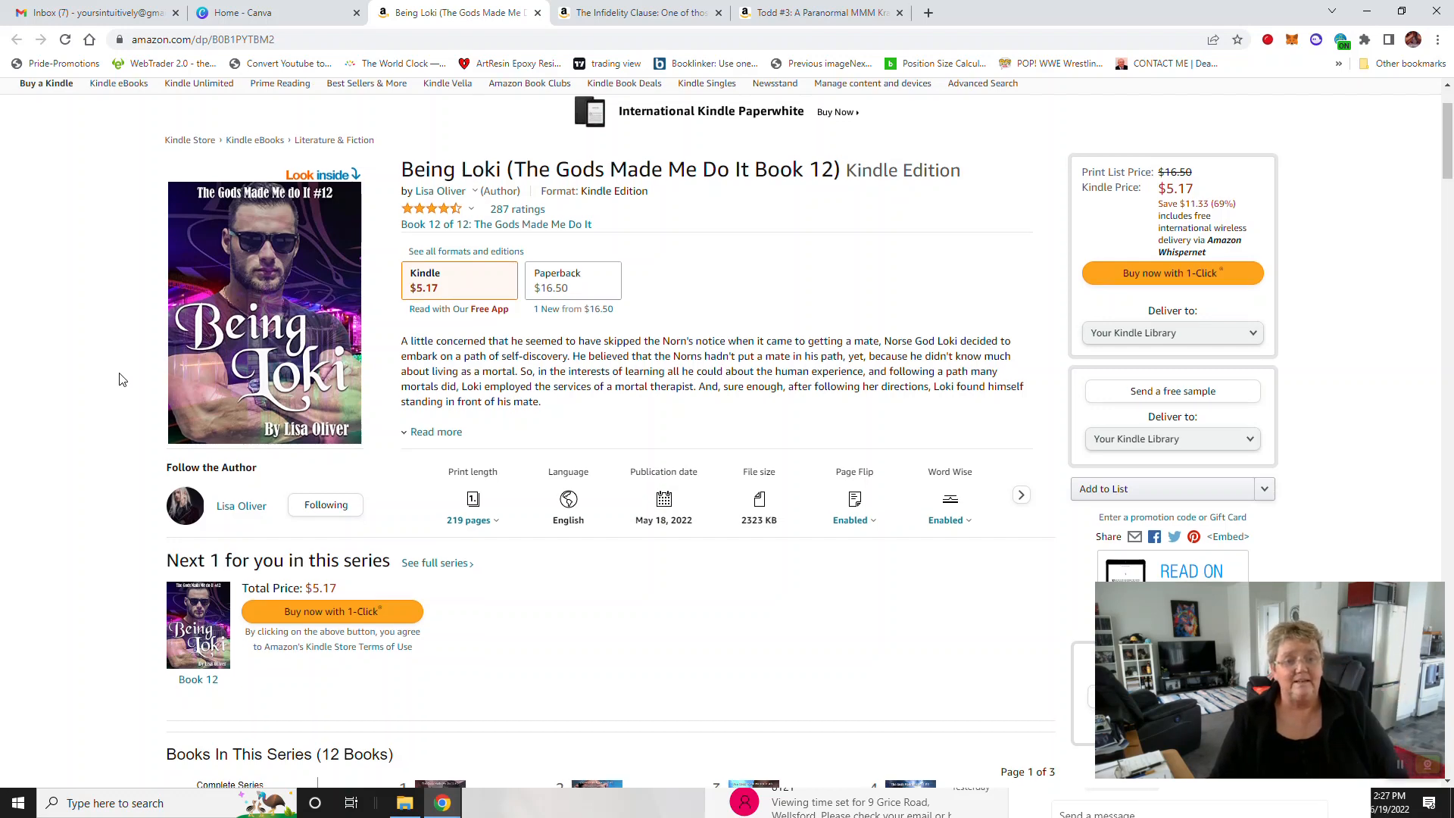
pyautogui.scroll(-2, 119, 379)
pyautogui.scroll(-3, 119, 379)
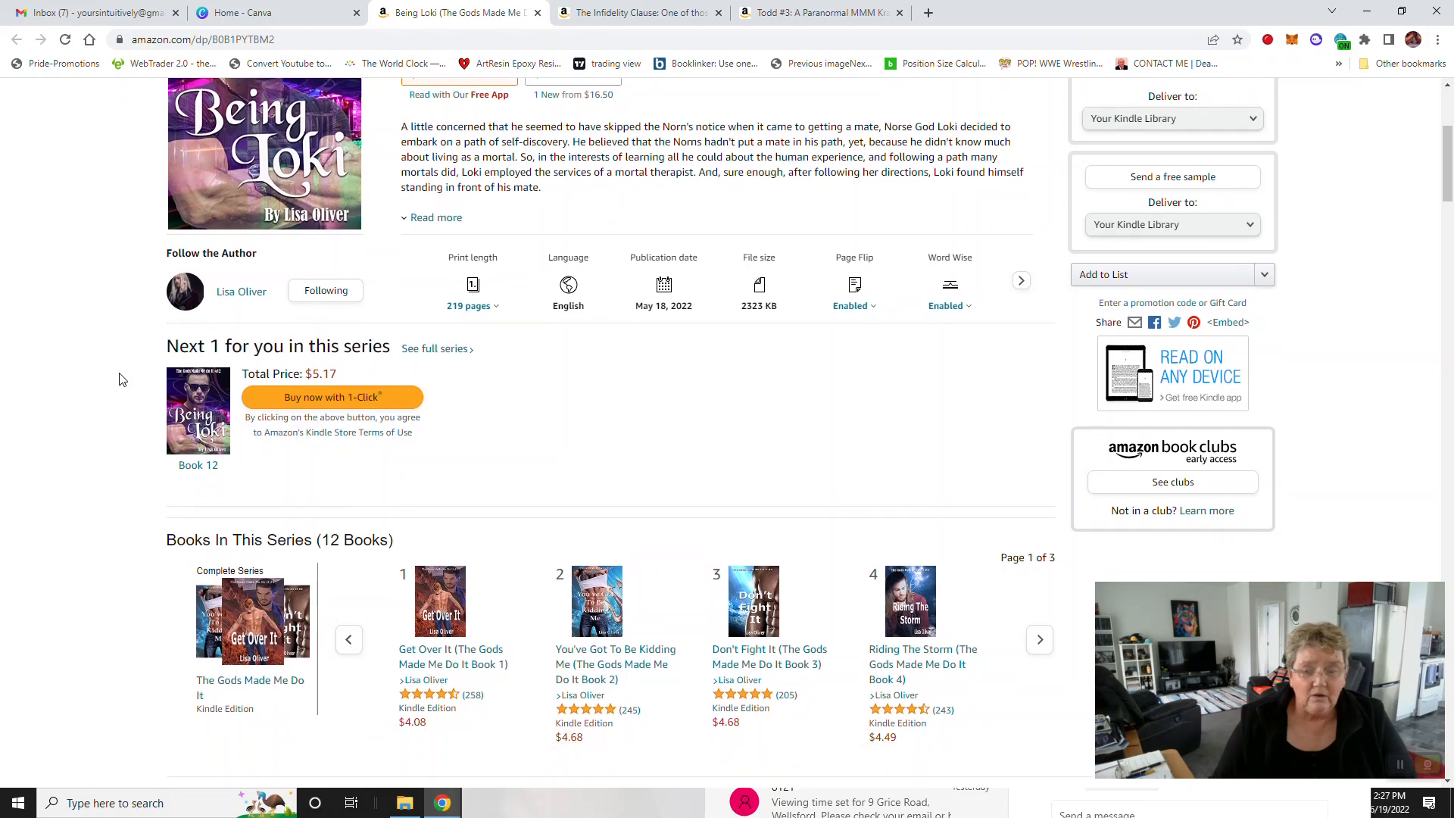
pyautogui.scroll(-1, 119, 379)
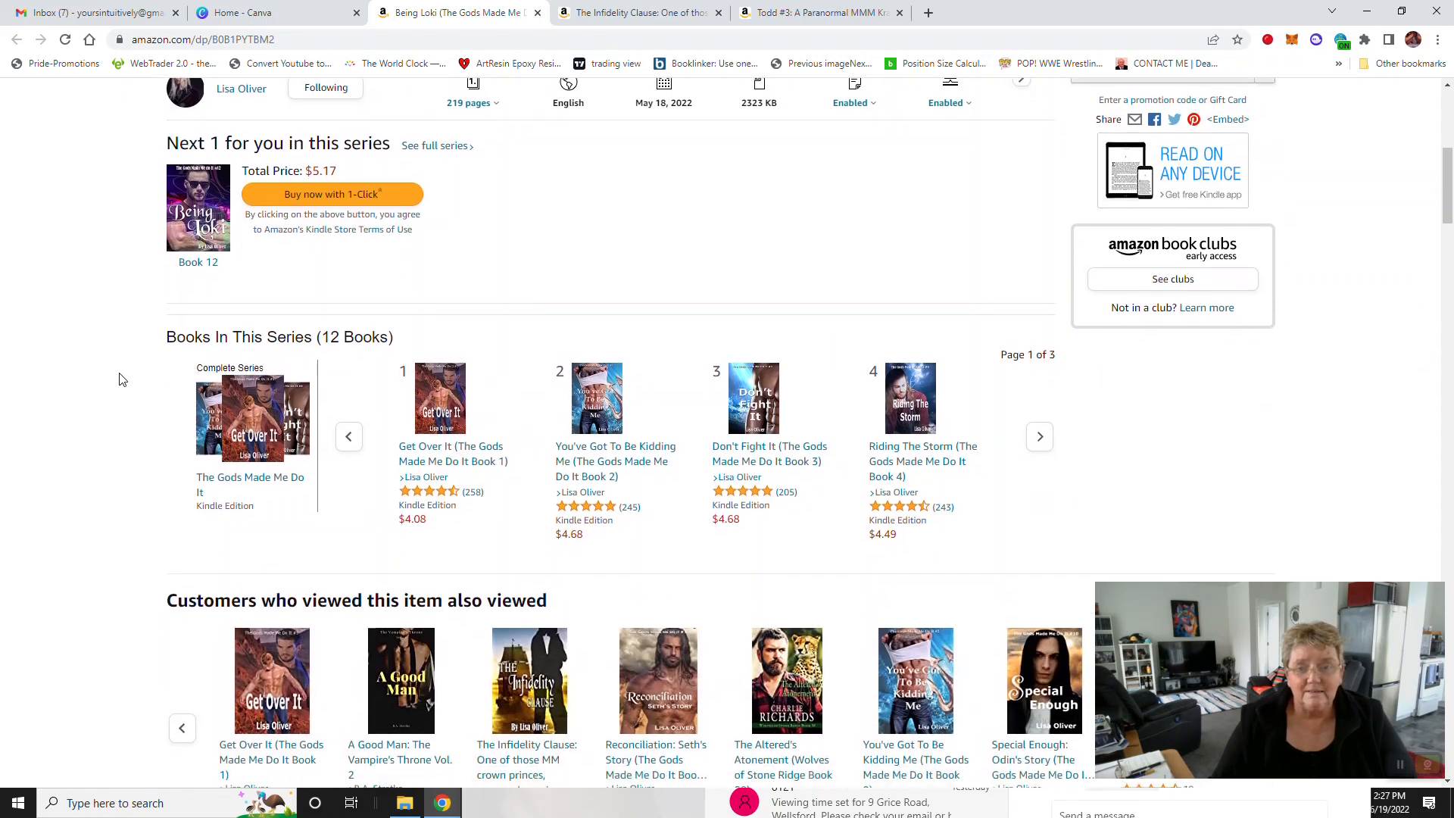
pyautogui.scroll(-1, 119, 378)
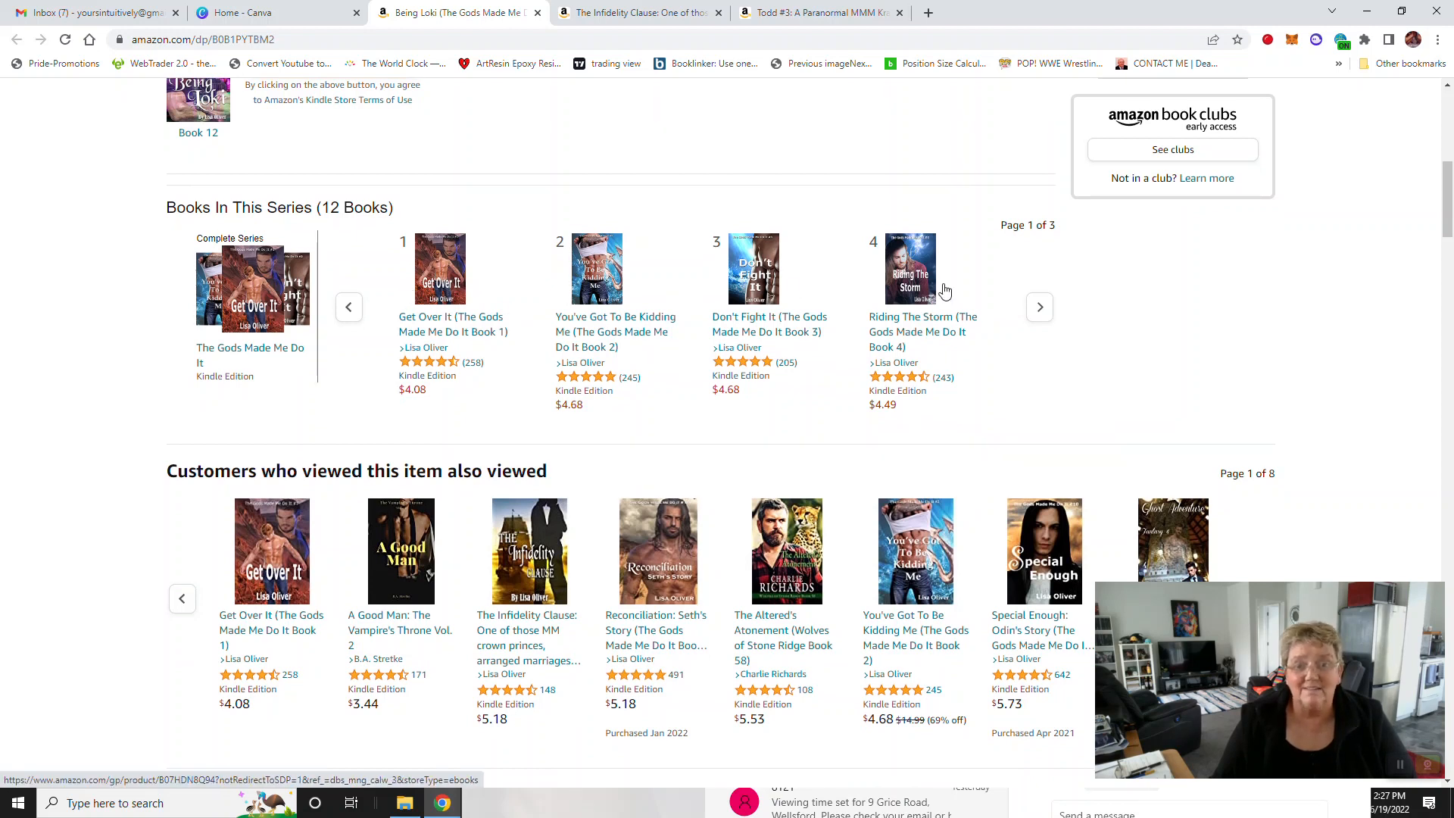
pyautogui.click(1040, 308)
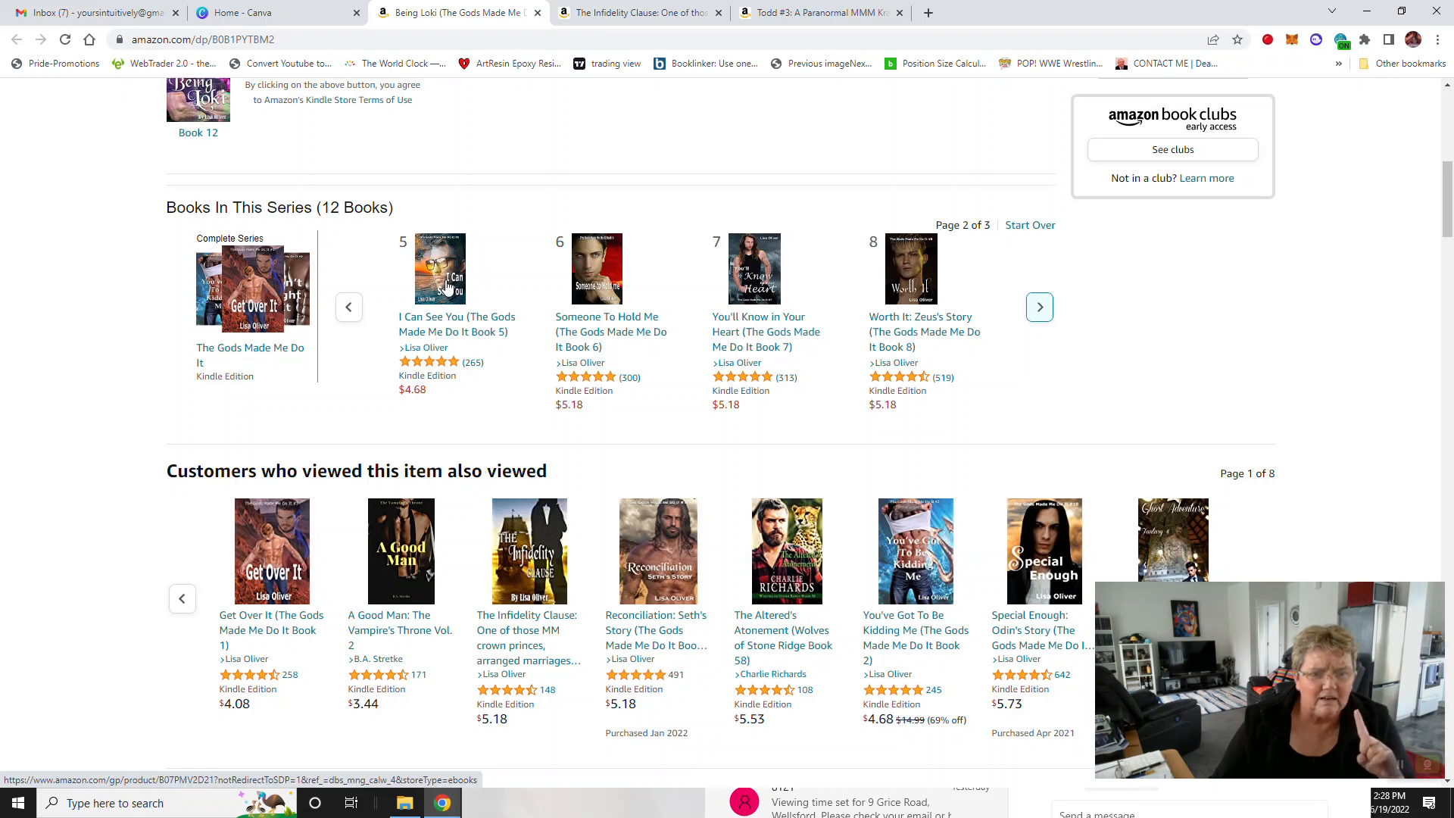
# Step: Browse the covers of the books that customers also viewed for Being Loki through page 6
pyautogui.scroll(-3, 520, 286)
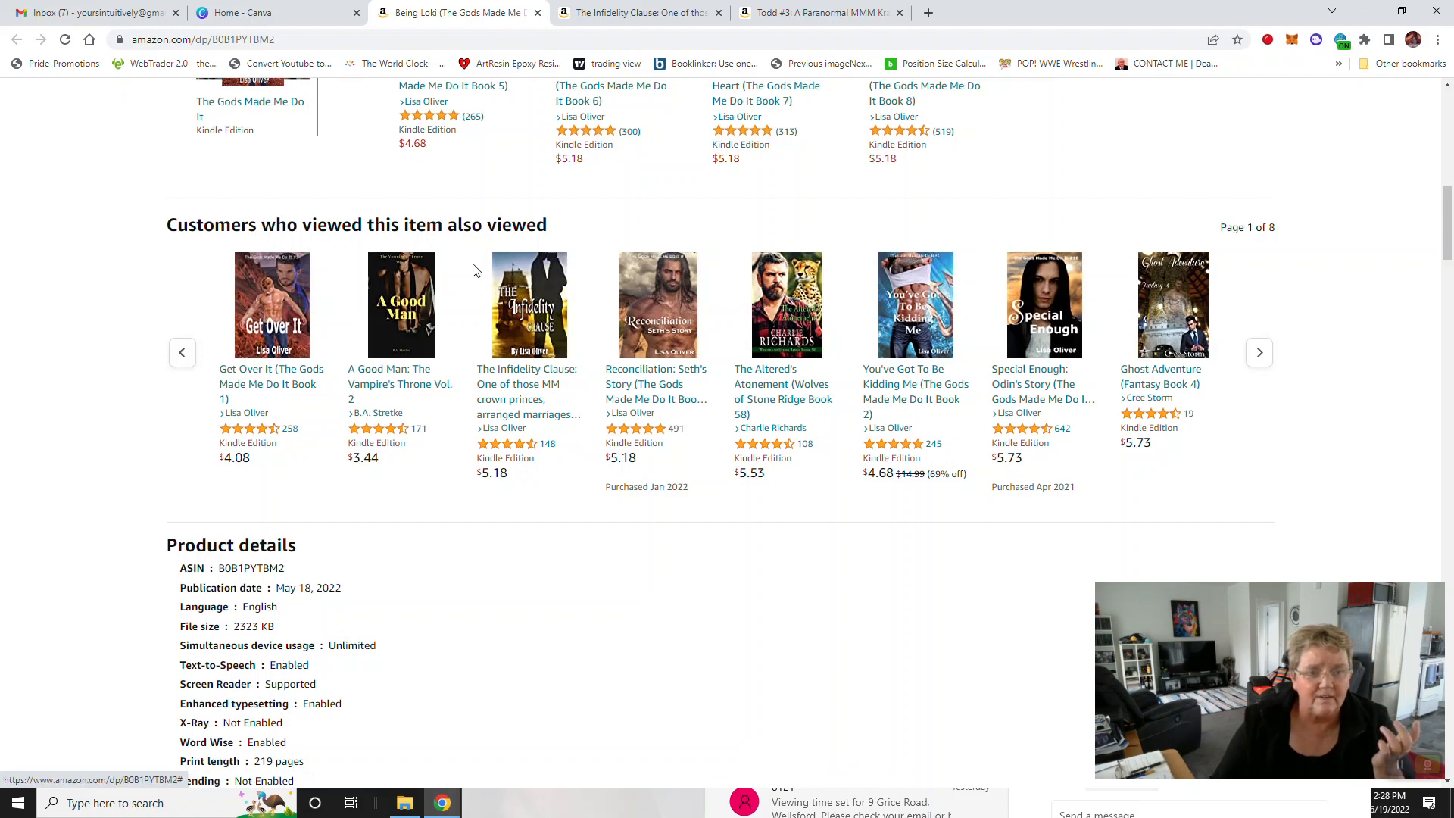
pyautogui.click(1260, 352)
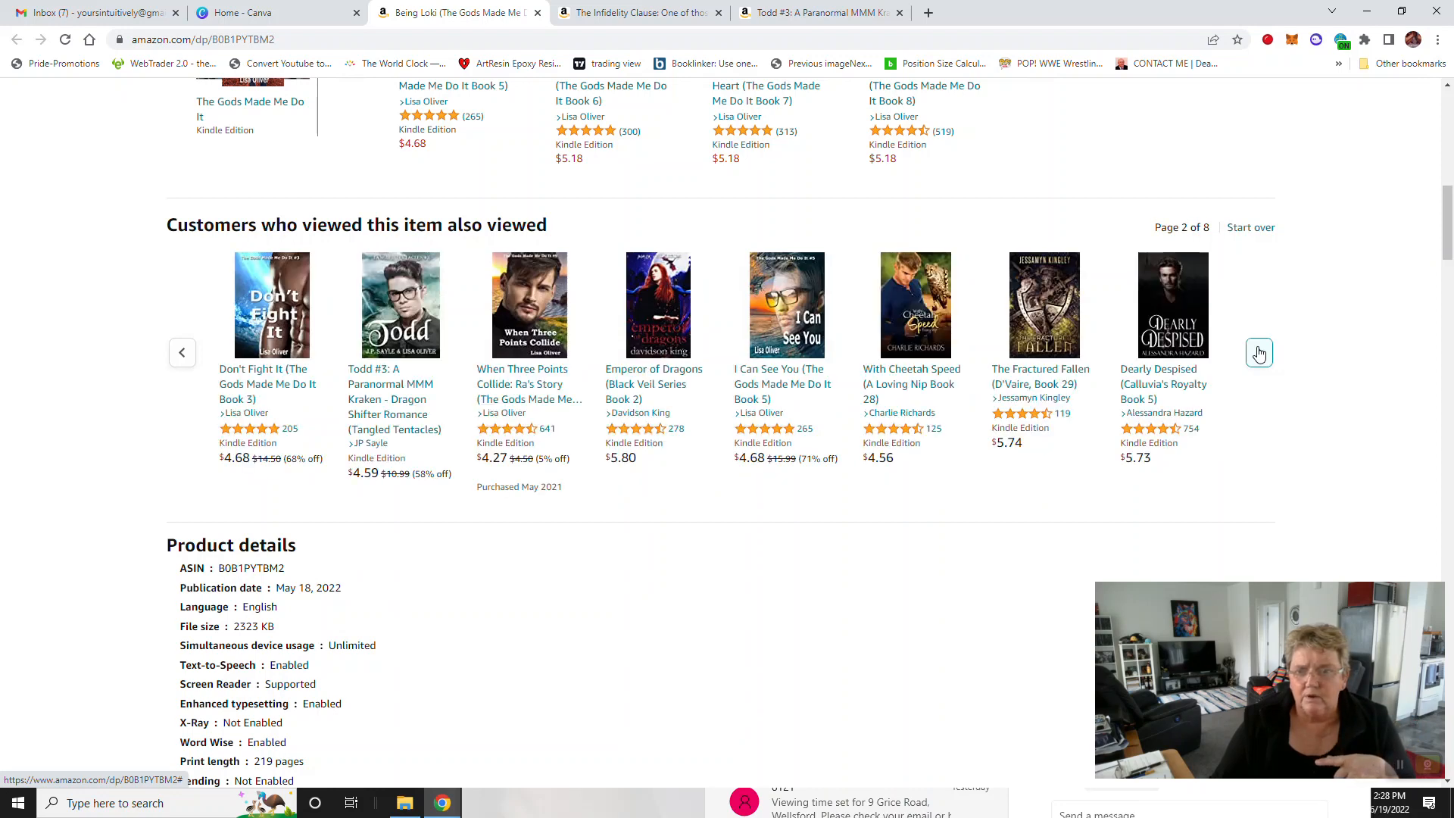
pyautogui.click(1260, 353)
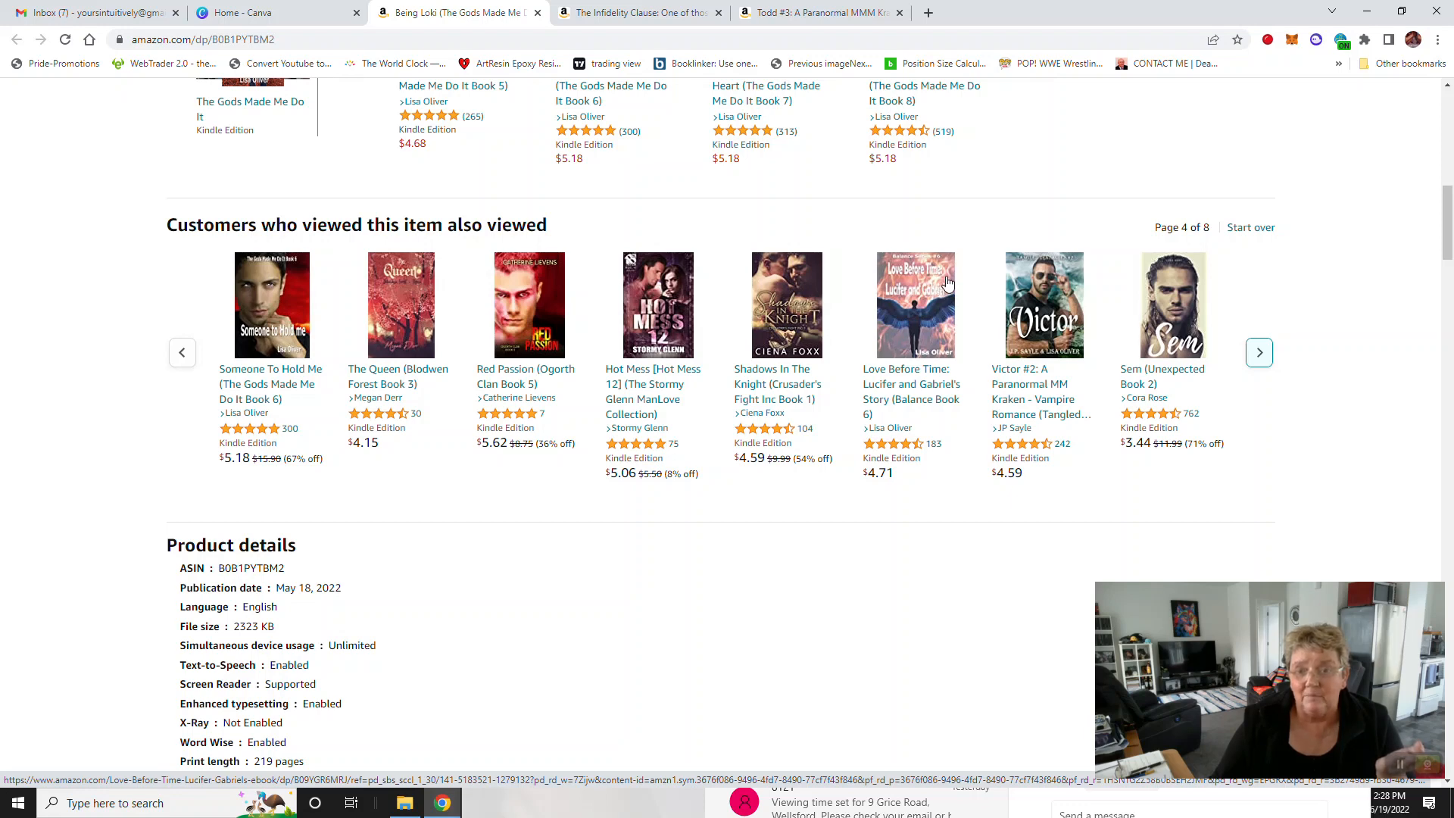
pyautogui.click(1258, 354)
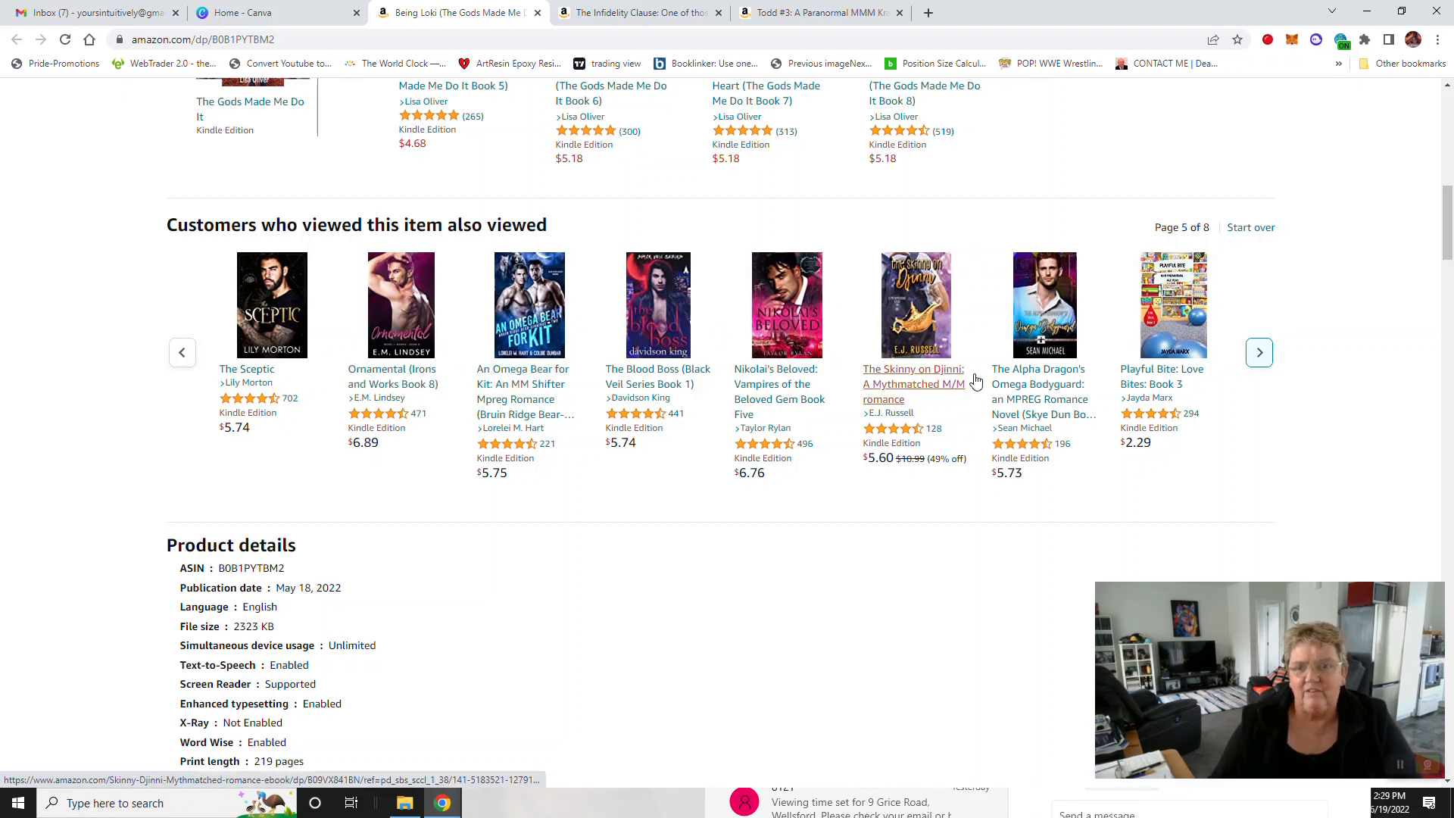
pyautogui.click(1260, 353)
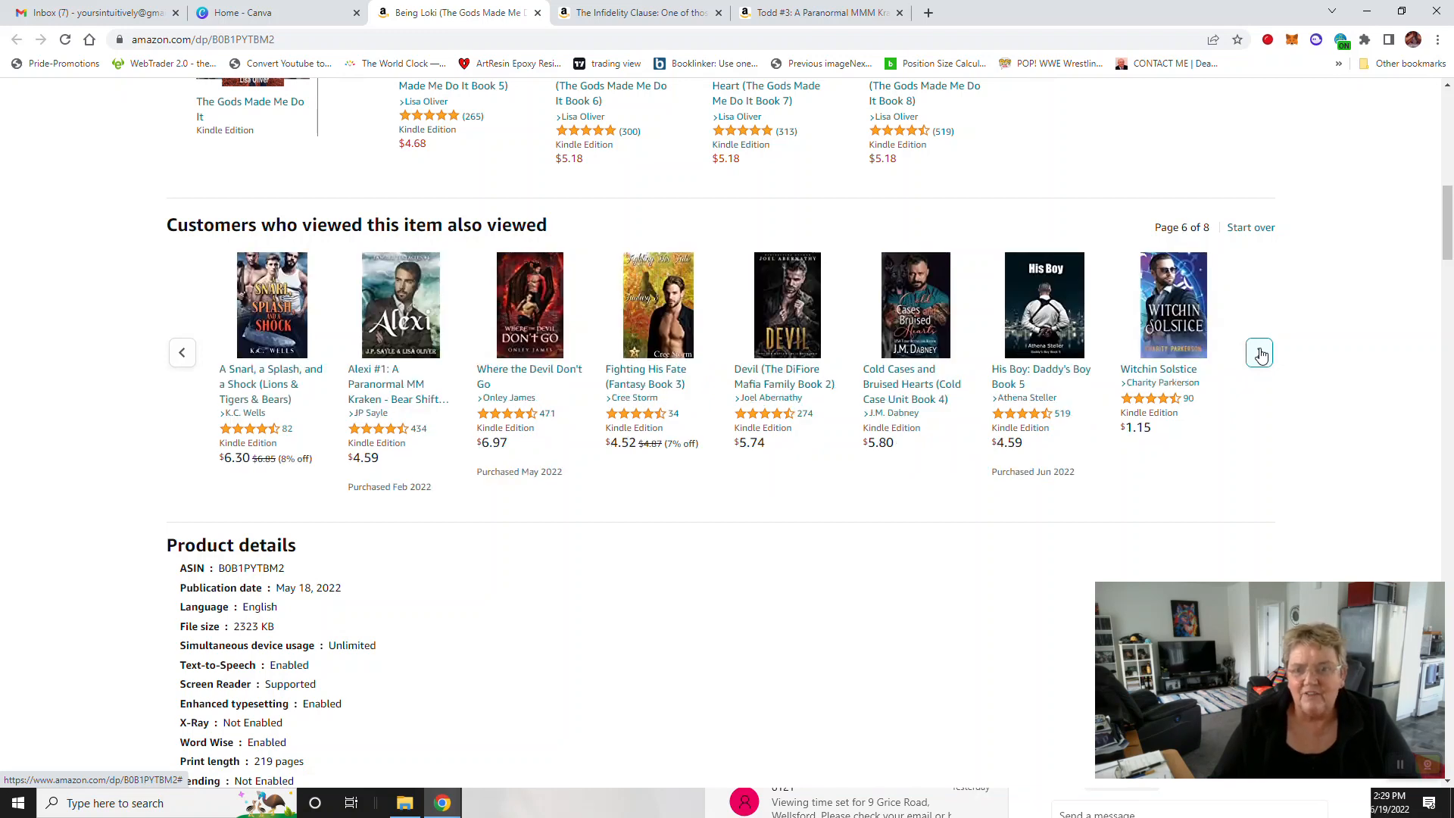
# Step: Open the Amazon author page from the Being Loki listing and browse through the author's book covers
pyautogui.scroll(15, 695, 470)
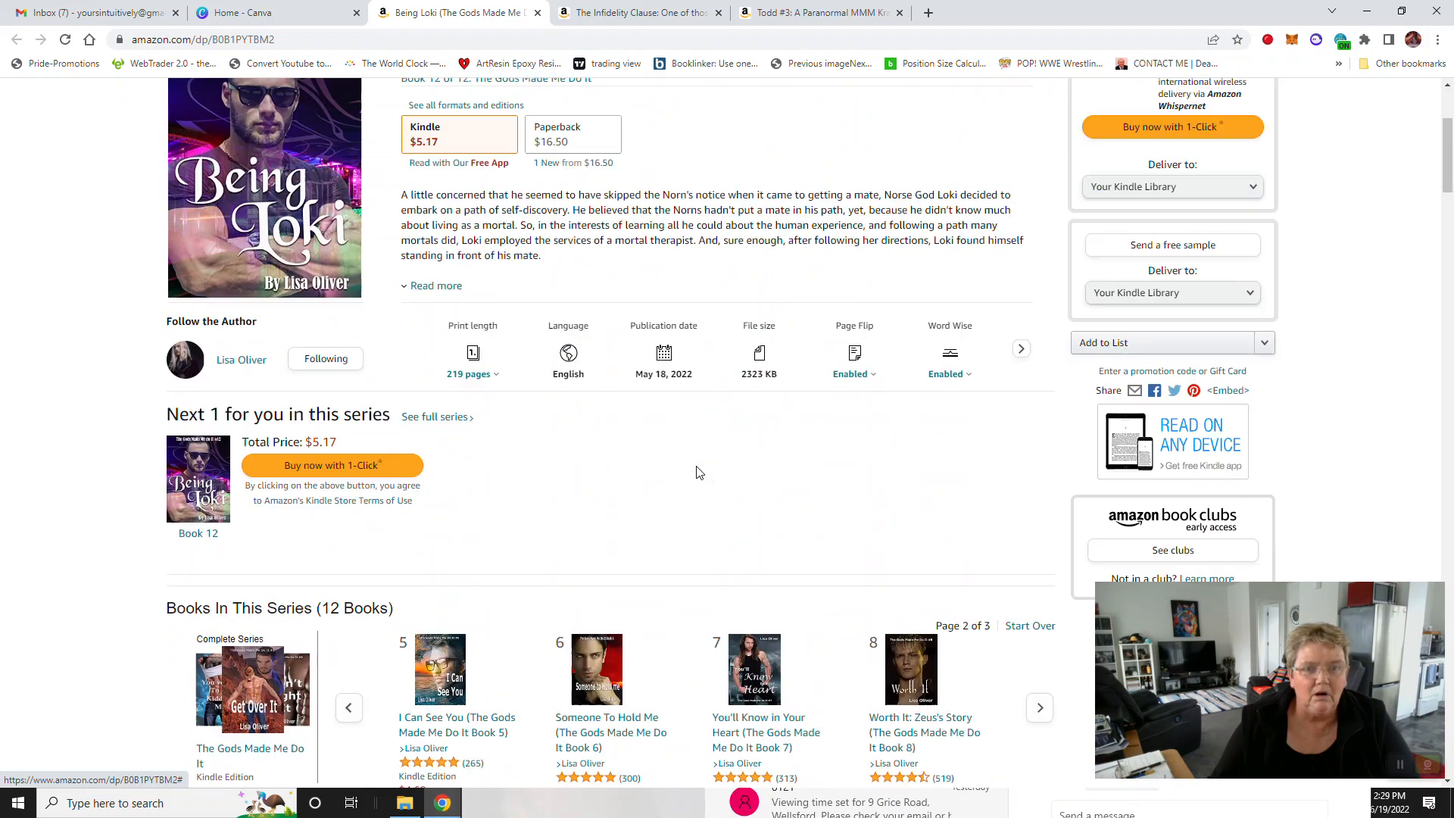
pyautogui.moveTo(430, 313)
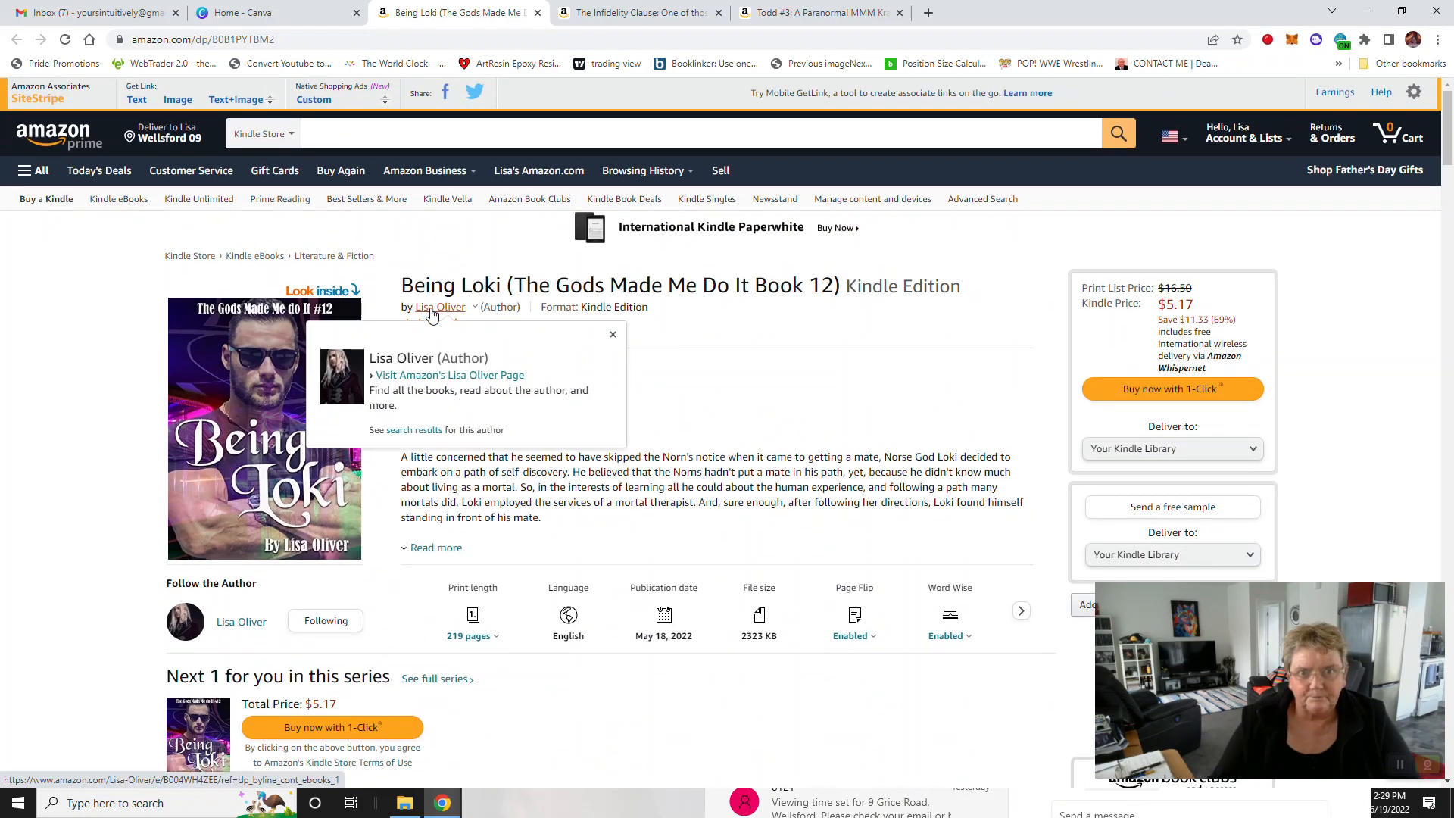
pyautogui.click(443, 377)
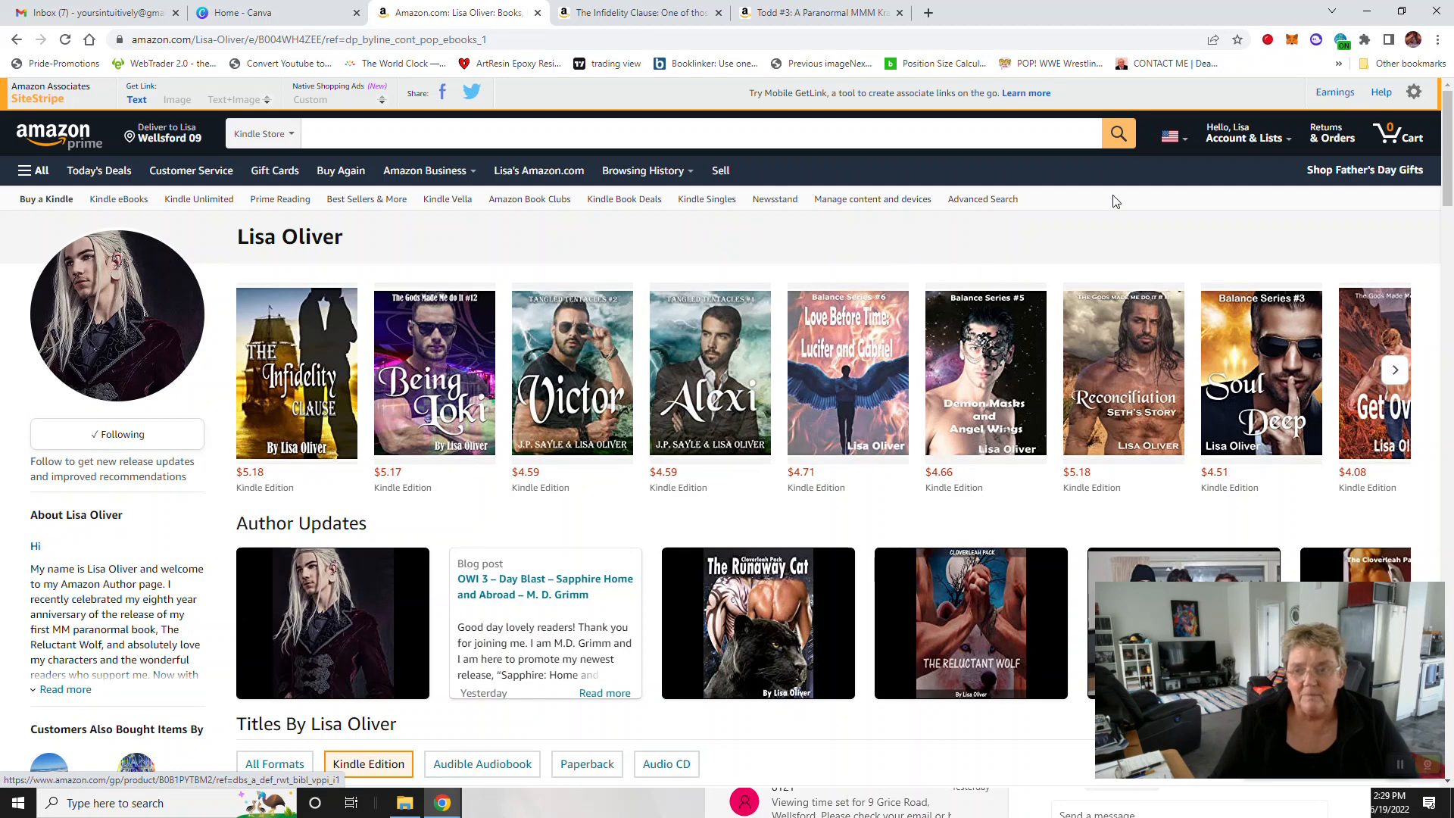
pyautogui.click(1395, 371)
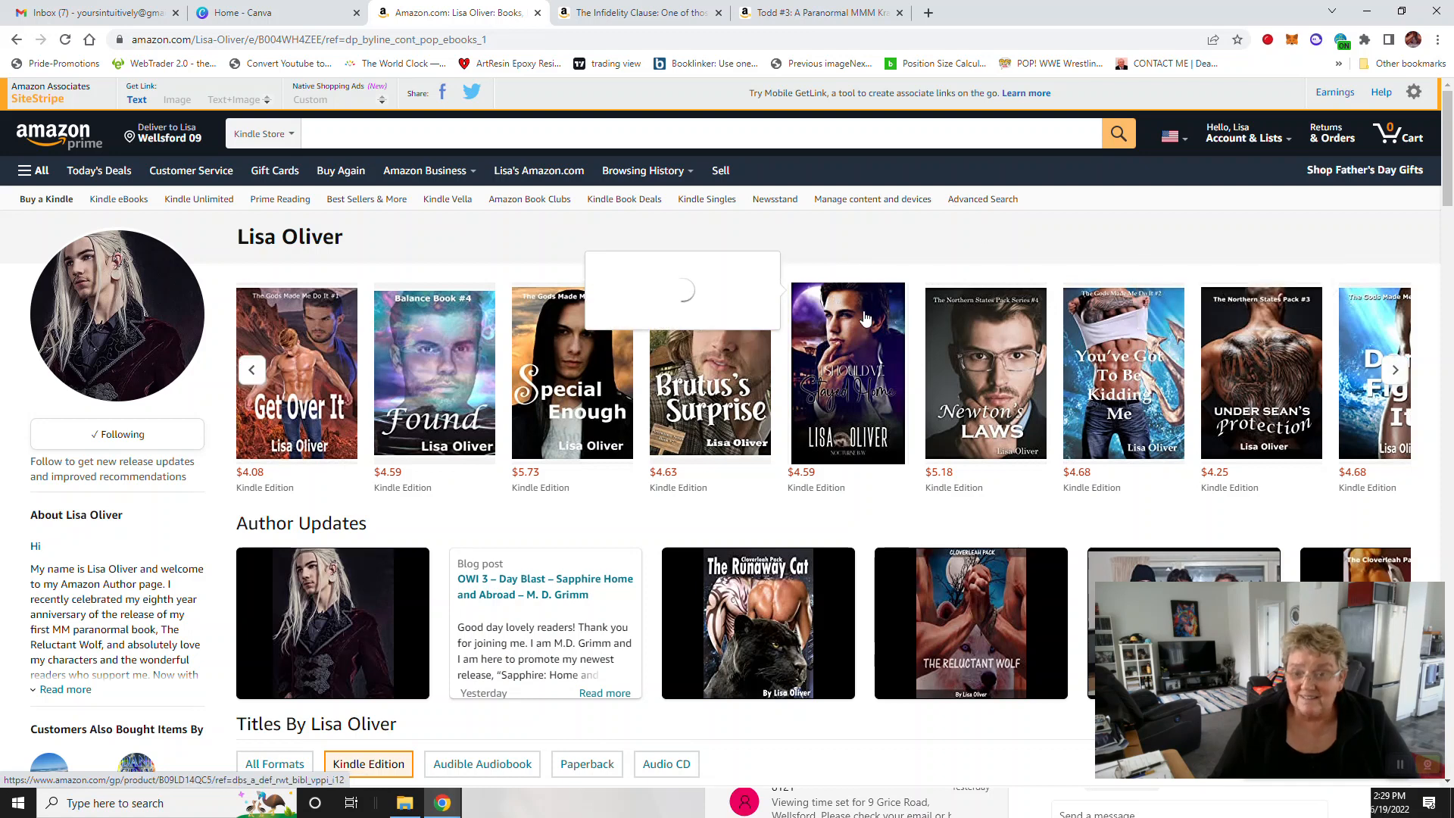
pyautogui.moveTo(833, 284)
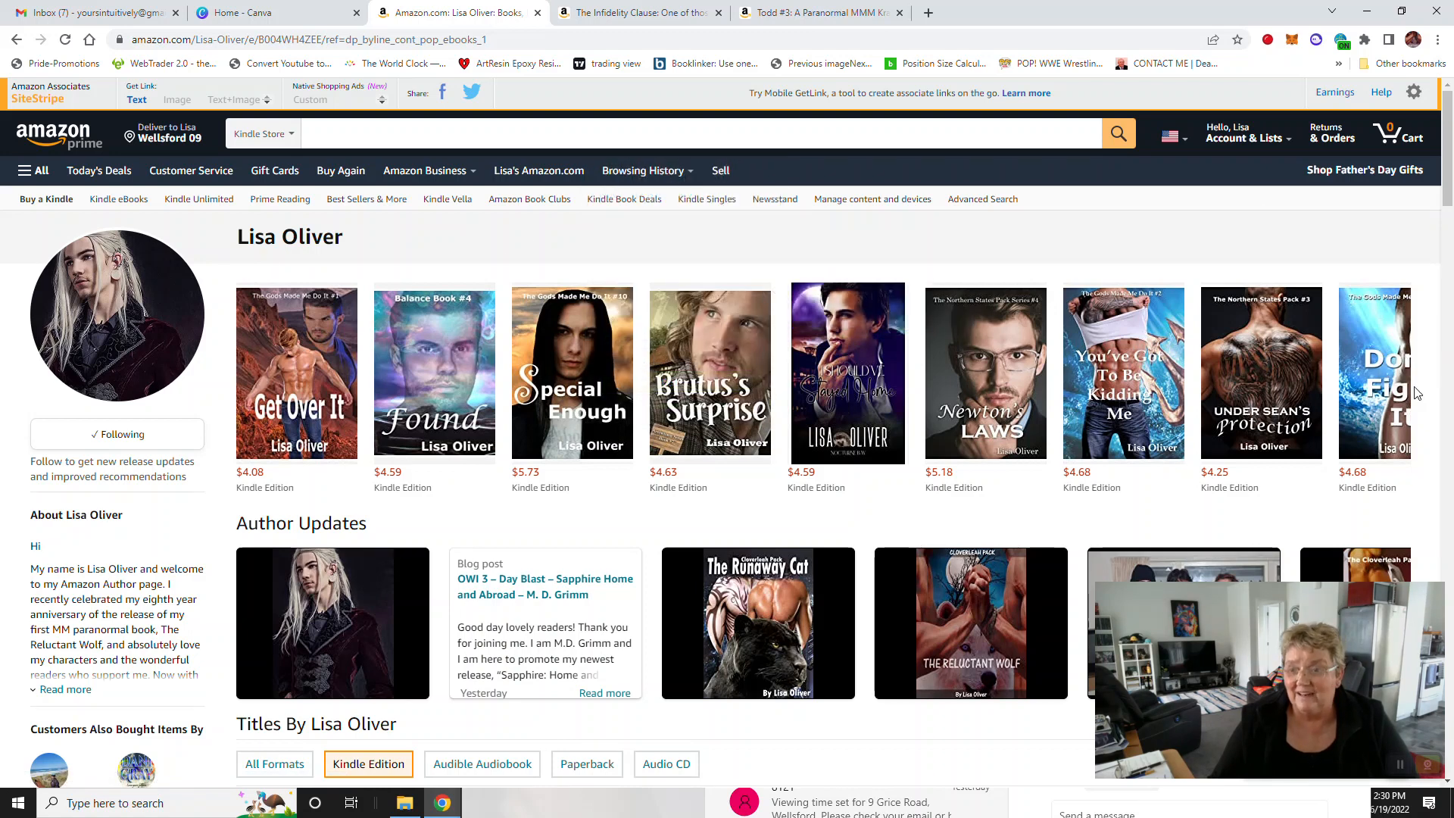
pyautogui.click(1398, 373)
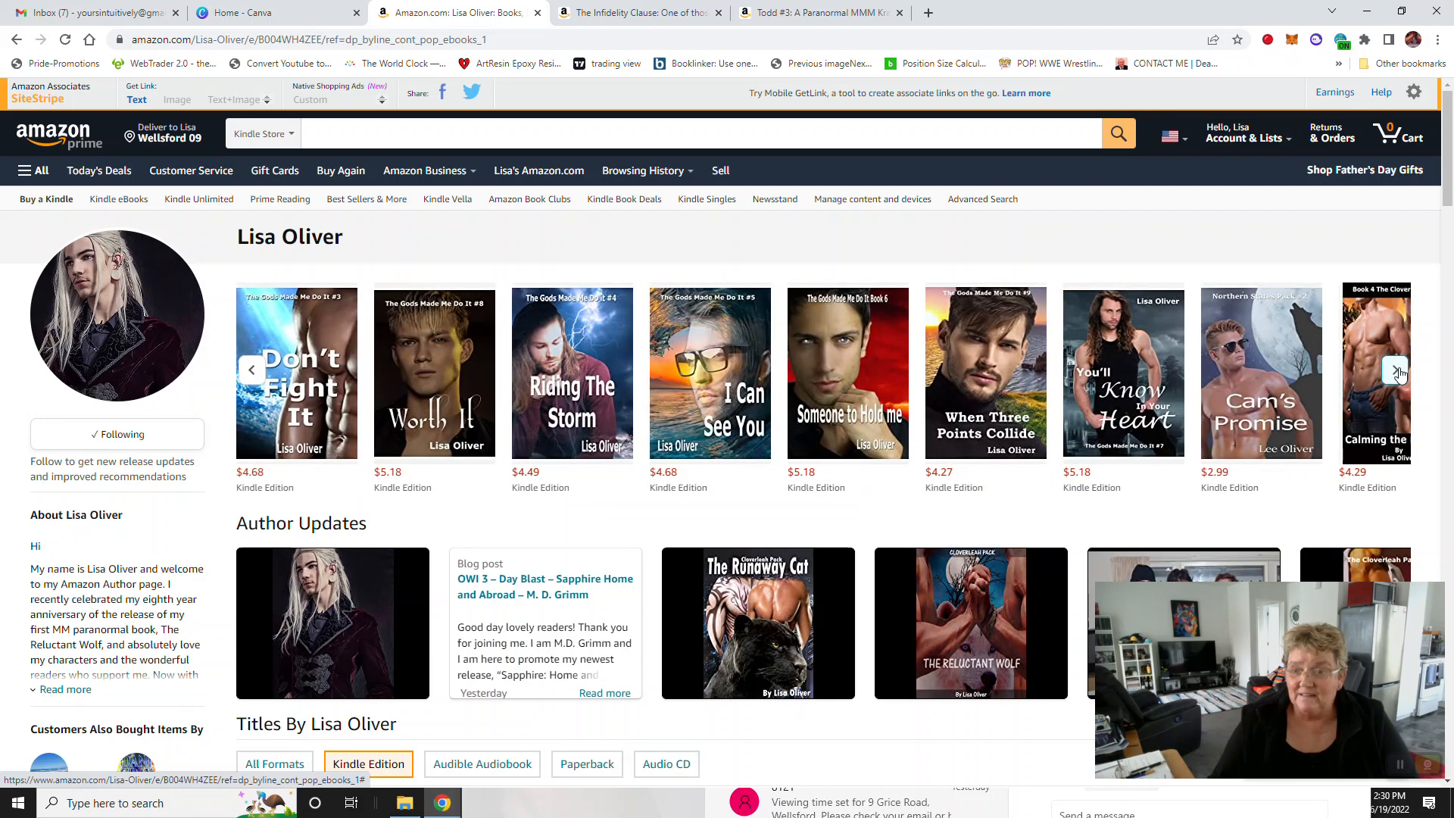
pyautogui.click(1397, 372)
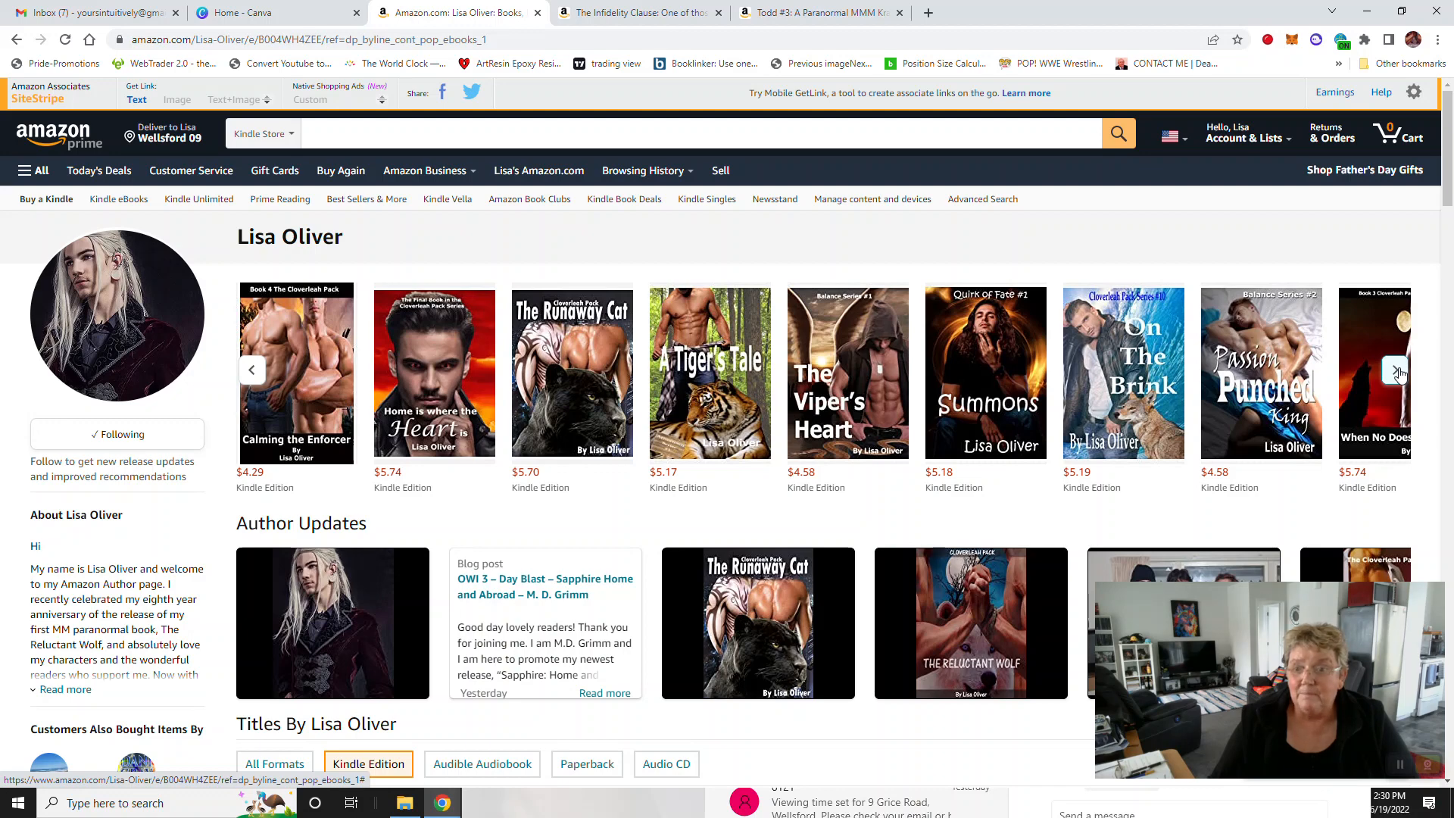
pyautogui.click(1398, 373)
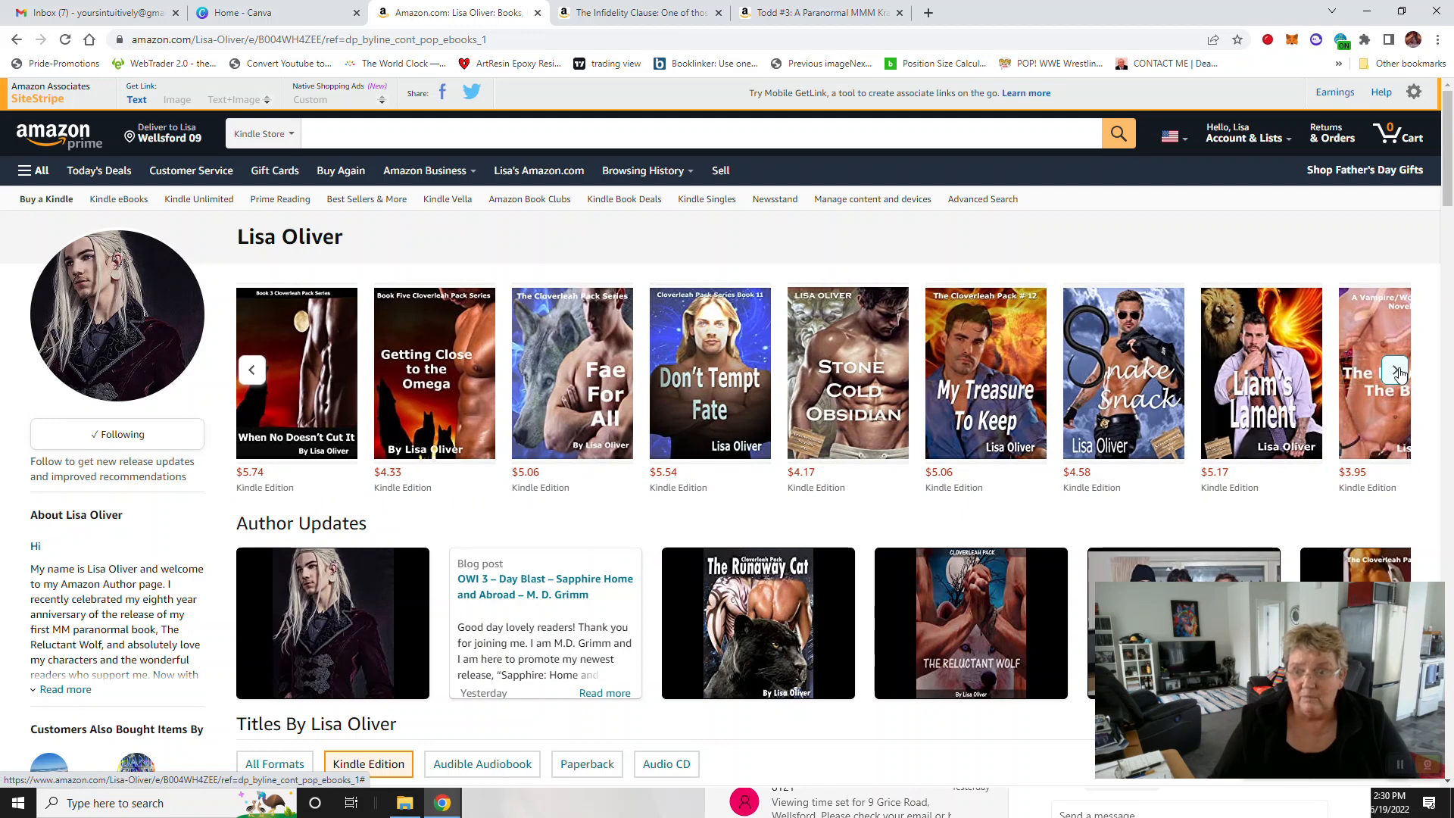
pyautogui.click(1398, 373)
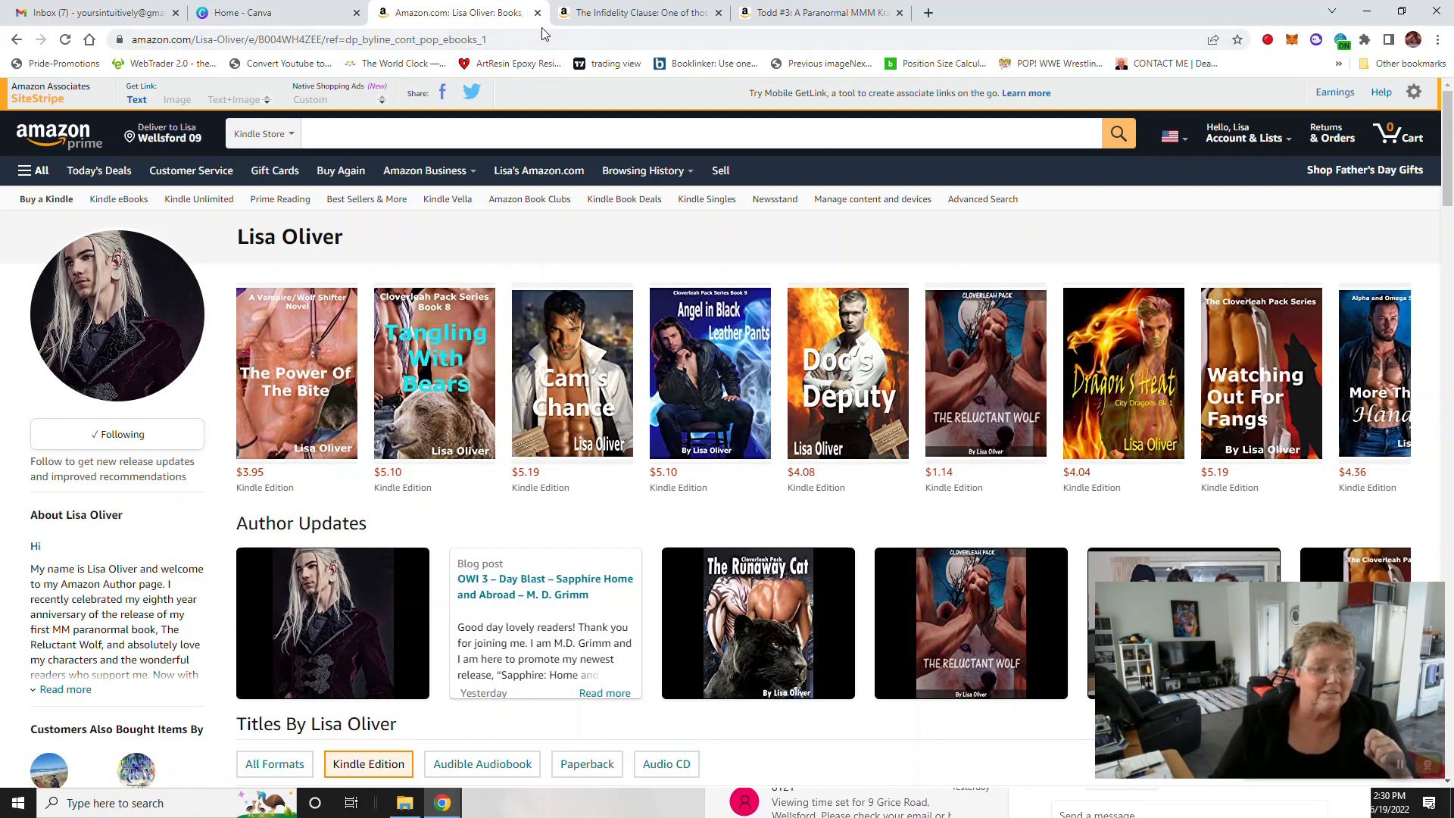
# Step: Switch to Canva, search the design types for "book cover" and create a Book Creator Cover (Portrait) design
pyautogui.click(313, 17)
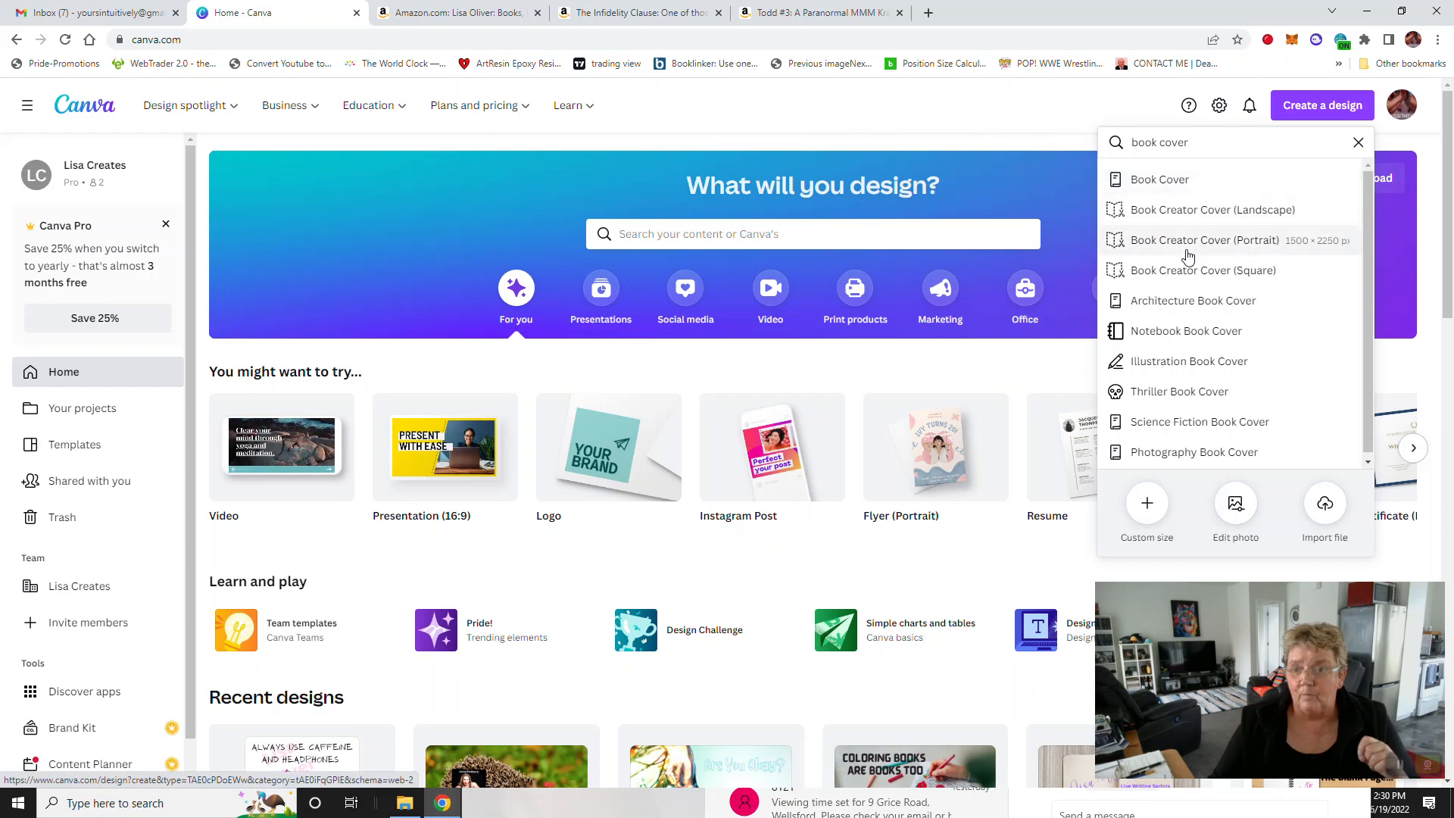
pyautogui.click(956, 118)
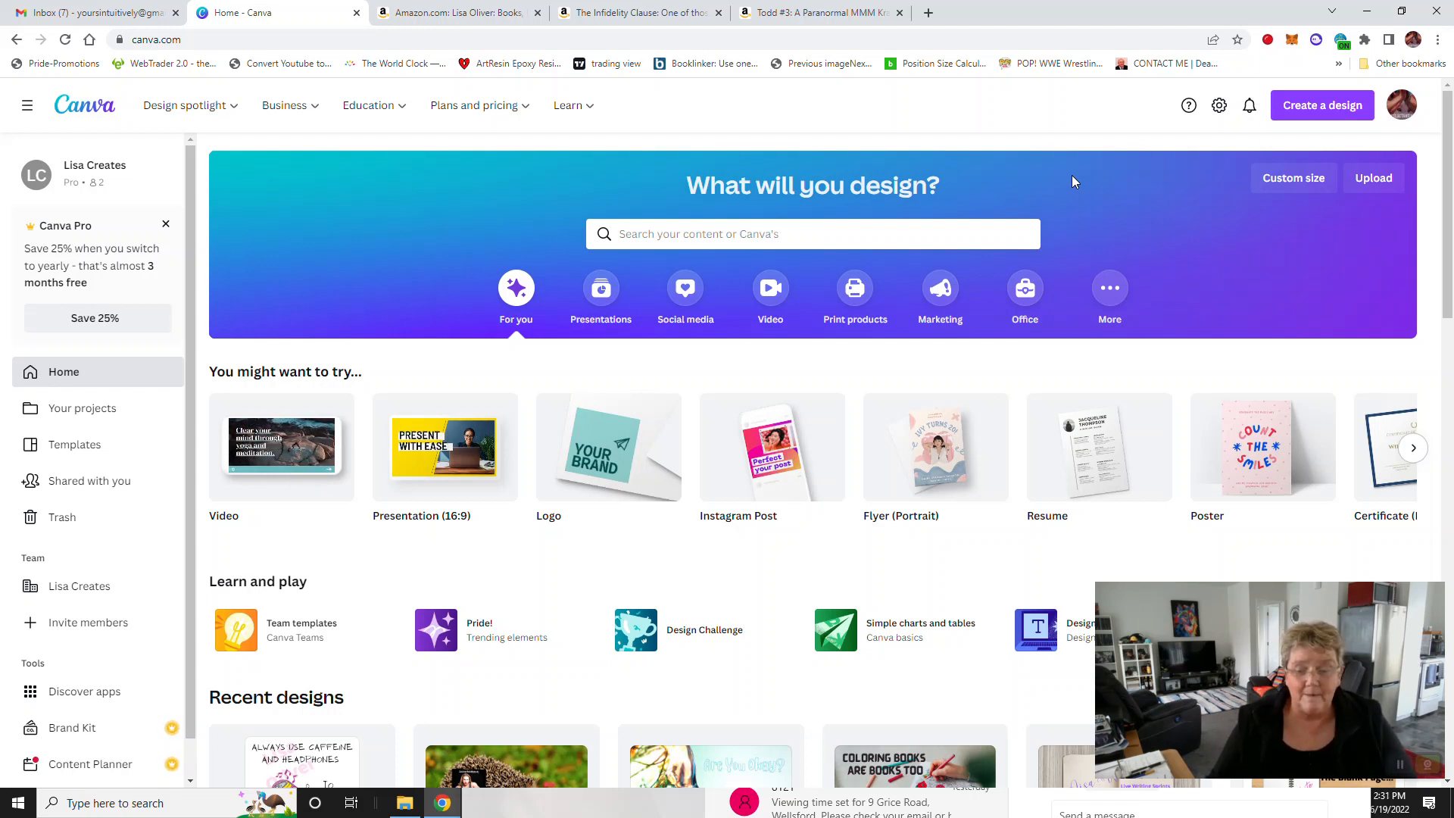
pyautogui.click(1323, 114)
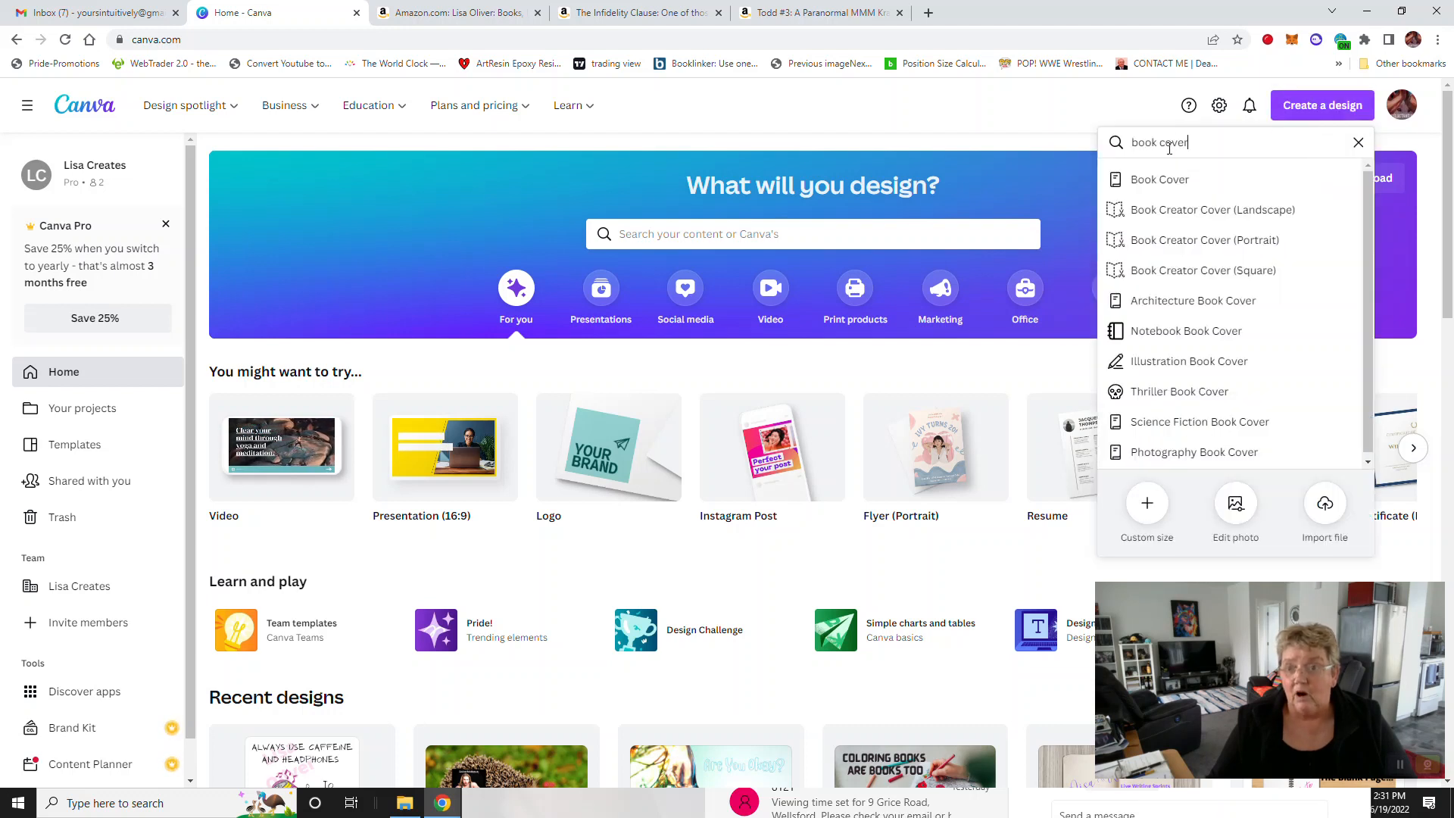
pyautogui.click(1169, 241)
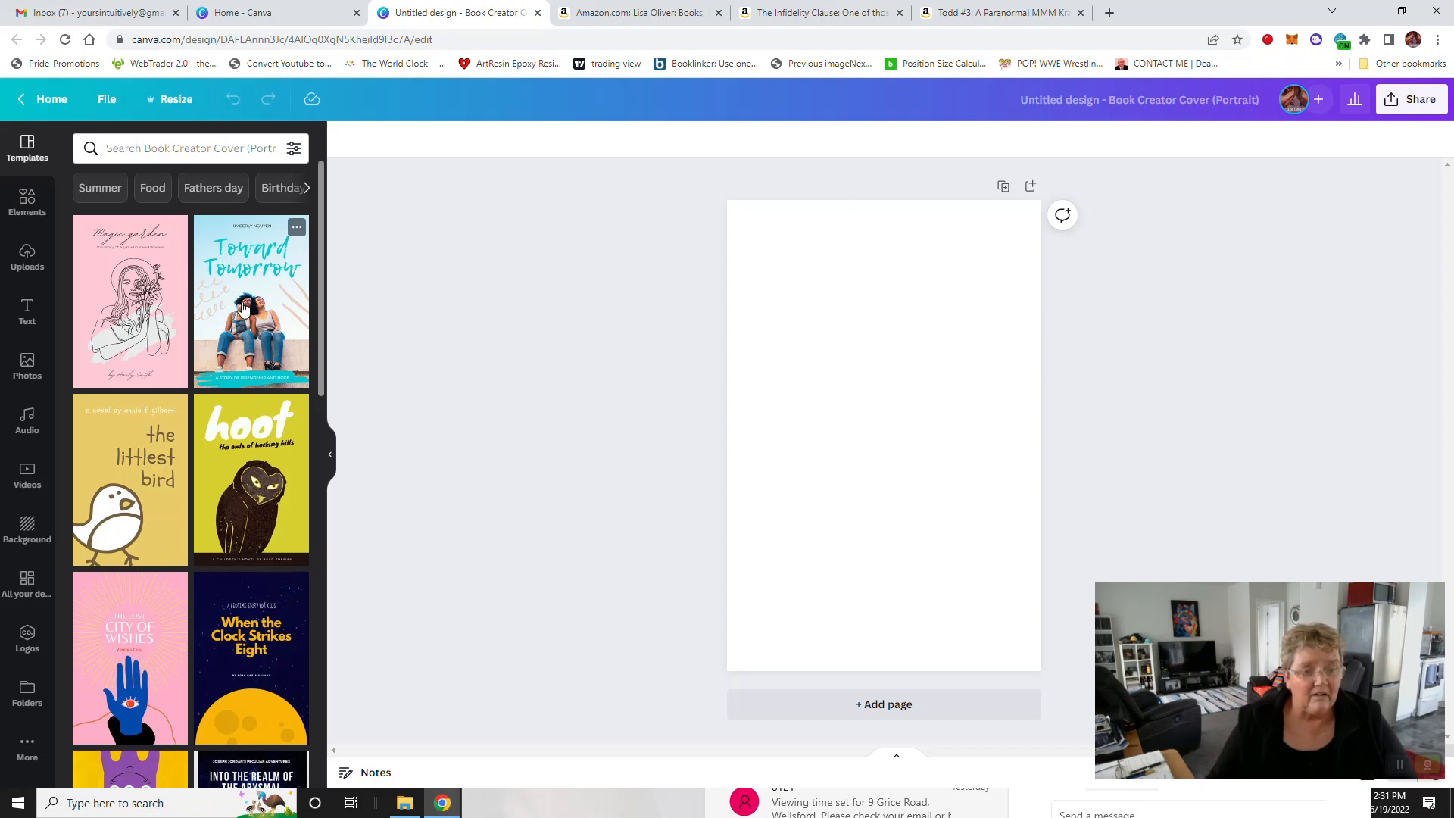
# Step: Apply the "Amara the Brave" template to the blank cover and select its title text
pyautogui.scroll(-4, 244, 309)
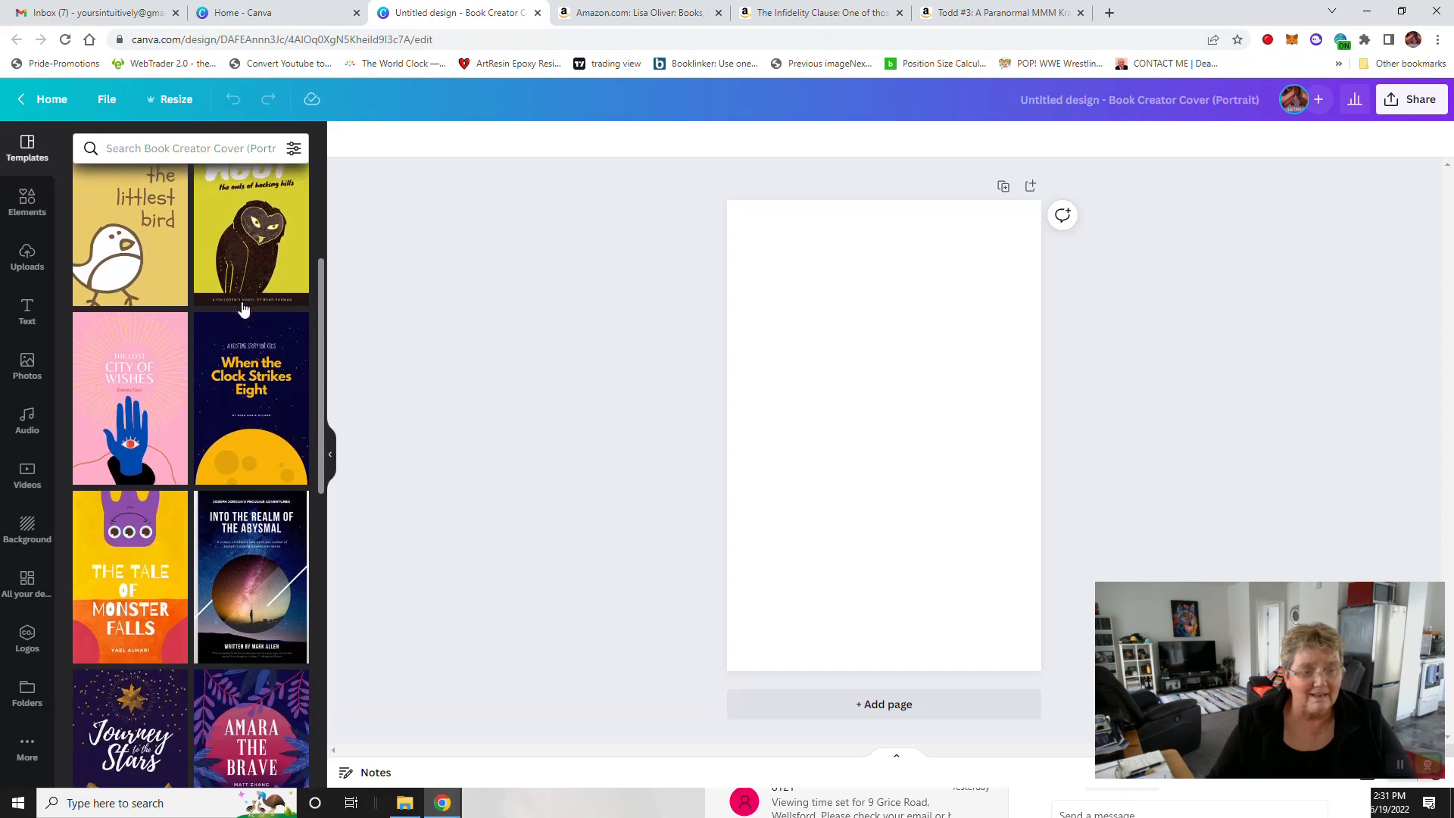
pyautogui.scroll(-4, 244, 308)
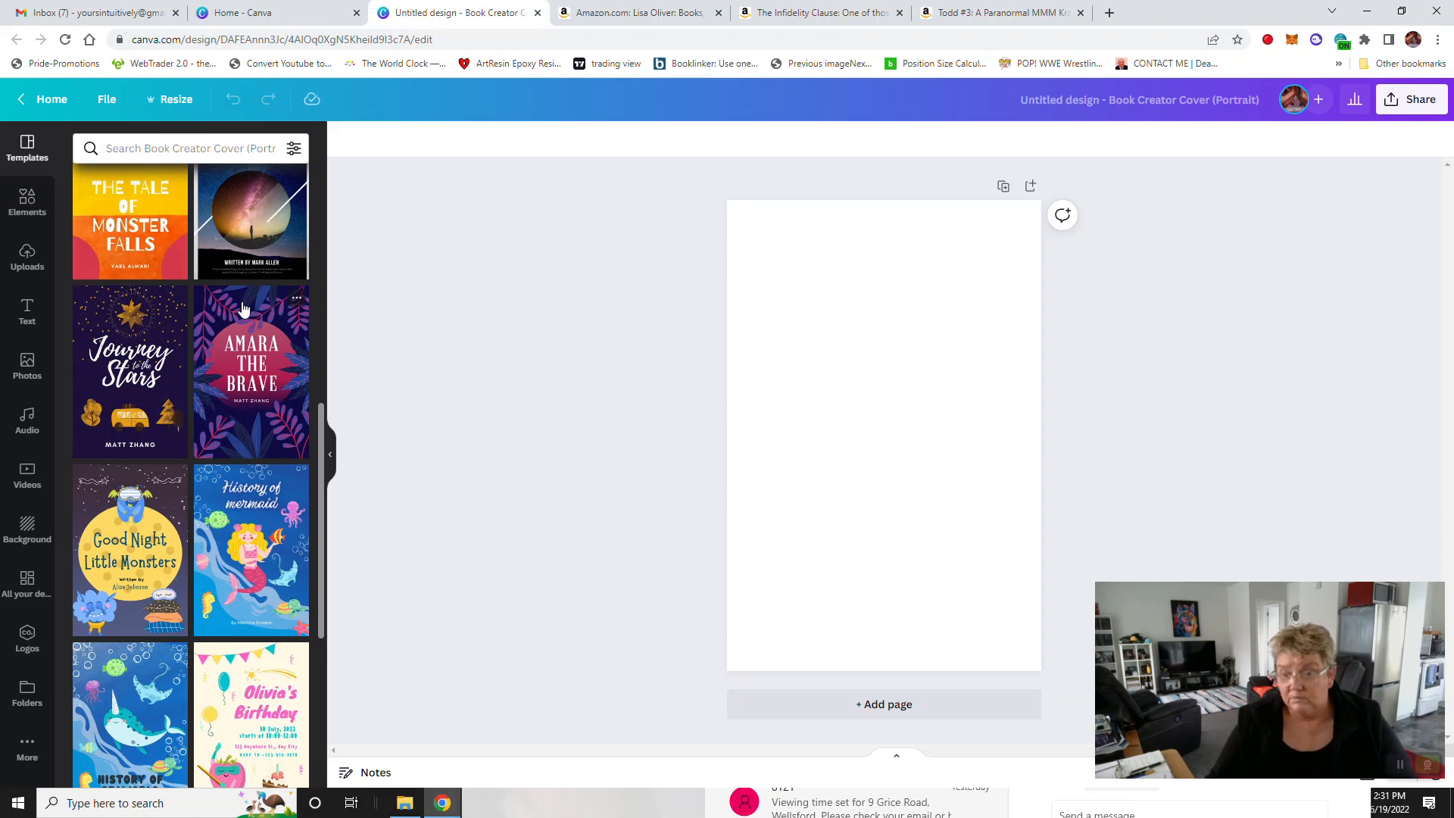
pyautogui.click(256, 356)
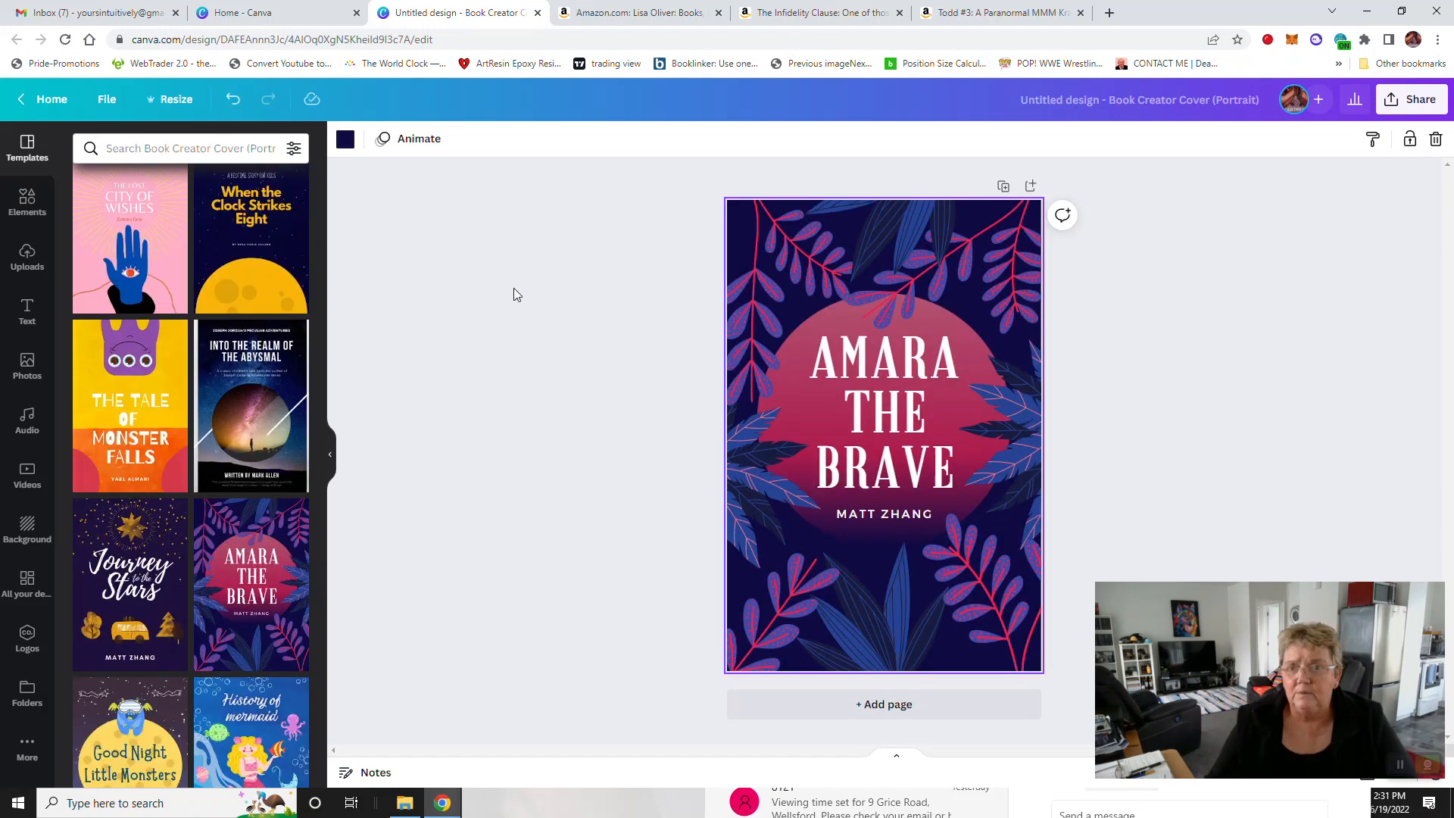
pyautogui.click(876, 368)
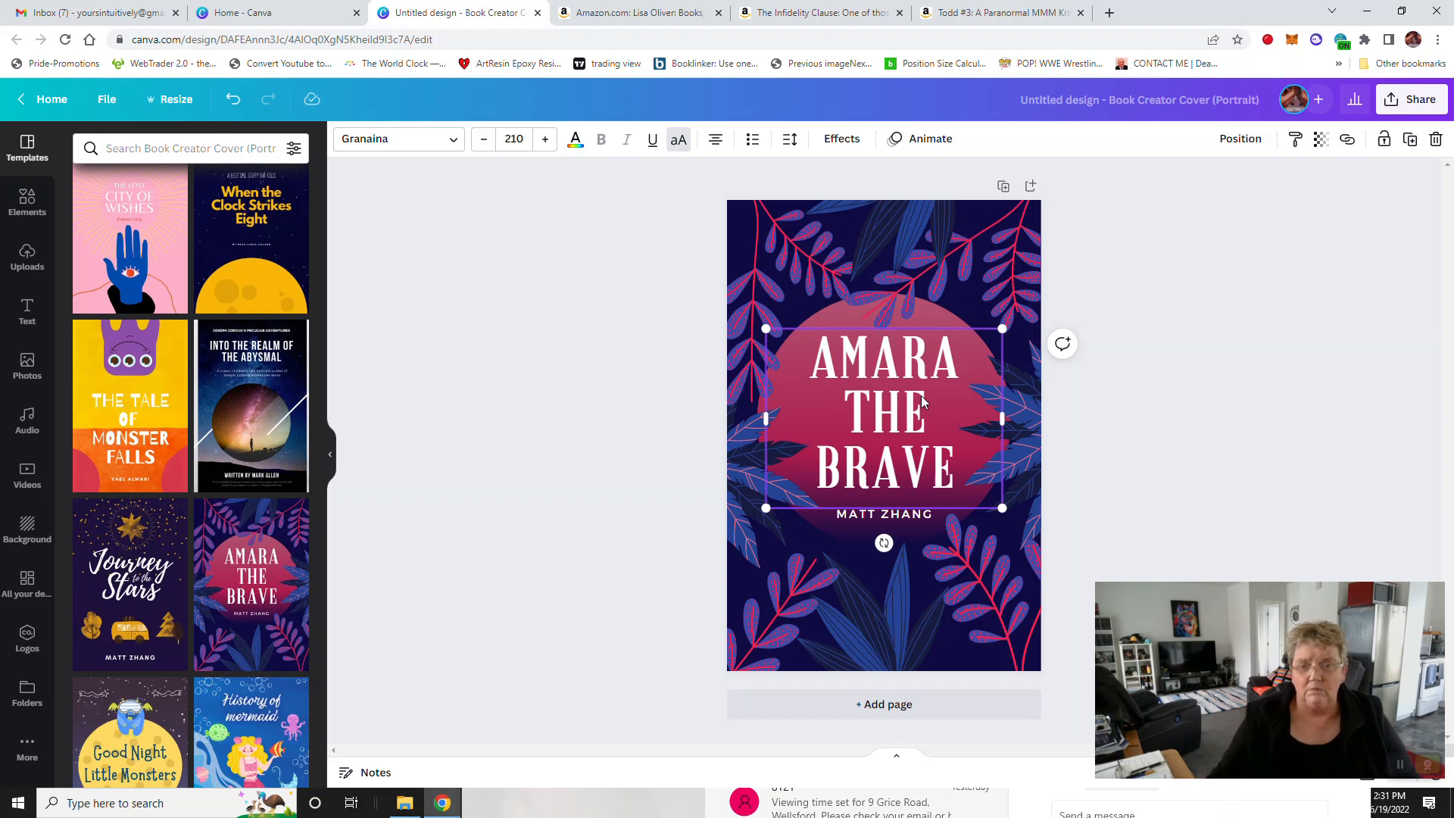
# Step: Replace the cover's title text with "THE GODS MADE ME DO IT"
pyautogui.doubleClick(953, 467)
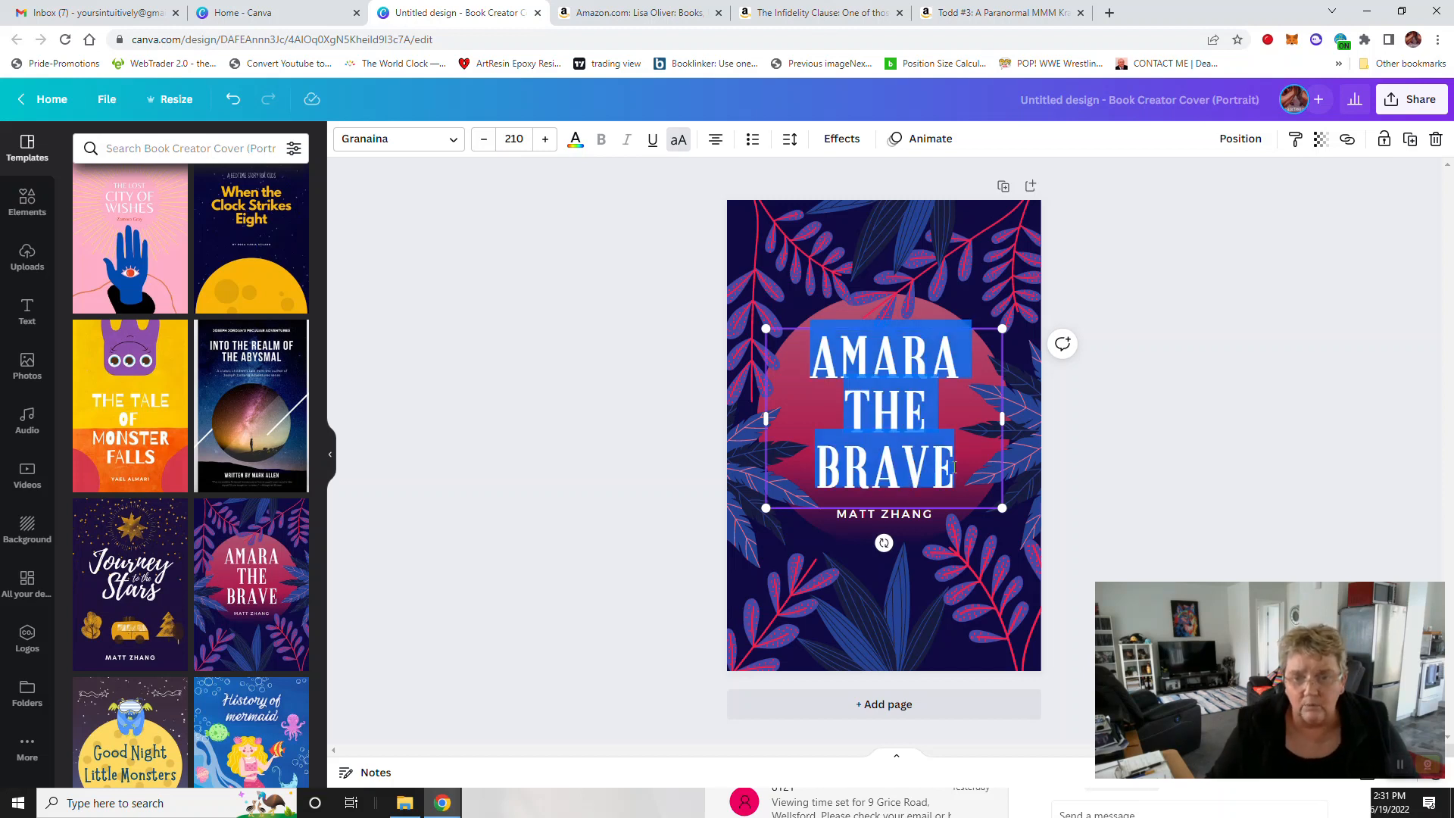
pyautogui.write('THE')
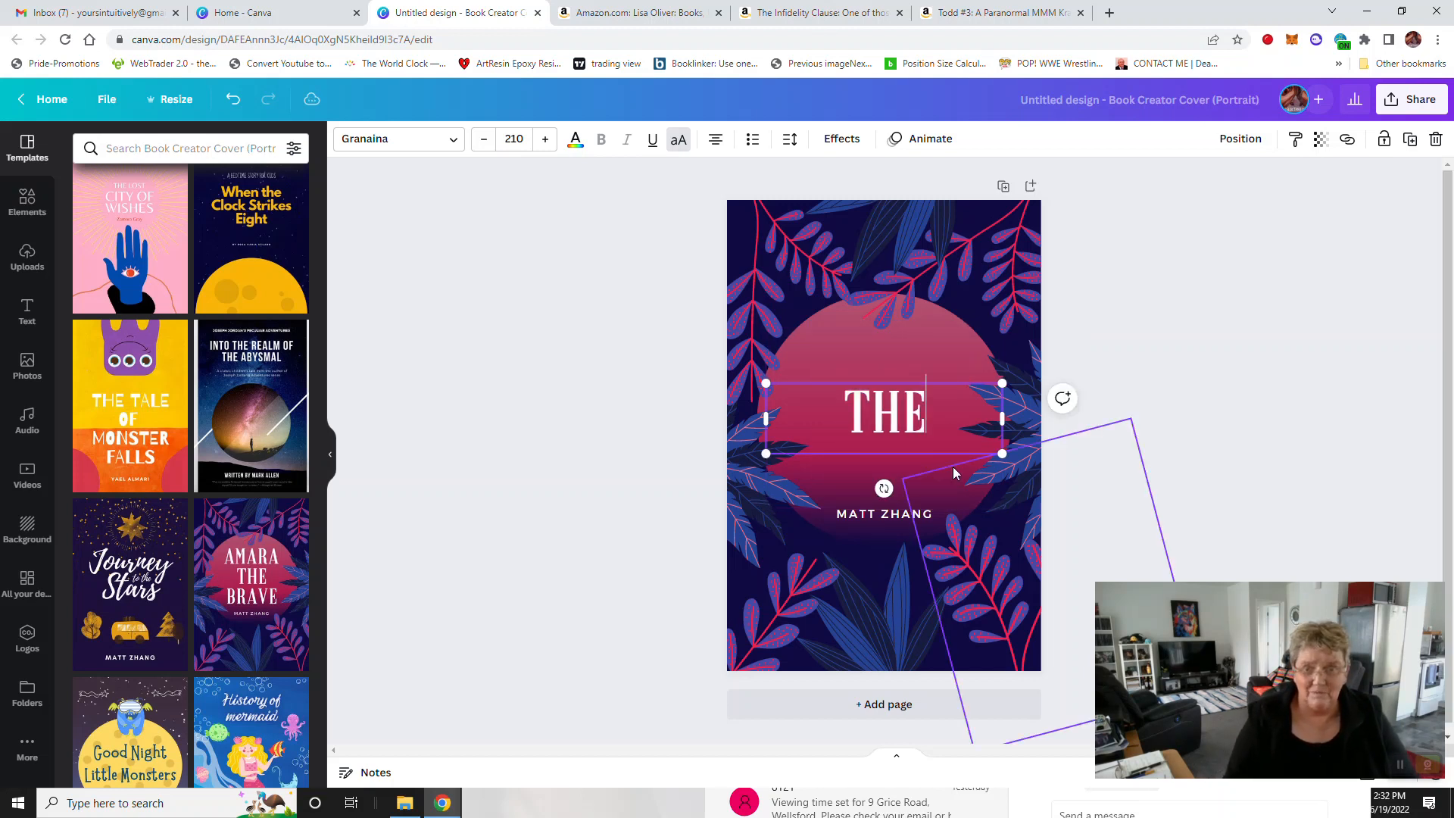
pyautogui.write(' GOD')
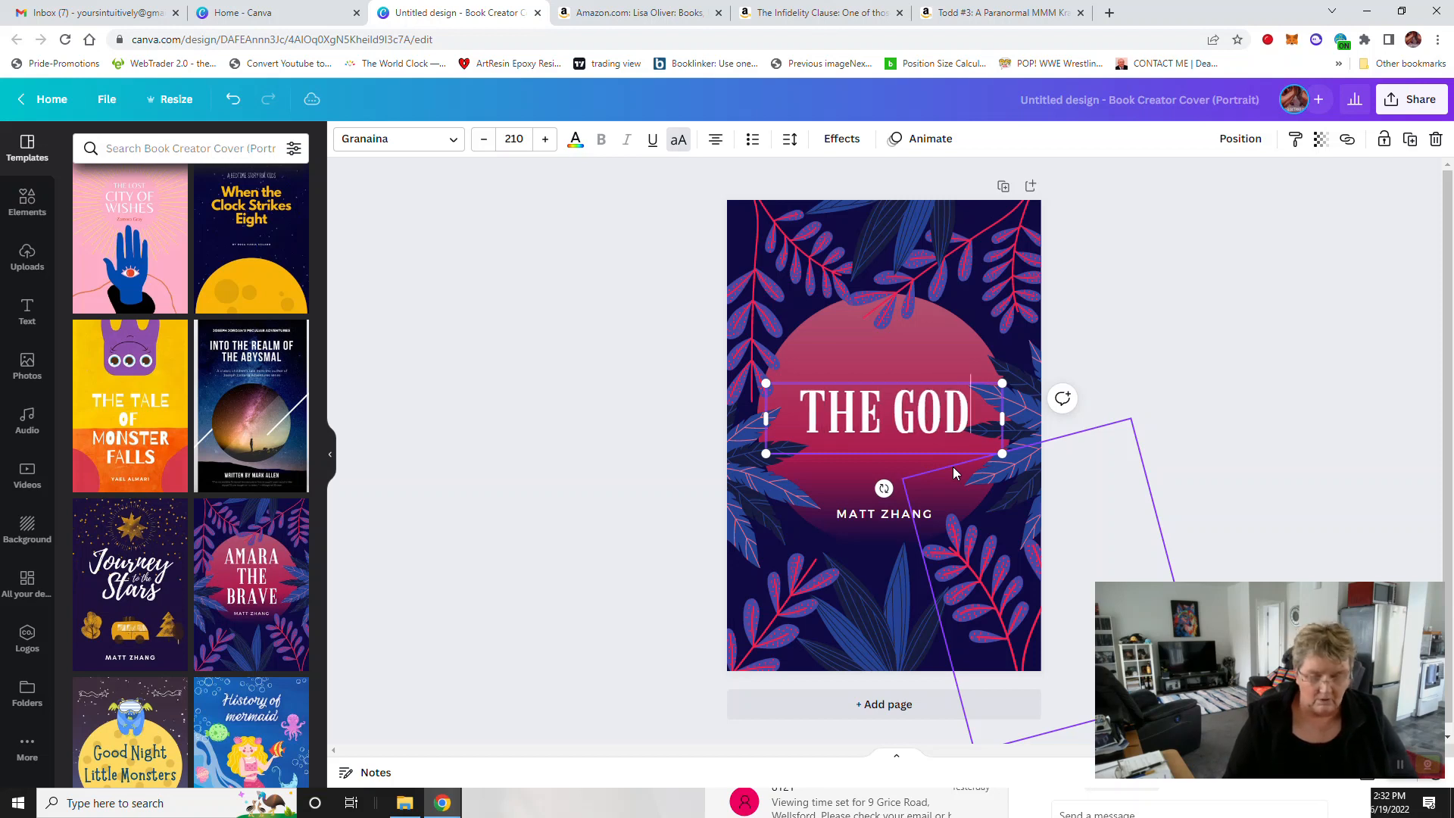
pyautogui.write('S MAZD')
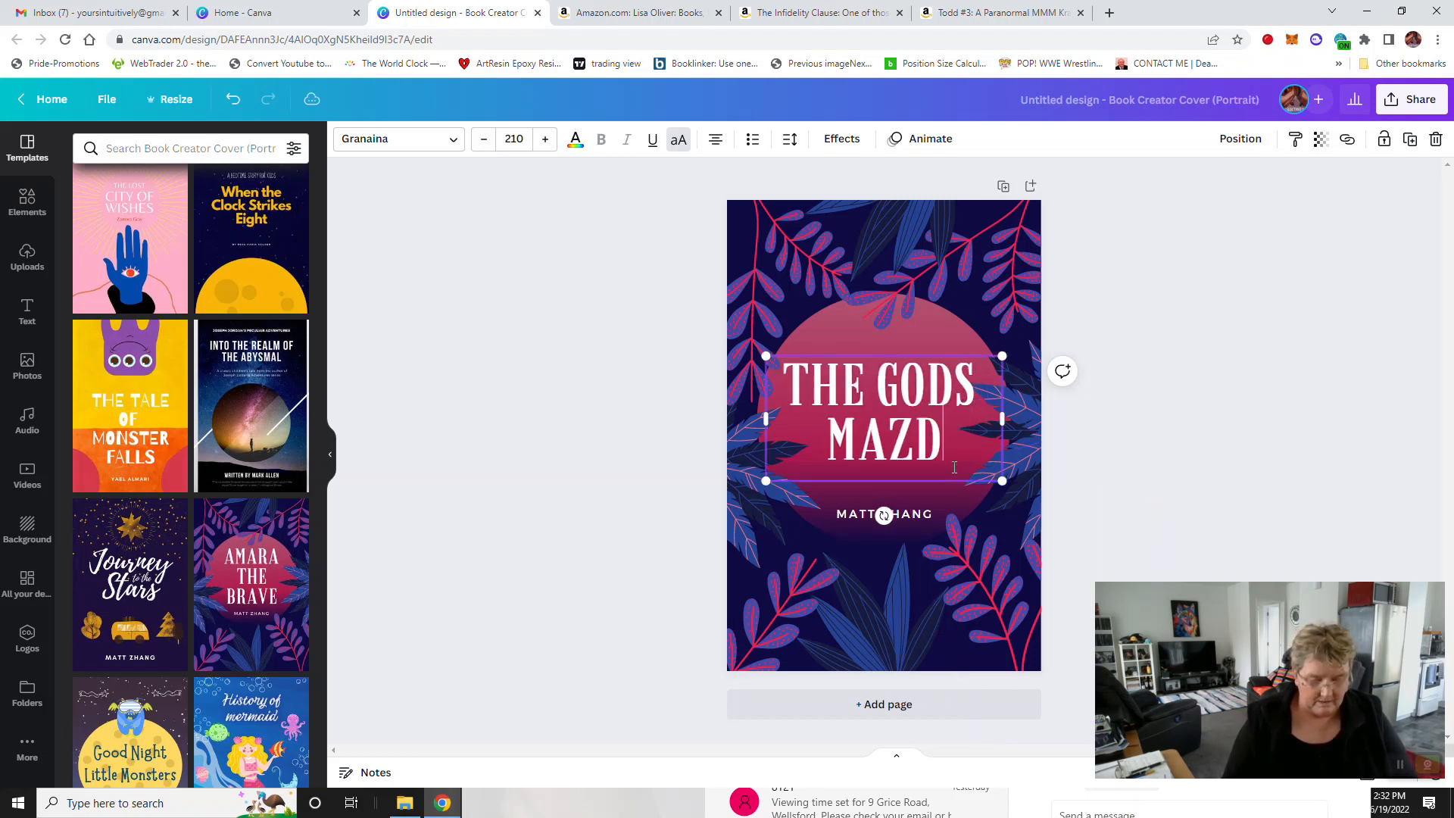
pyautogui.write('E')
pyautogui.press('BackSpace')
pyautogui.press('BackSpace')
pyautogui.press('BackSpace')
pyautogui.write('DE M')
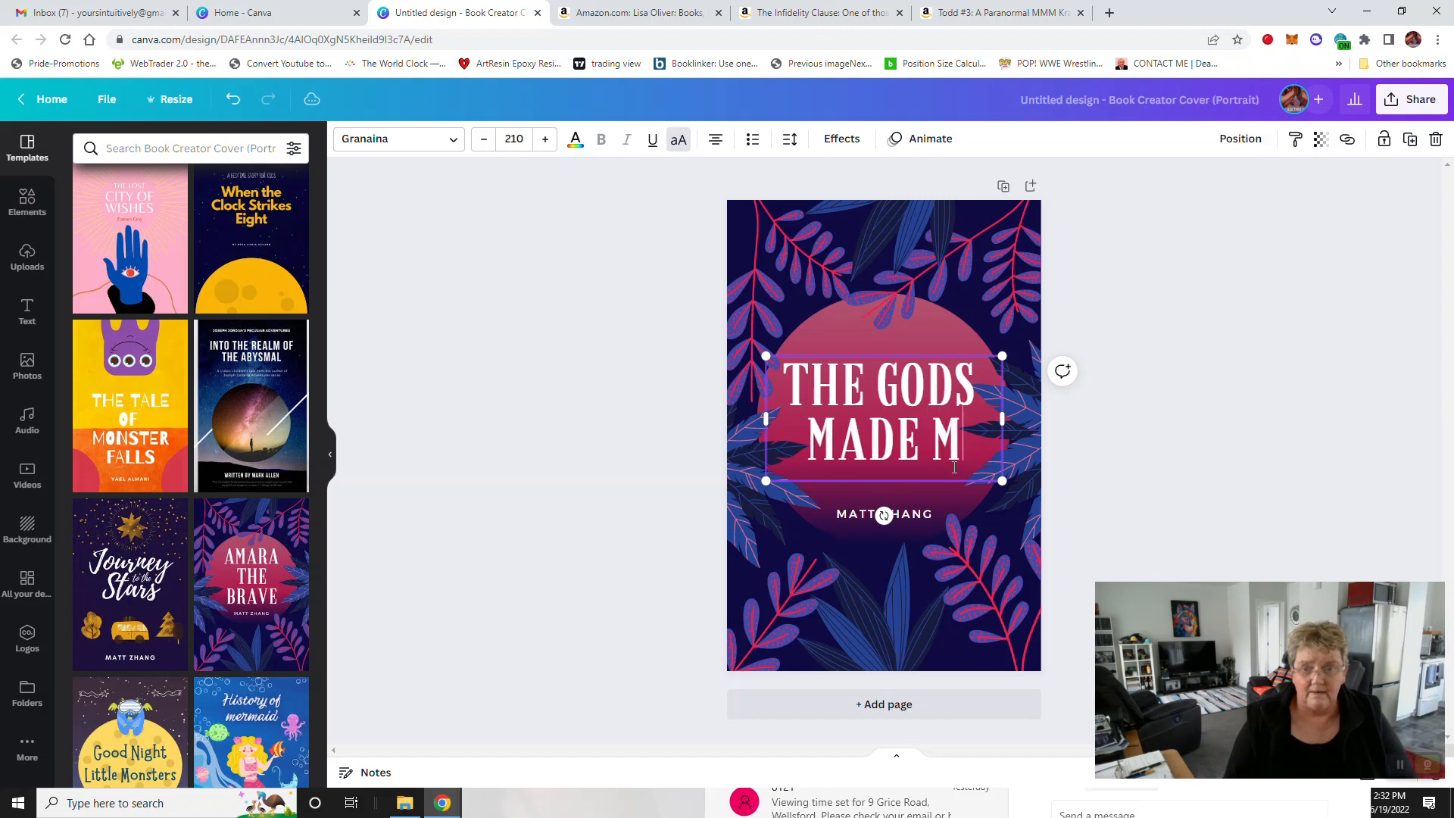
pyautogui.write('E DO ')
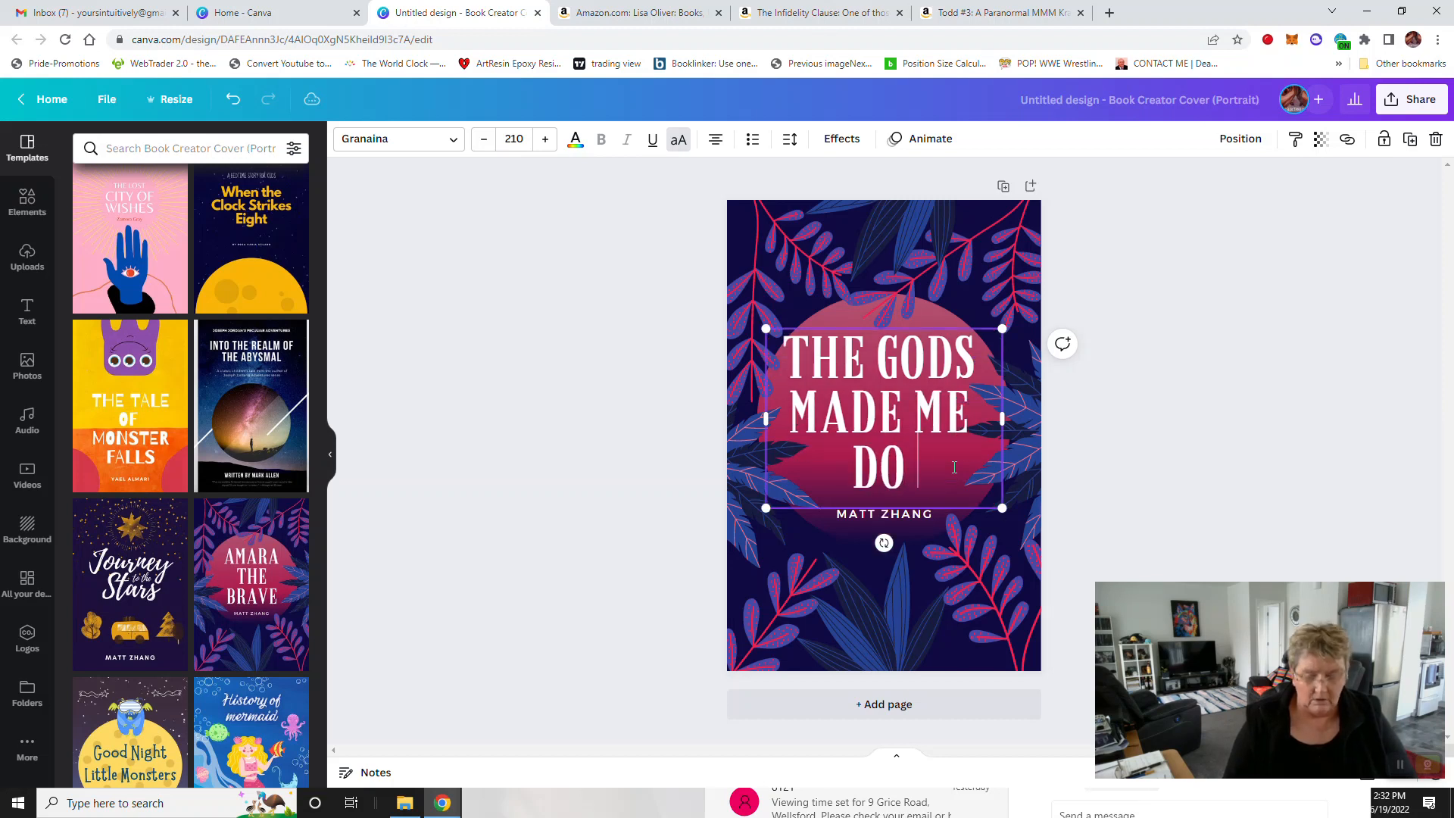
pyautogui.write('IT')
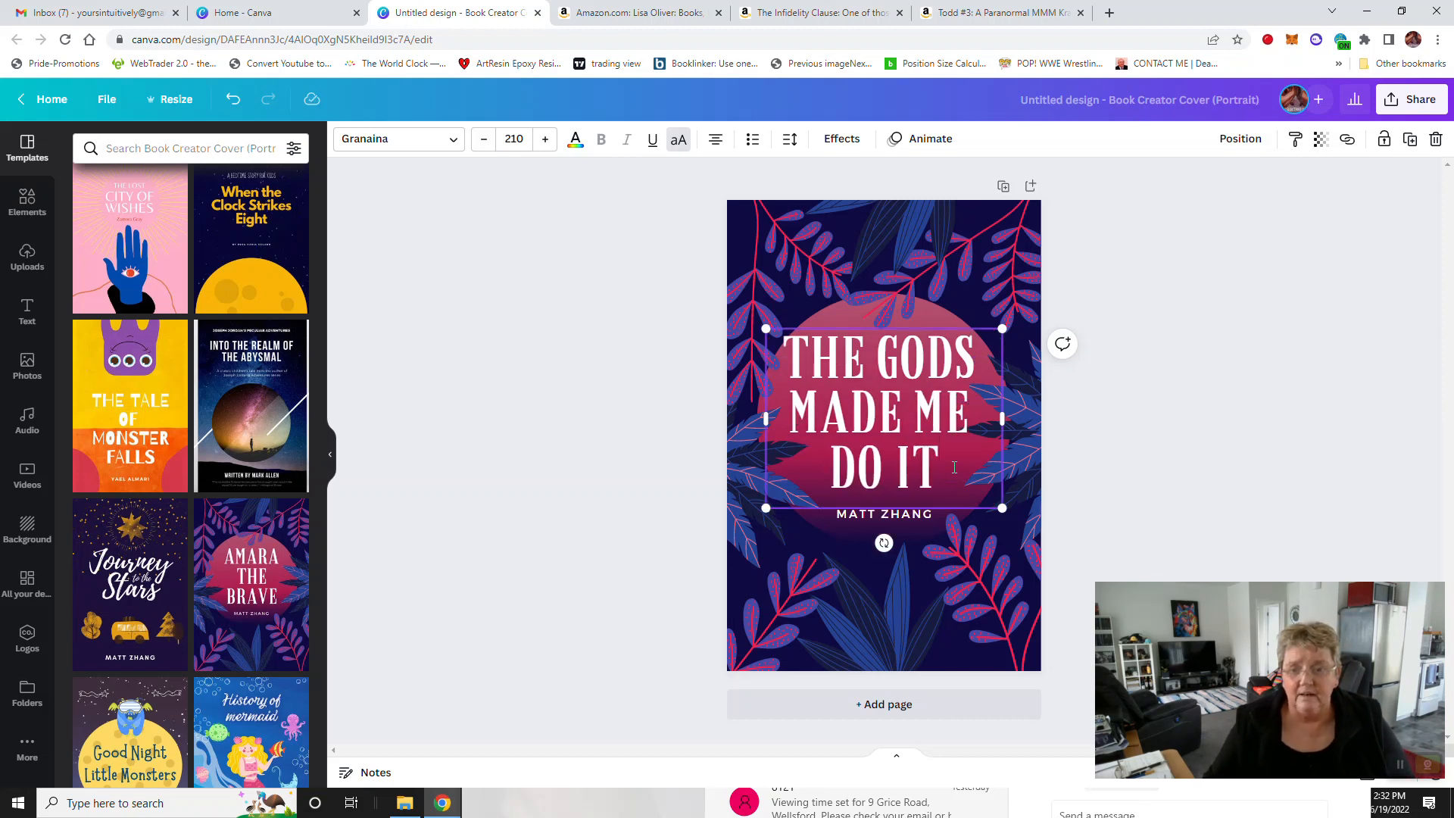
# Step: Delete the red-stemmed leaf branches in the lower-right and upper-left corners of the cover
pyautogui.click(988, 570)
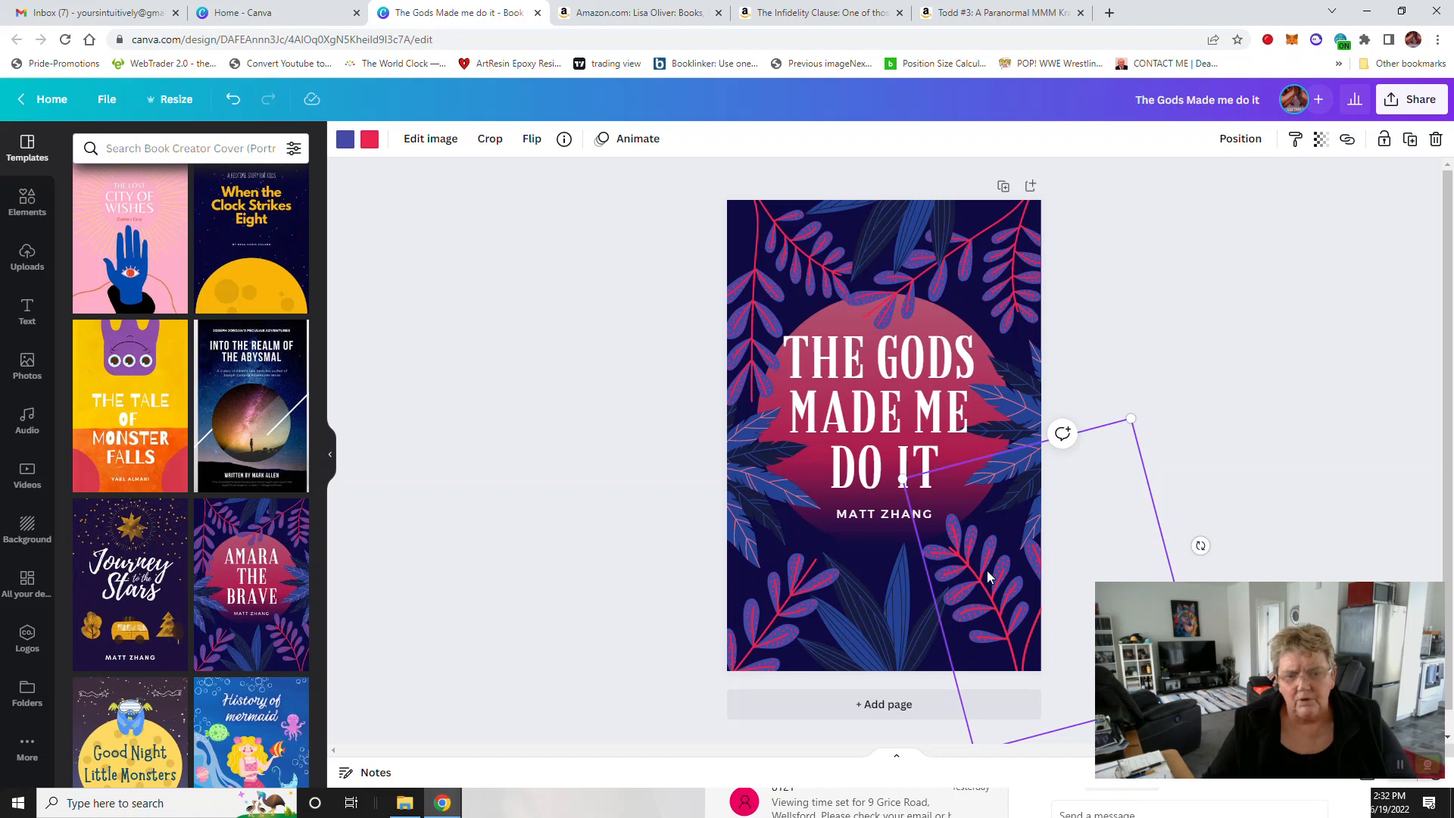
pyautogui.press('Delete')
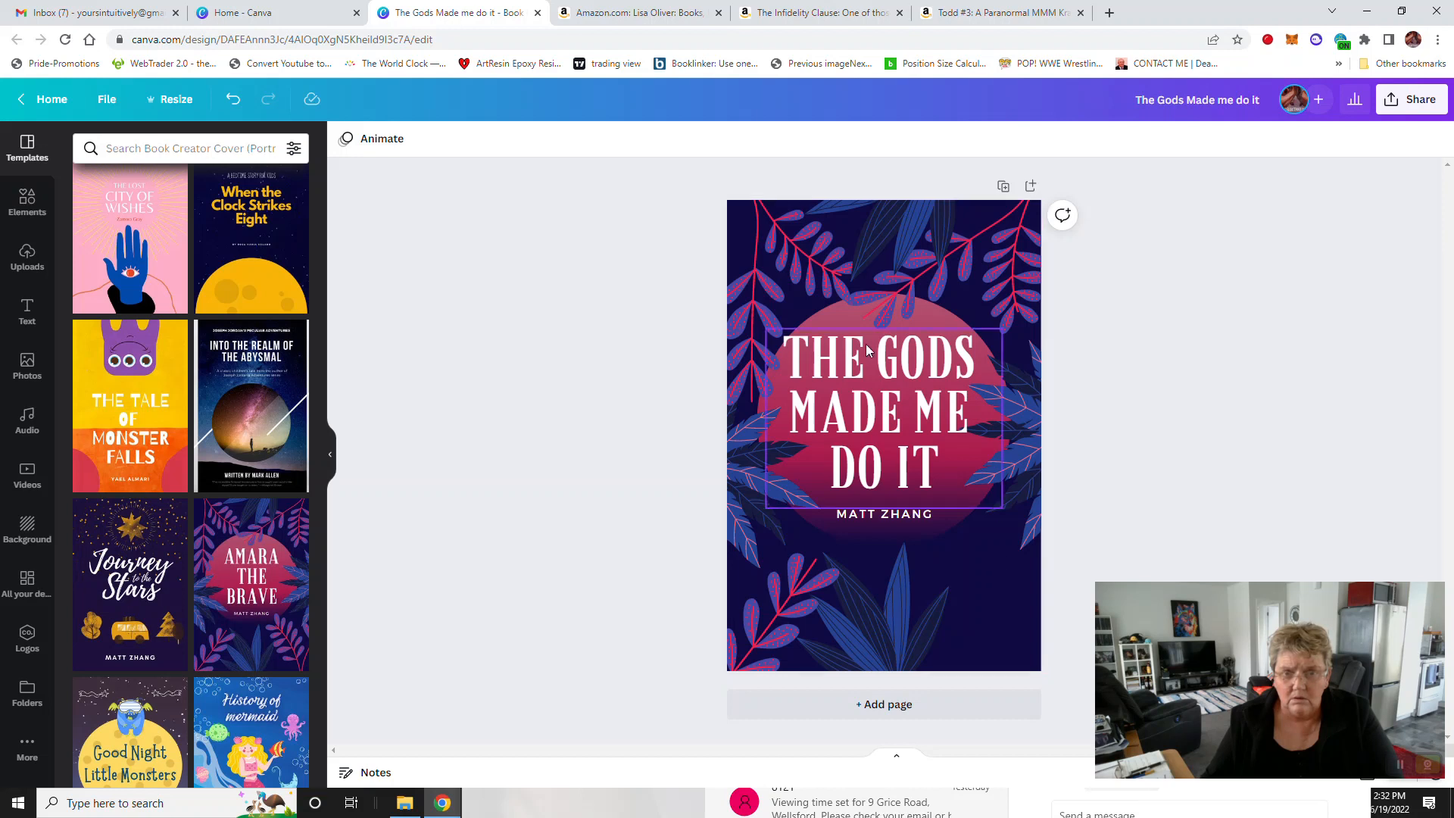
pyautogui.click(743, 253)
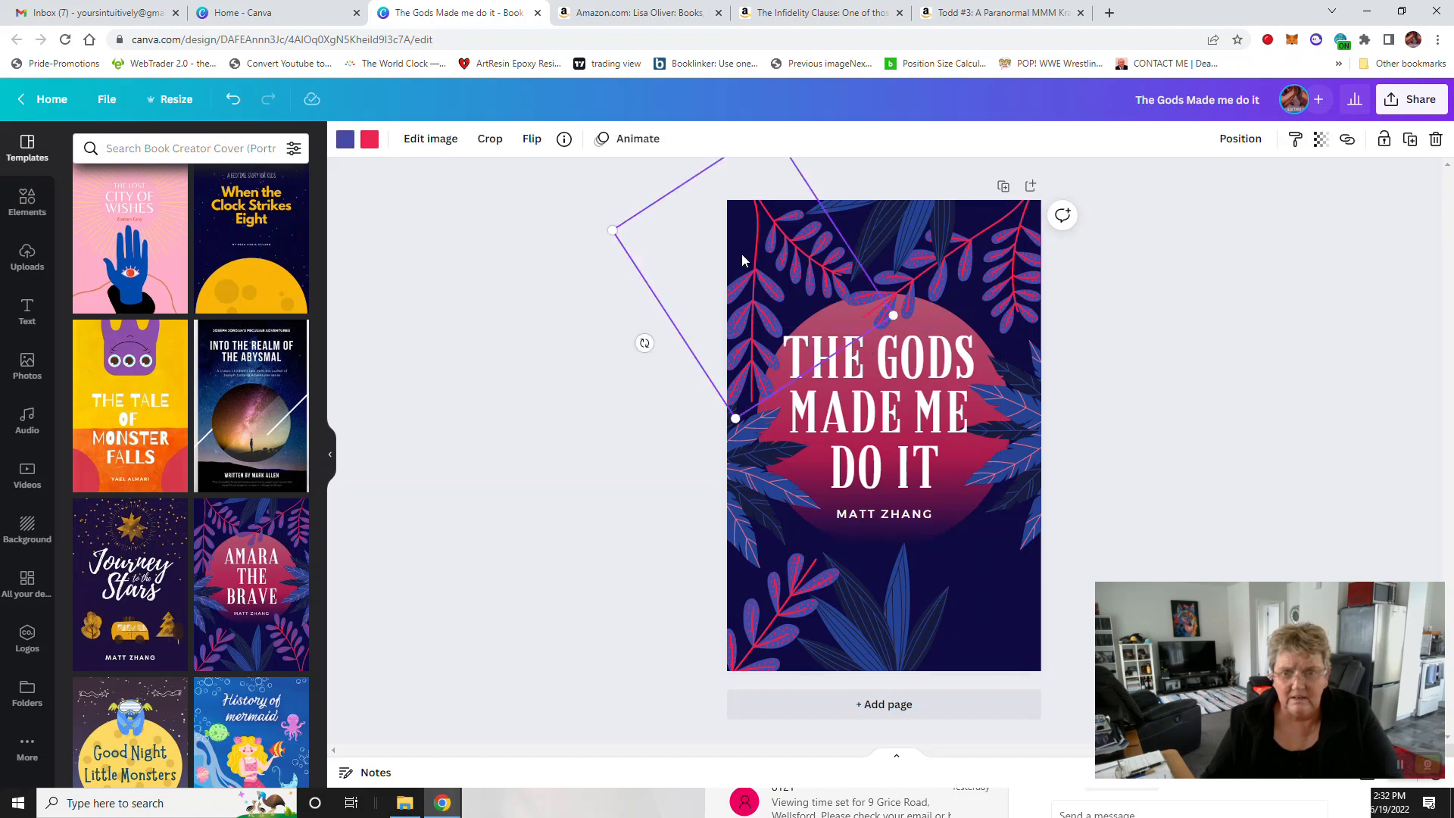
pyautogui.press('Delete')
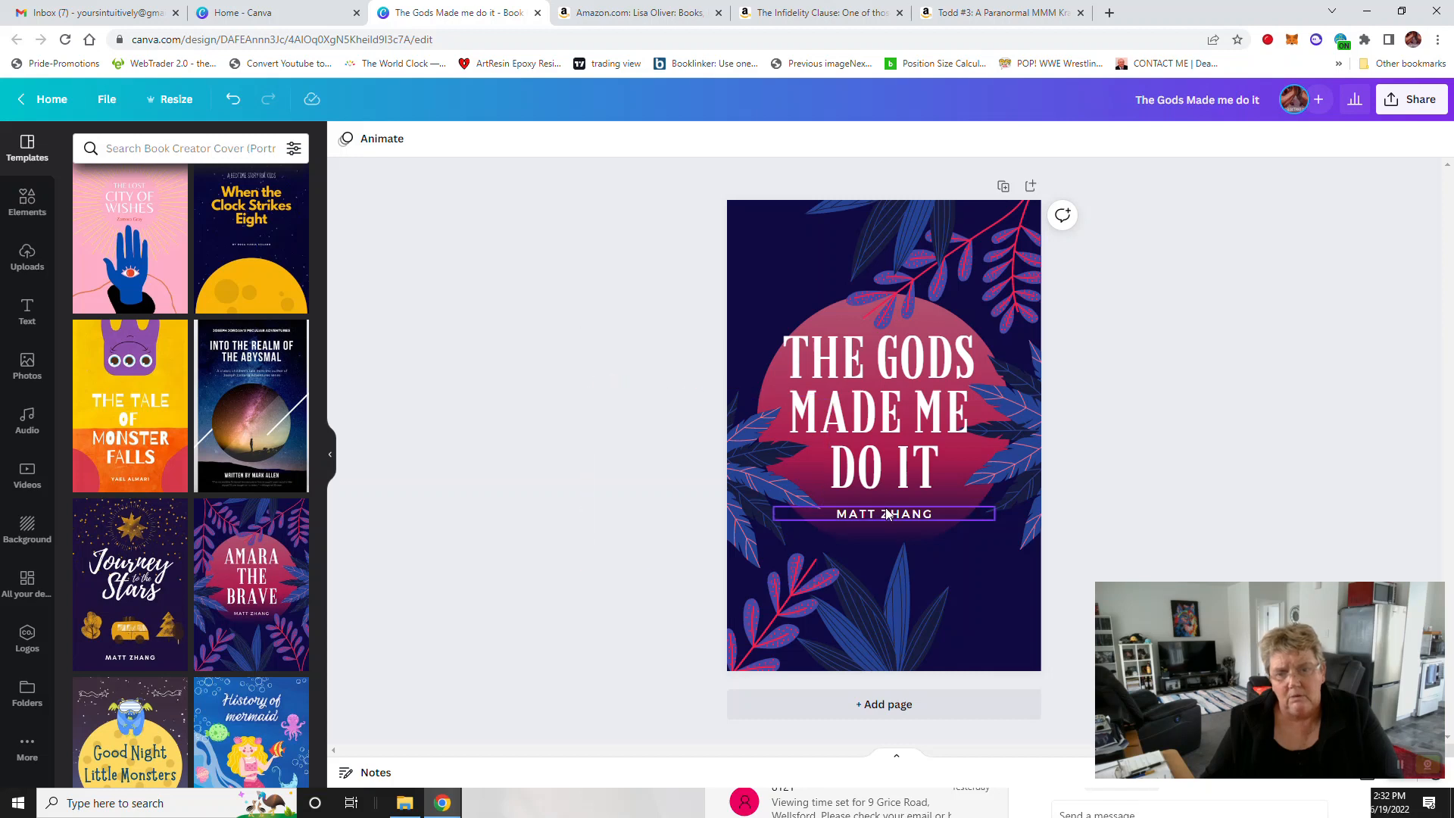
# Step: Replace the placeholder author name below the title with the author's full name
pyautogui.click(929, 514)
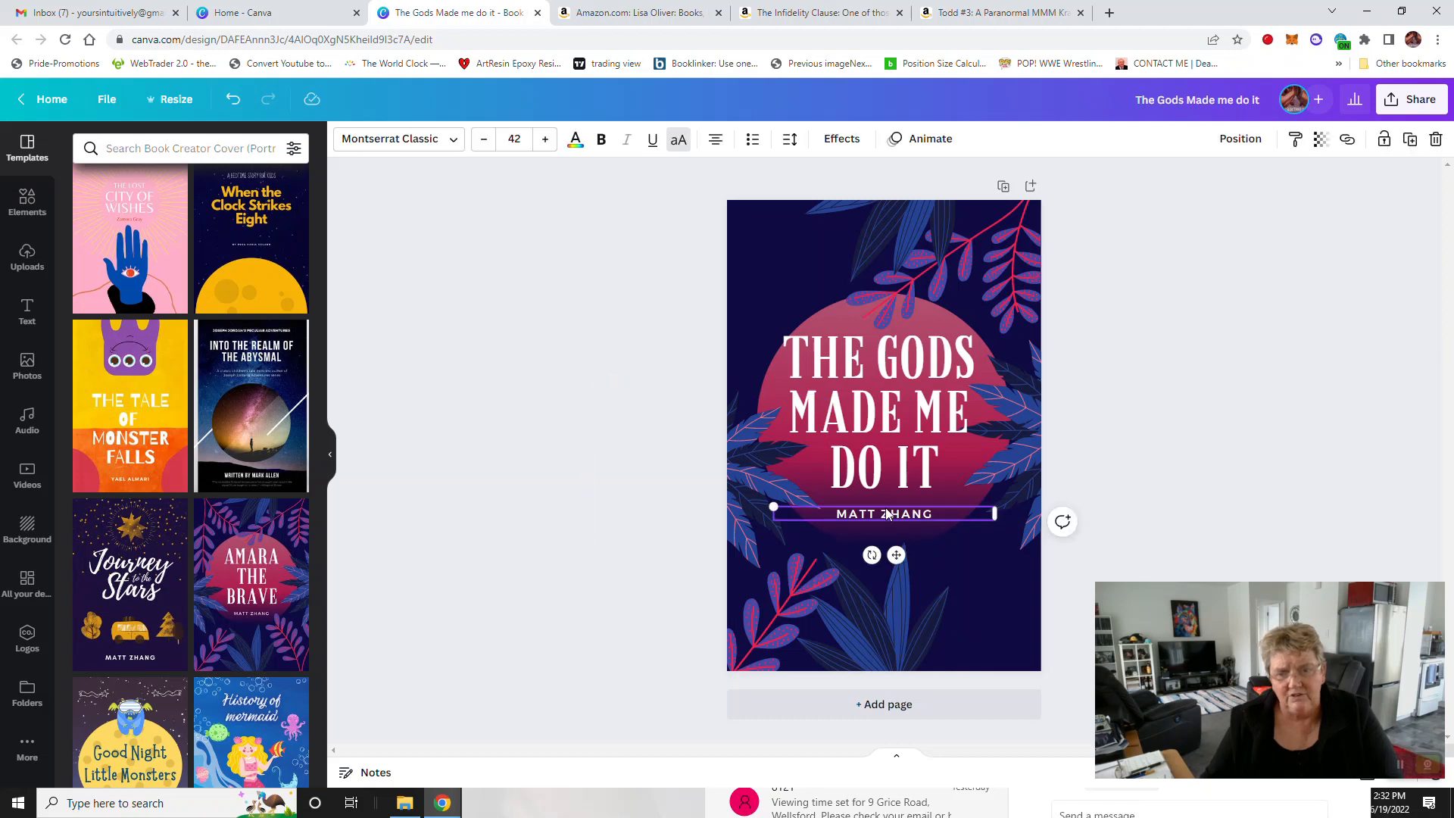
pyautogui.doubleClick(935, 513)
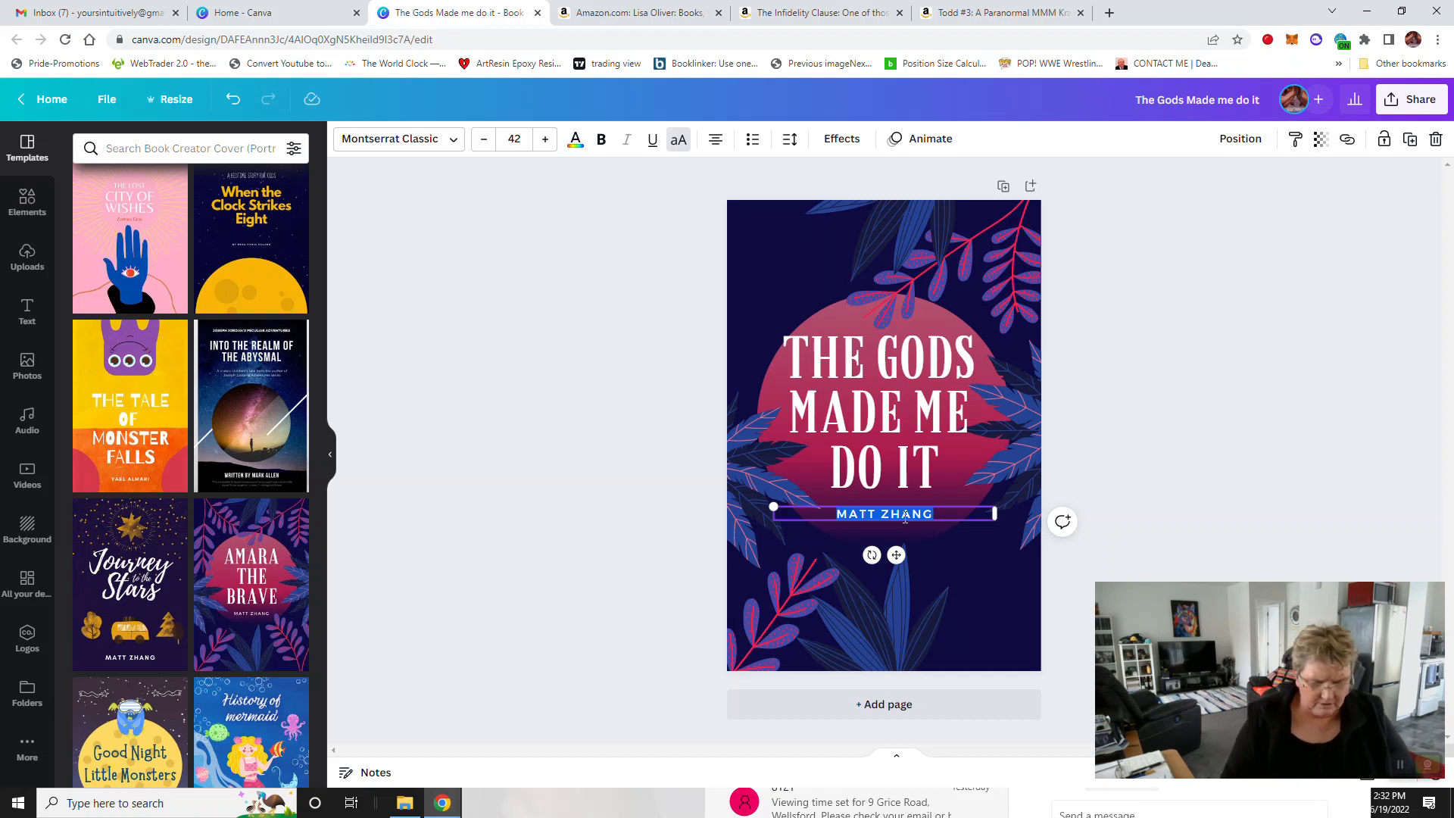
pyautogui.write('Lisa Olii')
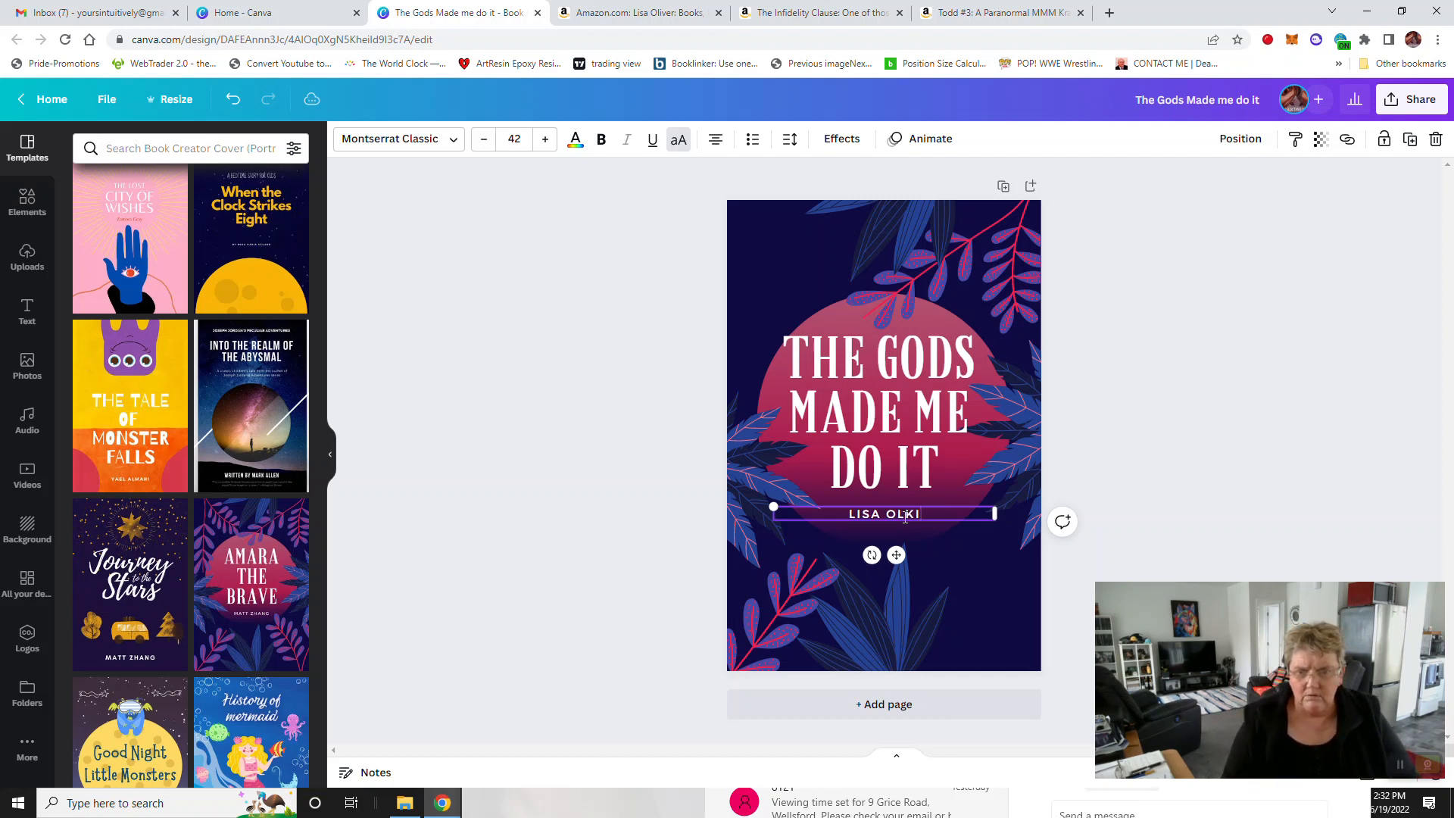
pyautogui.press('BackSpace')
pyautogui.press('BackSpace')
pyautogui.write('iver')
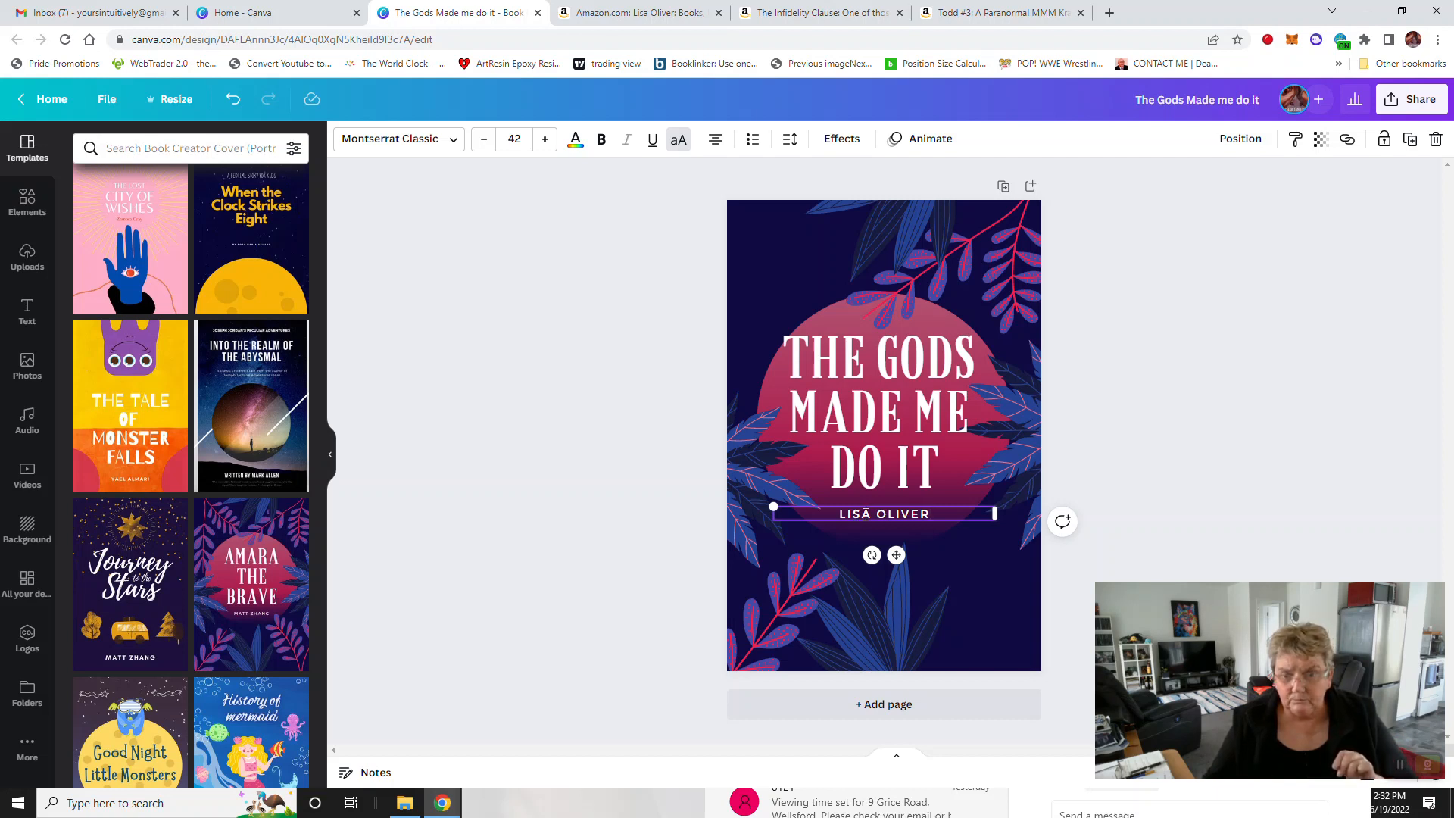
# Step: Recolor the author name from white to the default yellow and apply the change to all white text on the cover
pyautogui.moveTo(939, 513); pyautogui.dragTo(833, 515)
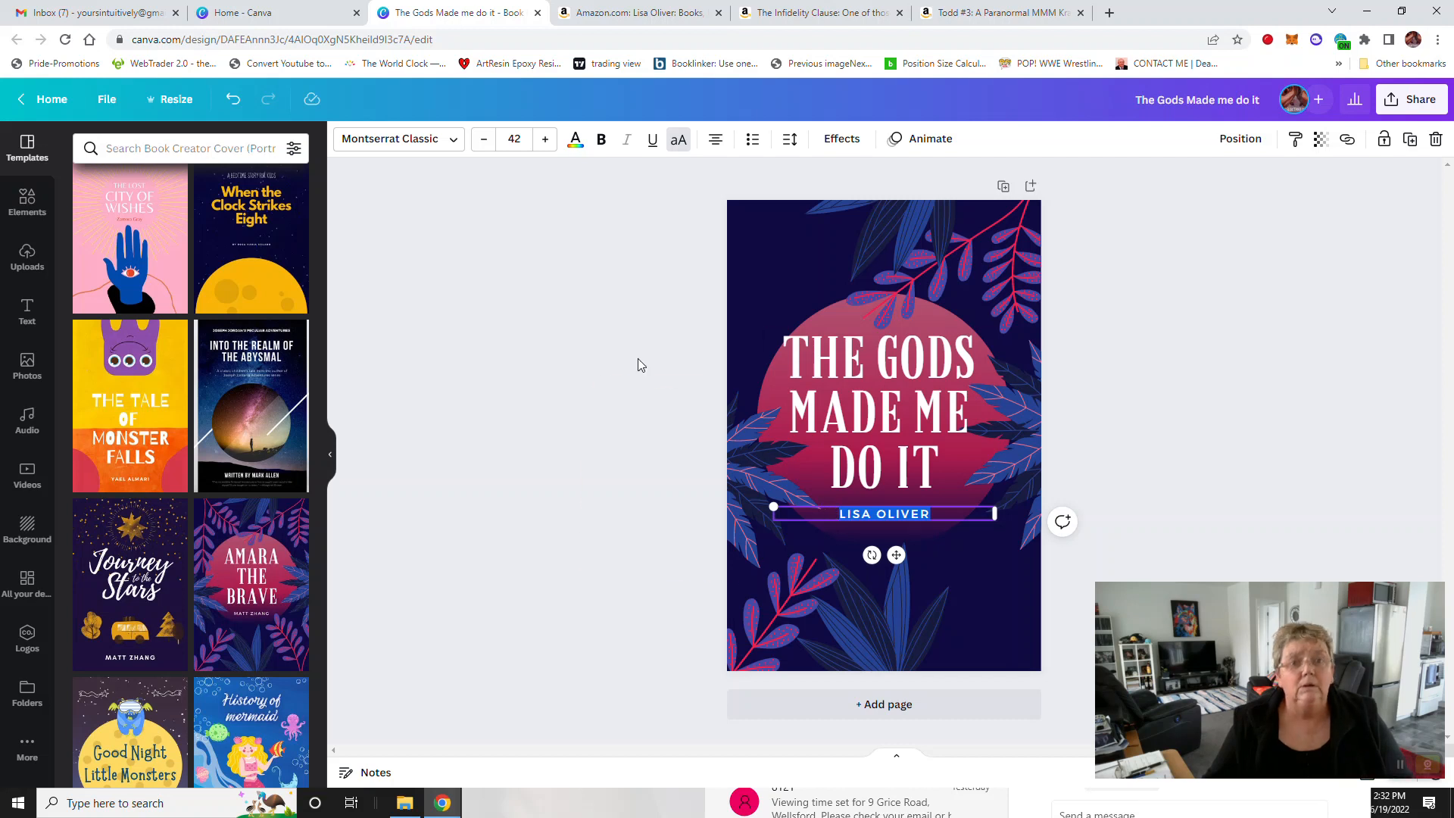
pyautogui.click(576, 142)
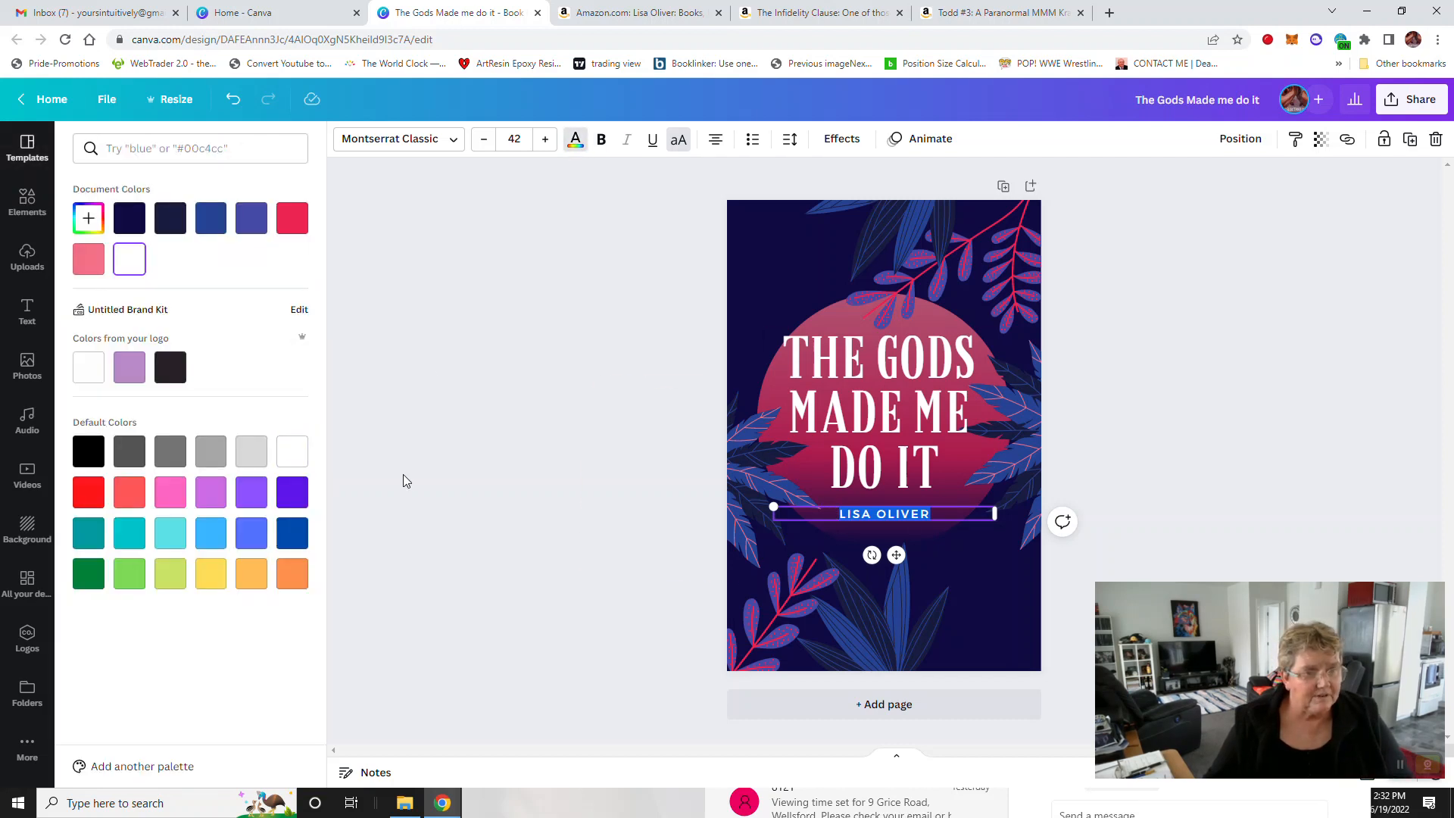
pyautogui.click(213, 580)
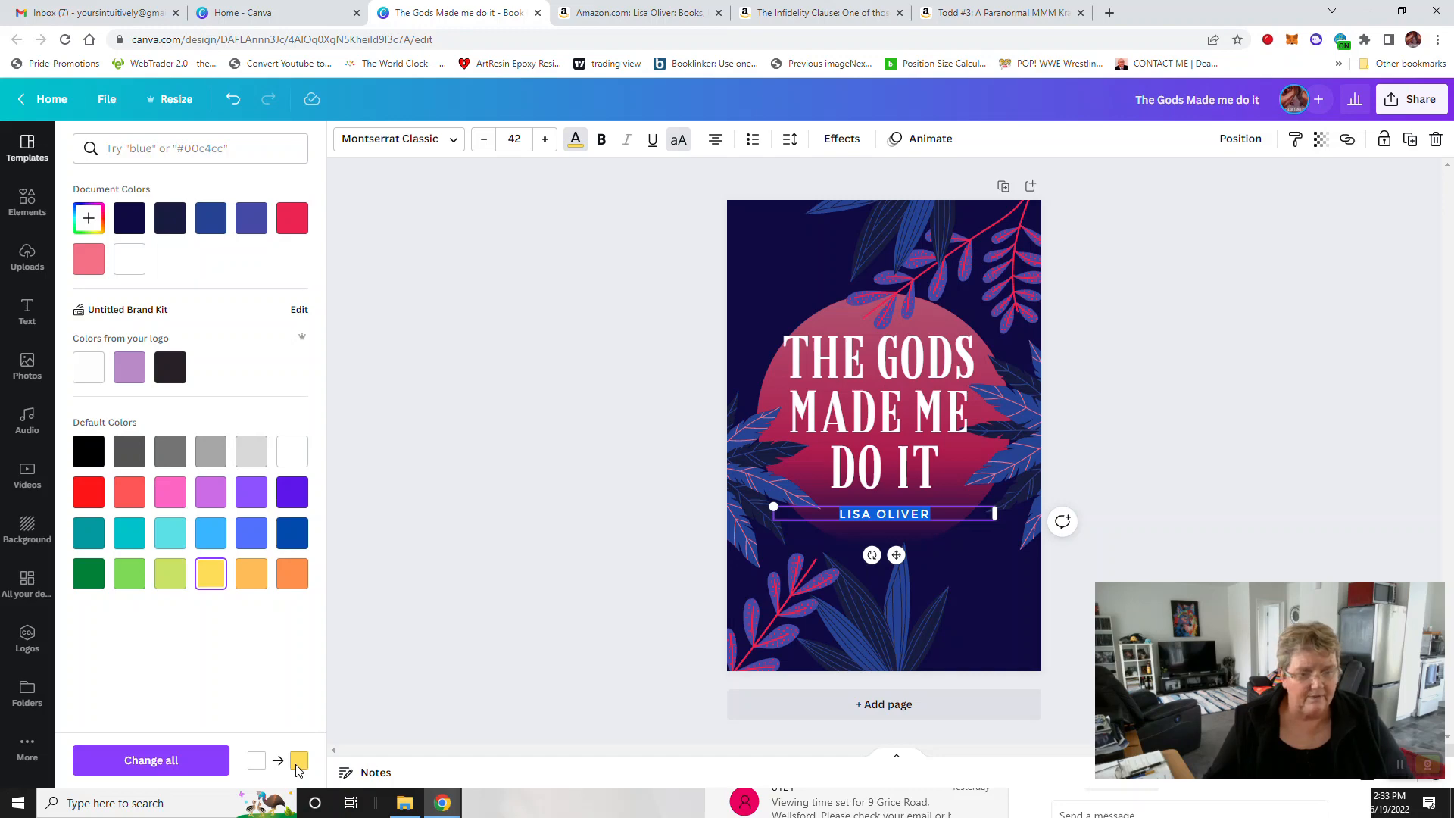
pyautogui.click(148, 762)
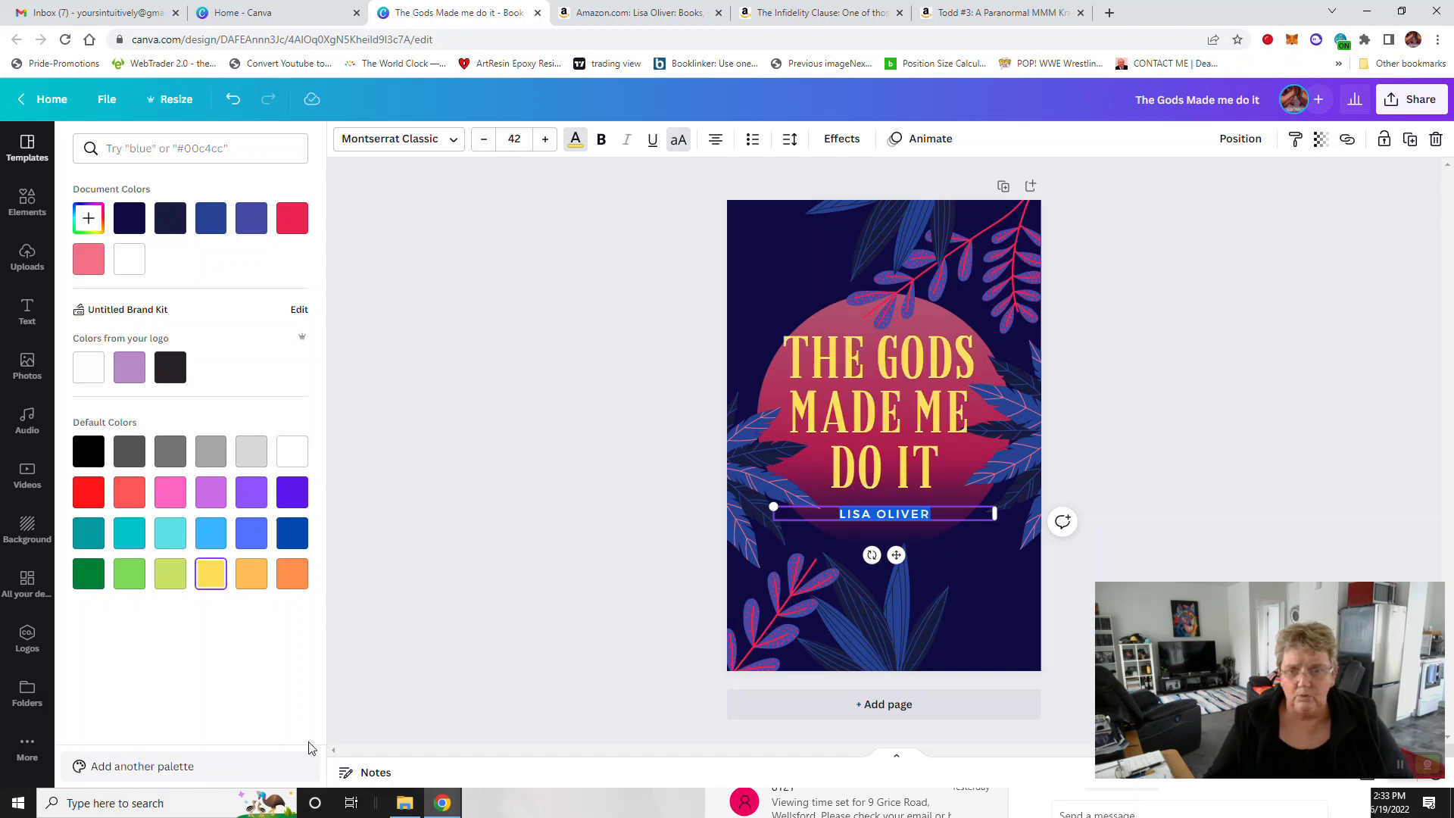
pyautogui.click(502, 560)
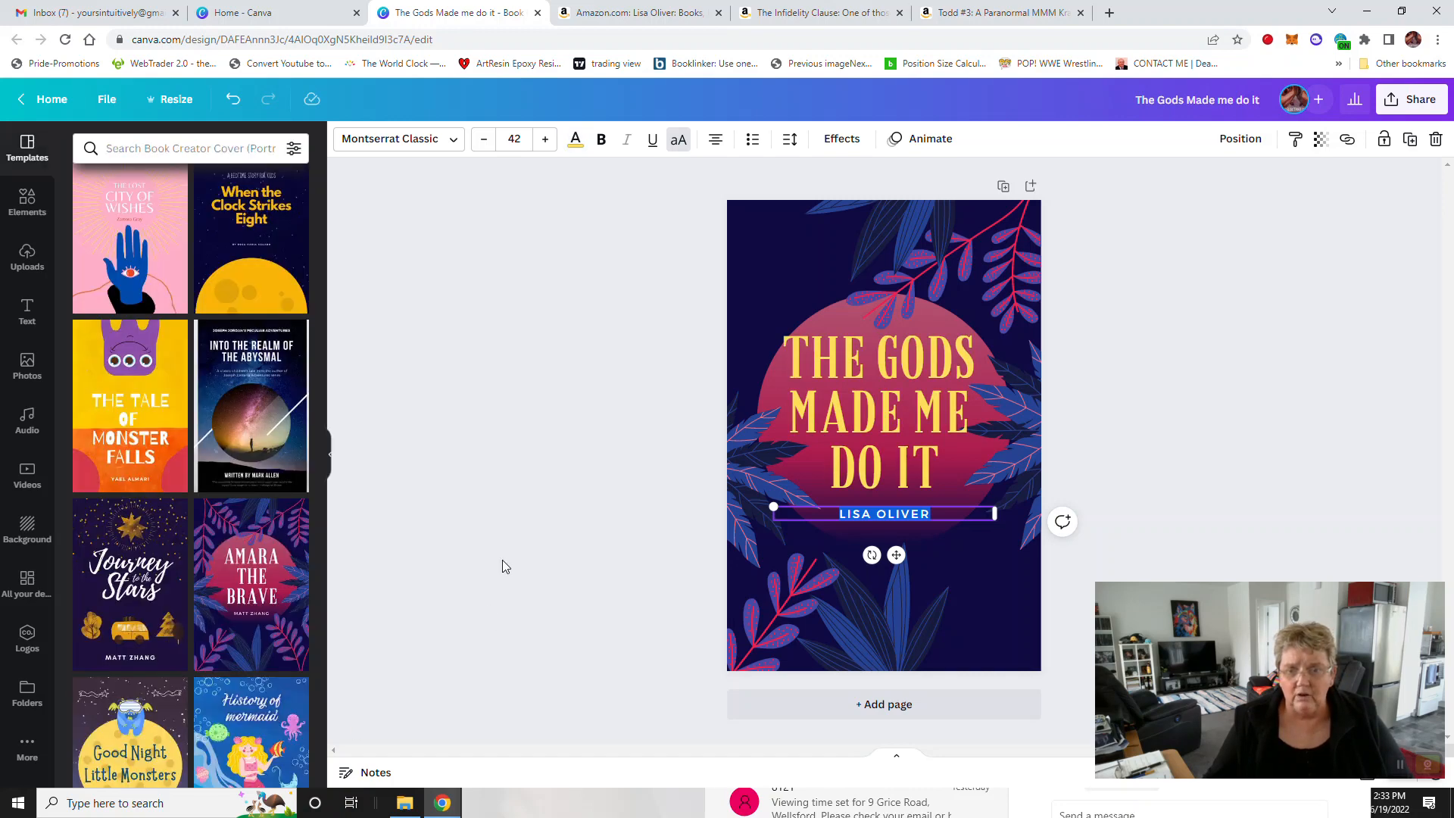
pyautogui.click(1337, 432)
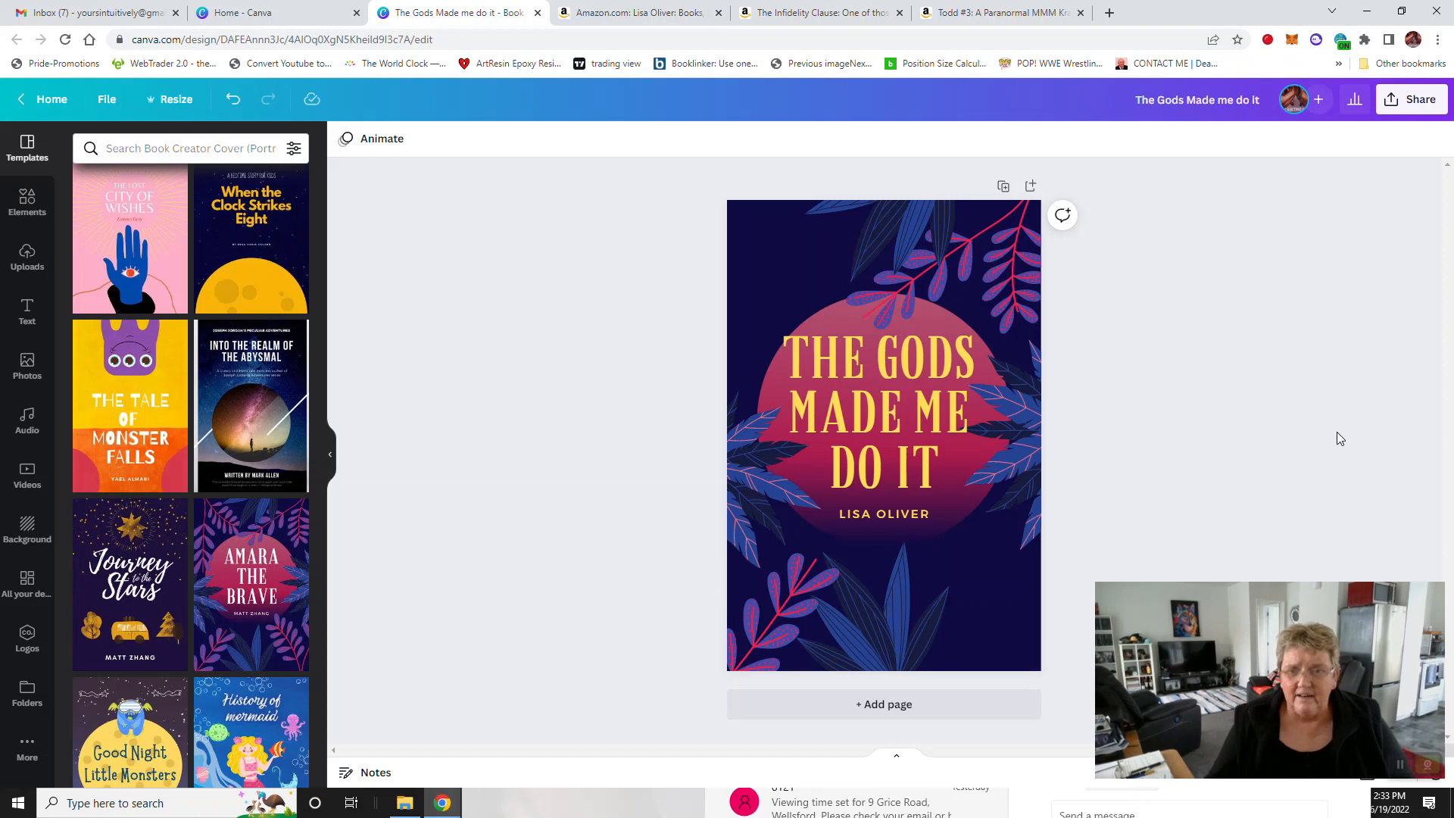
# Step: Delete the remaining red-stemmed leaf branches in the upper-right and lower-left corners of the cover
pyautogui.click(1016, 254)
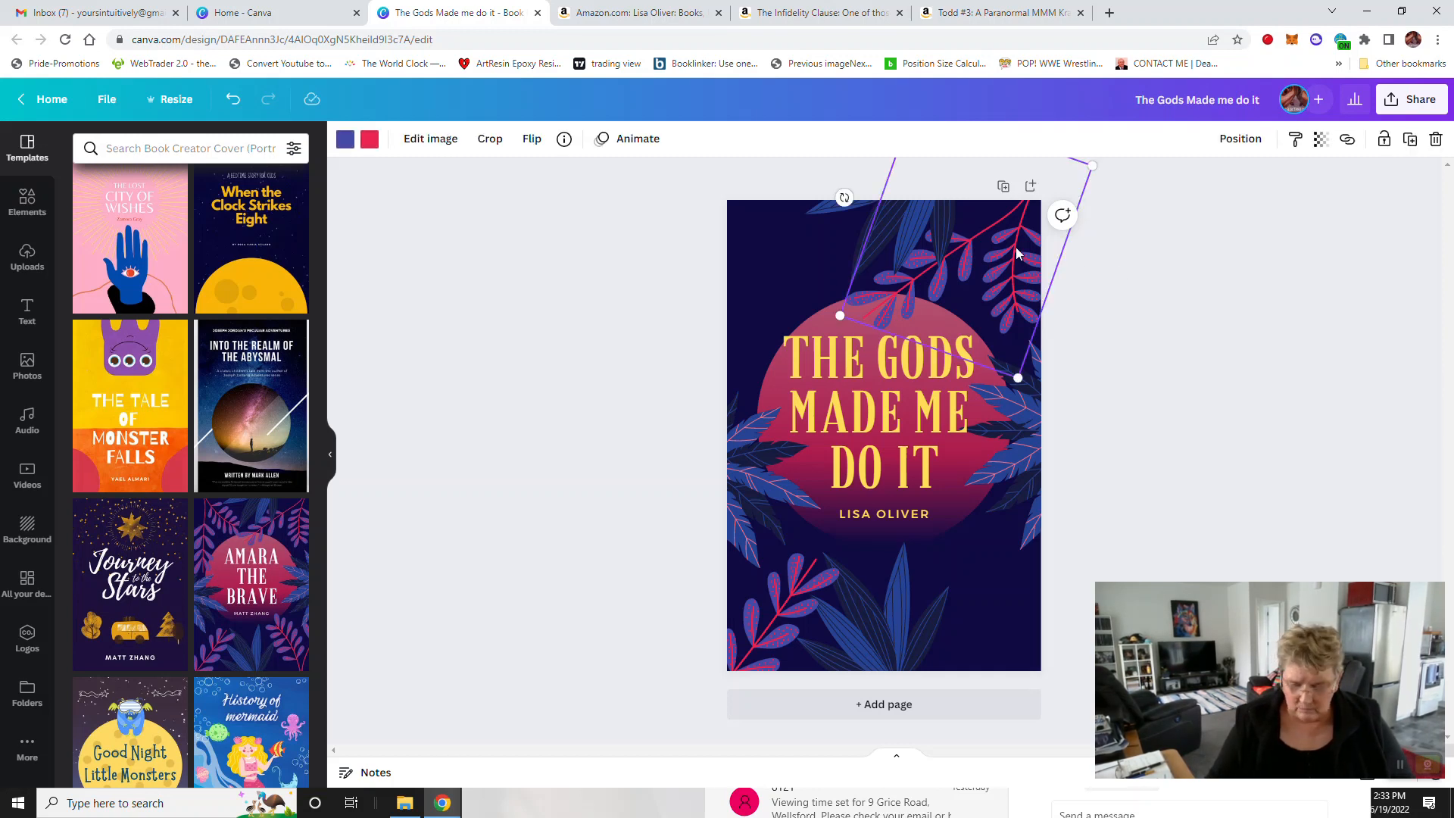
pyautogui.press('Delete')
pyautogui.click(776, 628)
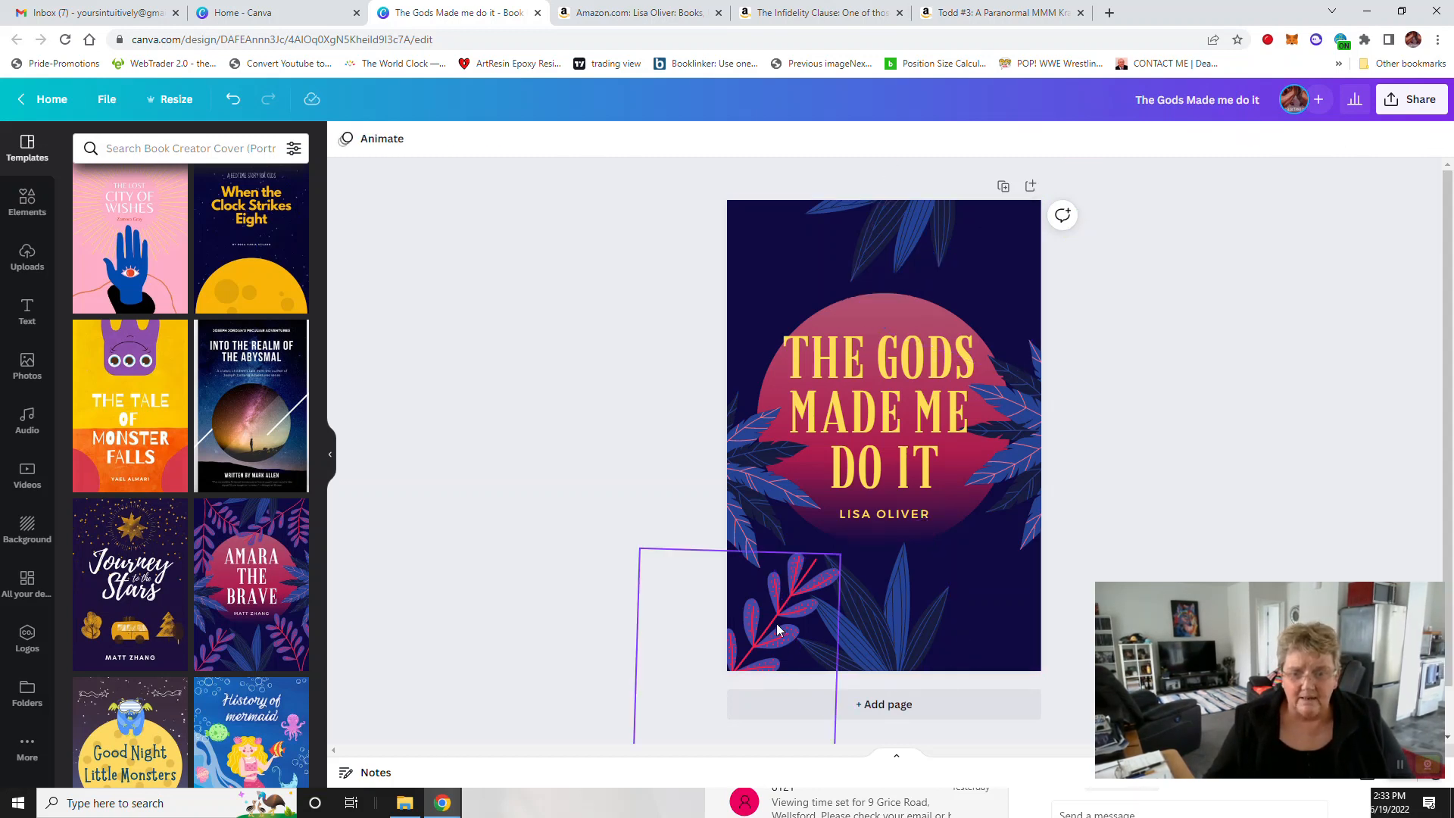
pyautogui.press('Delete')
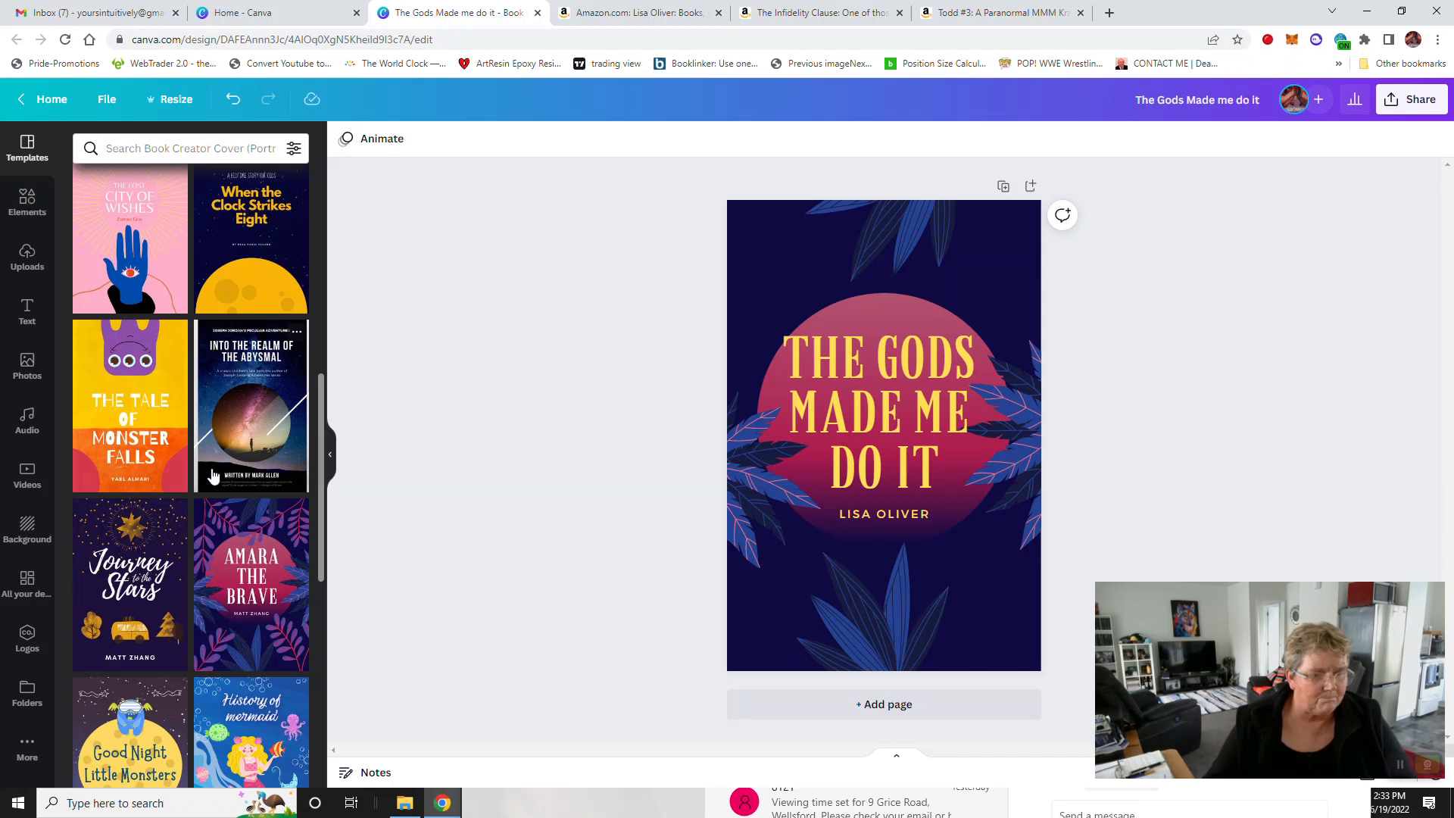
pyautogui.scroll(-7, 212, 474)
pyautogui.scroll(10, 212, 474)
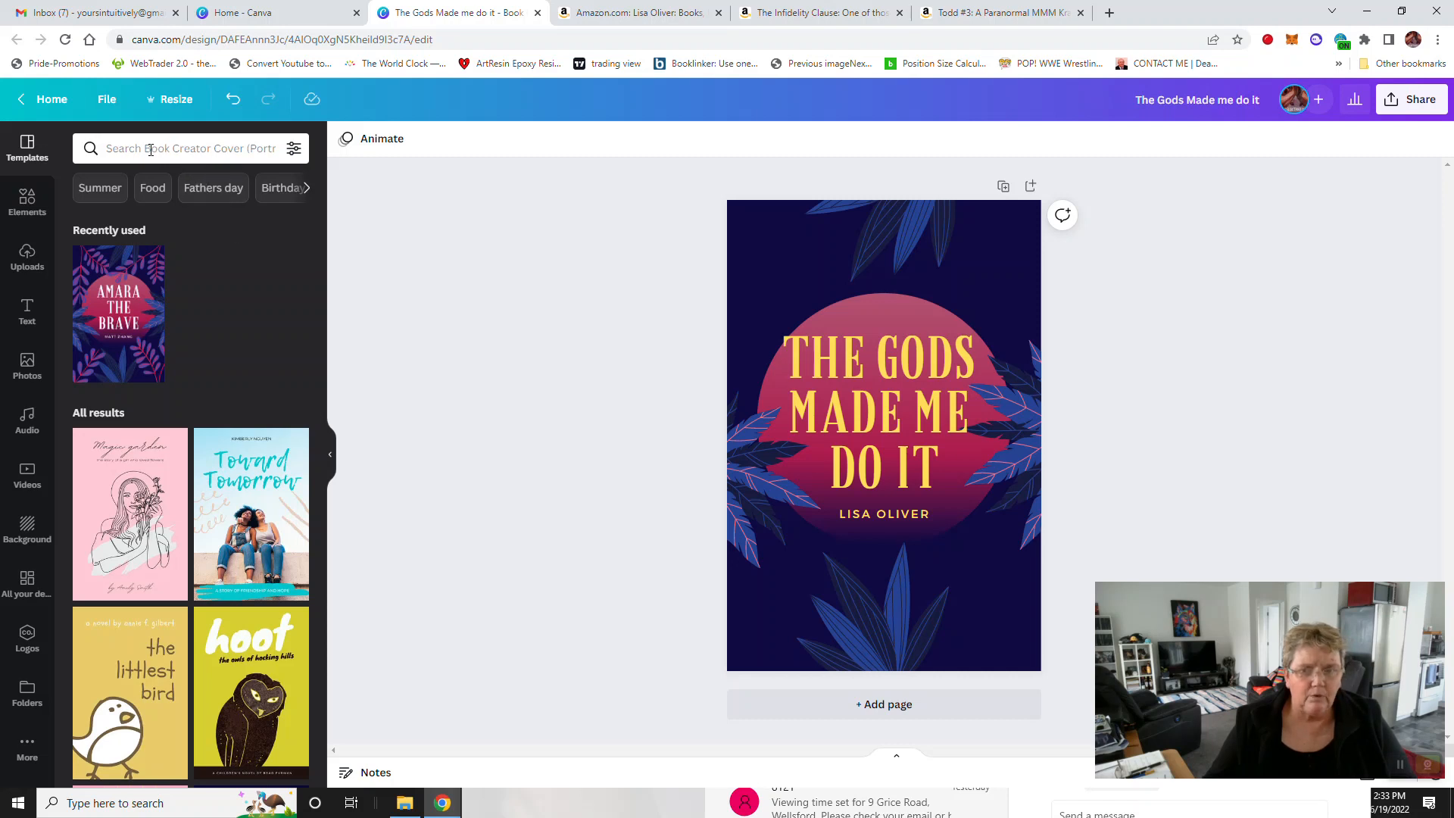
# Step: Search the photo library for "cartoon tree" and browse the resulting images
pyautogui.click(27, 363)
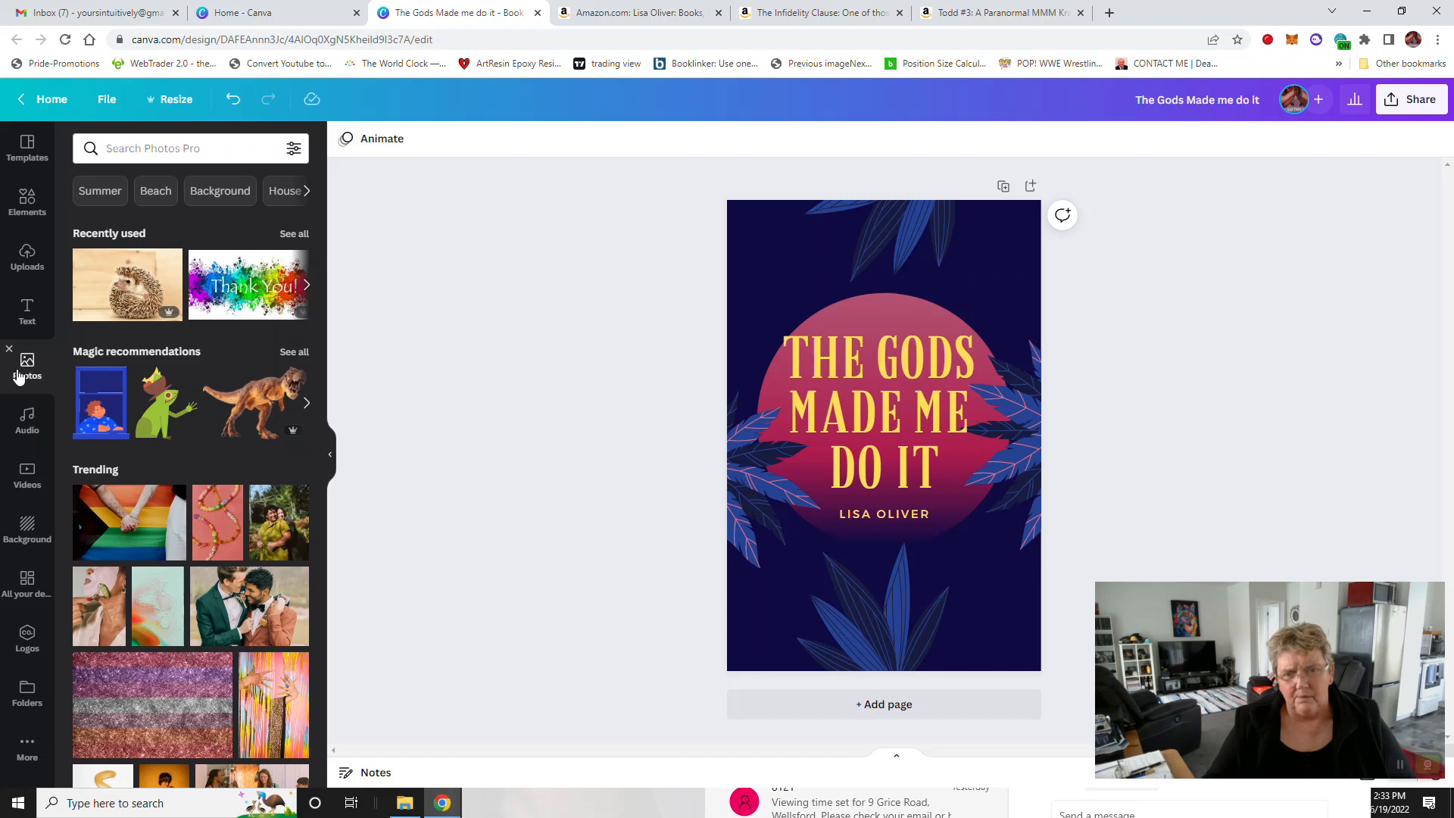
pyautogui.click(153, 147)
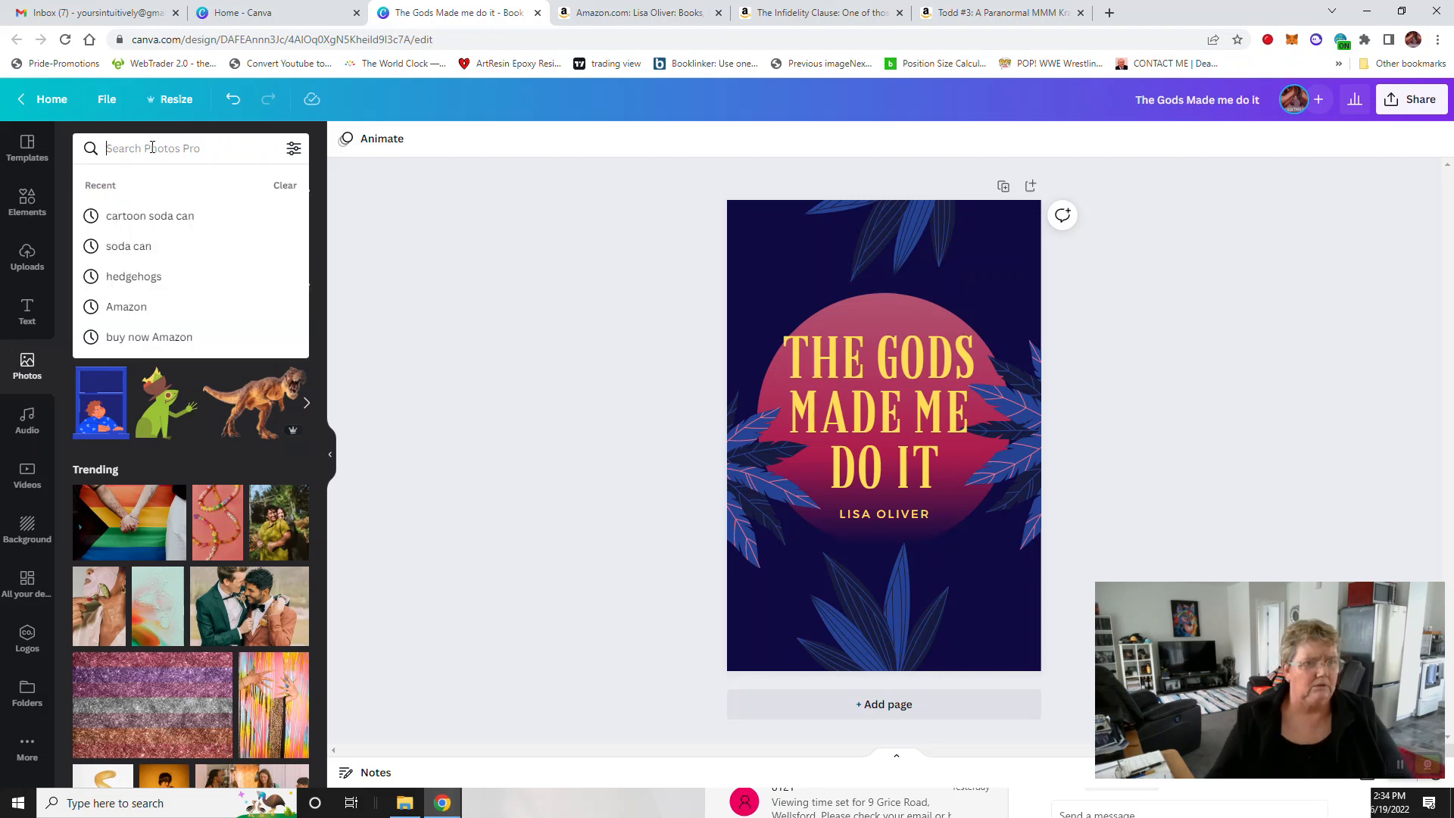
pyautogui.write('tr')
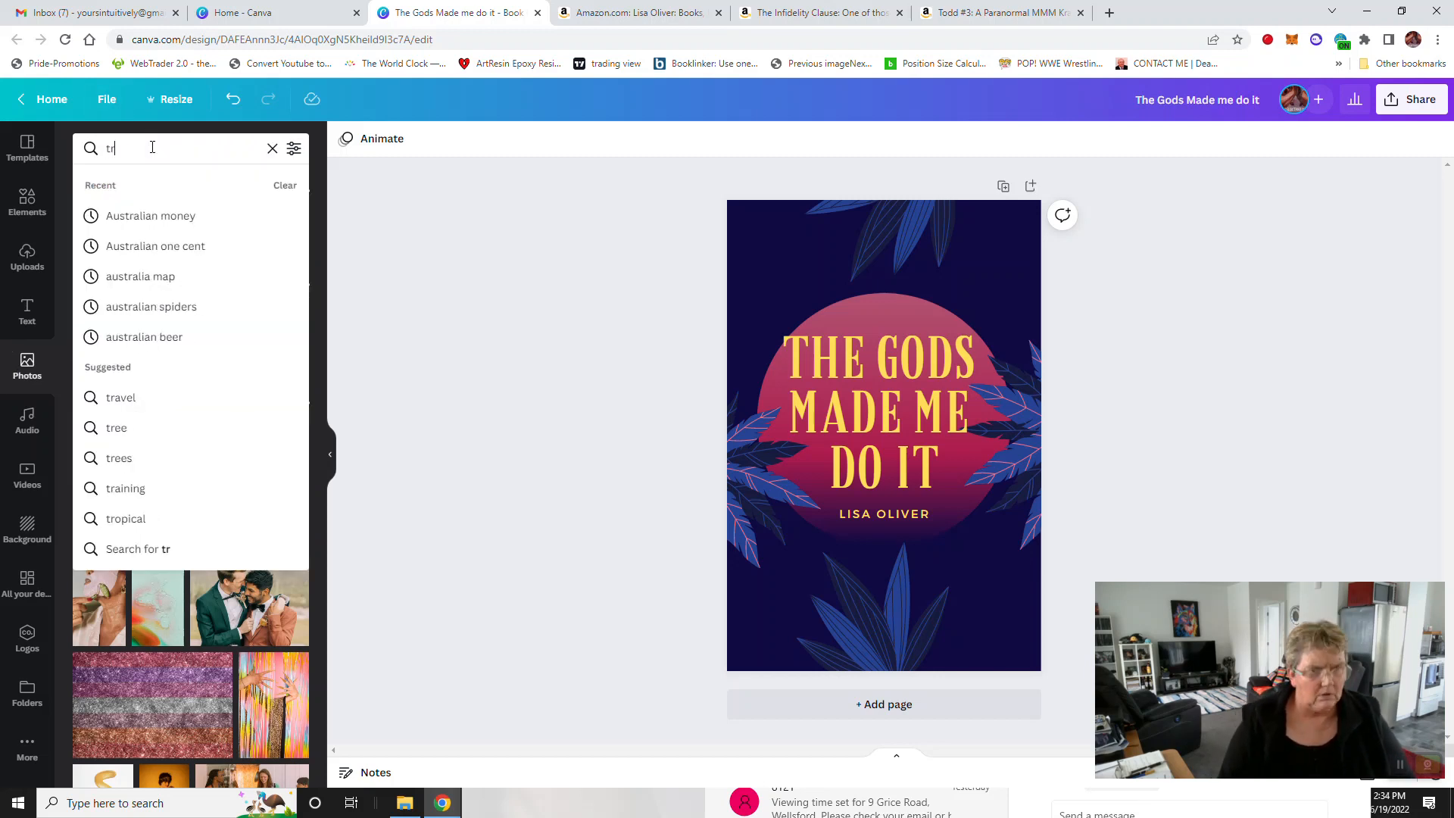
pyautogui.press('BackSpace')
pyautogui.press('BackSpace')
pyautogui.write('cartoo')
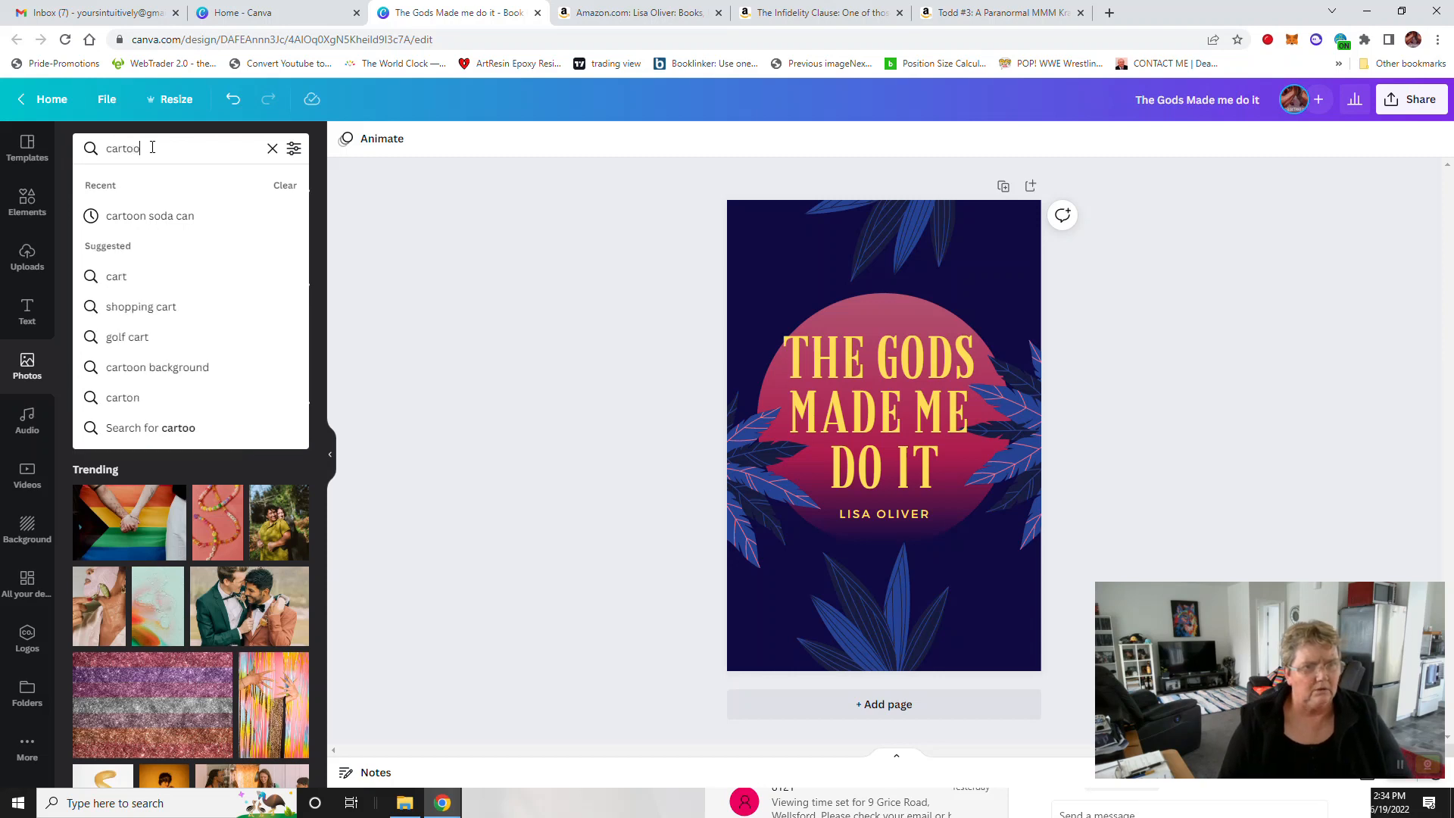
pyautogui.write('n tree')
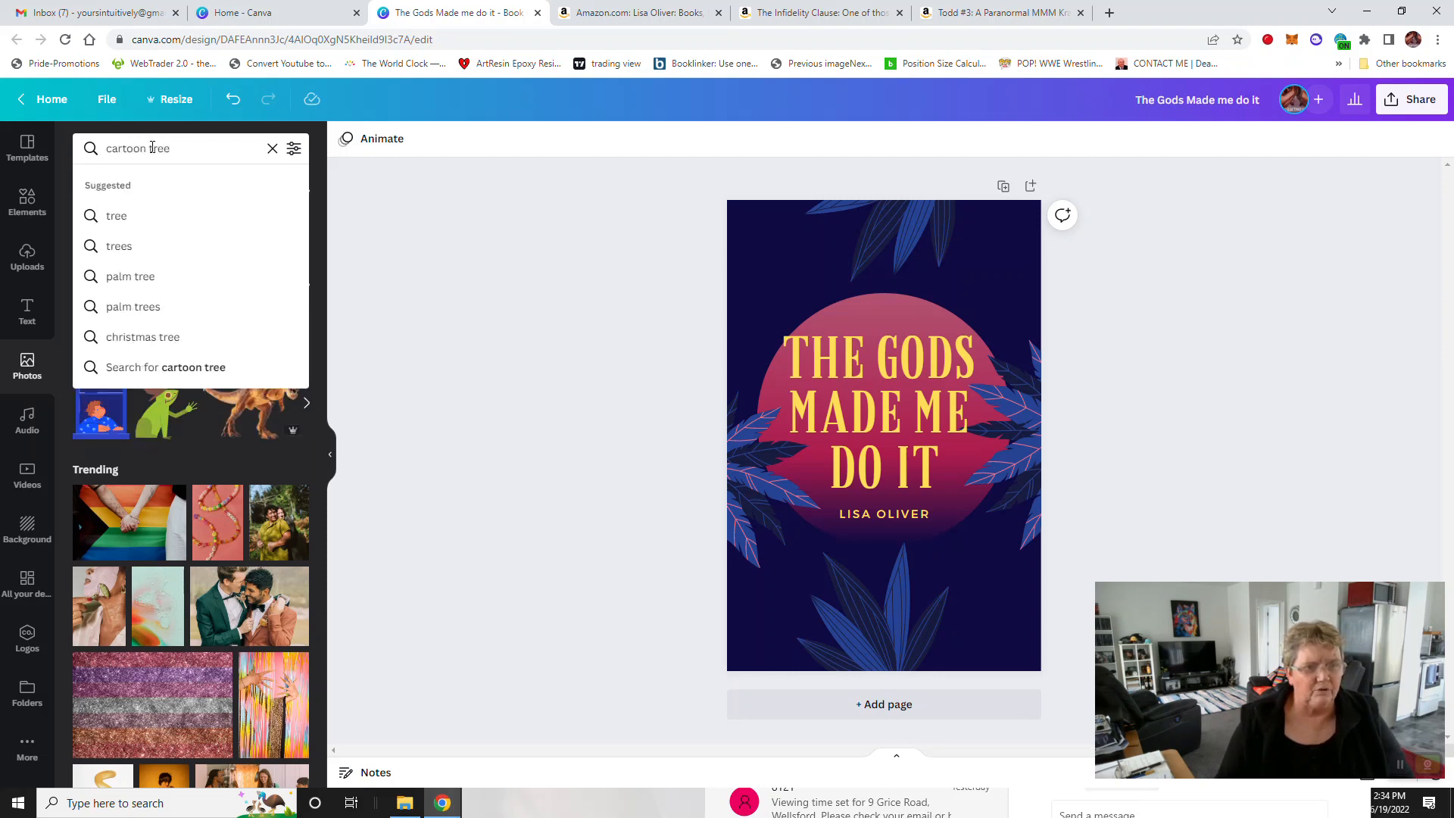
pyautogui.press('Return')
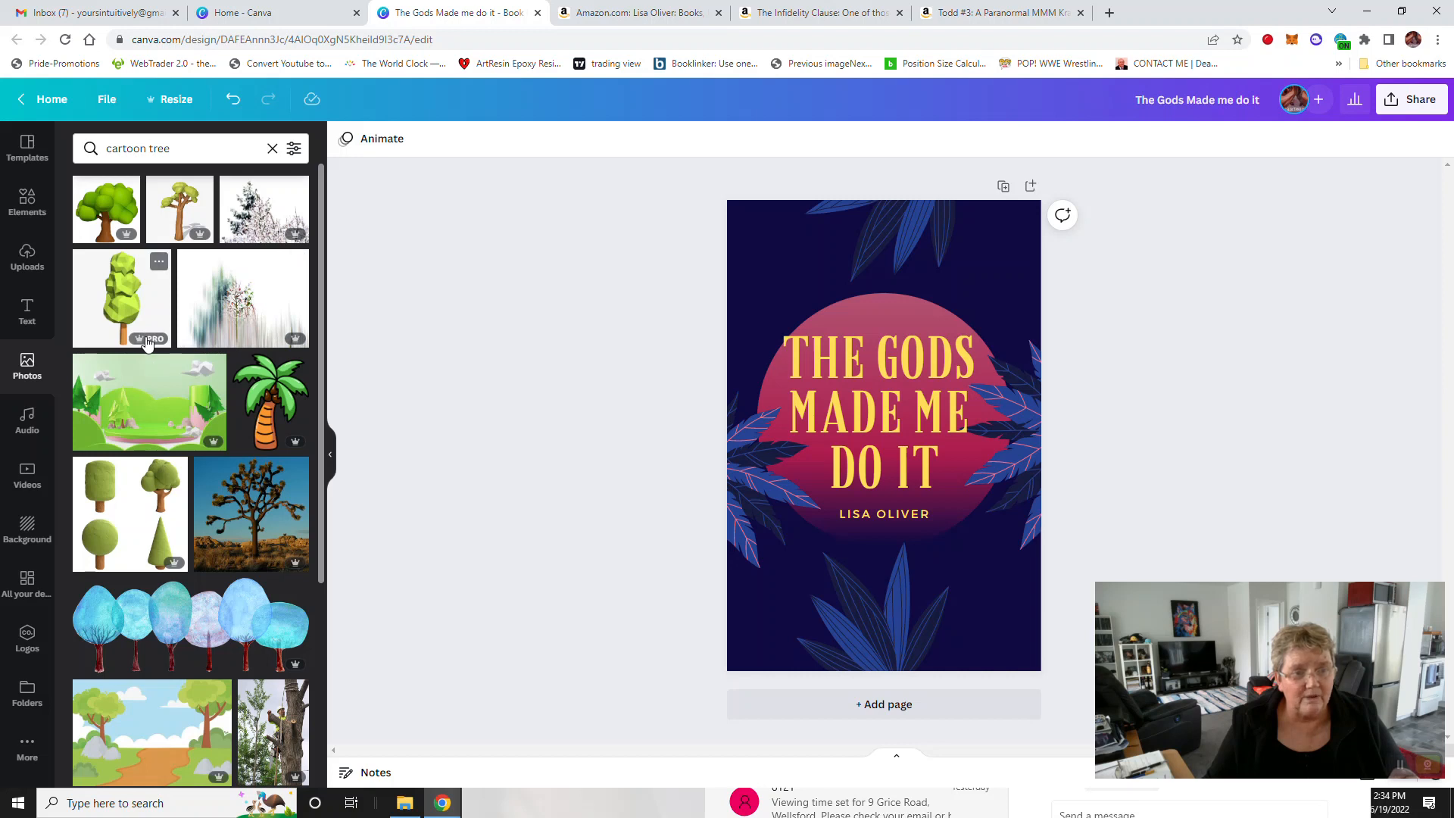
pyautogui.scroll(-2, 181, 401)
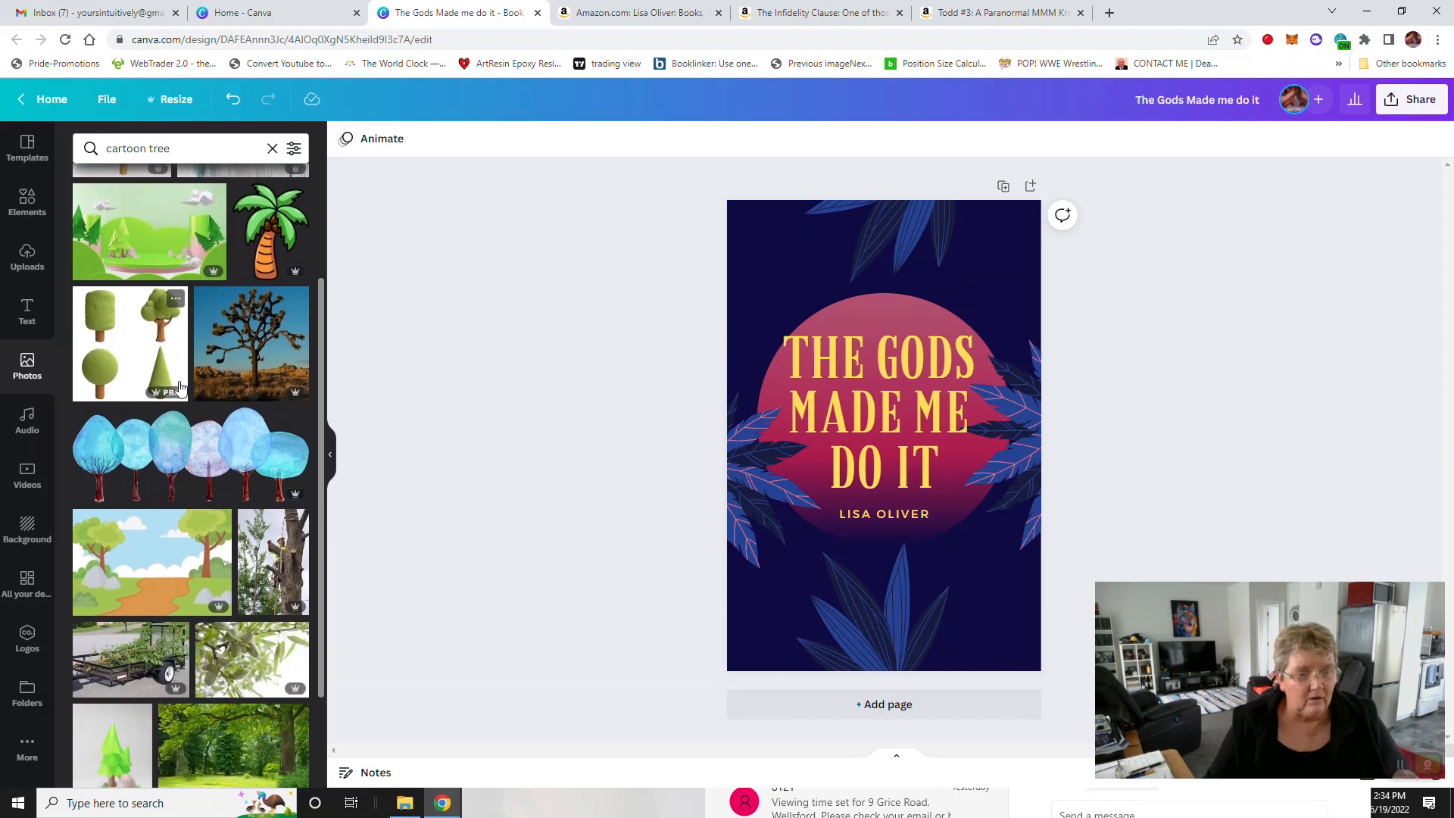
pyautogui.scroll(-1, 180, 388)
pyautogui.scroll(-1, 180, 388)
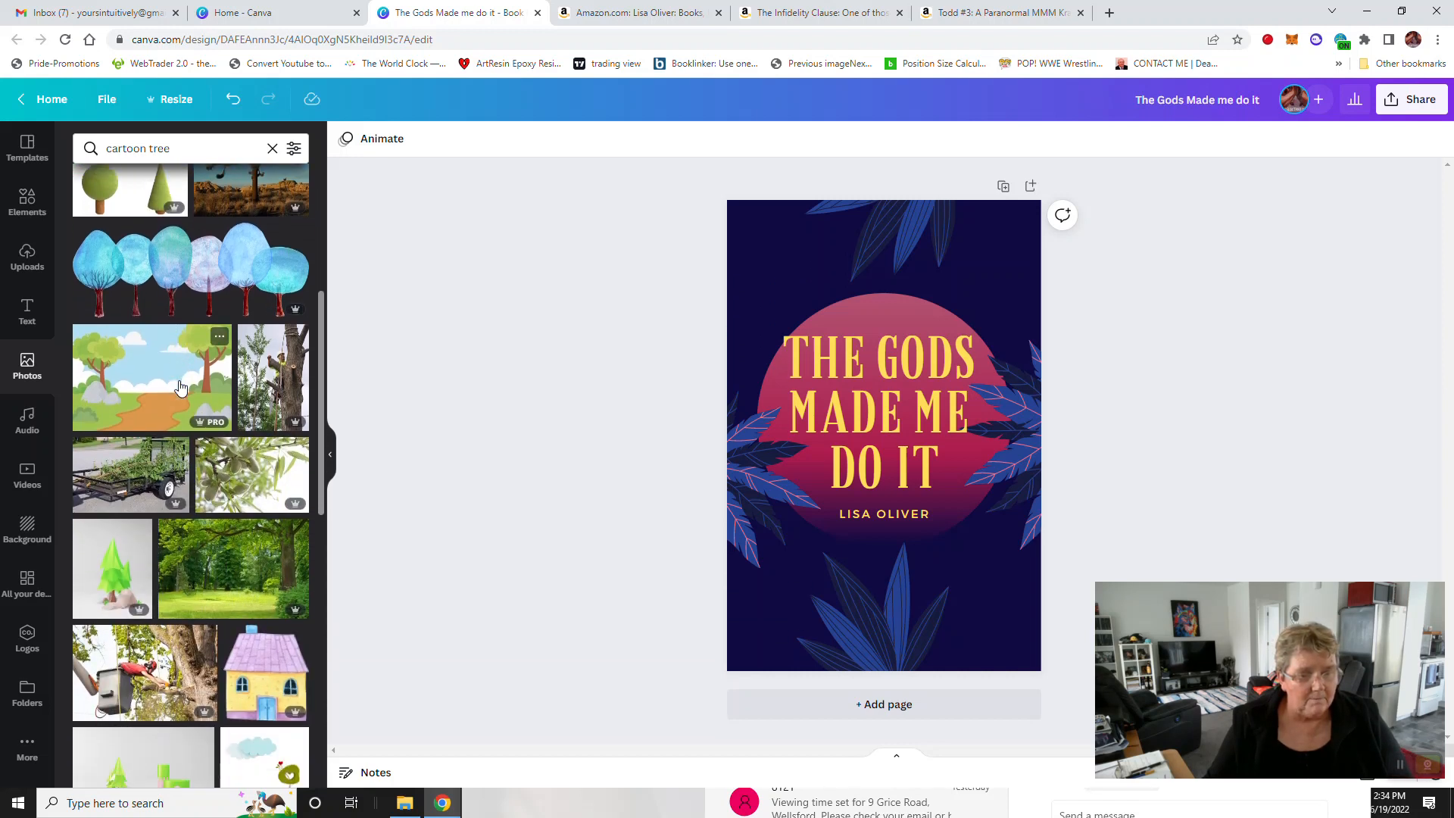
pyautogui.scroll(-2, 180, 387)
pyautogui.scroll(-3, 180, 388)
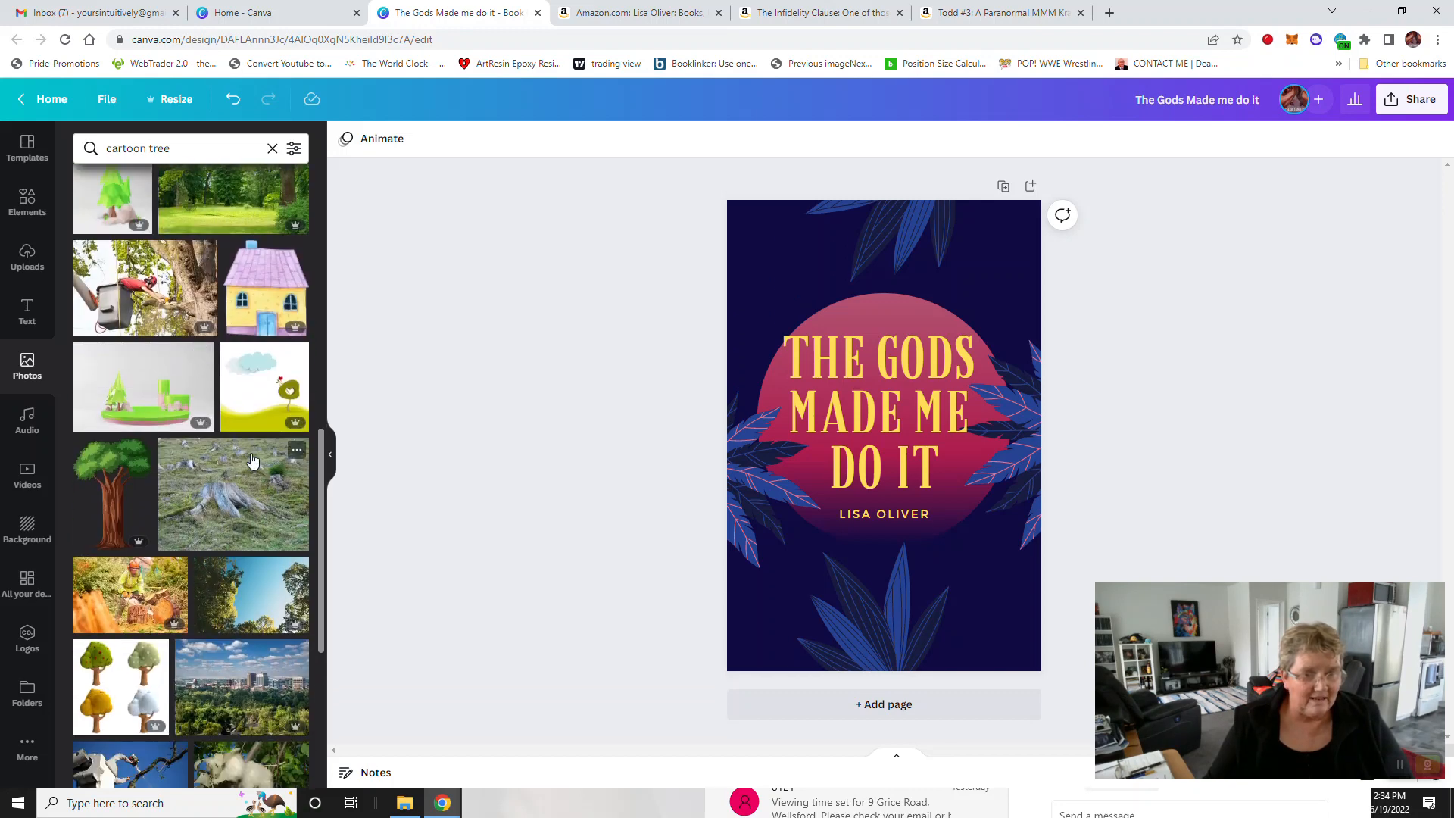
pyautogui.scroll(-2, 252, 459)
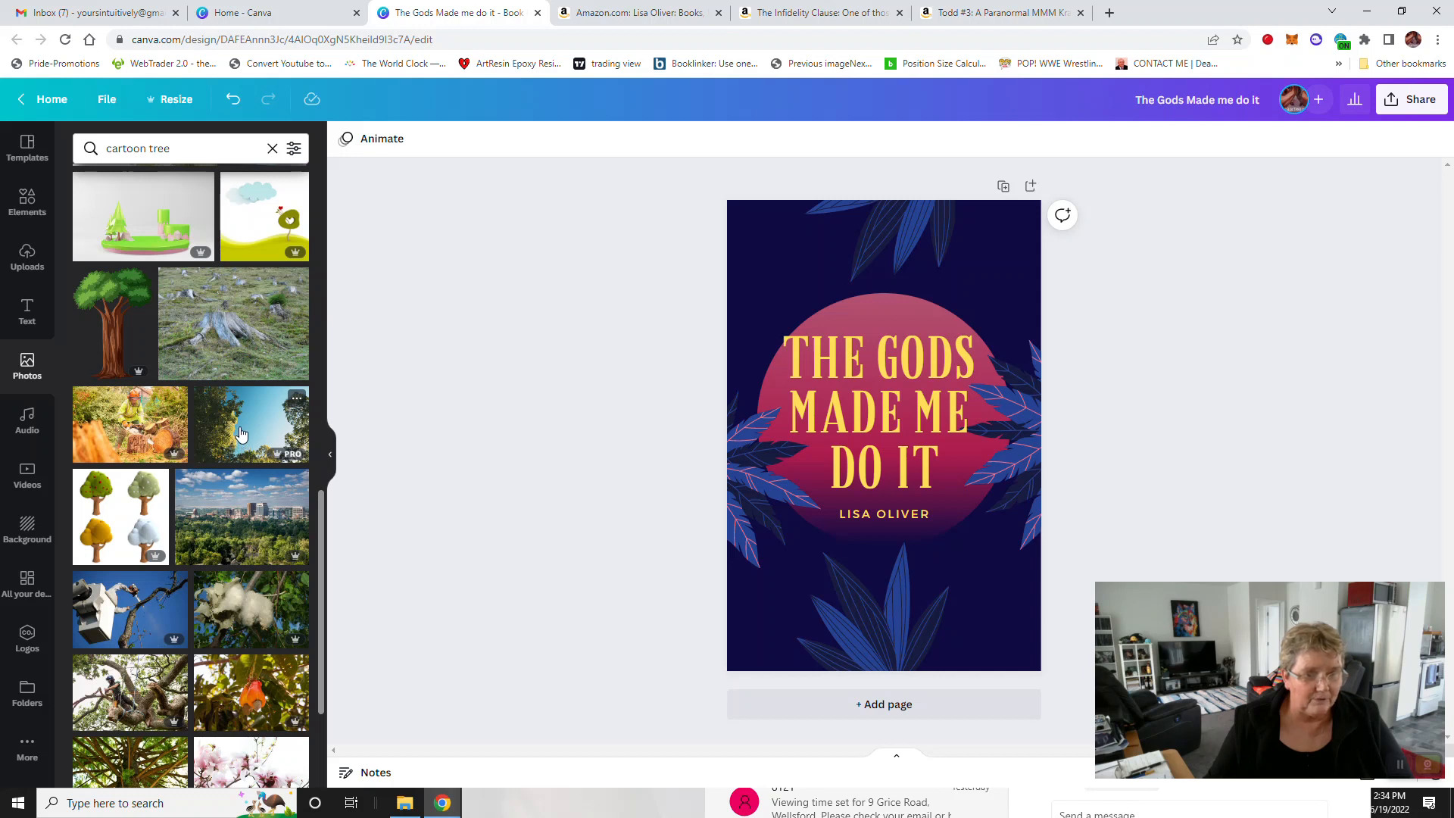
# Step: Look further through the "cartoon tree" photo results for an image that suits the cover
pyautogui.scroll(-2, 240, 433)
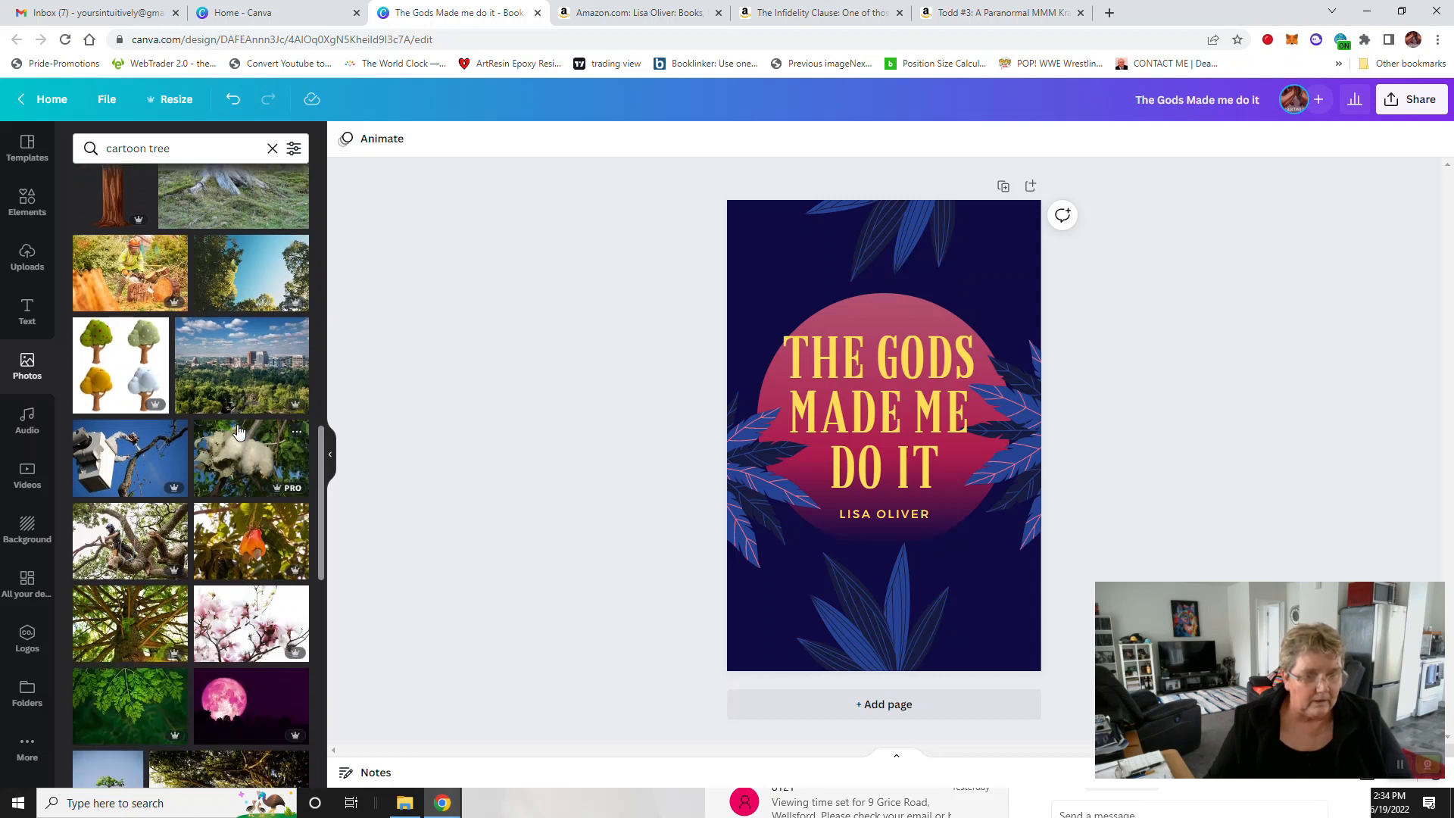
pyautogui.scroll(-2, 238, 431)
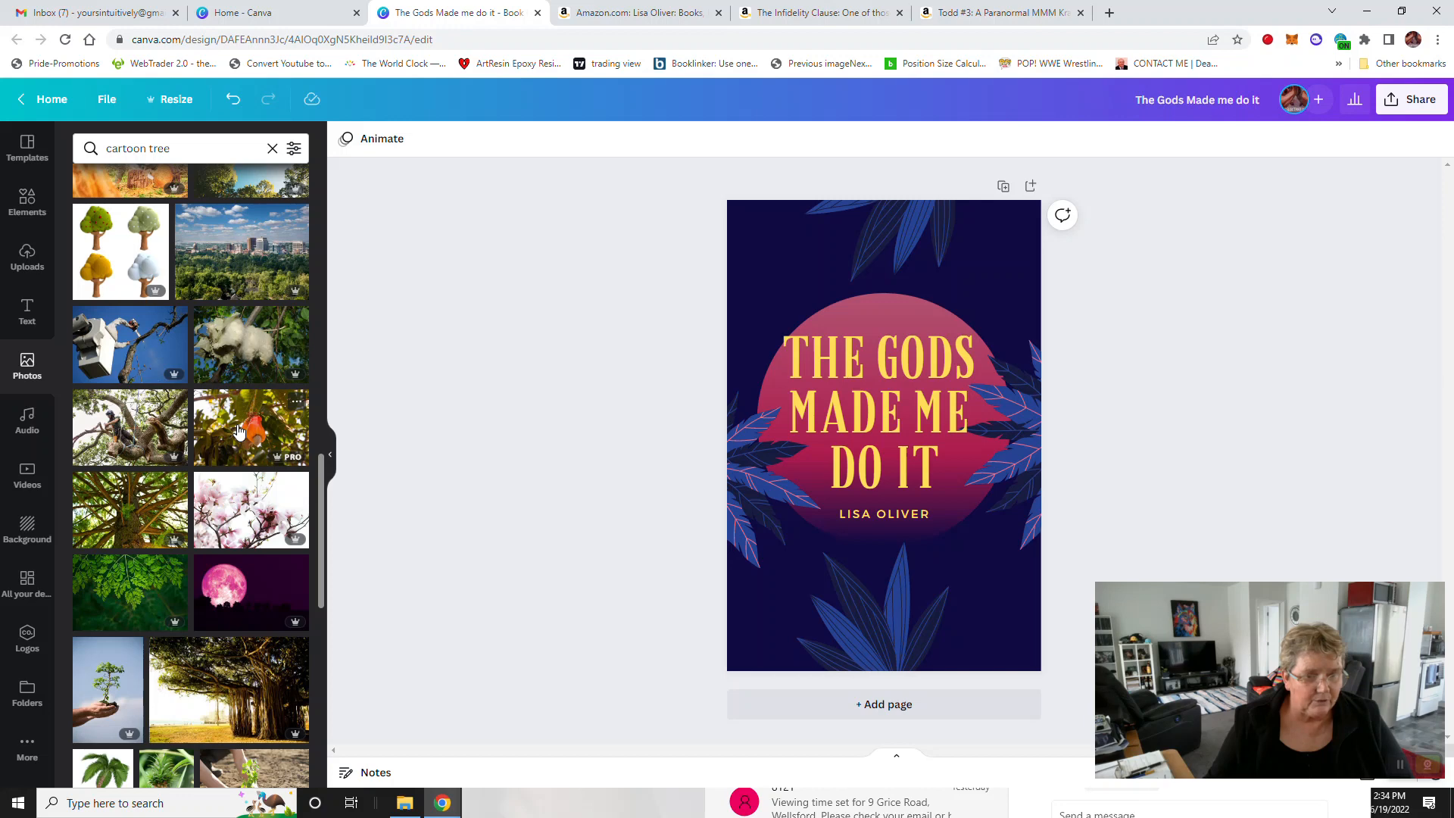
pyautogui.scroll(-5, 238, 431)
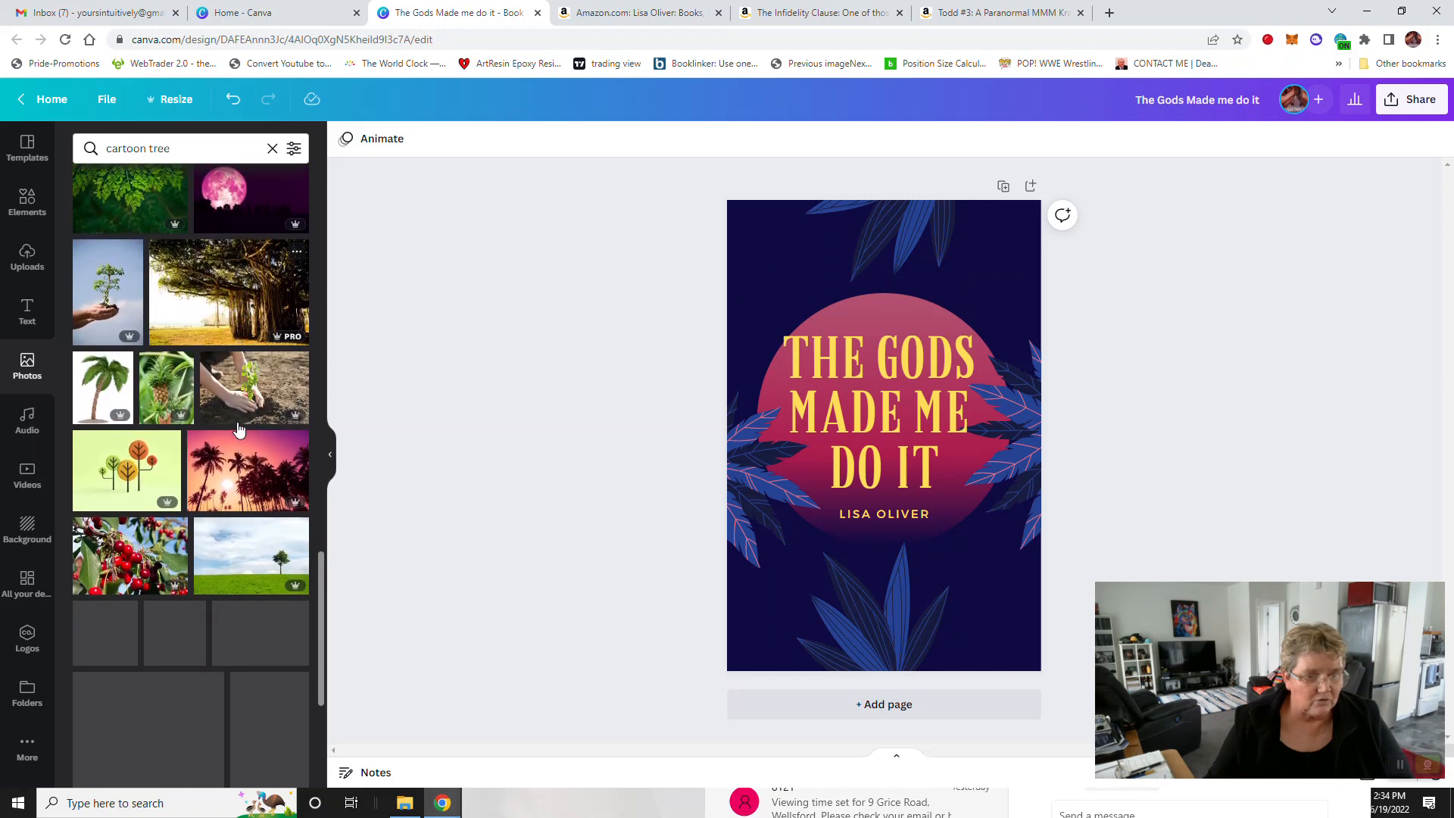
pyautogui.scroll(-2, 238, 430)
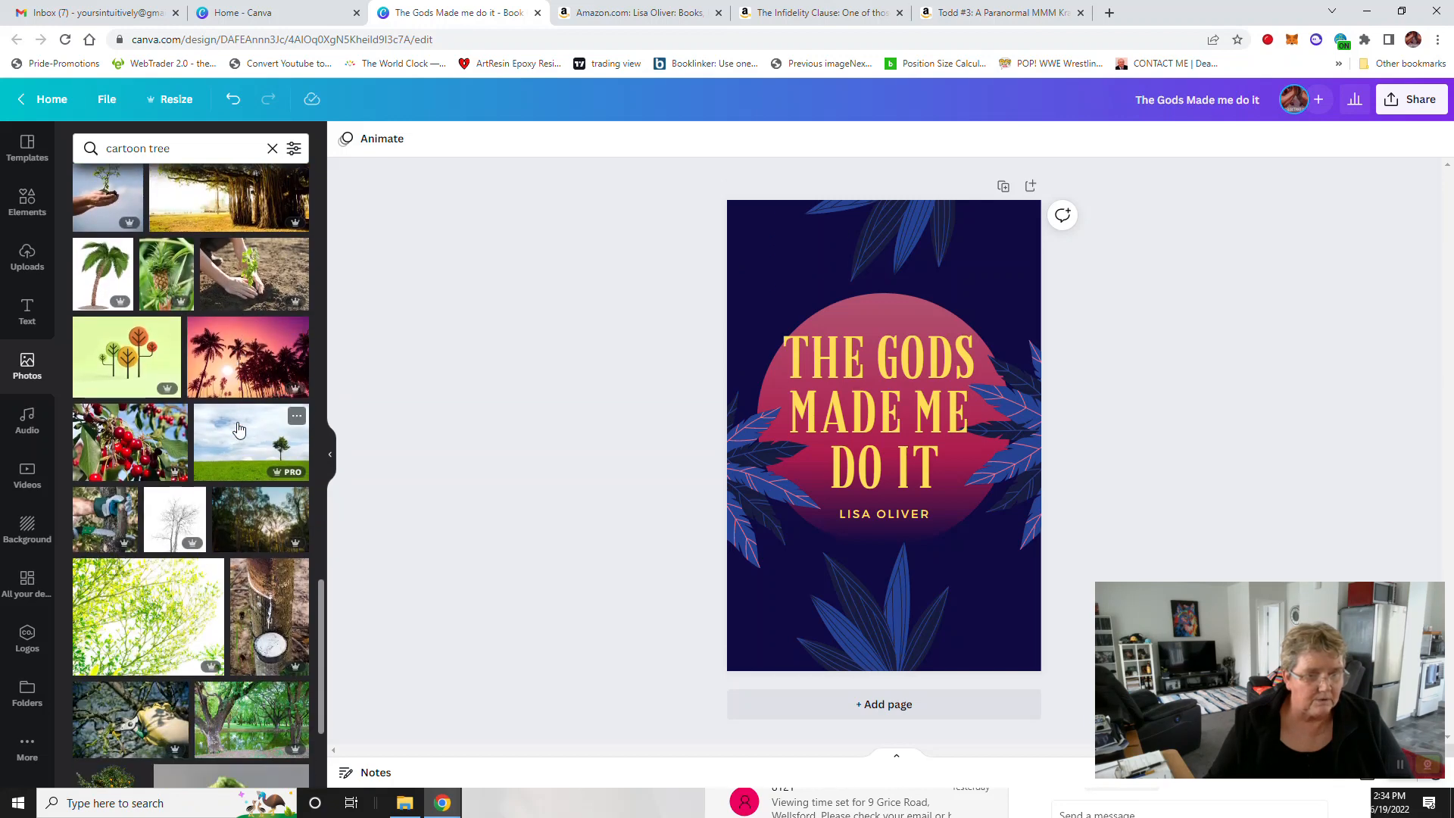
pyautogui.scroll(-5, 238, 429)
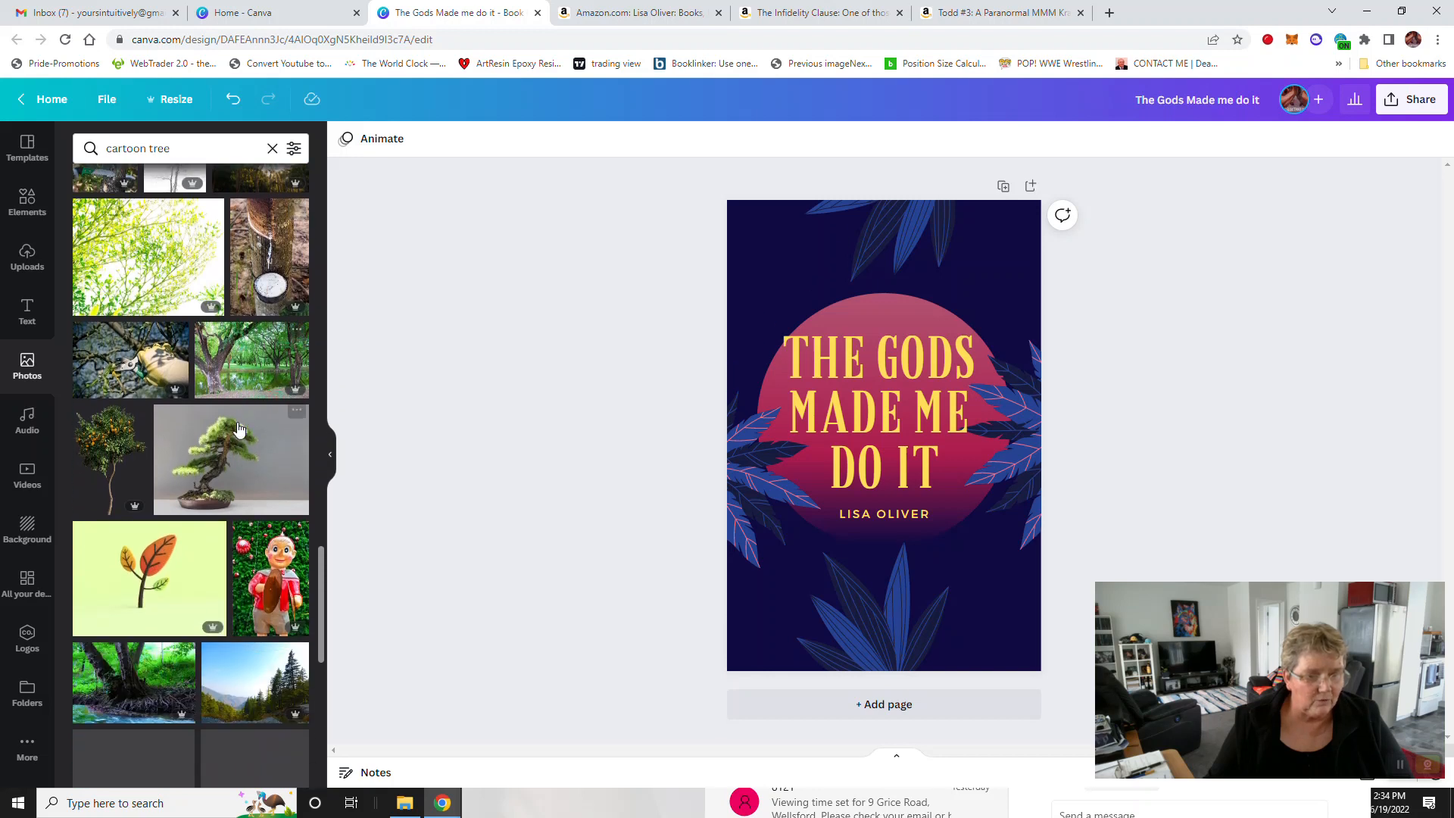
pyautogui.scroll(-5, 239, 429)
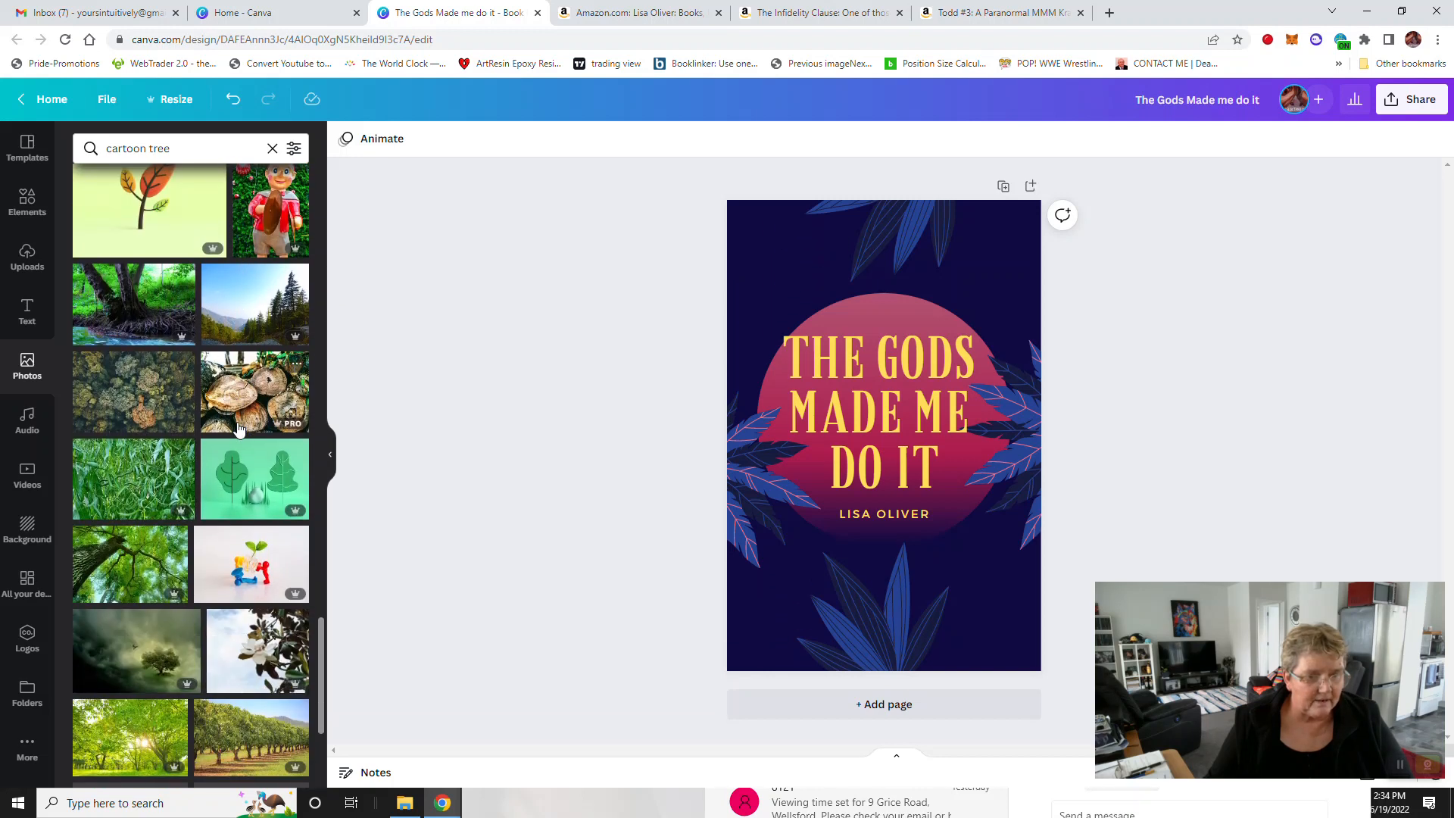
pyautogui.scroll(-8, 238, 429)
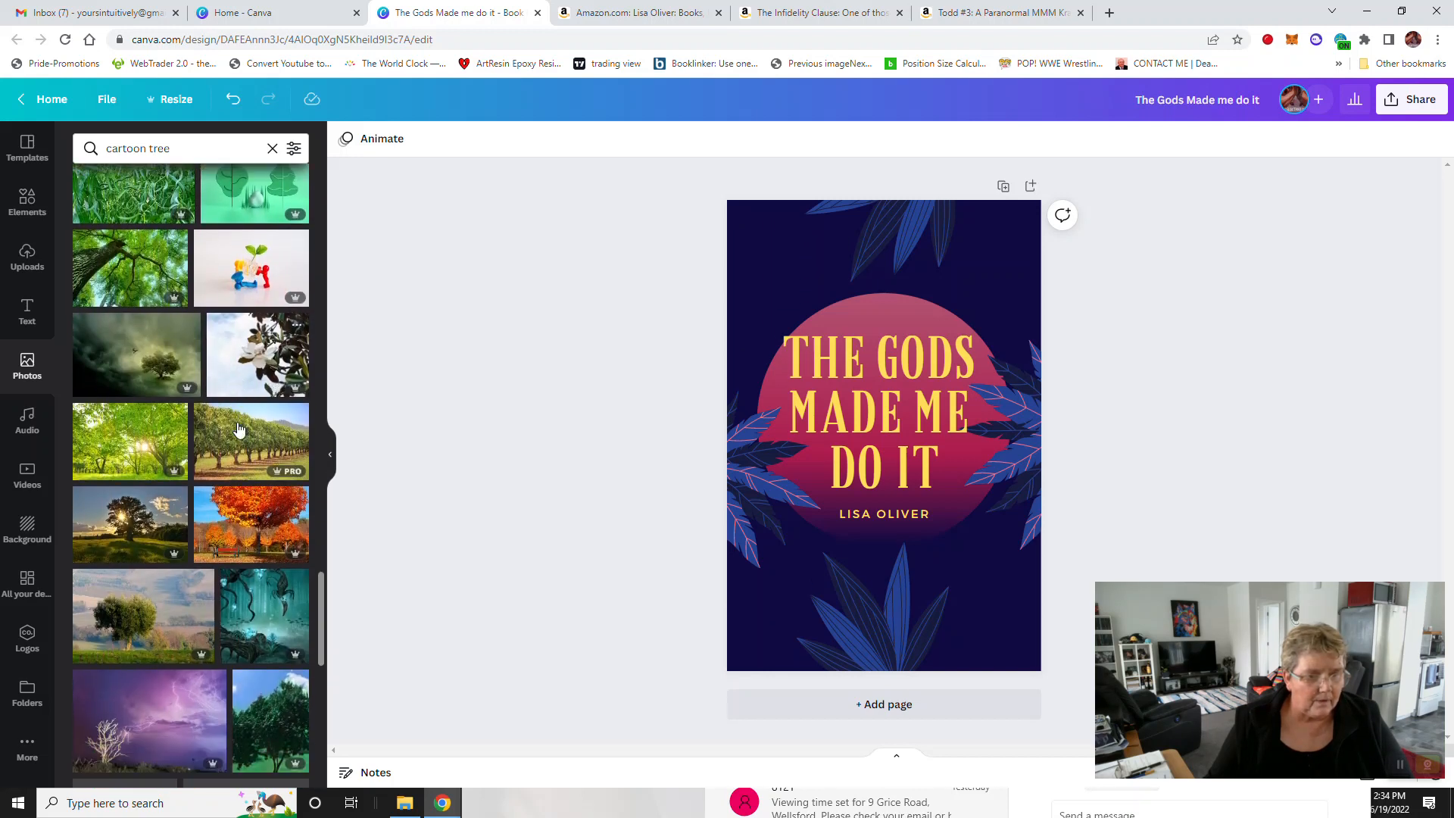
pyautogui.scroll(-1, 239, 430)
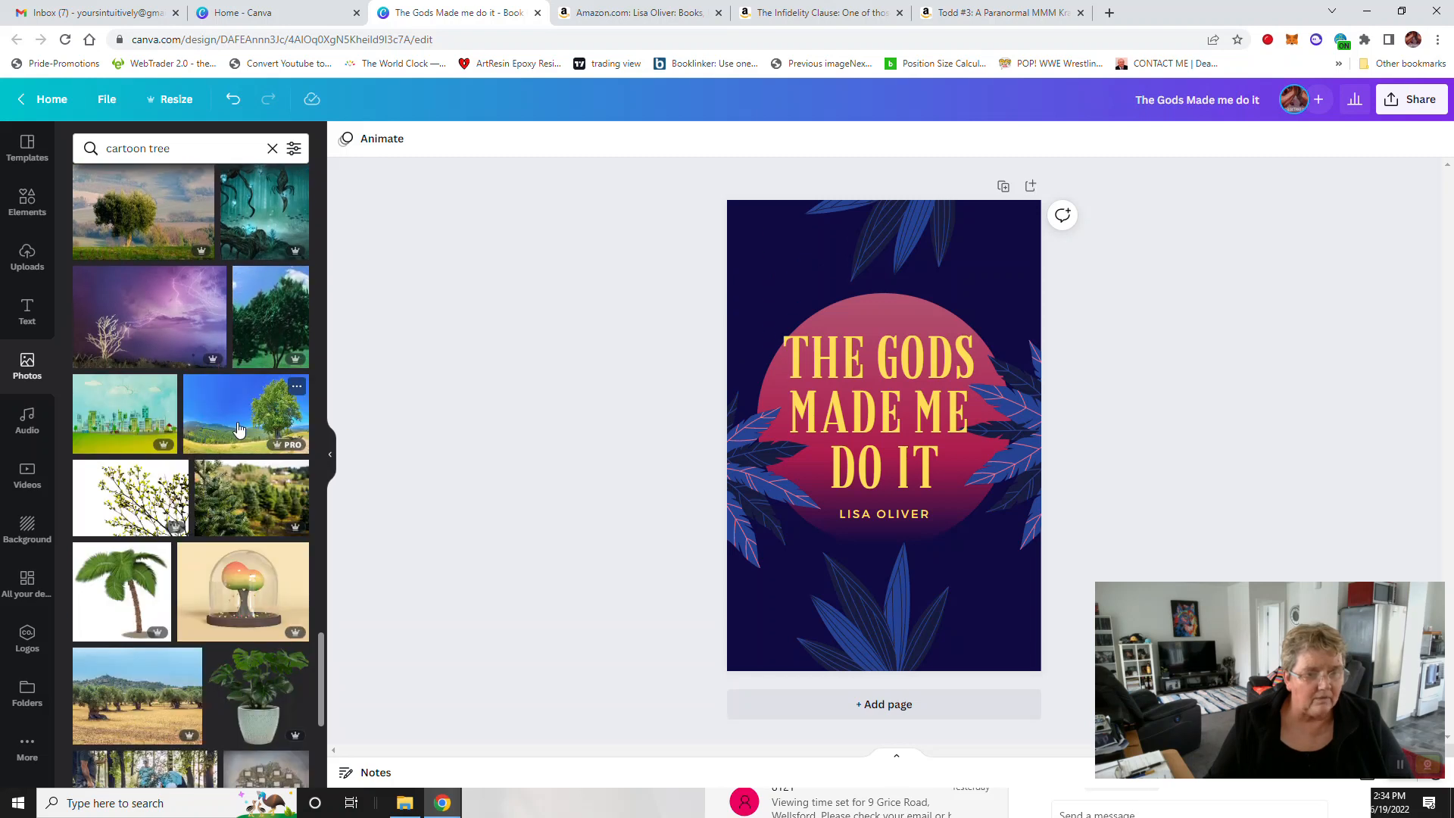
pyautogui.scroll(-3, 239, 430)
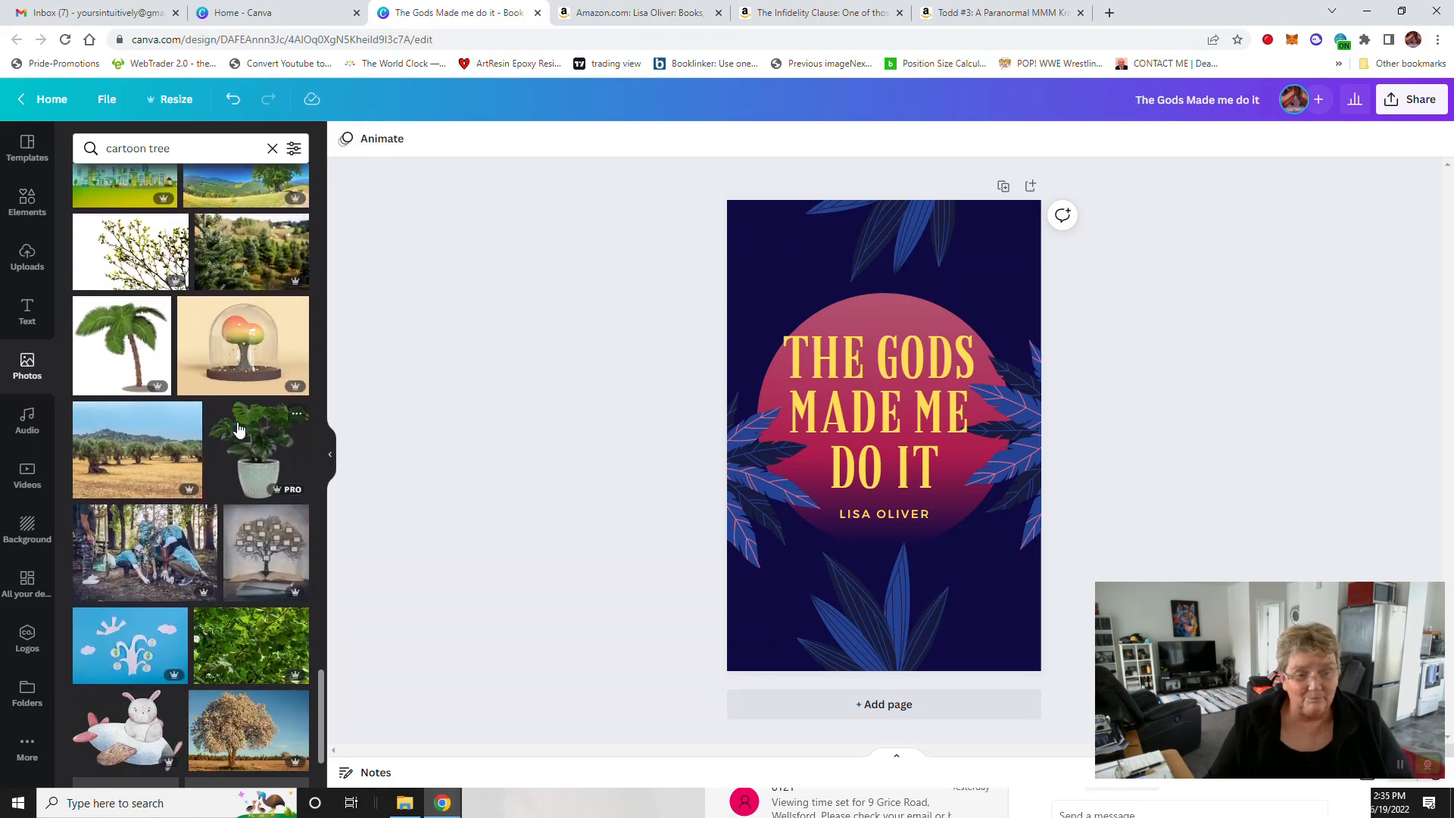
pyautogui.scroll(-1, 238, 429)
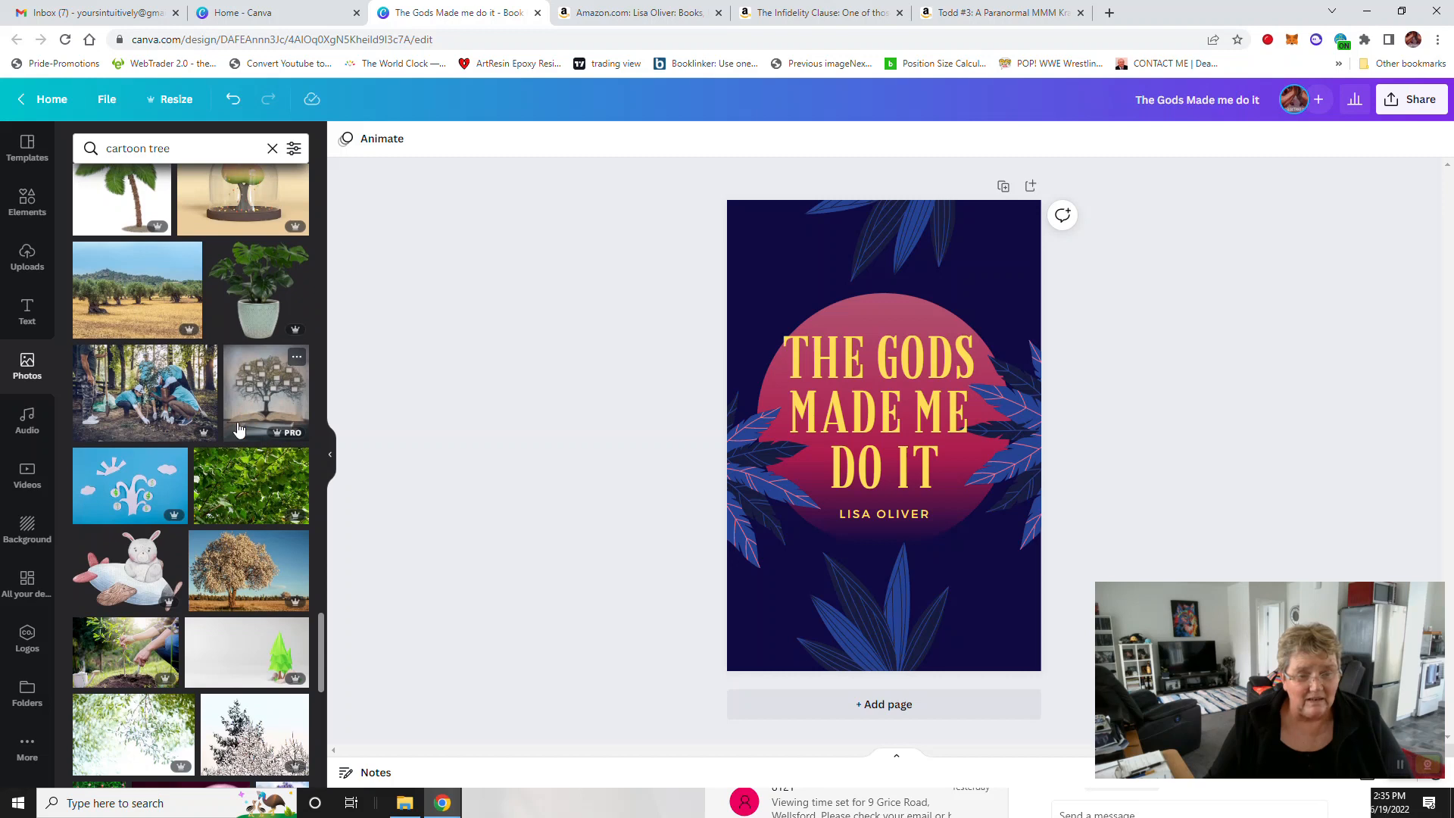
pyautogui.scroll(-1, 239, 429)
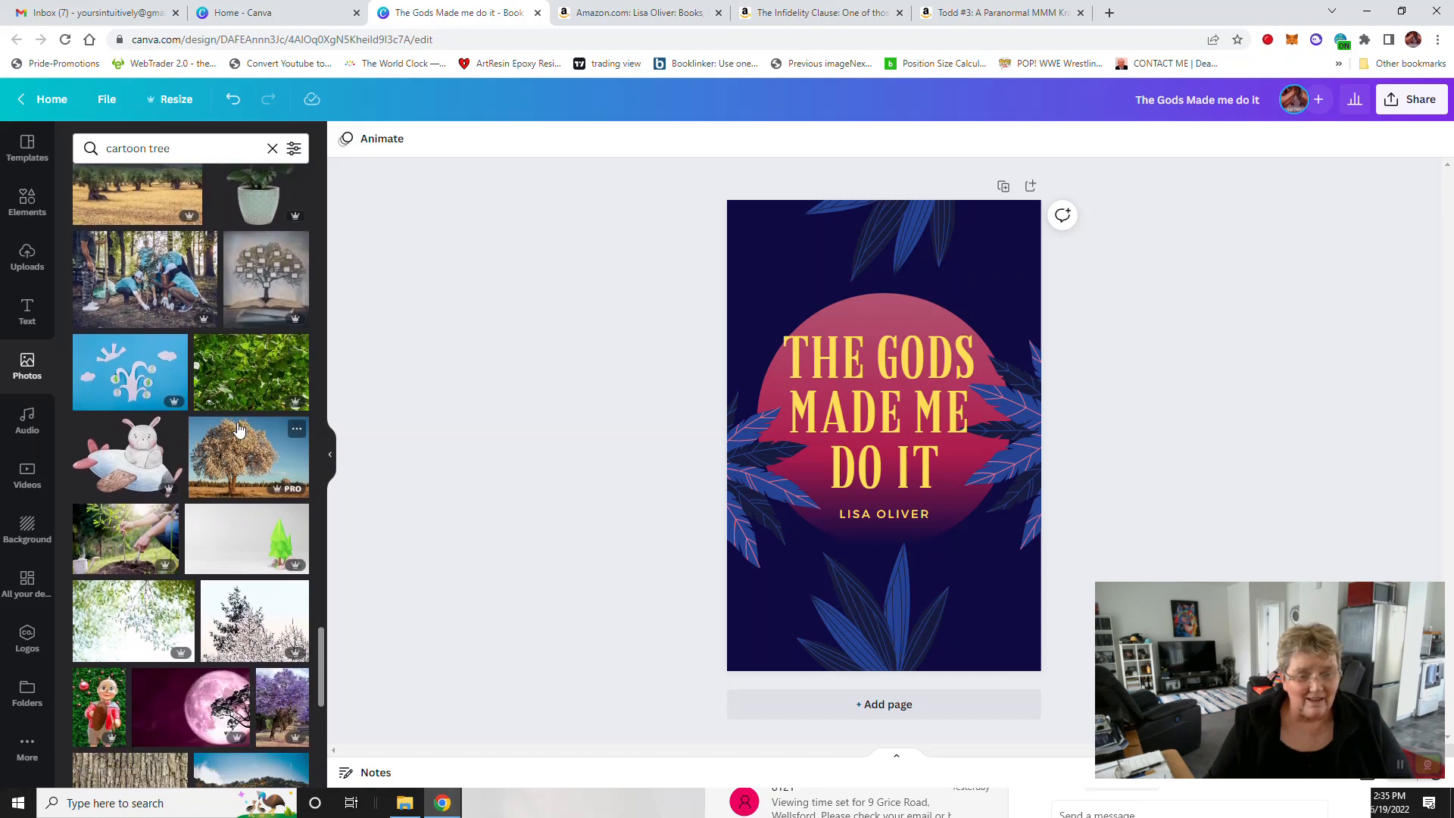
pyautogui.scroll(-1, 238, 430)
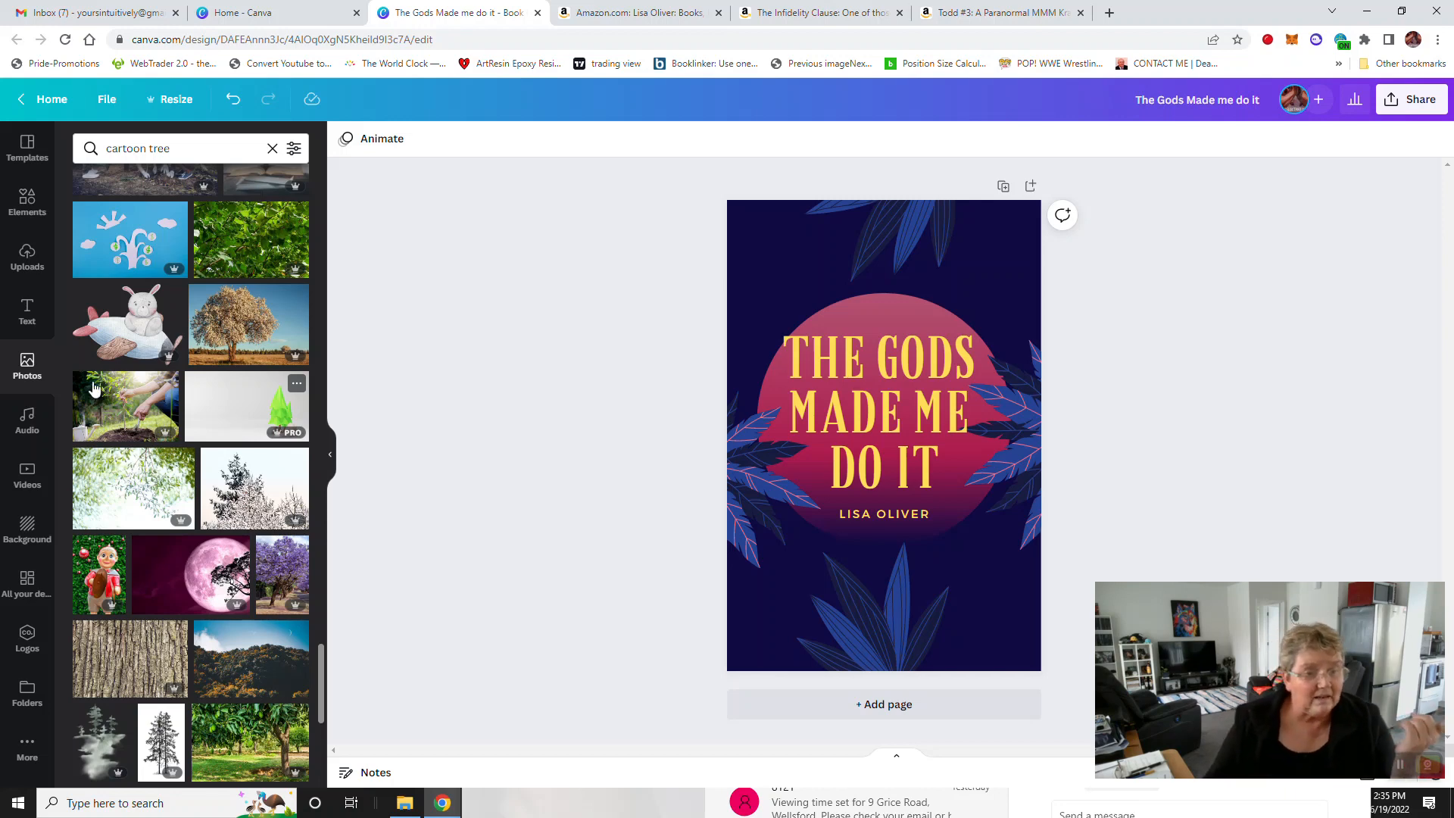
pyautogui.scroll(-10, 253, 412)
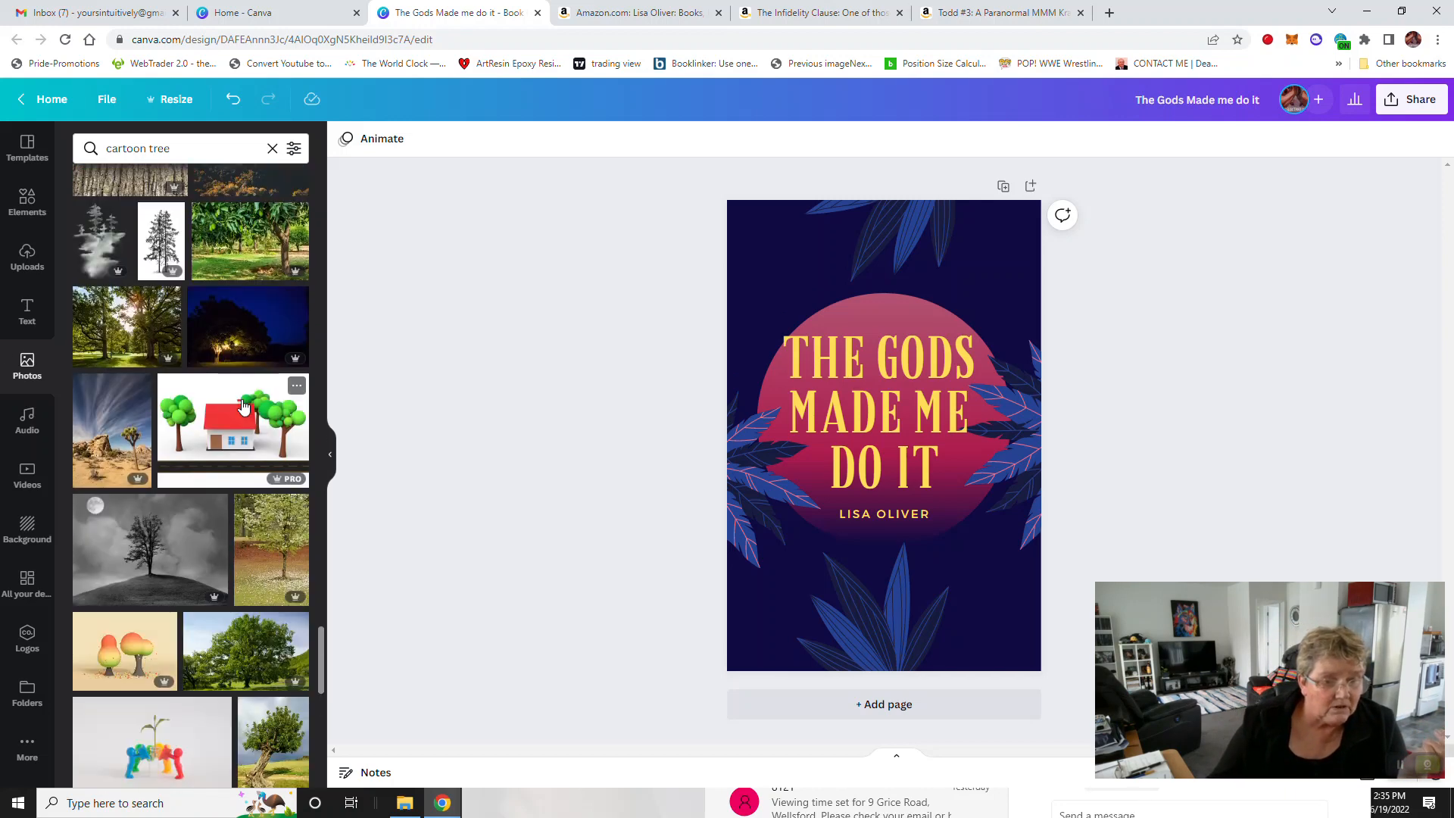
pyautogui.scroll(-3, 244, 406)
pyautogui.scroll(13, 244, 406)
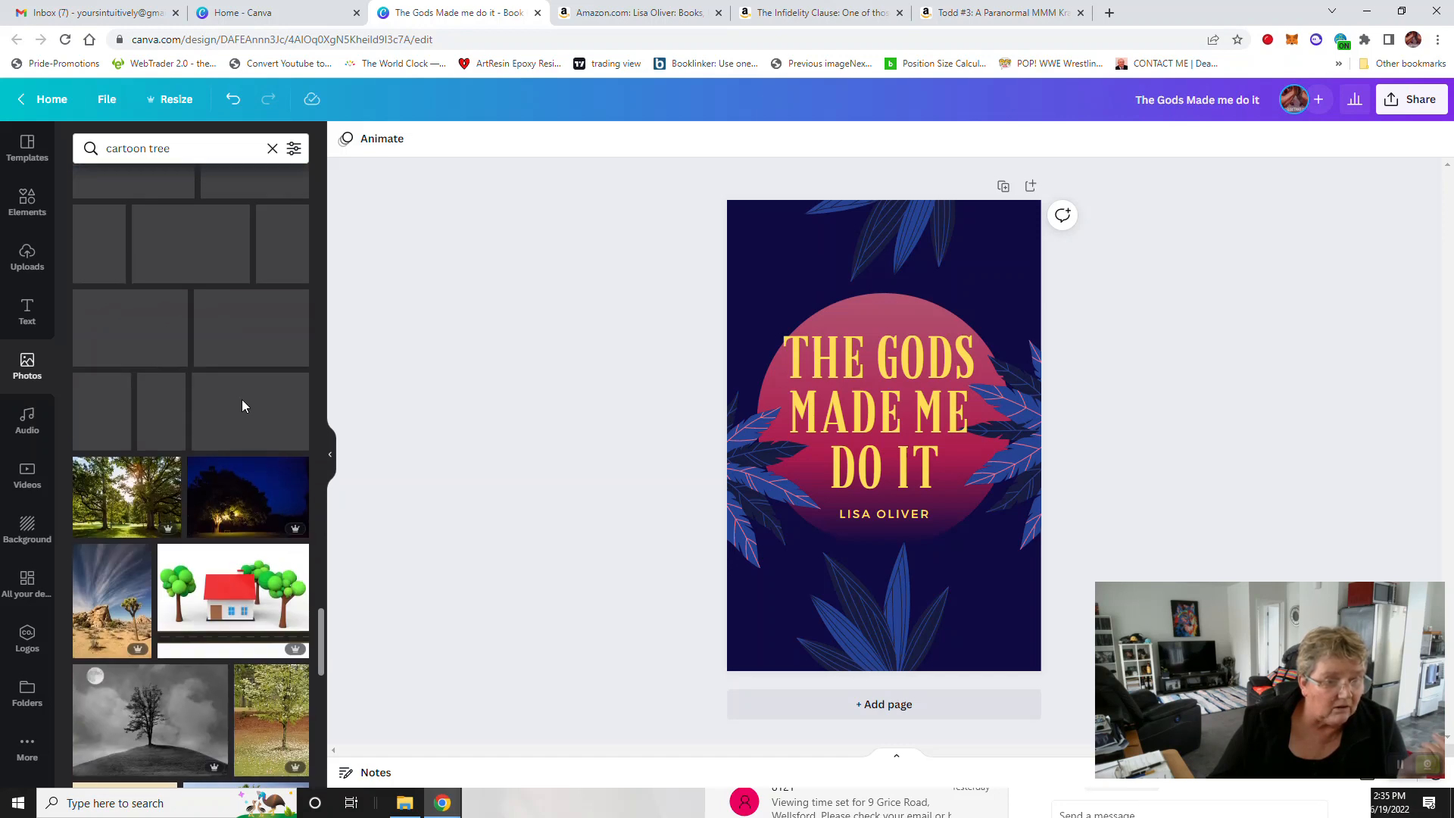
pyautogui.scroll(10, 242, 398)
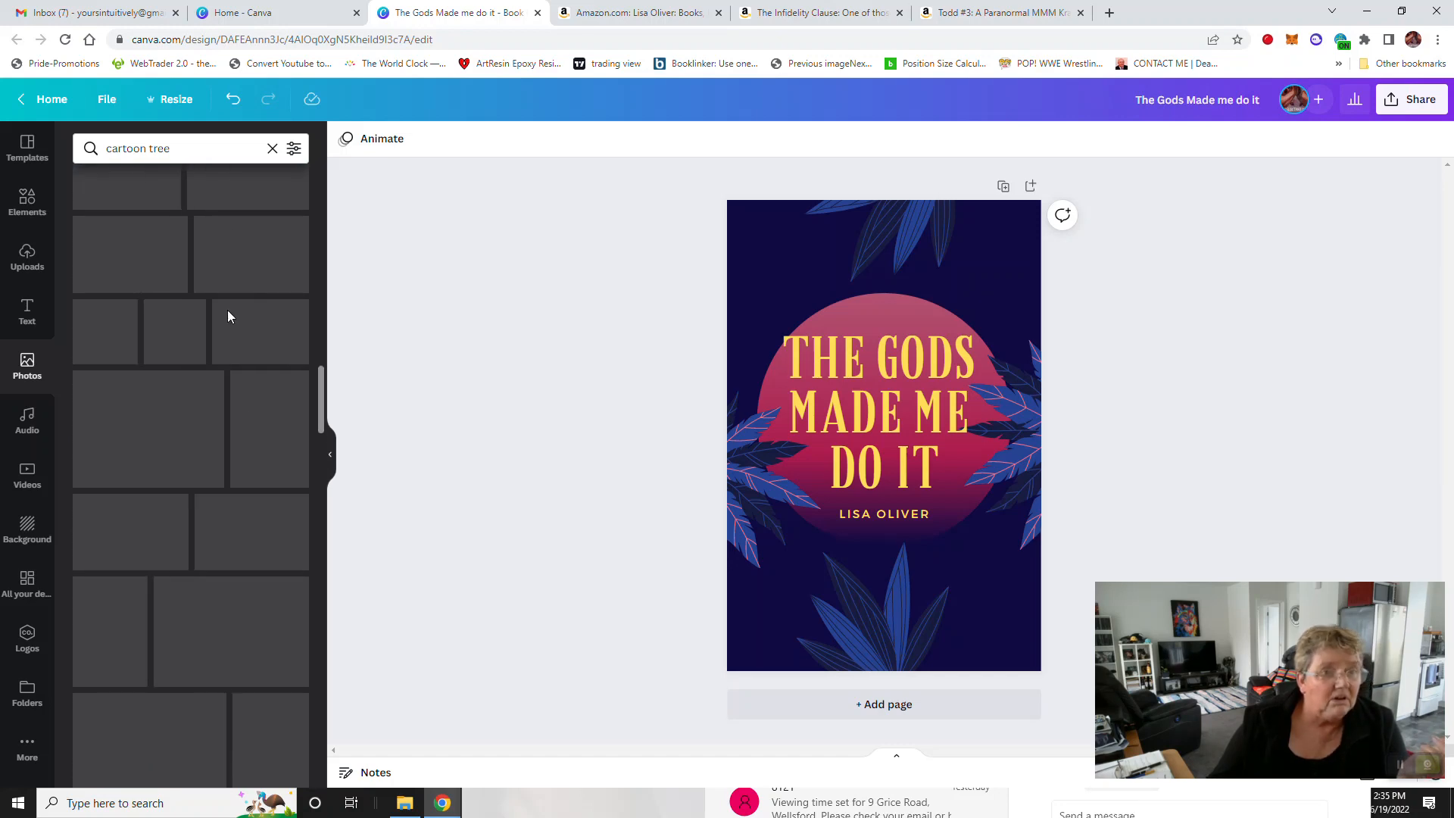
# Step: Search the photo library for "free elements" instead of cartoon trees
pyautogui.click(186, 149)
pyautogui.moveTo(187, 149); pyautogui.dragTo(102, 148)
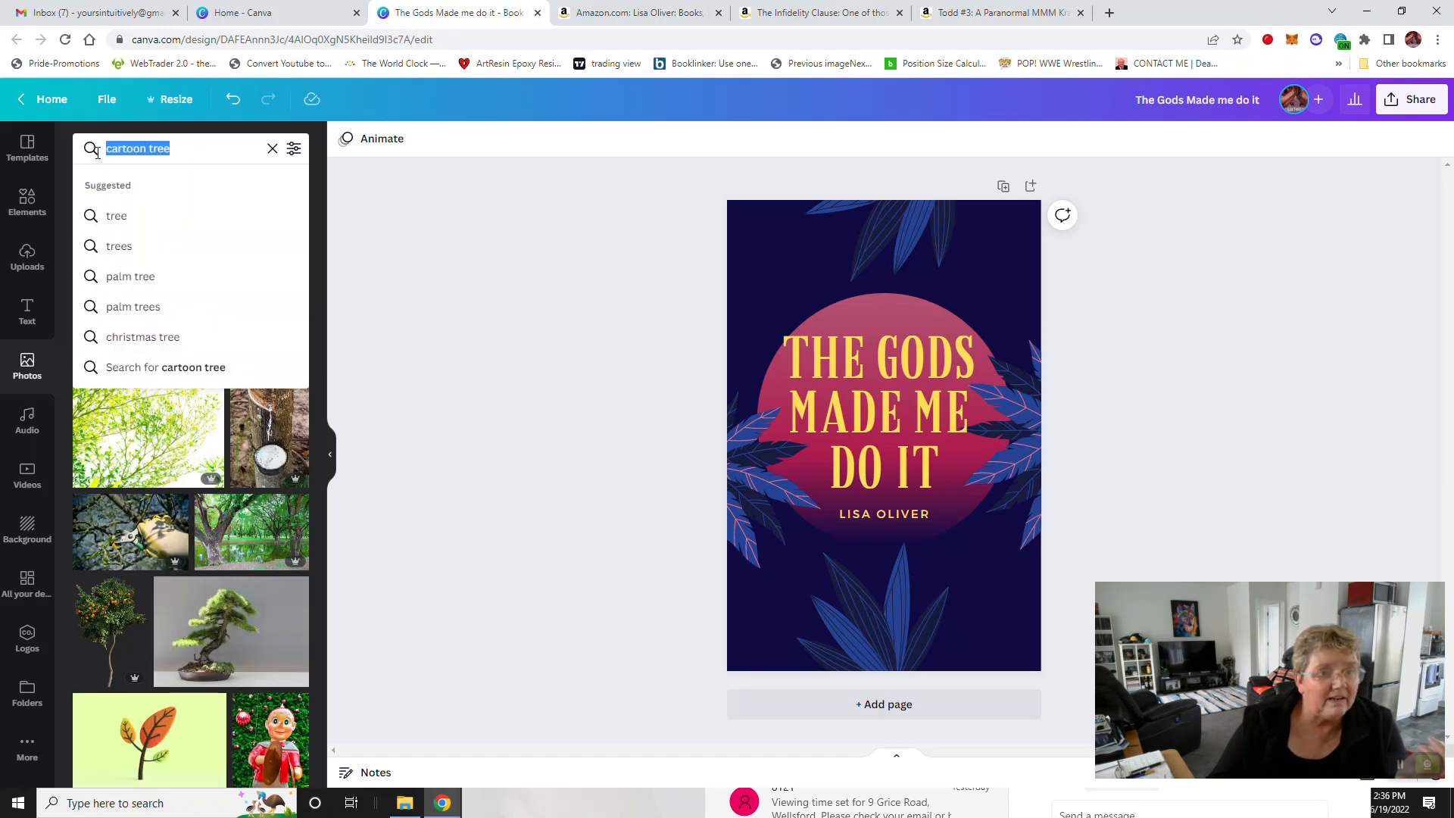
pyautogui.write('fre')
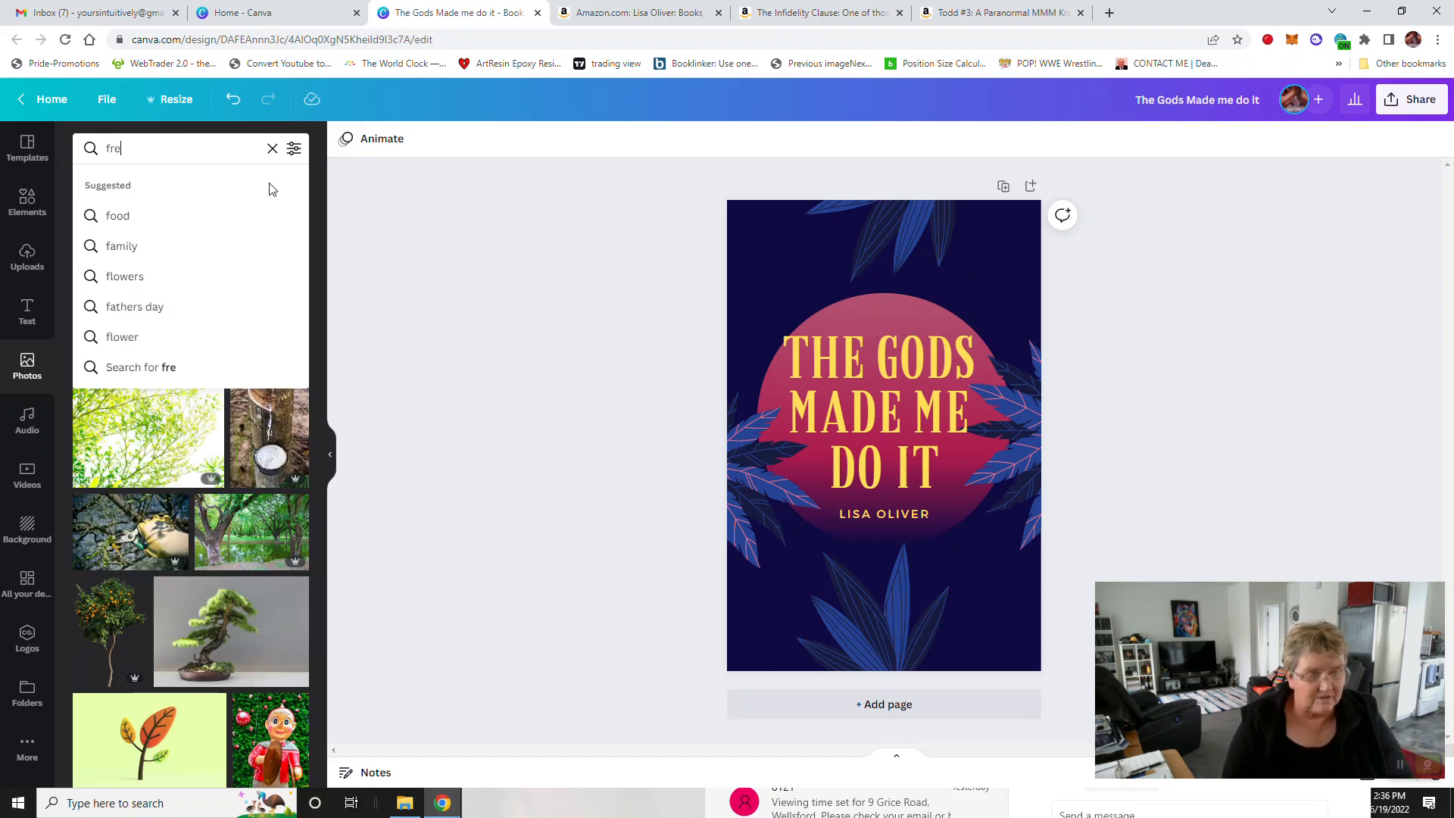
pyautogui.write('e elements')
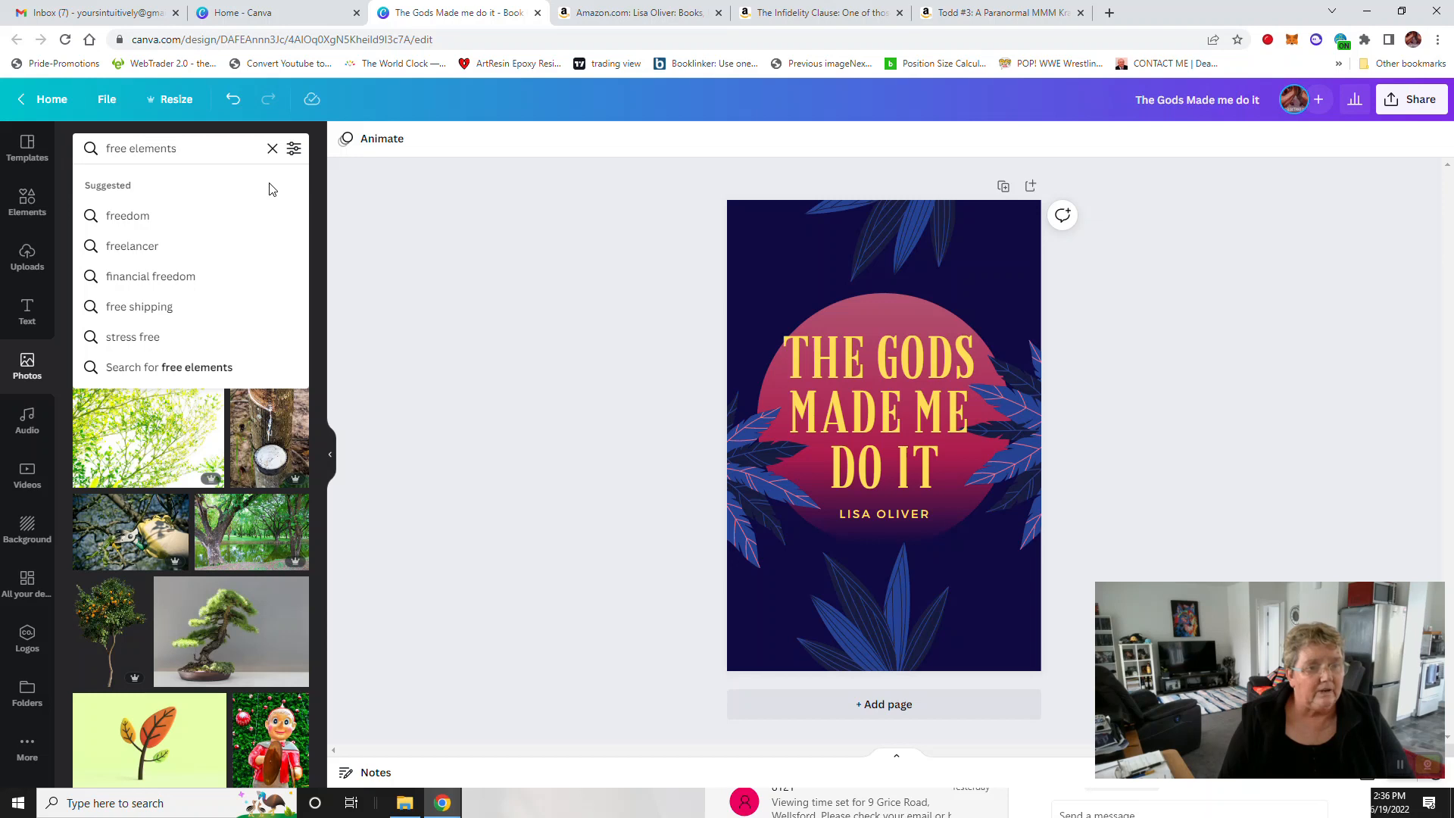
pyautogui.press('Return')
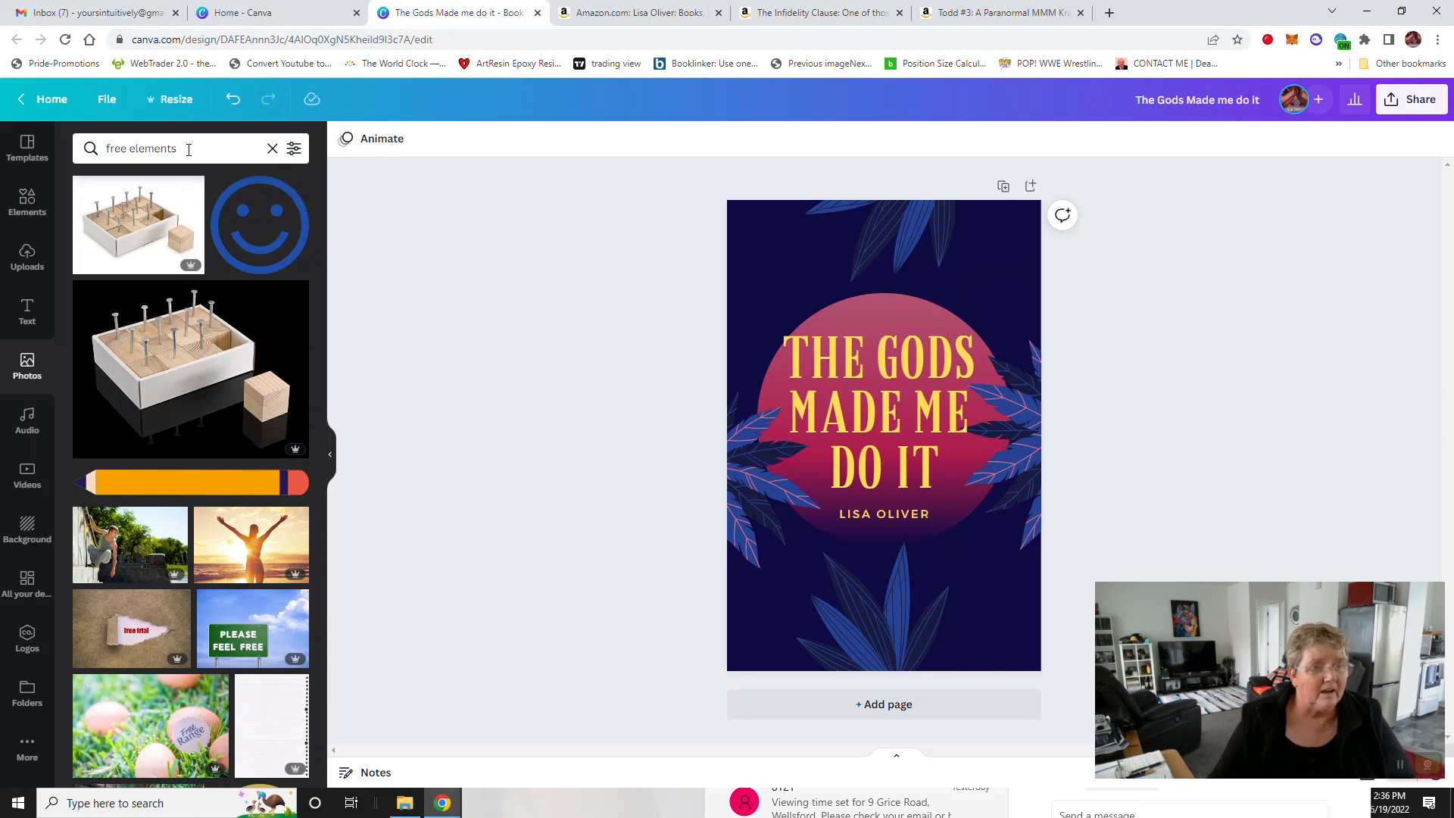
# Step: Search the photo library for "flowers" and look through the flower images
pyautogui.moveTo(184, 147); pyautogui.dragTo(81, 153)
pyautogui.write('flowers')
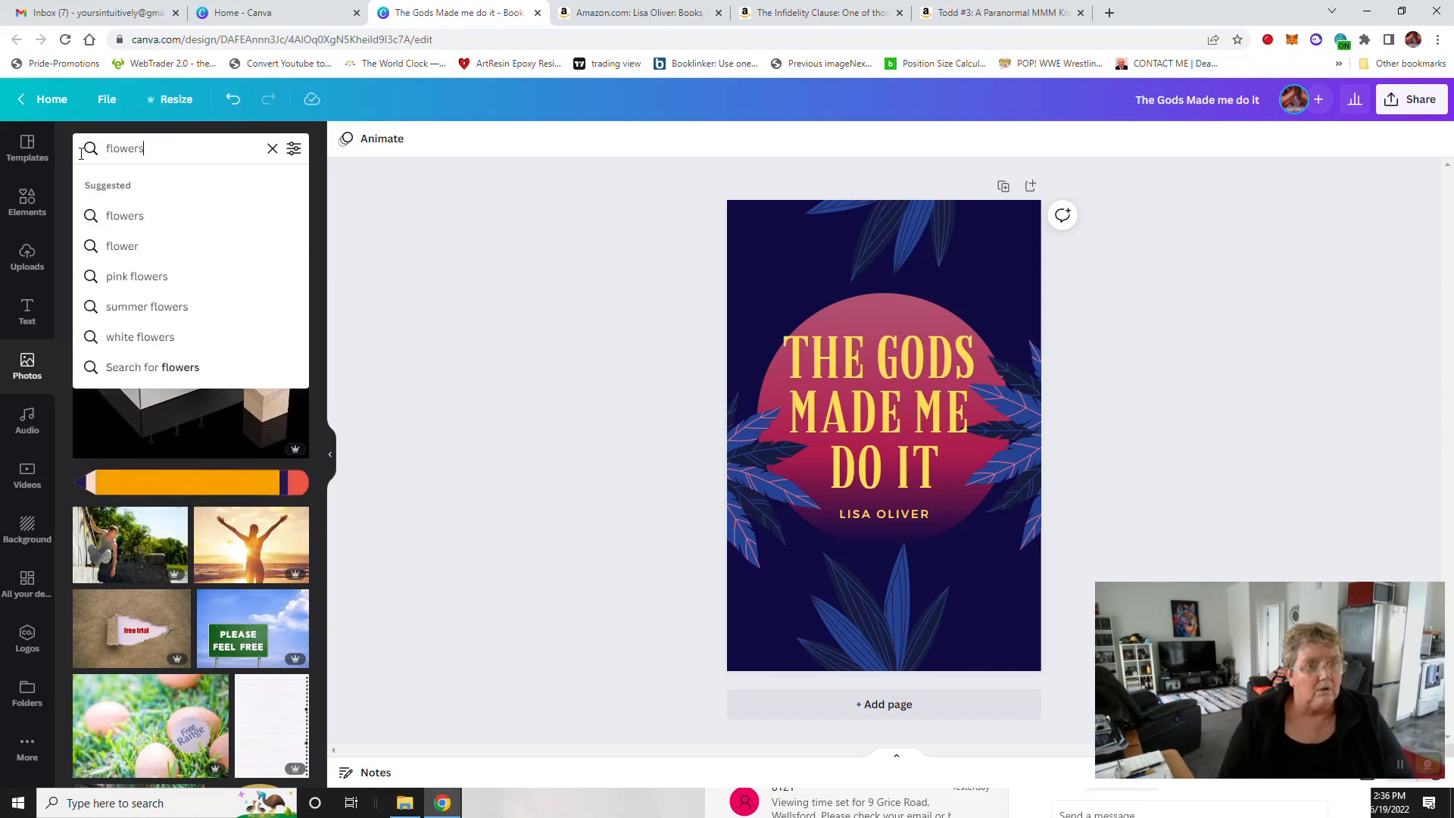
pyautogui.press('Return')
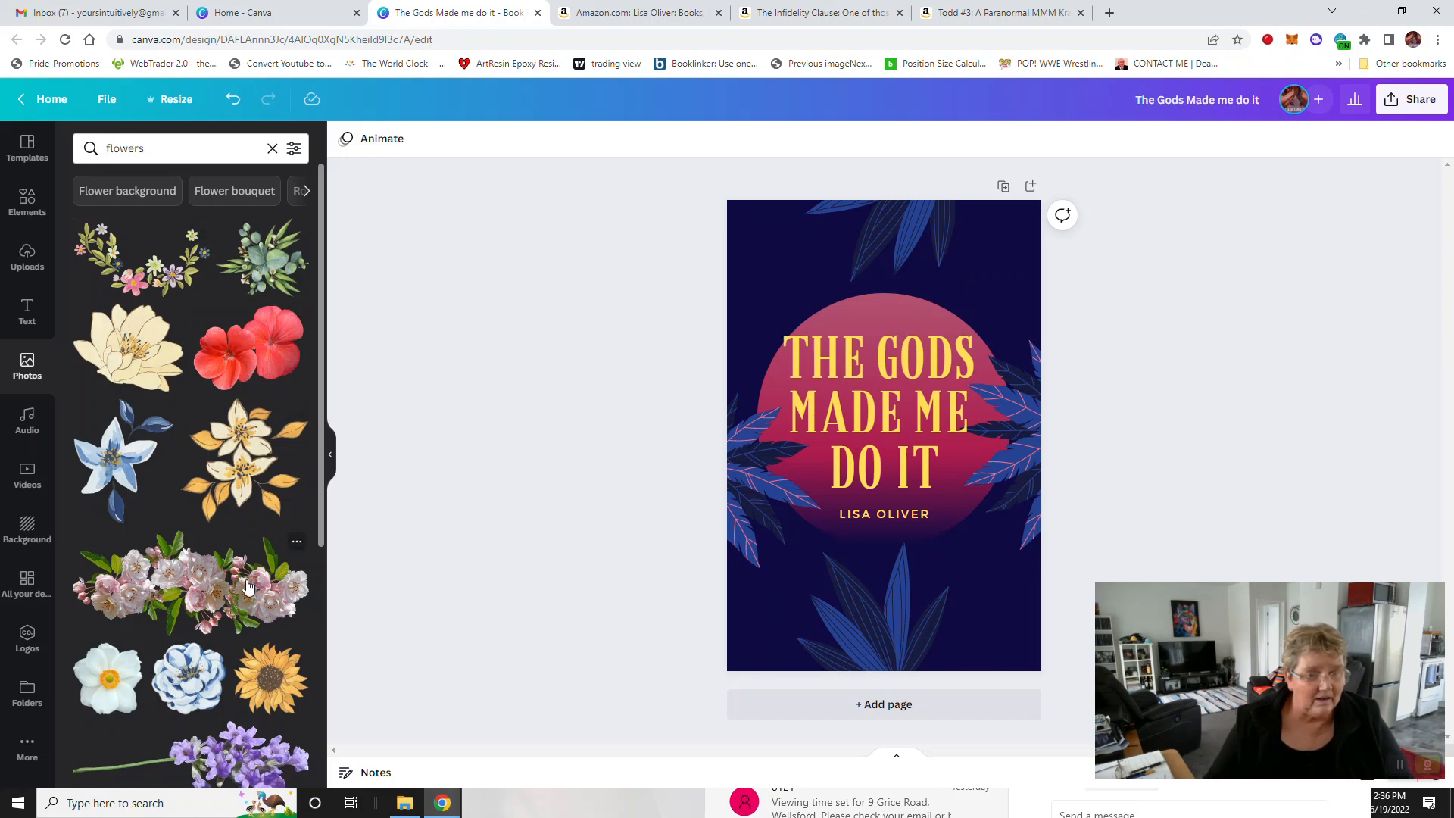
pyautogui.scroll(-4, 248, 587)
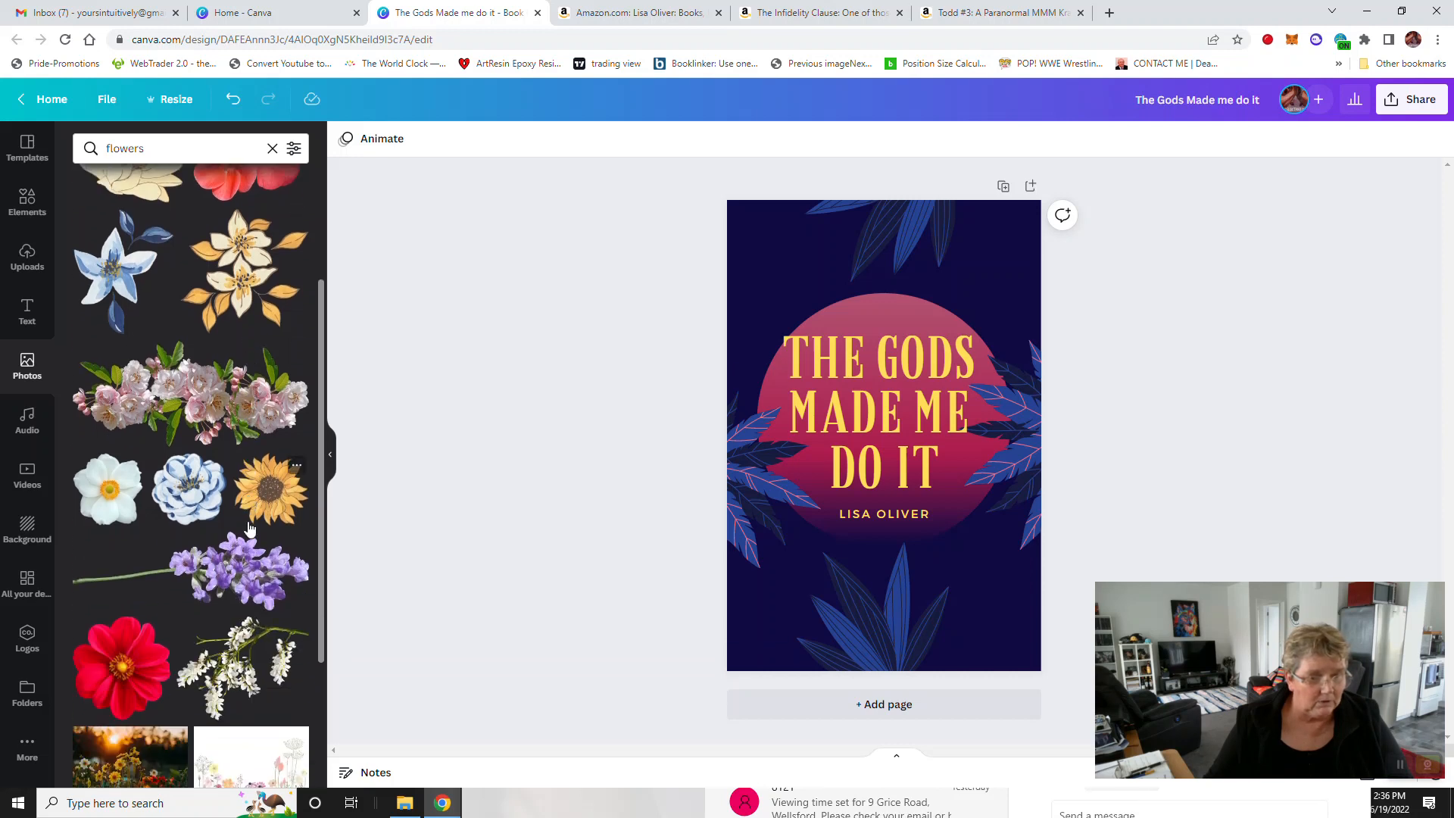
pyautogui.scroll(-2, 249, 528)
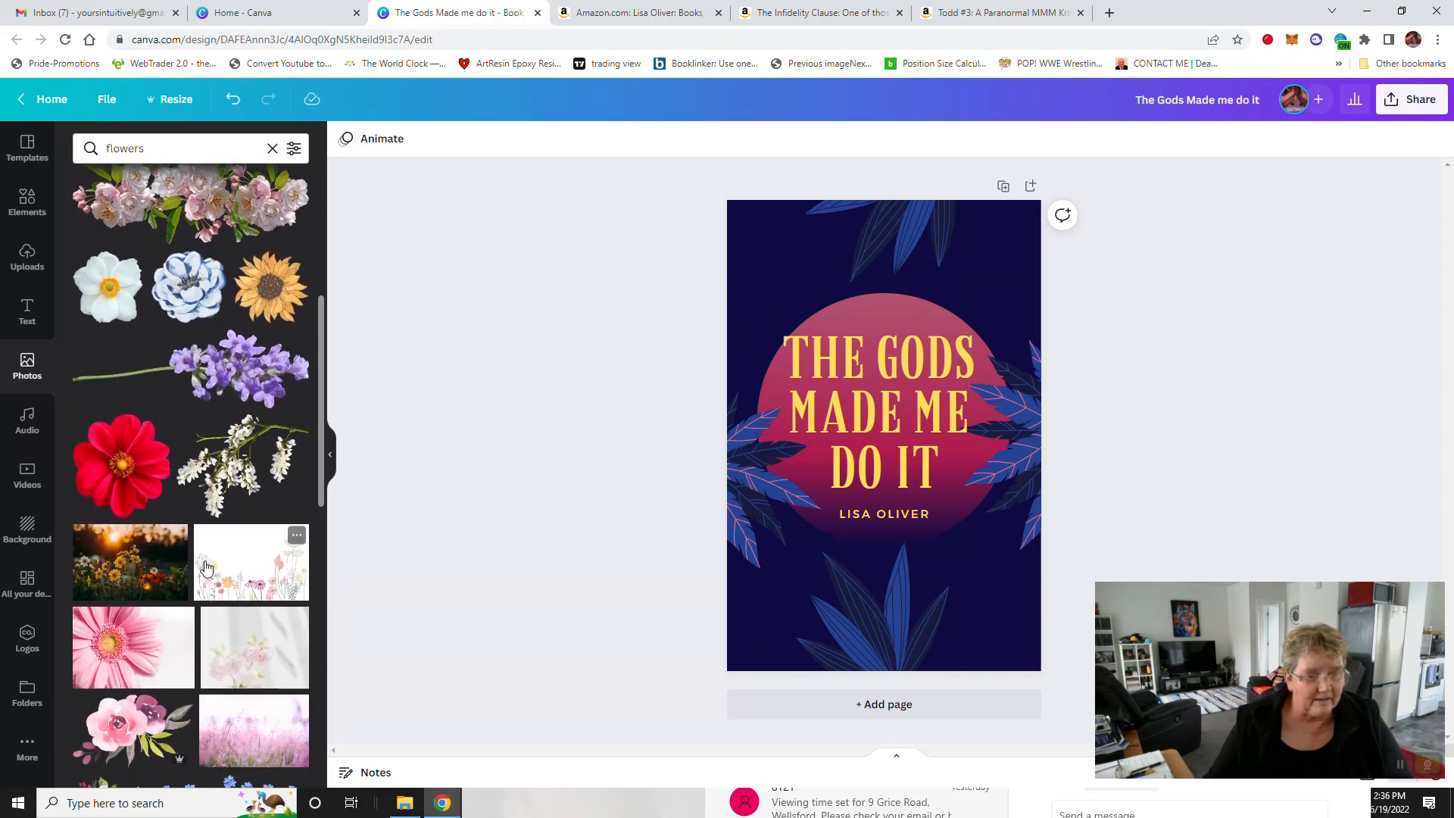
pyautogui.scroll(-3, 151, 589)
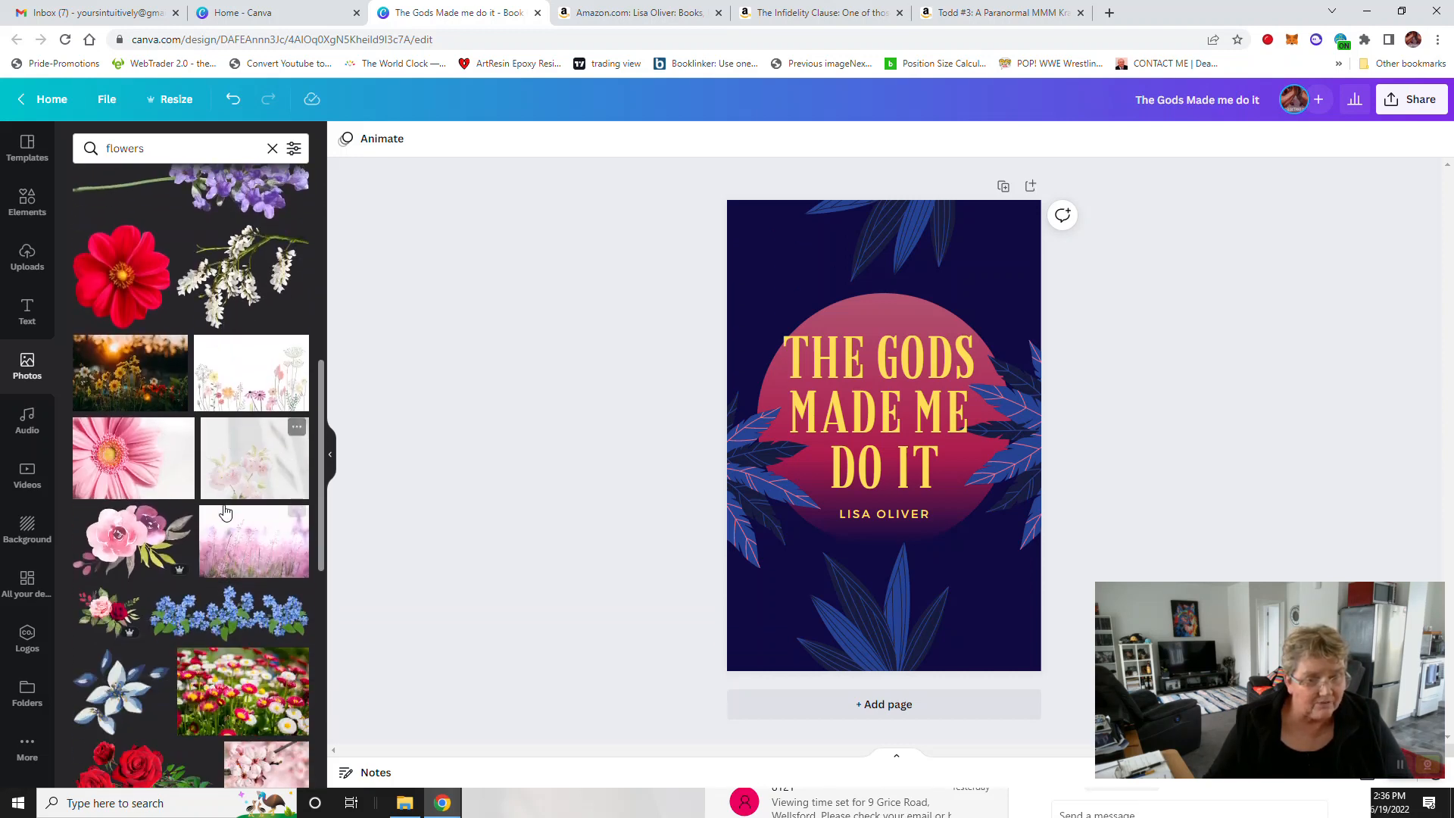
# Step: Add the pink daisy photo with the white backdrop to the cover and remove its background
pyautogui.click(130, 466)
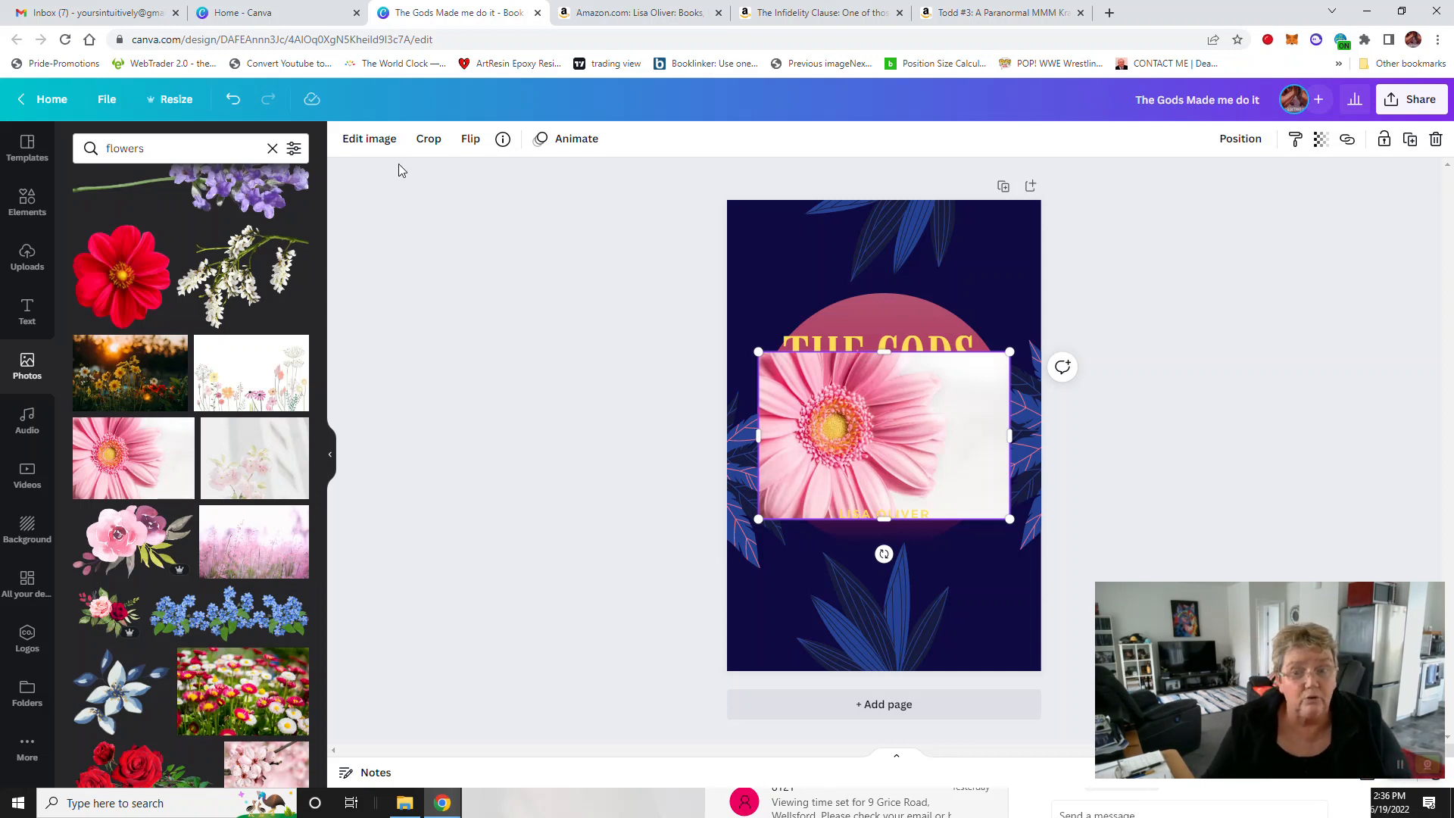
pyautogui.click(371, 140)
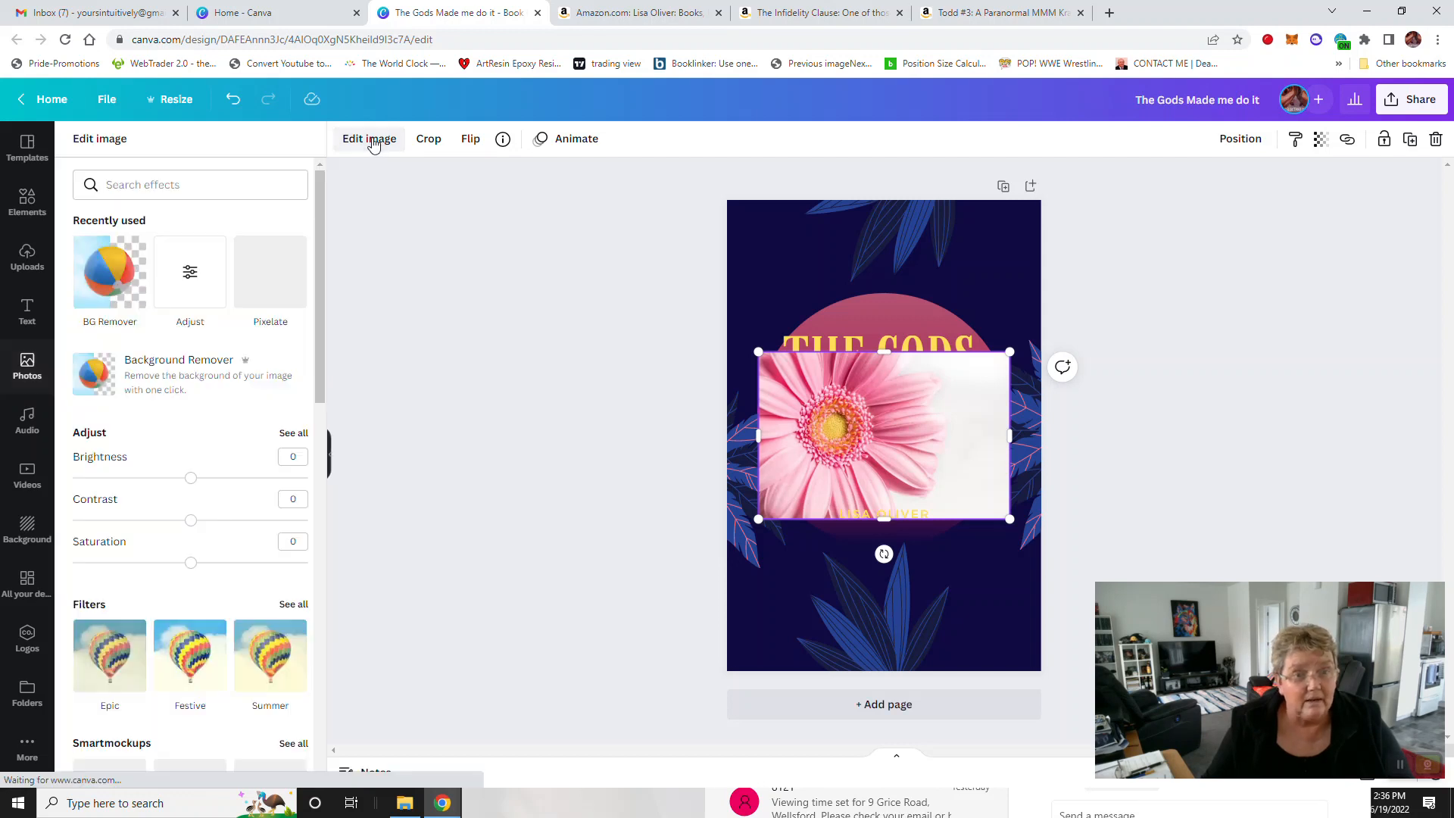
pyautogui.click(107, 275)
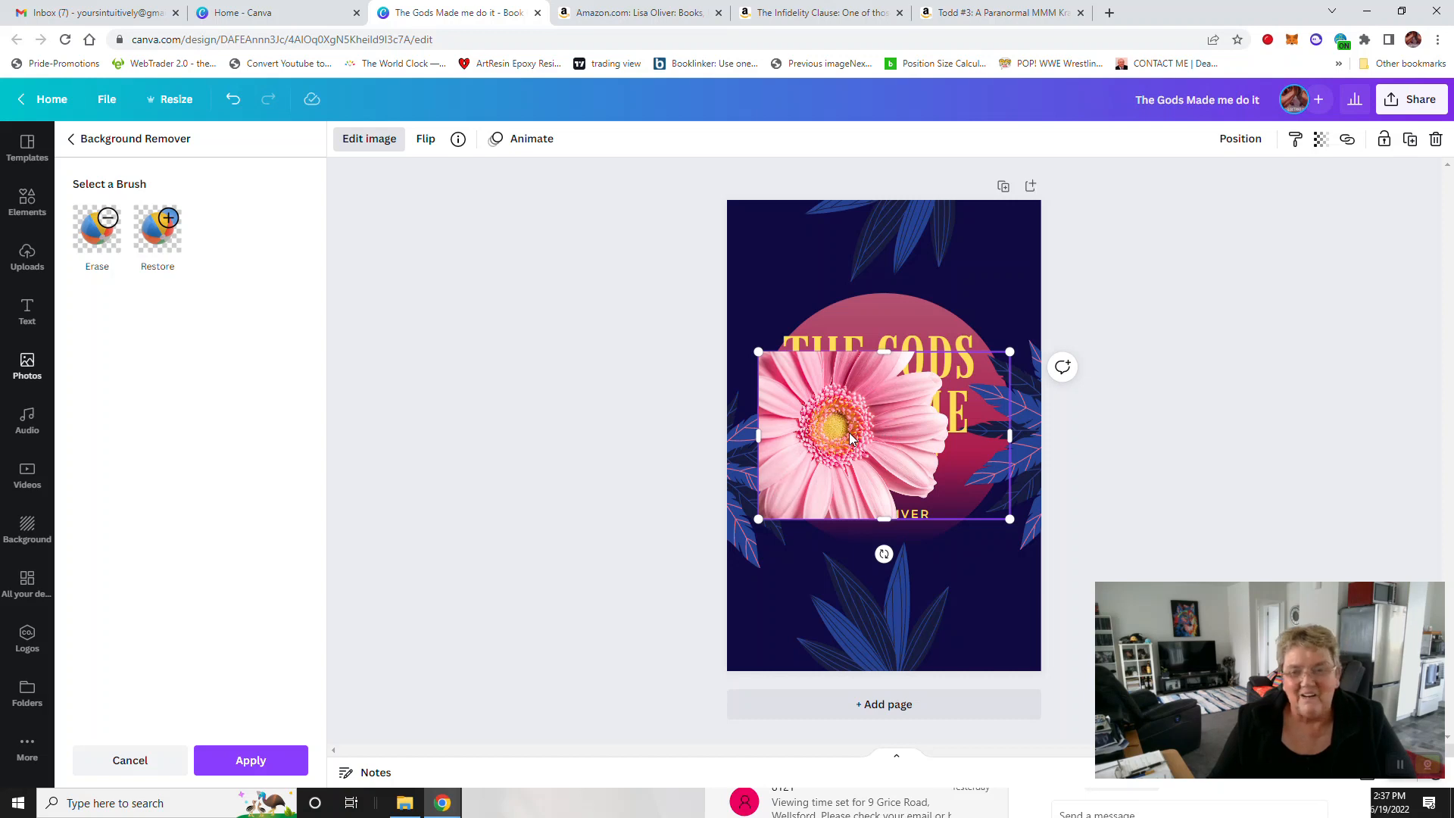
# Step: Move the pink flower cutout into the cover's upper-left corner, shrink it clear of the title, and tilt it counterclockwise
pyautogui.moveTo(849, 433); pyautogui.dragTo(819, 280)
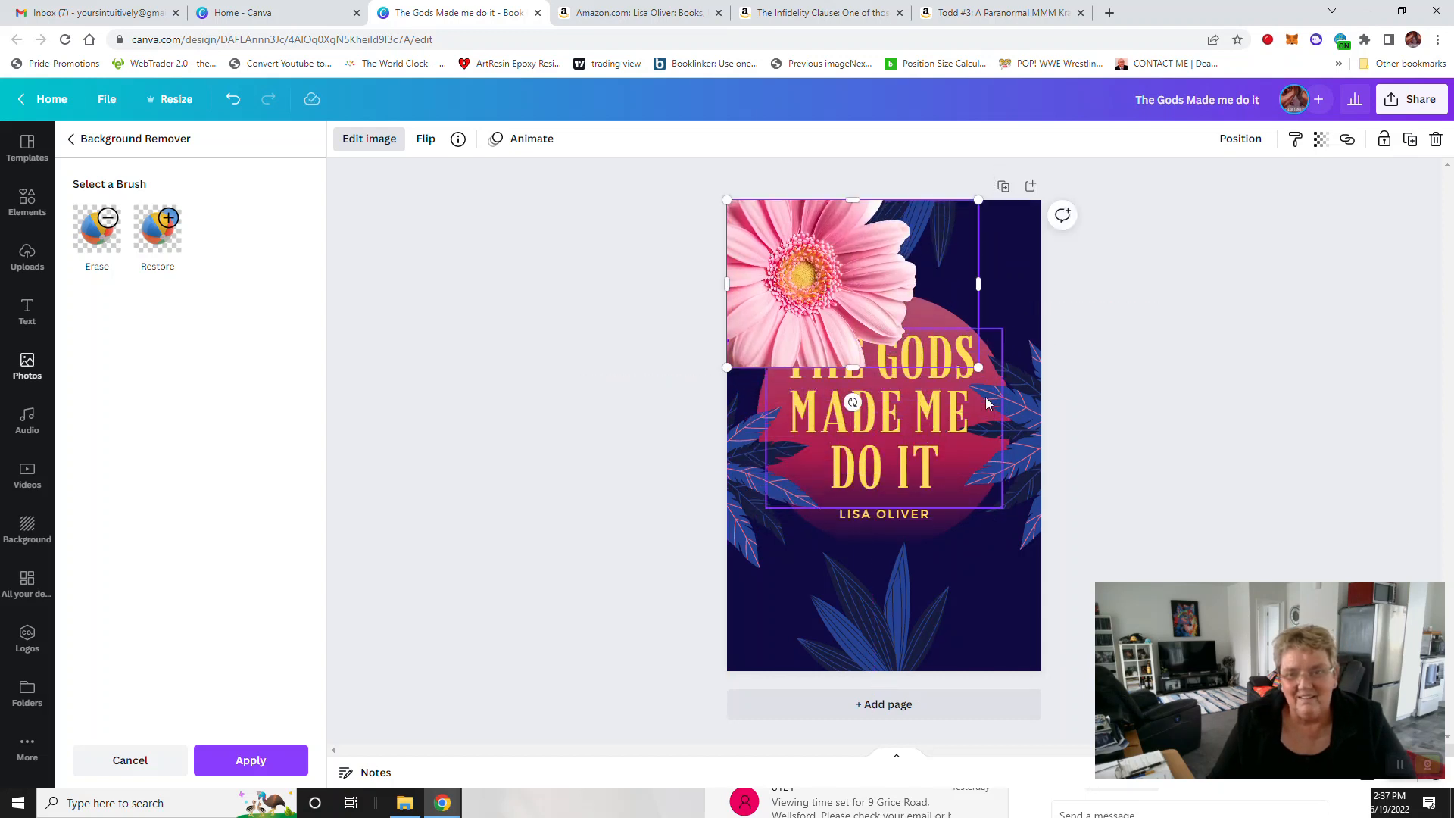
pyautogui.moveTo(978, 365); pyautogui.dragTo(874, 300)
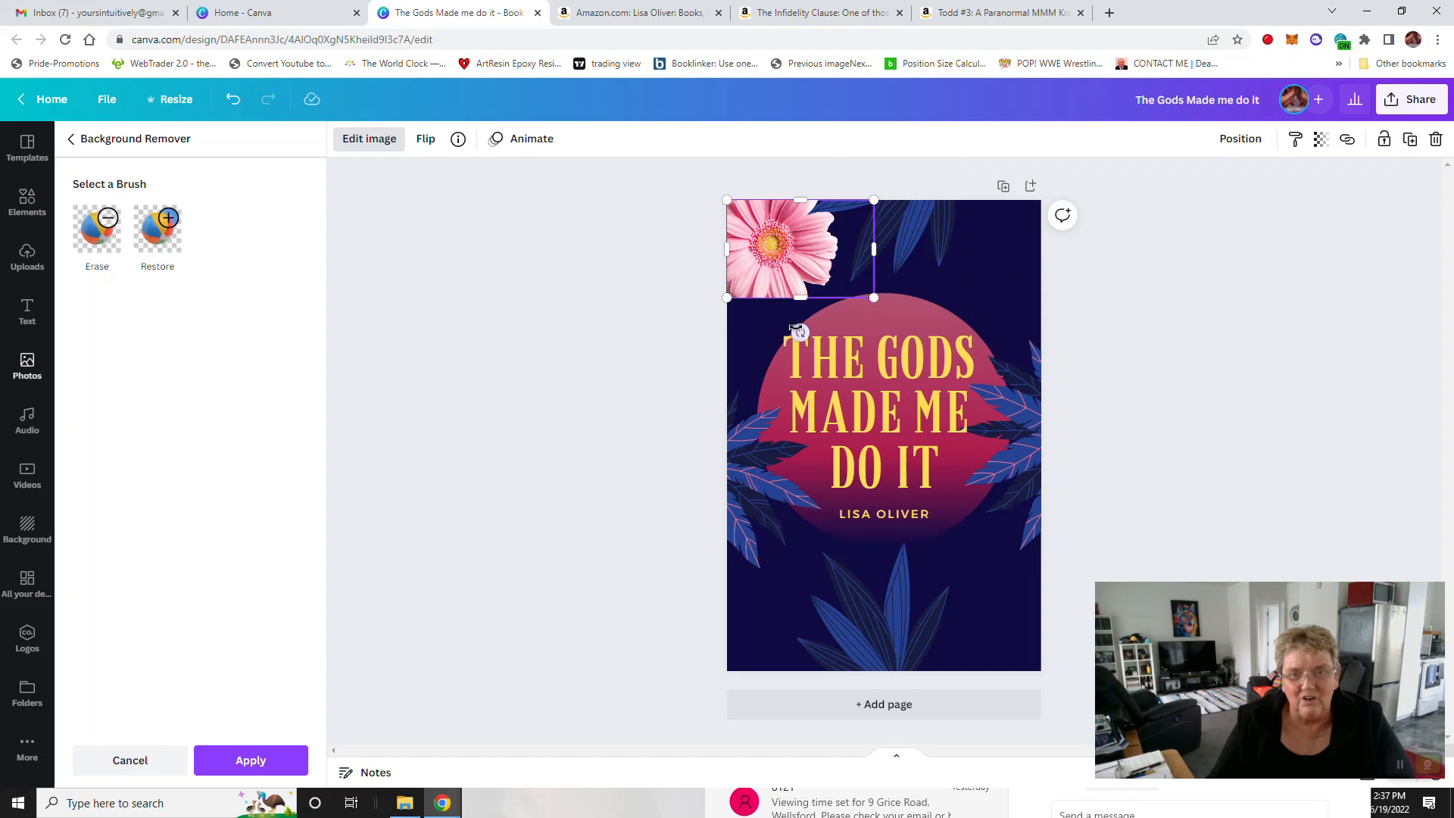
pyautogui.moveTo(800, 332); pyautogui.dragTo(830, 319)
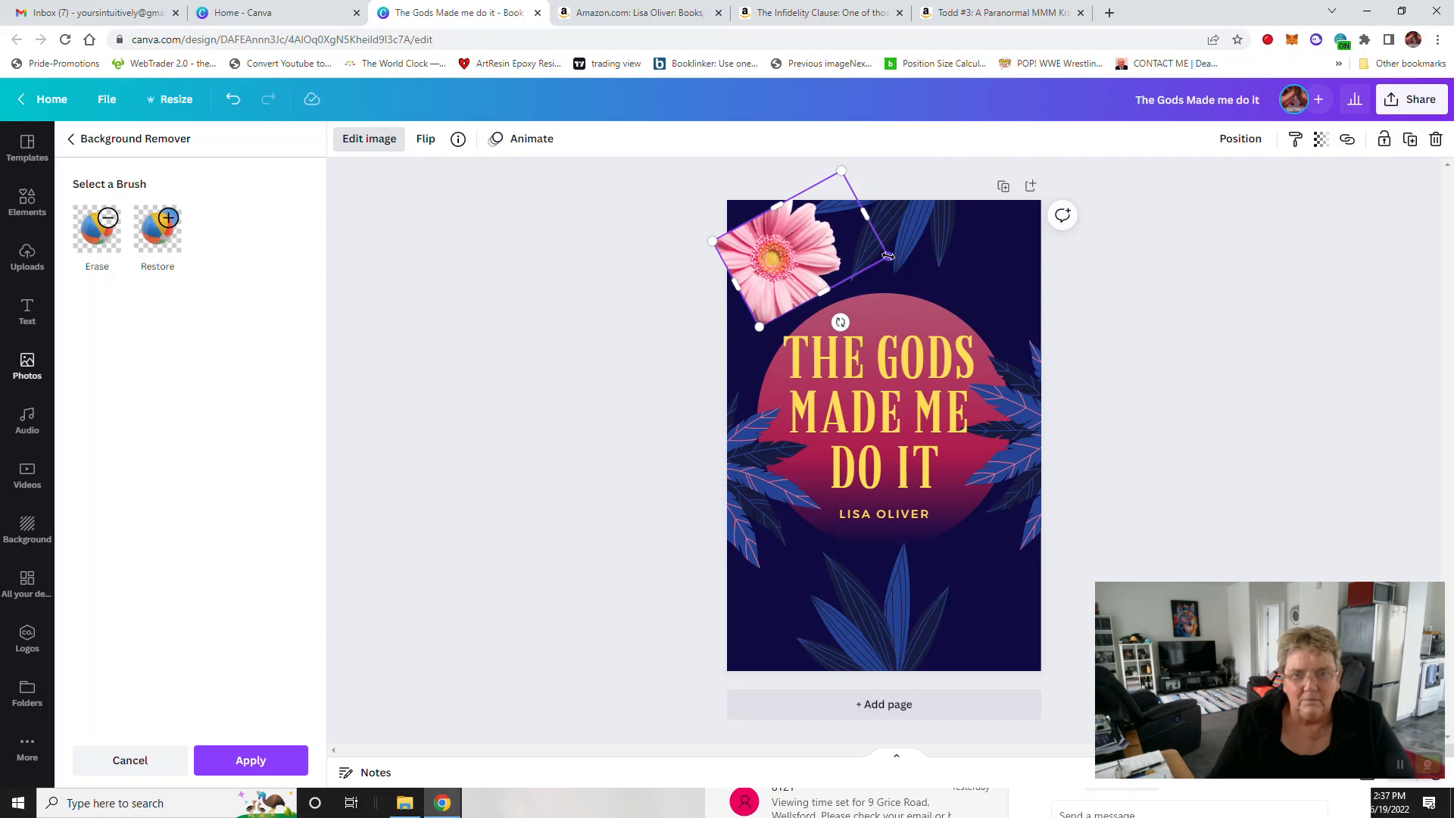
# Step: Enlarge the tilted flower so it extends past the cover's upper-left corner, and rotate it slightly further counterclockwise
pyautogui.moveTo(888, 256); pyautogui.dragTo(926, 262)
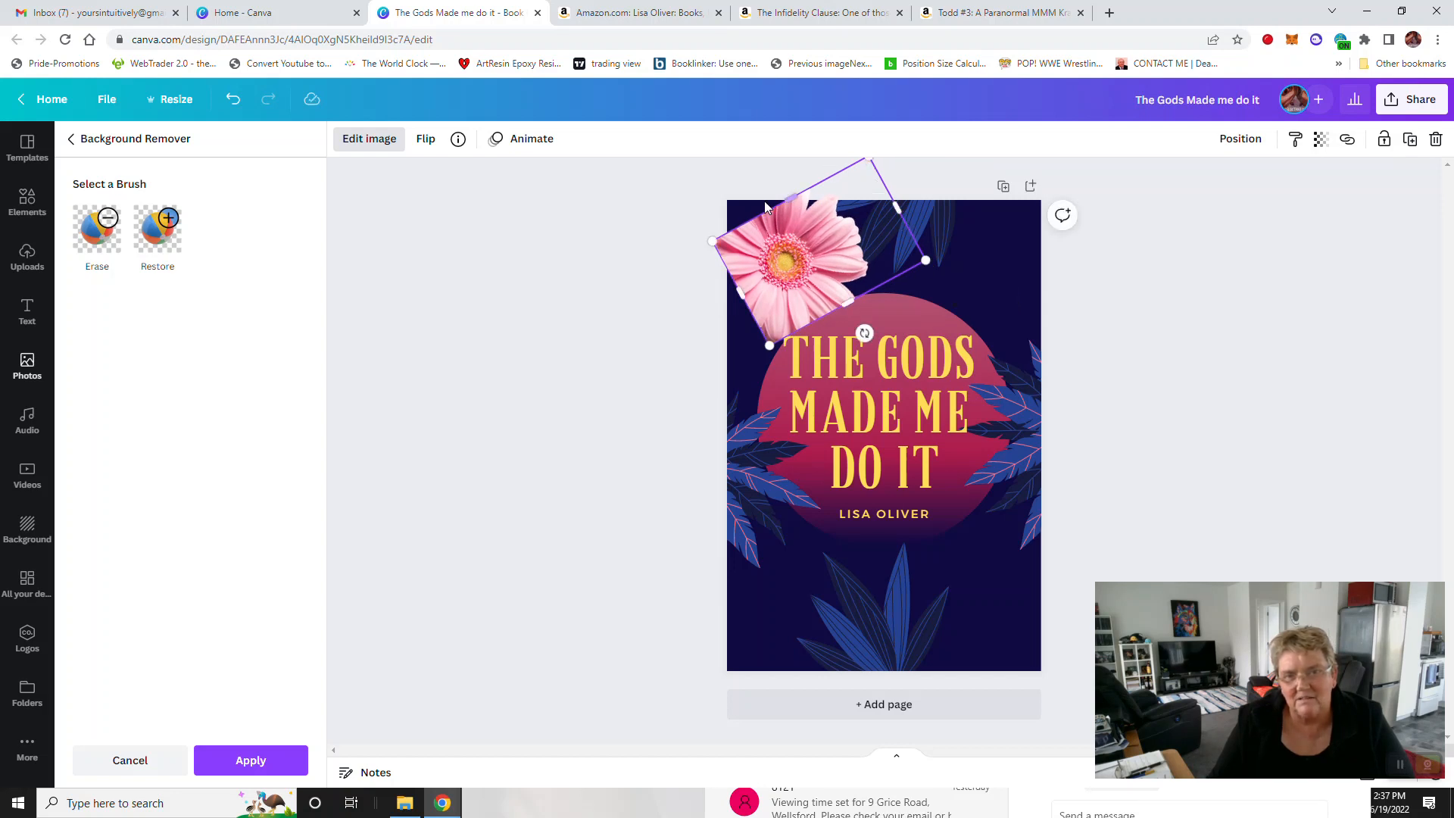
pyautogui.moveTo(712, 243); pyautogui.dragTo(649, 235)
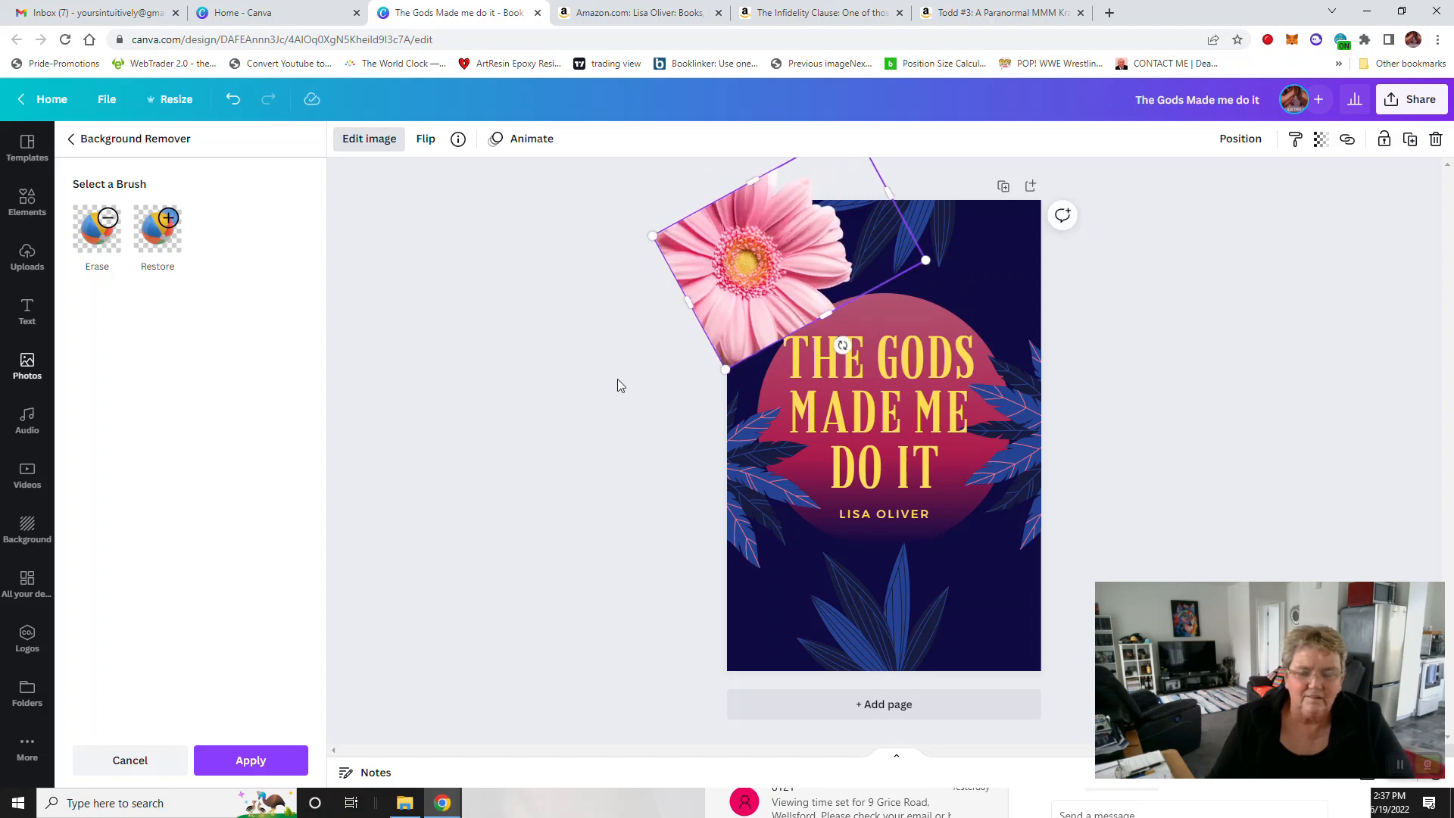
pyautogui.click(1107, 412)
pyautogui.click(1103, 471)
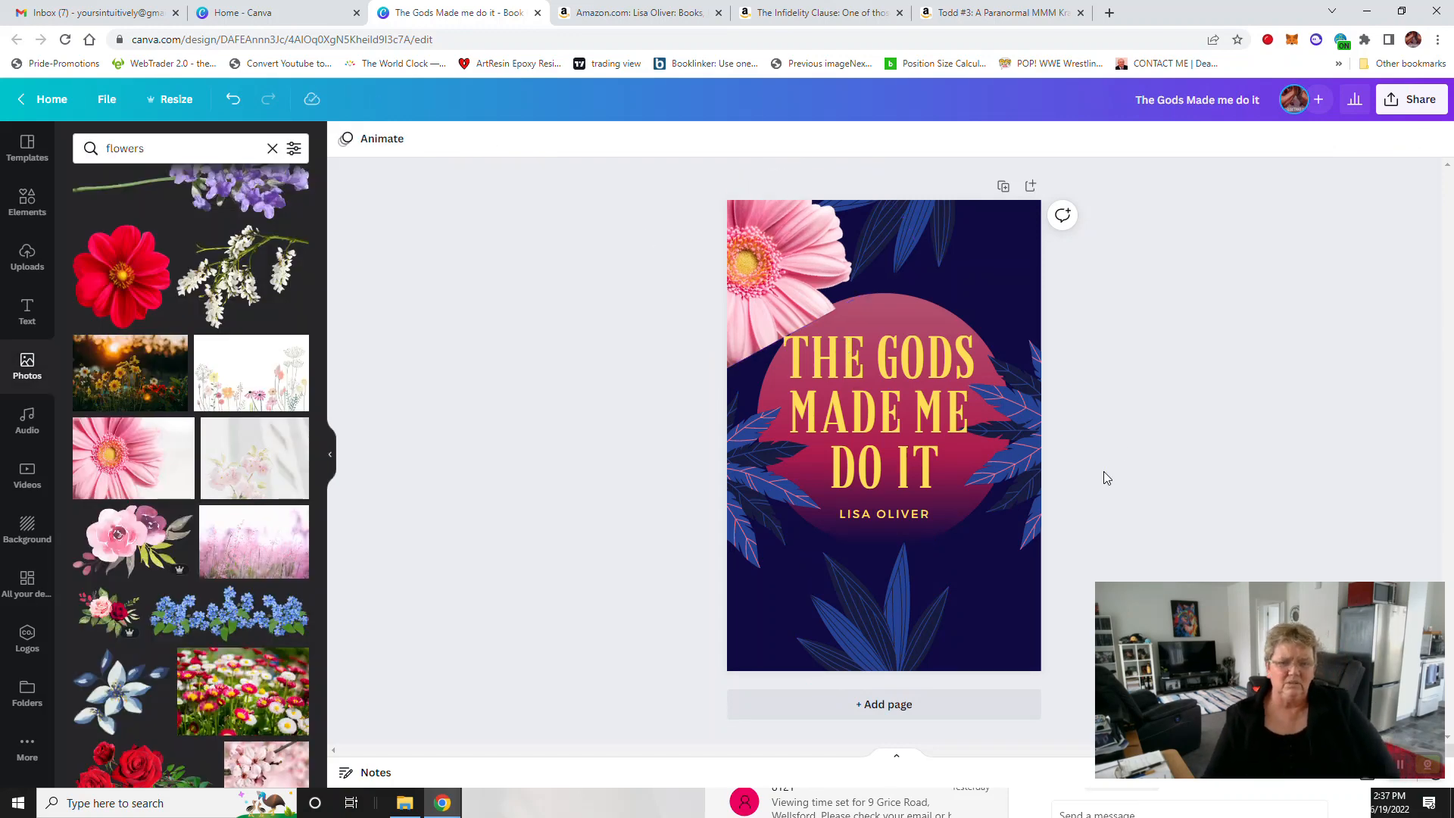
pyautogui.click(763, 252)
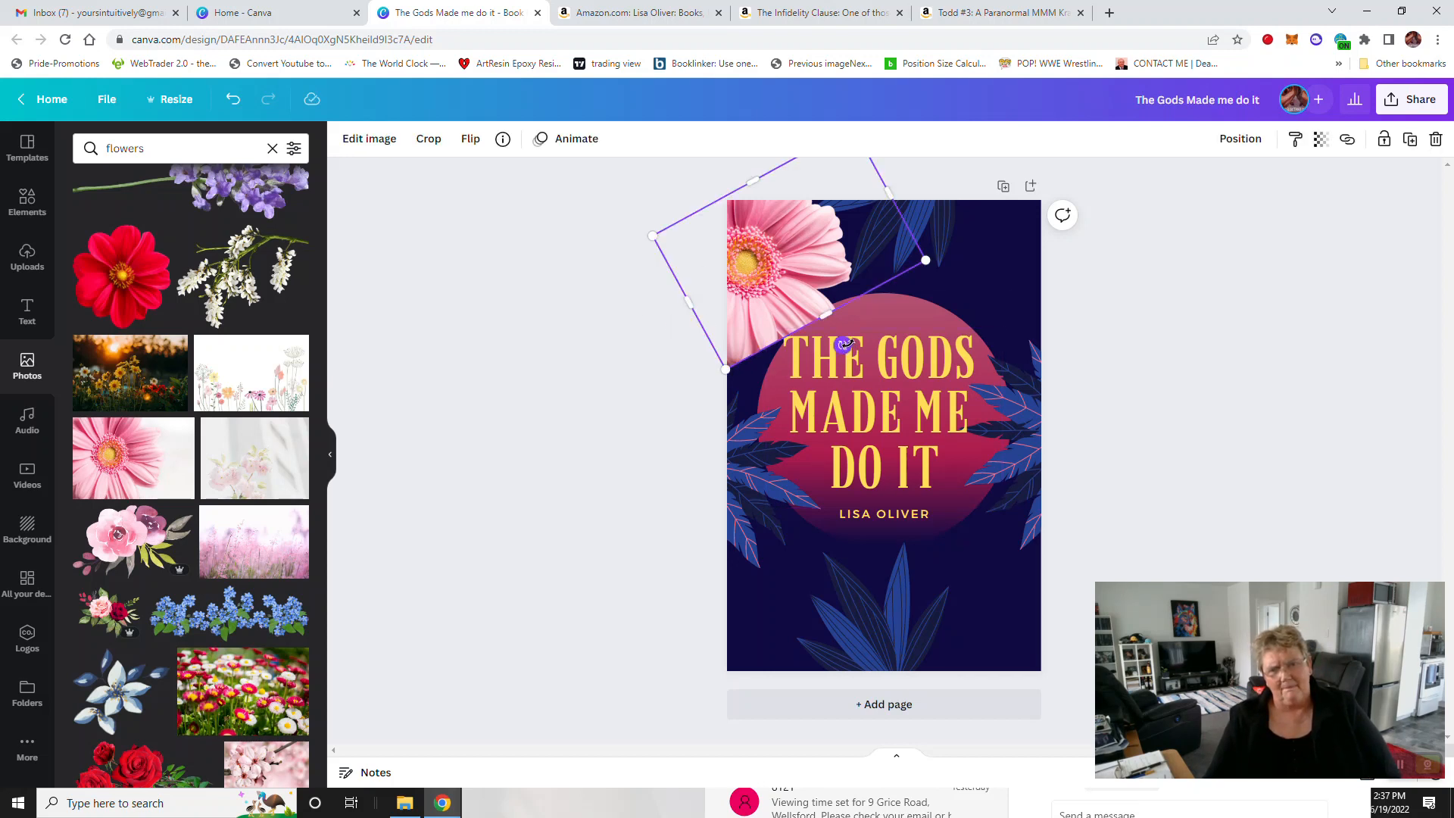
pyautogui.moveTo(845, 345); pyautogui.dragTo(854, 335)
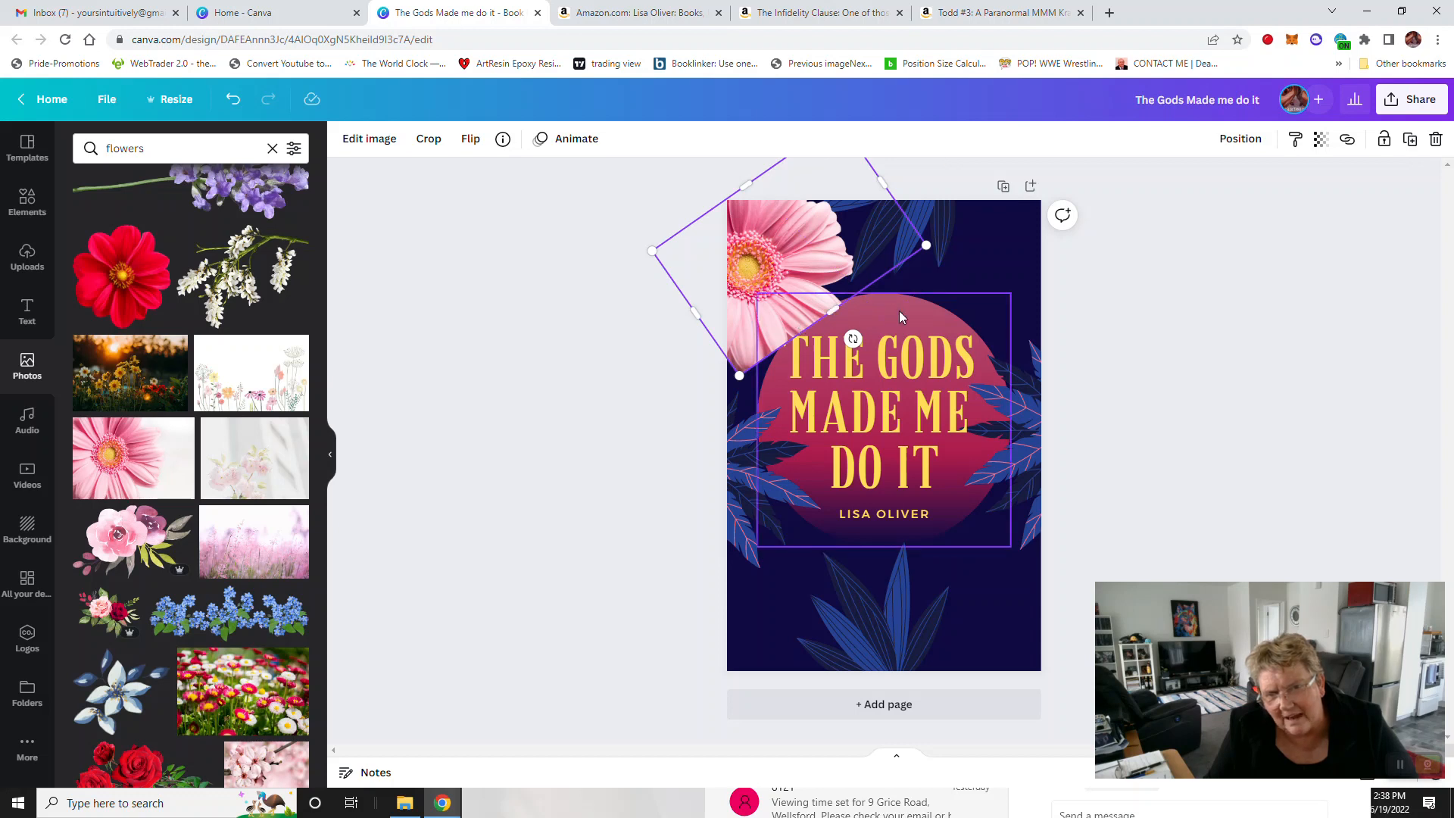
# Step: Nudge the pink flower in the cover's upper-left corner slightly upward and rotate it a little further counterclockwise
pyautogui.moveTo(776, 271); pyautogui.dragTo(776, 269)
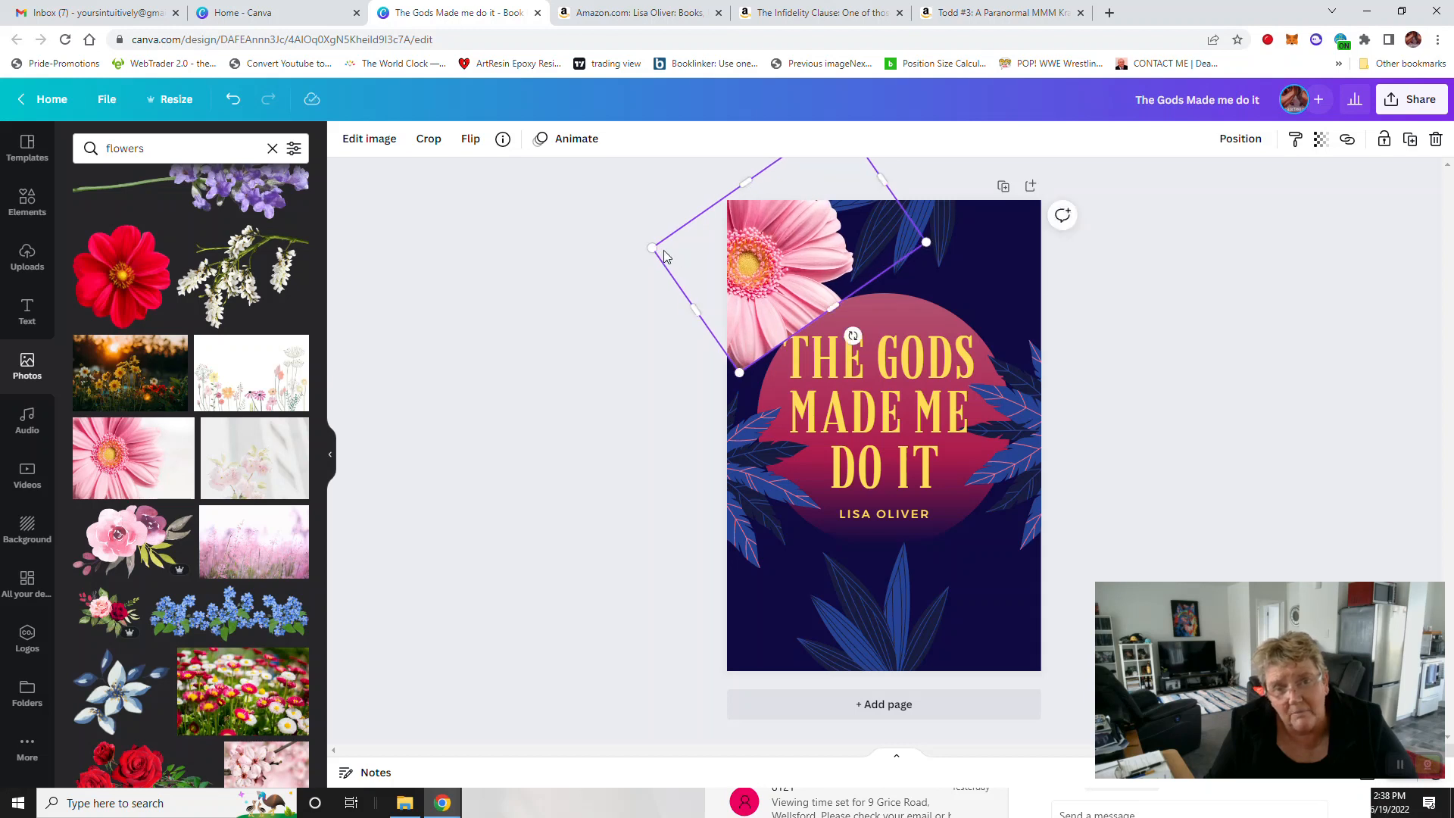
pyautogui.moveTo(853, 335); pyautogui.dragTo(860, 333)
pyautogui.click(585, 366)
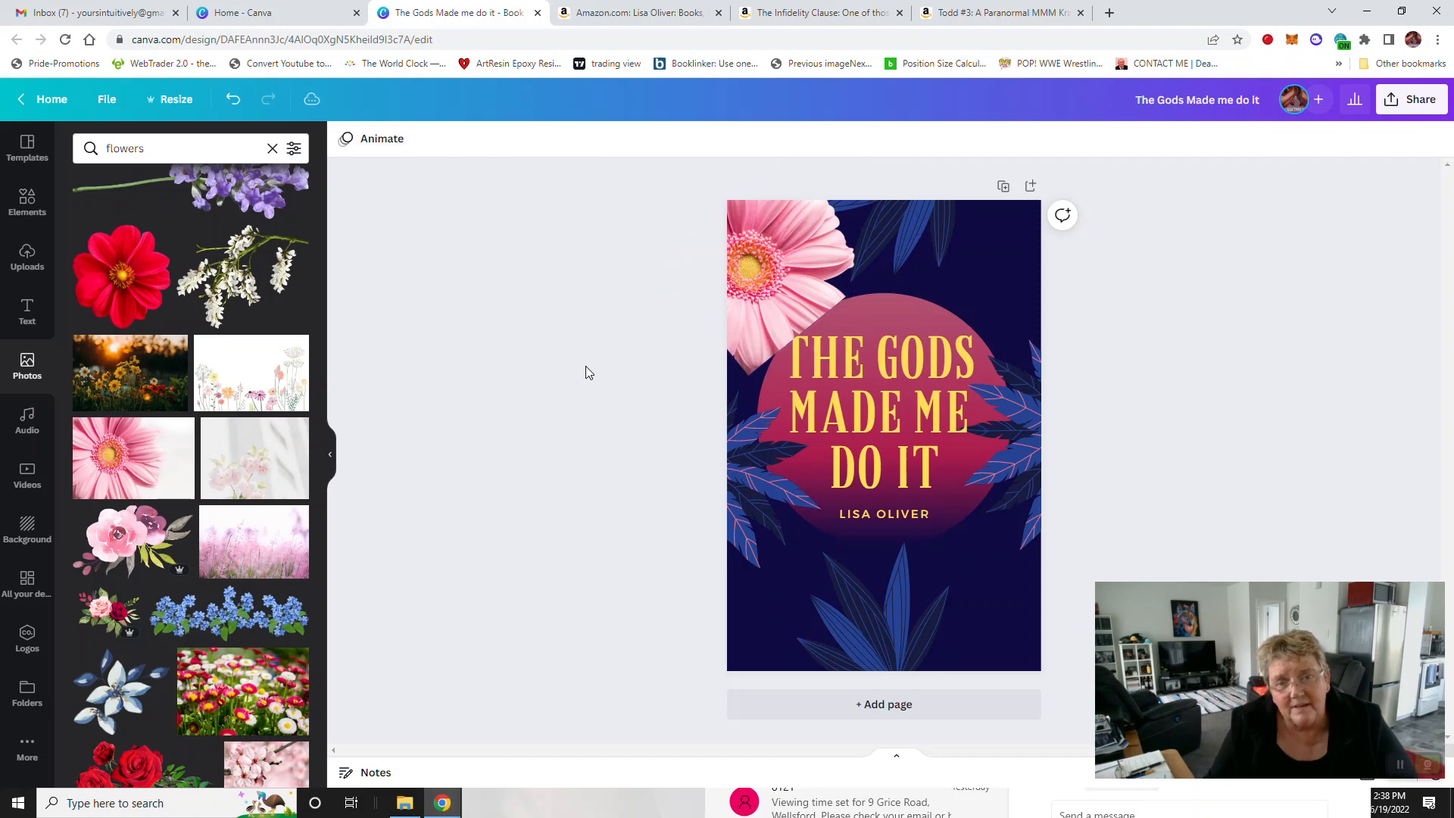
# Step: Duplicate the tilted pink flower and place the copy in the cover's lower-right corner, extending past its edges
pyautogui.click(794, 261)
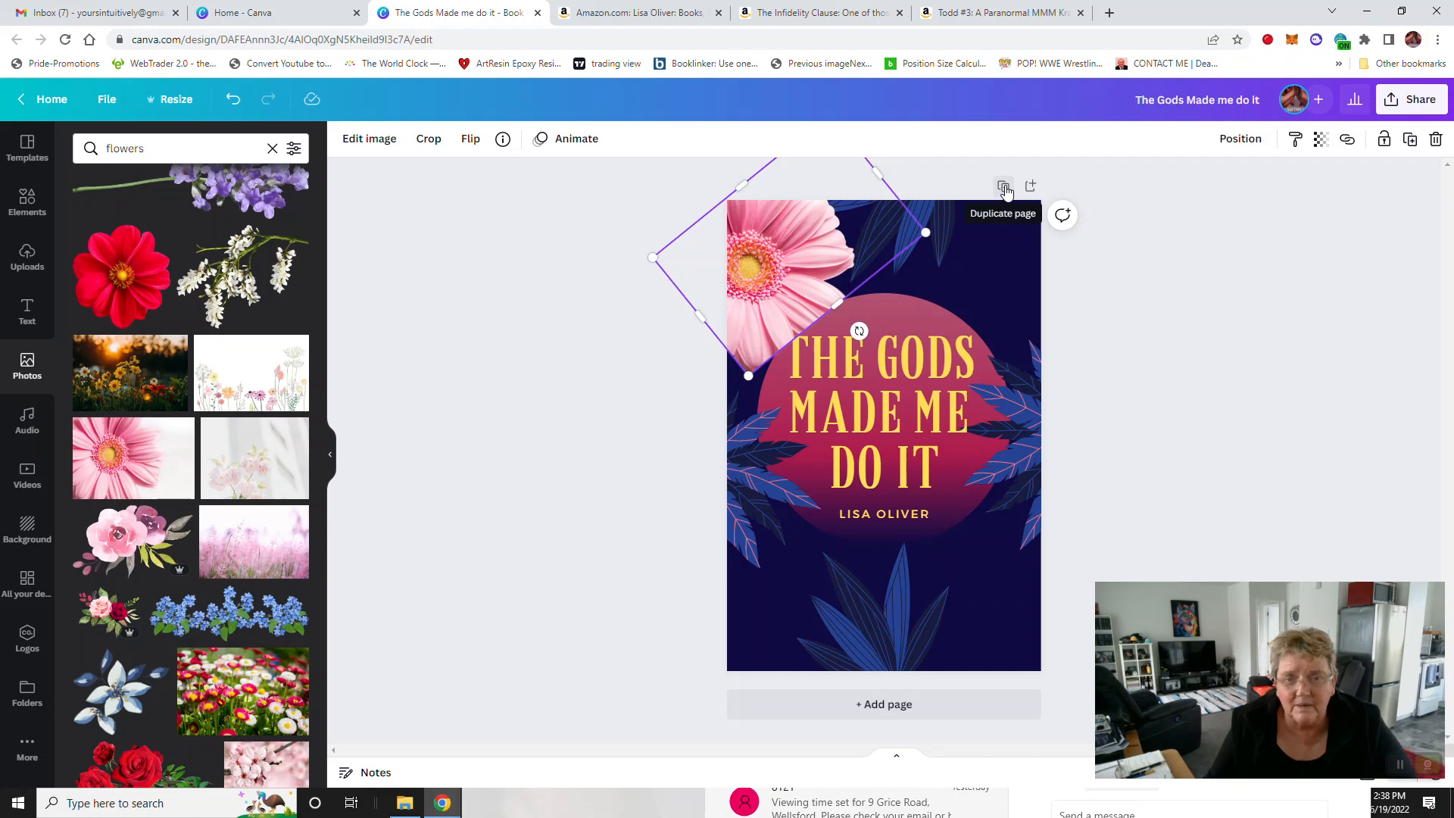
pyautogui.rightClick(770, 238)
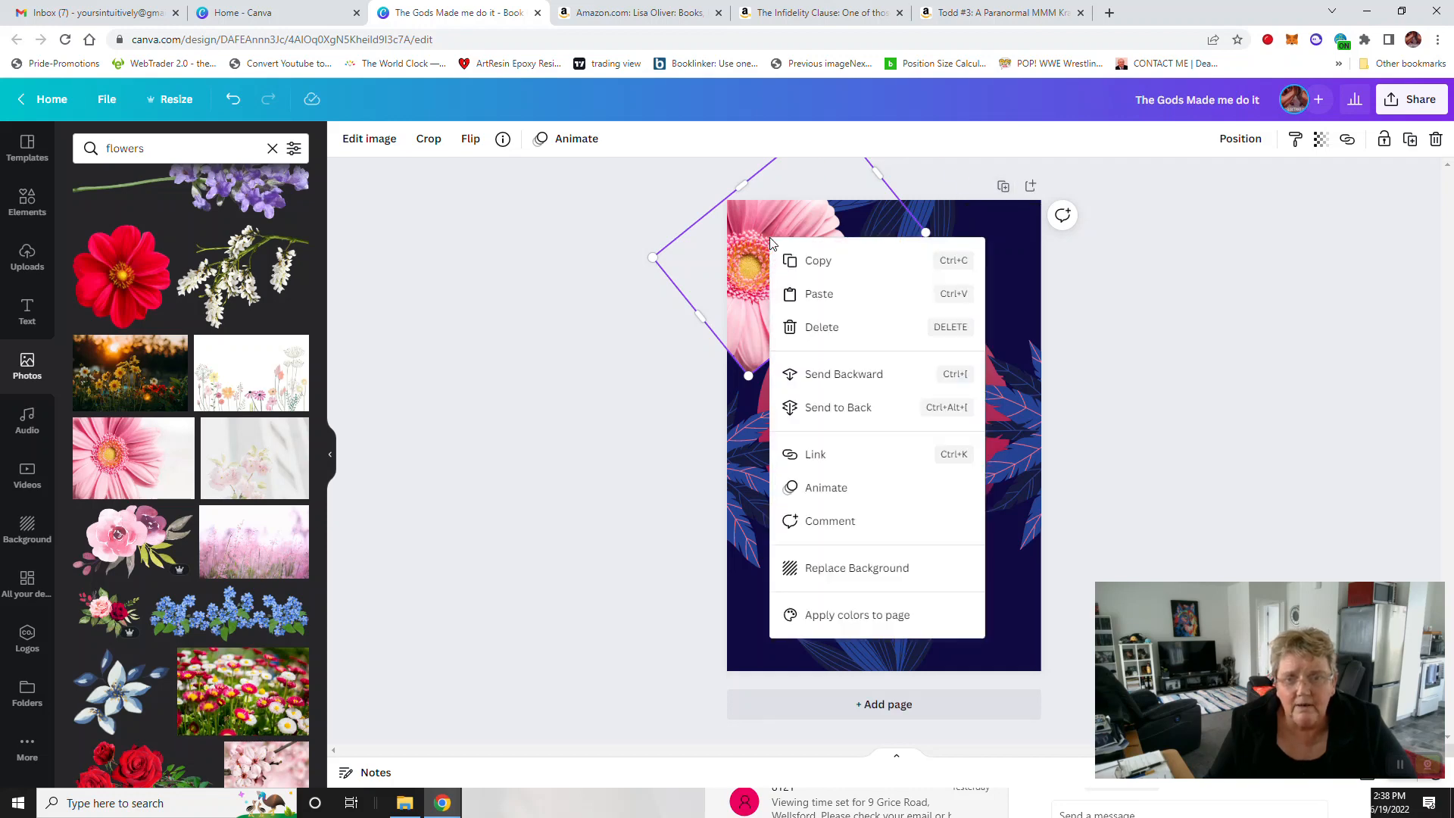
pyautogui.click(811, 260)
pyautogui.rightClick(767, 250)
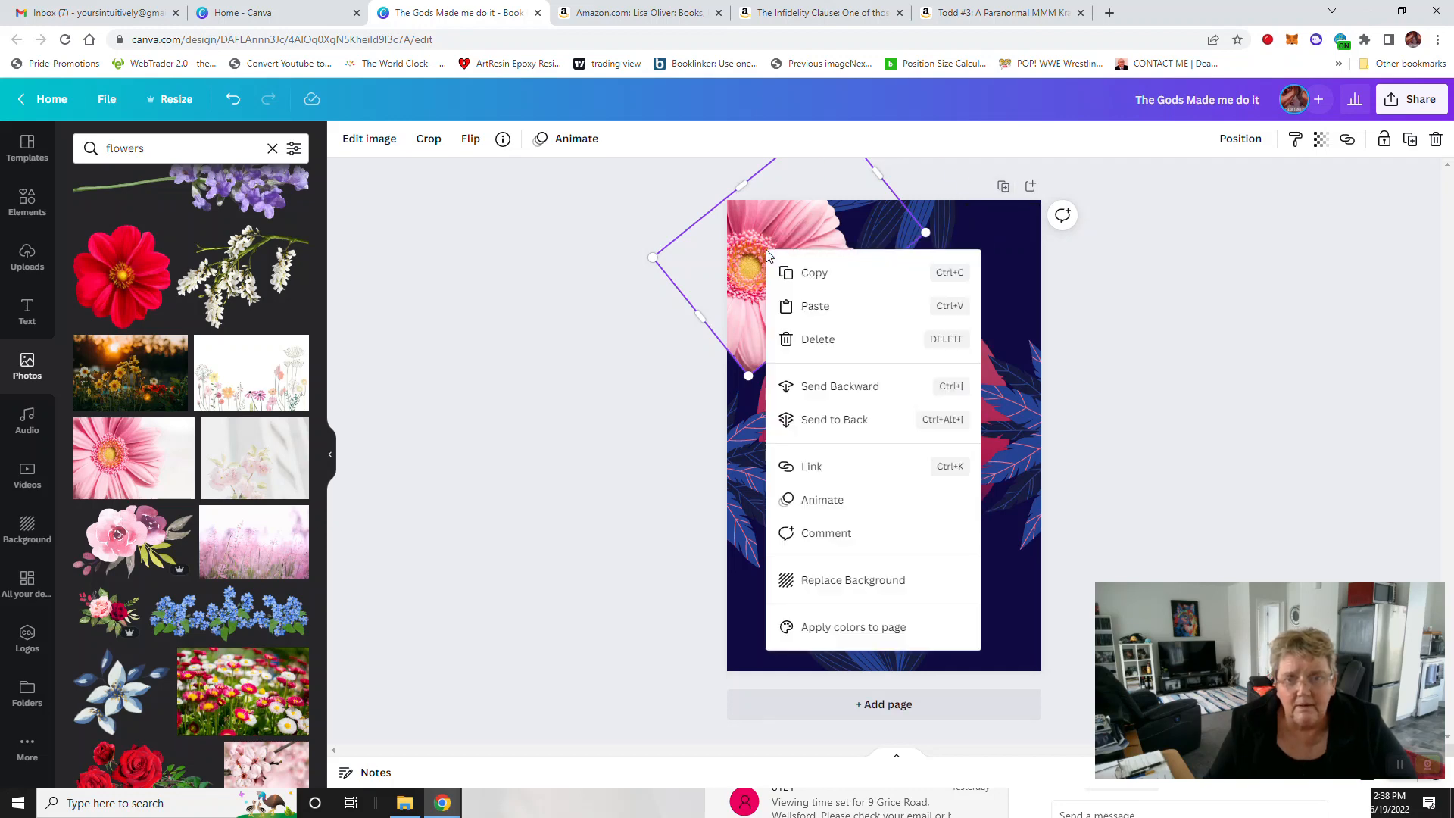
pyautogui.click(824, 306)
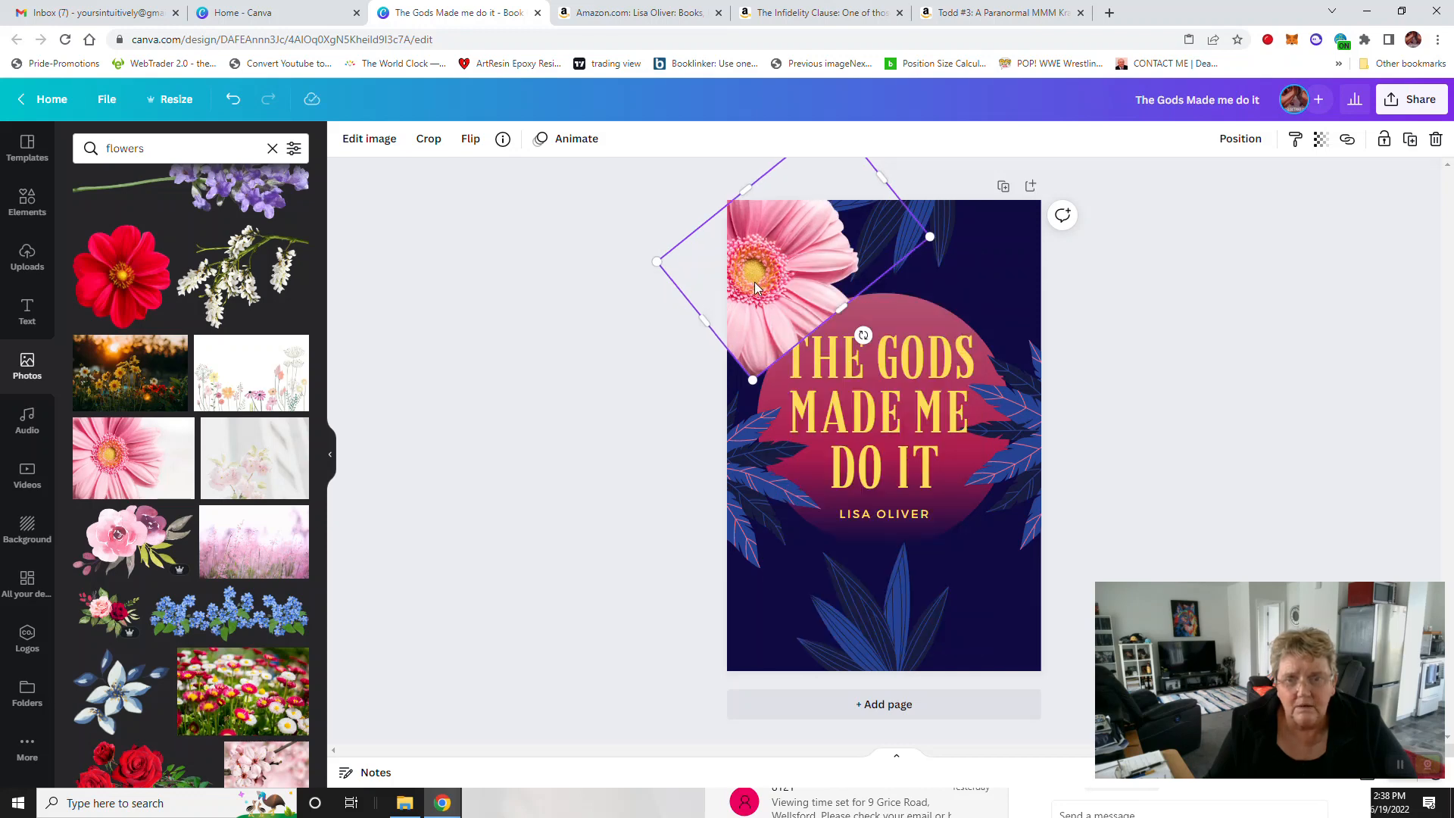
pyautogui.moveTo(755, 282); pyautogui.dragTo(1000, 621)
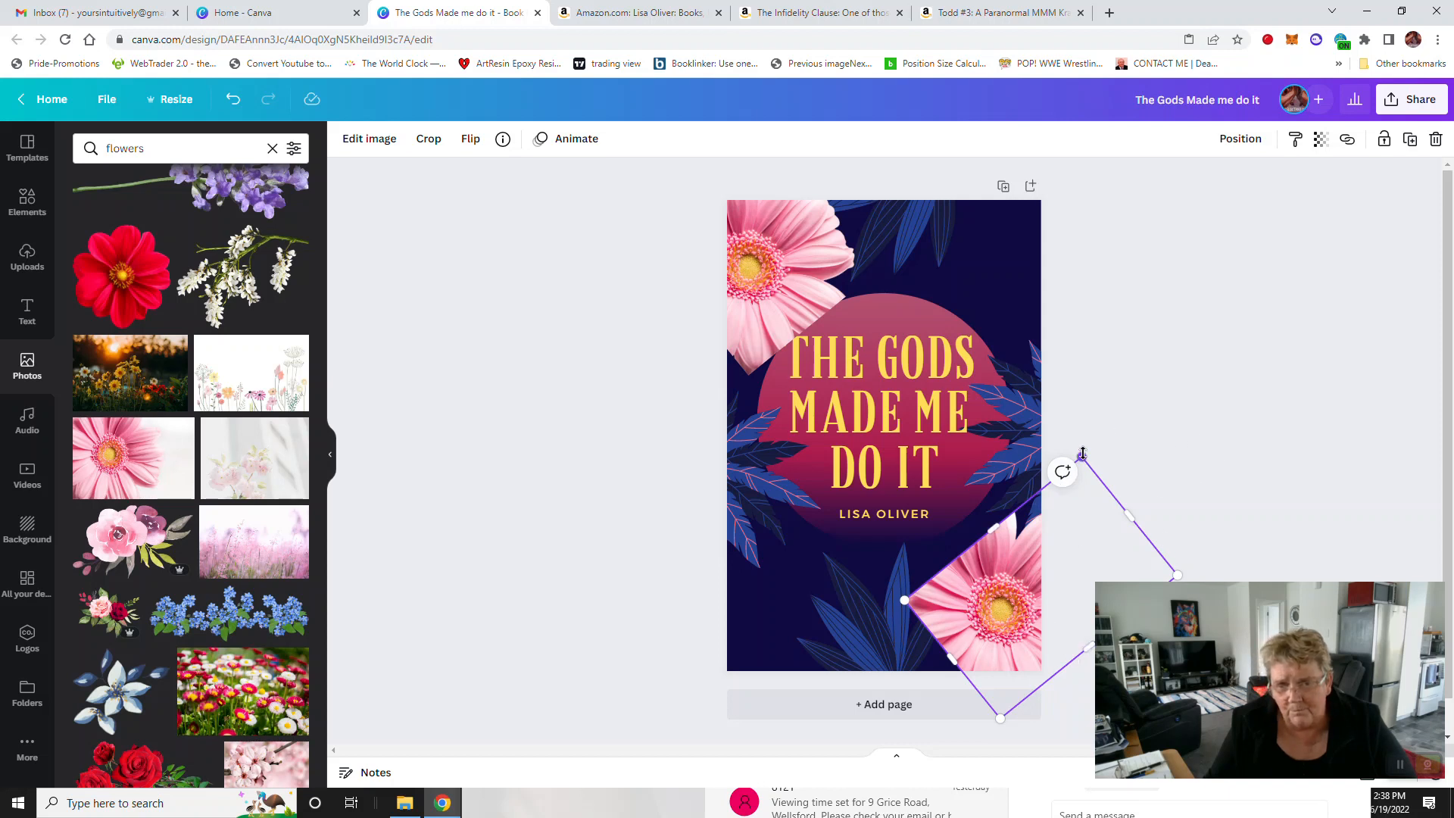
# Step: Shrink the lower-right pink flower very slightly and flip it vertically
pyautogui.moveTo(1083, 453)
pyautogui.mouseDown()
pyautogui.moveTo(1023, 458)
pyautogui.moveTo(1071, 454)
pyautogui.mouseUp()
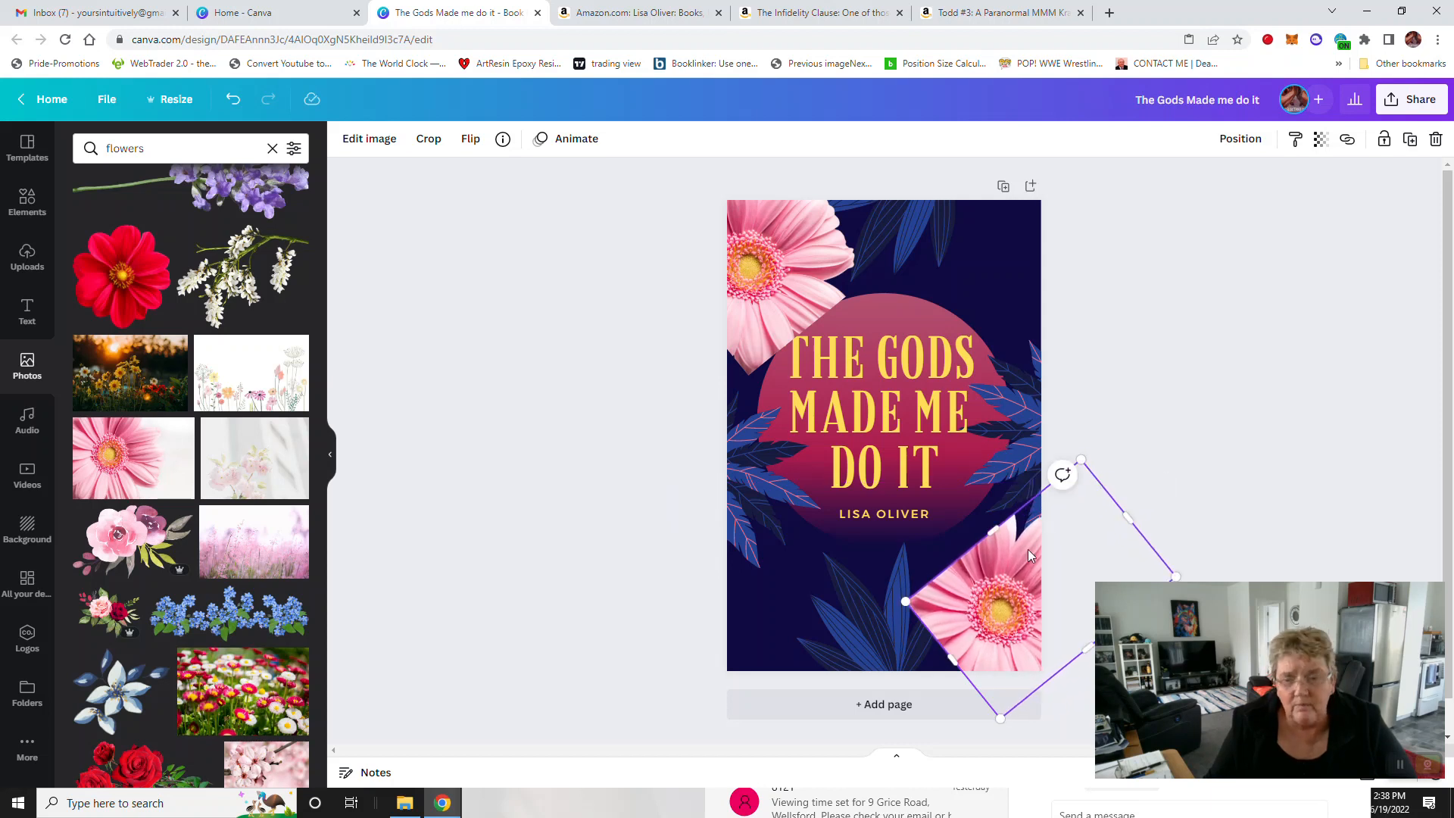
pyautogui.click(469, 144)
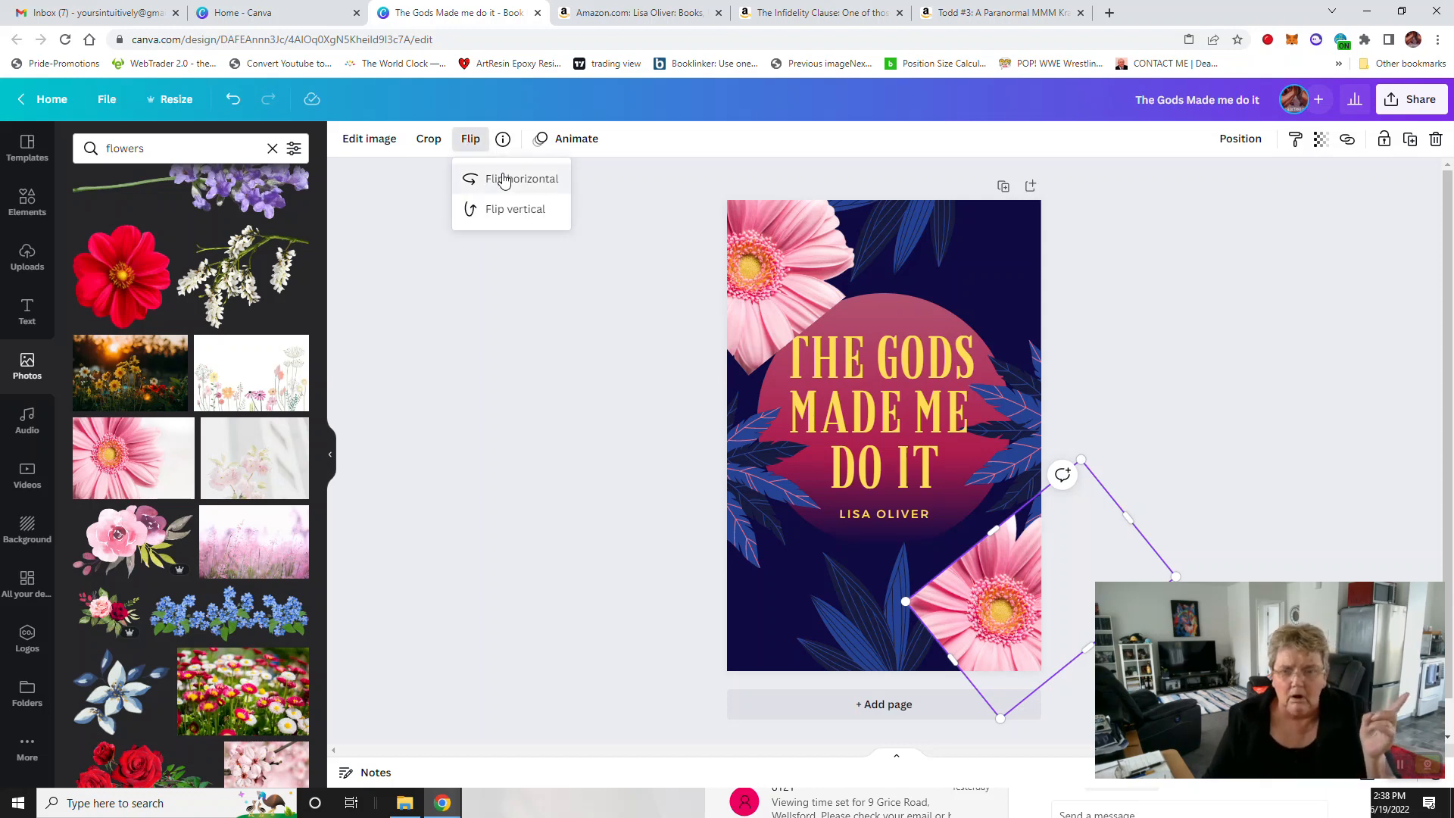
pyautogui.click(513, 217)
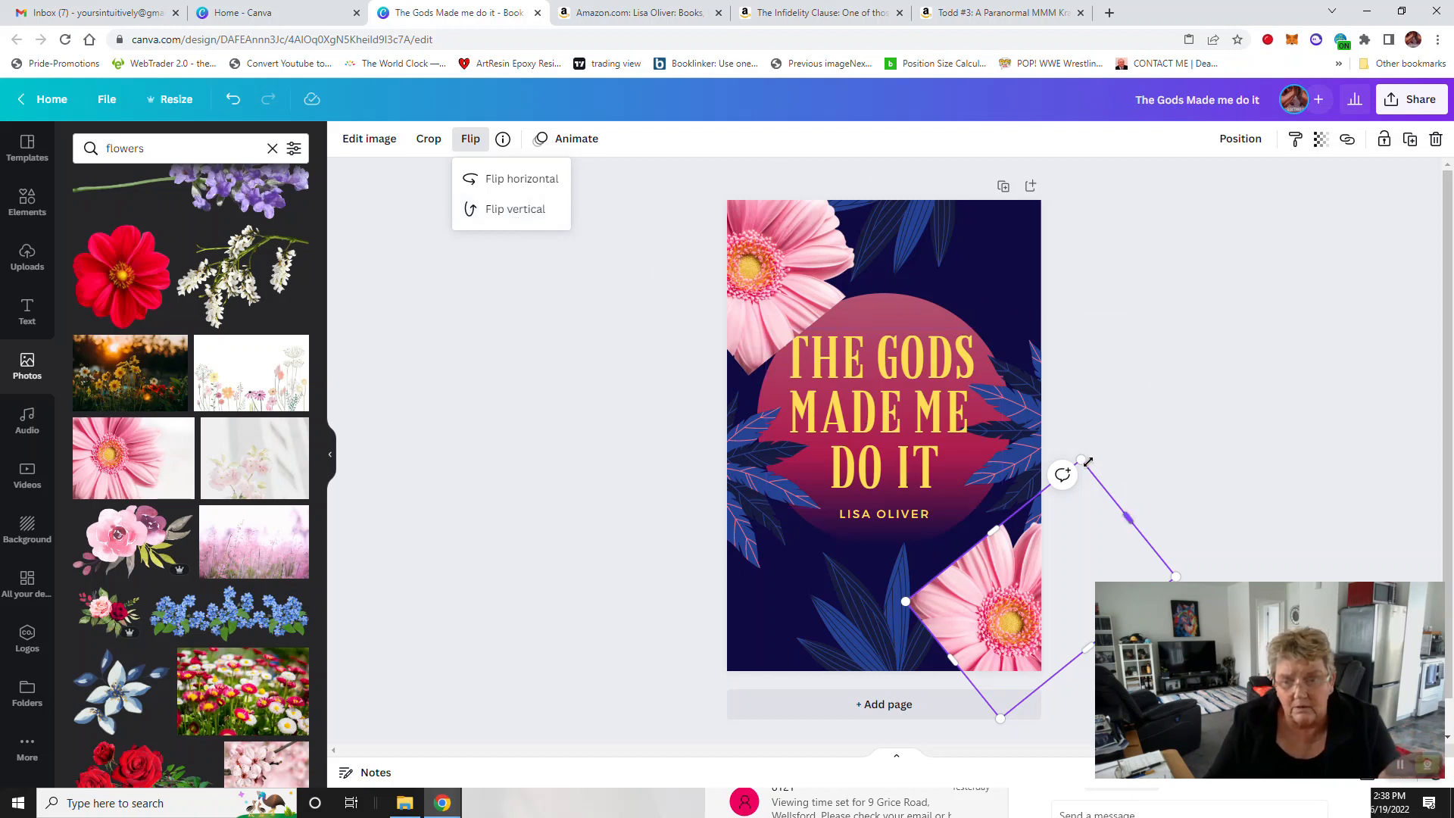
# Step: Enlarge the flipped pink flower to about 1,307 by 872, and reduce it slightly from its lowest corner
pyautogui.moveTo(1085, 460); pyautogui.dragTo(1095, 402)
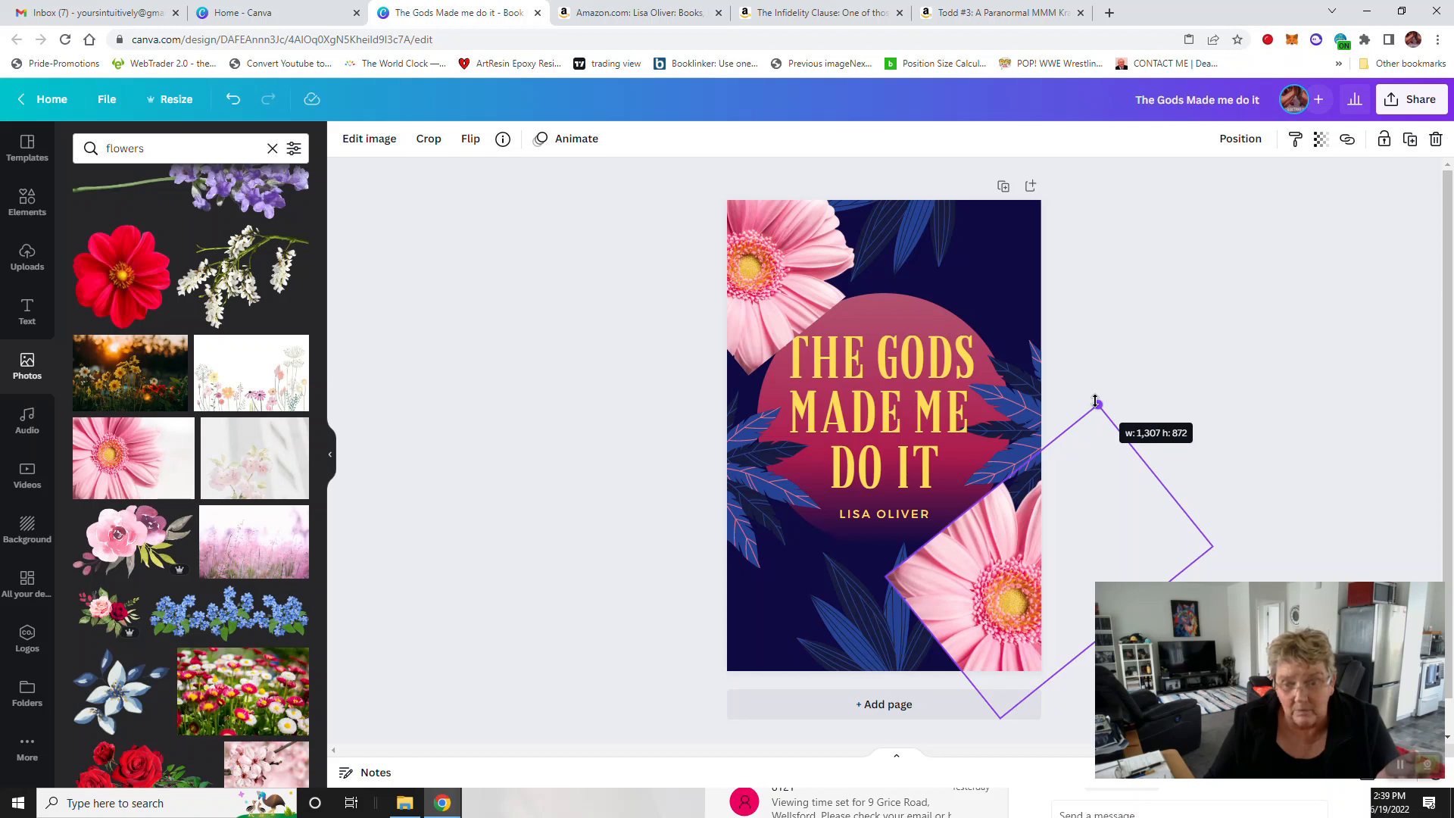
pyautogui.moveTo(1095, 401); pyautogui.dragTo(1096, 402)
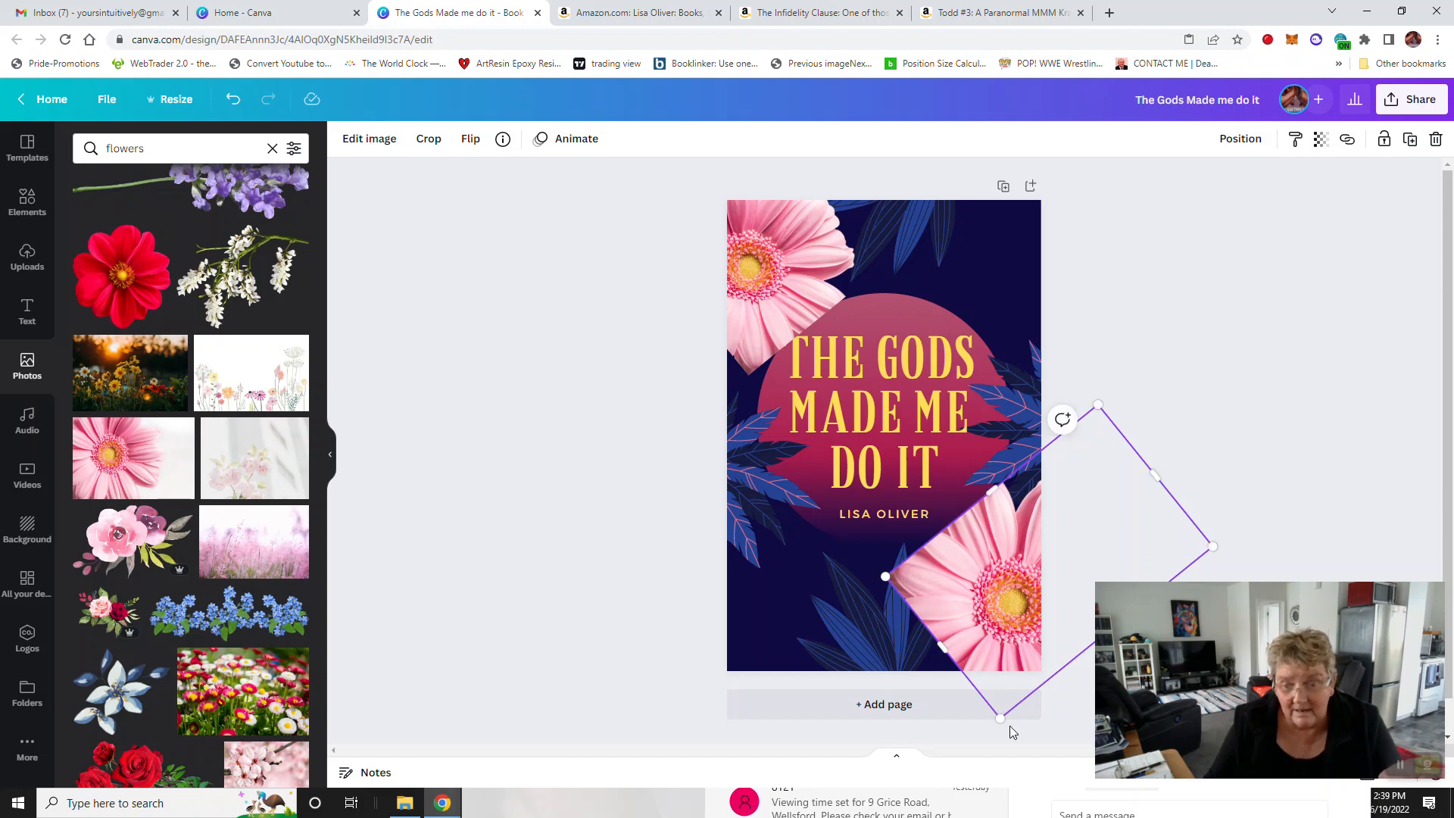
pyautogui.moveTo(1003, 718); pyautogui.dragTo(995, 704)
pyautogui.click(1142, 203)
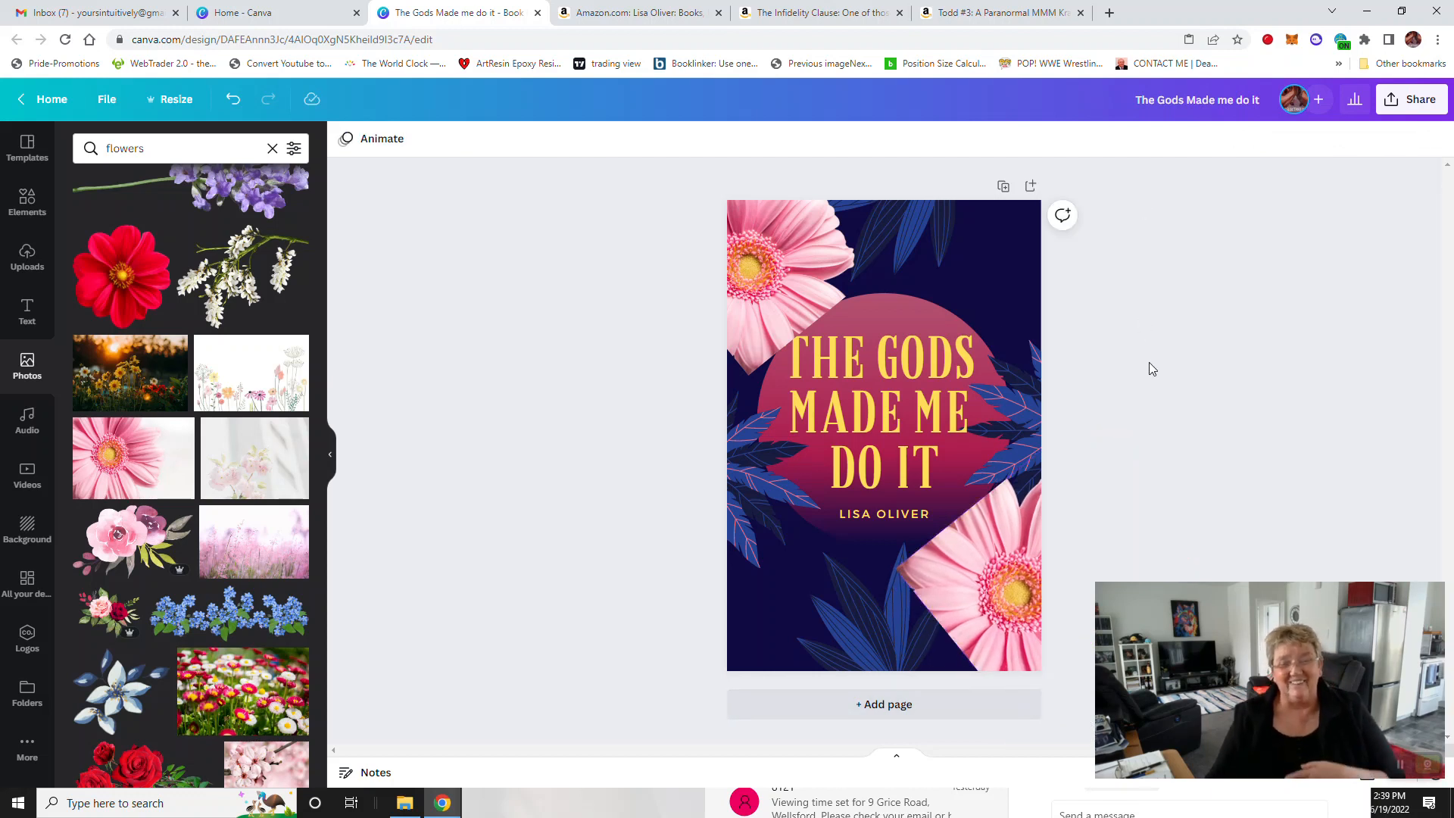
# Step: Delete both pink daisies from the cover, and try the pink and purple watercolor roses before removing them as well
pyautogui.click(973, 566)
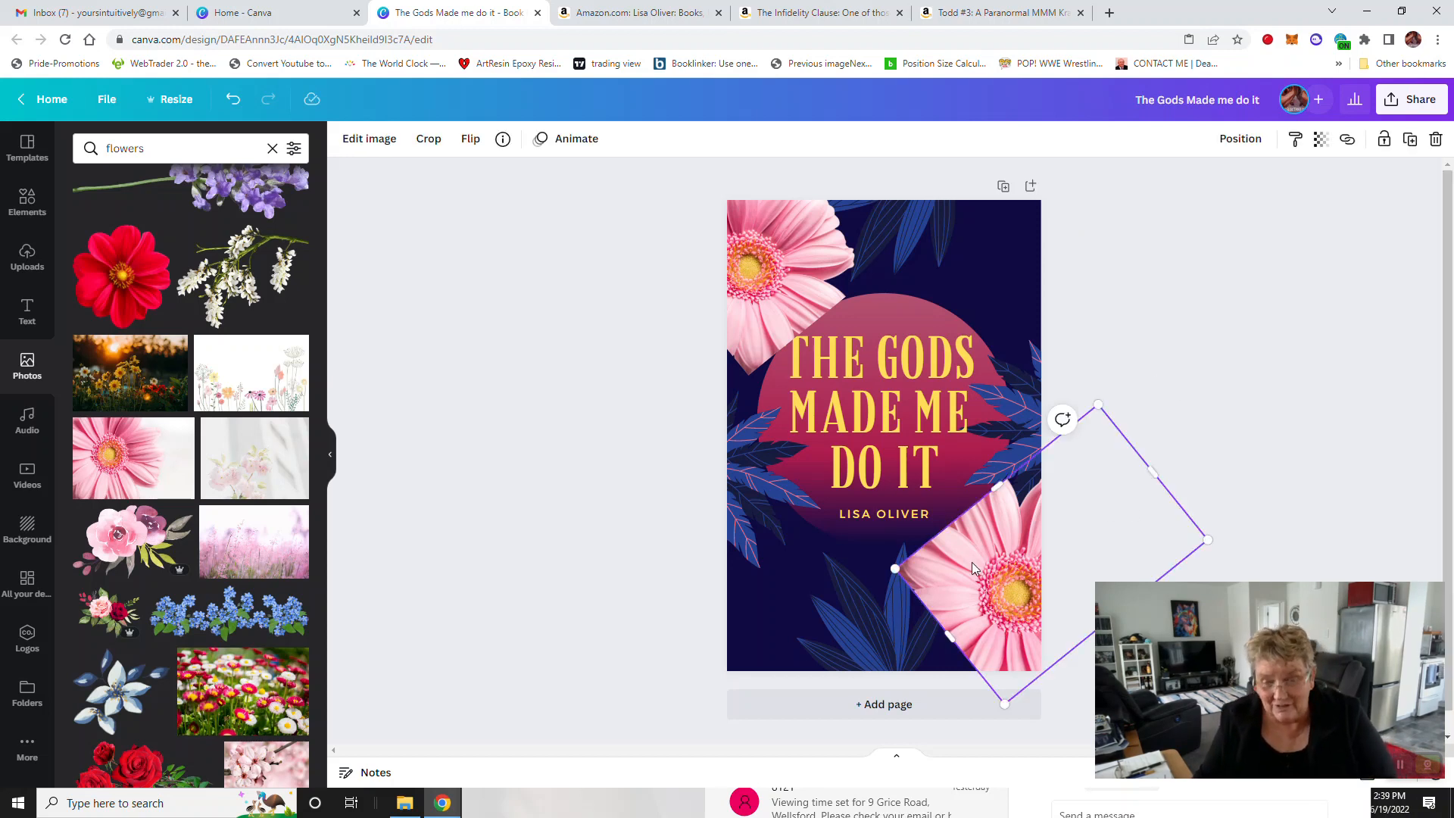
pyautogui.press('Delete')
pyautogui.click(841, 318)
pyautogui.press('Delete')
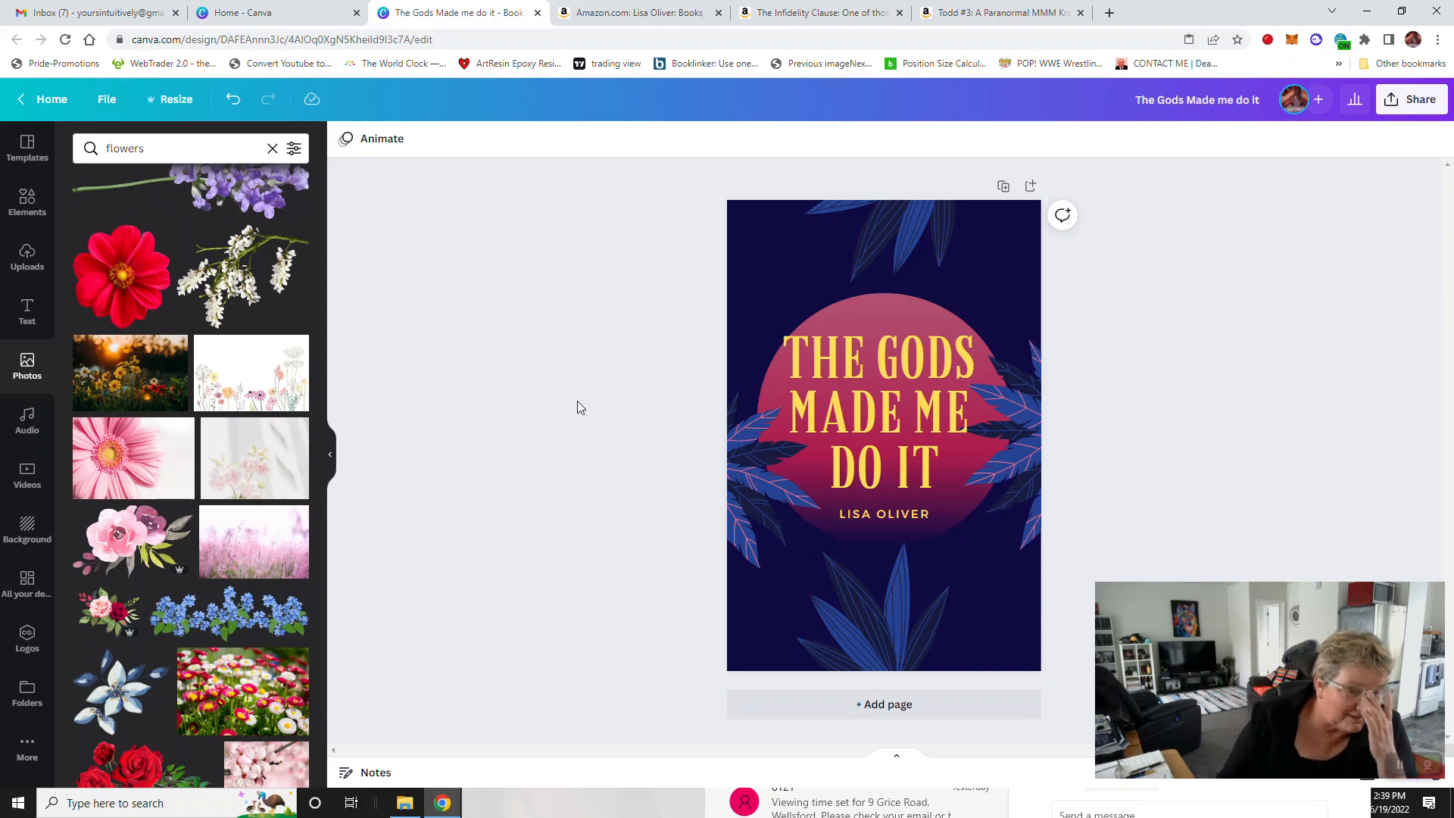
pyautogui.click(129, 542)
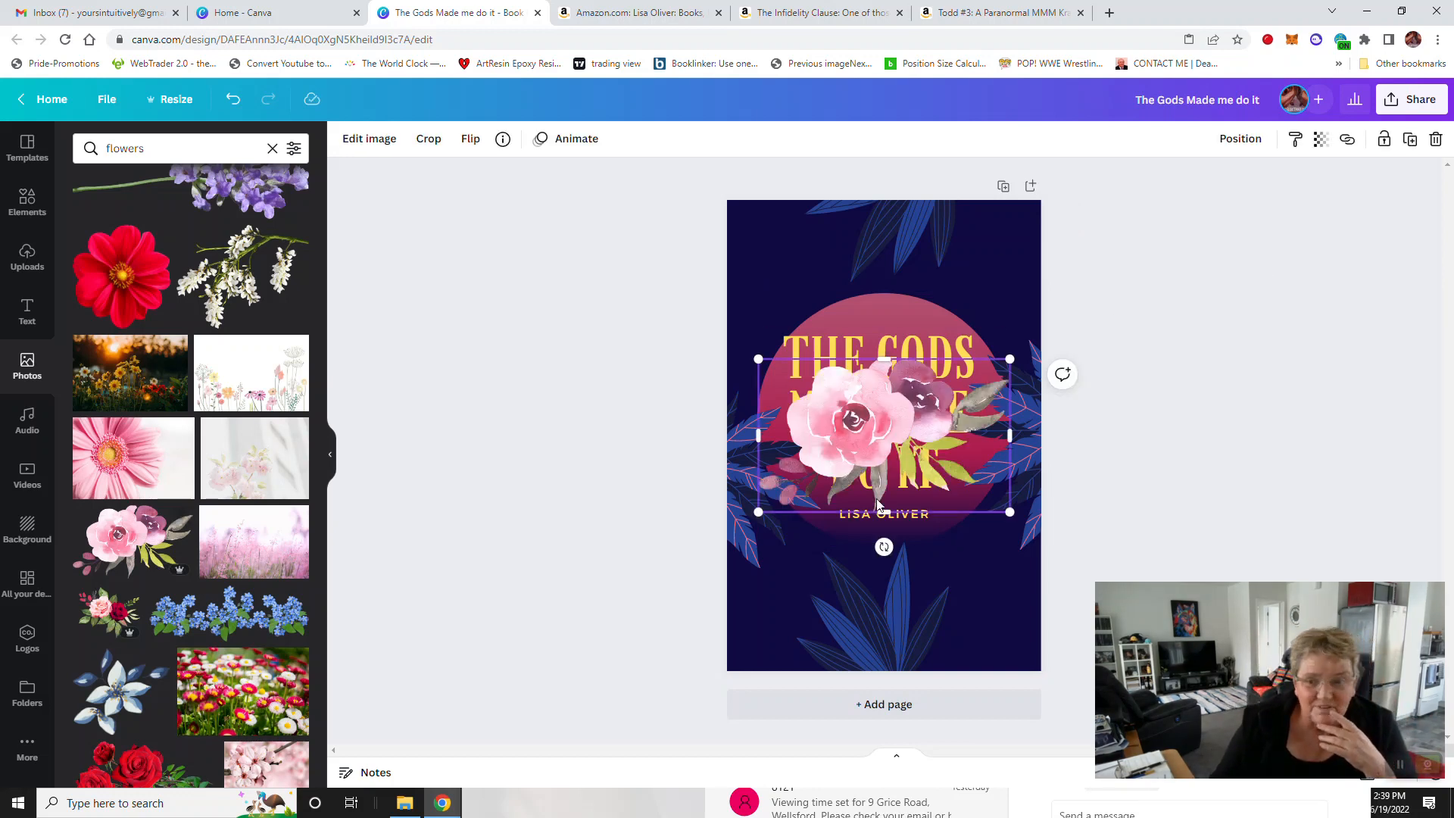
pyautogui.press('Delete')
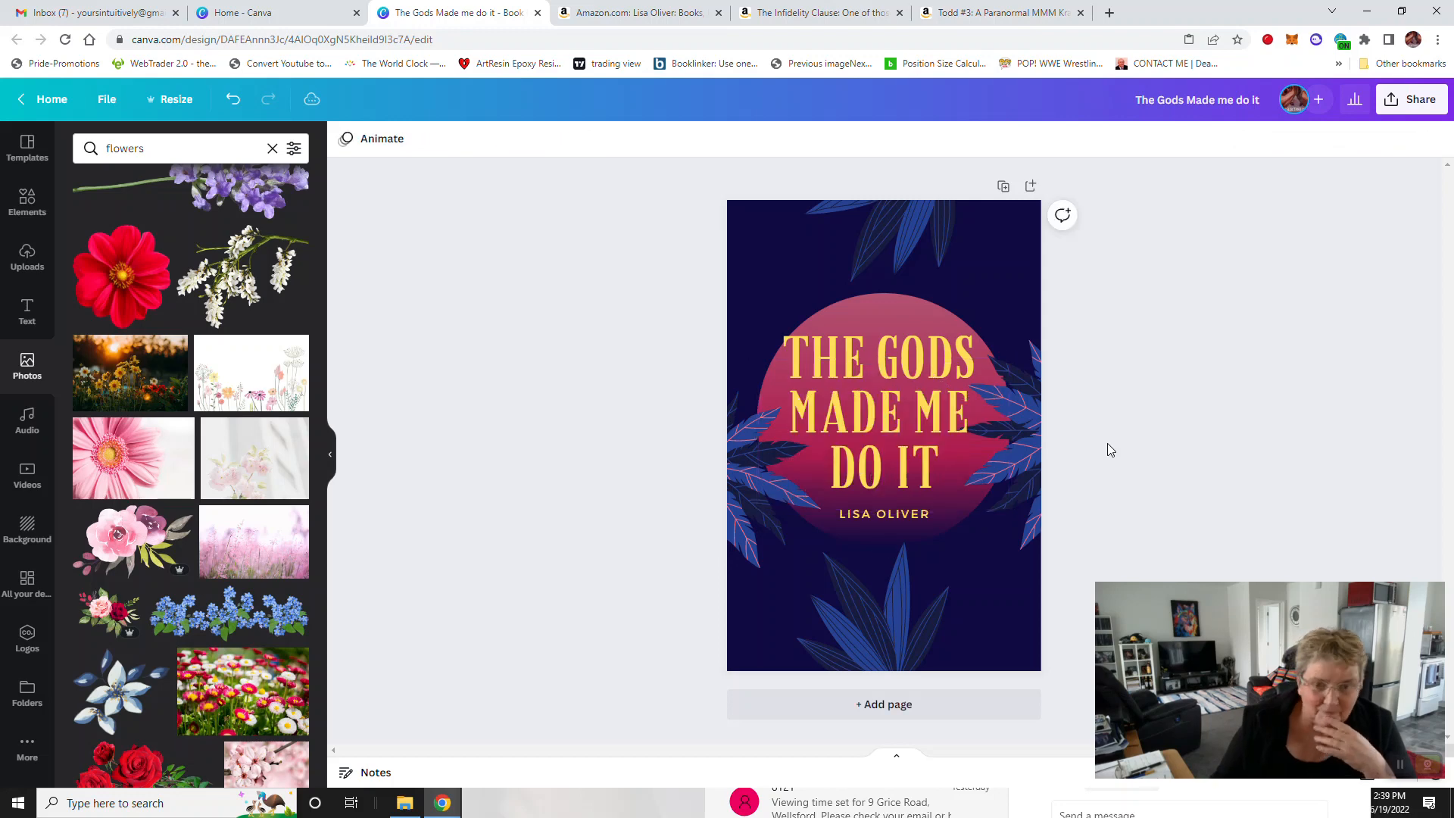
# Step: Add the blue and white painted flower to the cover, shrink it to about half size, and place it in the upper-left corner
pyautogui.scroll(5, 210, 409)
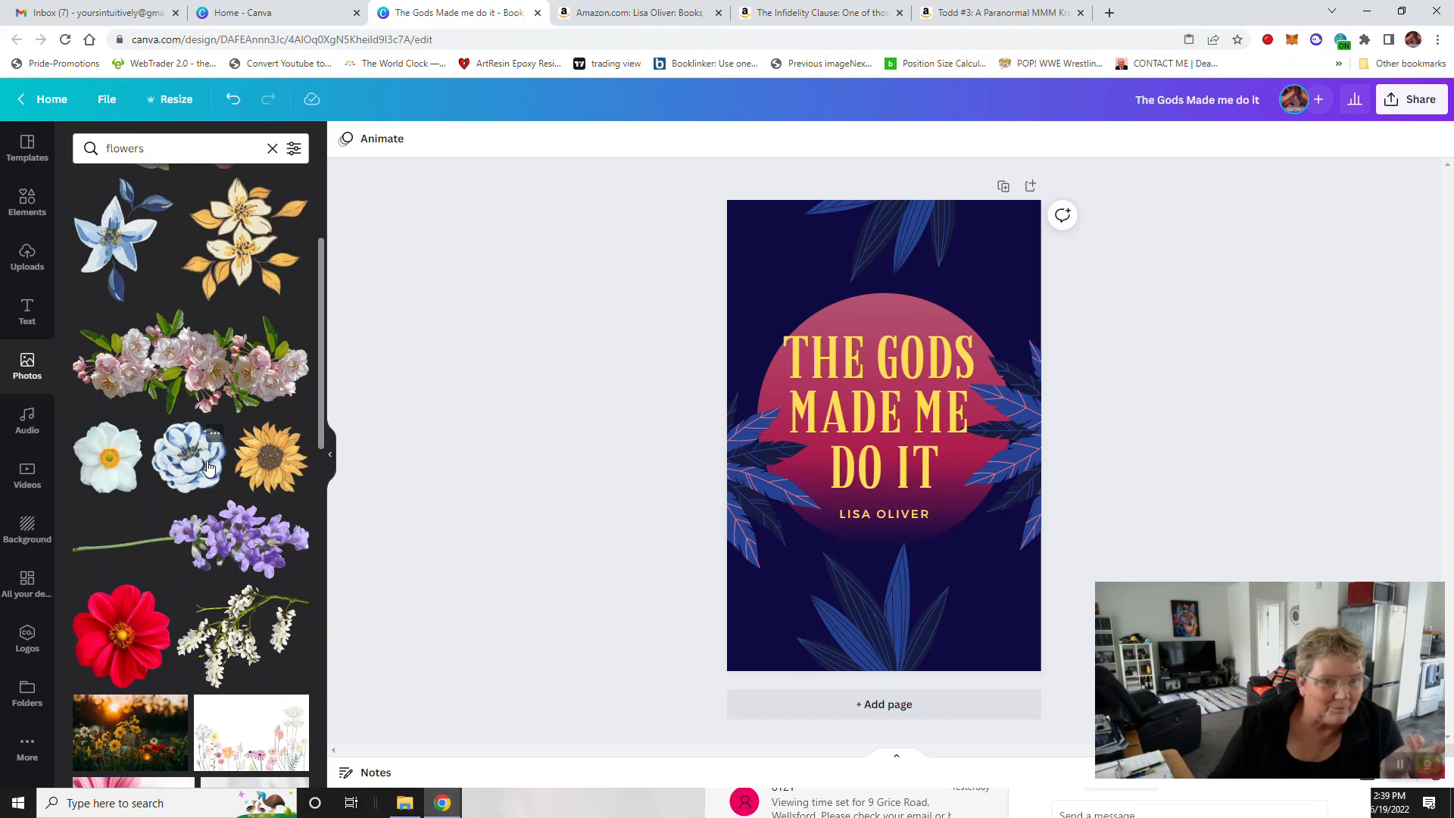
pyautogui.click(133, 246)
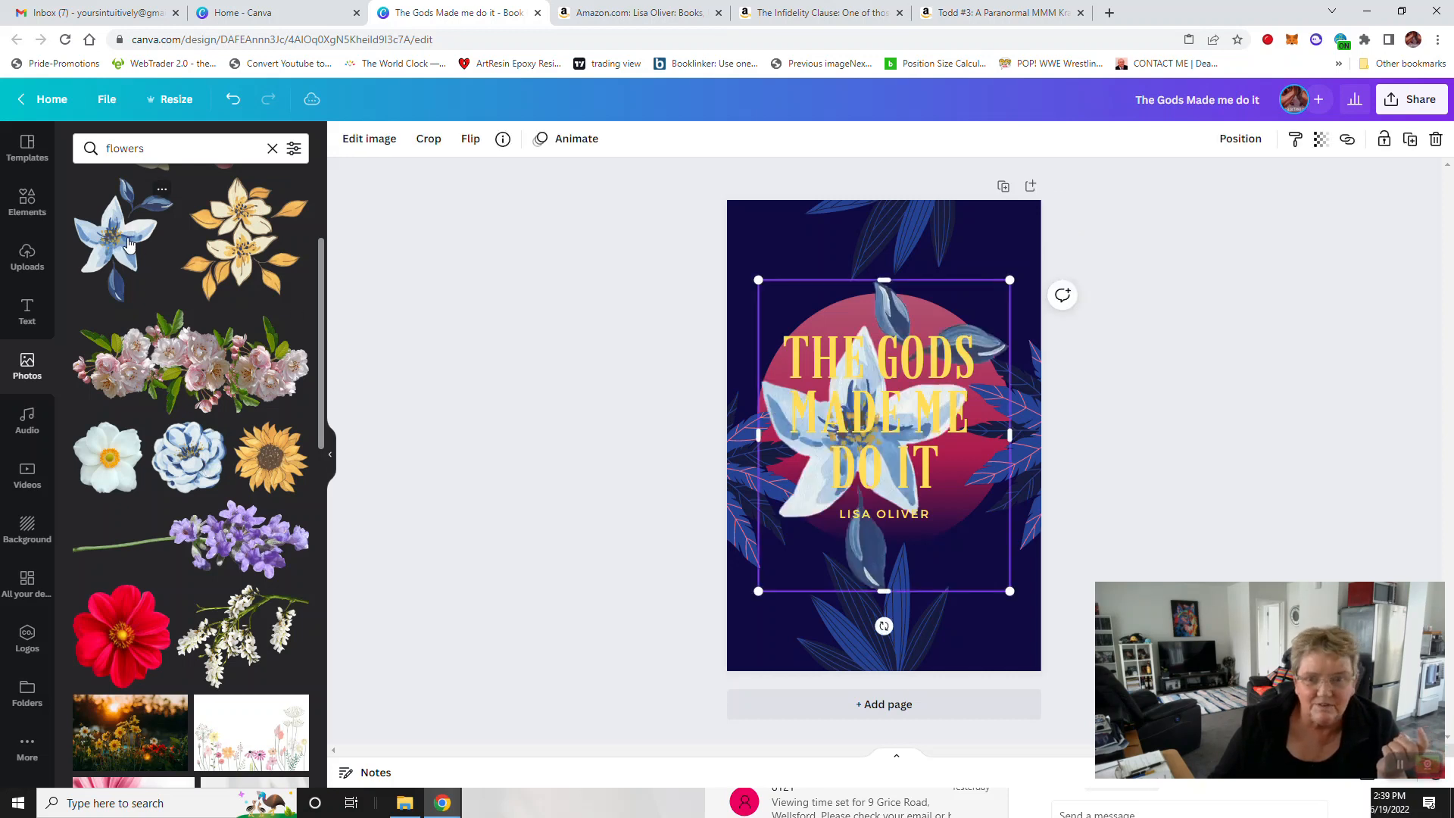
pyautogui.moveTo(1010, 591); pyautogui.dragTo(870, 429)
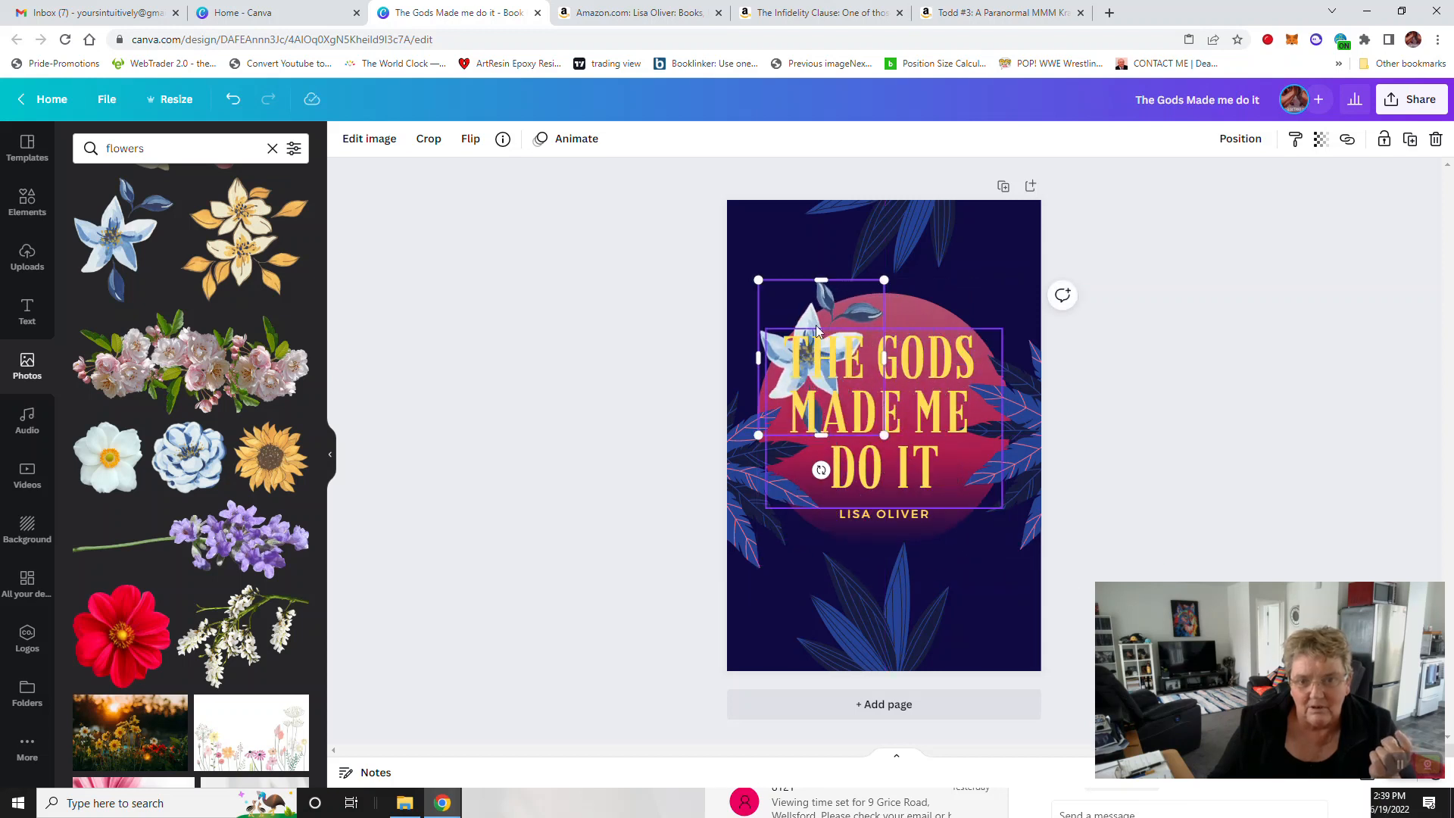
pyautogui.moveTo(814, 303); pyautogui.dragTo(782, 213)
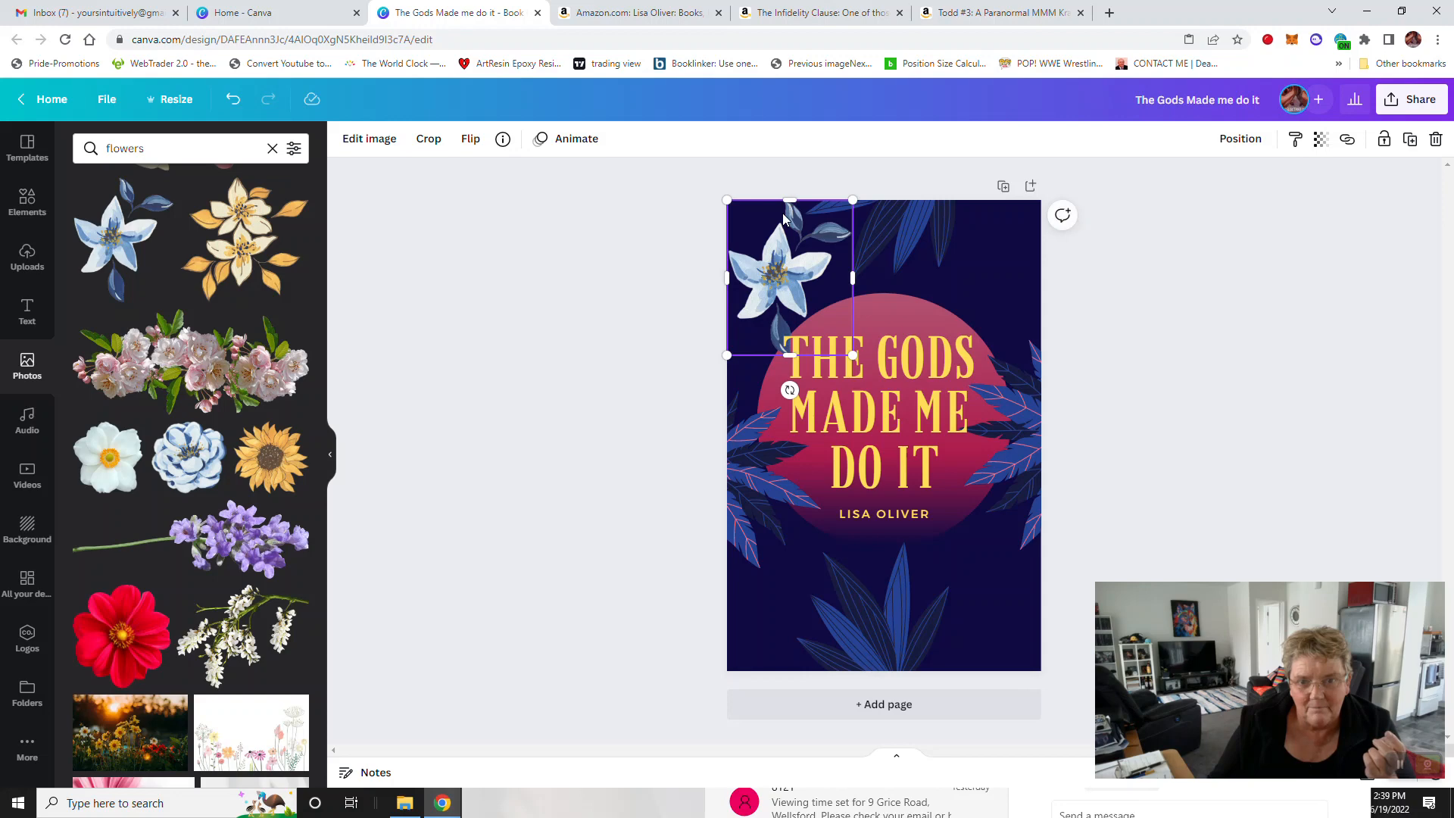
# Step: Duplicate the blue and white flower and place the copy in the cover's lower-right corner
pyautogui.rightClick(790, 282)
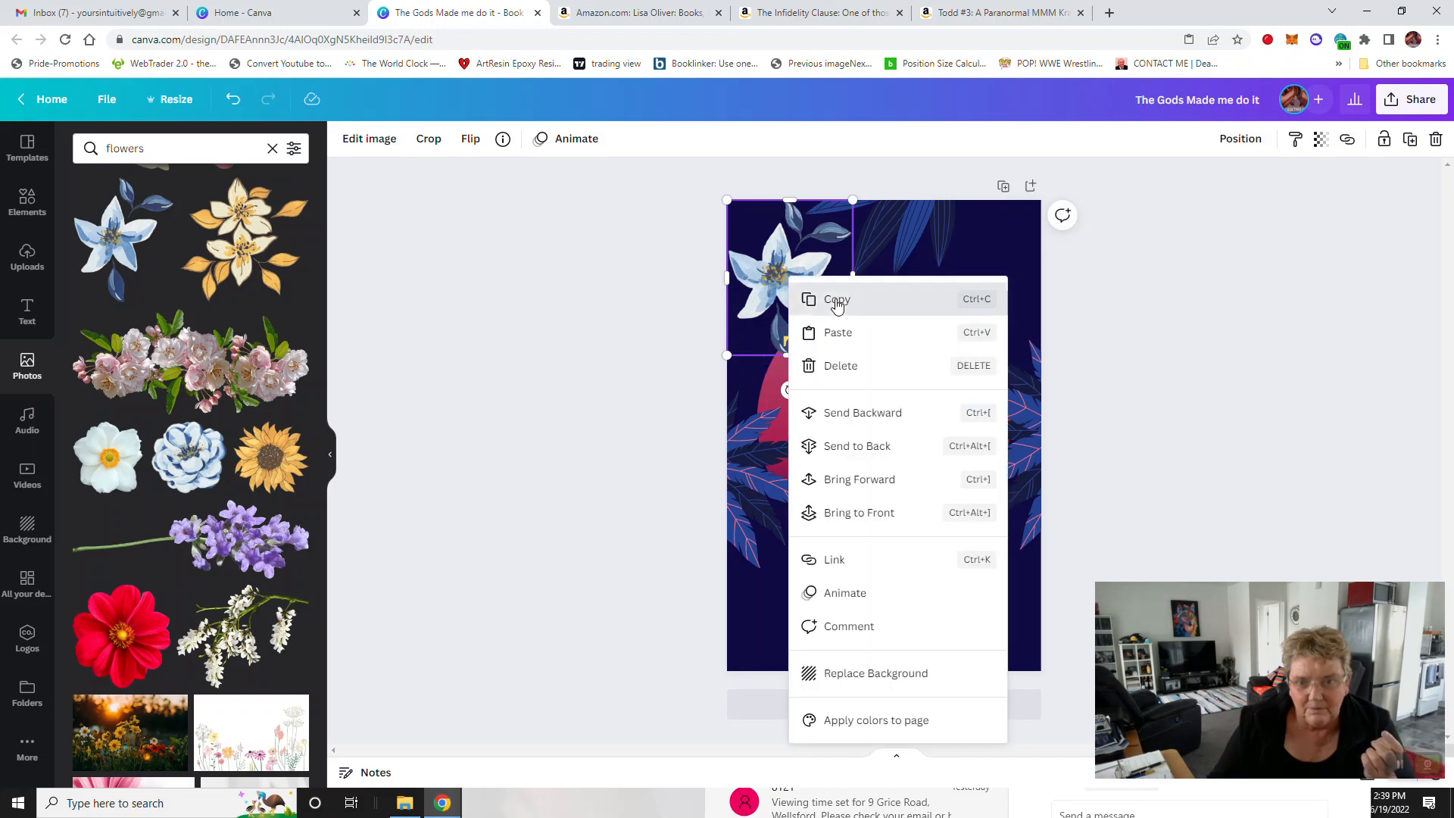
pyautogui.click(808, 298)
pyautogui.rightClick(785, 282)
pyautogui.click(841, 329)
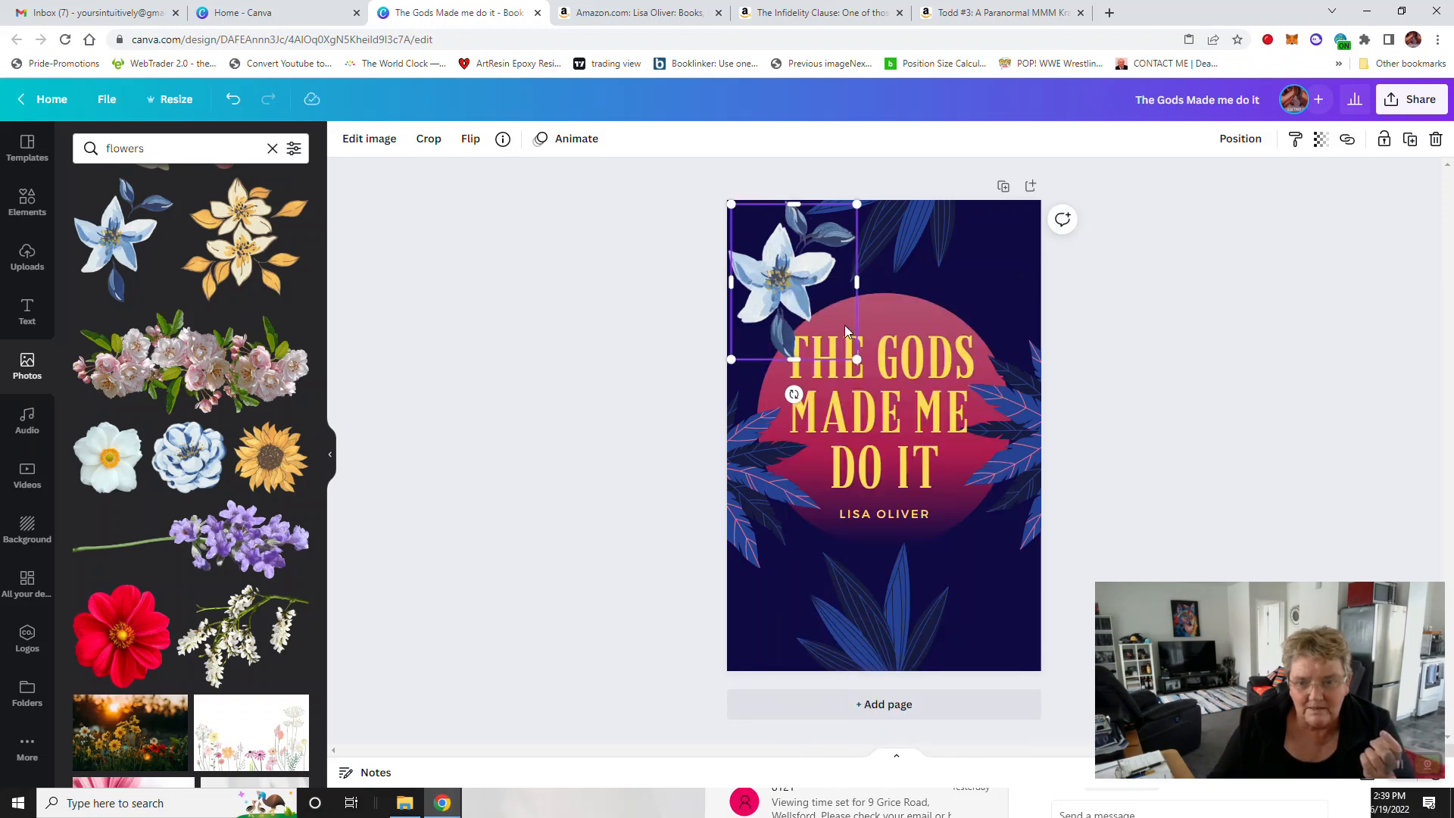
pyautogui.moveTo(782, 319); pyautogui.dragTo(962, 619)
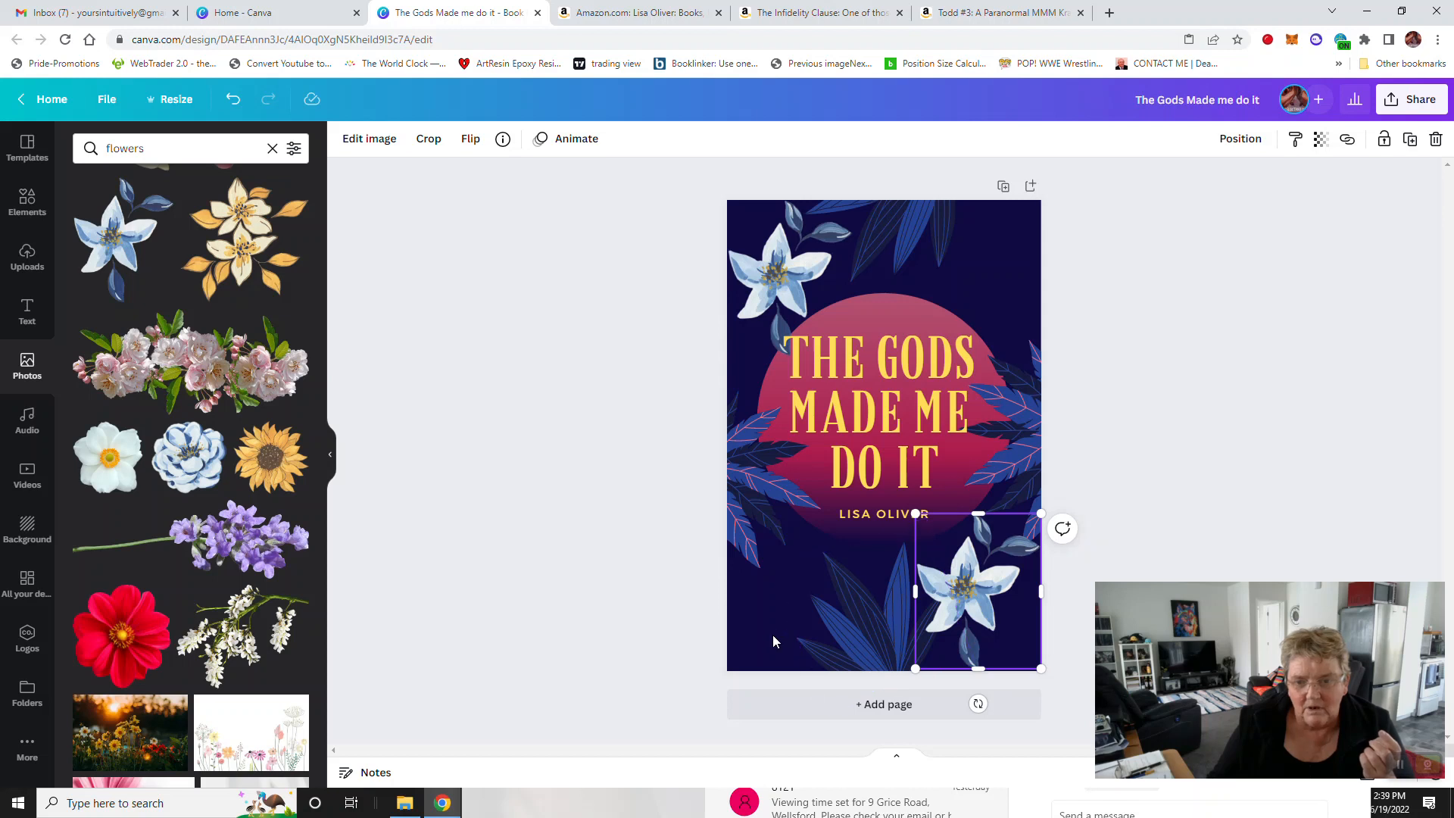
pyautogui.click(611, 578)
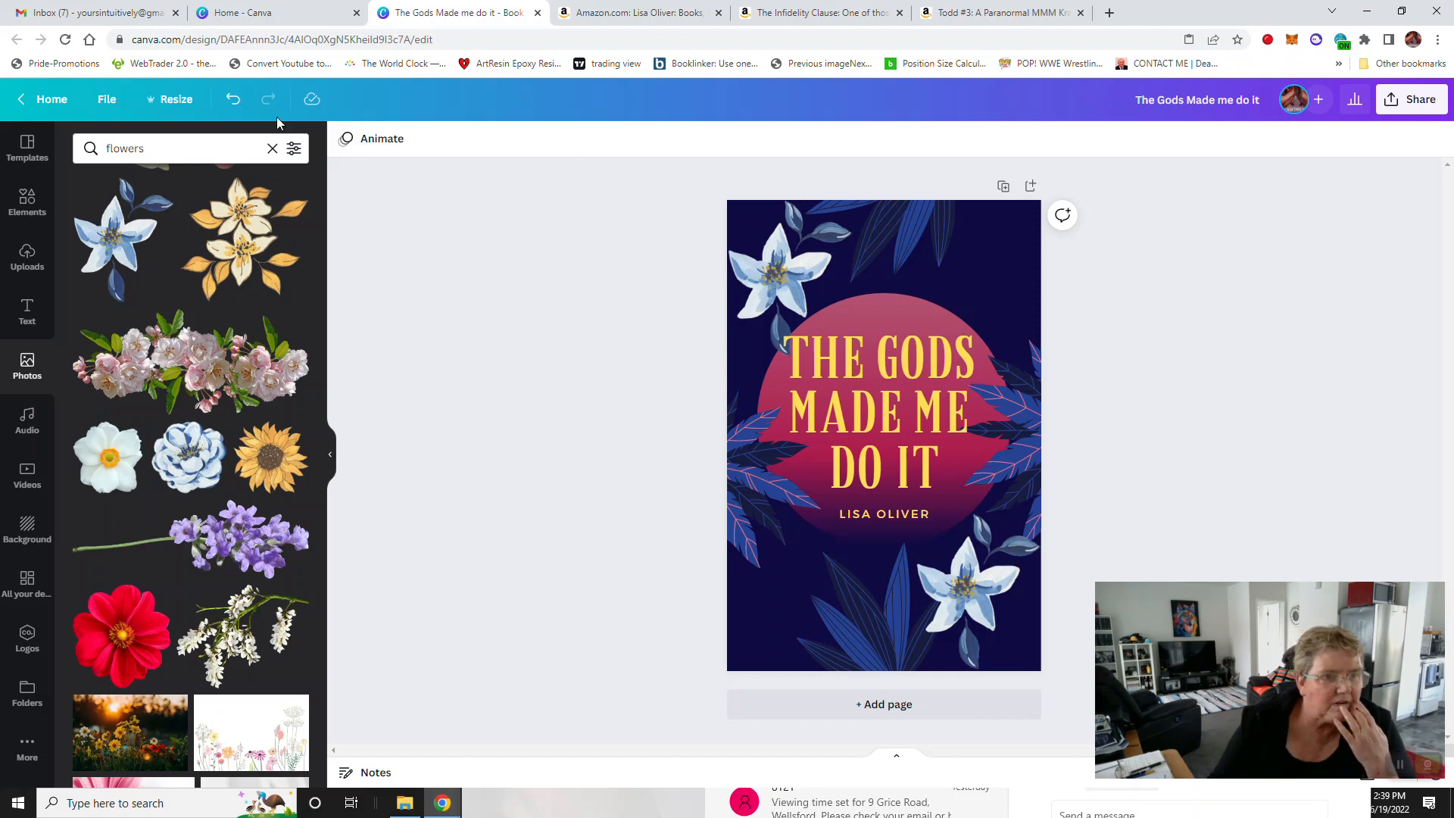
# Step: Search the photo library for "lightning bolt illustration" and look through the images
pyautogui.moveTo(151, 147); pyautogui.dragTo(96, 144)
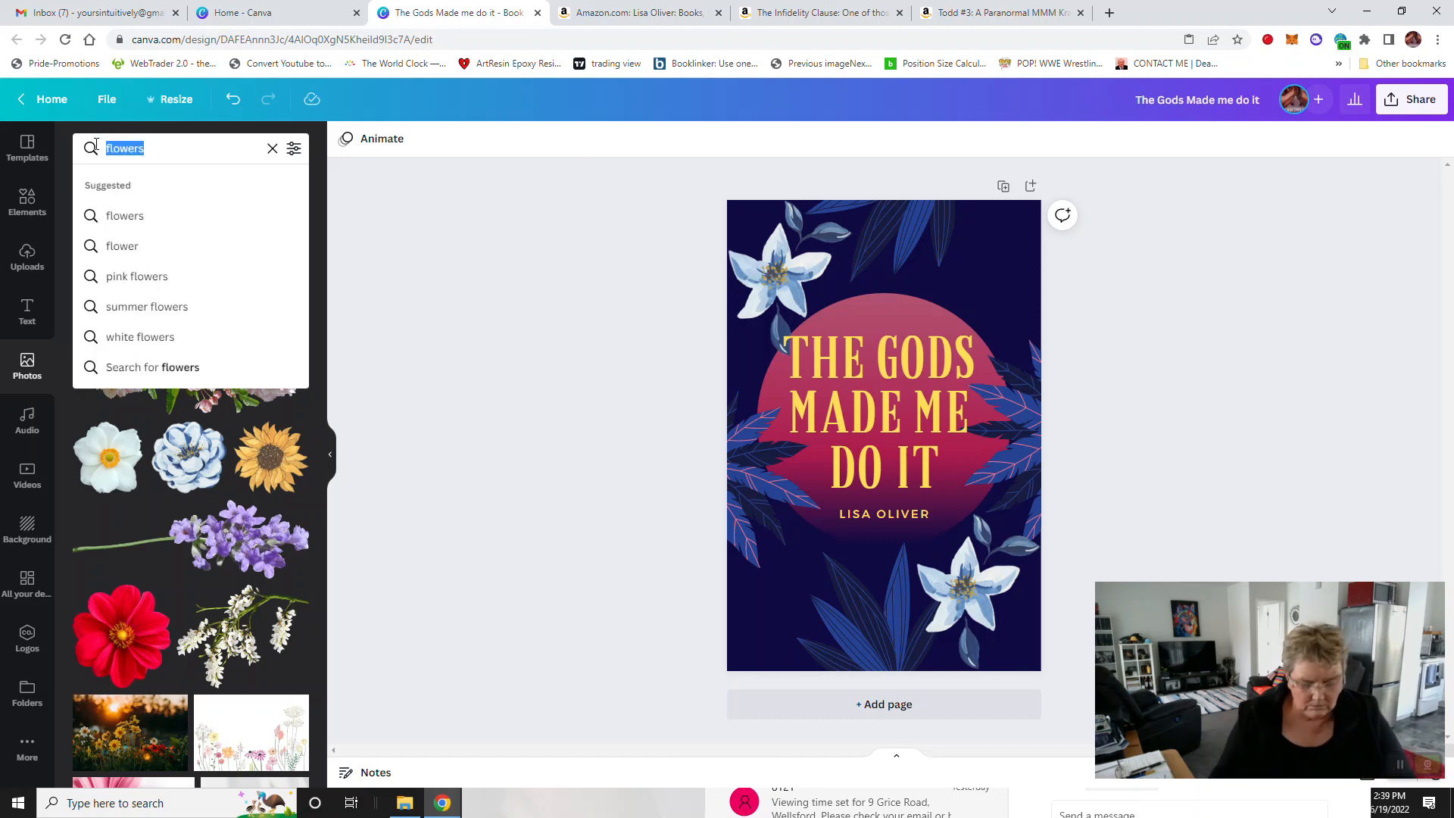
pyautogui.press('BackSpace')
pyautogui.write('lightning')
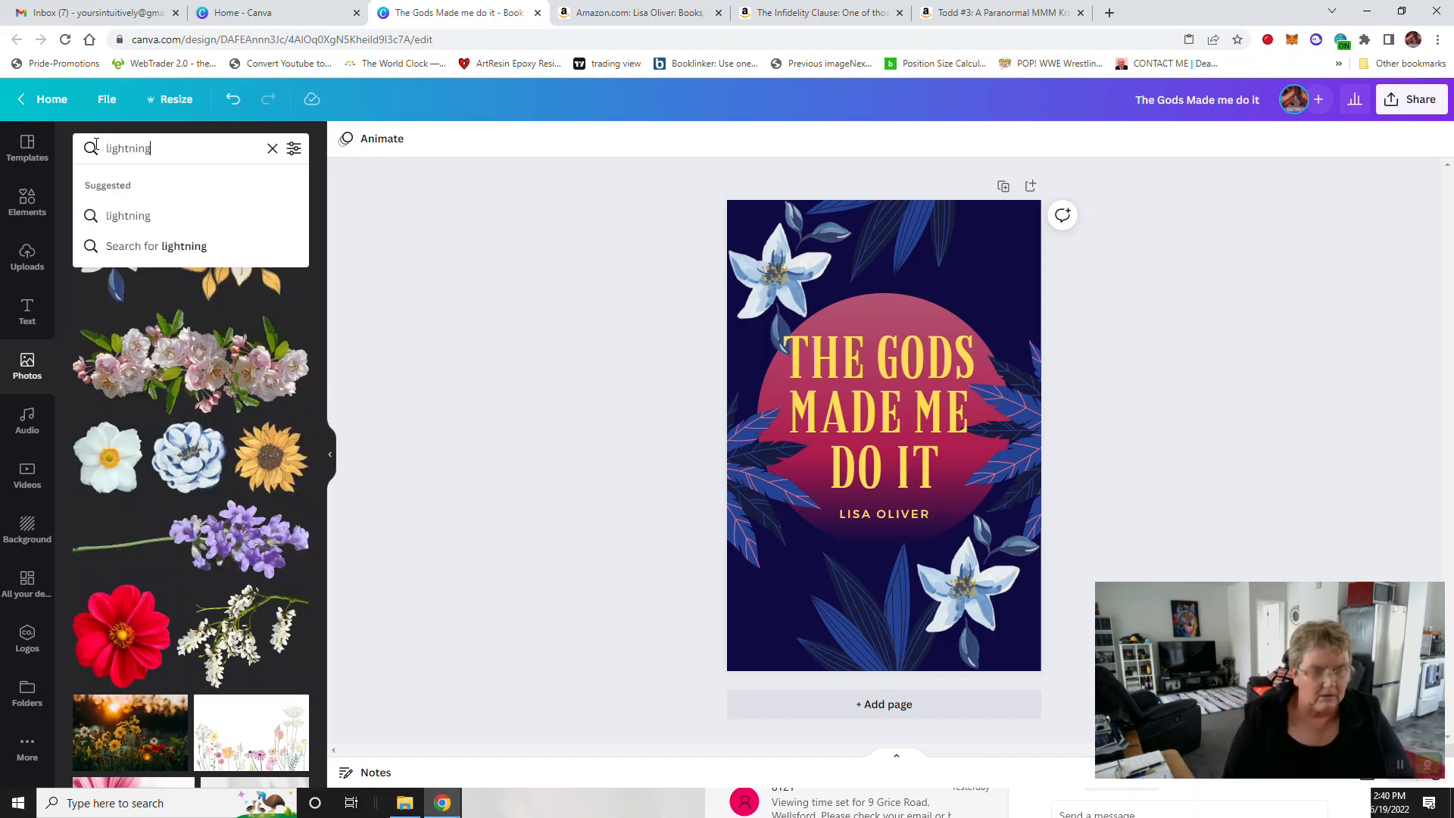
pyautogui.write(' bol')
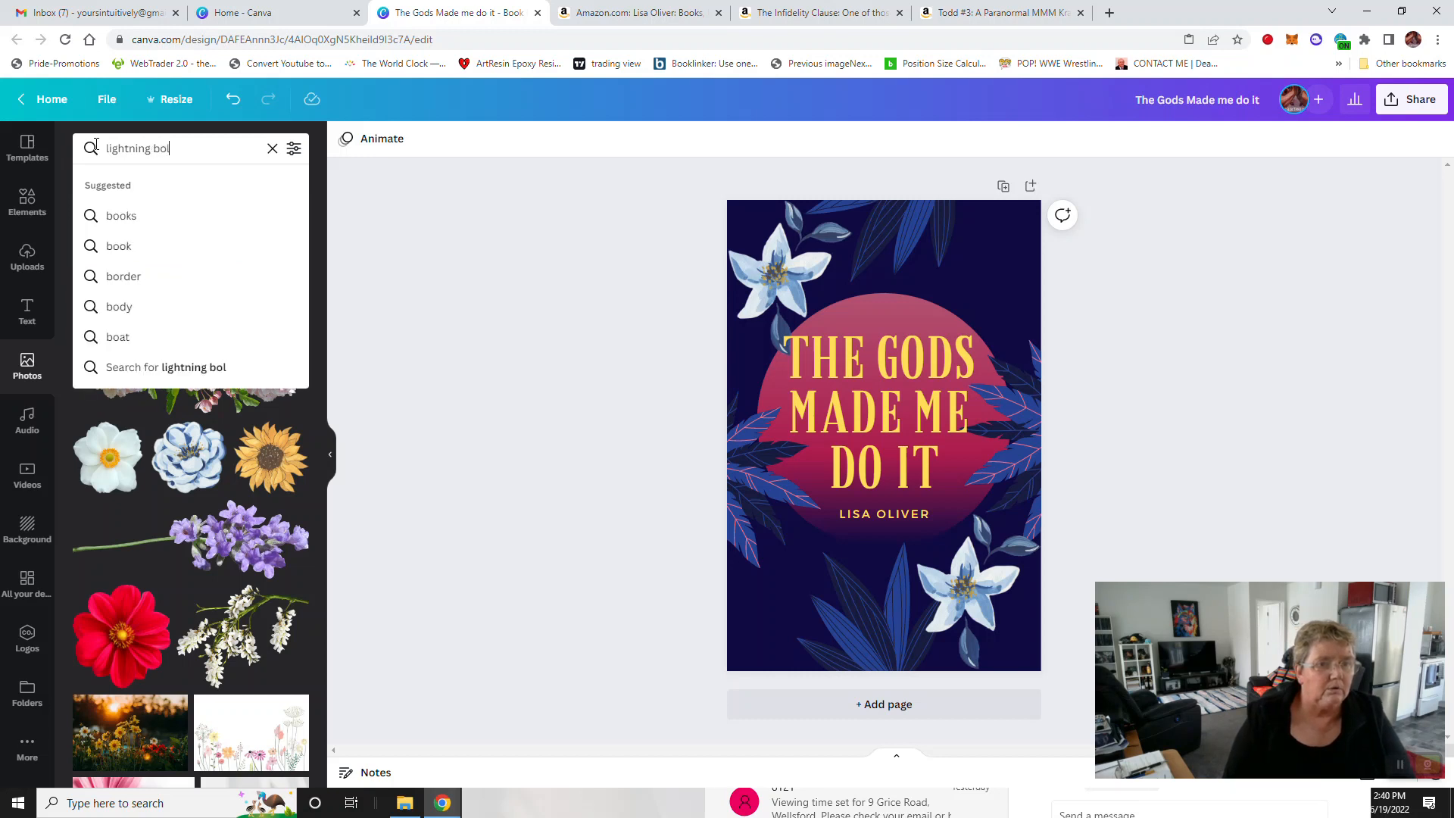
pyautogui.write('t illustration')
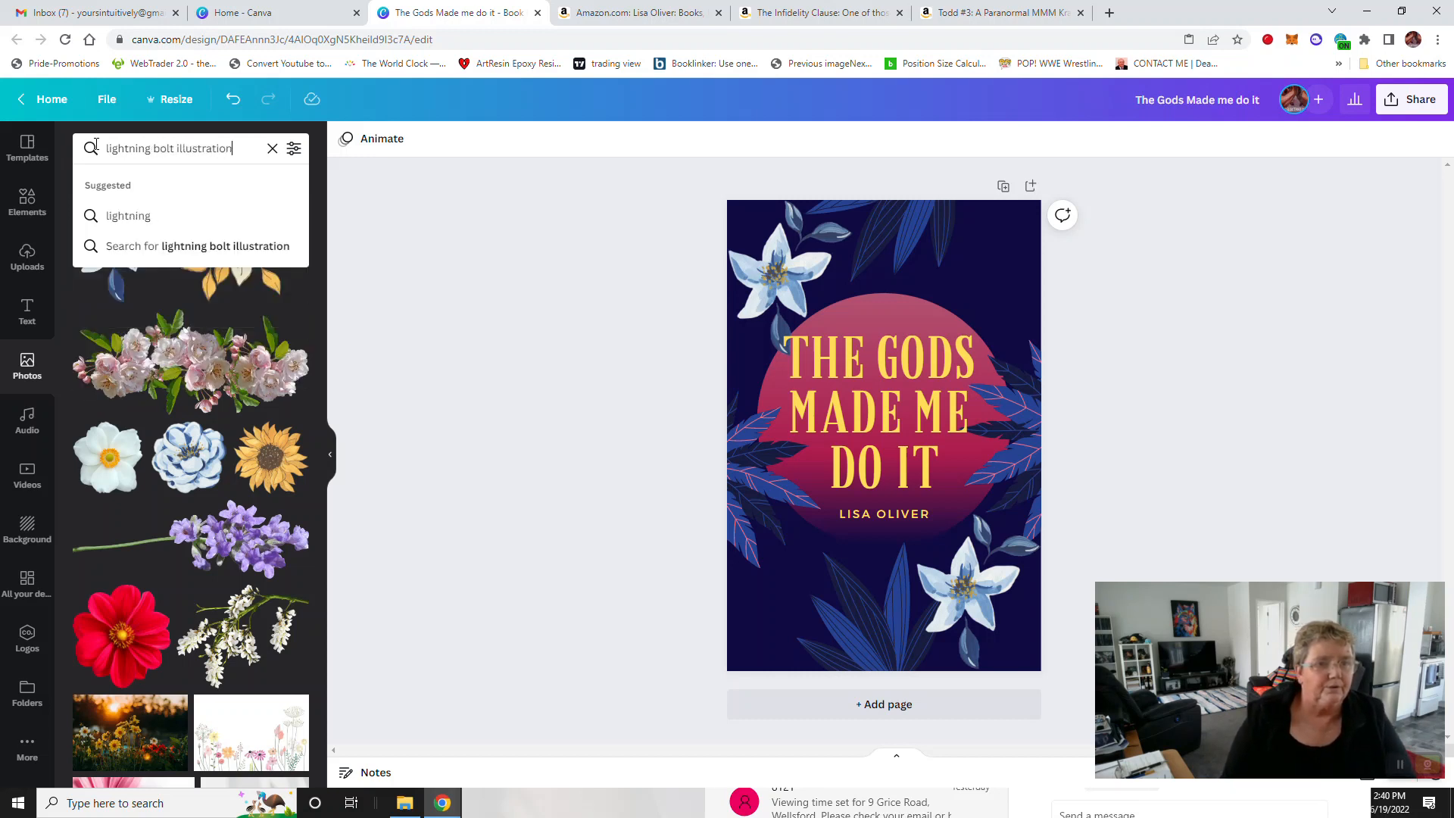
pyautogui.press('Return')
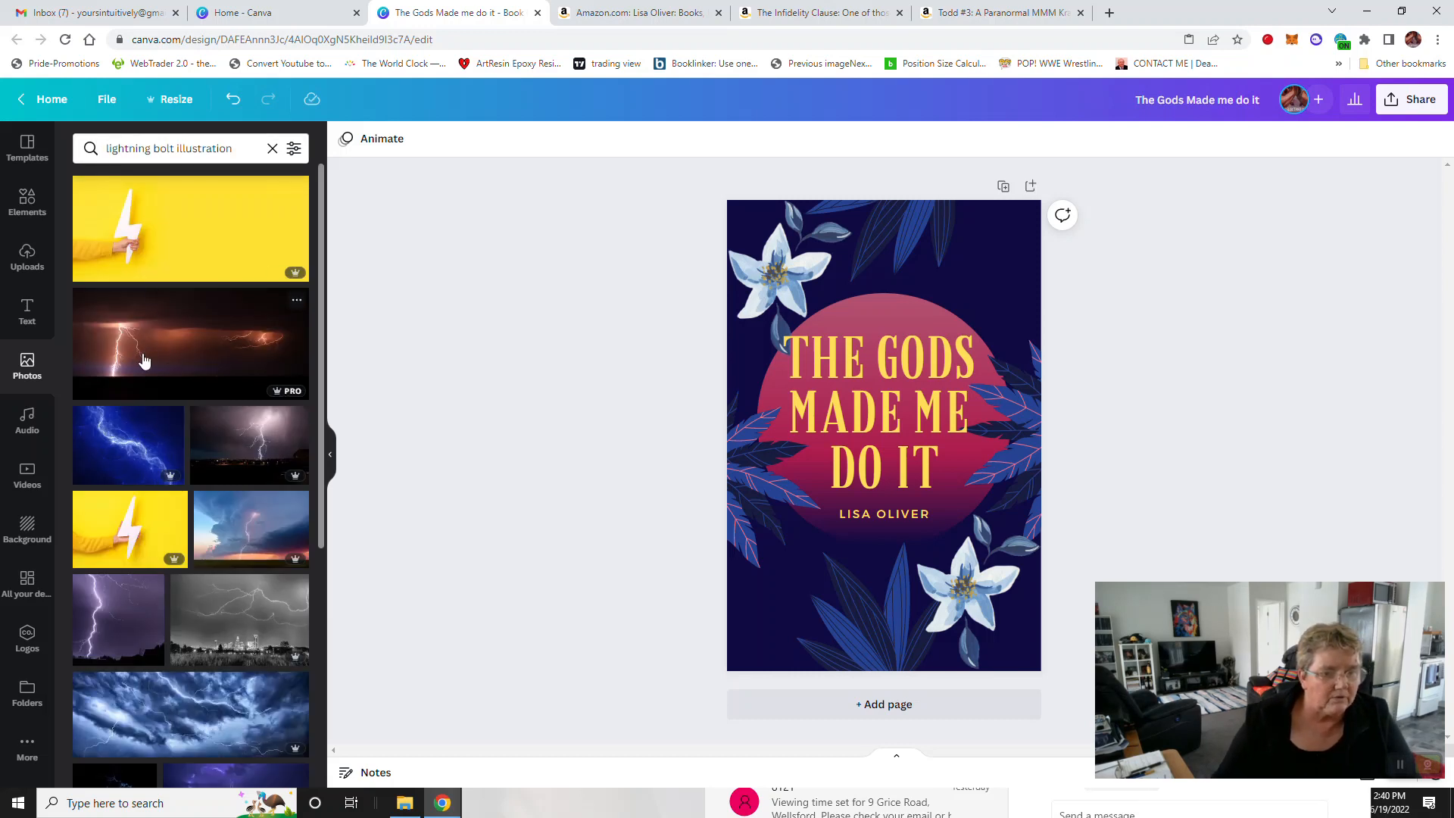
pyautogui.scroll(-6, 144, 359)
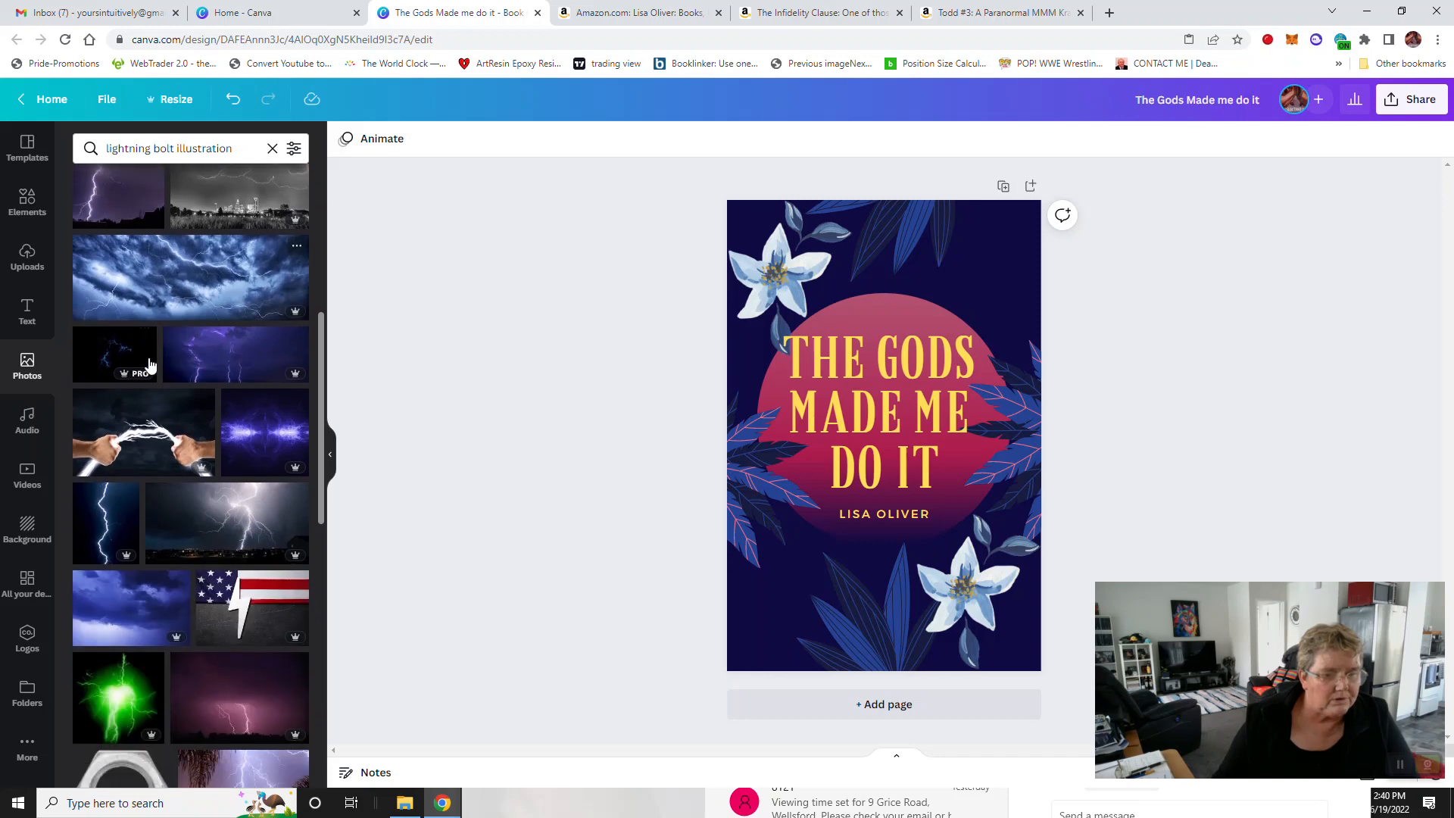
pyautogui.scroll(-8, 150, 365)
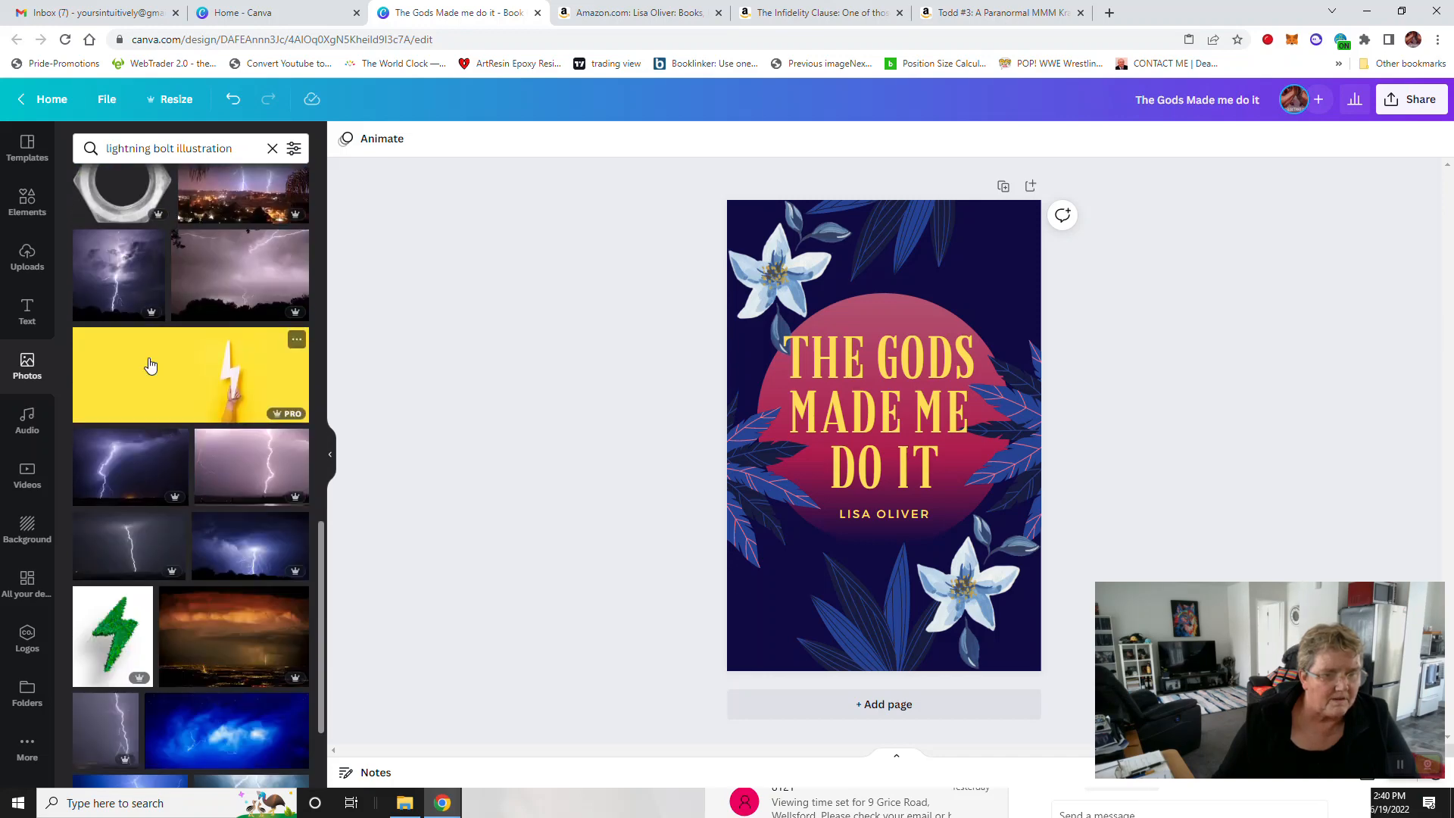
pyautogui.scroll(-2, 150, 365)
pyautogui.scroll(15, 148, 361)
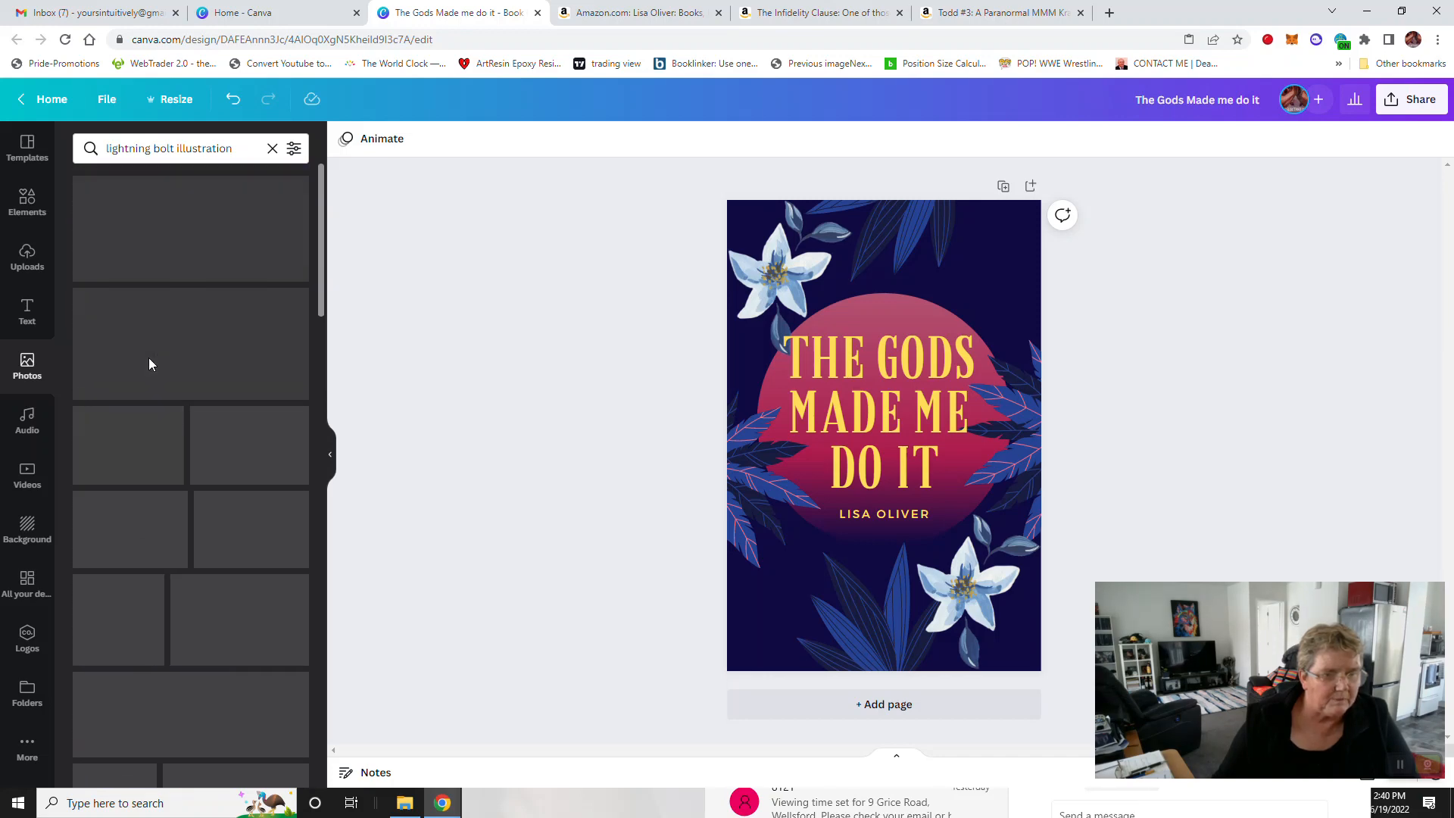
# Step: Search the photo library for "cartoon light ray" and look through the images for artwork that suits the title
pyautogui.click(232, 148)
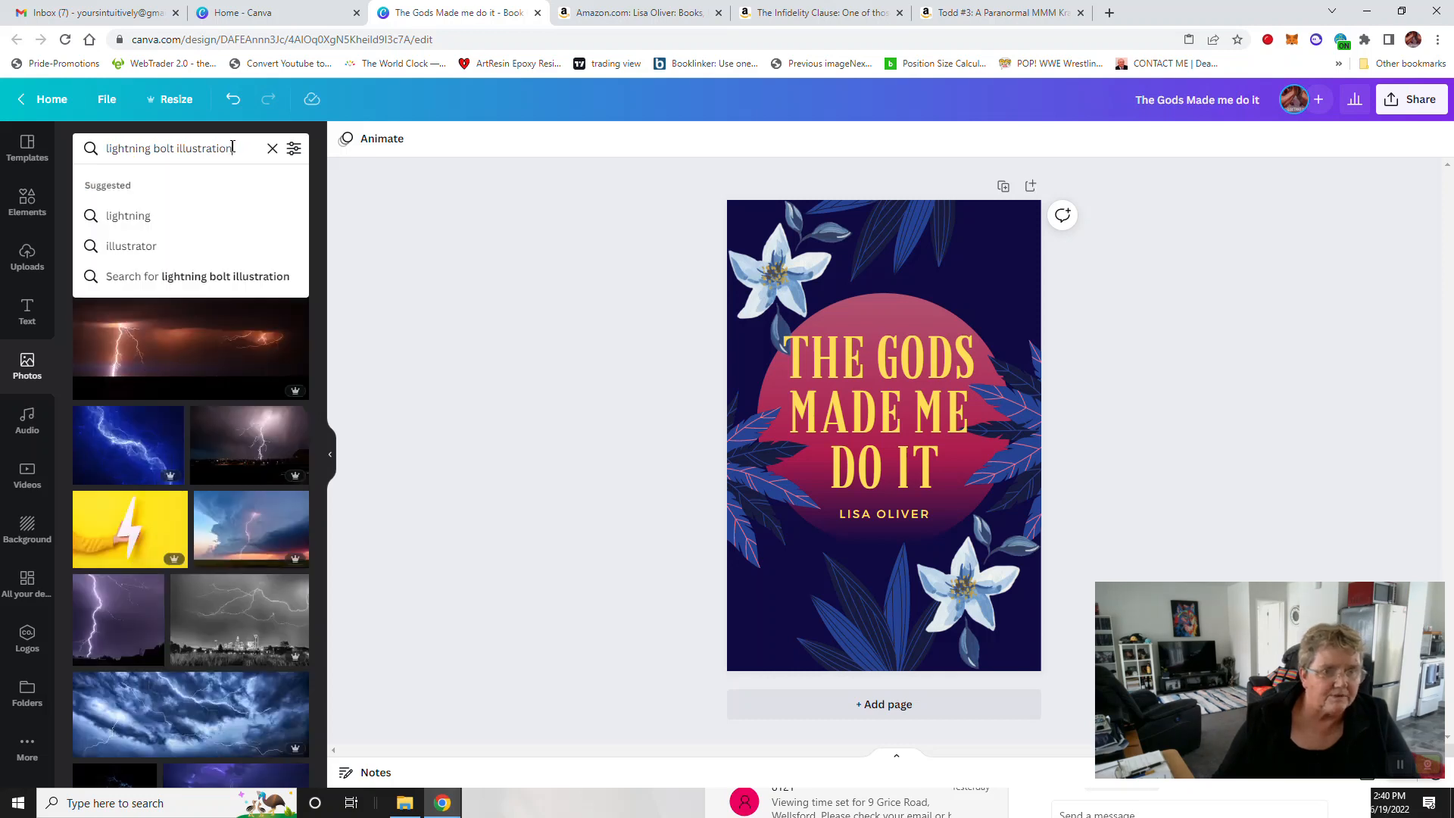
pyautogui.moveTo(233, 147); pyautogui.dragTo(105, 148)
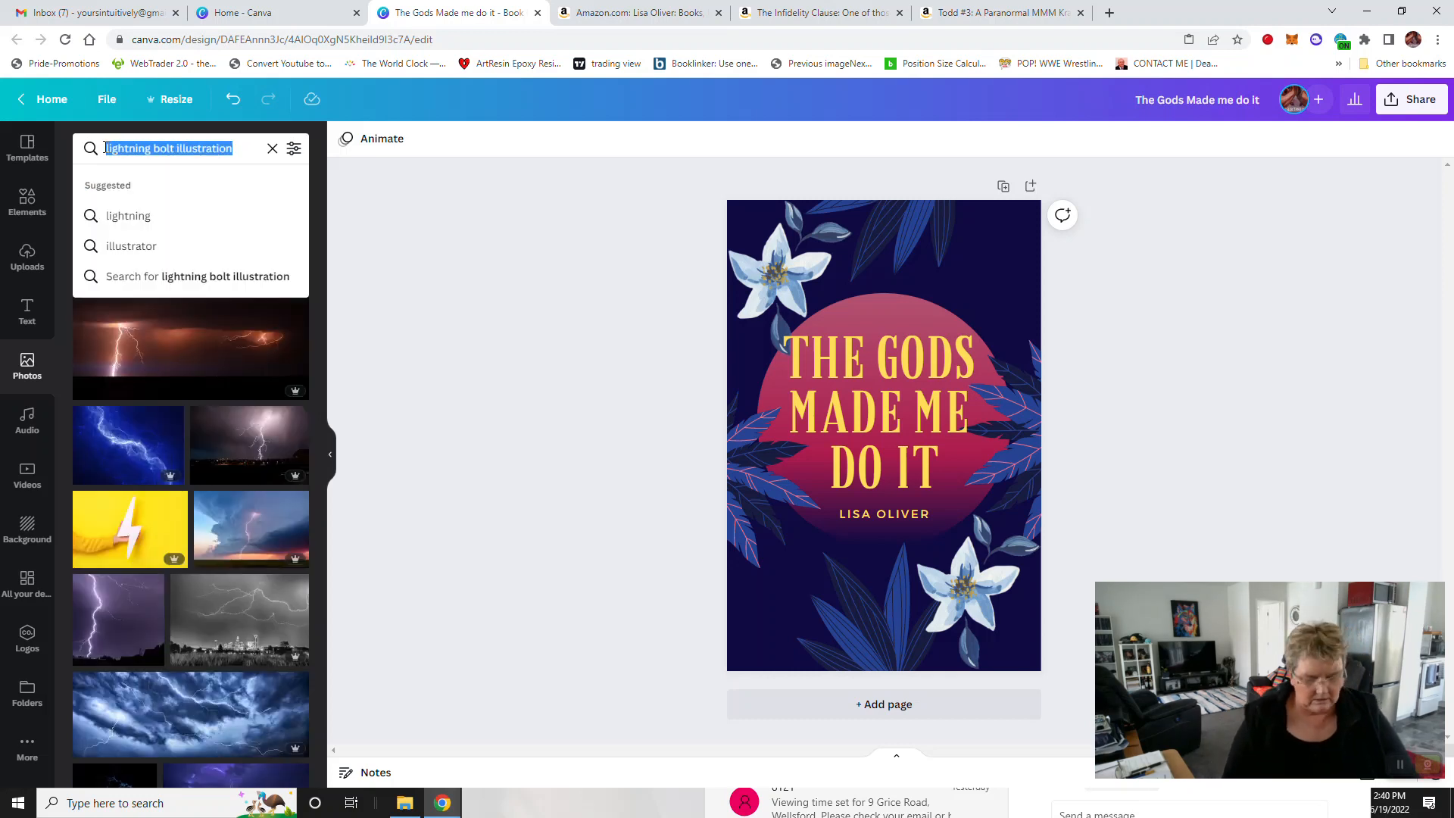
pyautogui.write('caret')
pyautogui.press('BackSpace')
pyautogui.press('BackSpace')
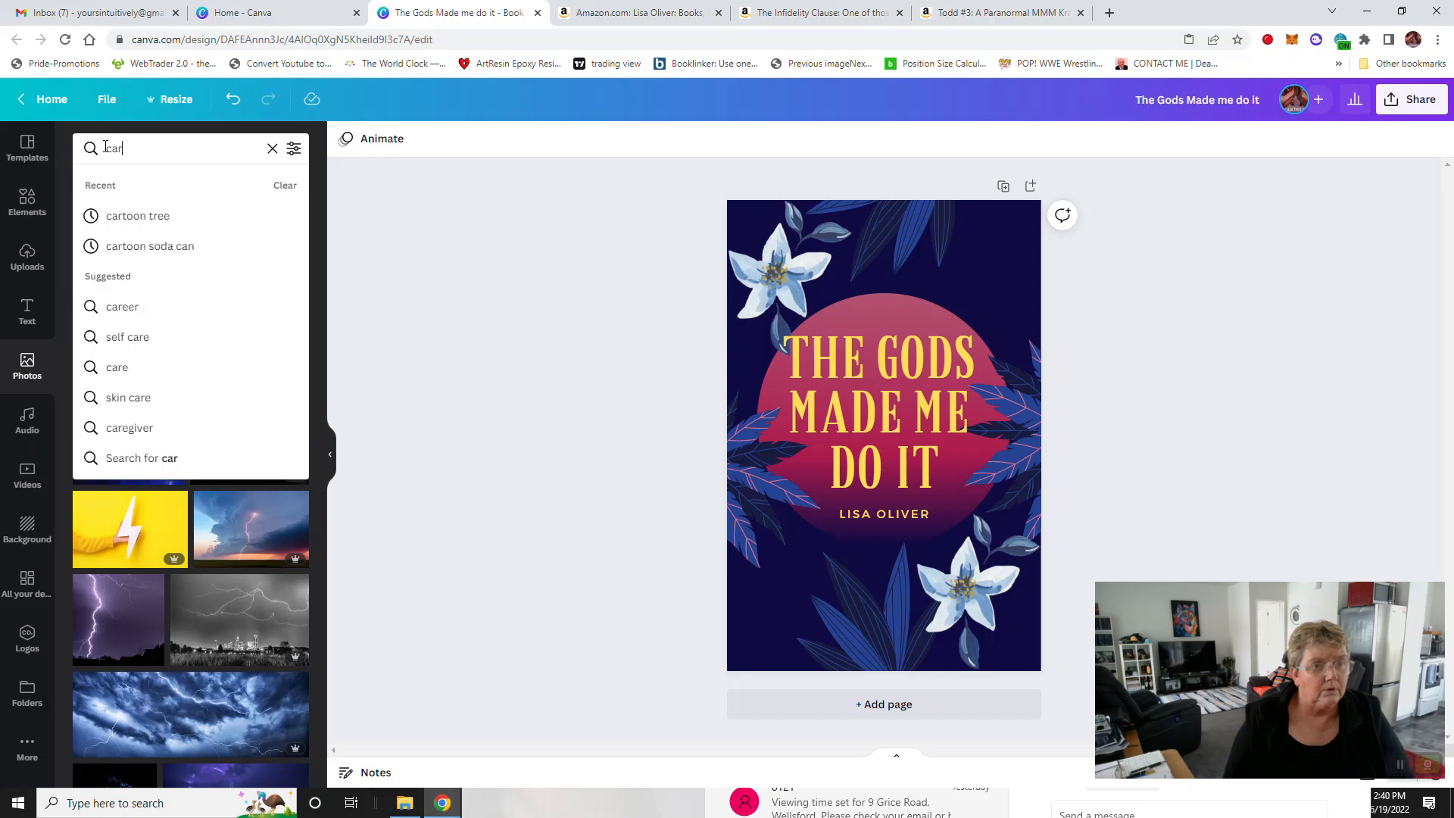
pyautogui.write('toon')
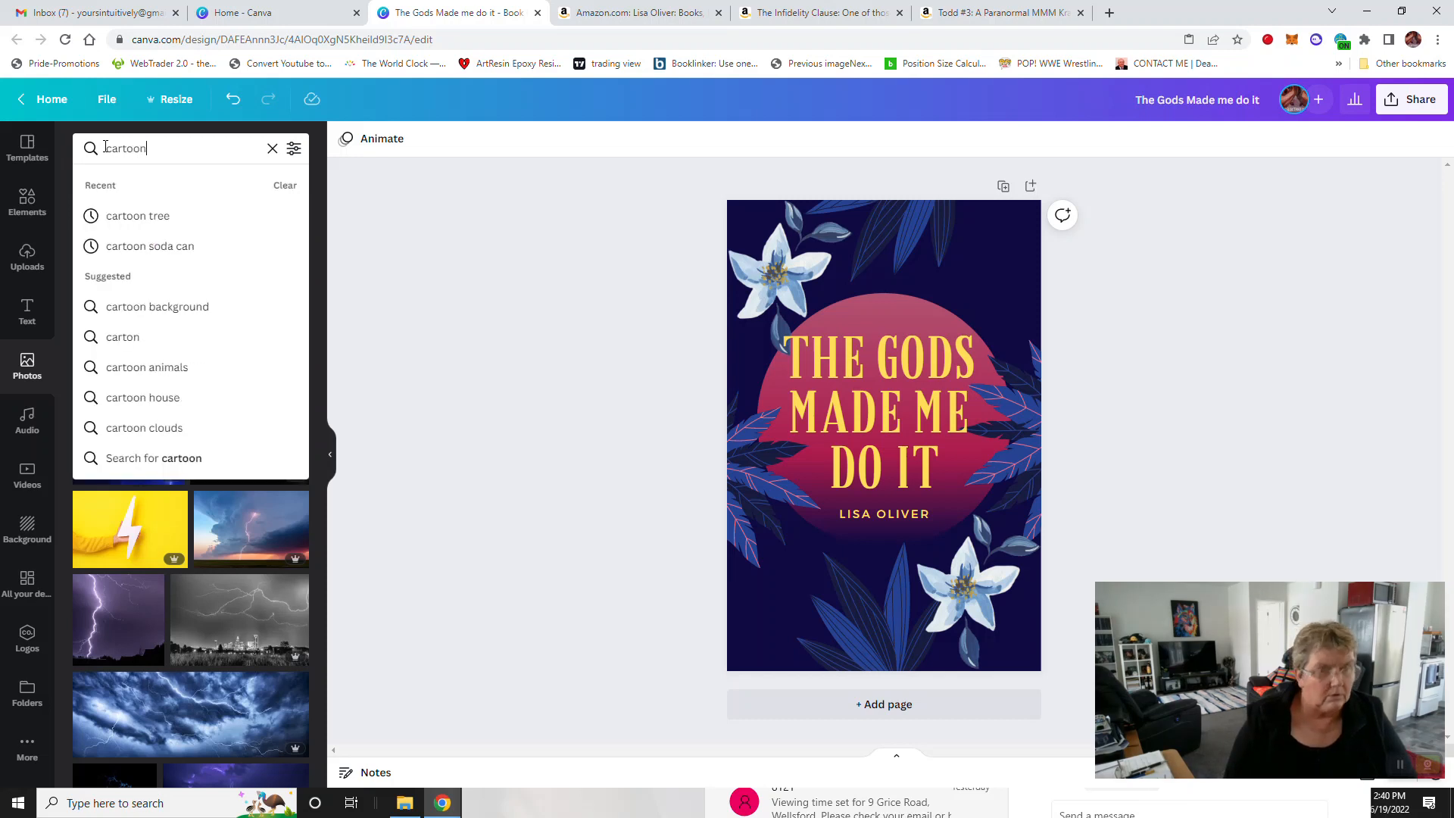
pyautogui.write(' light ray')
pyautogui.press('Return')
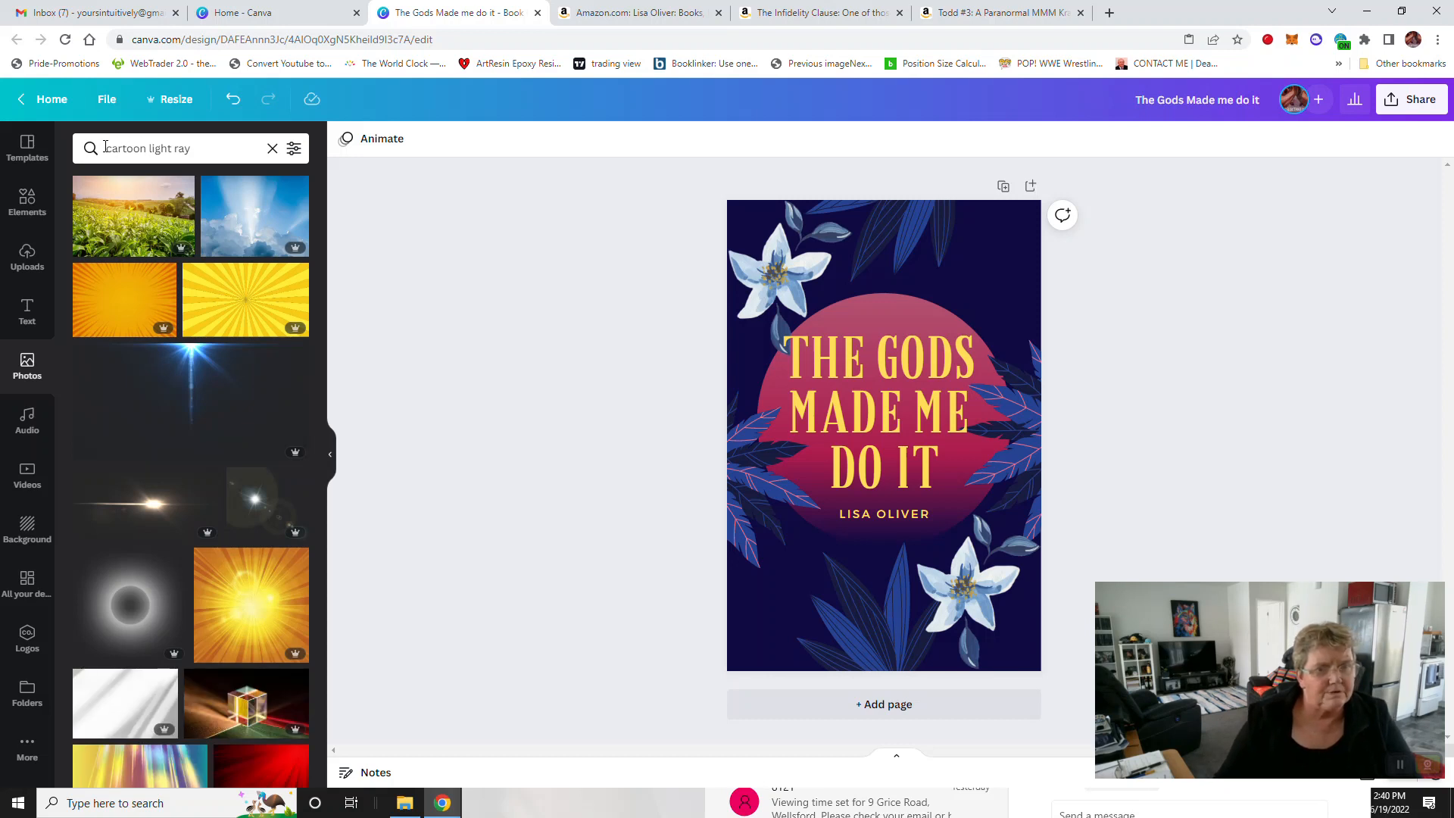
pyautogui.scroll(-7, 194, 375)
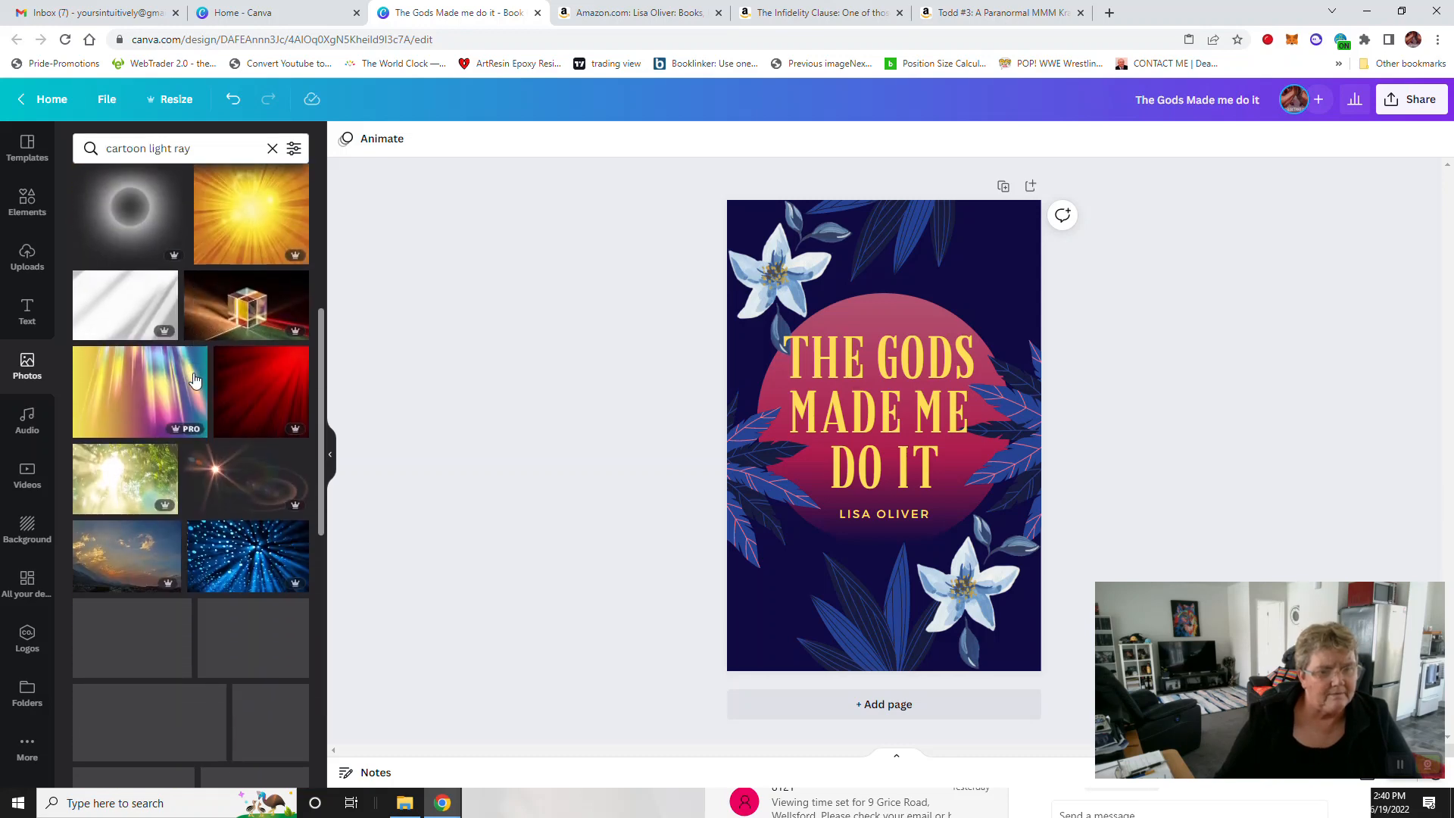
pyautogui.scroll(-2, 194, 375)
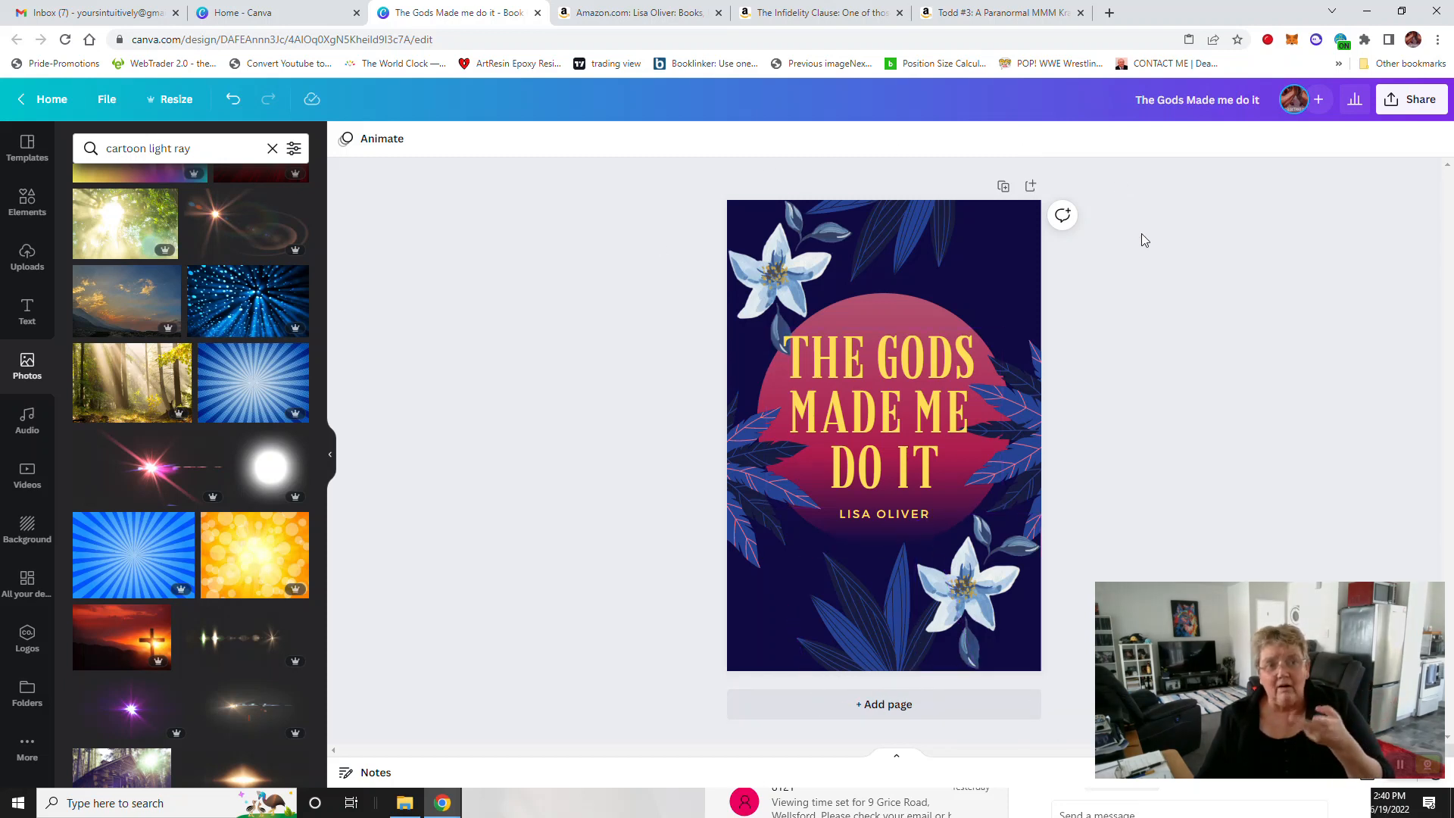
# Step: Download the cover as a JPG named "The Gods Made me do it" and view the saved image
pyautogui.click(105, 100)
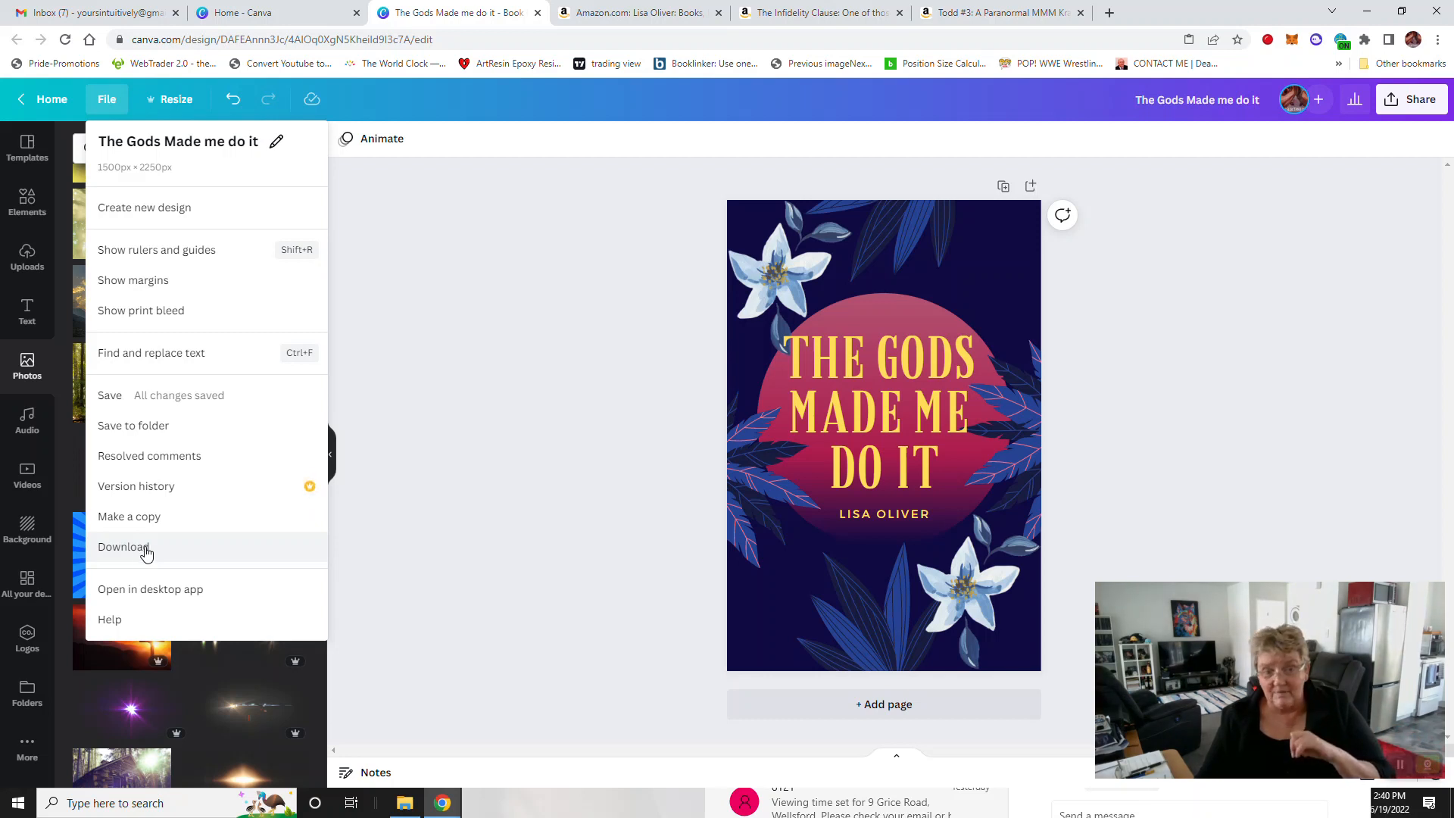
pyautogui.click(134, 547)
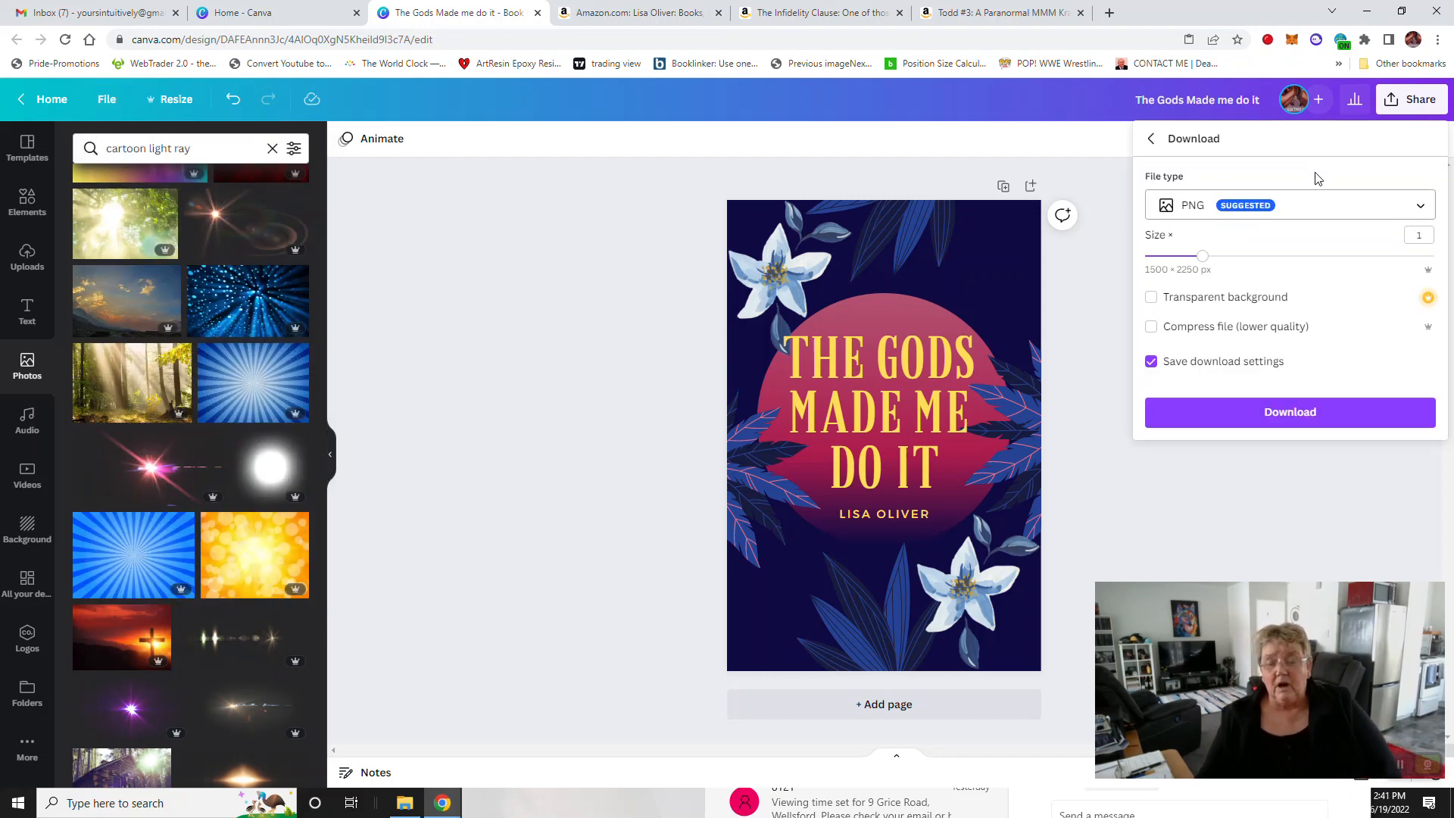
pyautogui.click(1418, 206)
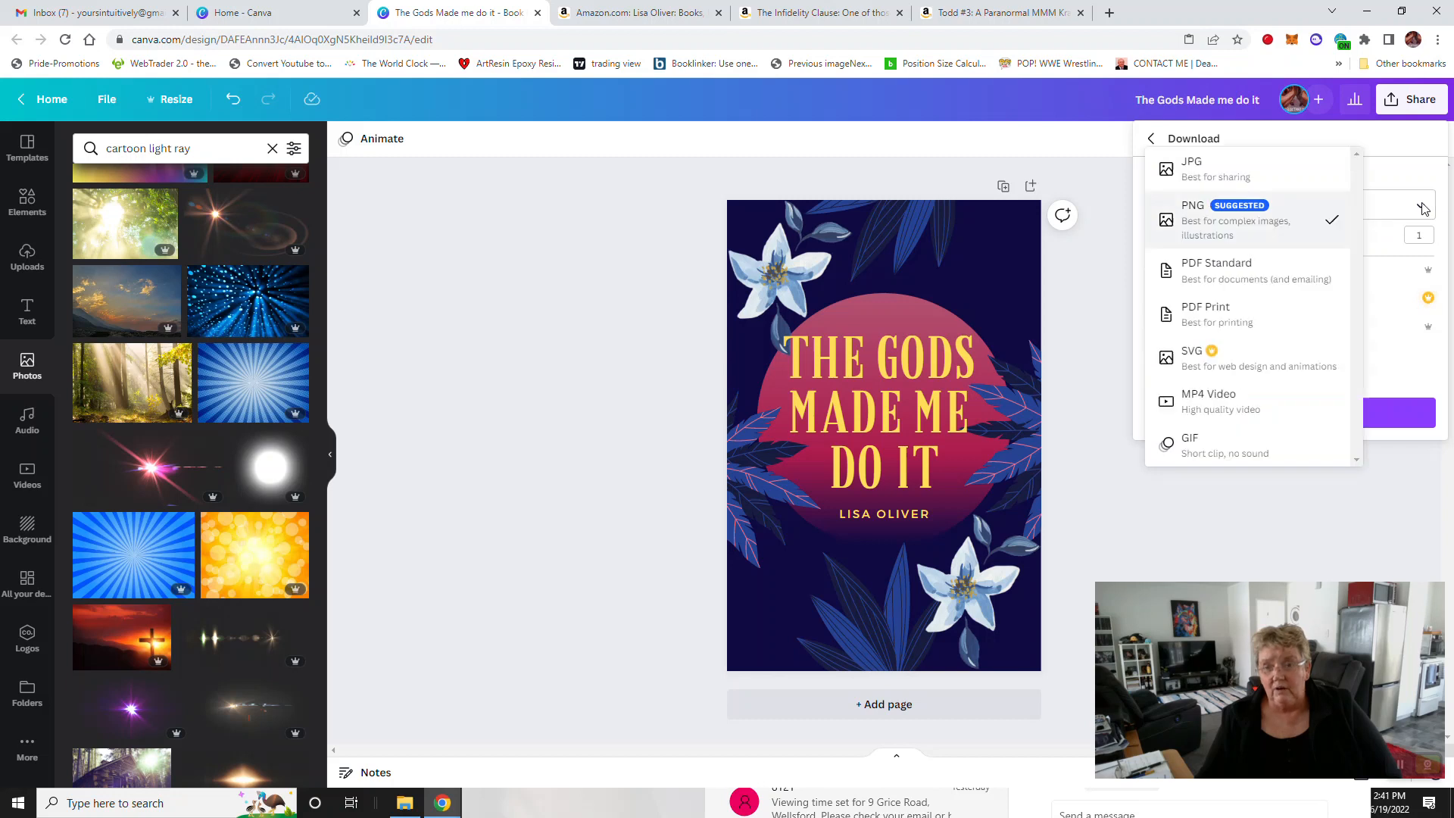
pyautogui.click(1251, 164)
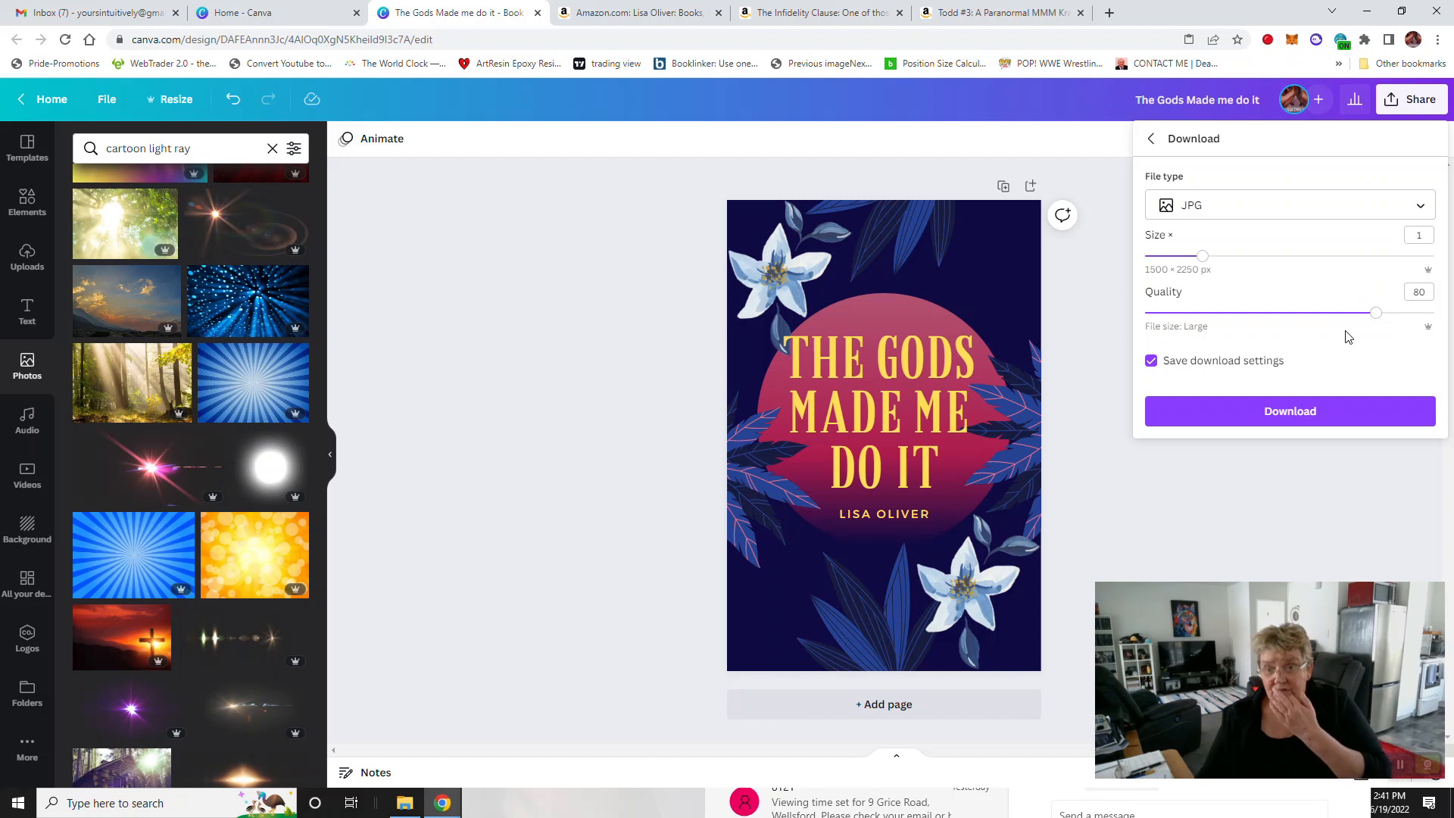
pyautogui.click(1306, 413)
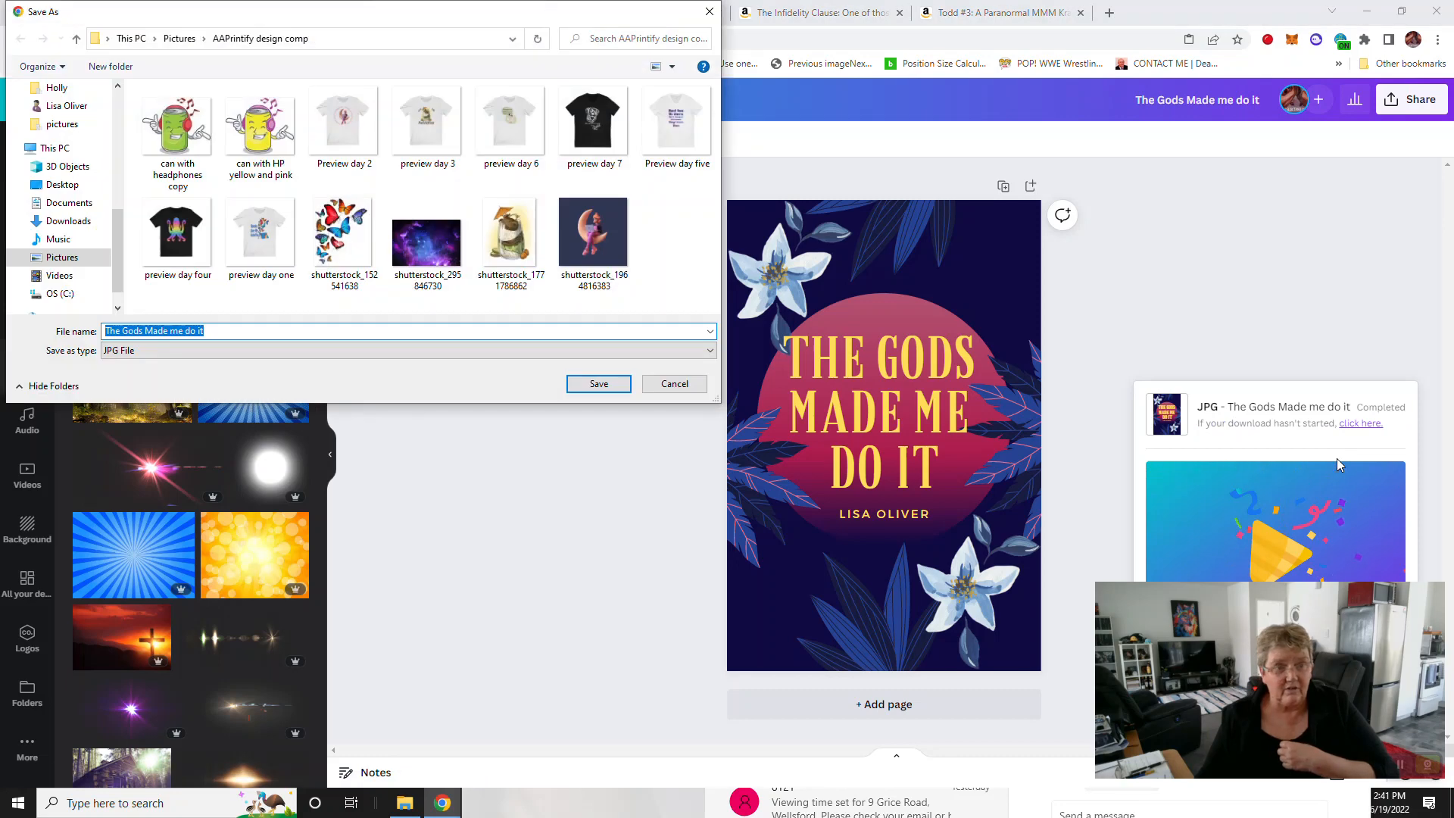
pyautogui.click(598, 383)
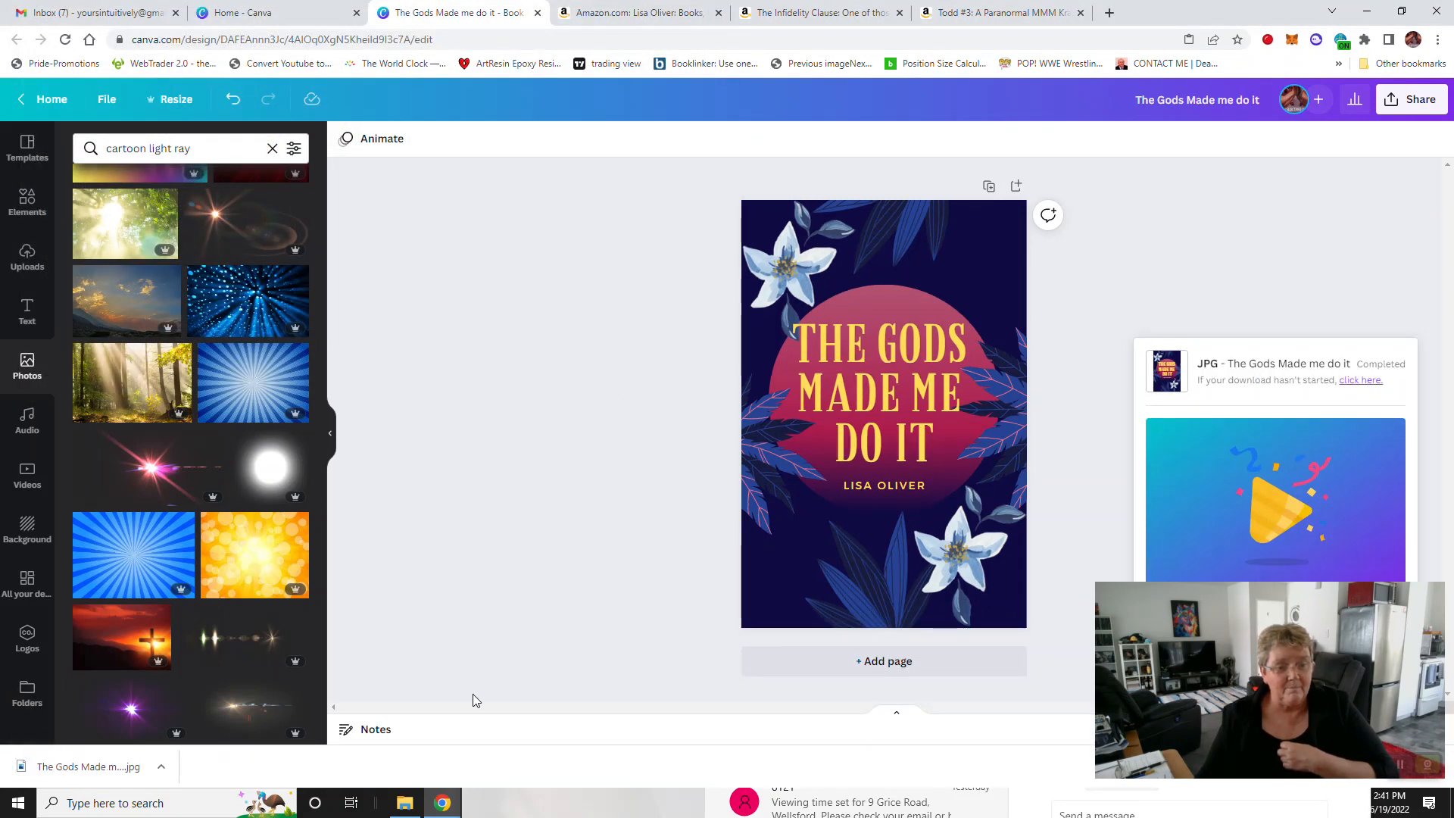
pyautogui.click(90, 768)
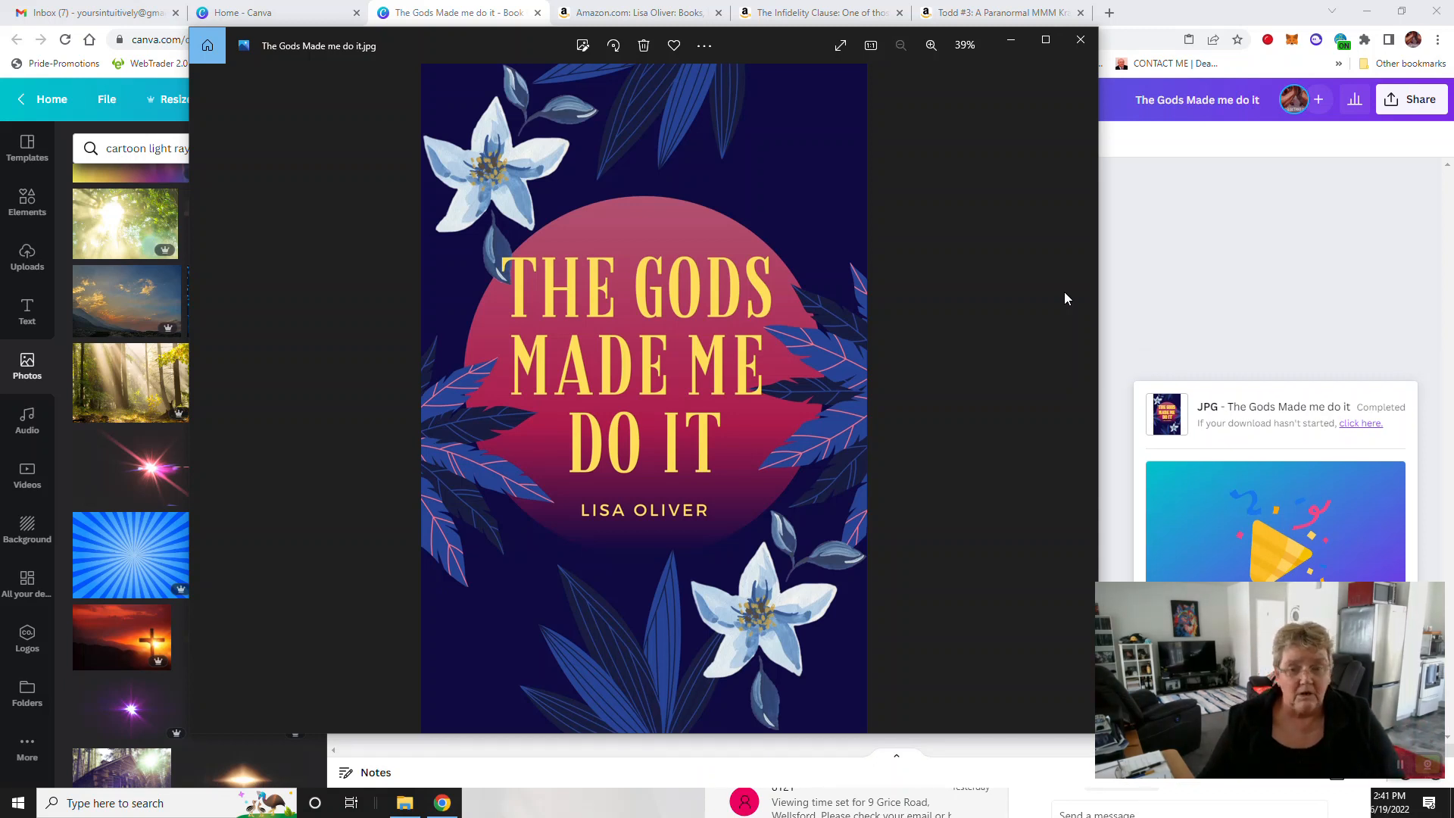
pyautogui.click(1080, 40)
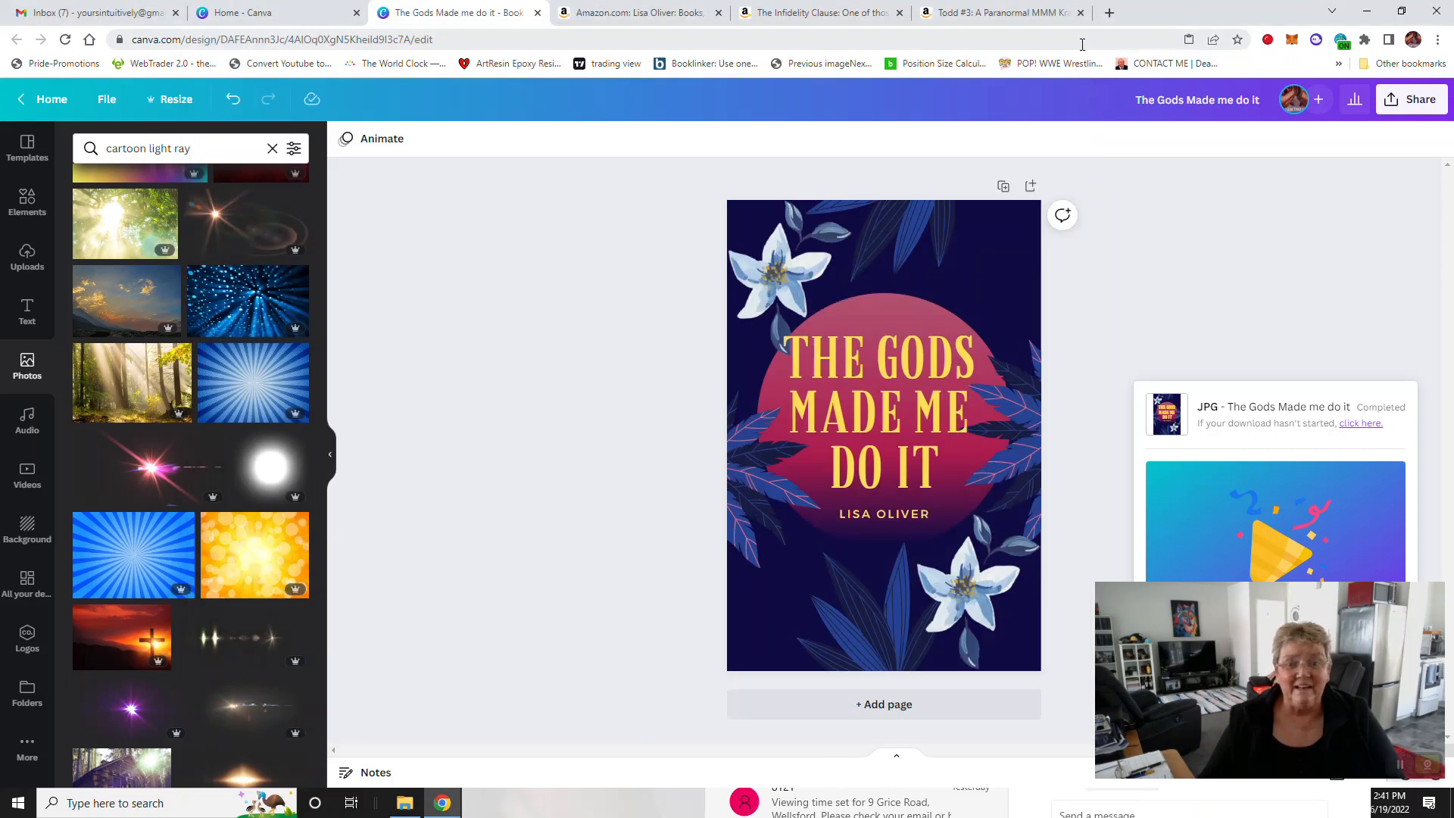
# Step: Add a second page to the design and search the photo library for "biker"
pyautogui.click(920, 701)
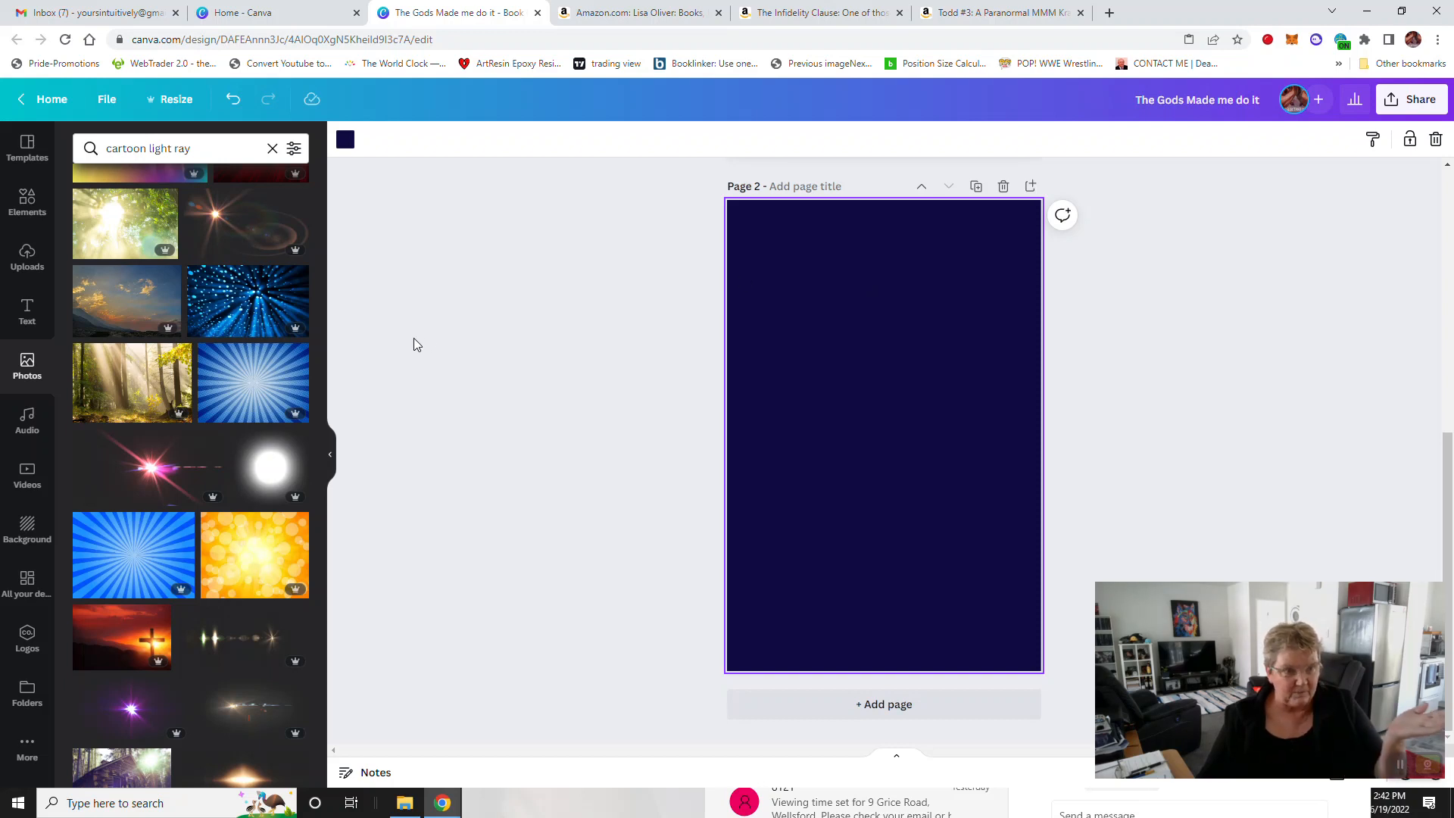
pyautogui.click(200, 148)
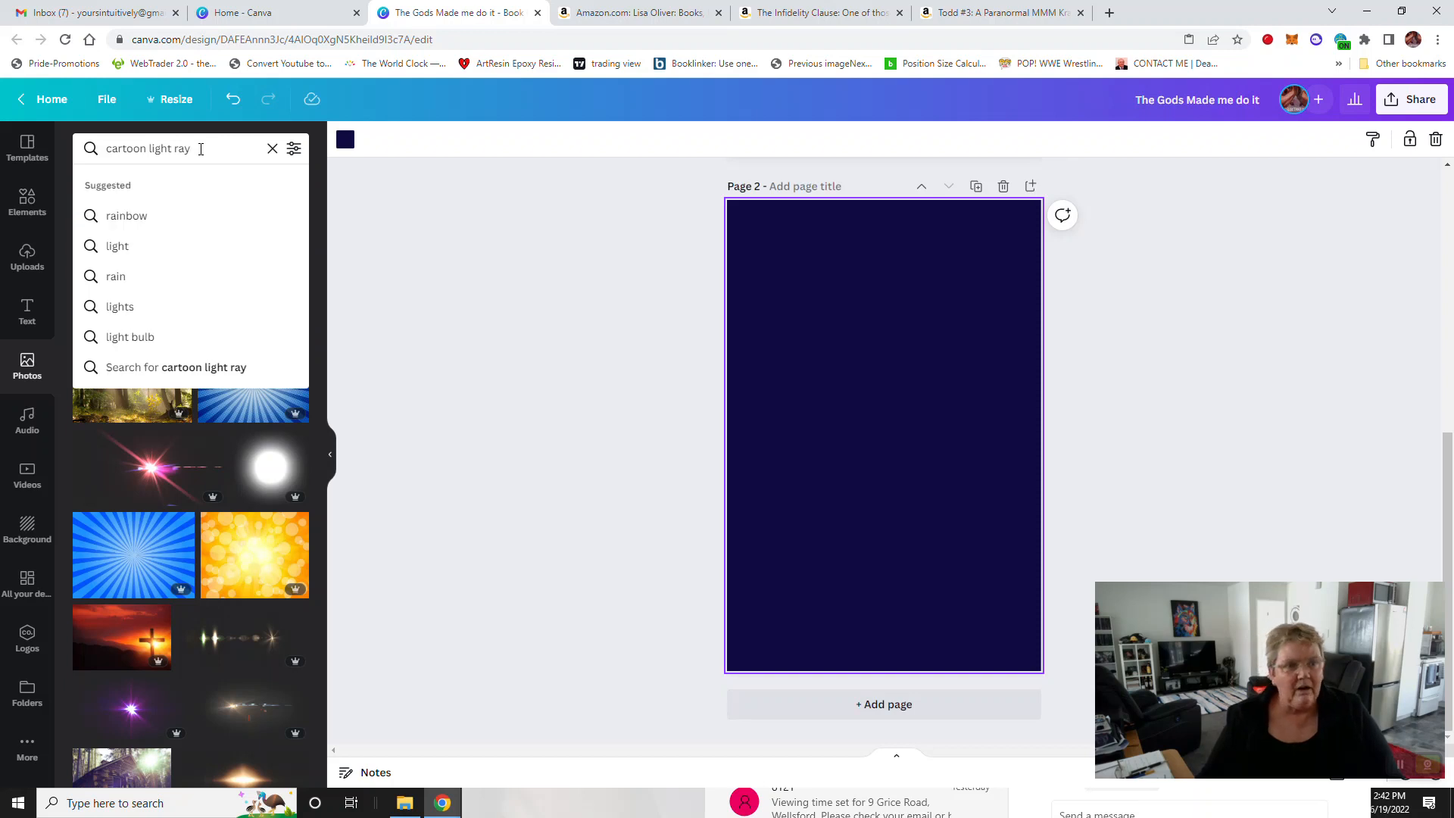
pyautogui.moveTo(201, 148); pyautogui.dragTo(103, 148)
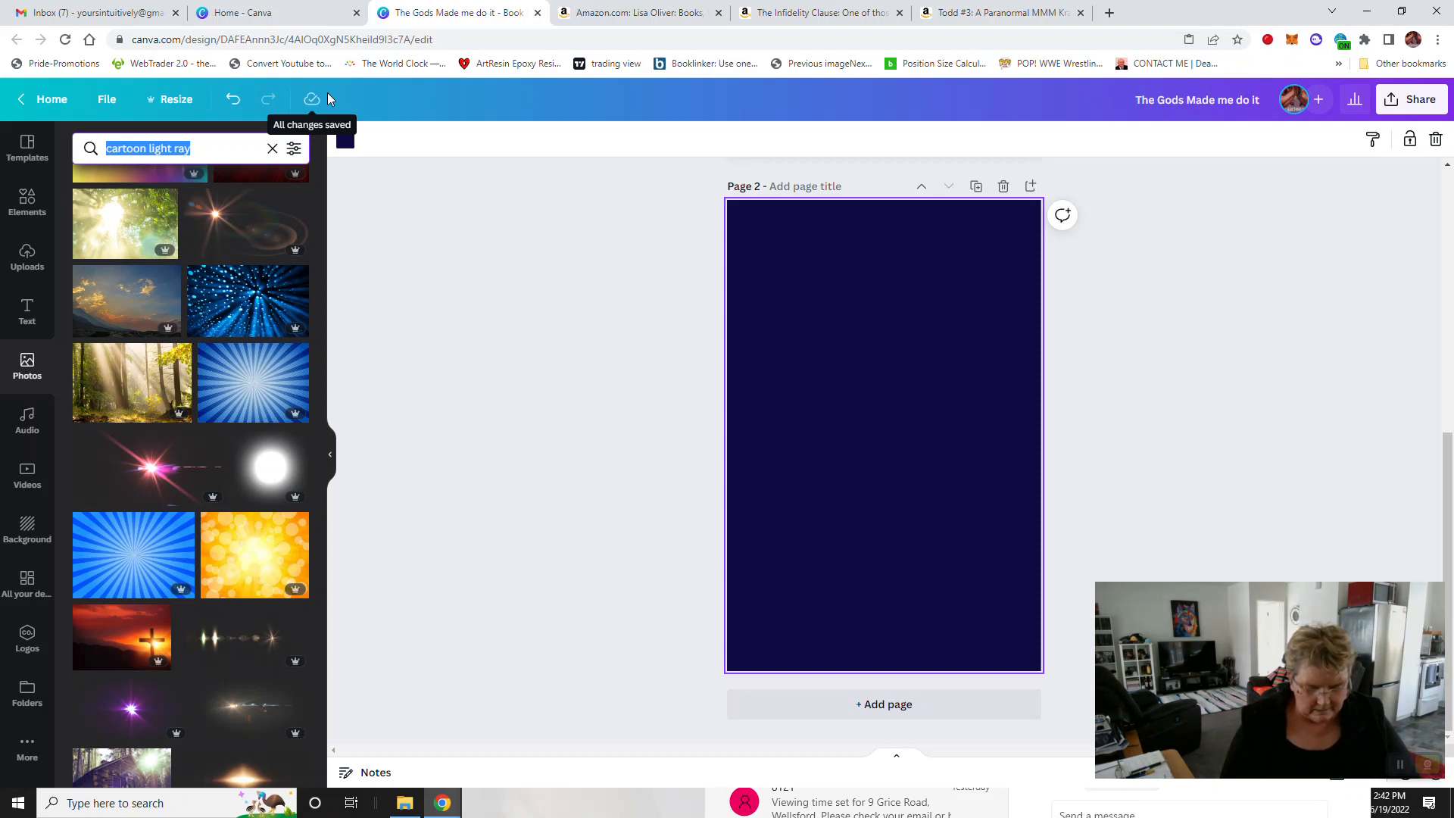
pyautogui.write('biker')
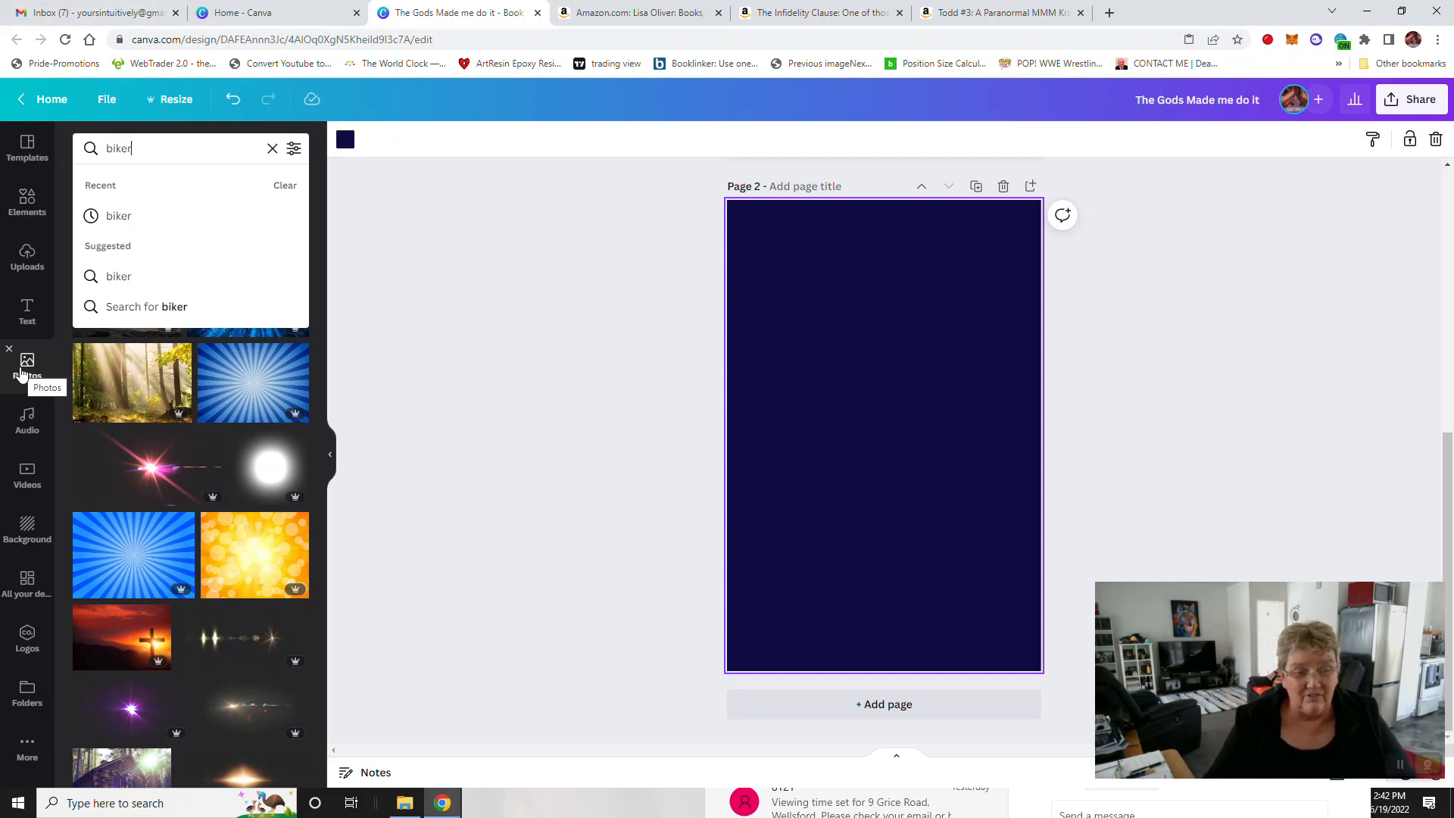
pyautogui.press('Return')
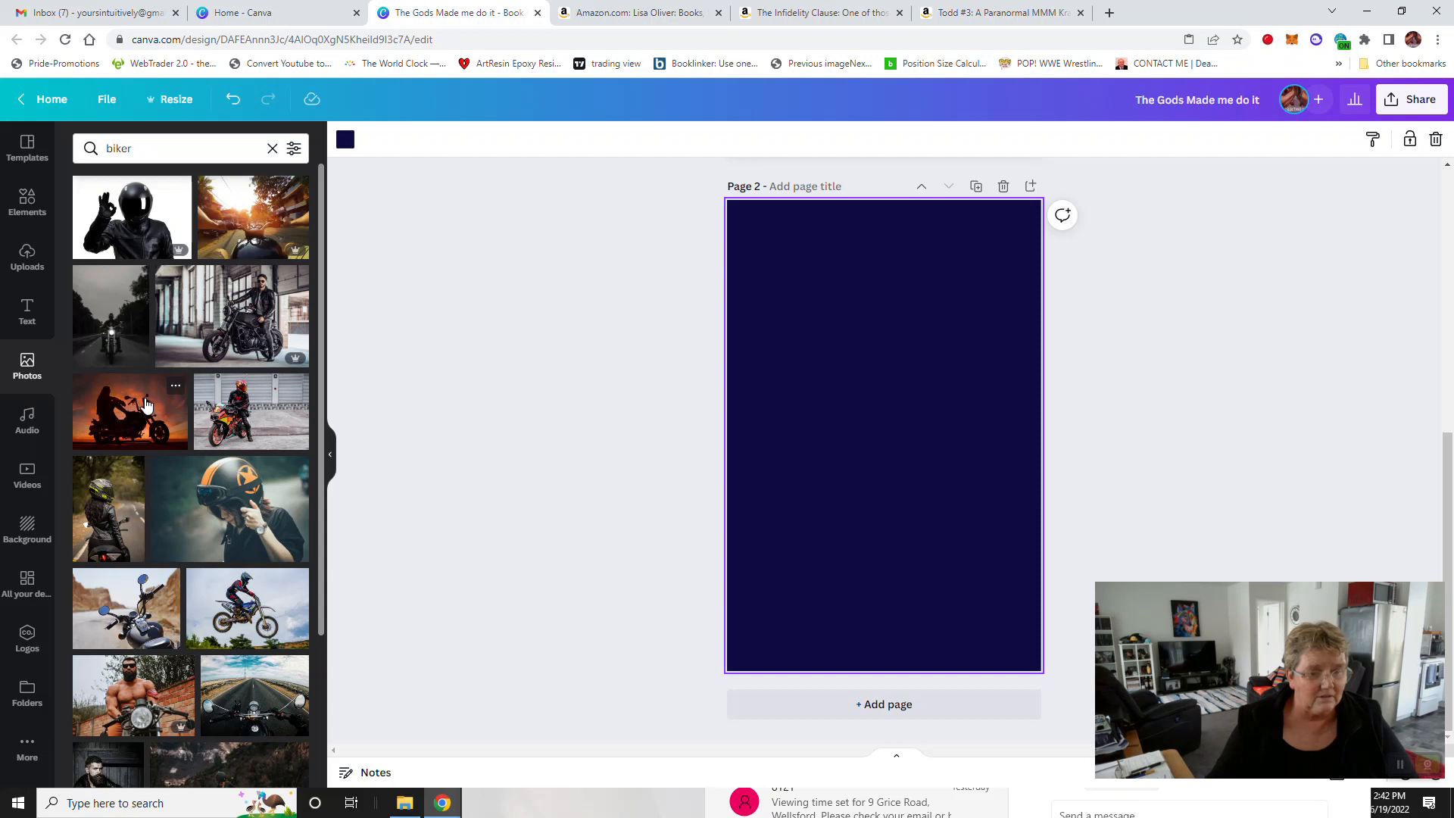
# Step: Try the shirtless bearded biker photo on page 2, remove it, and add the sunset motorcycle silhouette photo instead
pyautogui.click(144, 683)
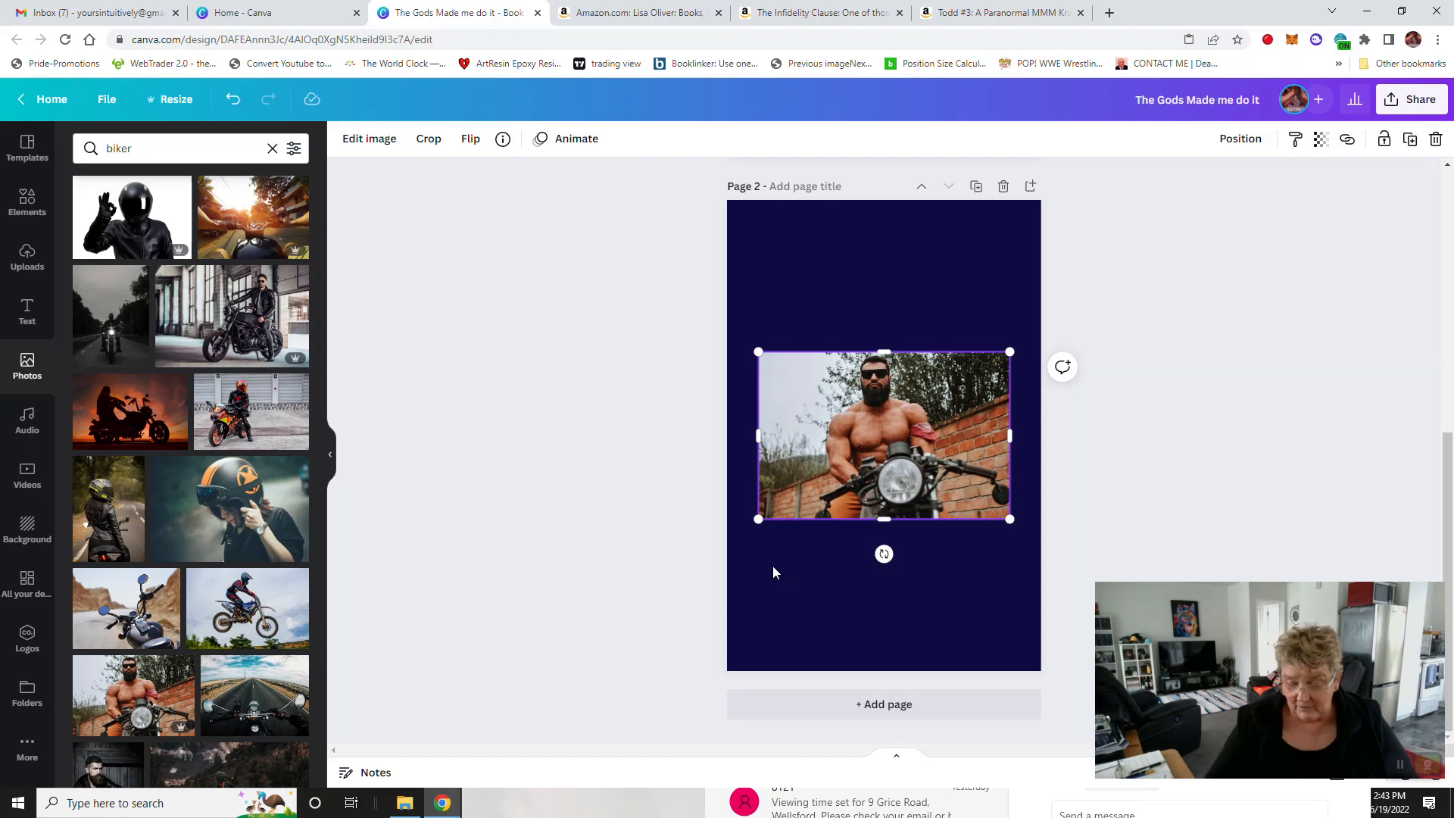
pyautogui.press('Delete')
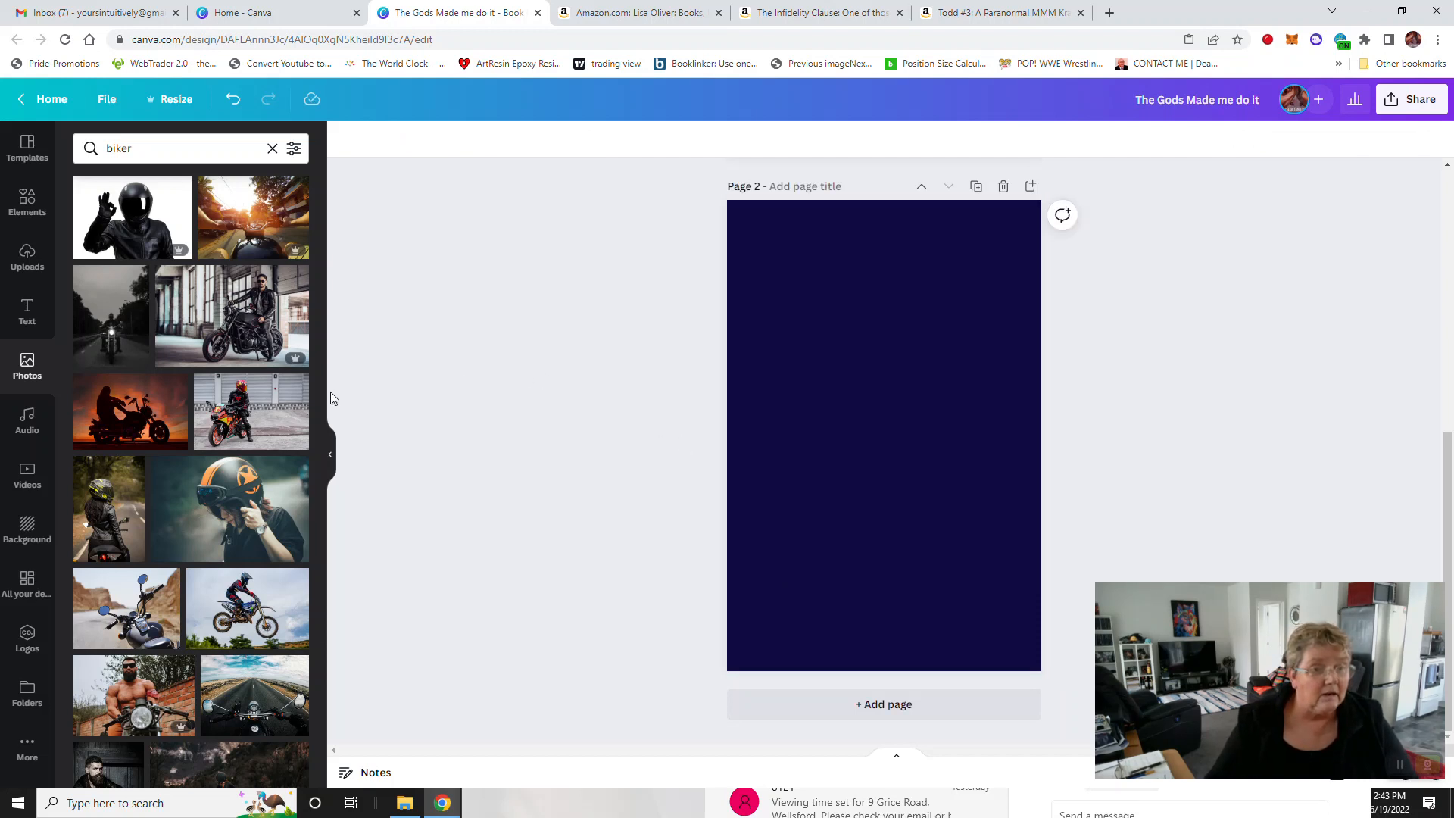
pyautogui.click(135, 413)
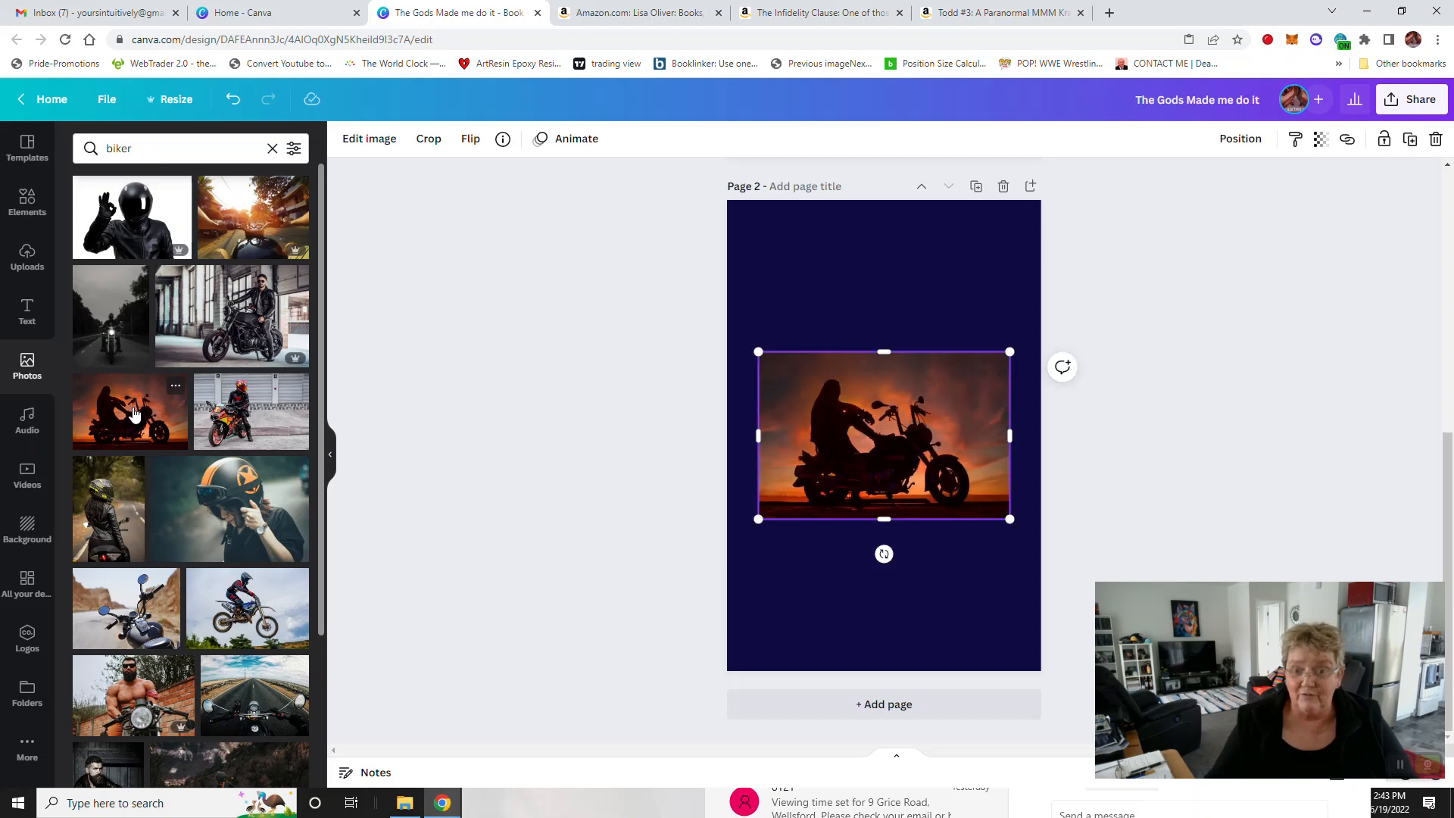
# Step: Enlarge the sunset silhouette photo to cover all of page 2 and shift it so the rider and handlebars are in view
pyautogui.moveTo(1009, 352); pyautogui.dragTo(1246, 169)
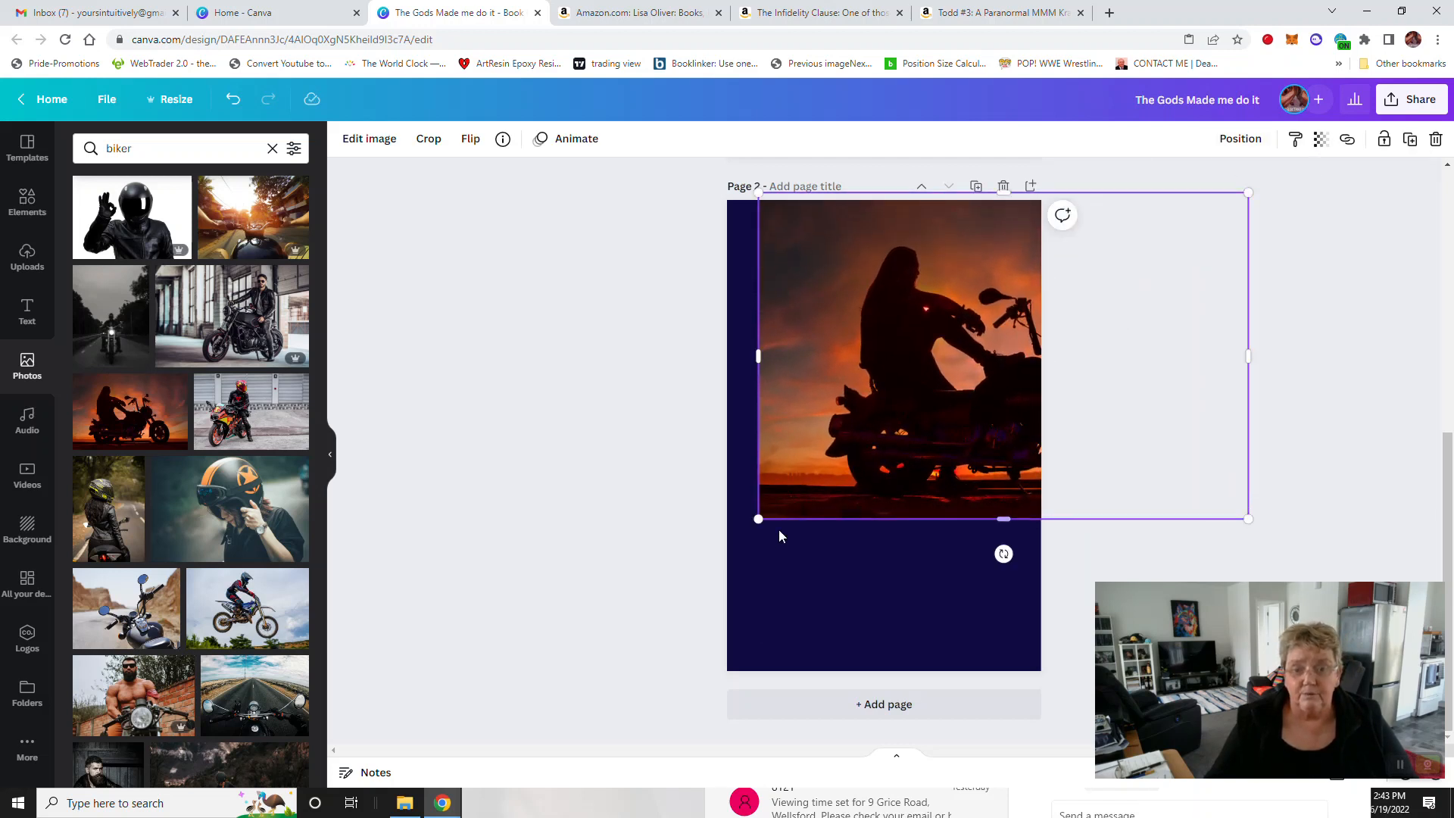
pyautogui.moveTo(759, 519); pyautogui.dragTo(522, 677)
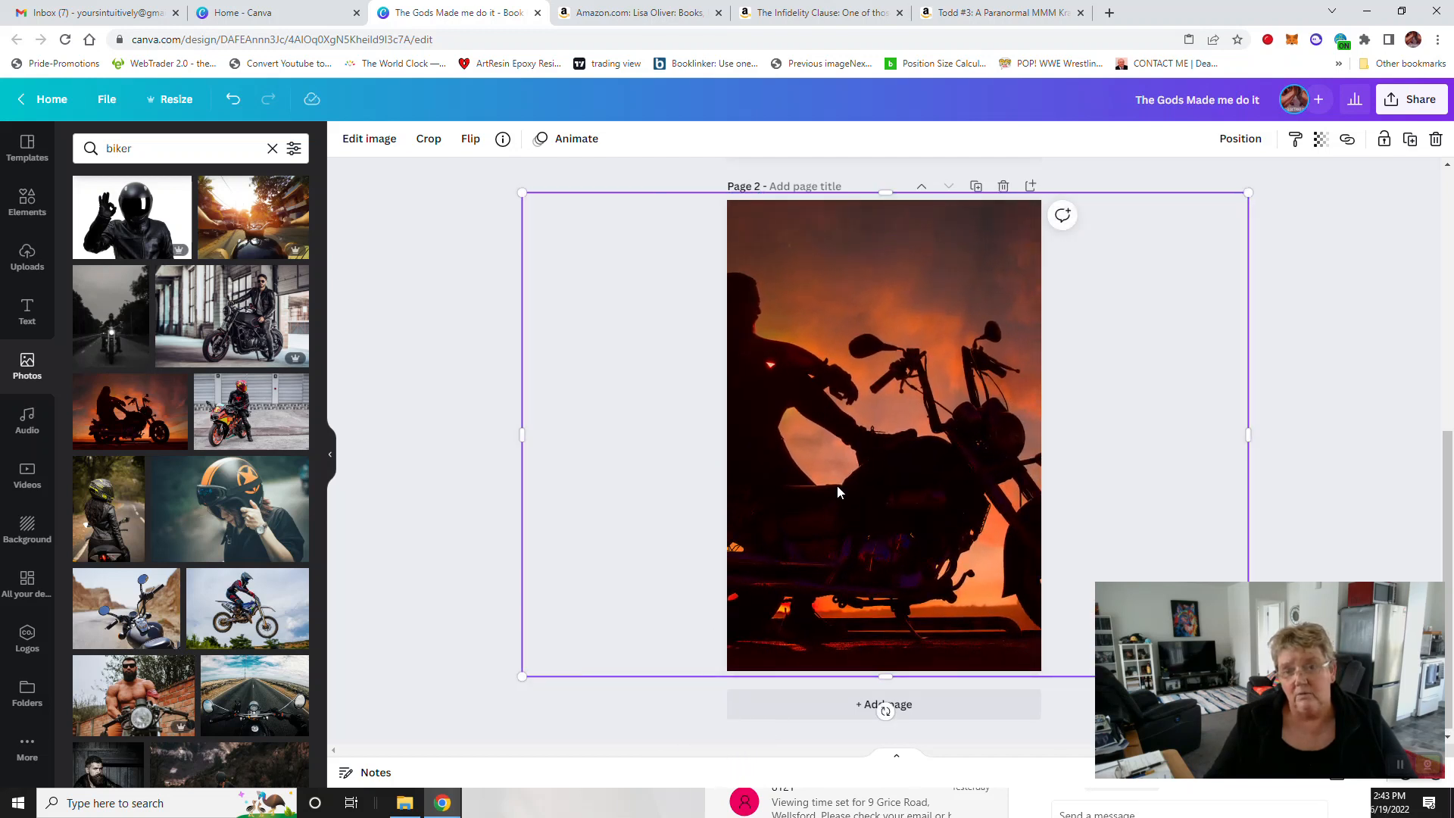
pyautogui.moveTo(838, 486); pyautogui.dragTo(908, 484)
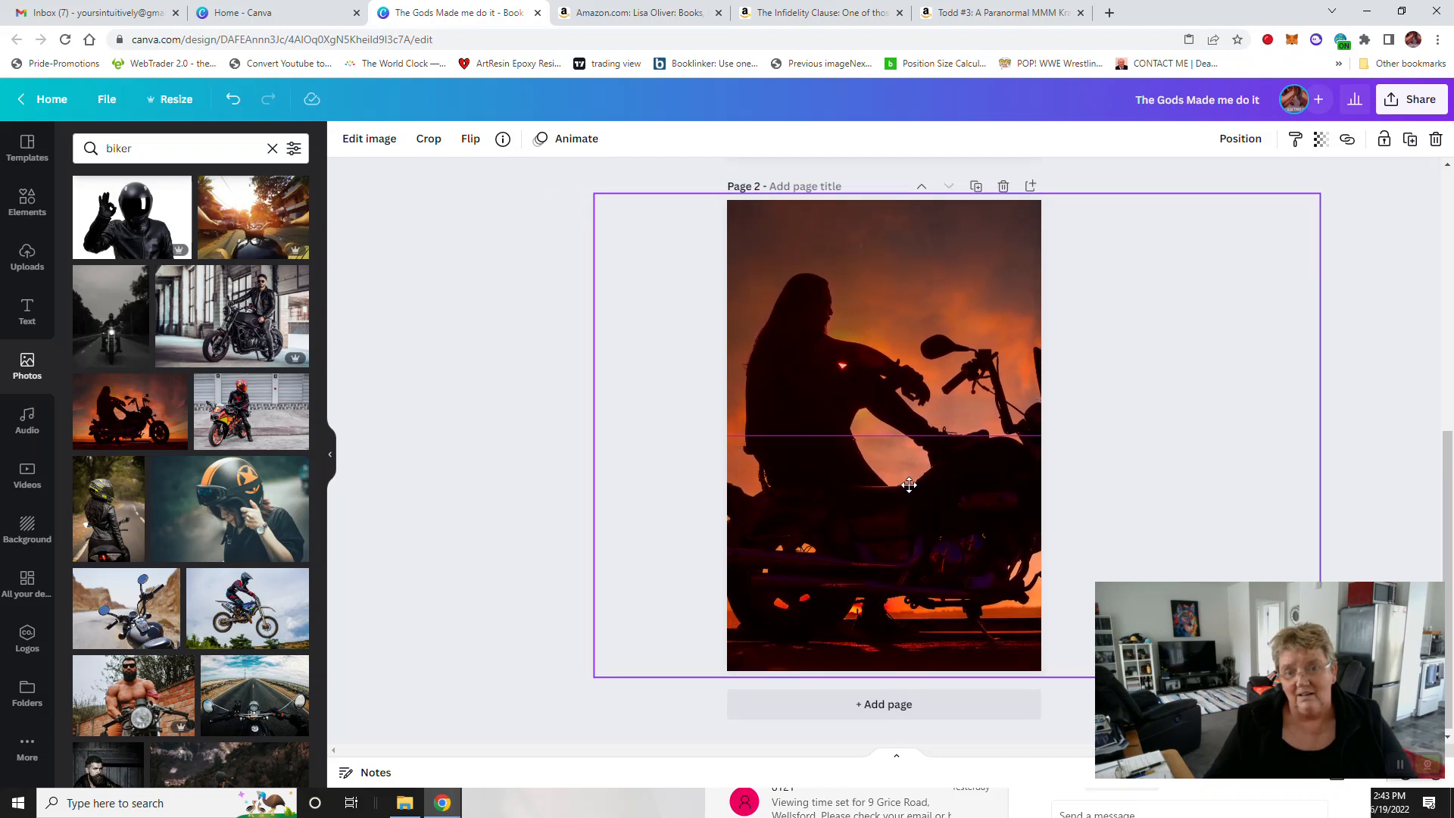
pyautogui.moveTo(909, 485); pyautogui.dragTo(905, 484)
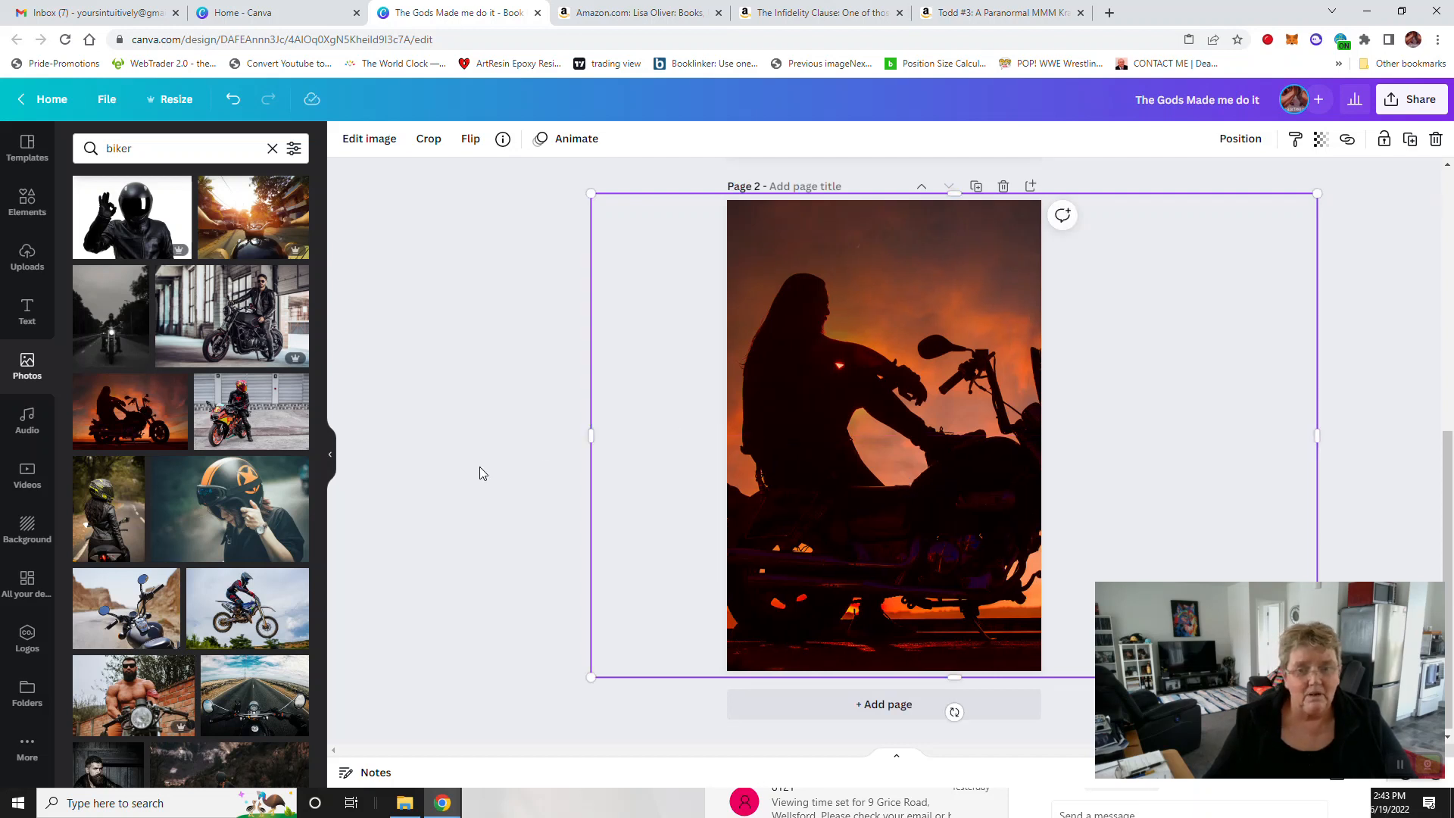
pyautogui.click(488, 529)
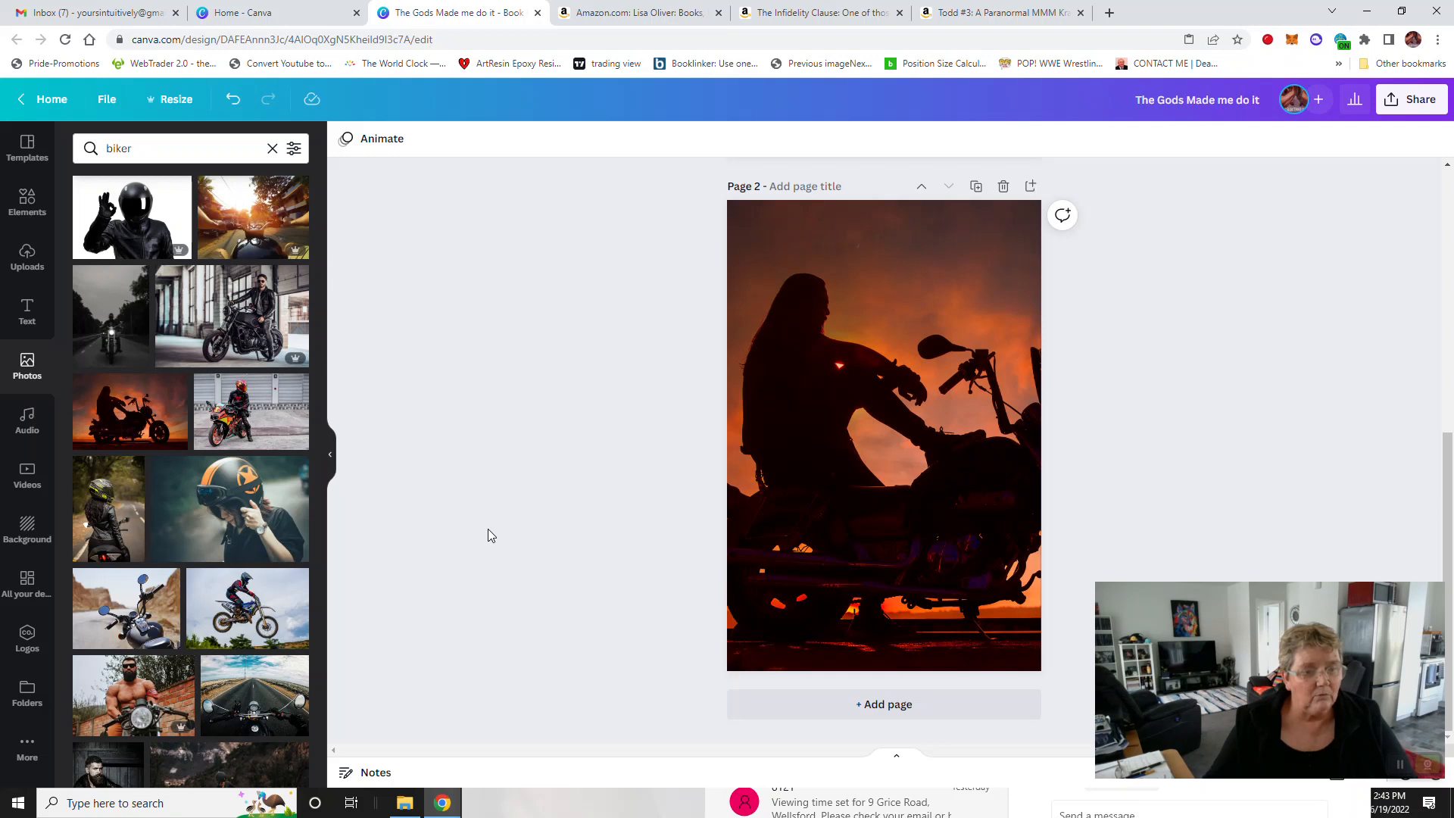
# Step: Search the photo library for "happy young man" and look through the images for a figure for the biker cover
pyautogui.click(155, 144)
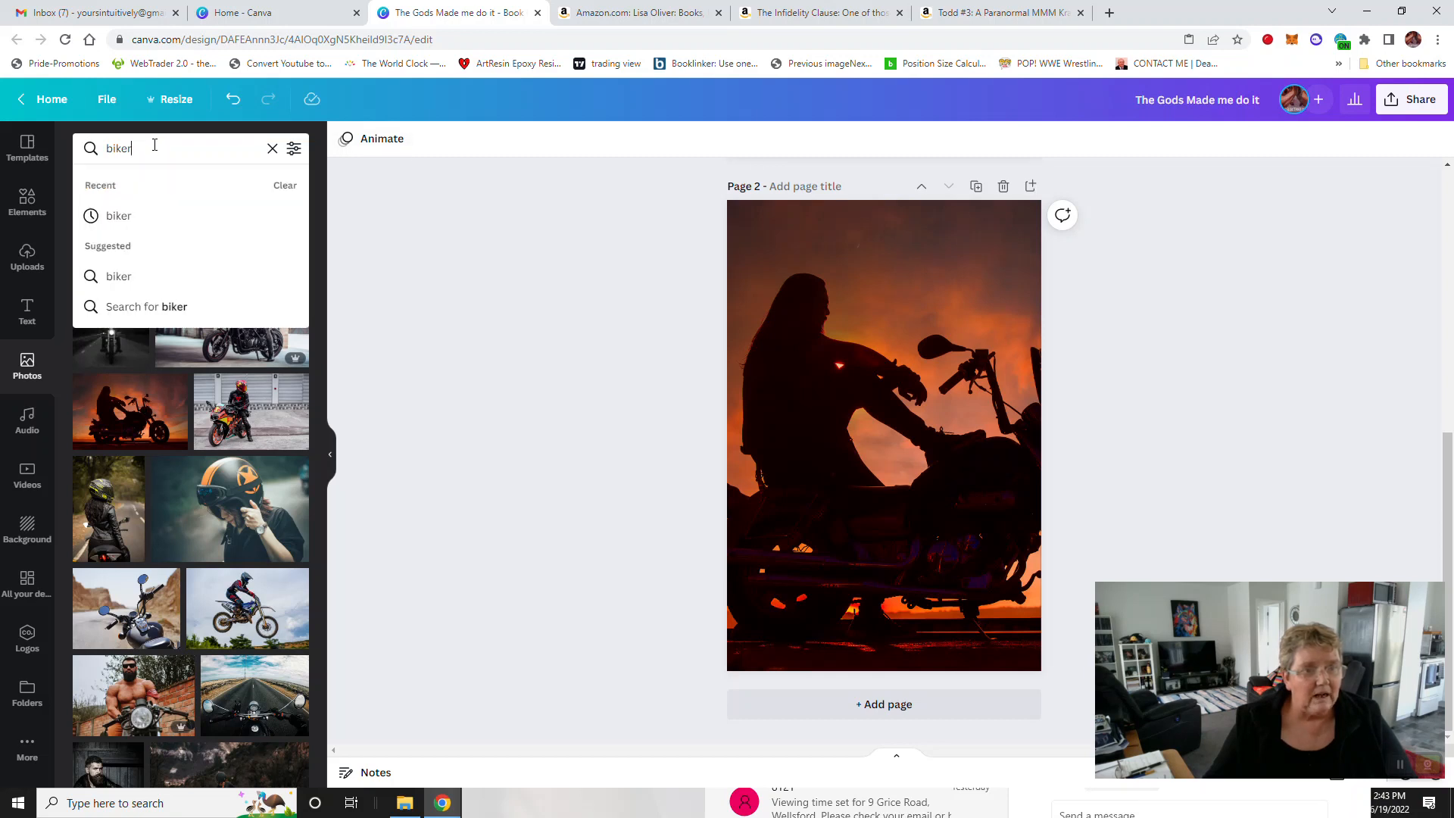
pyautogui.moveTo(152, 144); pyautogui.dragTo(80, 159)
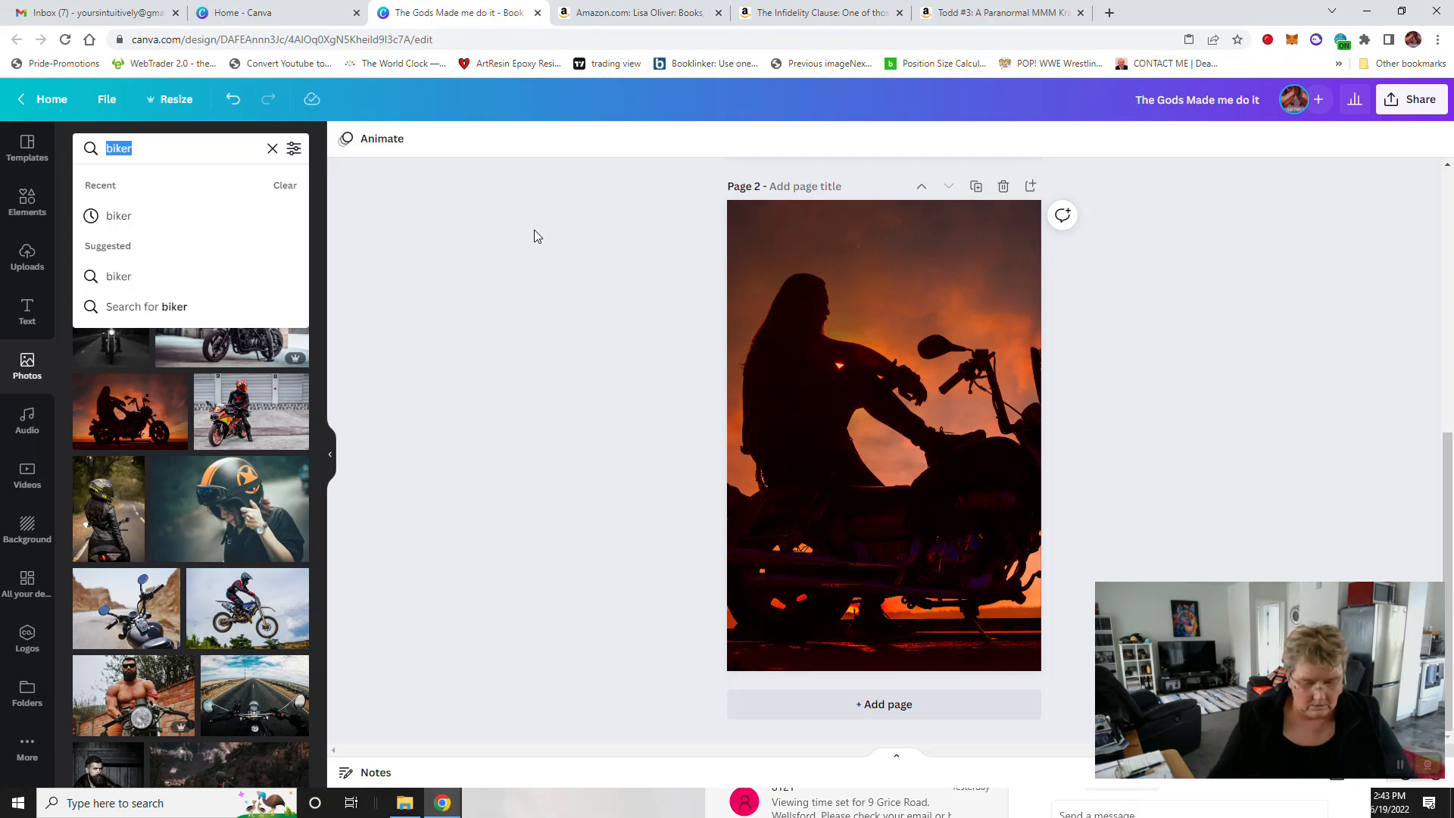
pyautogui.write('happy')
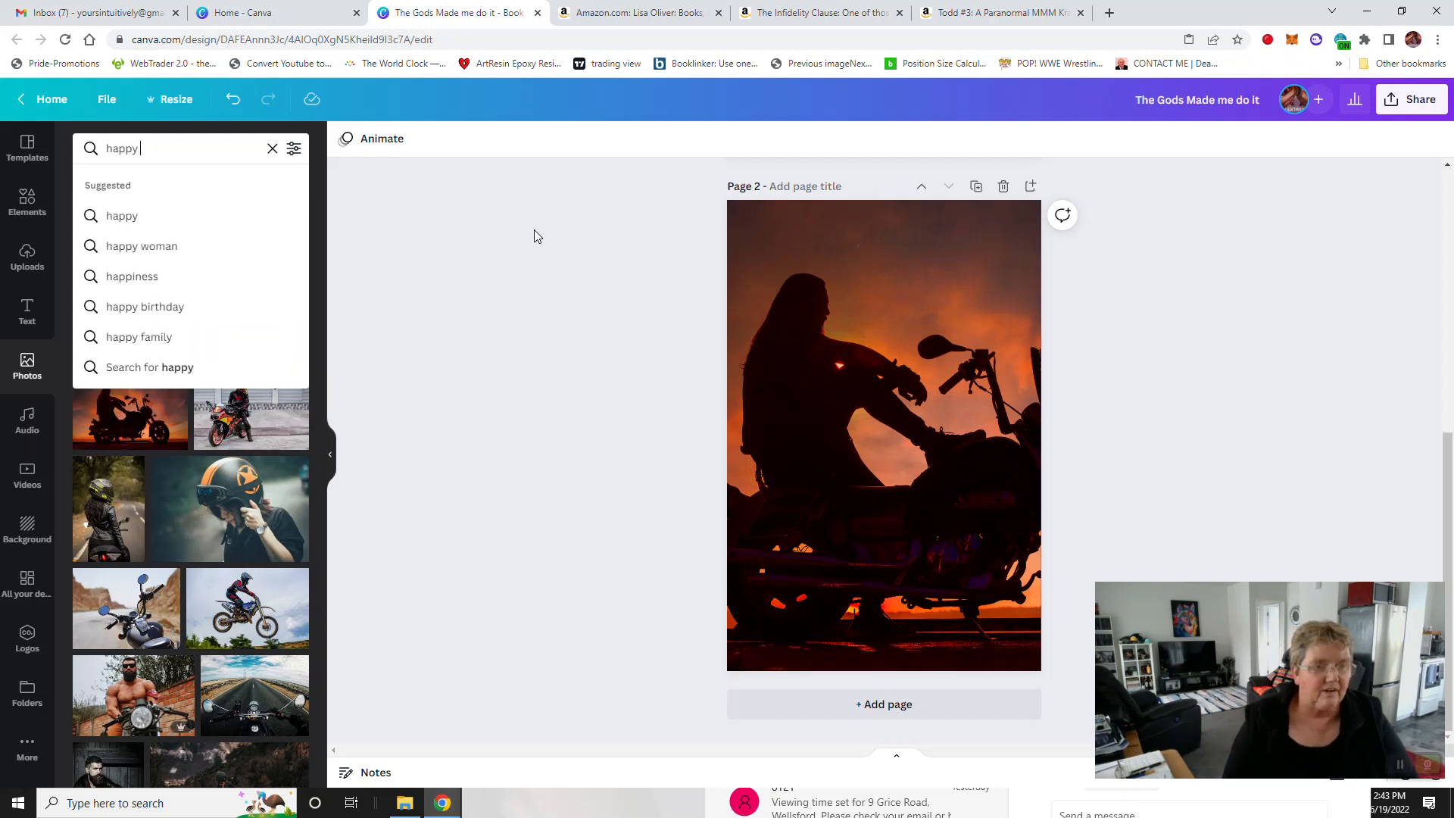
pyautogui.write(' young man')
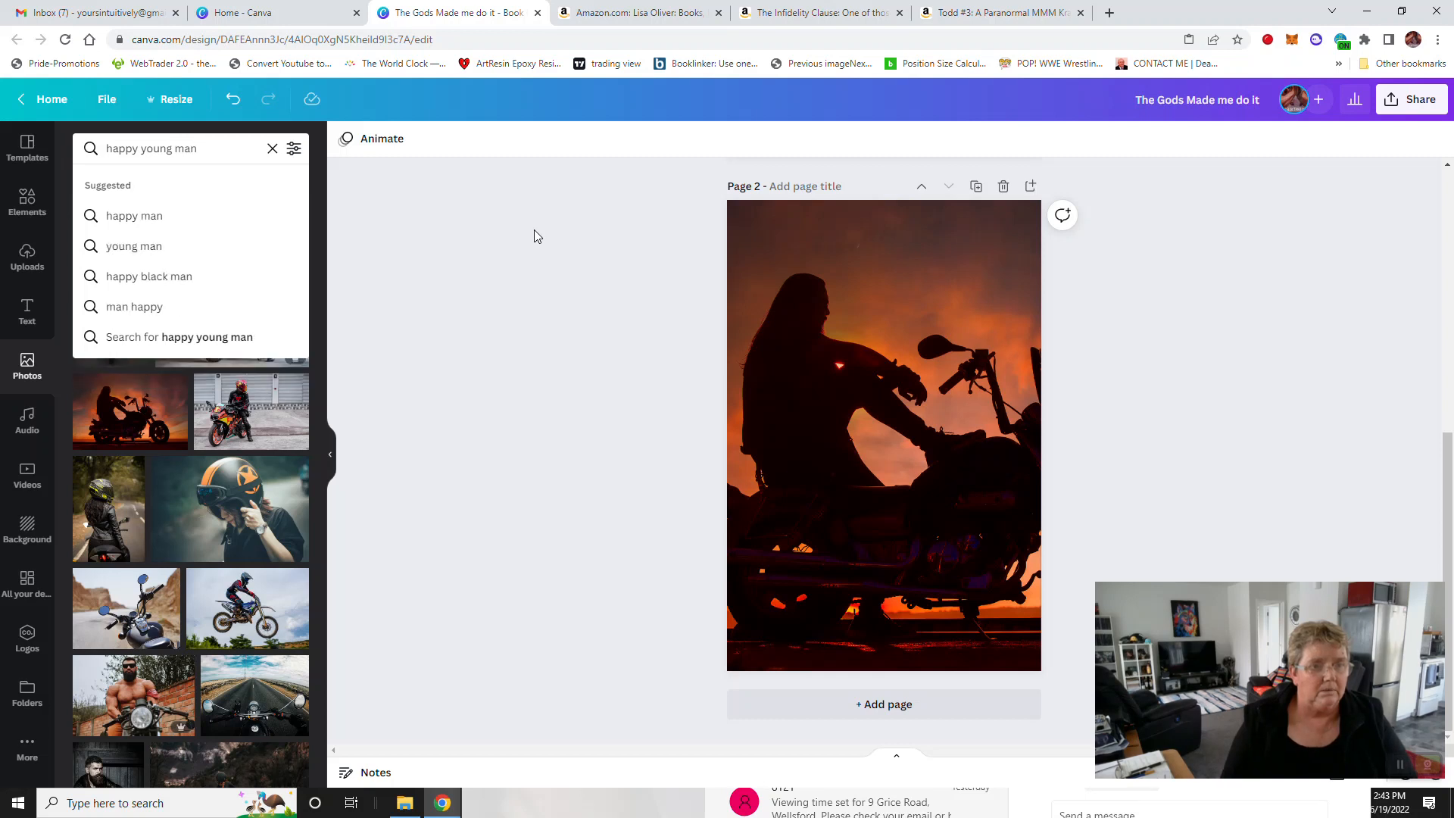
pyautogui.press('Return')
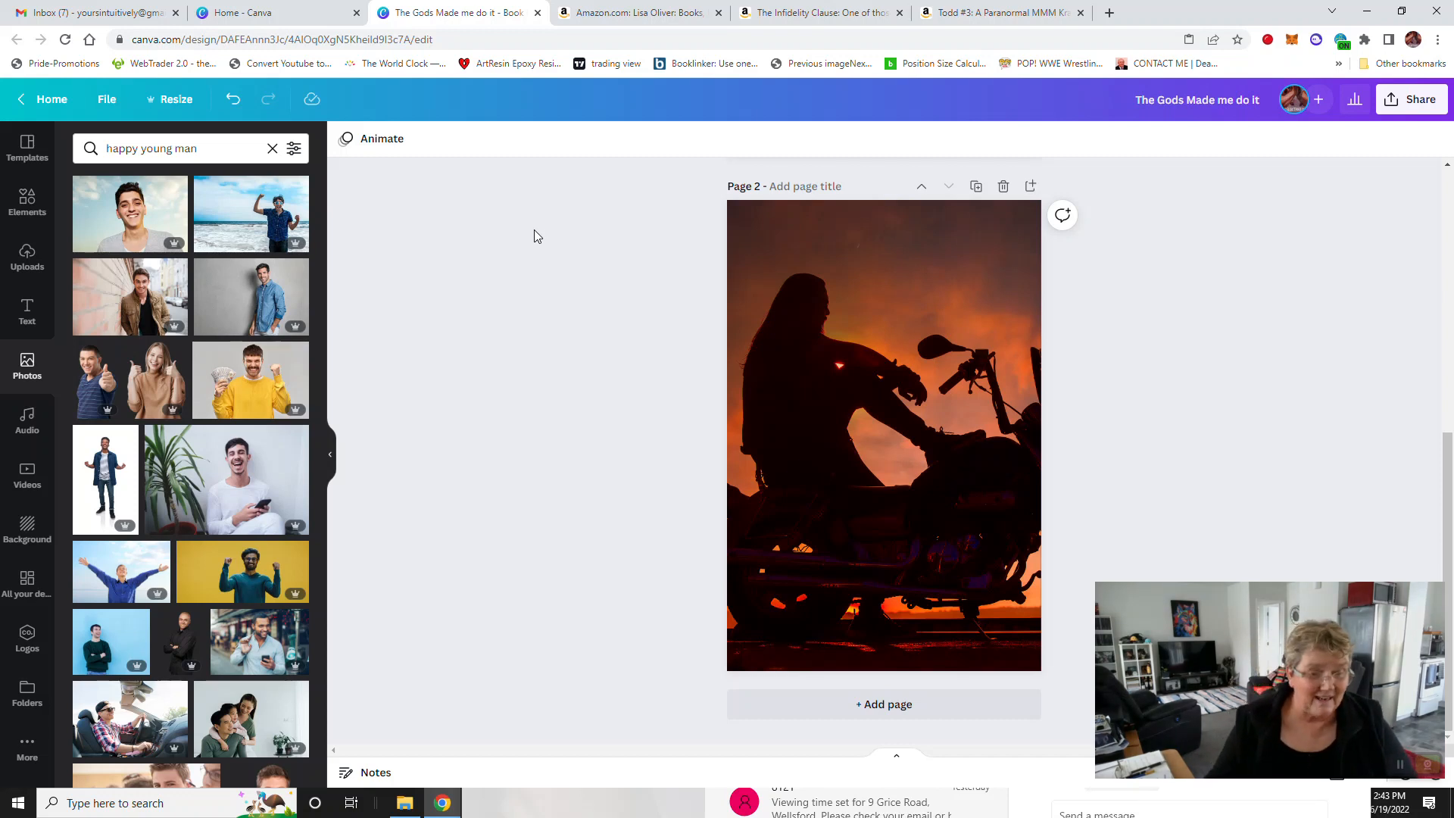
pyautogui.scroll(-3, 181, 457)
pyautogui.scroll(-5, 182, 456)
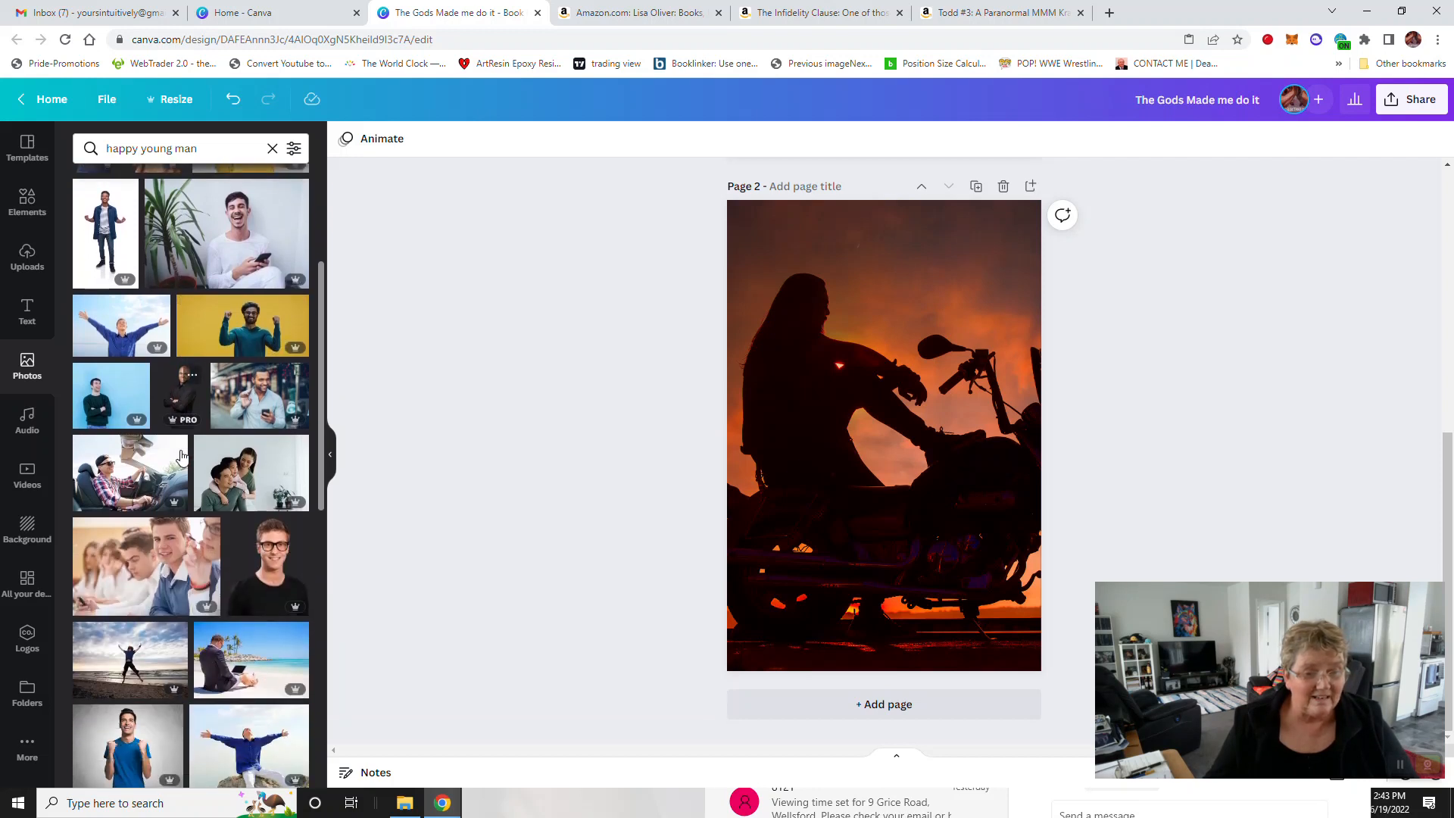
pyautogui.scroll(-3, 181, 457)
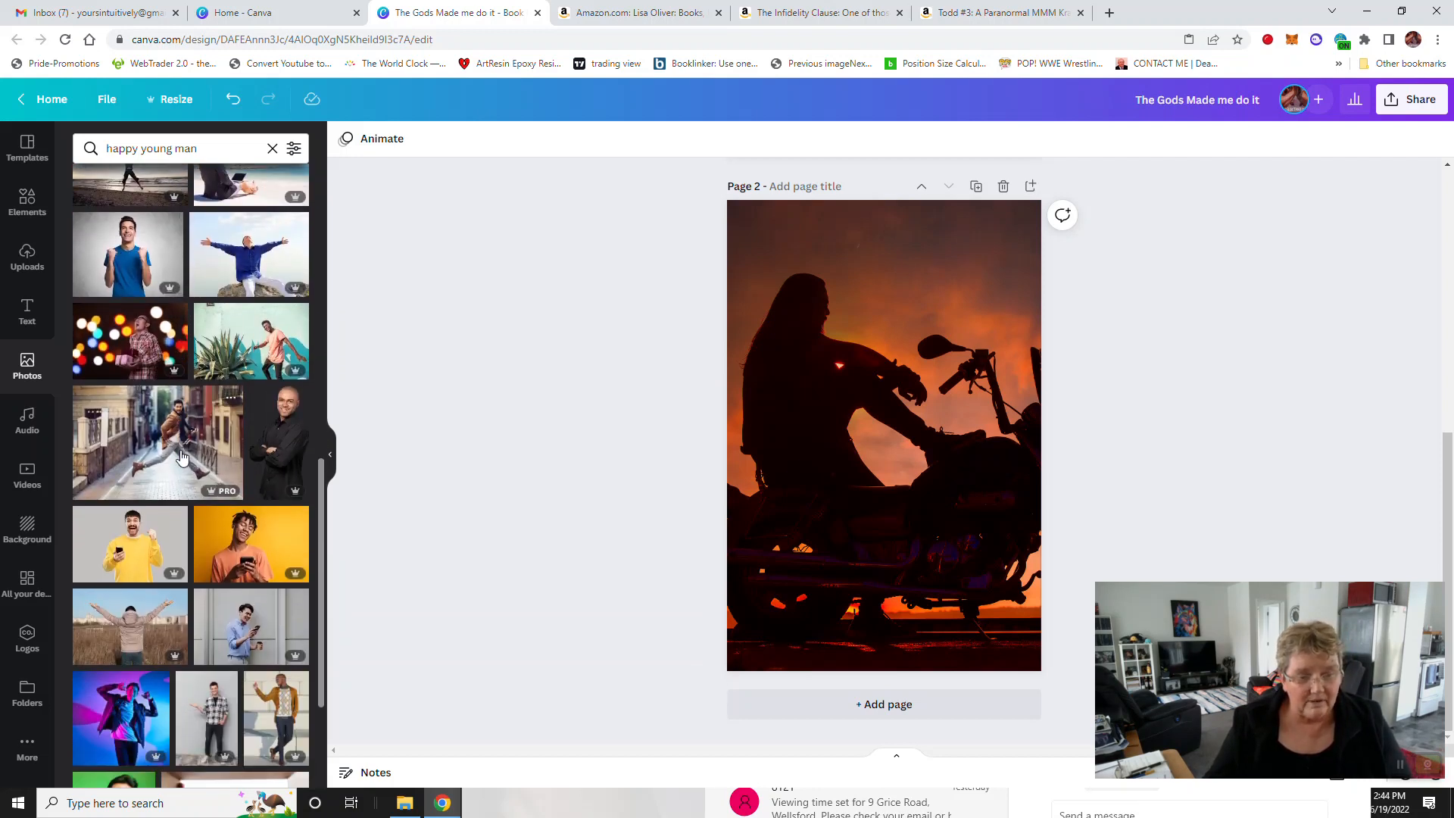
# Step: Look through more "happy young man" photos in the library, and open the Pixabay website in a new browser tab
pyautogui.scroll(-5, 182, 457)
pyautogui.scroll(-4, 182, 457)
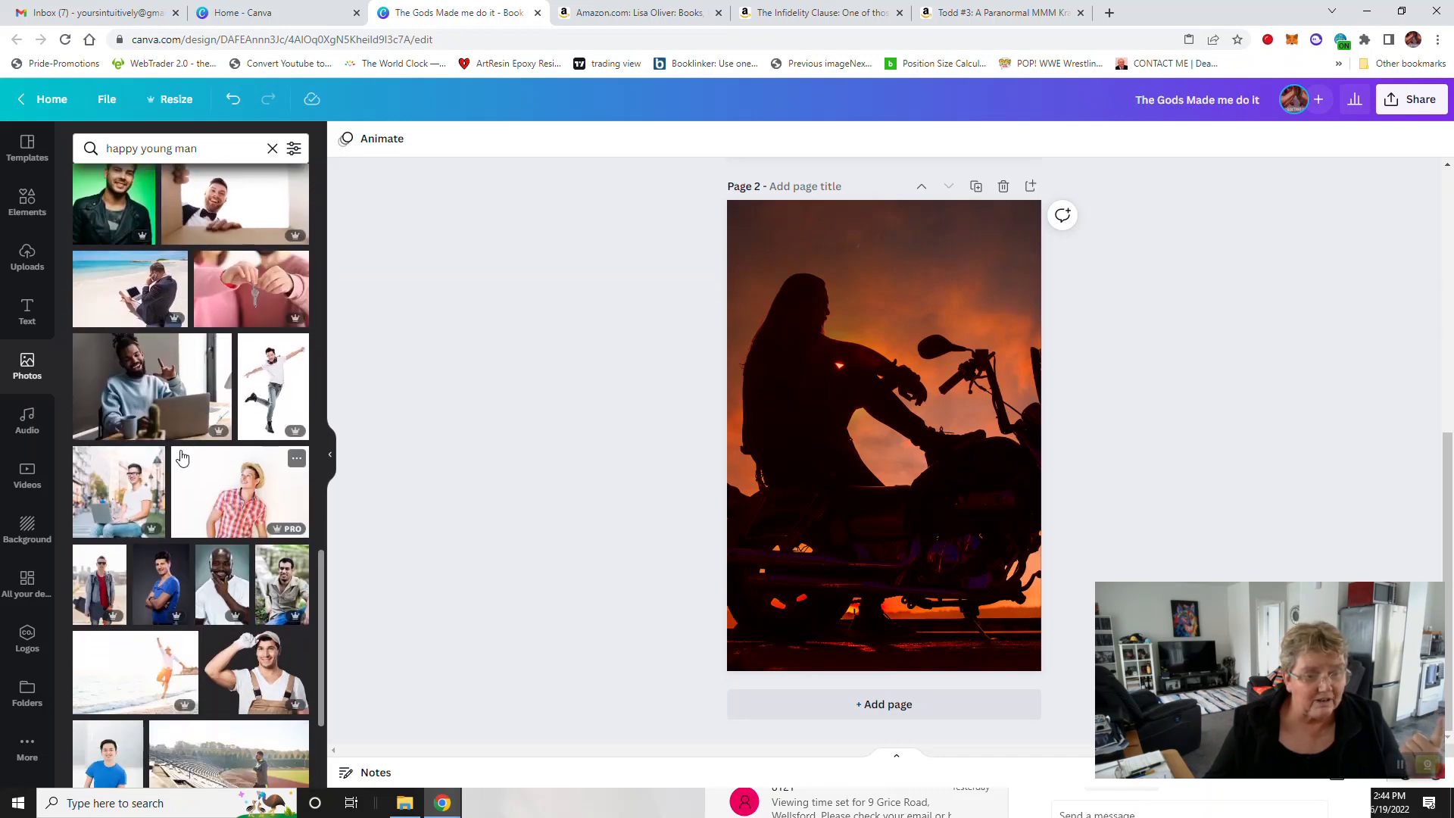
pyautogui.scroll(-5, 182, 457)
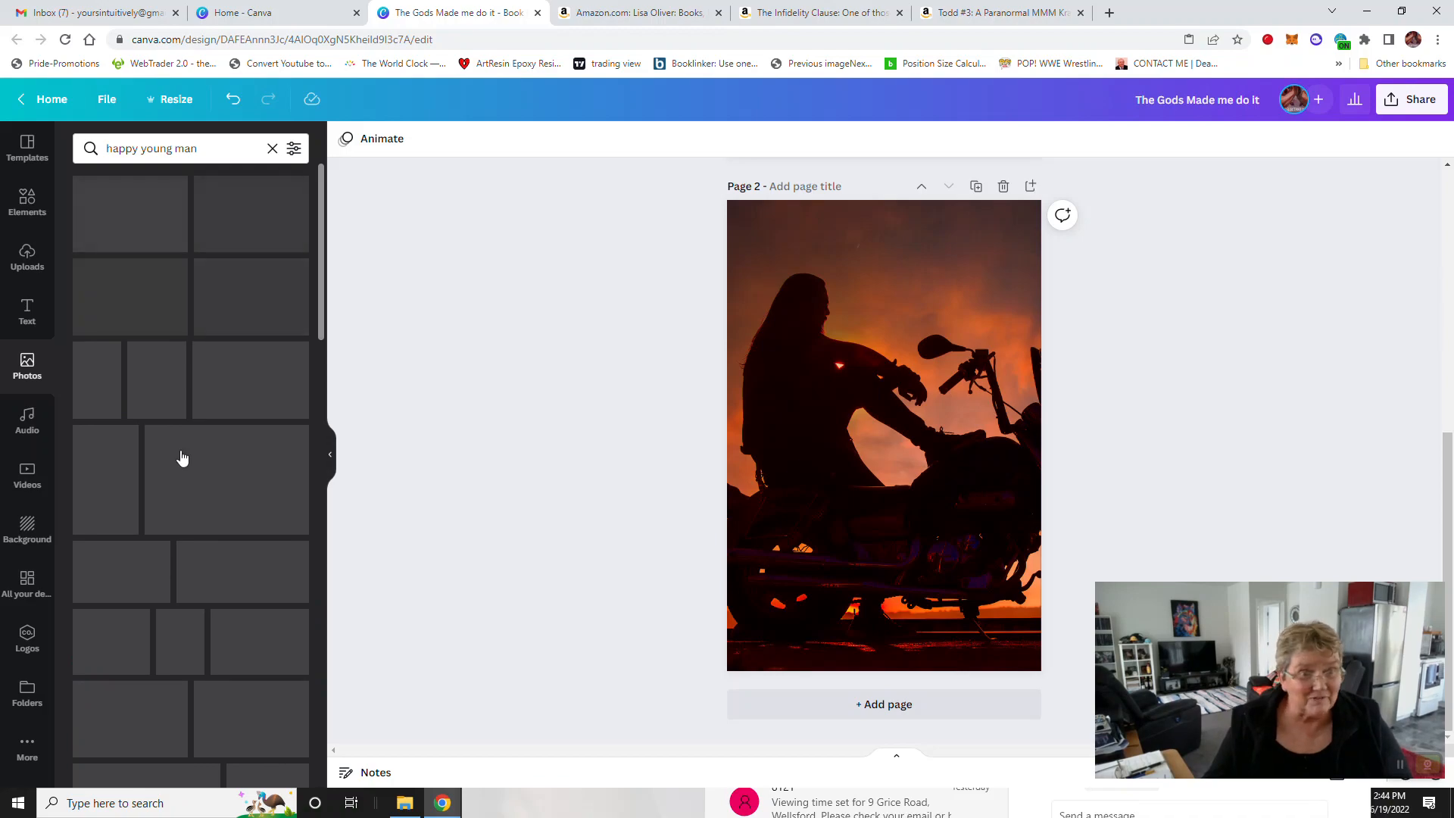
pyautogui.click(1110, 13)
pyautogui.write('pi')
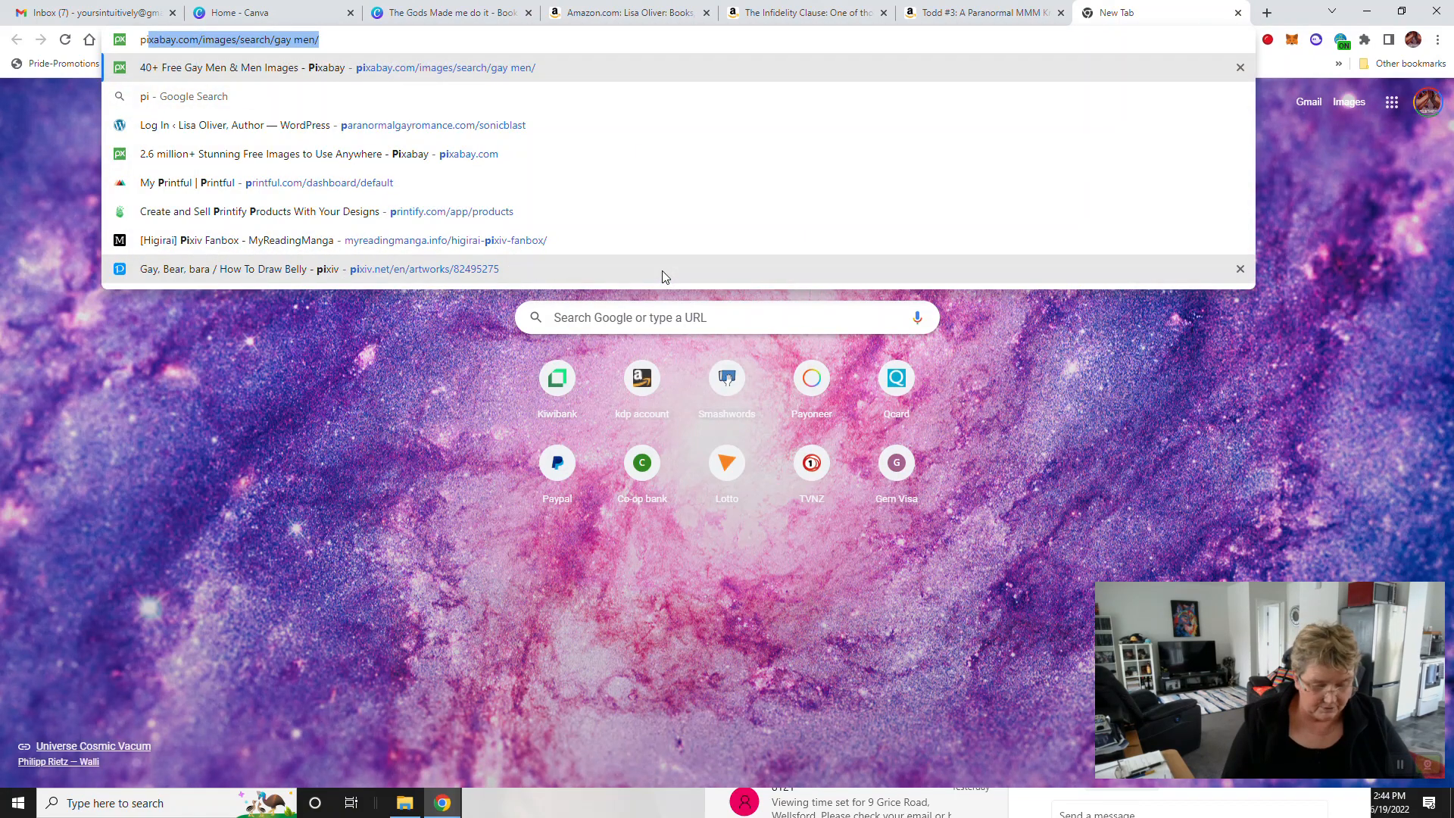
pyautogui.write('xa')
pyautogui.press('Return')
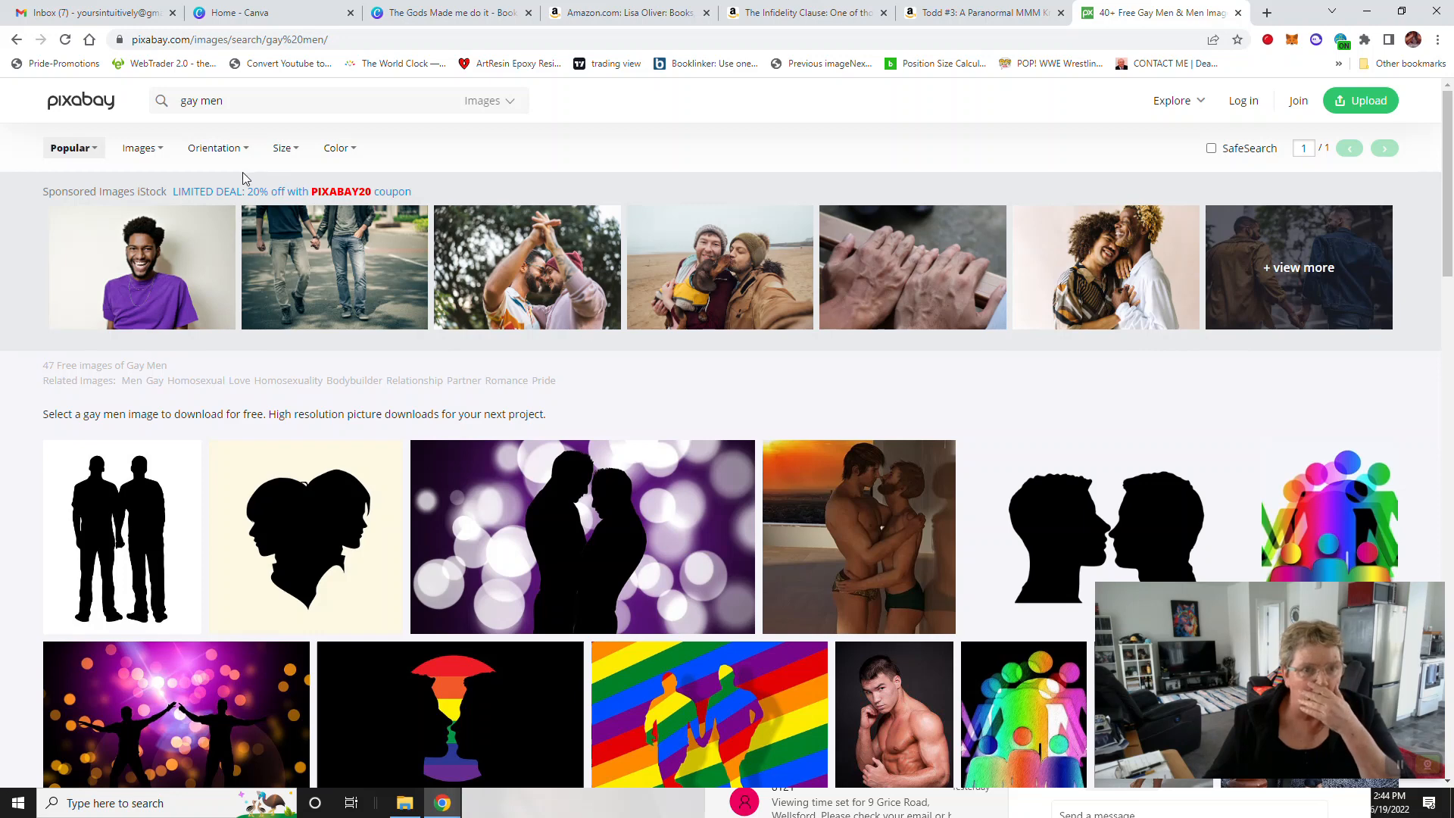
# Step: Search Pixabay for "happy young man" in place of the existing search term
pyautogui.moveTo(232, 101); pyautogui.dragTo(166, 109)
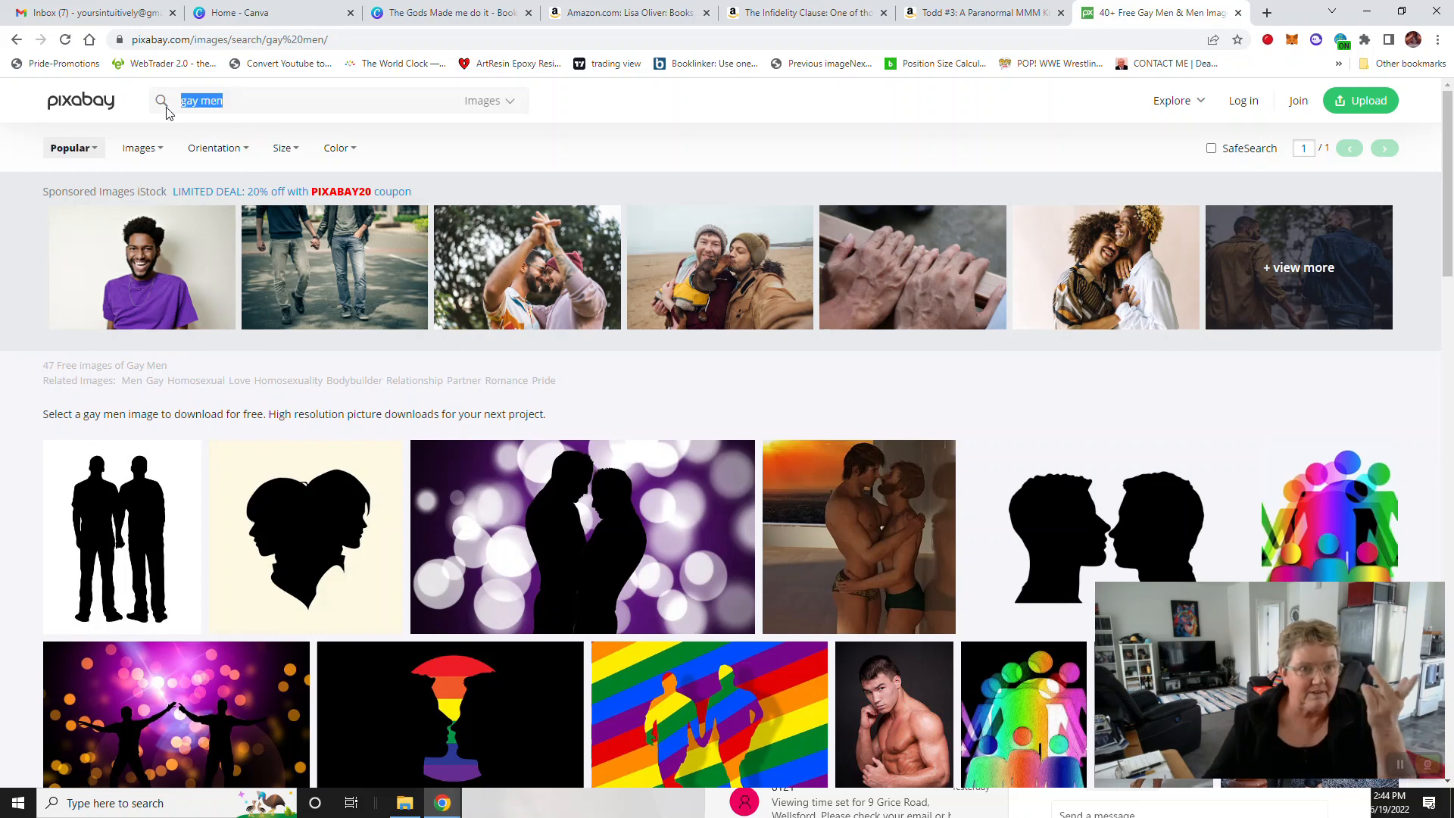
pyautogui.write('happy')
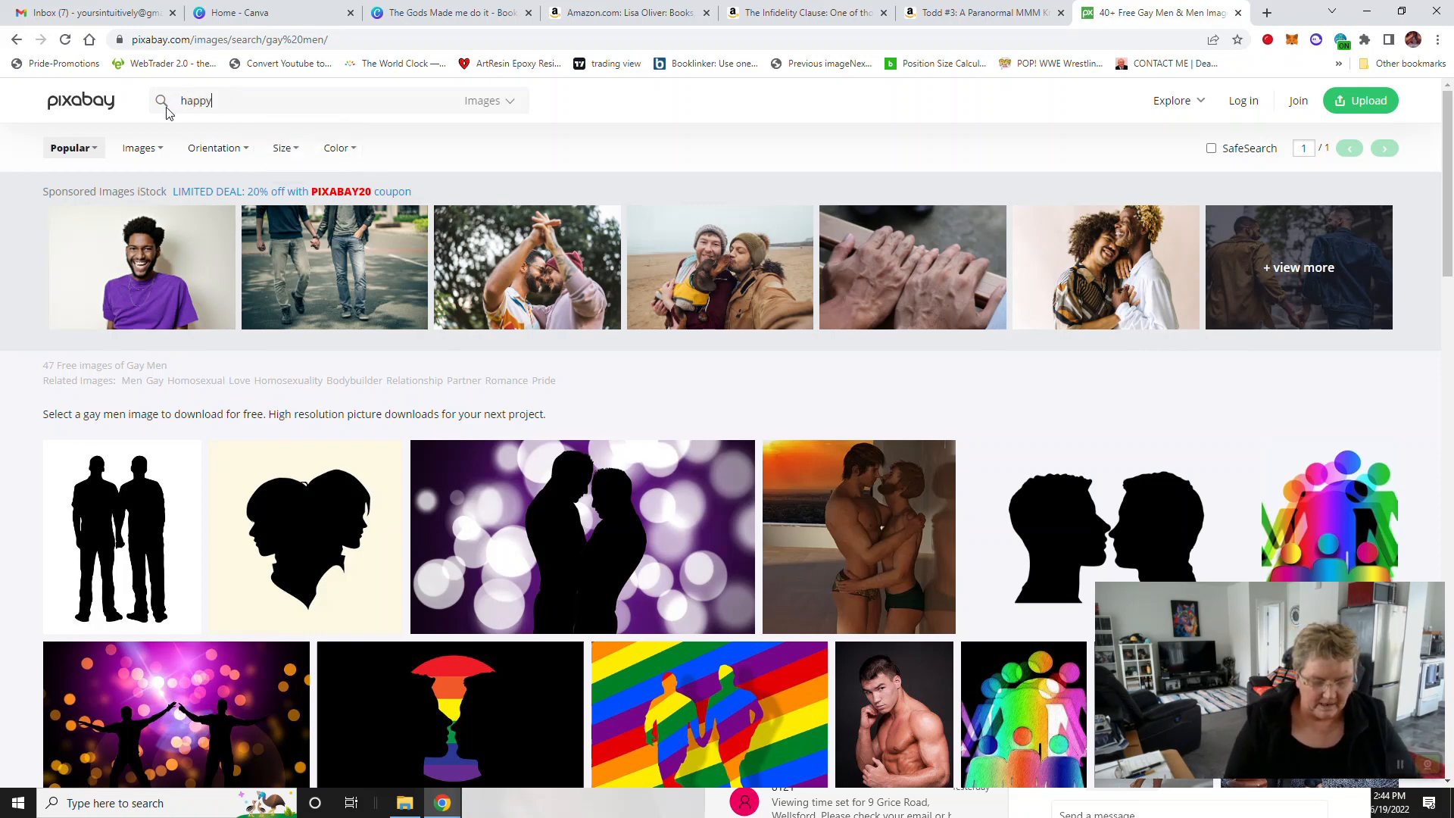
pyautogui.write(' young man')
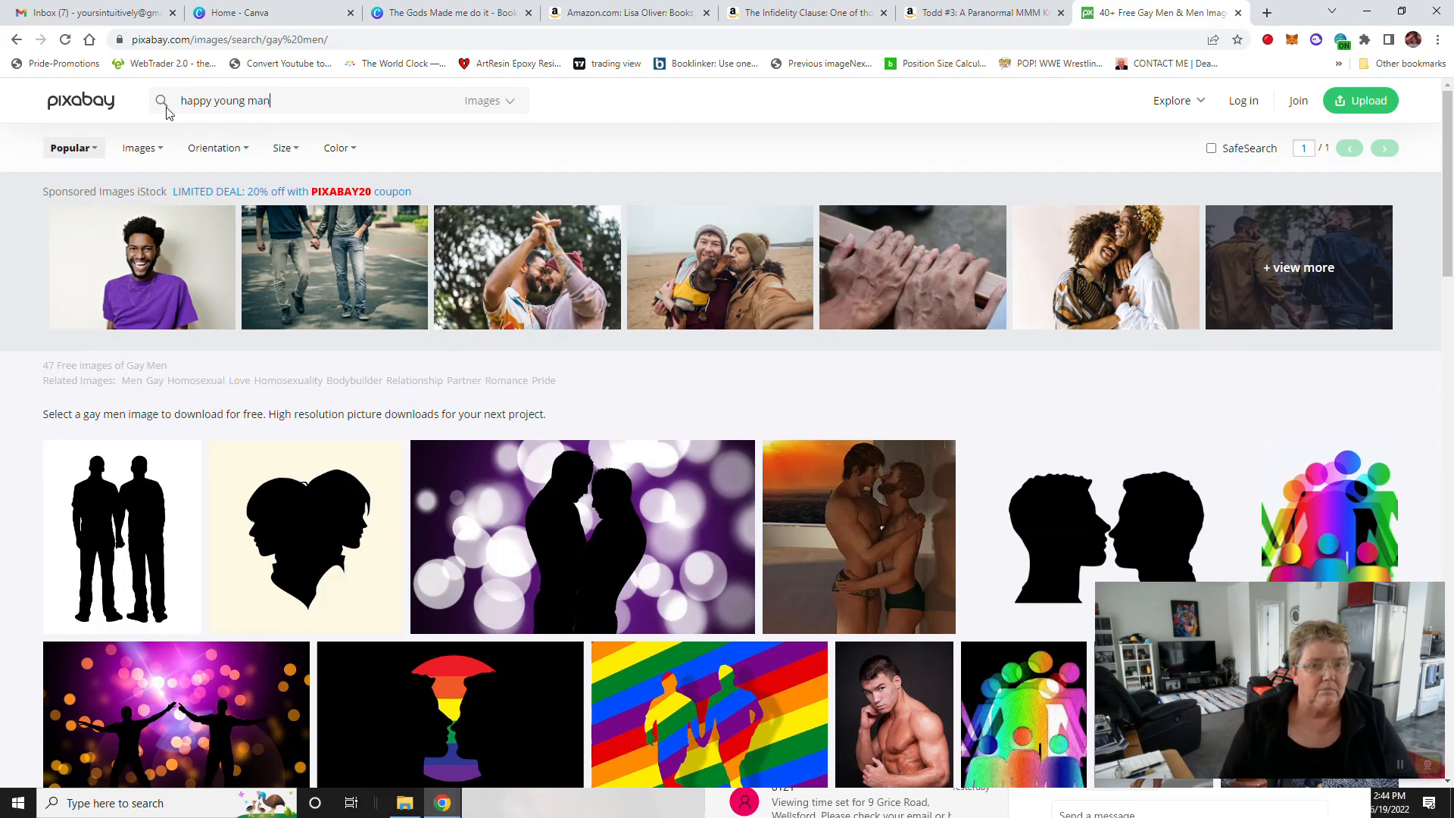
pyautogui.press('Return')
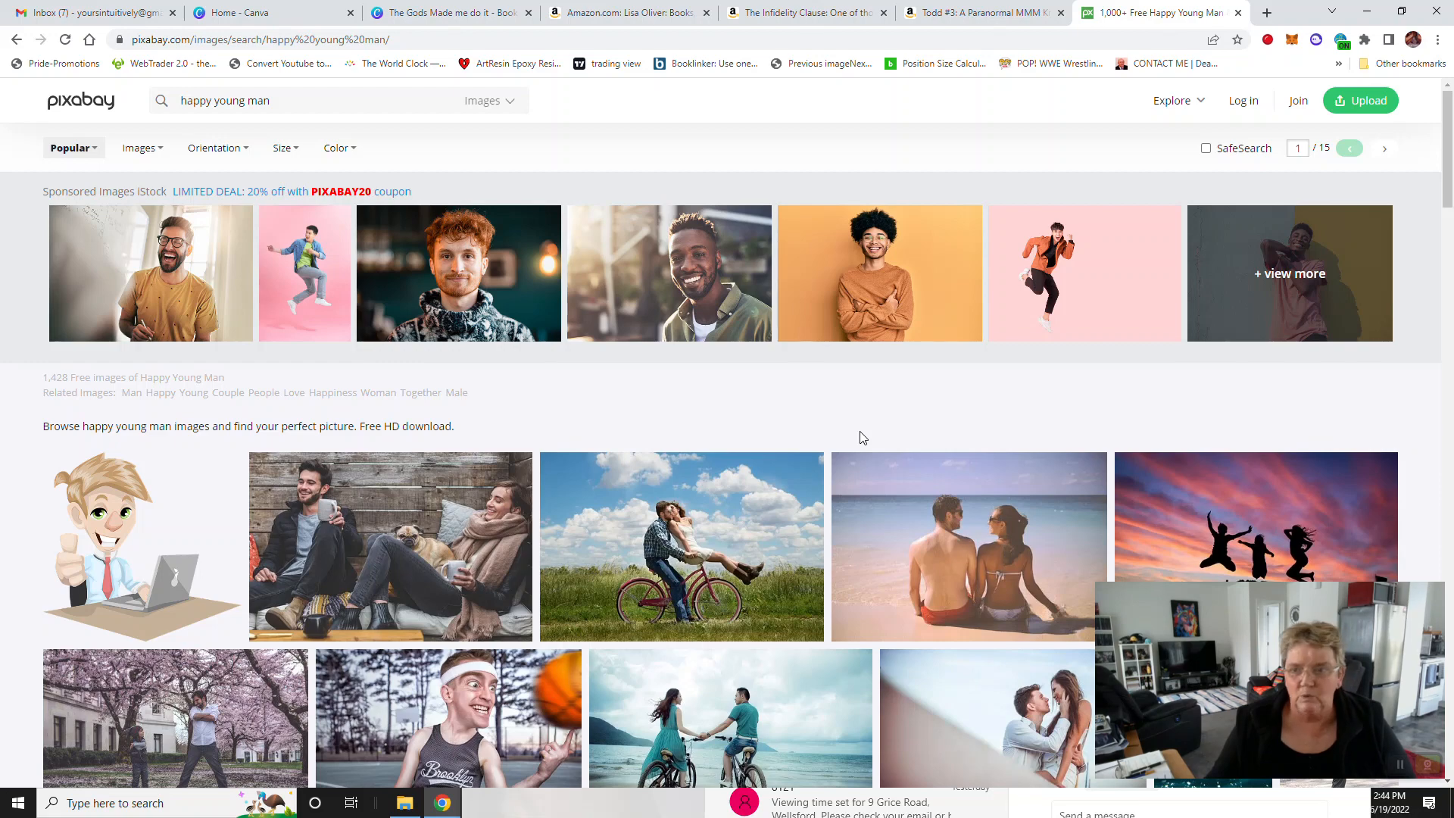
# Step: Look through the Pixabay results and open the cut-out photo of the young man in a blue denim shirt
pyautogui.scroll(-5, 861, 438)
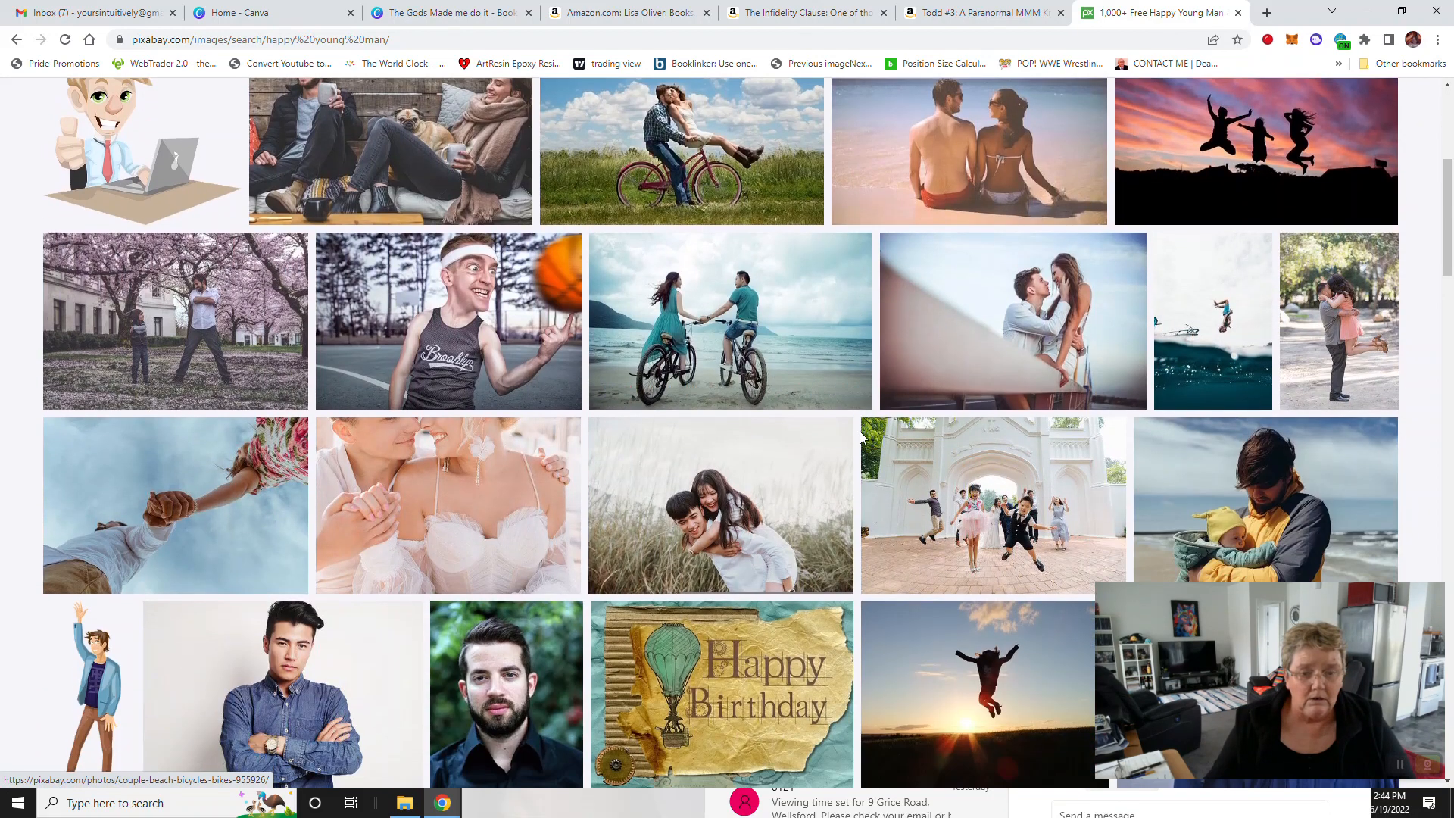
pyautogui.scroll(-4, 860, 435)
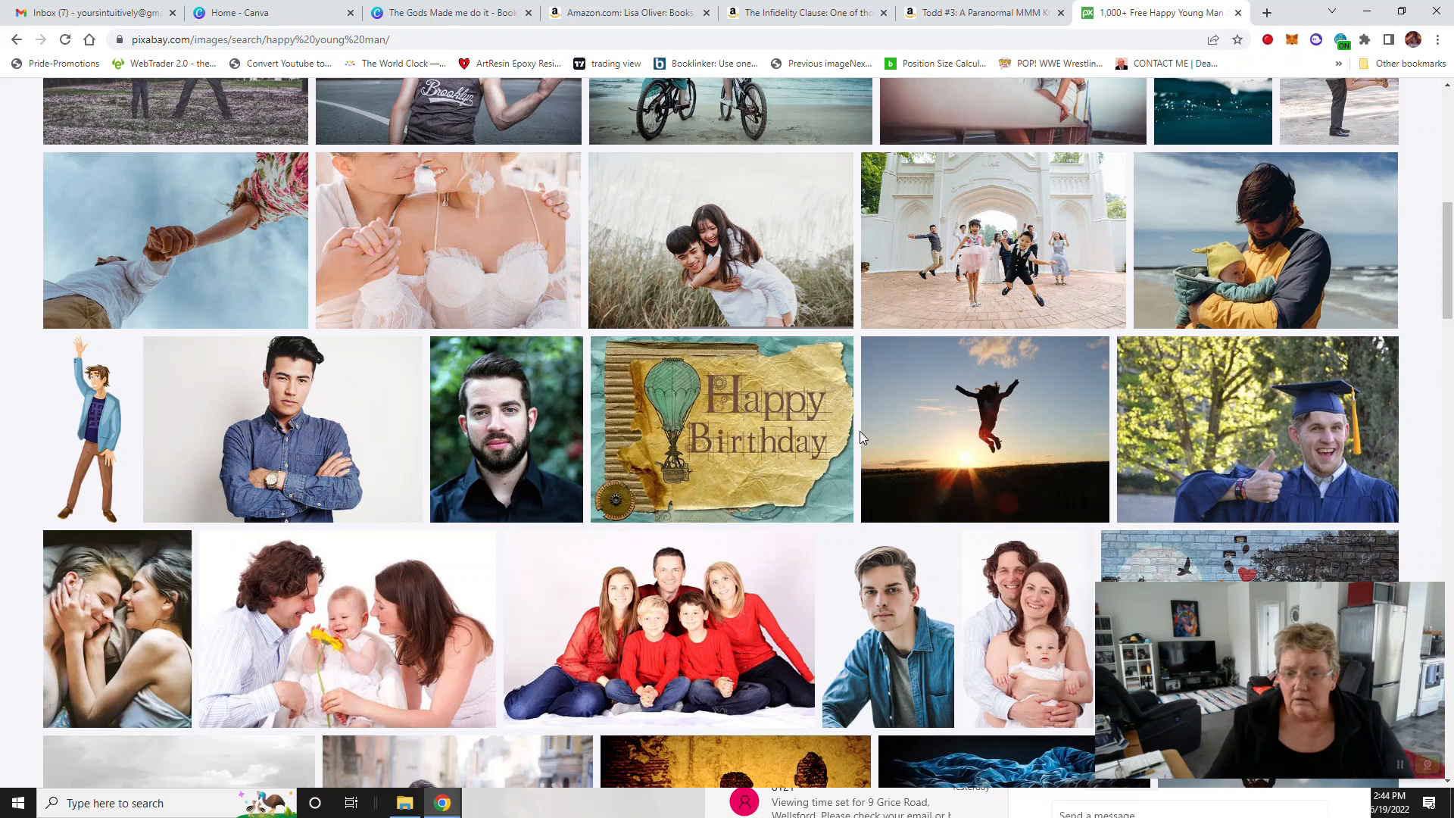
pyautogui.scroll(-4, 860, 430)
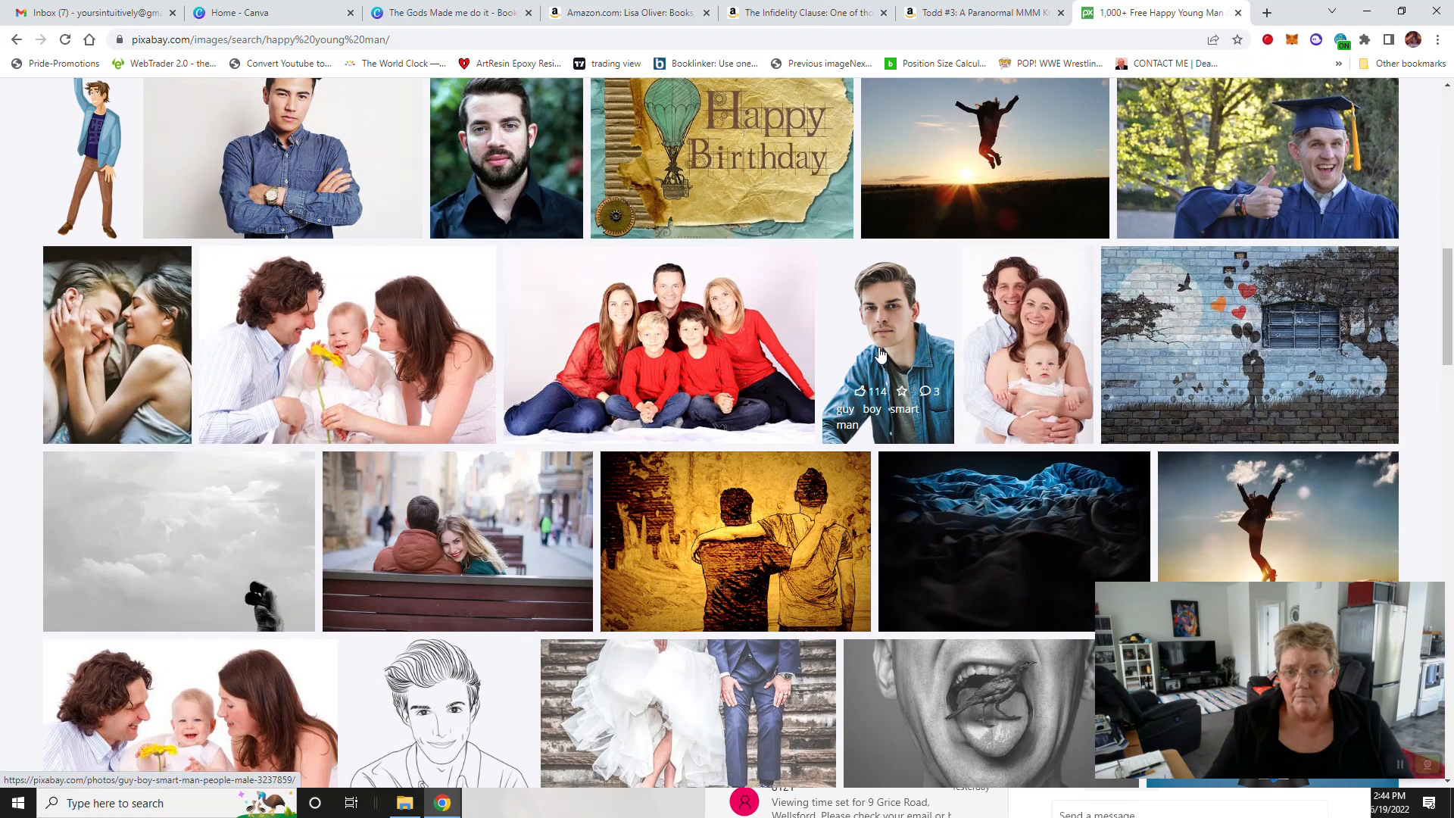
pyautogui.scroll(-2, 880, 354)
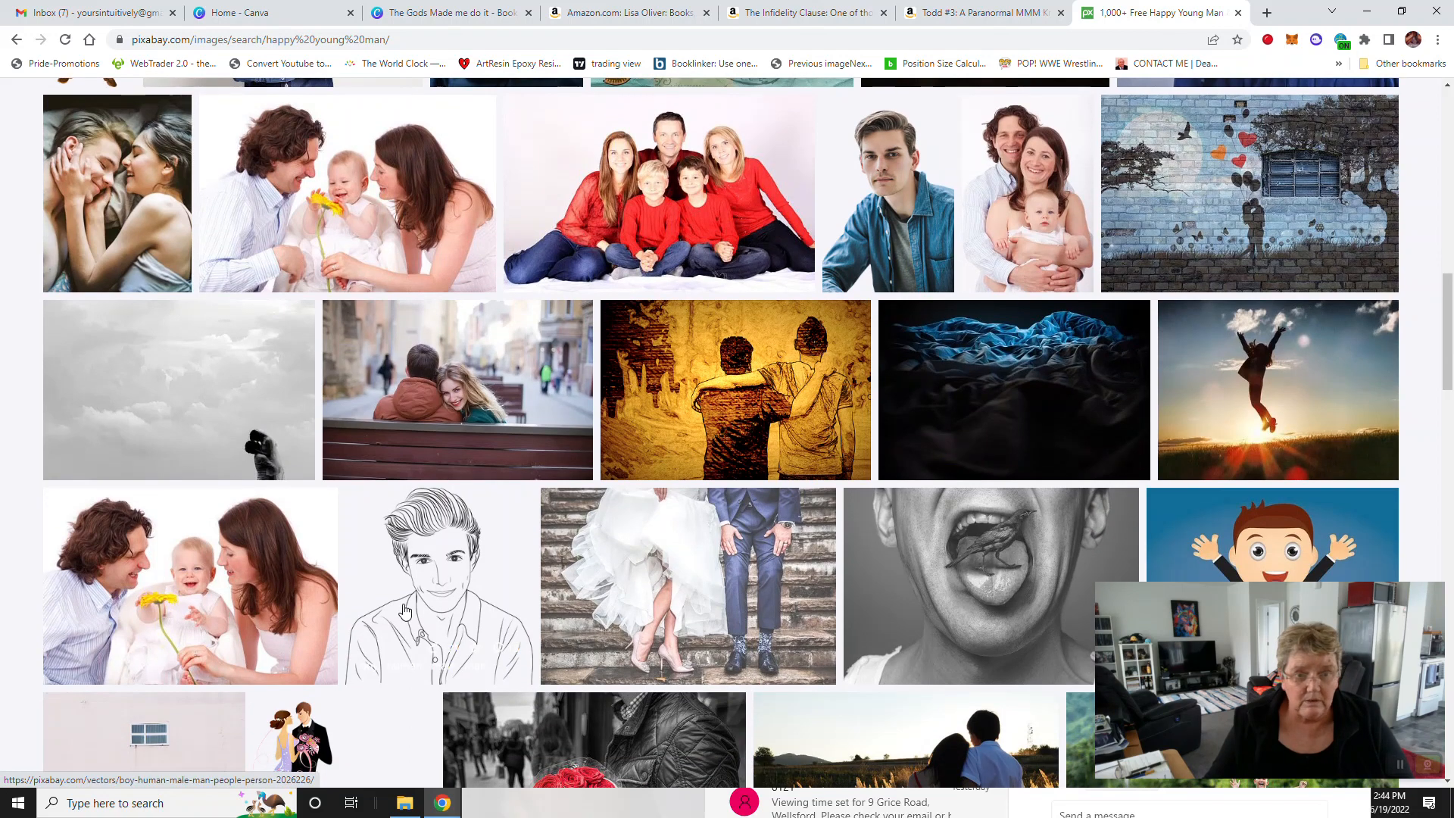
pyautogui.click(884, 210)
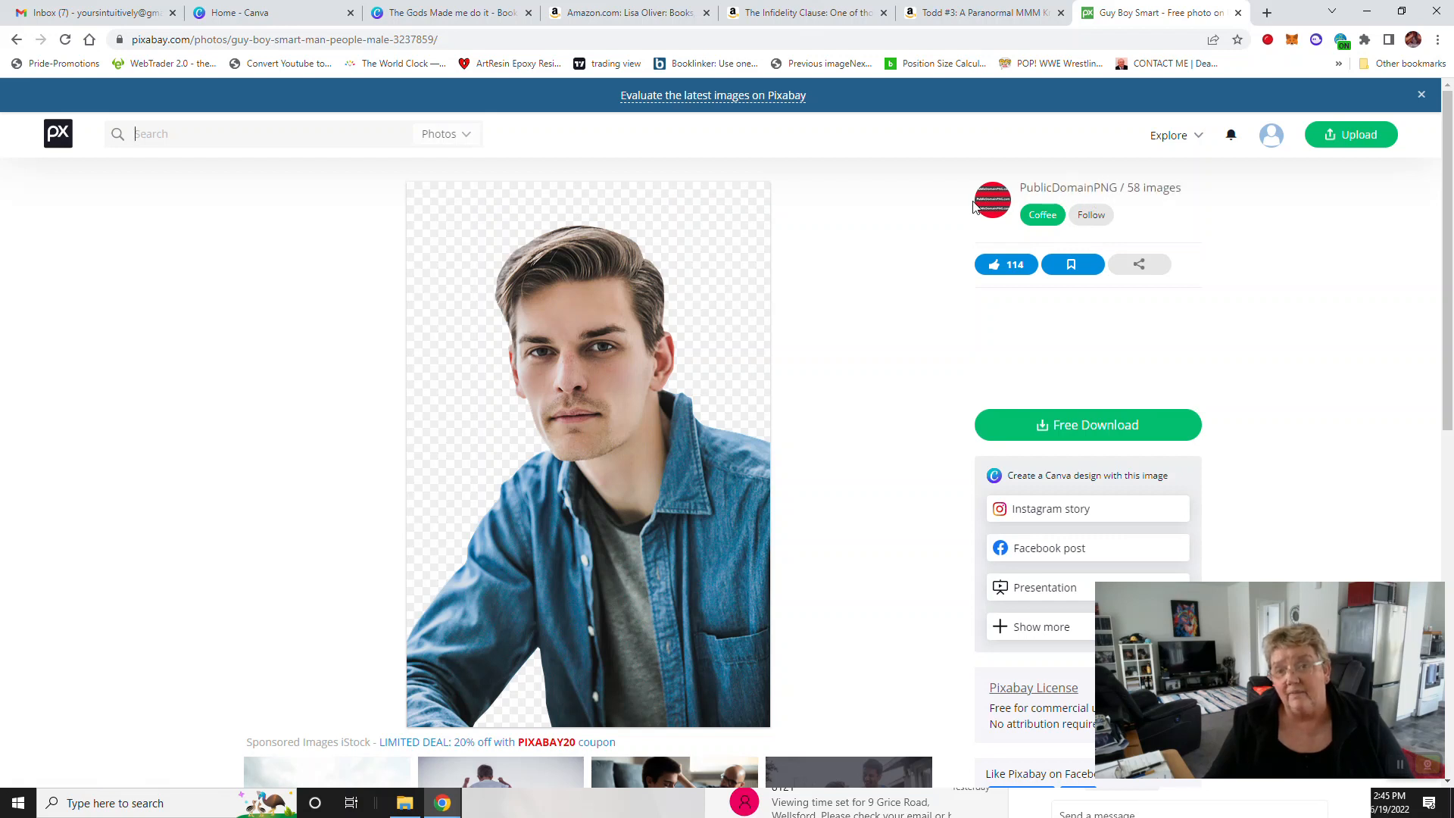
# Step: Download the denim-shirt photo as a 1280×1920 PNG and save it as guy-3237859_1920 in the AAPrintify design comp folder
pyautogui.scroll(-1, 890, 392)
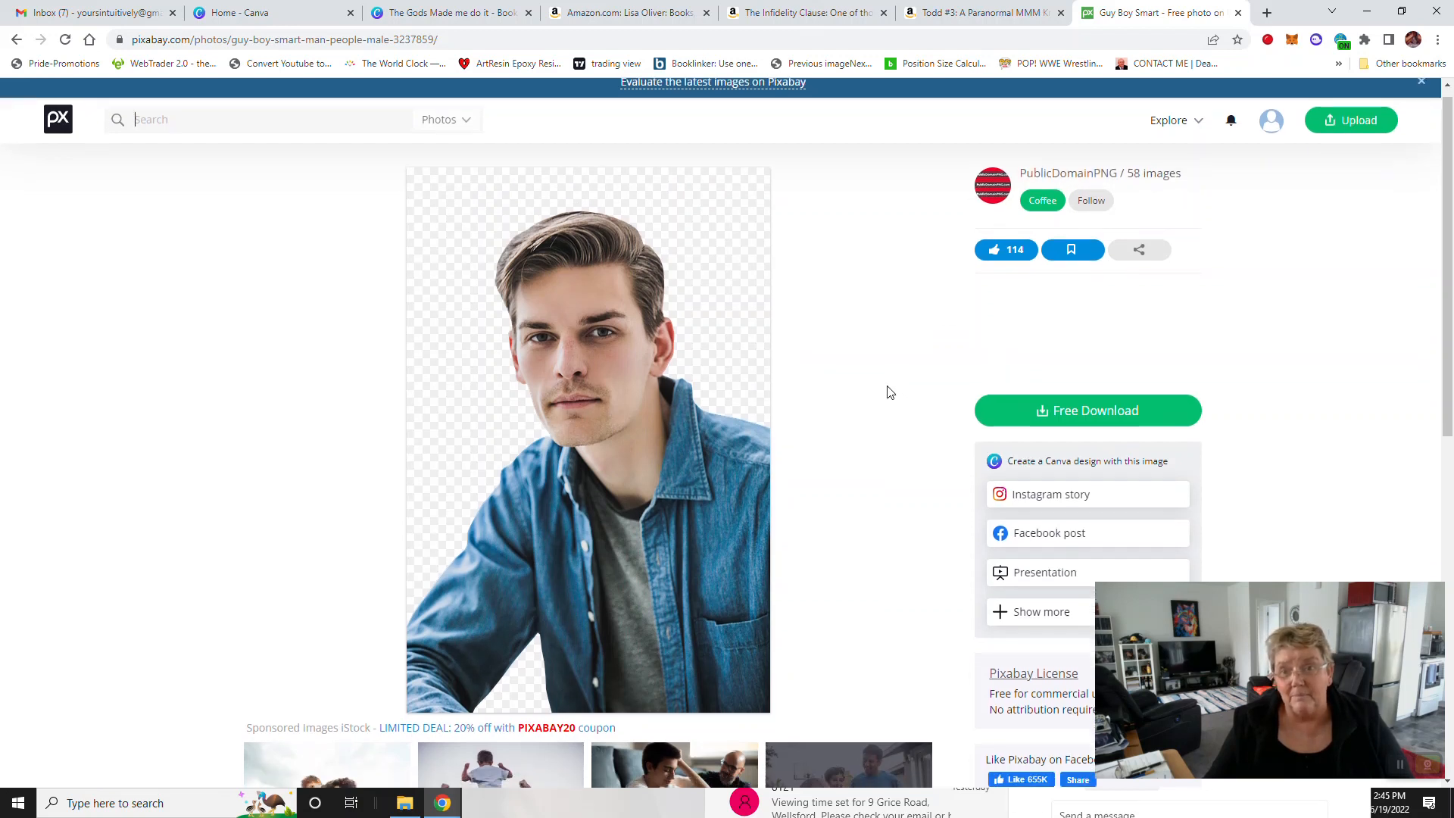
pyautogui.scroll(-3, 890, 391)
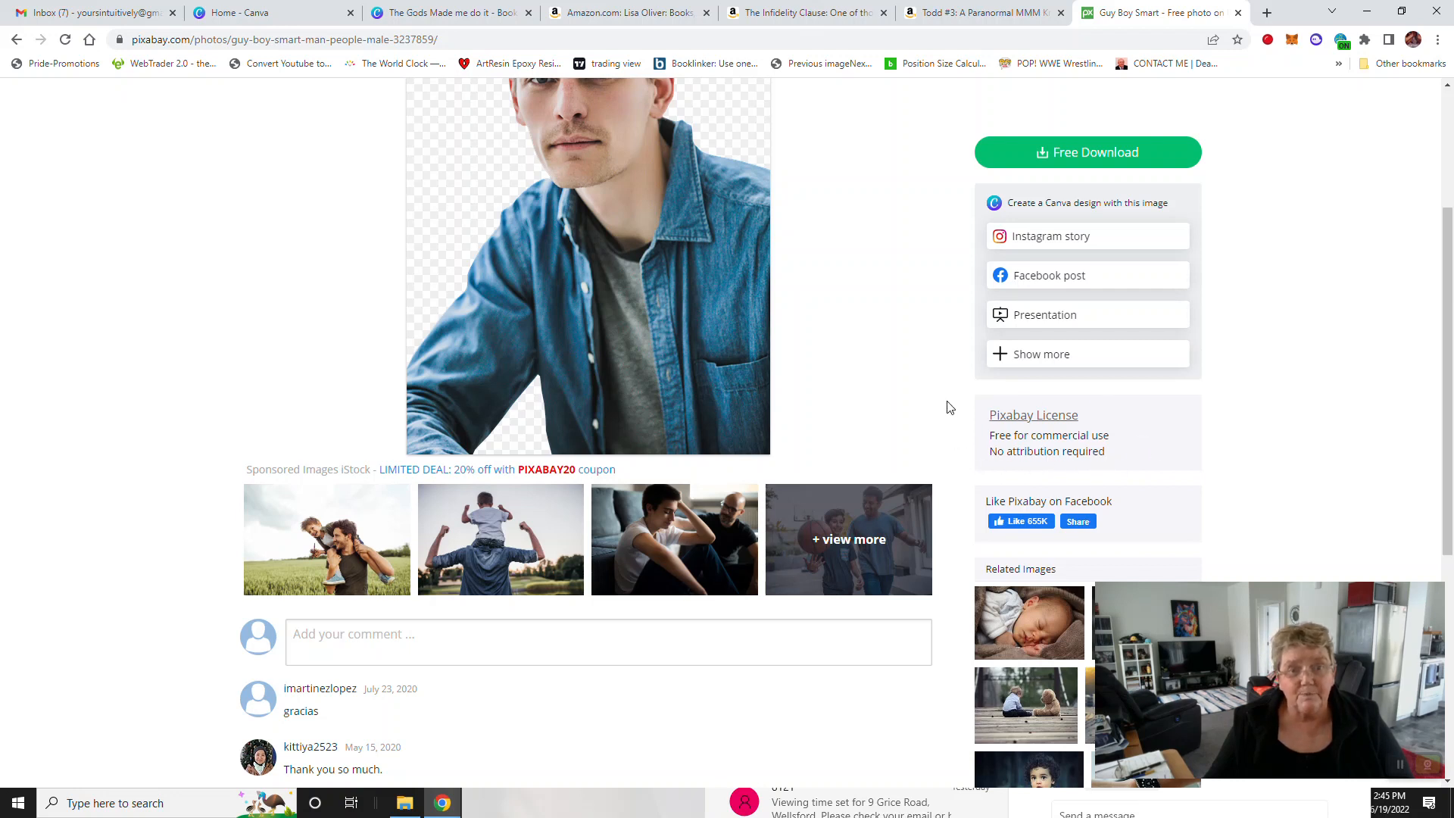
pyautogui.scroll(2, 947, 407)
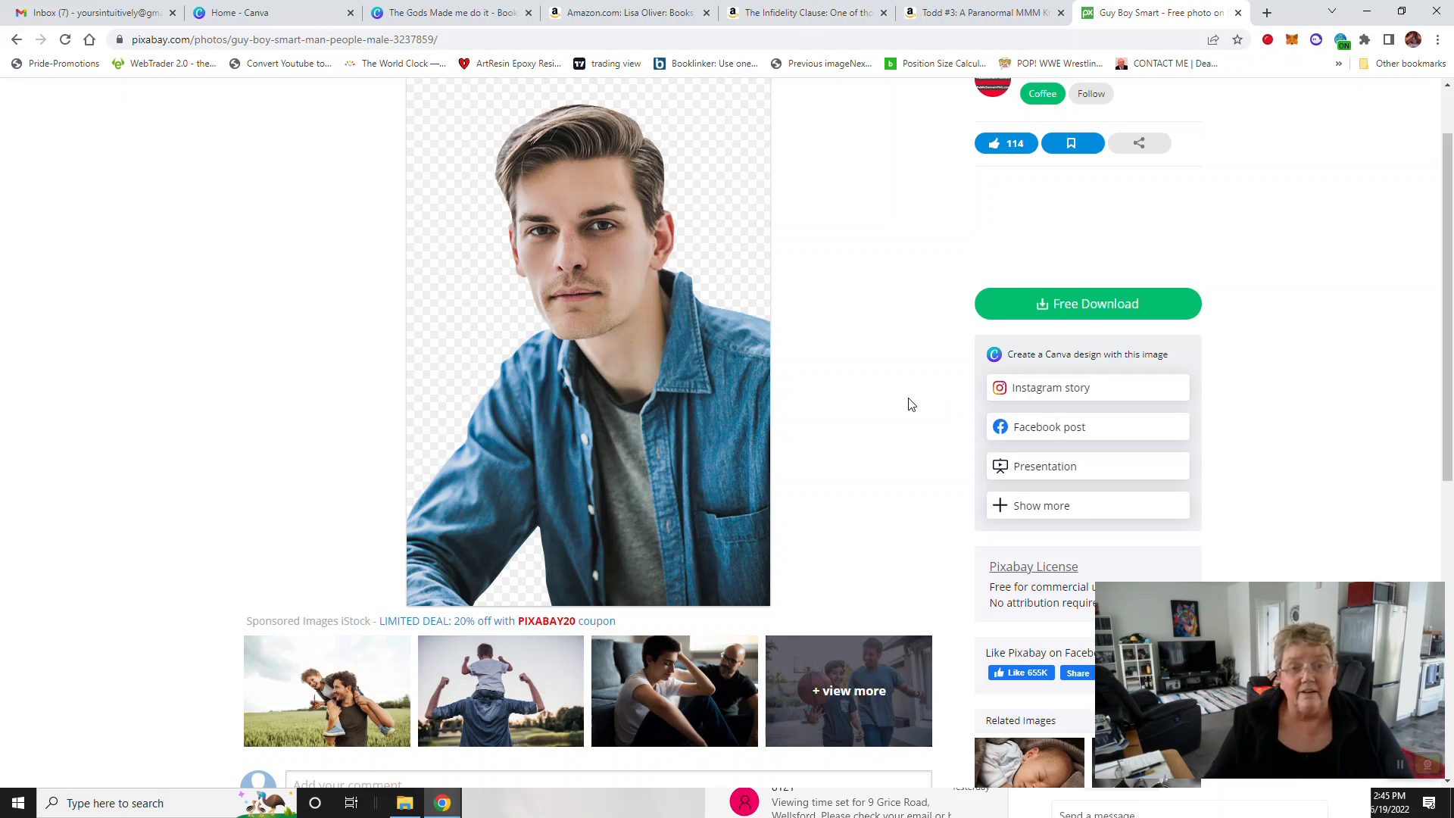
pyautogui.click(1087, 313)
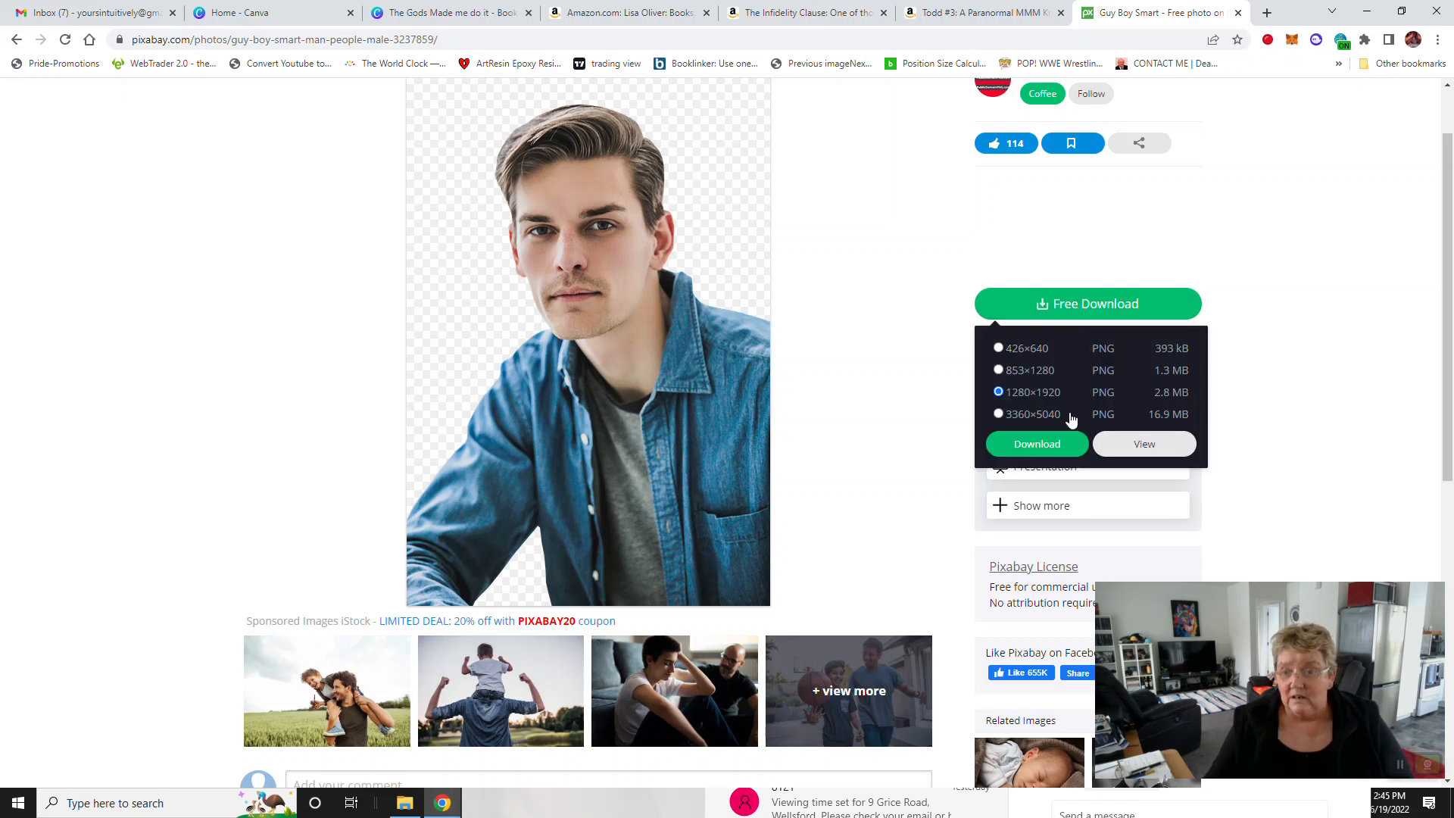
pyautogui.click(1026, 445)
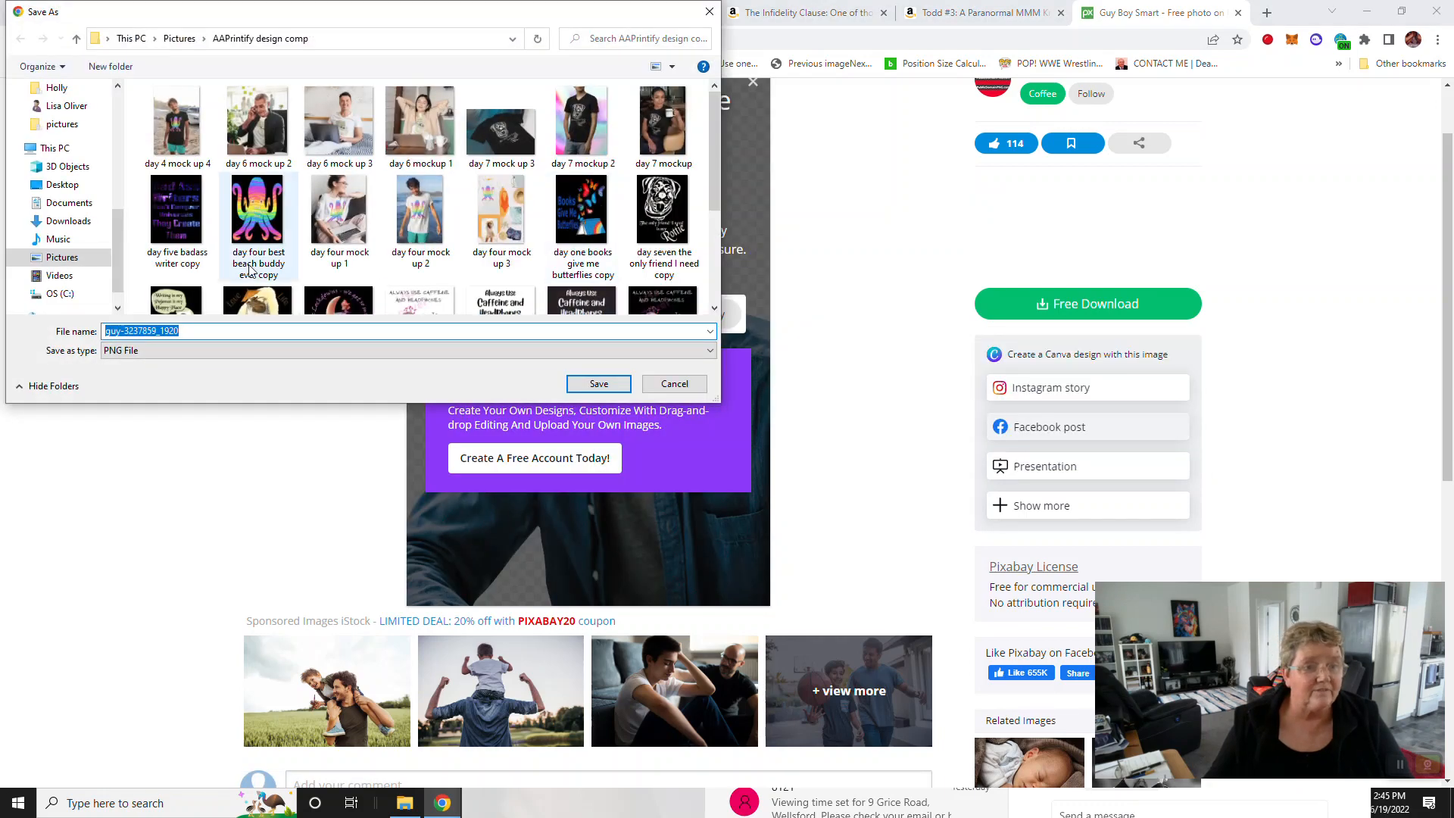
pyautogui.click(597, 384)
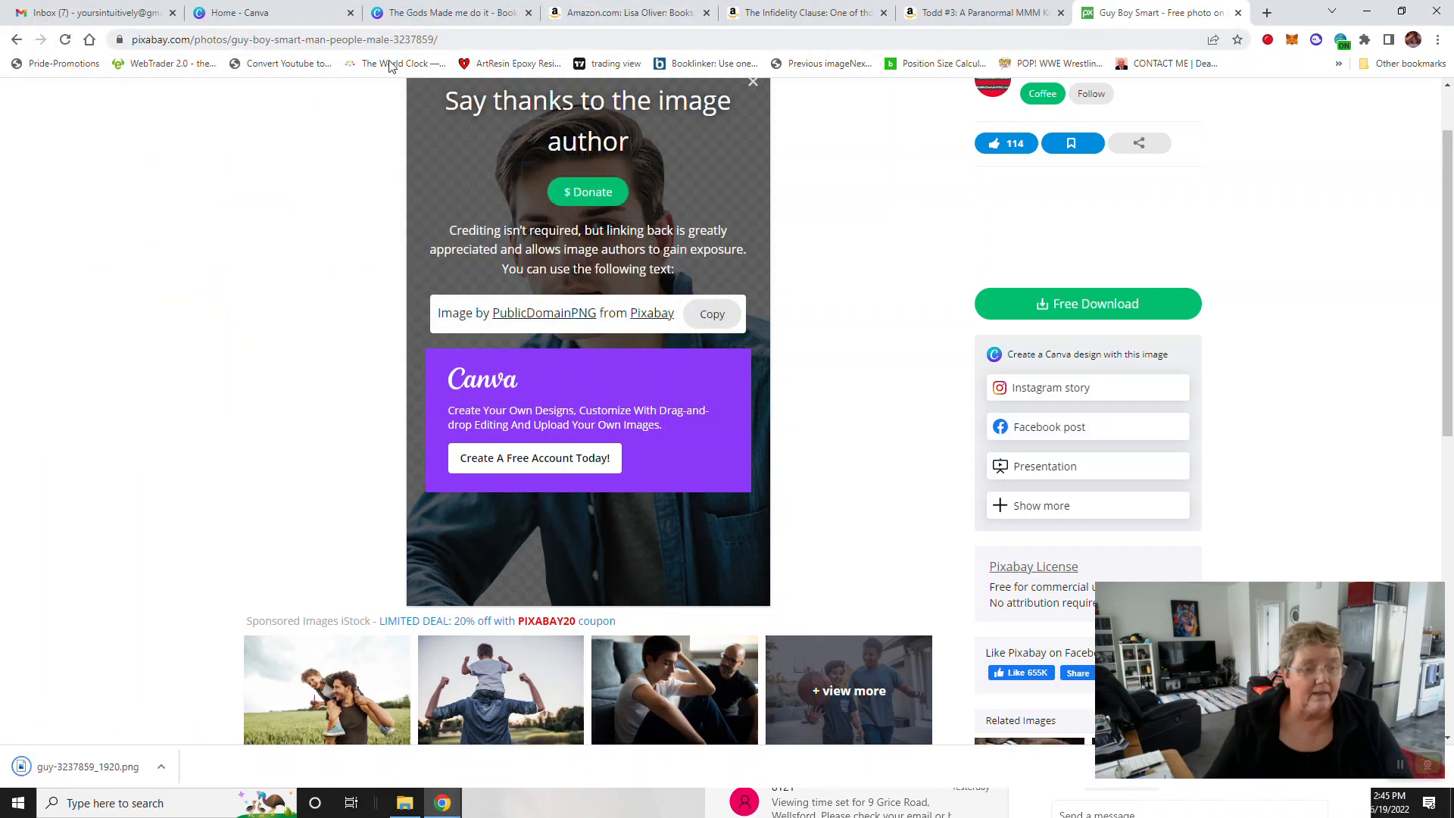
# Step: Switch back to the Canva cover design, upload guy-3237859_1920.png and add it to page 2
pyautogui.click(450, 14)
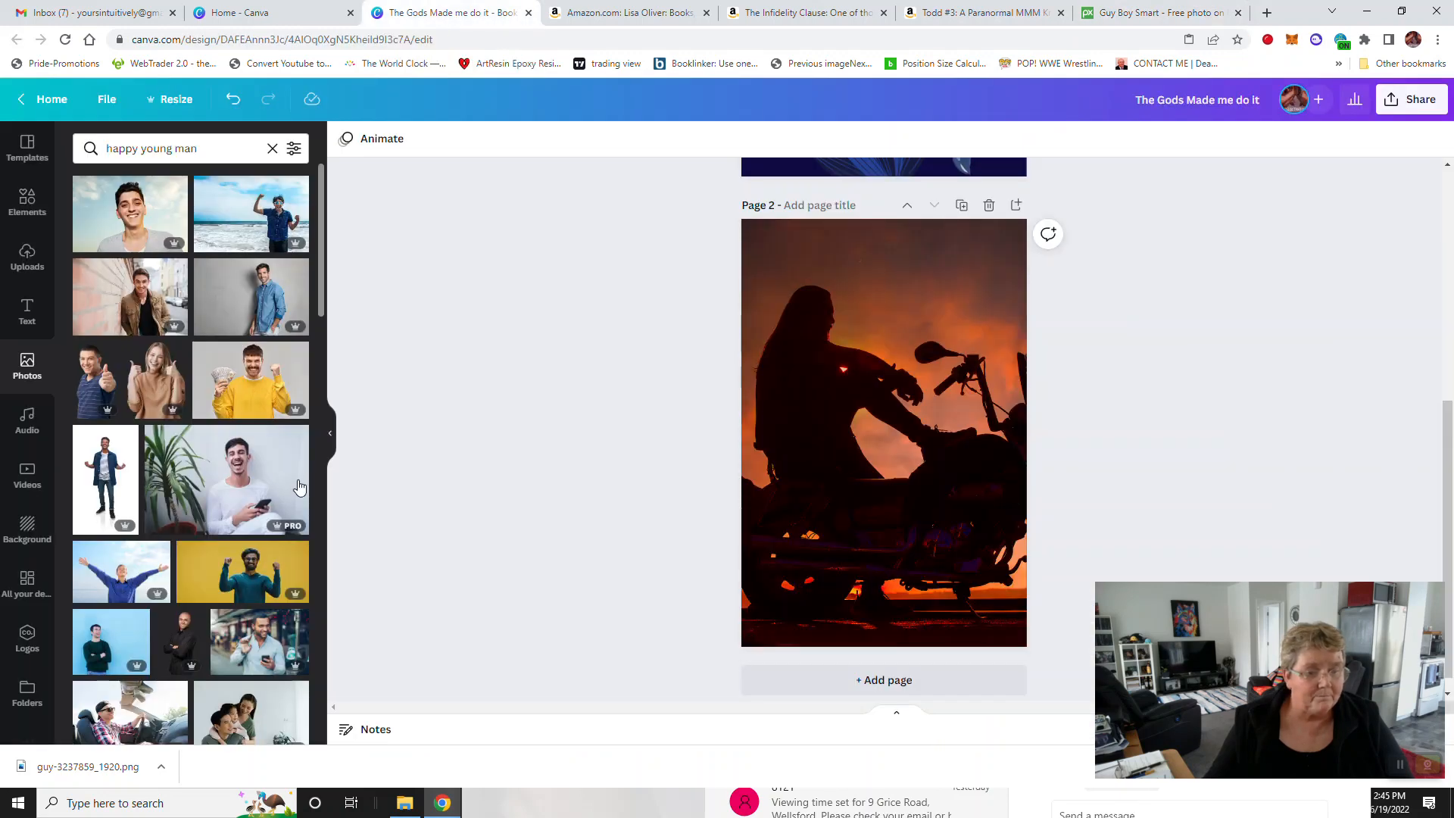
pyautogui.click(28, 260)
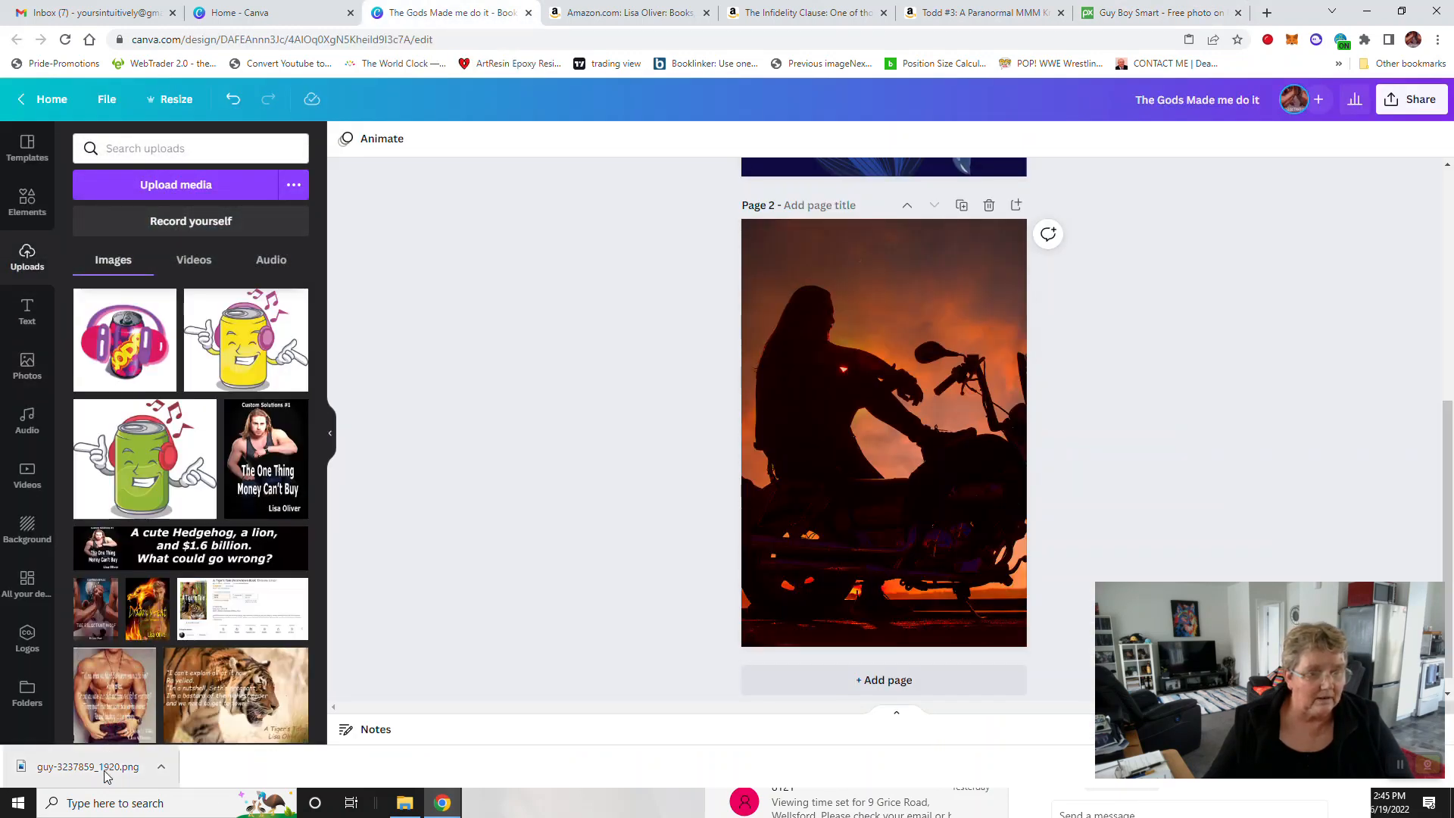
pyautogui.moveTo(106, 776); pyautogui.dragTo(118, 274)
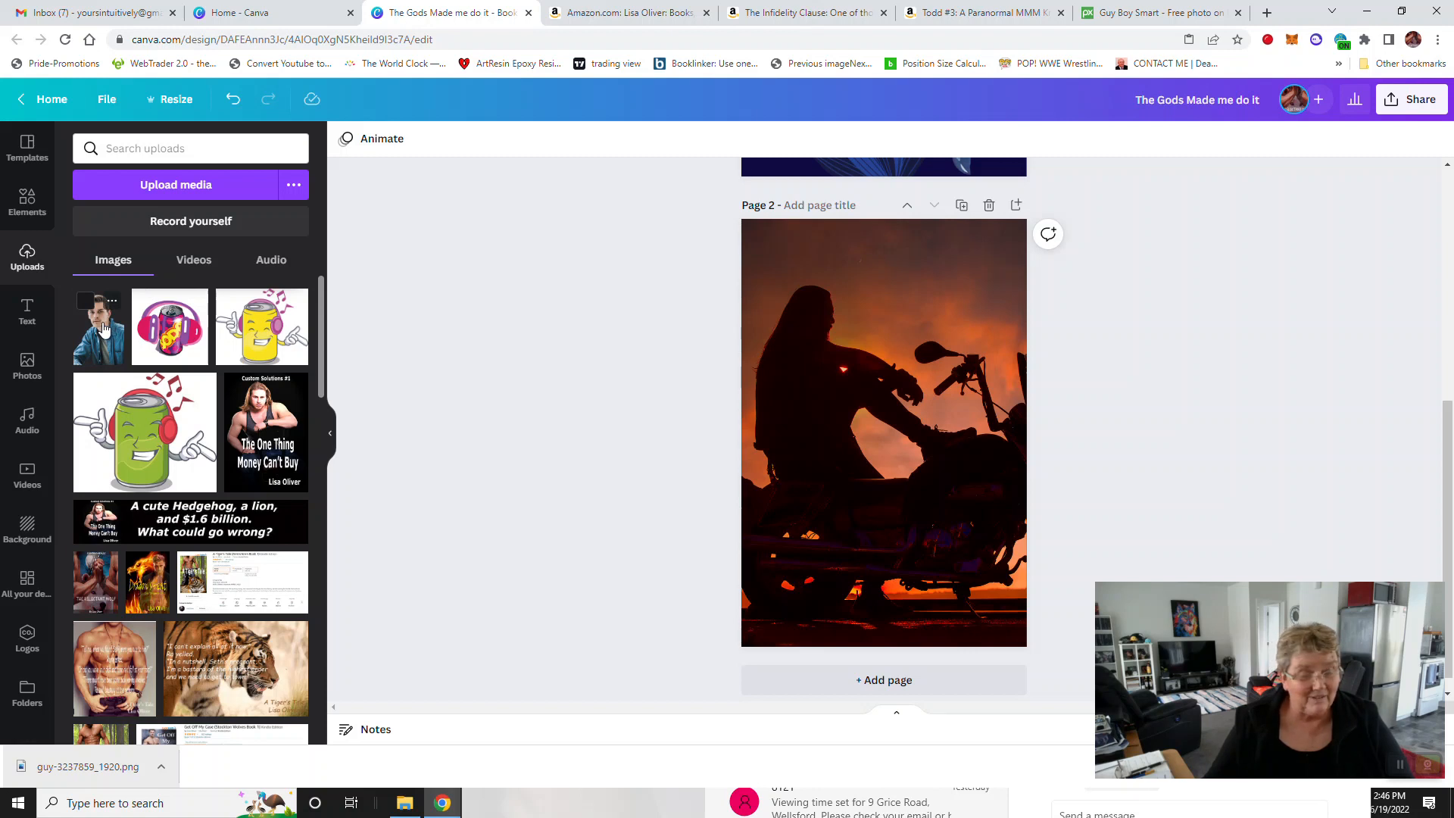
pyautogui.click(103, 327)
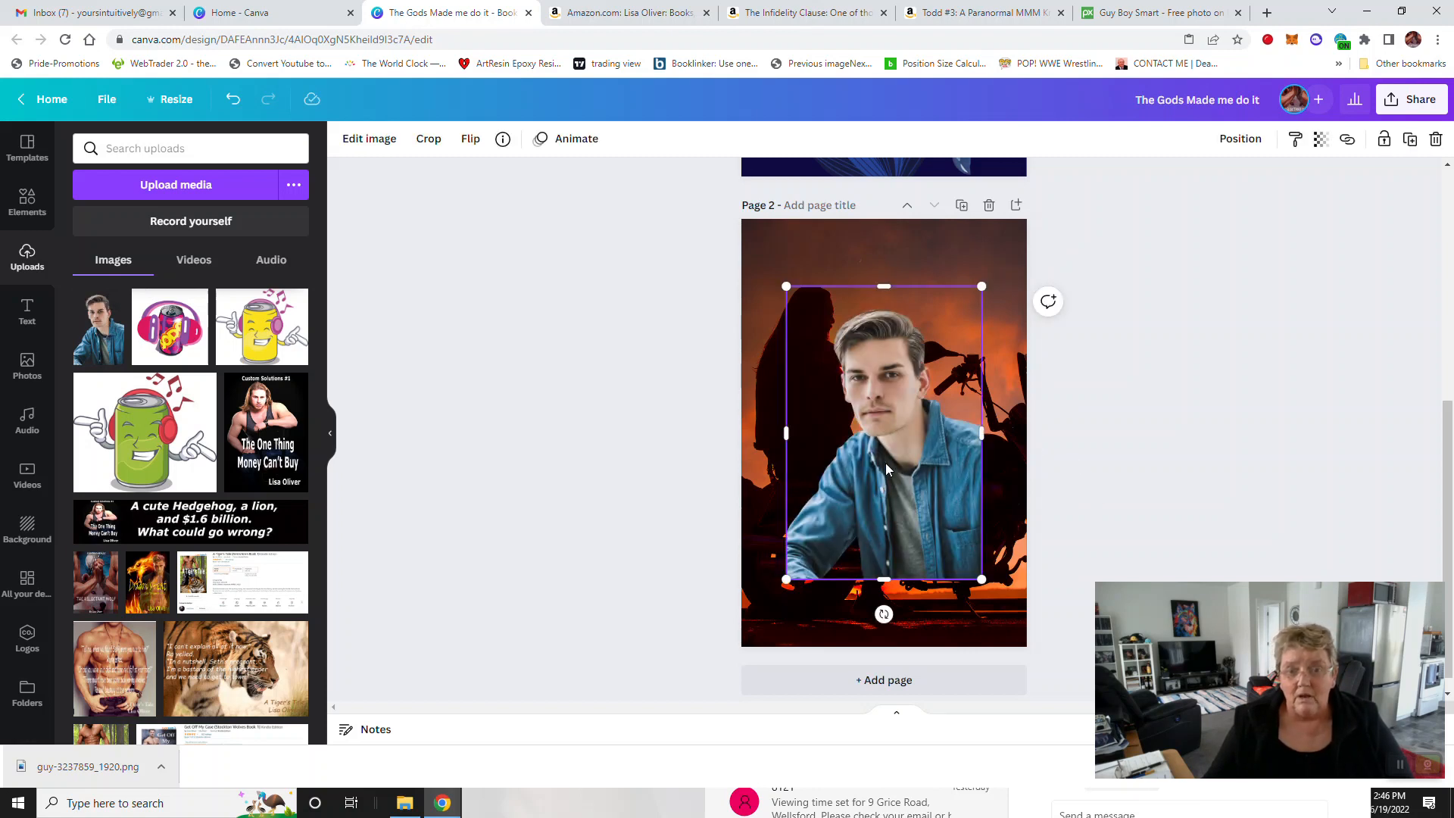
# Step: Move the denim-shirt man into the lower-right corner of page 2, in front of the motorcycle
pyautogui.moveTo(886, 468); pyautogui.dragTo(928, 502)
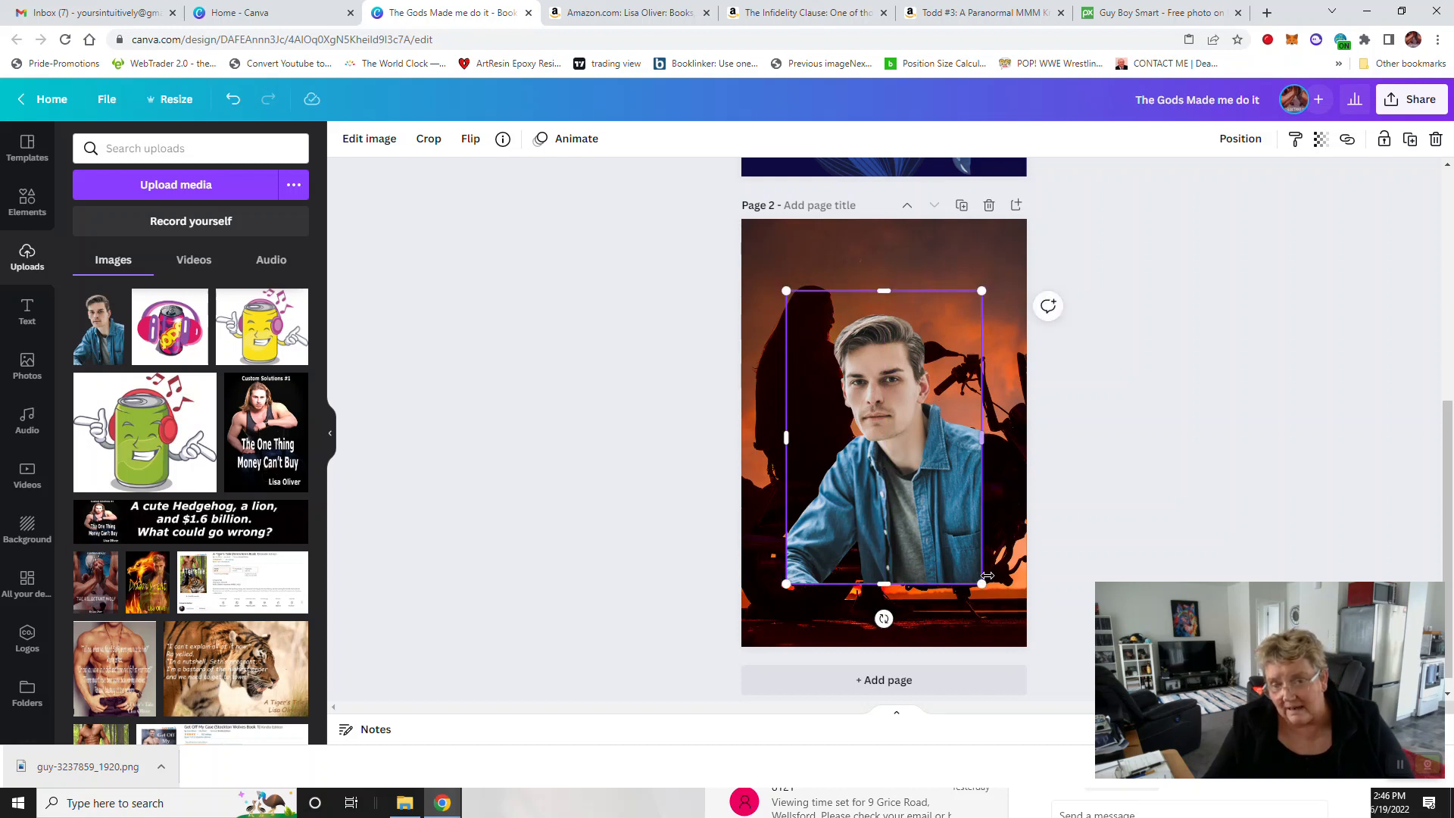
pyautogui.moveTo(883, 470); pyautogui.dragTo(926, 529)
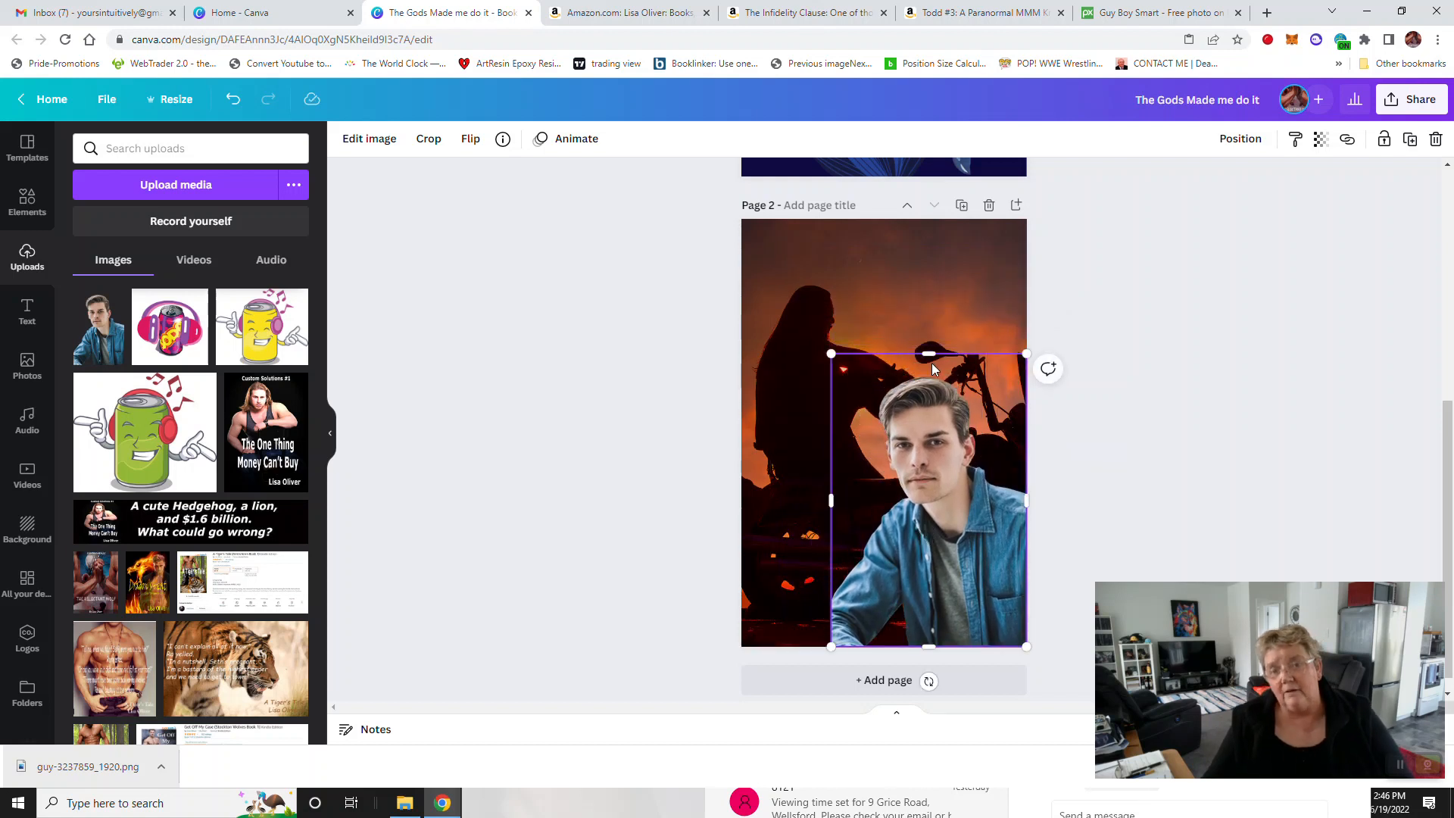
pyautogui.click(1096, 300)
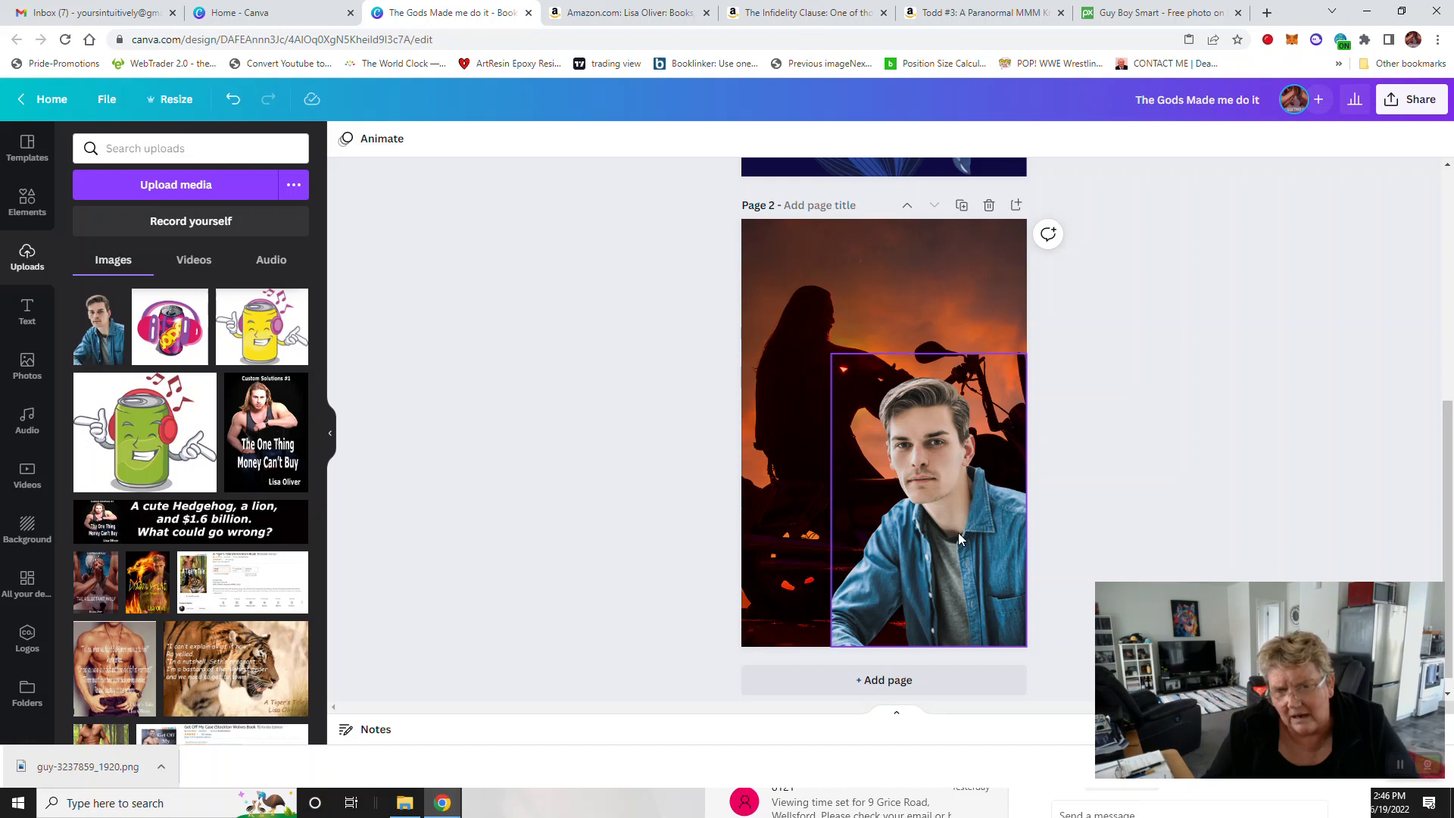
pyautogui.click(816, 337)
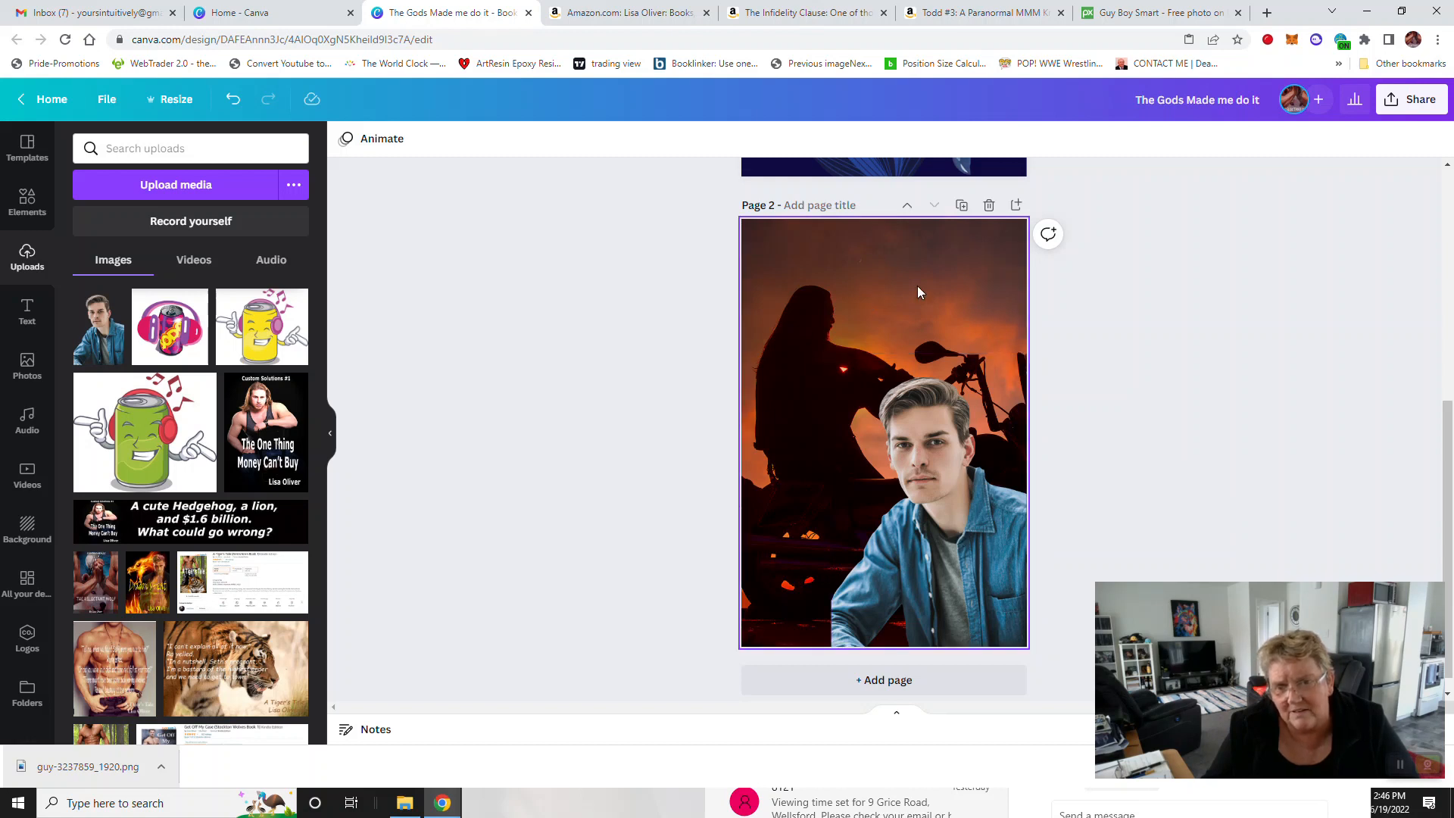
# Step: Return to the Pixabay "happy young man" results and open the dark-background portrait of the tousle-haired man with his hand at his chin
pyautogui.click(1124, 13)
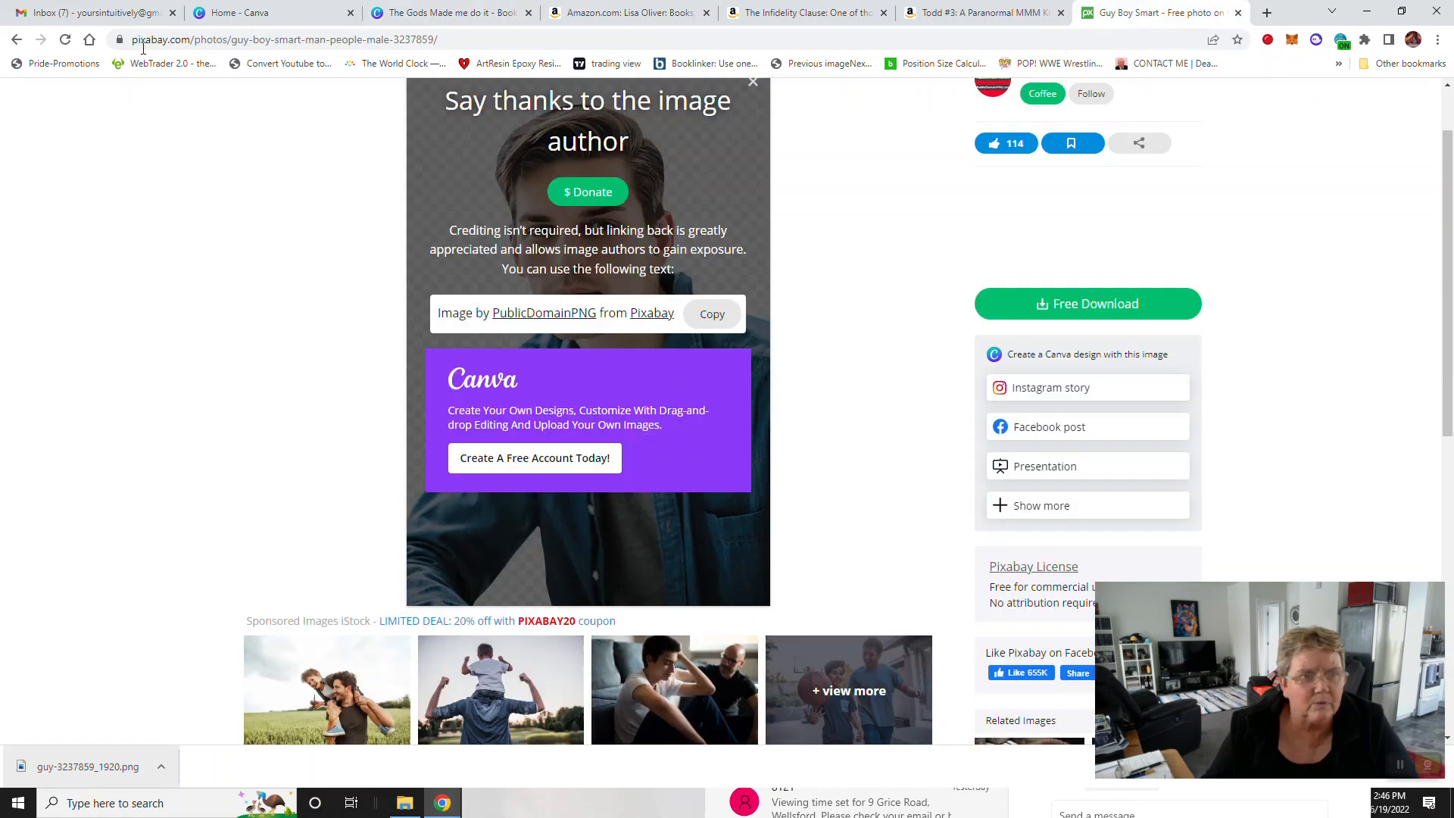
pyautogui.click(16, 40)
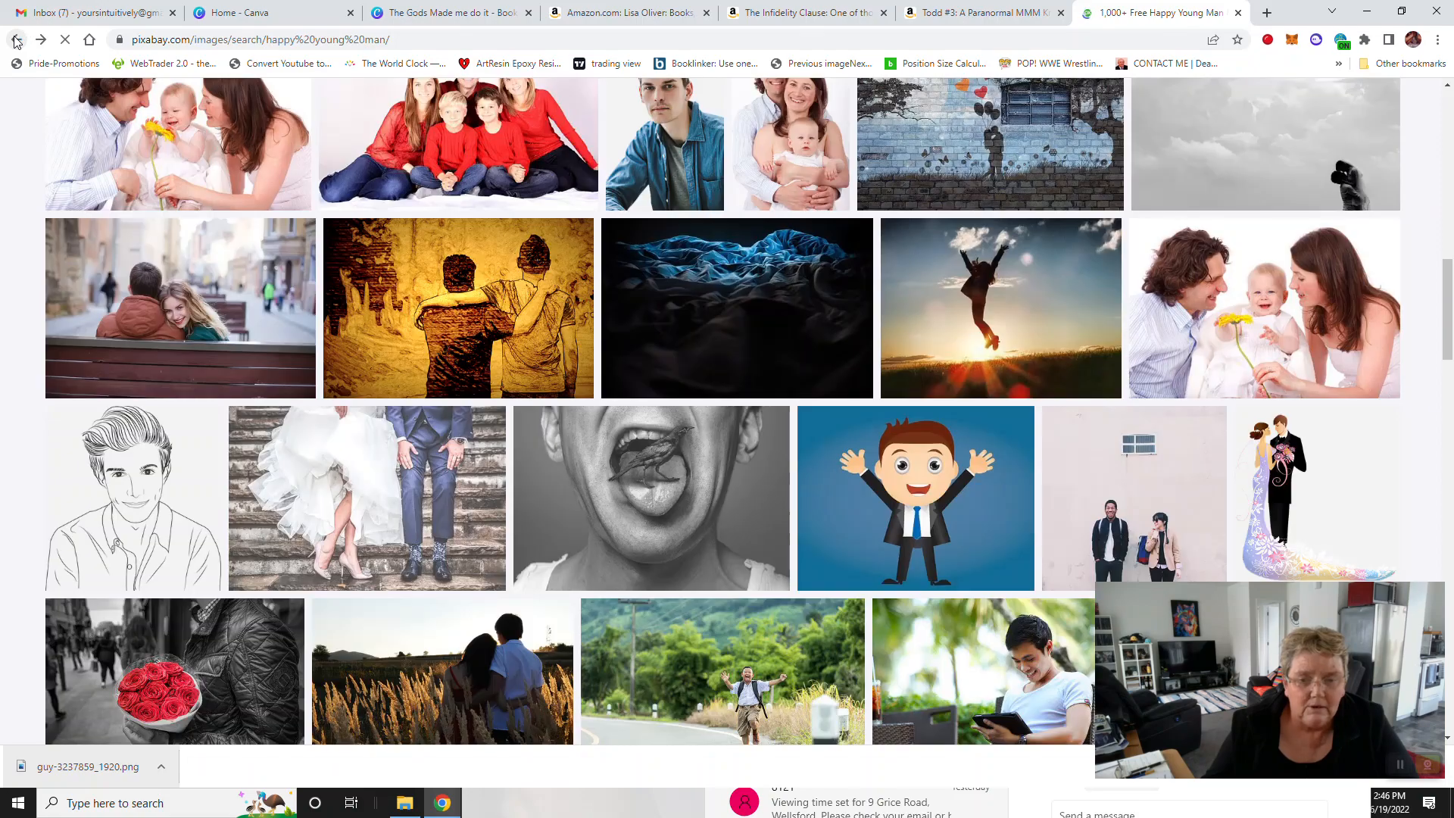
pyautogui.scroll(-1, 697, 284)
pyautogui.scroll(-7, 695, 282)
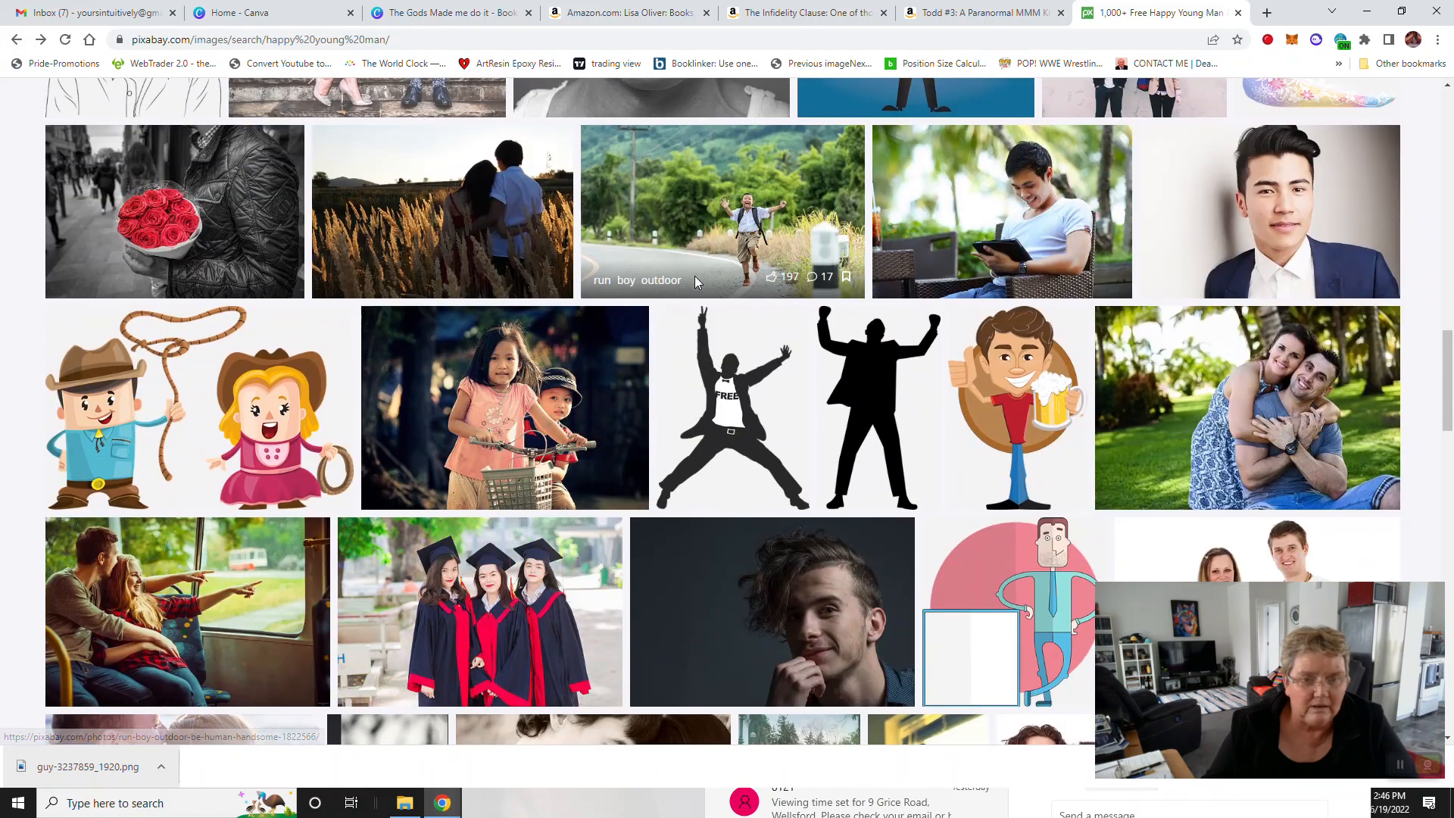
pyautogui.scroll(-2, 695, 283)
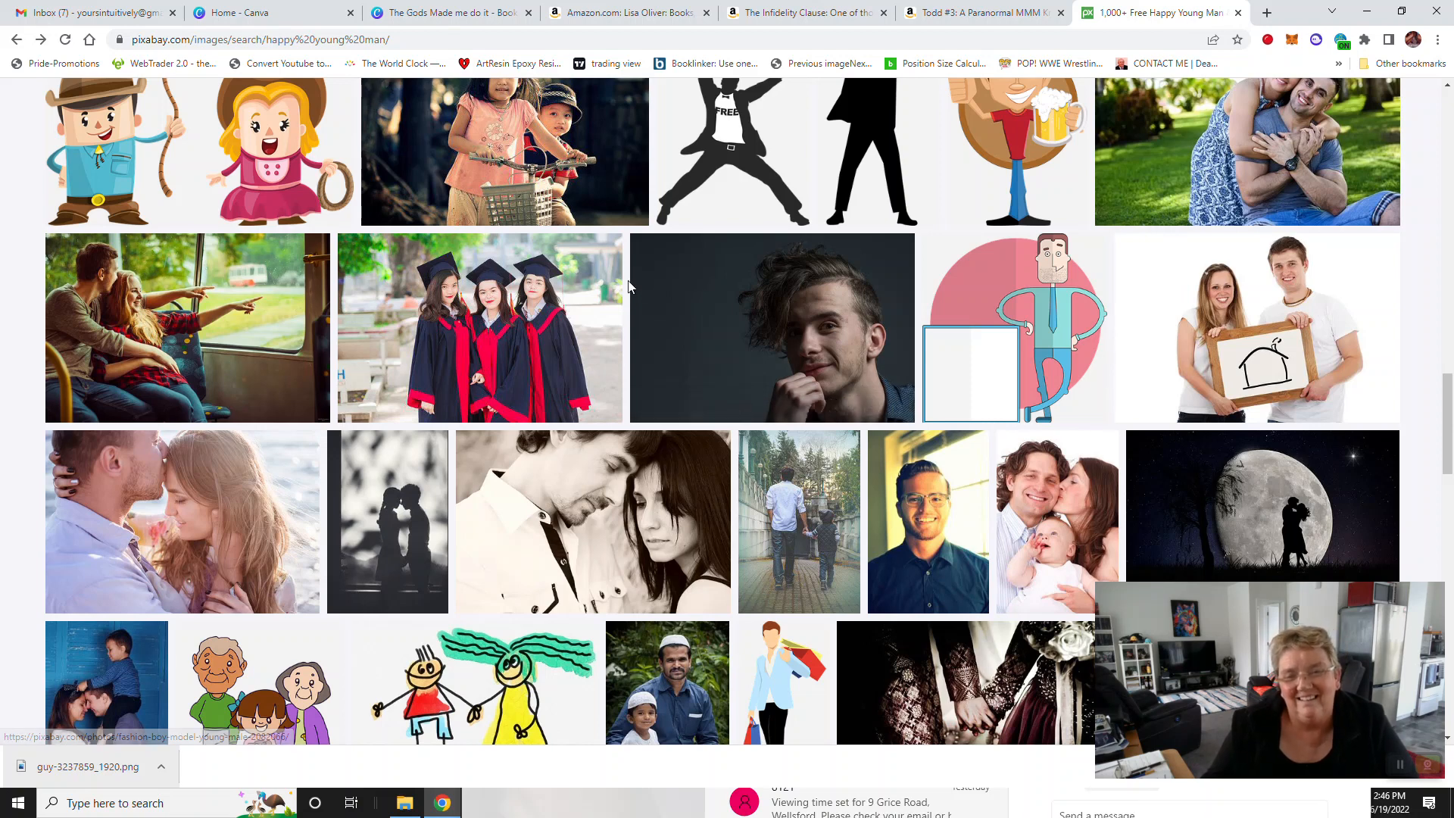
pyautogui.click(752, 351)
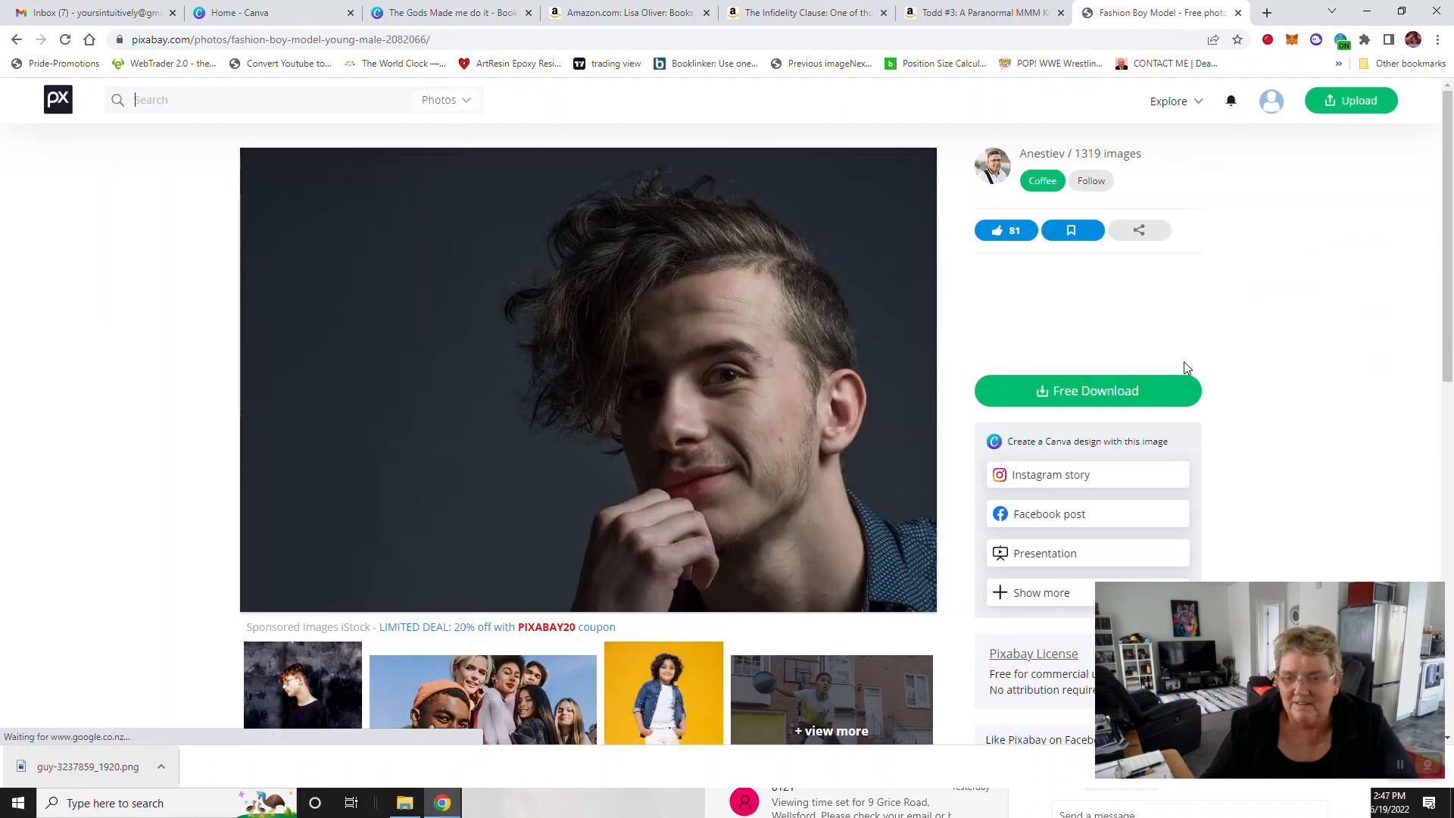
# Step: Download the tousle-haired man's portrait as a JPG and save it as fashion-2082066_1920 in the AAPrintify design comp folder
pyautogui.scroll(-3, 1186, 367)
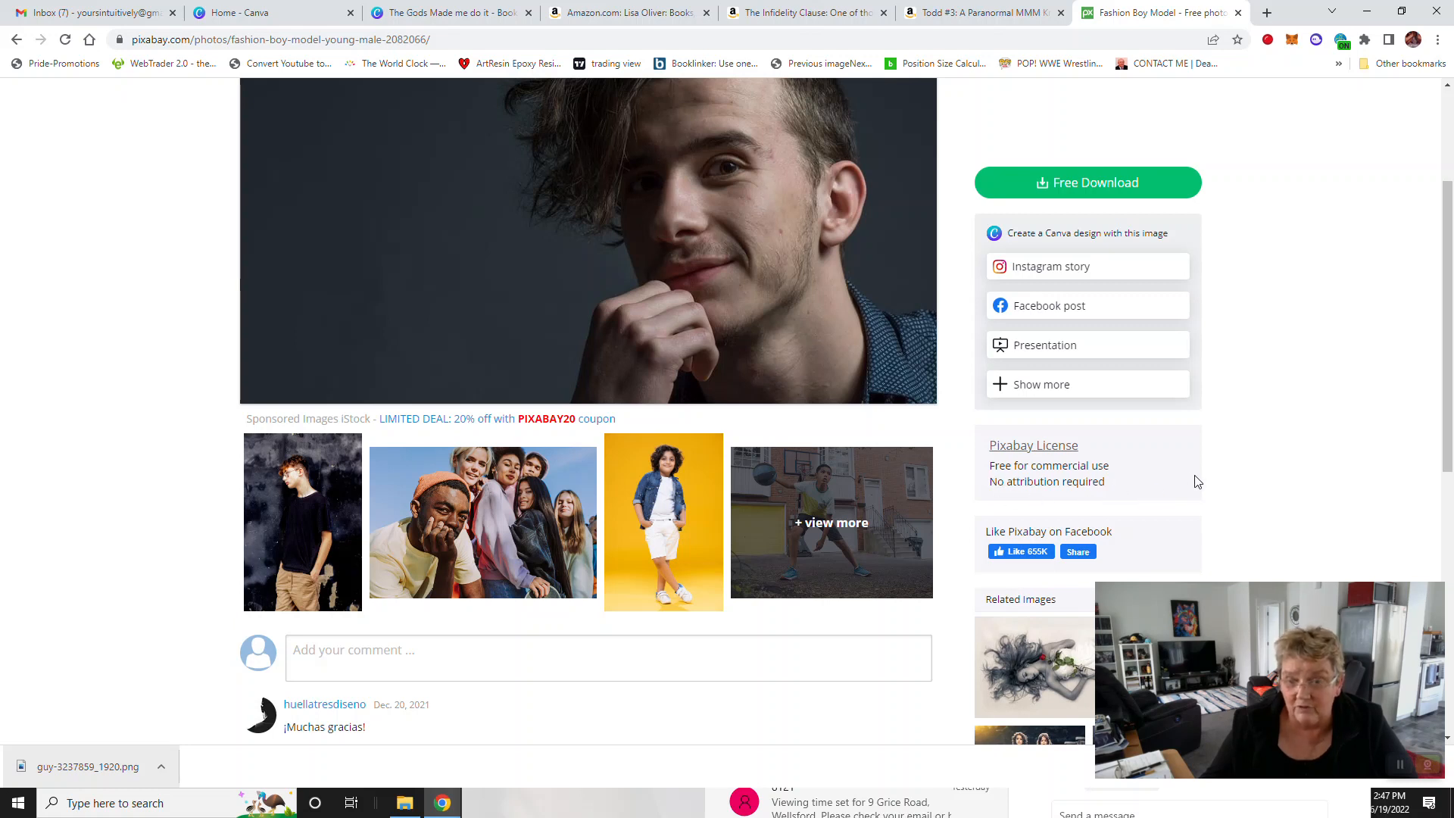
pyautogui.scroll(3, 1197, 482)
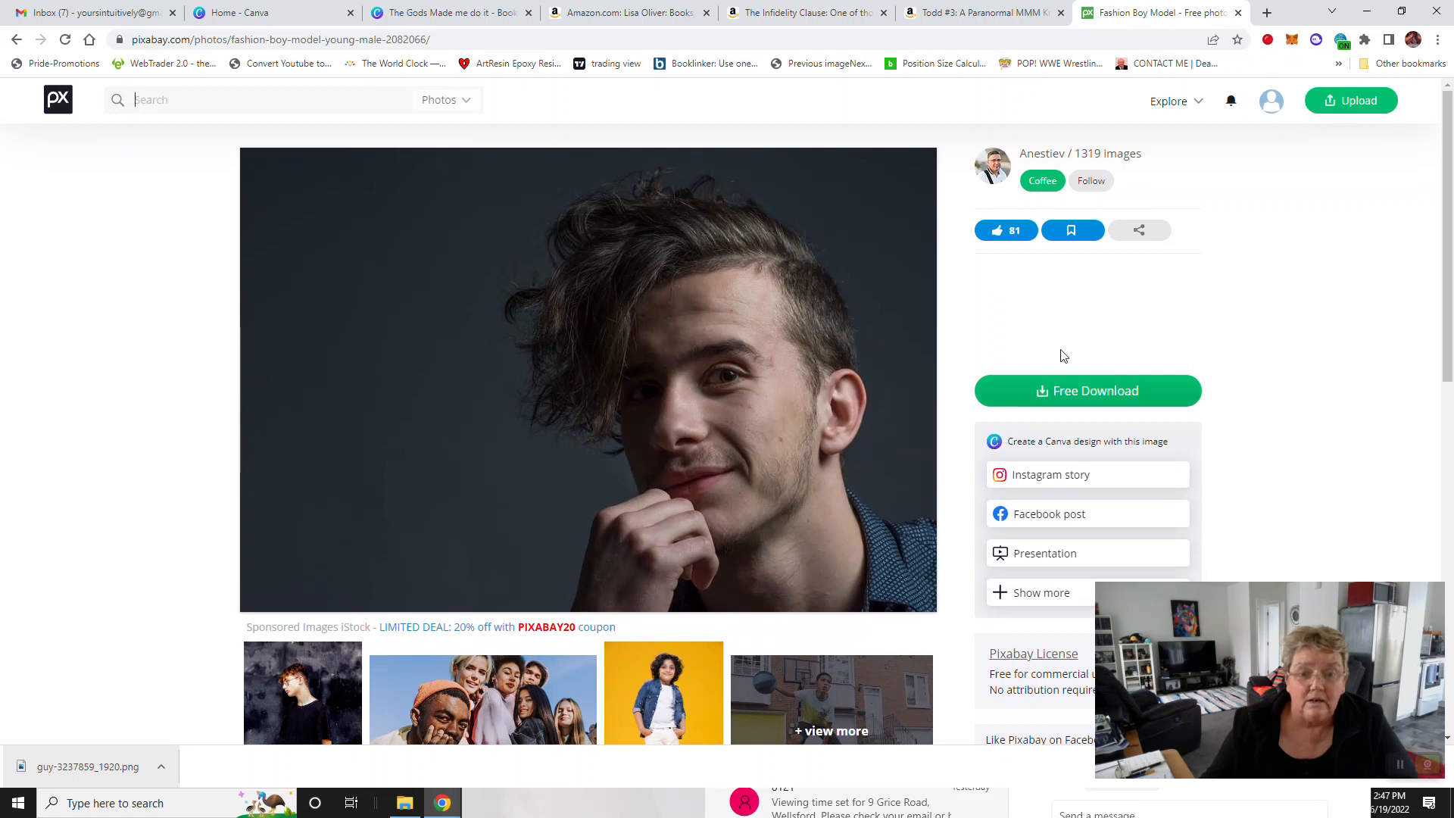
pyautogui.click(1096, 393)
pyautogui.click(1029, 530)
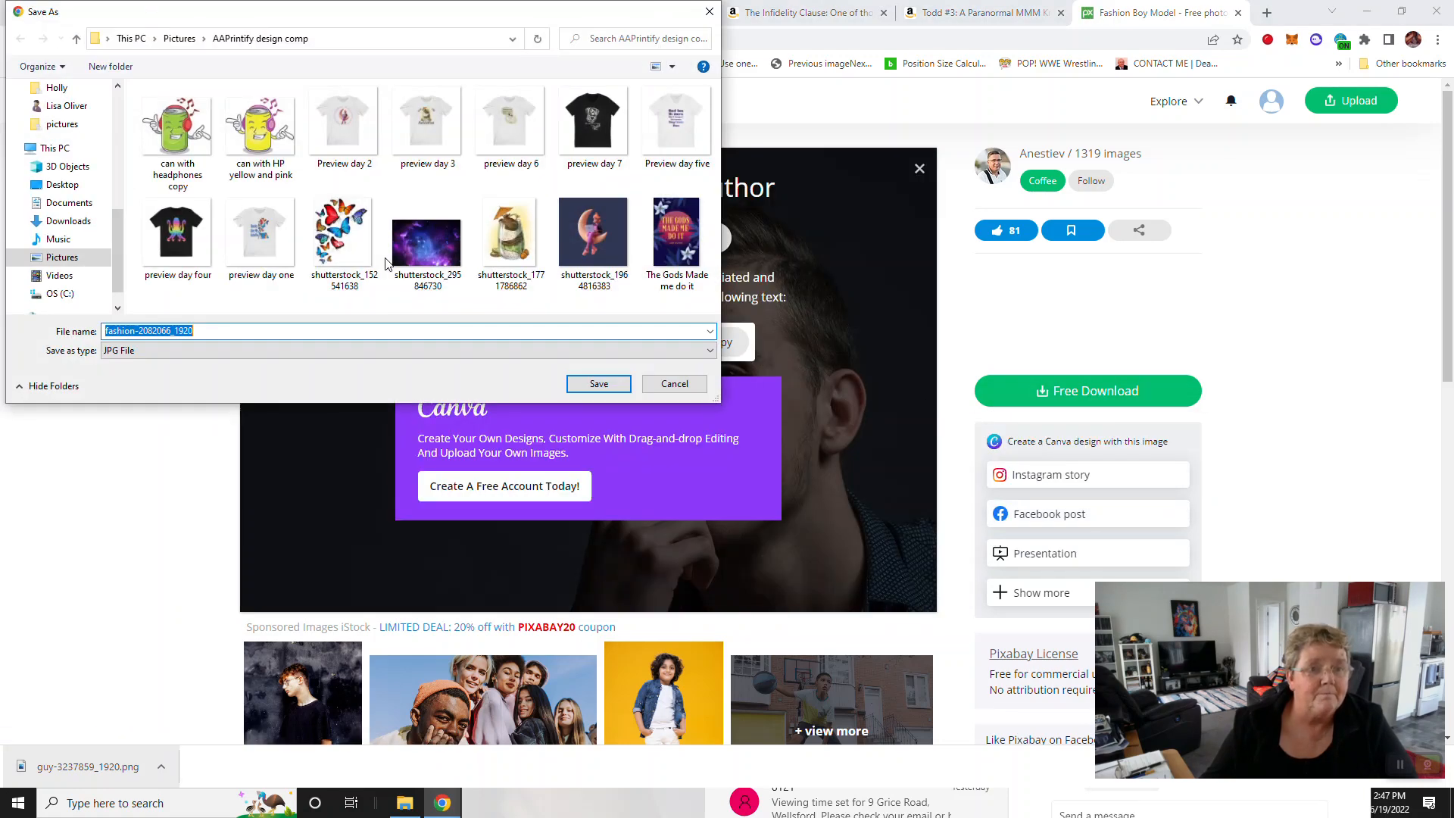
pyautogui.click(599, 385)
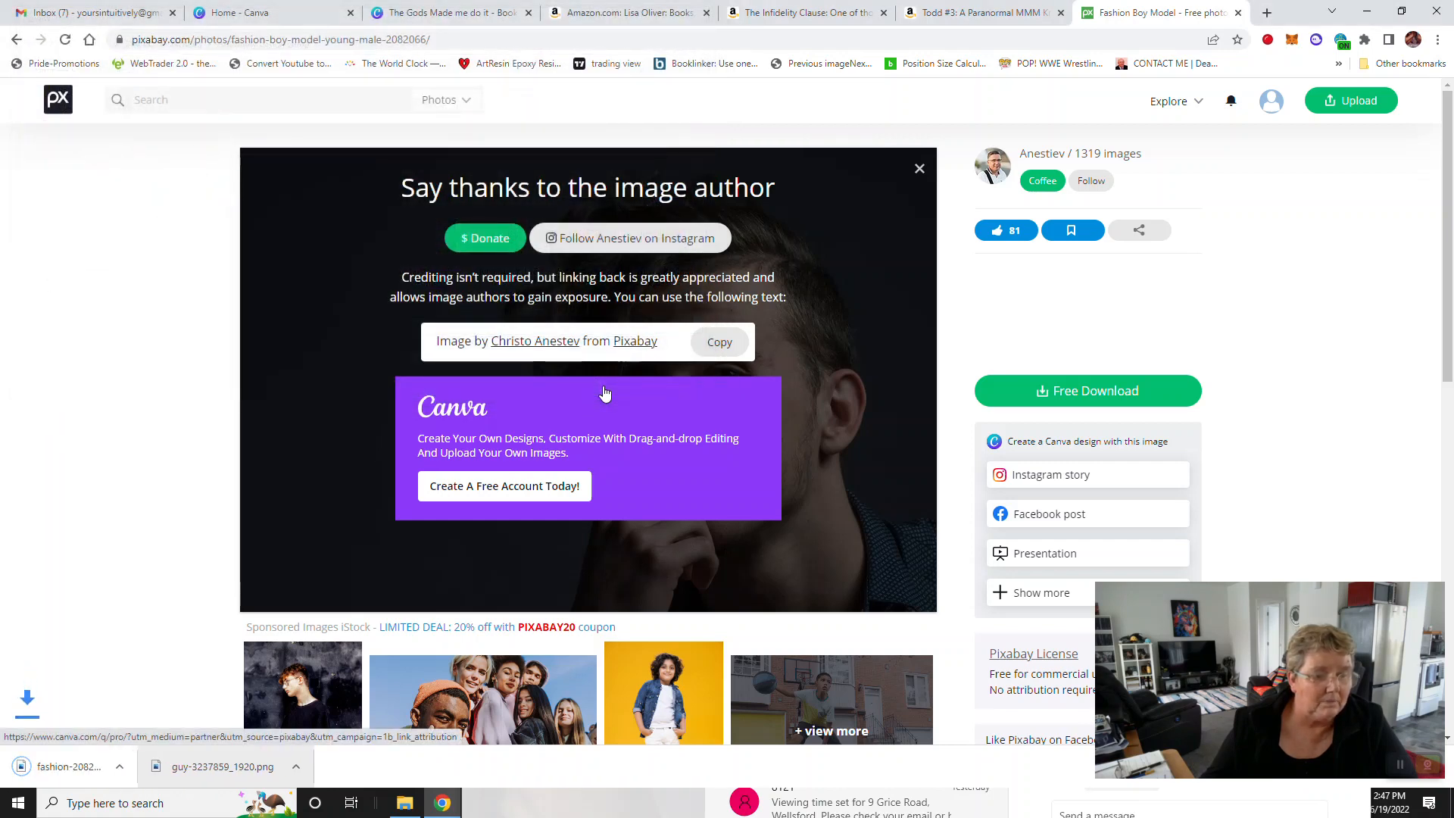
# Step: Switch back to the Canva cover design, upload the downloaded fashion-2082066 portrait and replace the denim-shirt man on page 2 with it
pyautogui.click(457, 14)
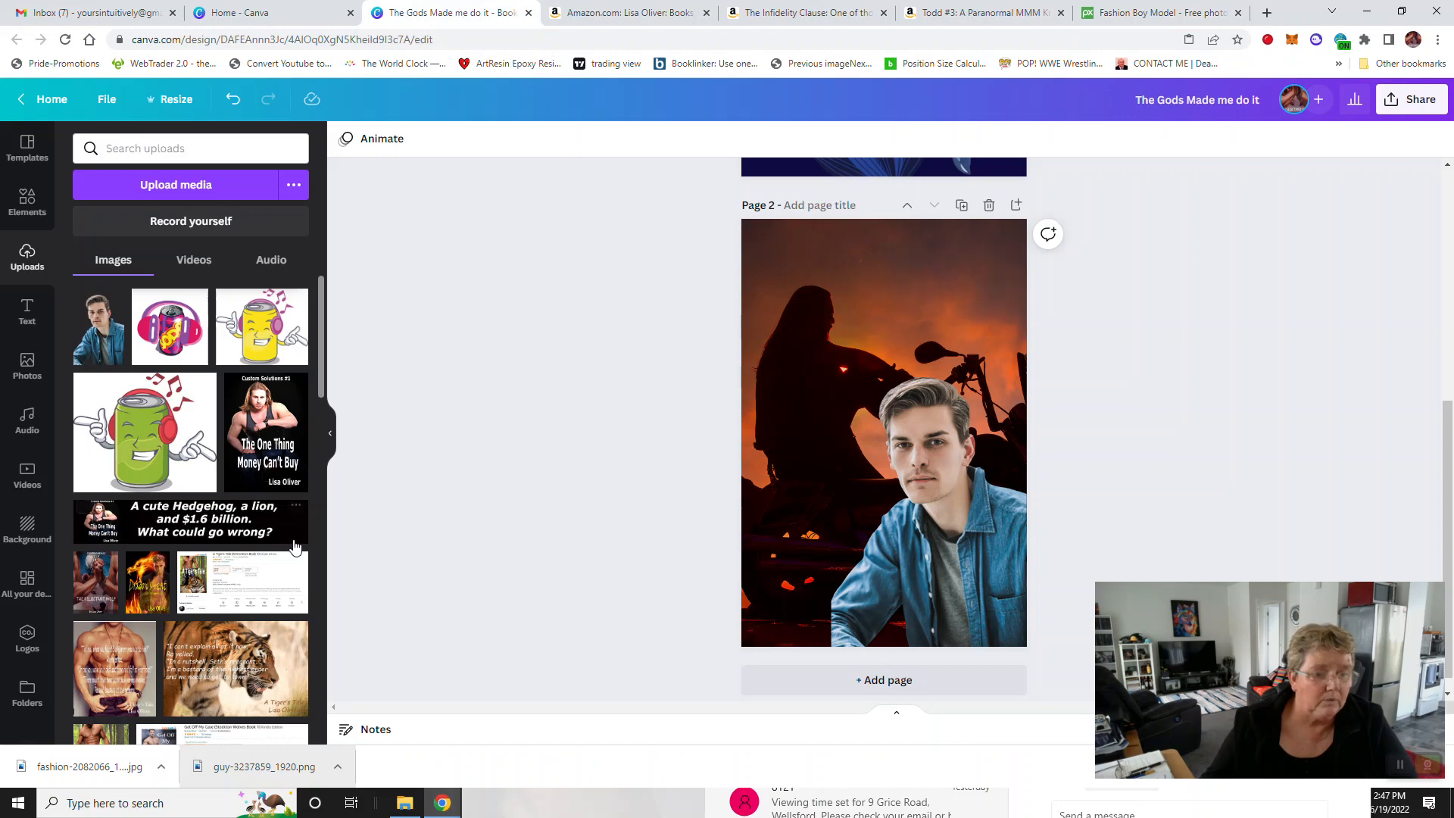
pyautogui.moveTo(57, 772); pyautogui.dragTo(181, 303)
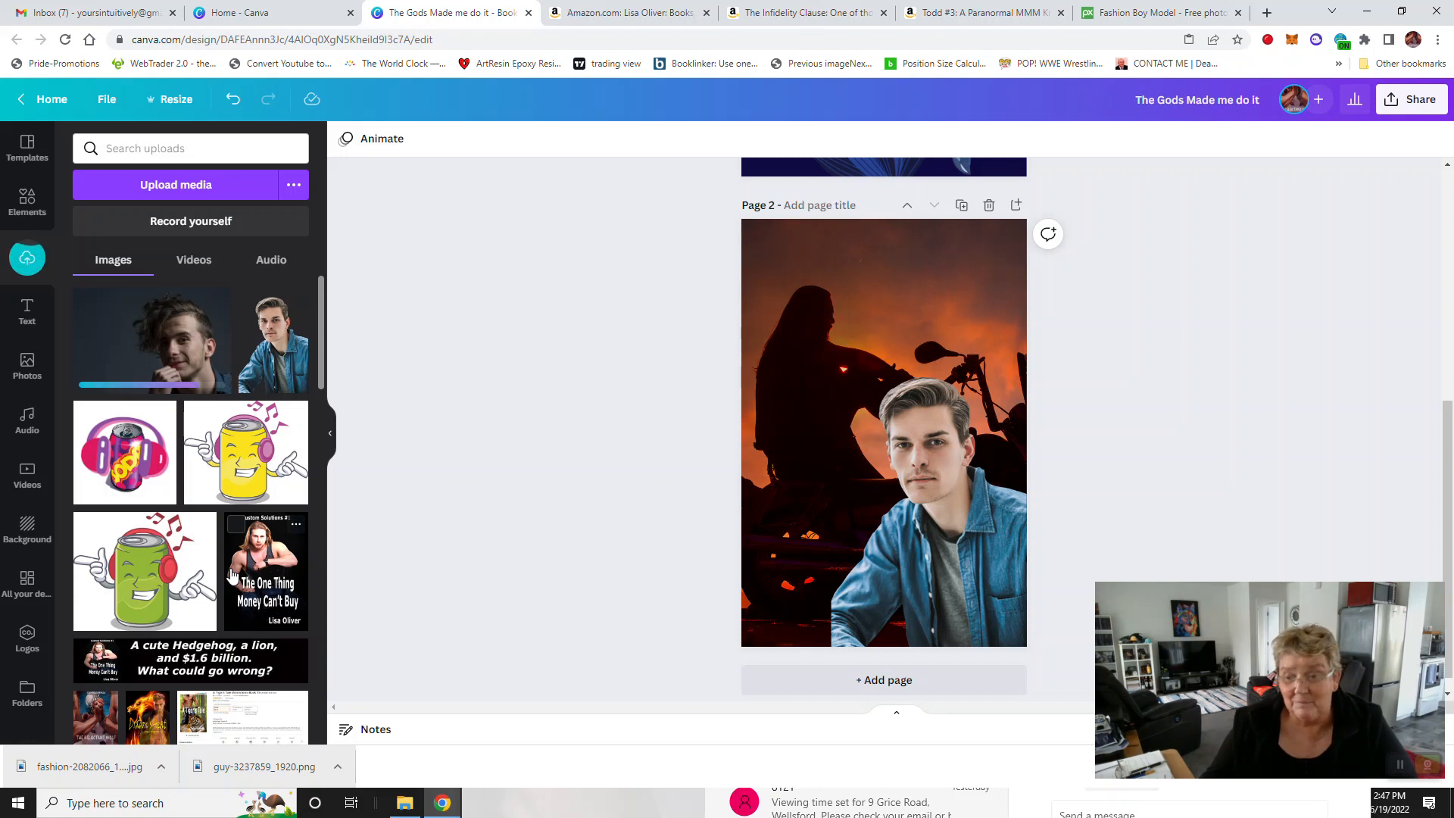
pyautogui.click(957, 567)
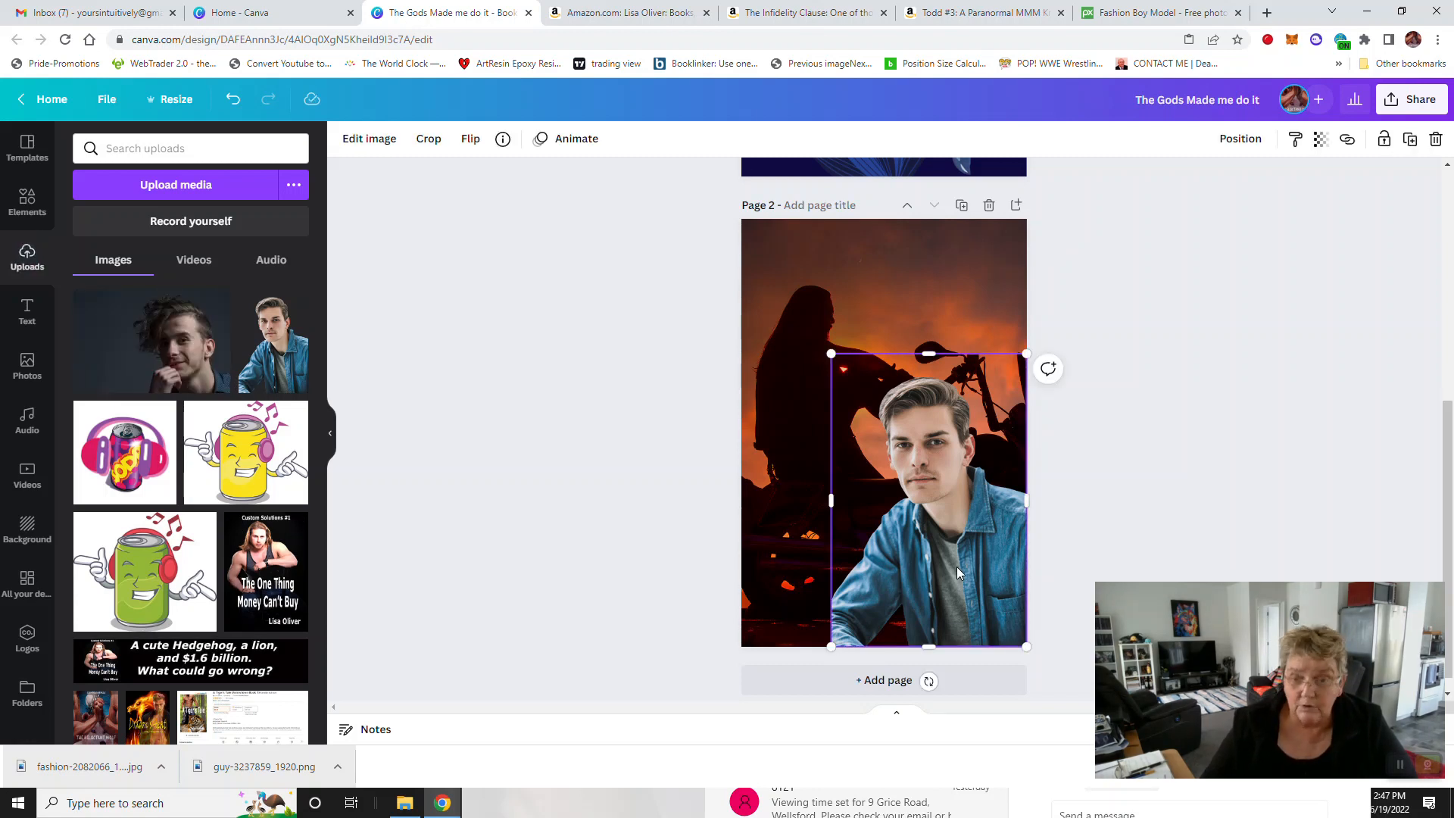
pyautogui.press('Delete')
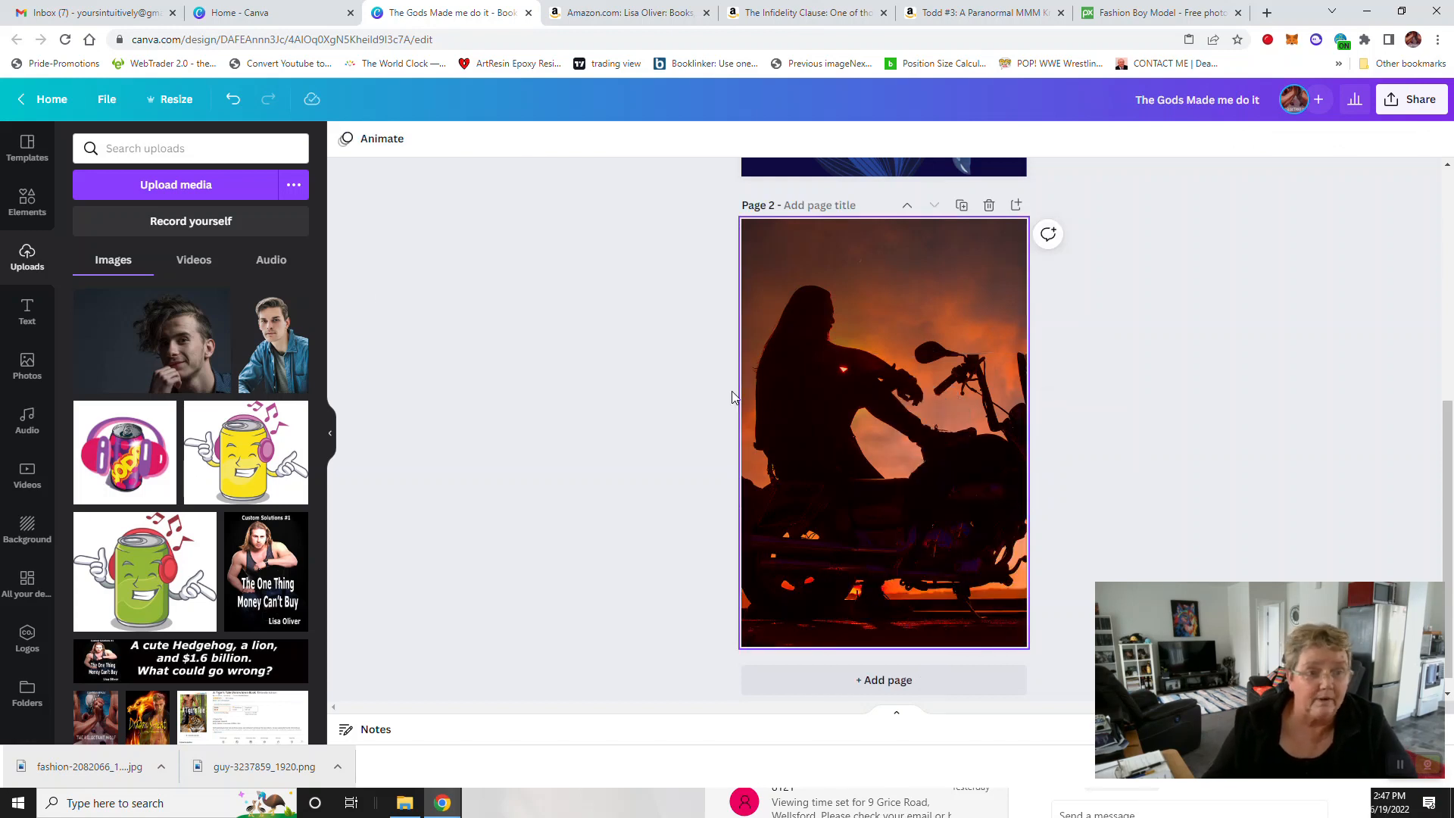
pyautogui.click(166, 329)
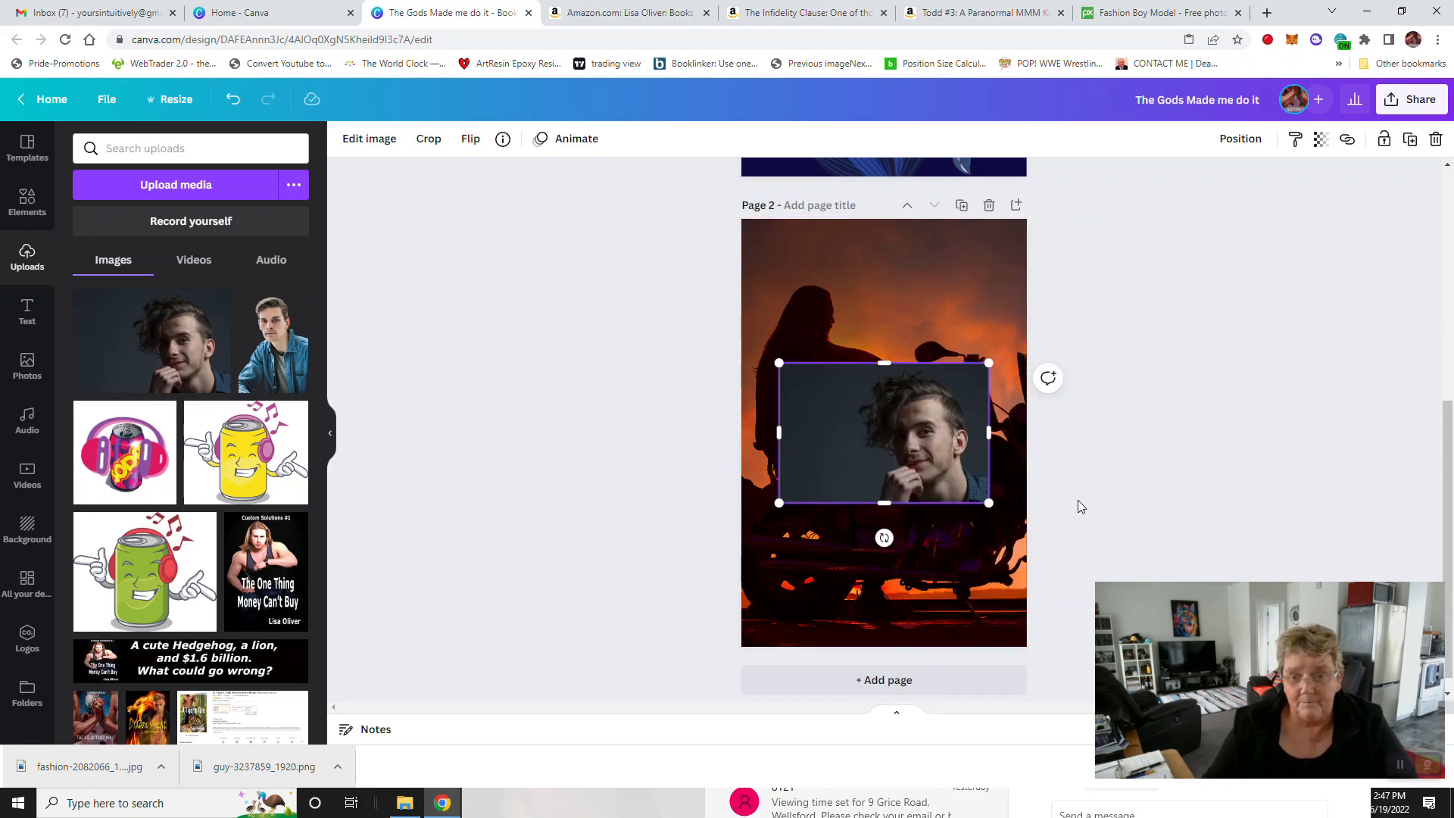
# Step: Move the portrait to the bottom of page 2 and enlarge it to span the page width, overhanging both side edges
pyautogui.moveTo(888, 457); pyautogui.dragTo(927, 591)
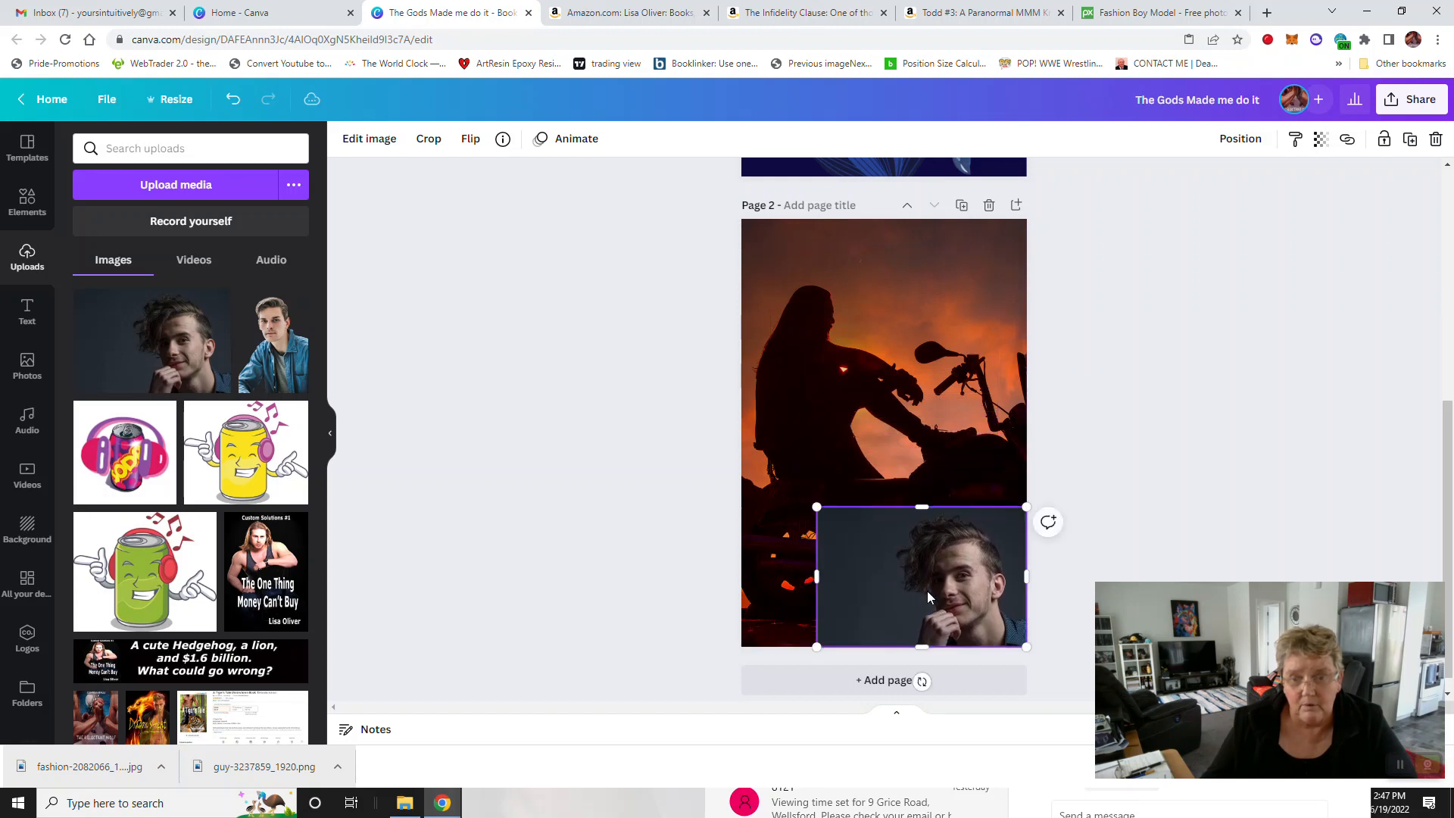
pyautogui.moveTo(818, 508); pyautogui.dragTo(663, 384)
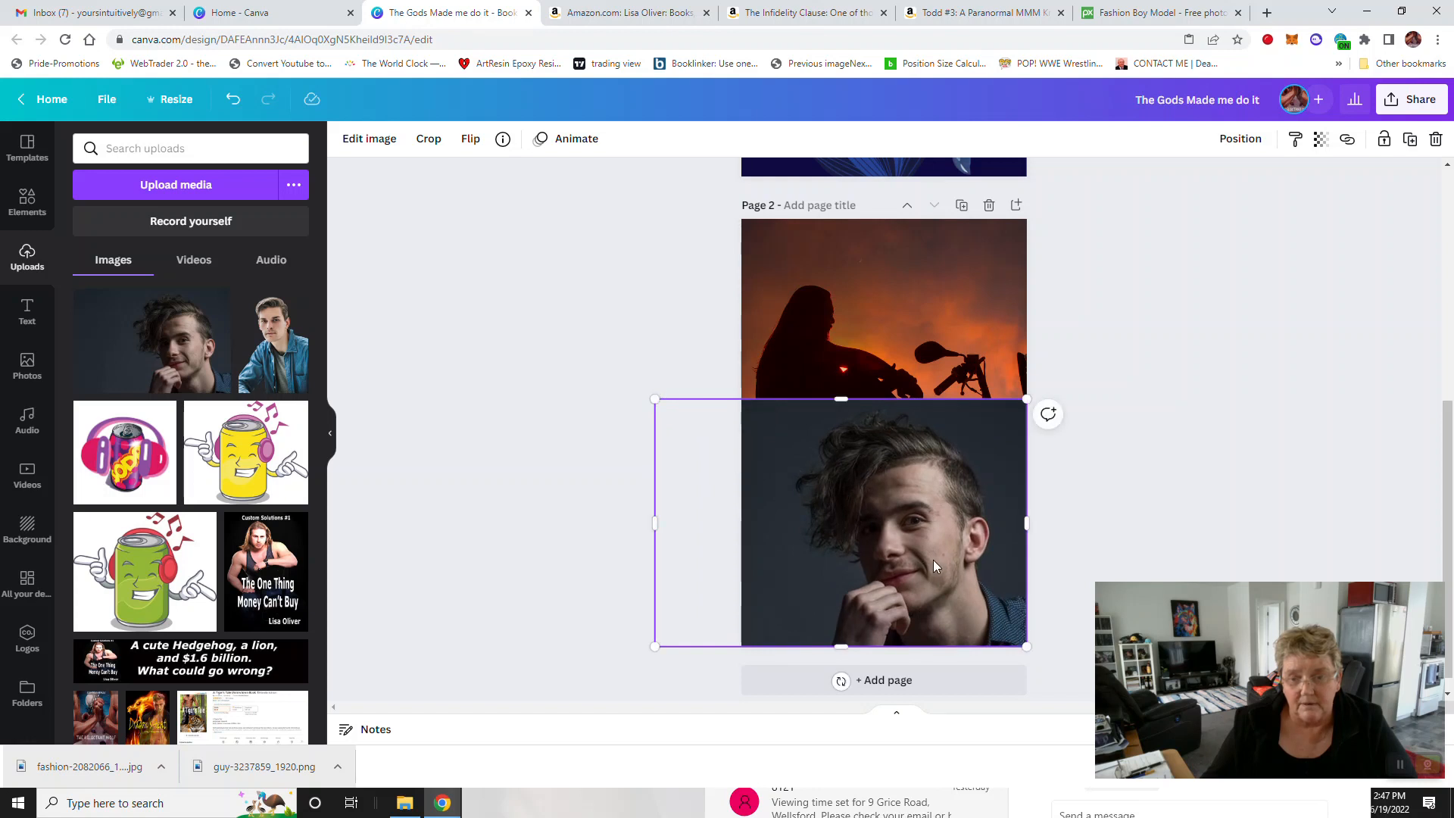
pyautogui.moveTo(933, 561); pyautogui.dragTo(965, 561)
pyautogui.click(589, 373)
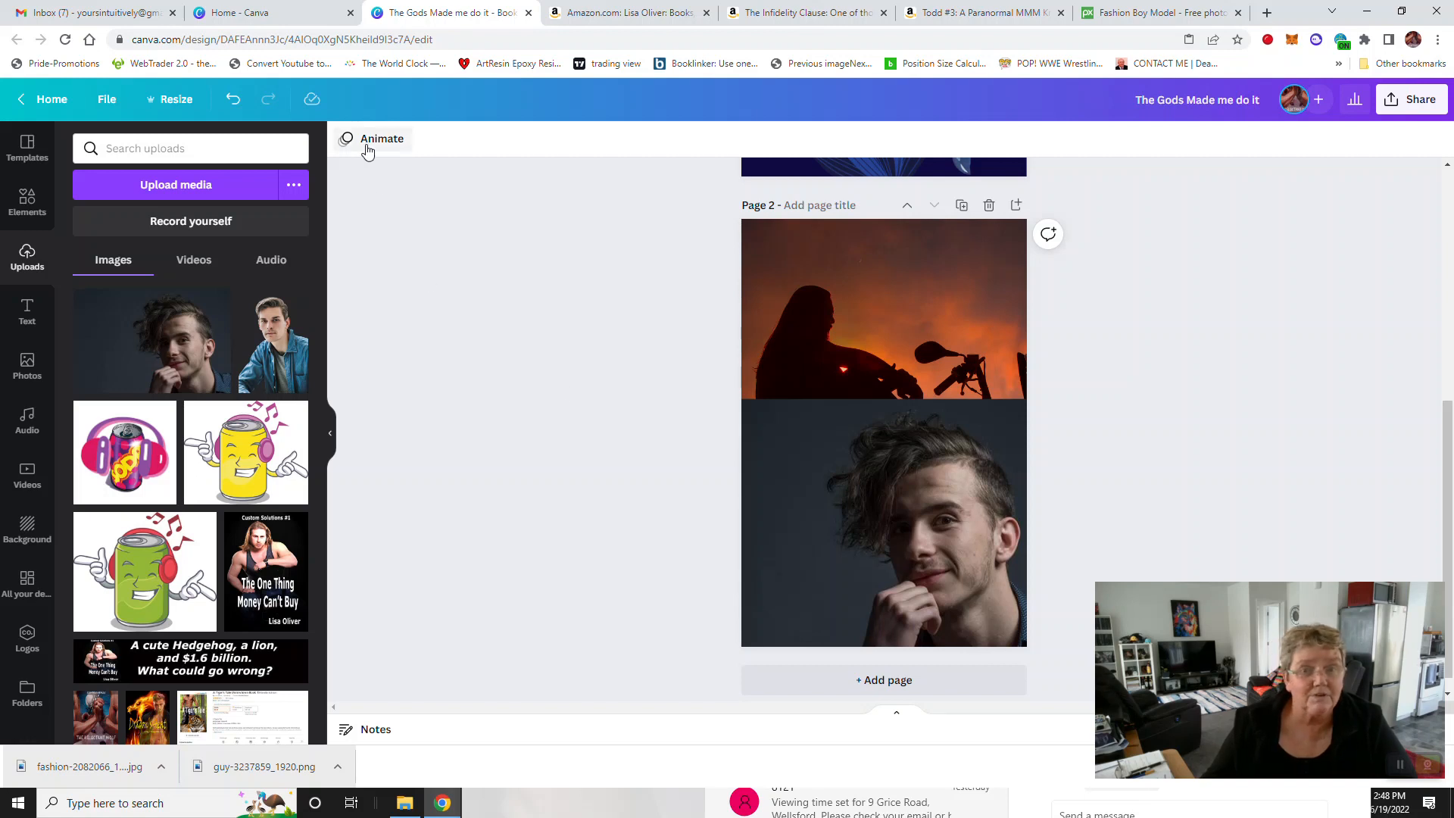
# Step: Remove the dark background from the tousle-haired man's portrait with the Background Remover
pyautogui.click(841, 521)
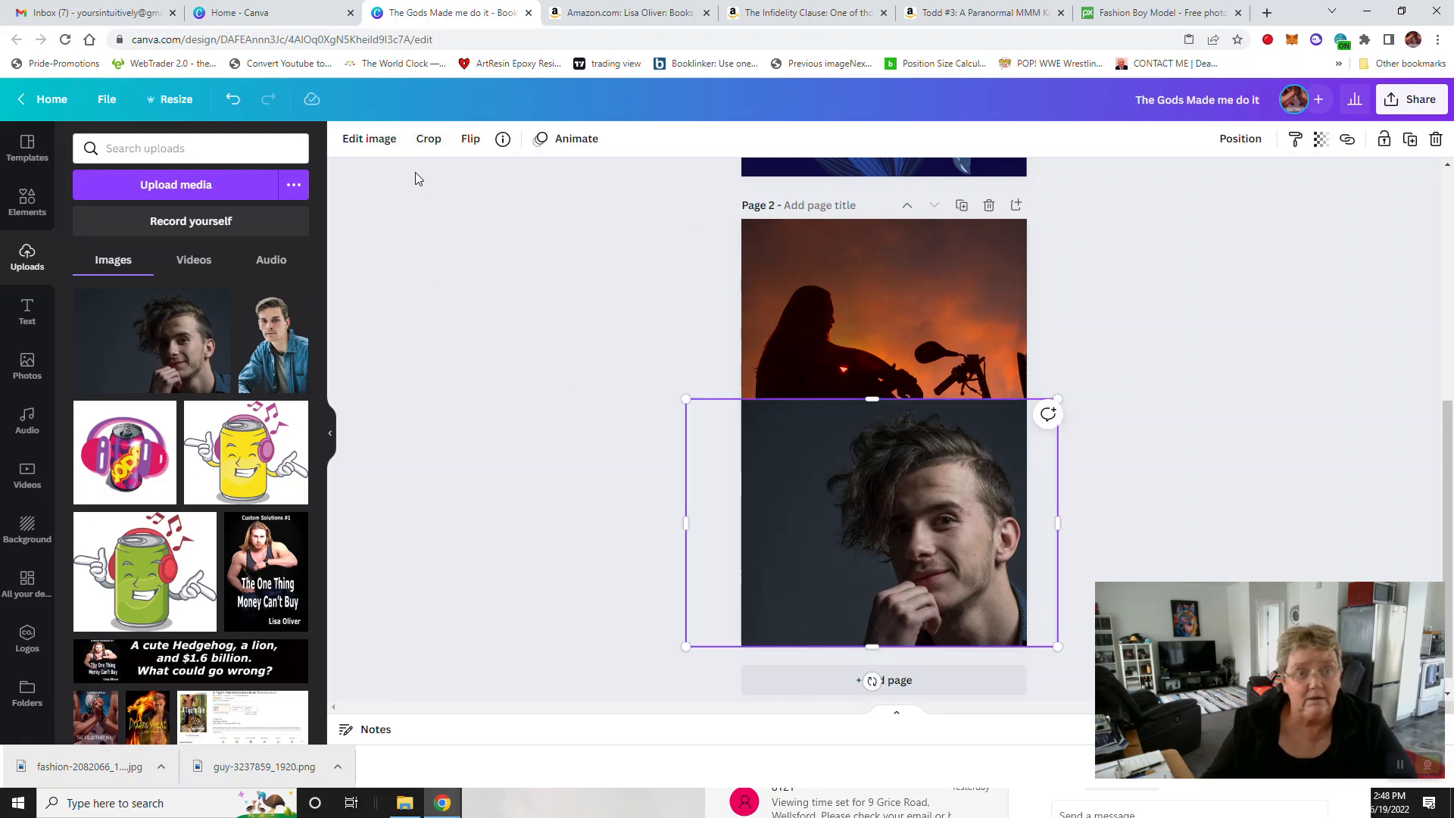
pyautogui.click(356, 144)
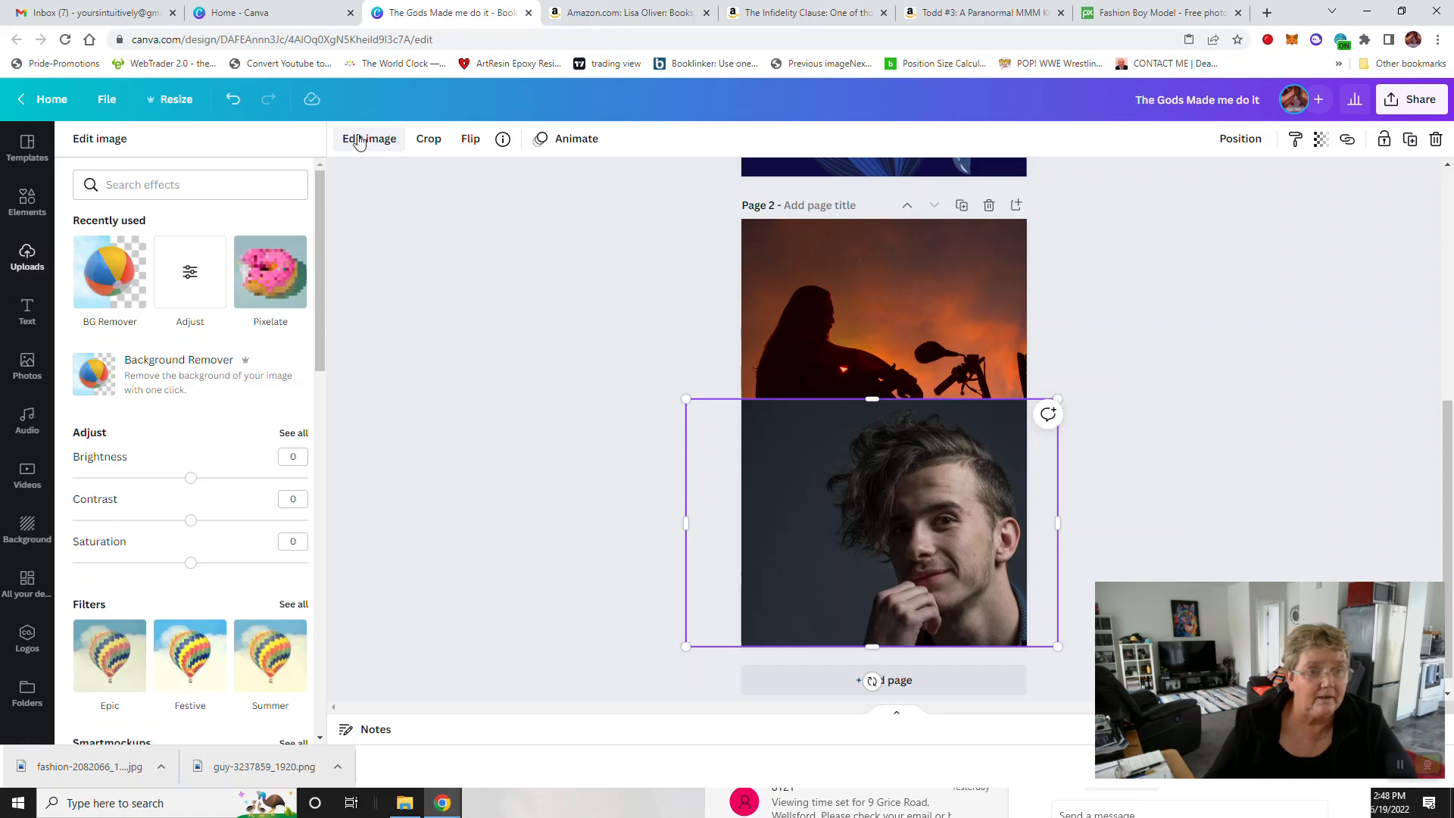
pyautogui.click(92, 252)
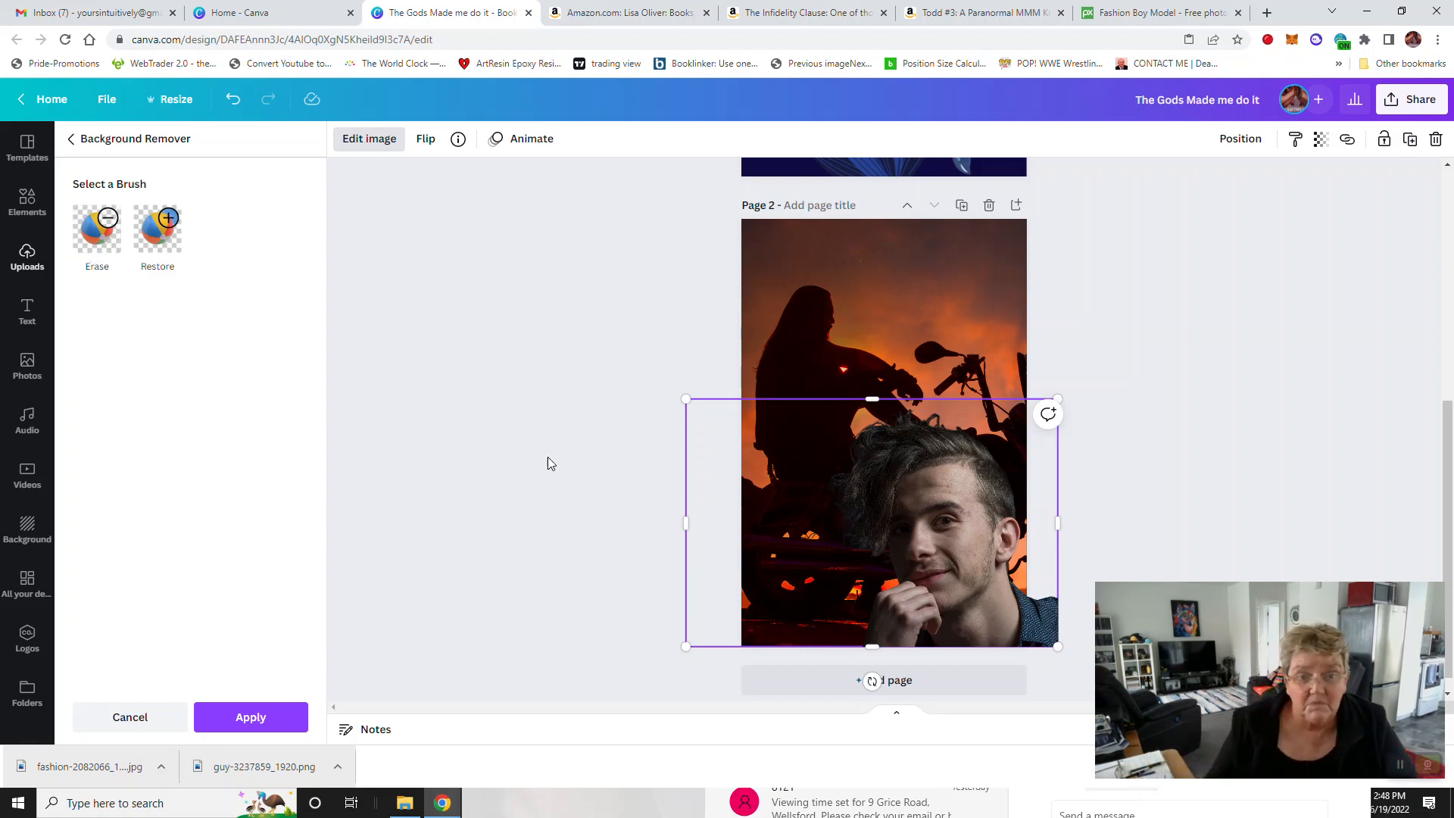
# Step: Enlarge the cut-out man to fill the lower two-thirds of page 2, nudge him slightly right and finish the background removal
pyautogui.moveTo(686, 398); pyautogui.dragTo(586, 332)
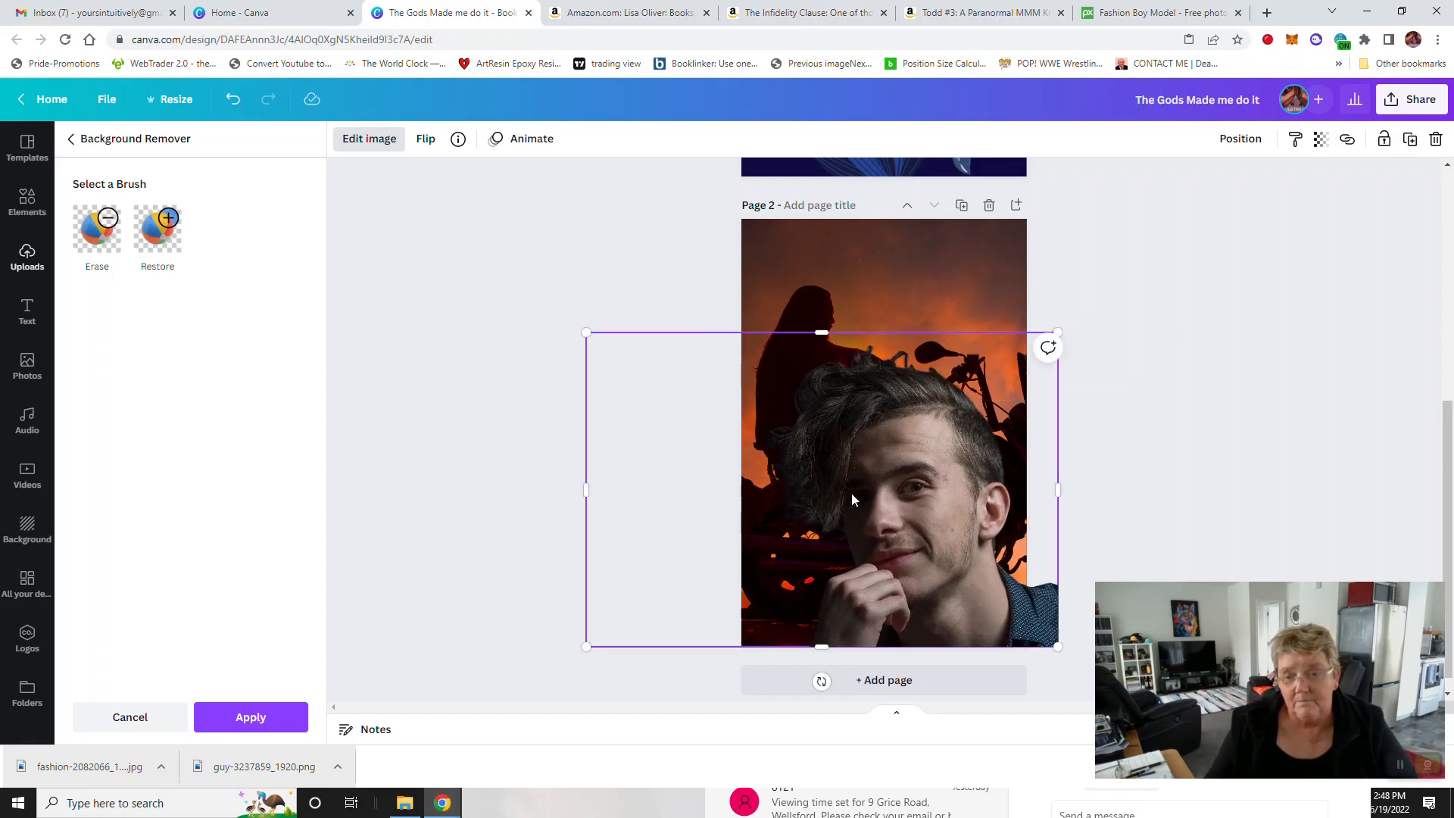
pyautogui.moveTo(931, 524); pyautogui.dragTo(934, 521)
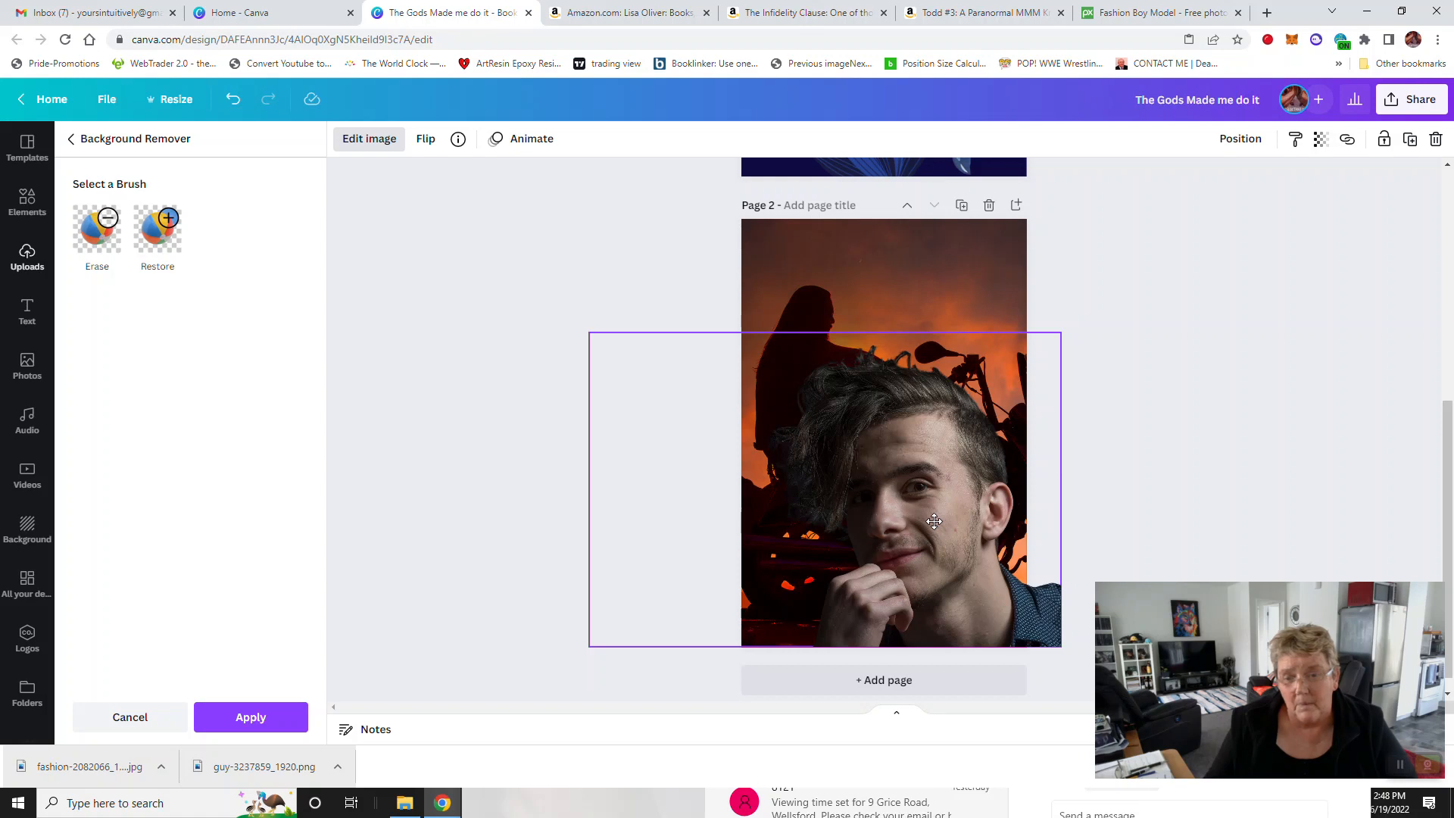
pyautogui.click(1135, 420)
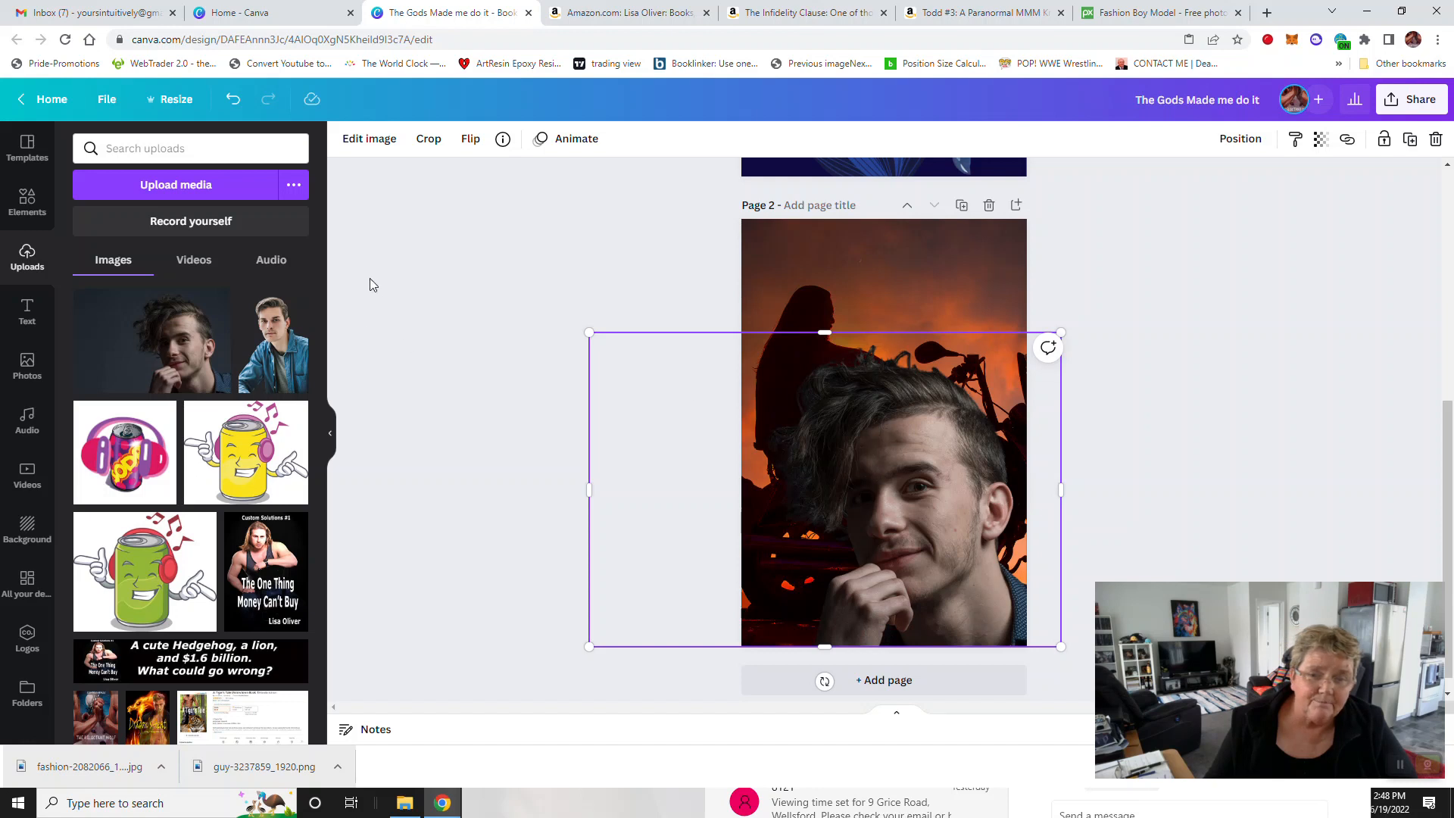
# Step: Delete the motorcycle sunset background image from page 2, keeping the cut-out man
pyautogui.click(456, 245)
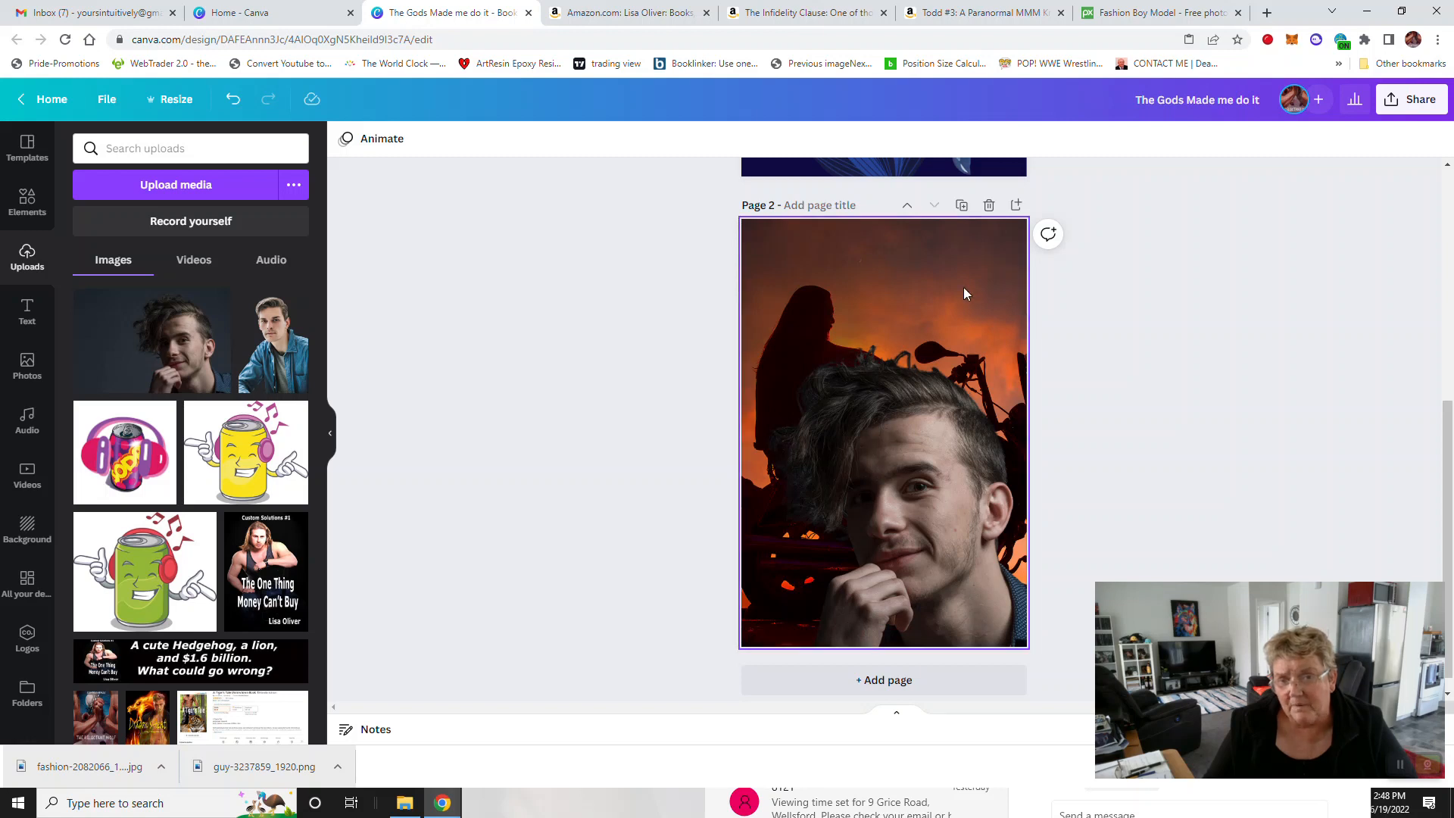
pyautogui.click(877, 304)
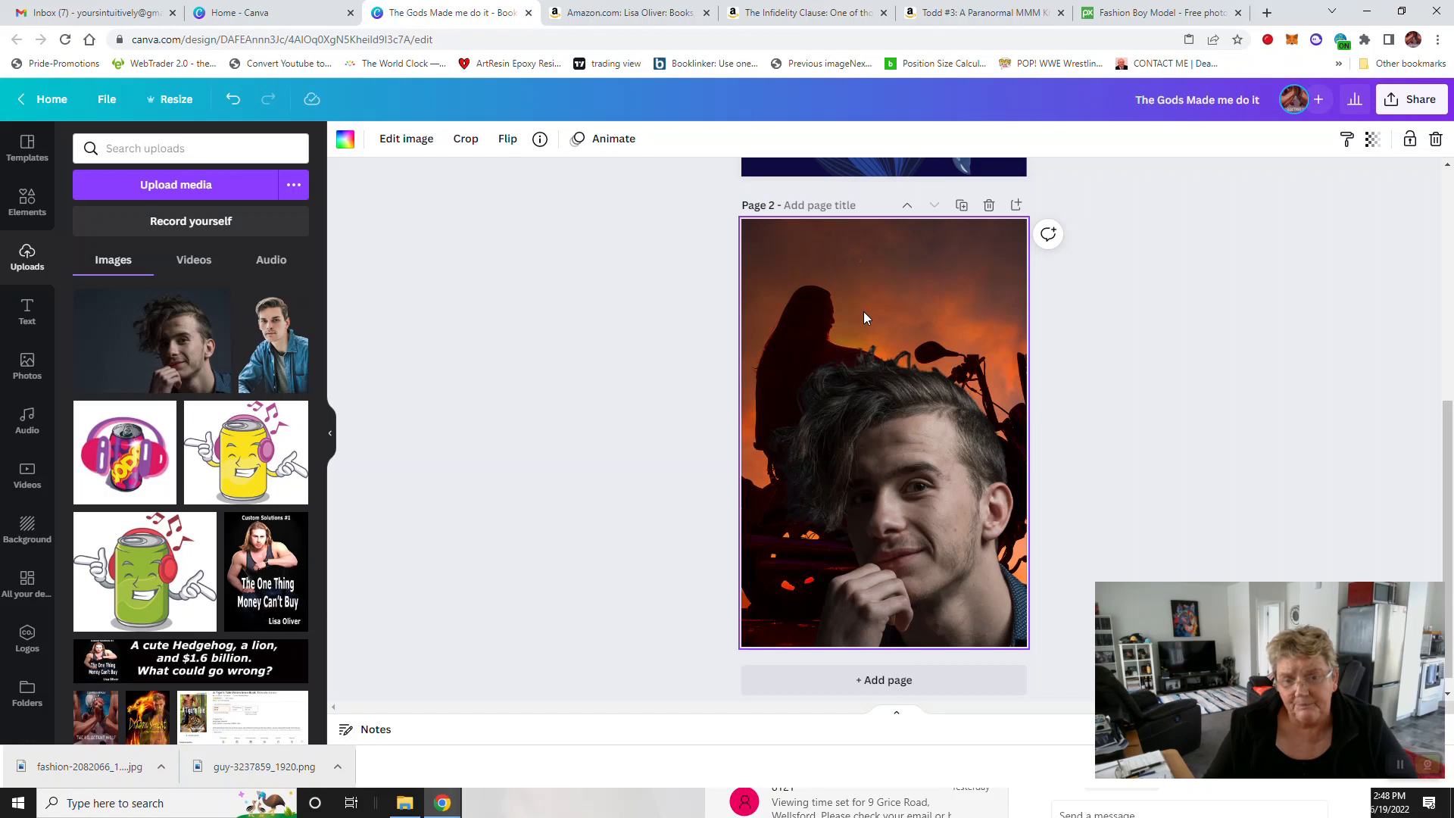
pyautogui.press('Delete')
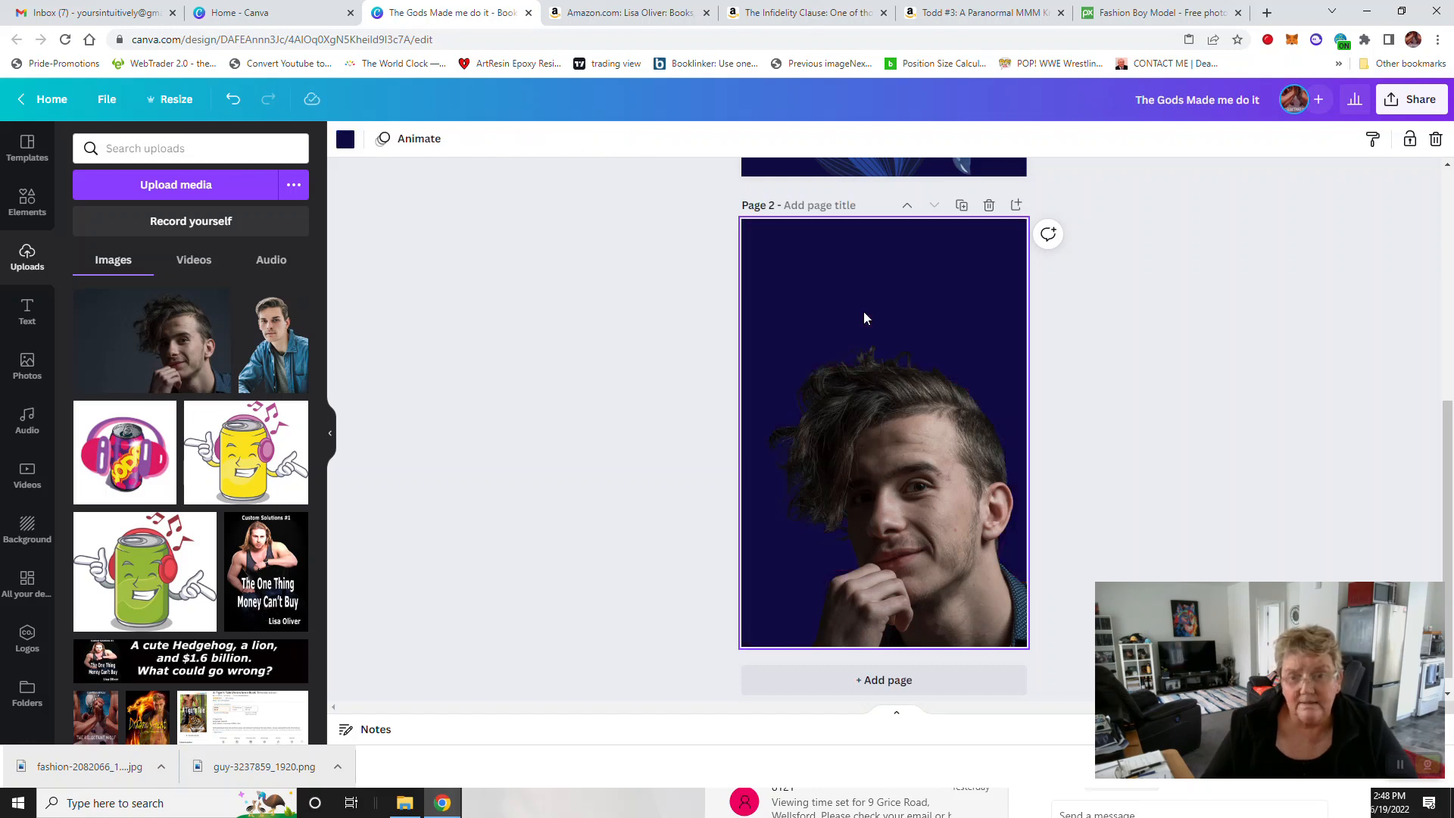
# Step: Try the grey open-road landscape from the background library on page 2, and delete it again
pyautogui.click(32, 361)
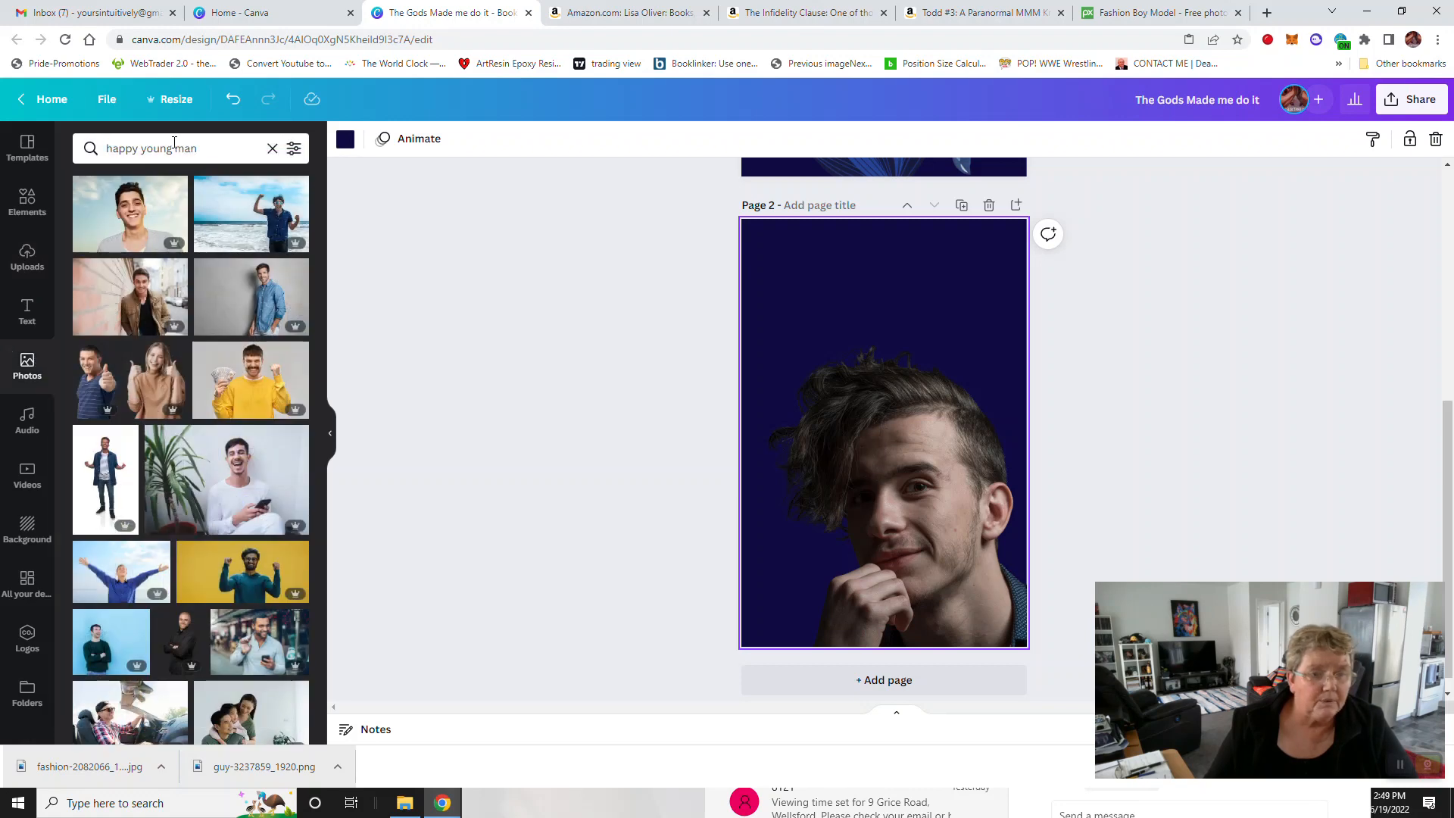
pyautogui.click(27, 527)
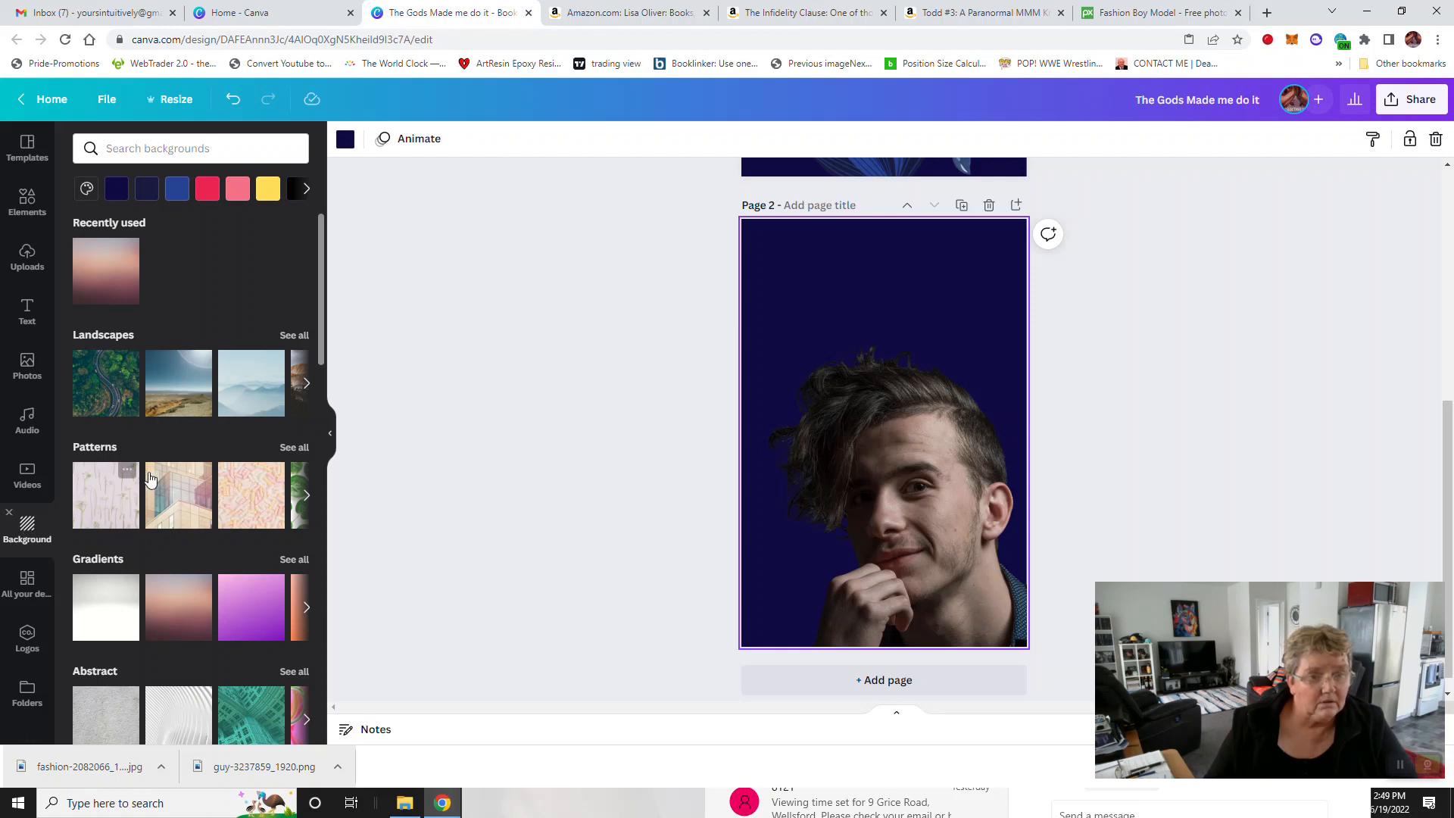
pyautogui.click(307, 385)
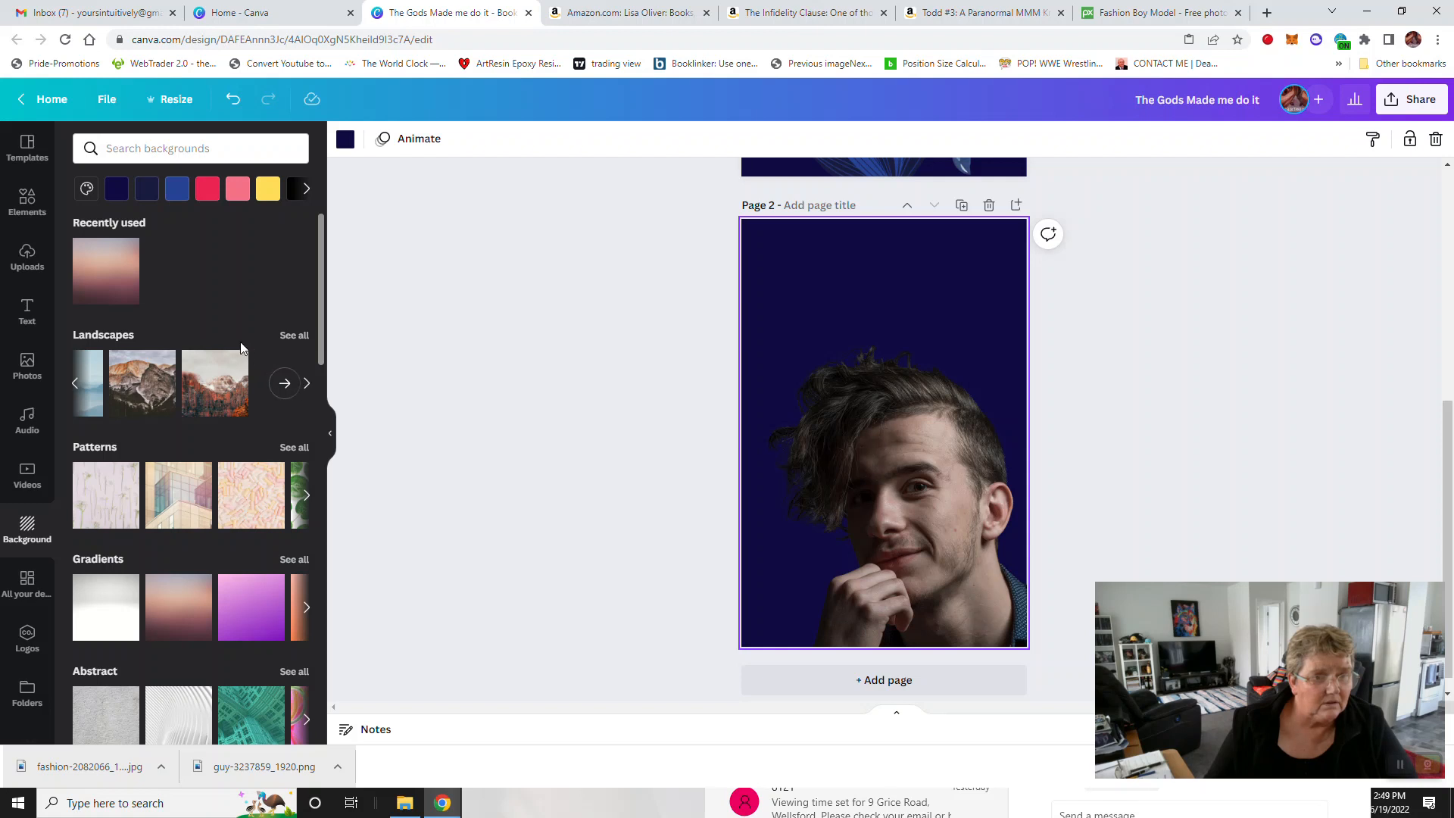
pyautogui.scroll(-3, 241, 348)
pyautogui.scroll(-5, 241, 349)
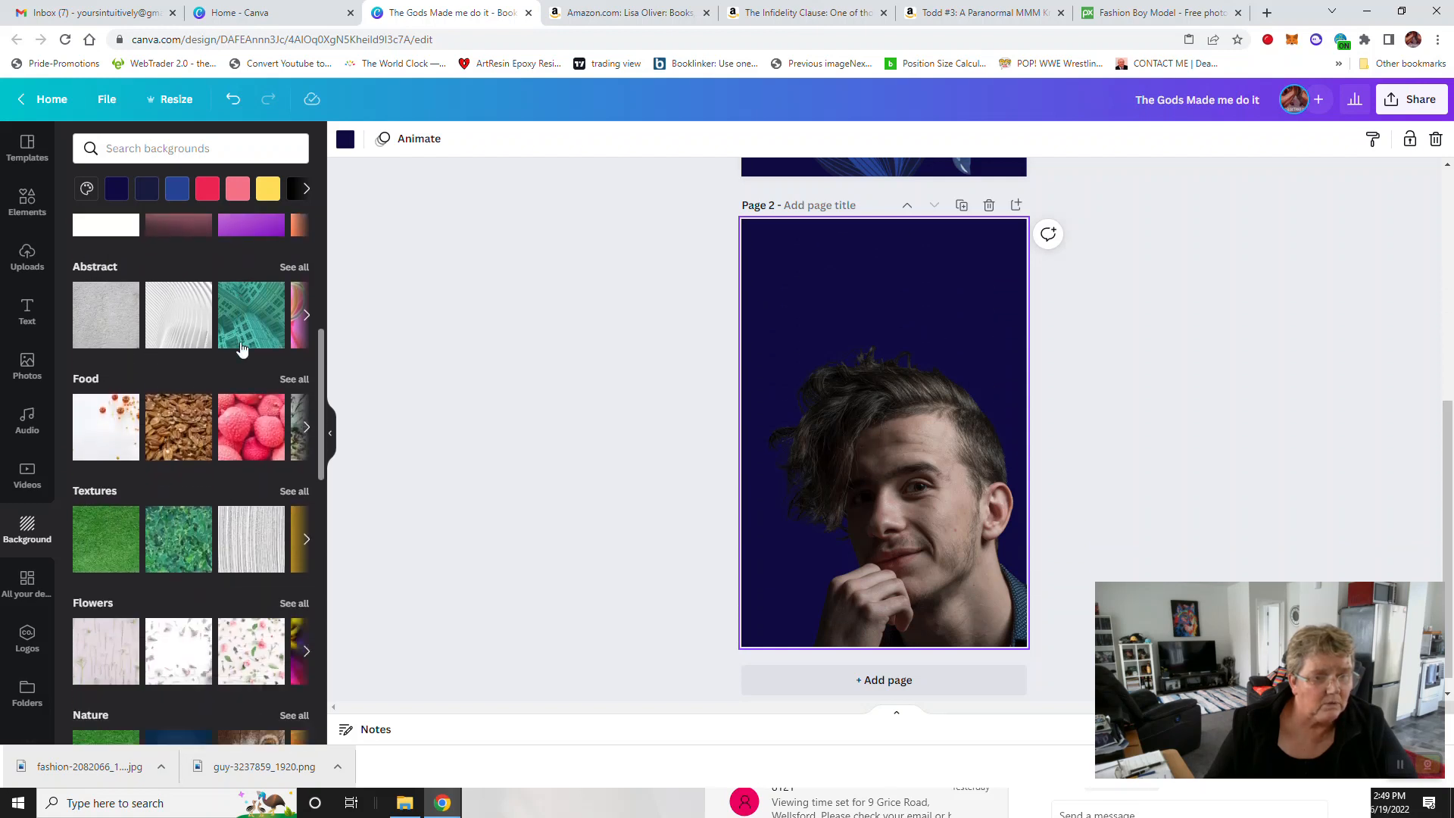
pyautogui.scroll(-7, 241, 348)
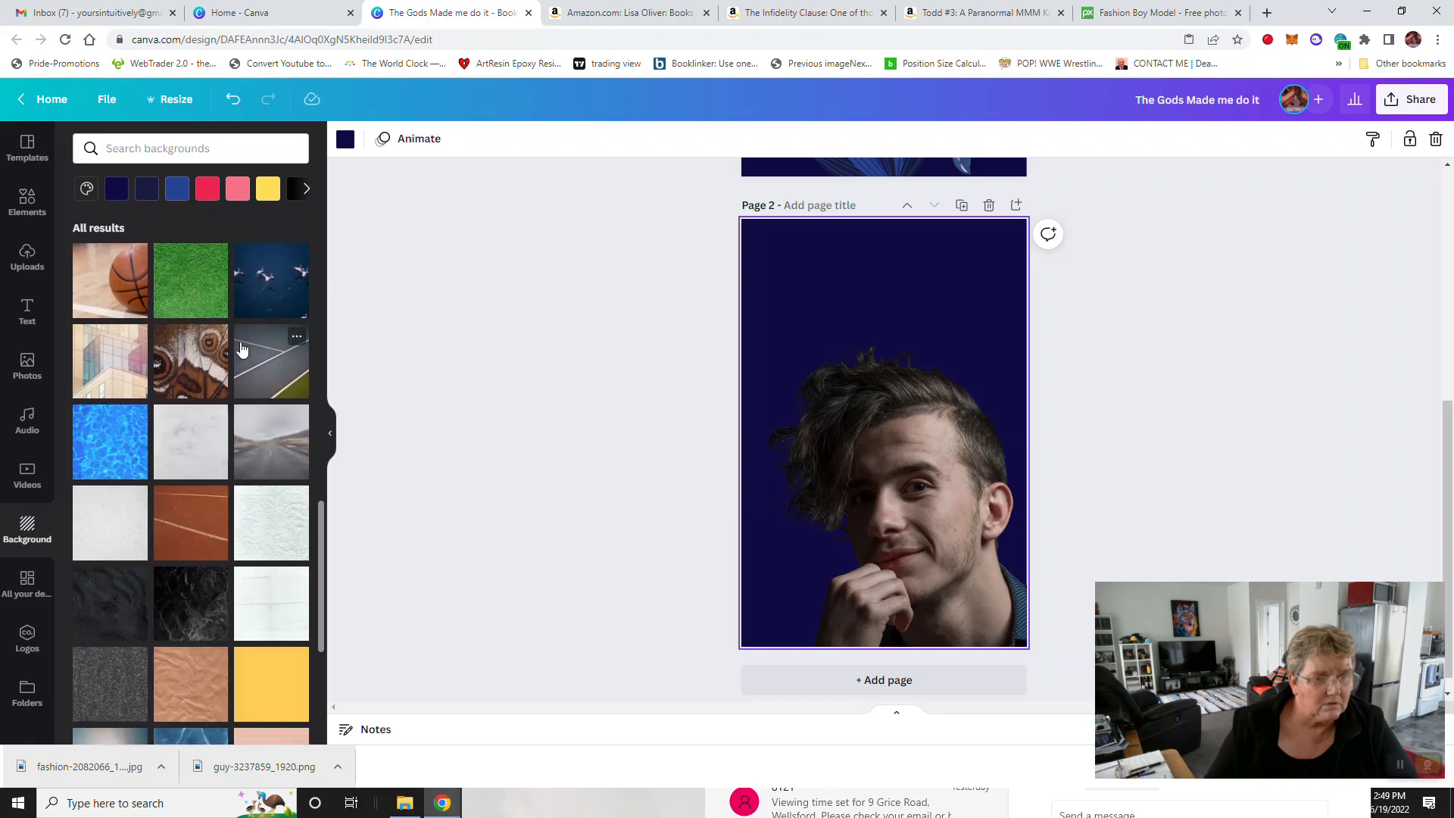
pyautogui.scroll(-1, 241, 349)
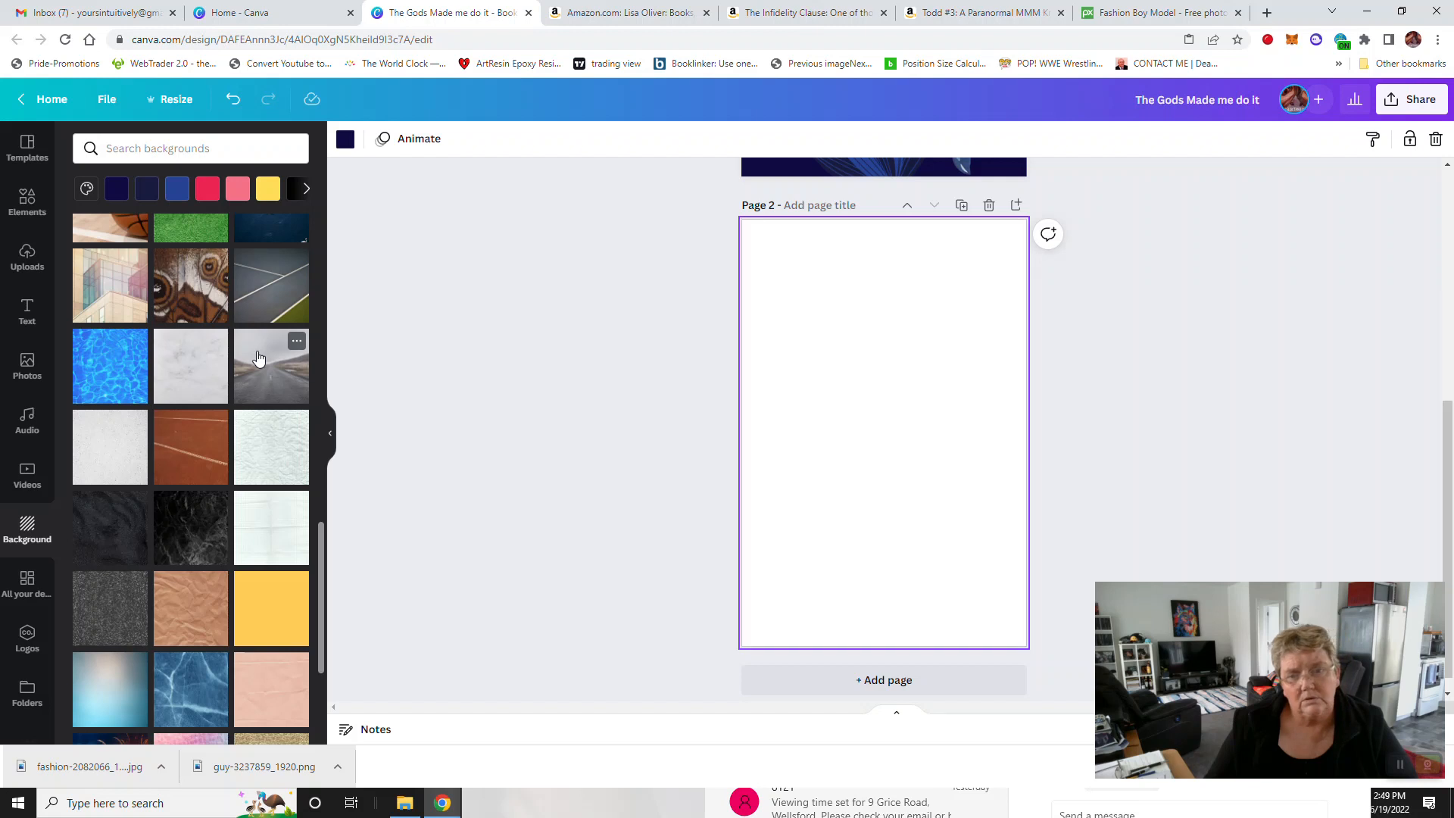
pyautogui.click(257, 357)
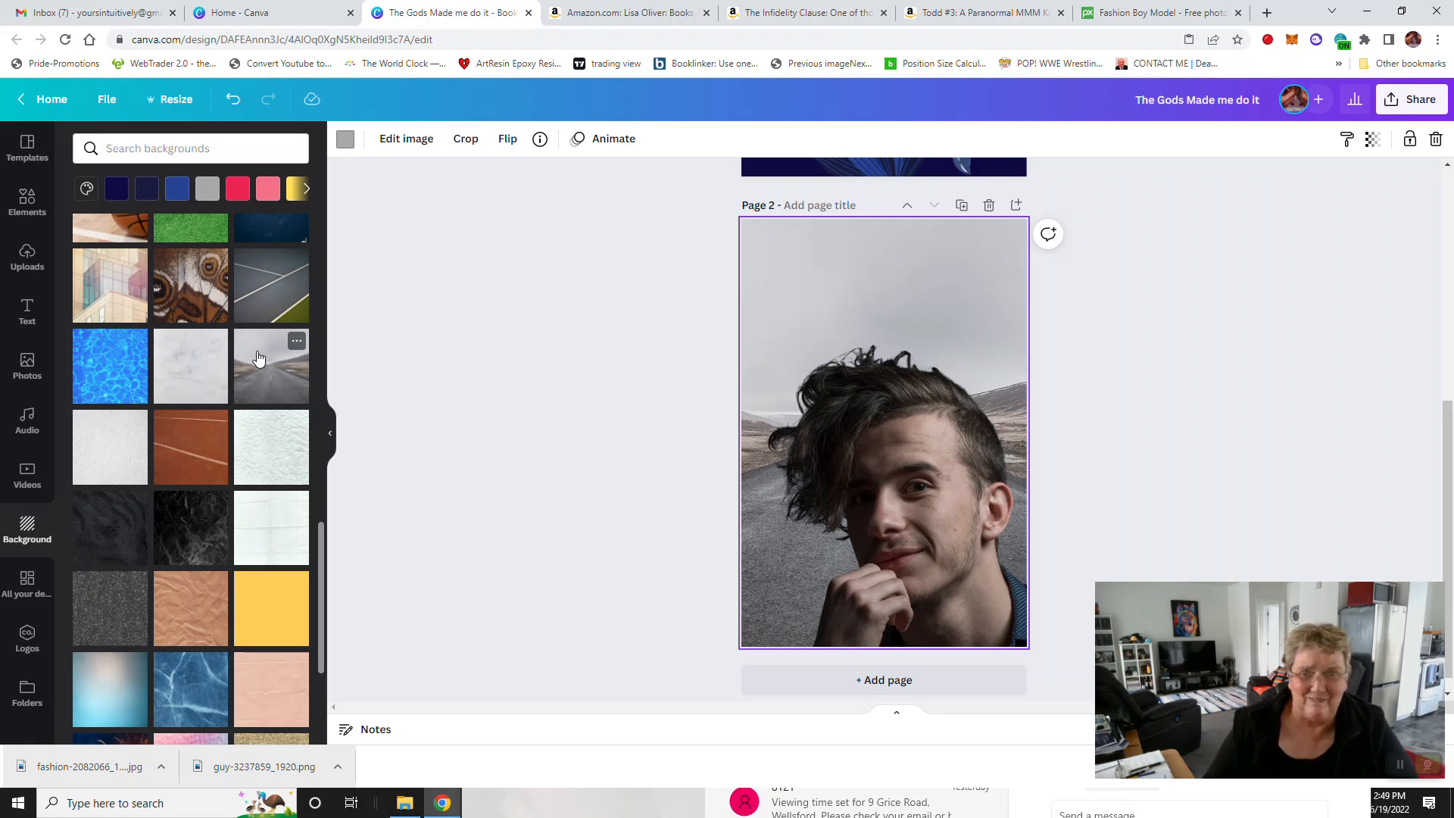
pyautogui.press('Delete')
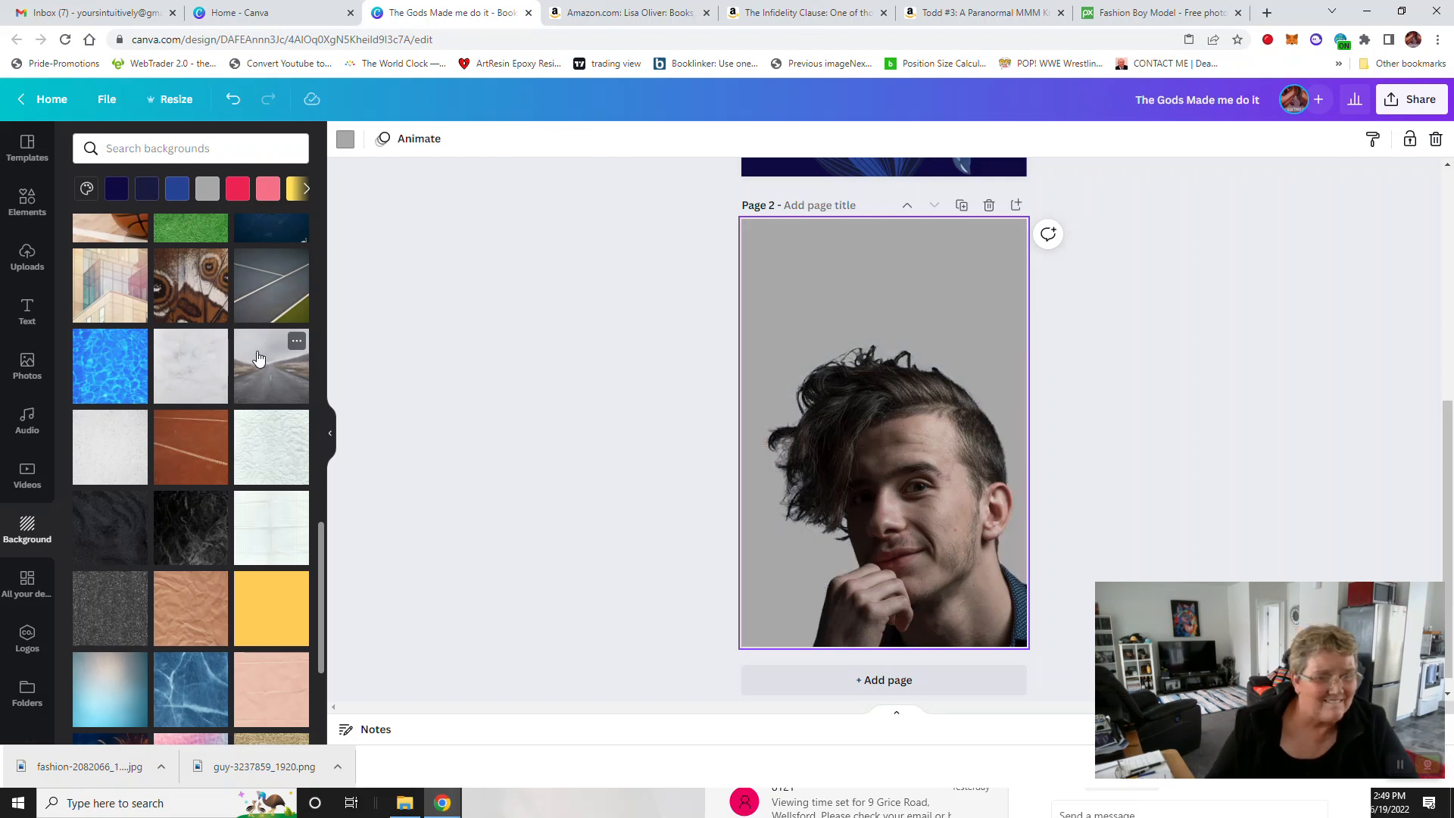
# Step: Try the orange fireworks image on dark blue as the background of page 2
pyautogui.scroll(-2, 234, 392)
pyautogui.scroll(-3, 227, 401)
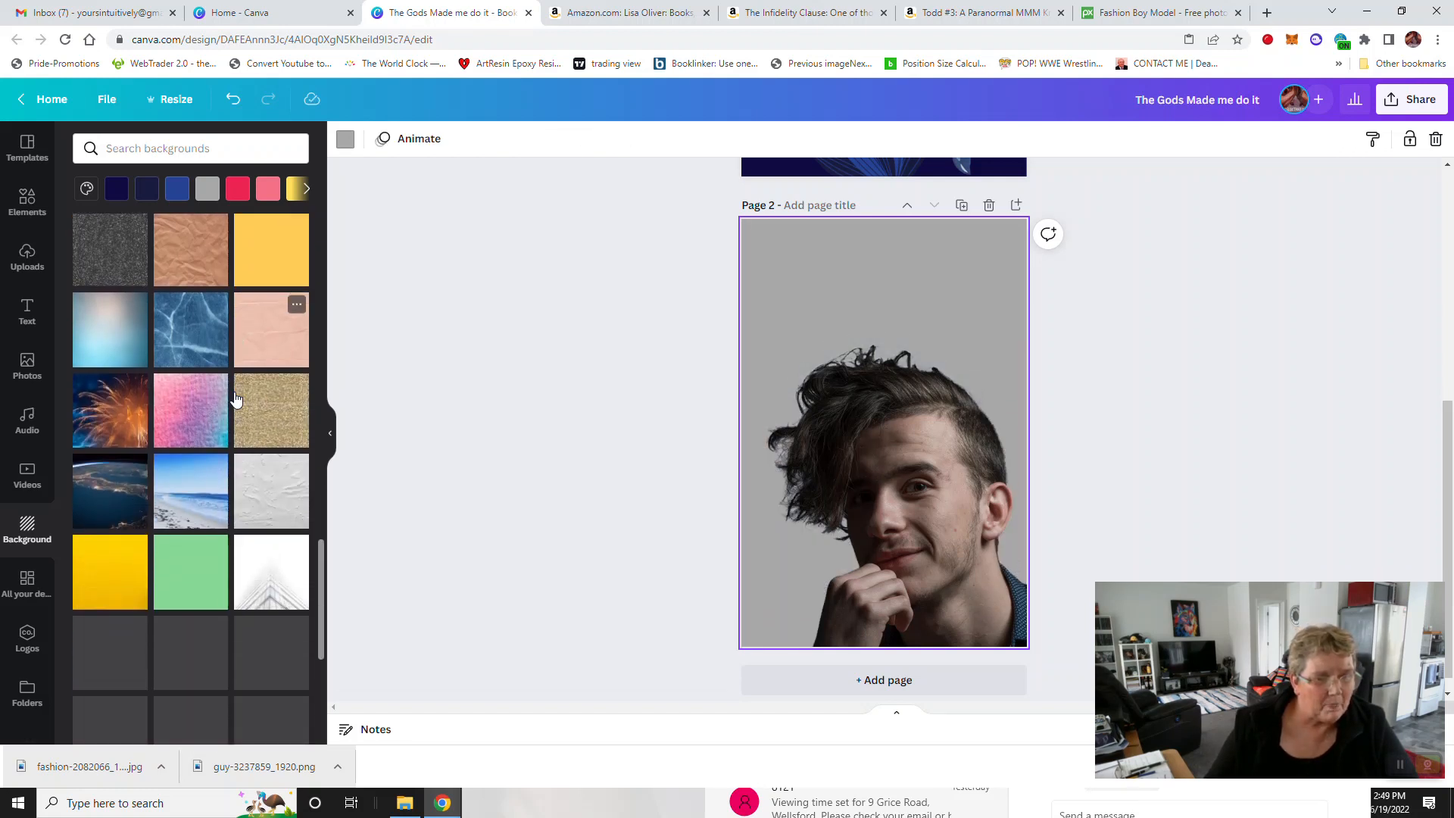
pyautogui.click(113, 415)
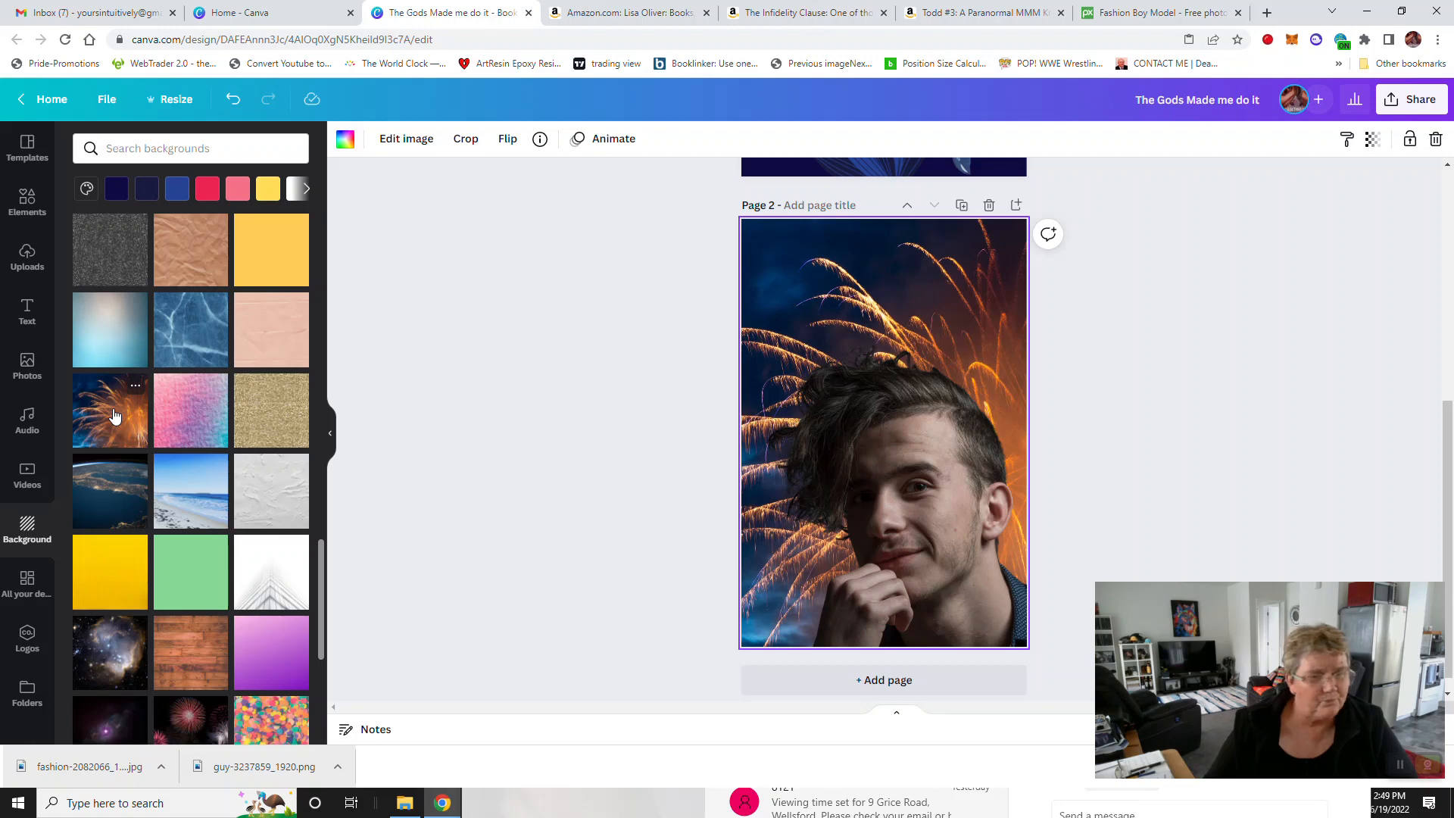
# Step: Set the dark image with blurred golden lights as the background of page 2
pyautogui.scroll(-5, 168, 414)
pyautogui.scroll(-4, 168, 413)
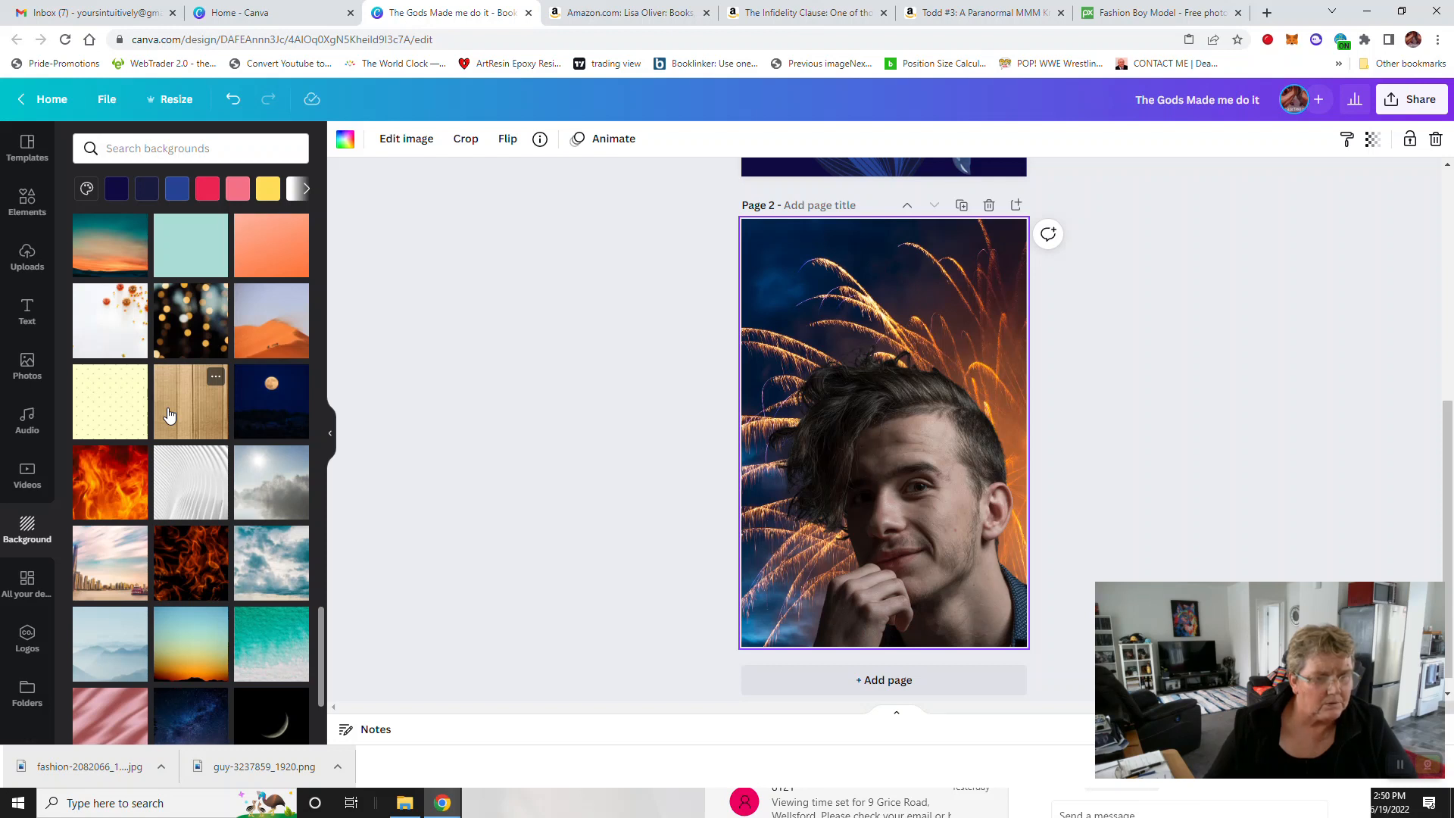
pyautogui.click(198, 326)
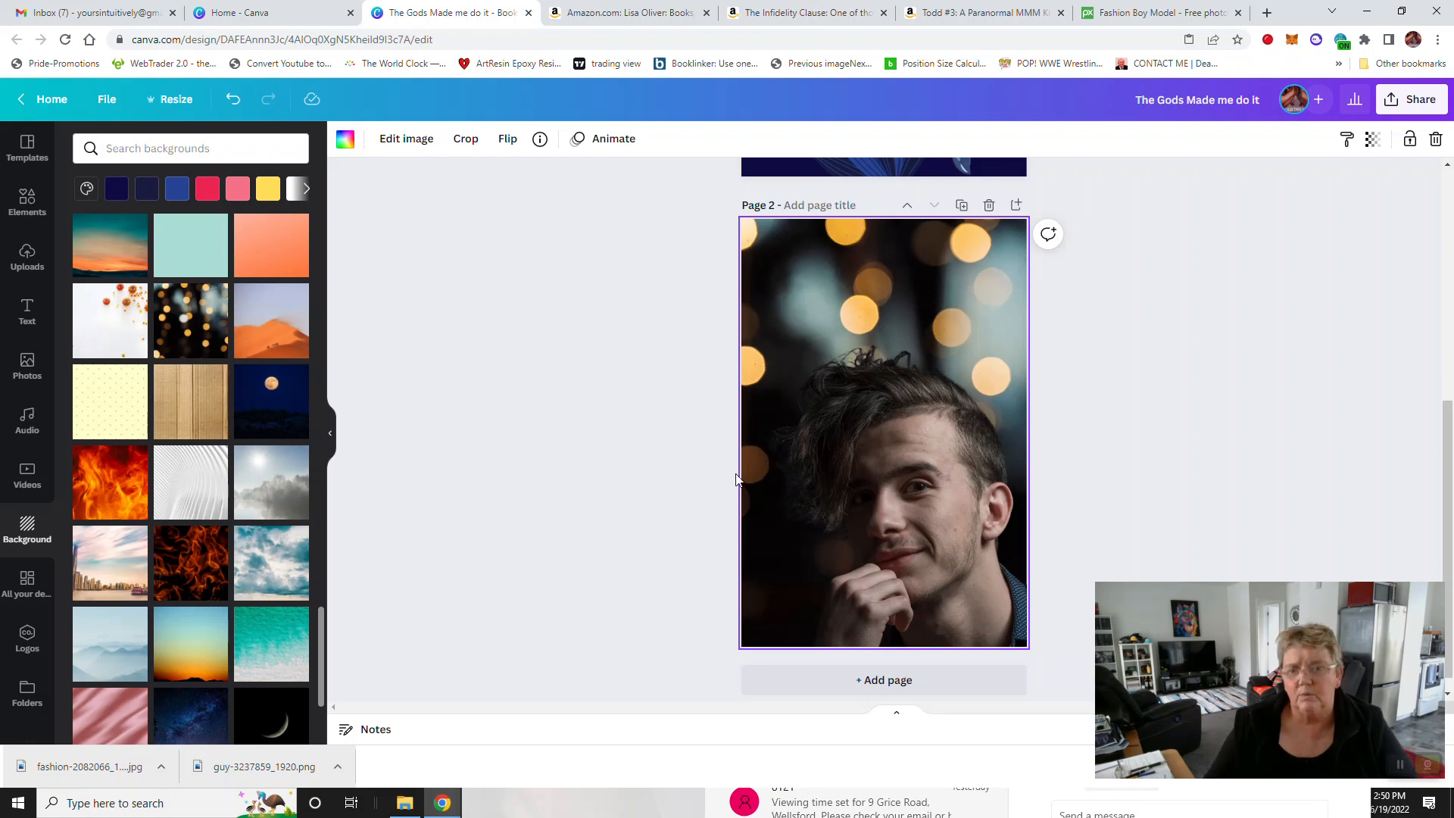
# Step: Try the dark rainy-window image with blurred orange lights as the background of page 2
pyautogui.scroll(-5, 204, 481)
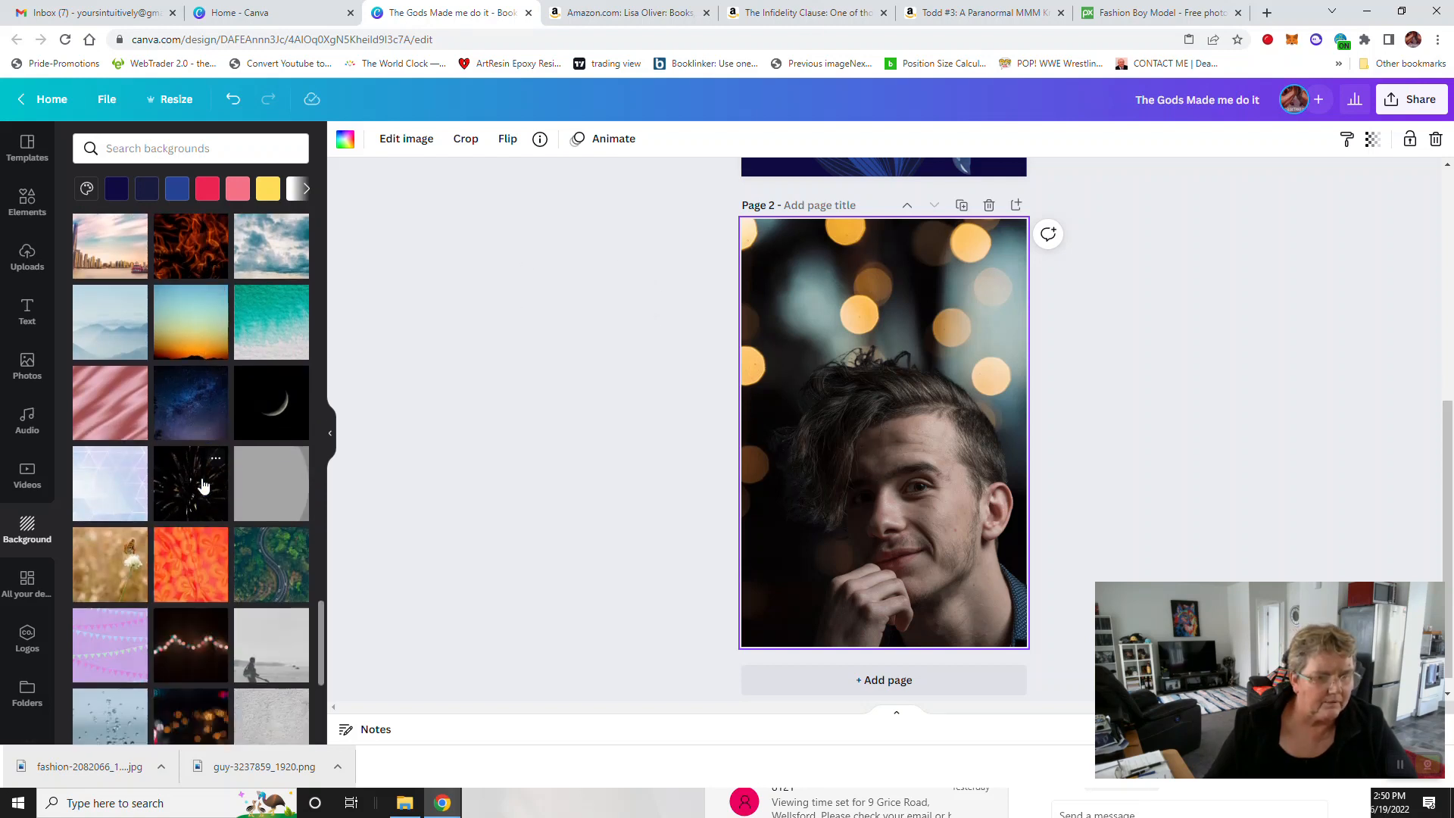
pyautogui.scroll(-3, 203, 484)
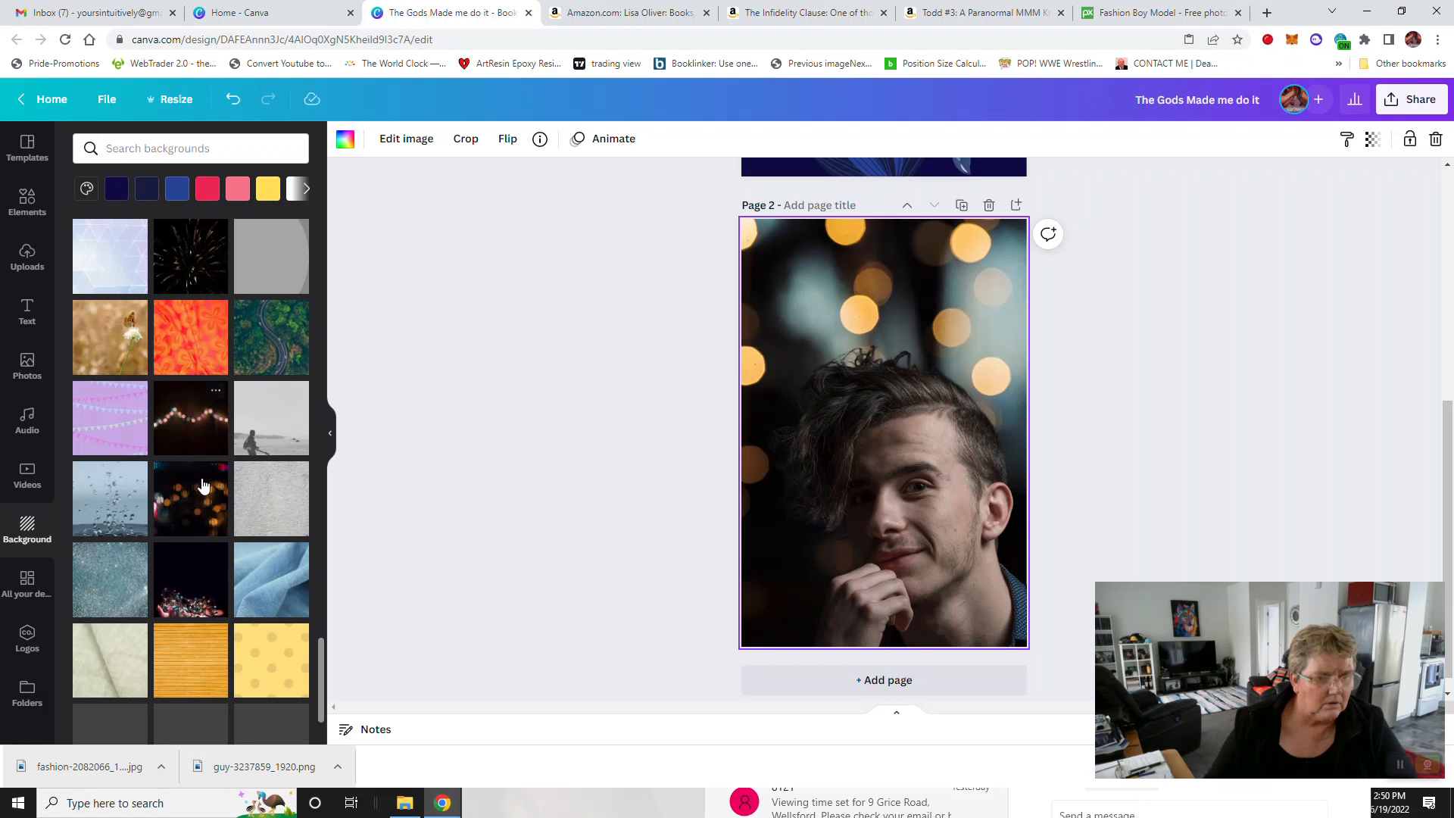
pyautogui.click(197, 496)
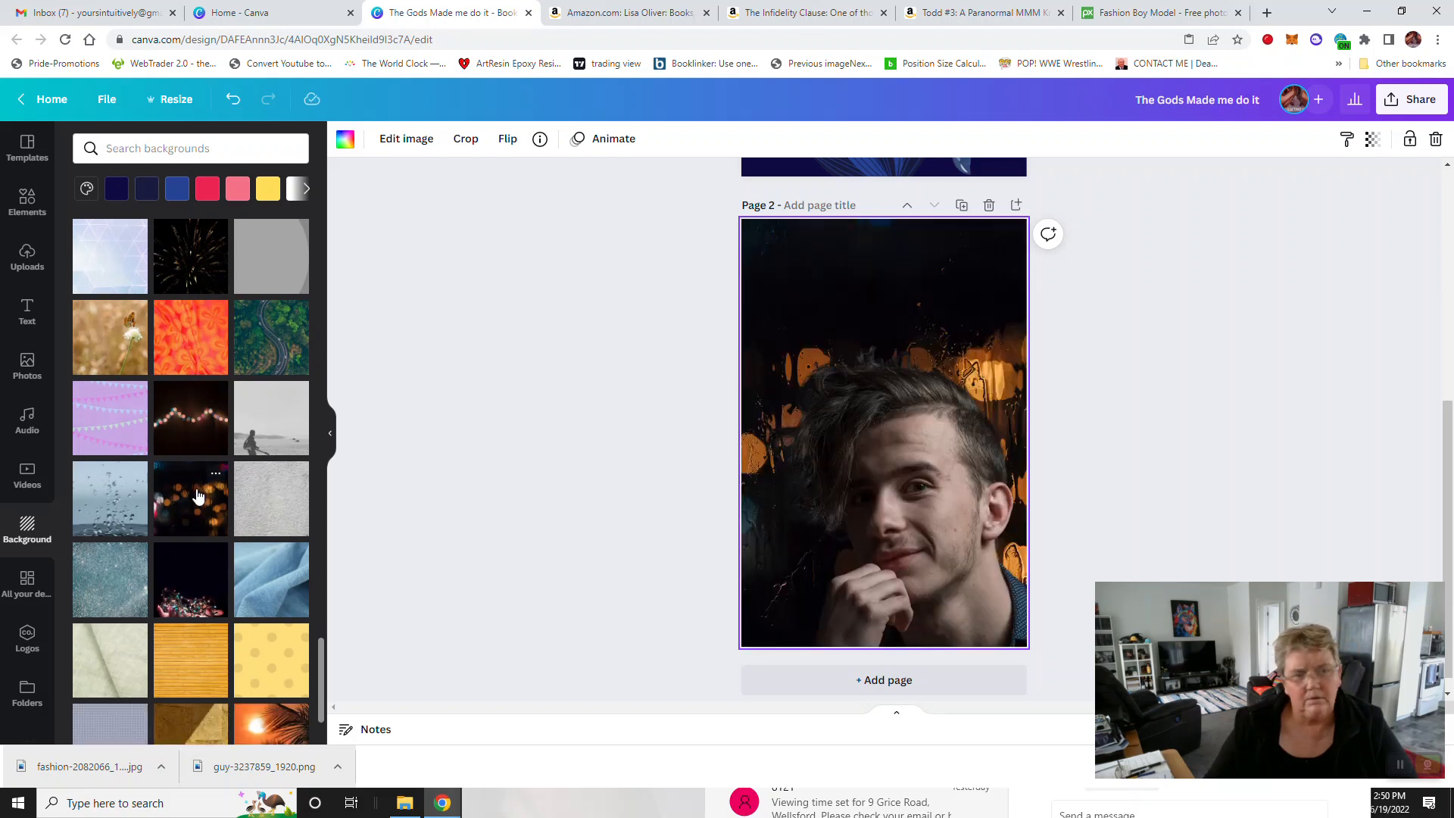
# Step: Set the multicoloured image with large red, orange and pink light circles as the background of page 2
pyautogui.scroll(-5, 197, 496)
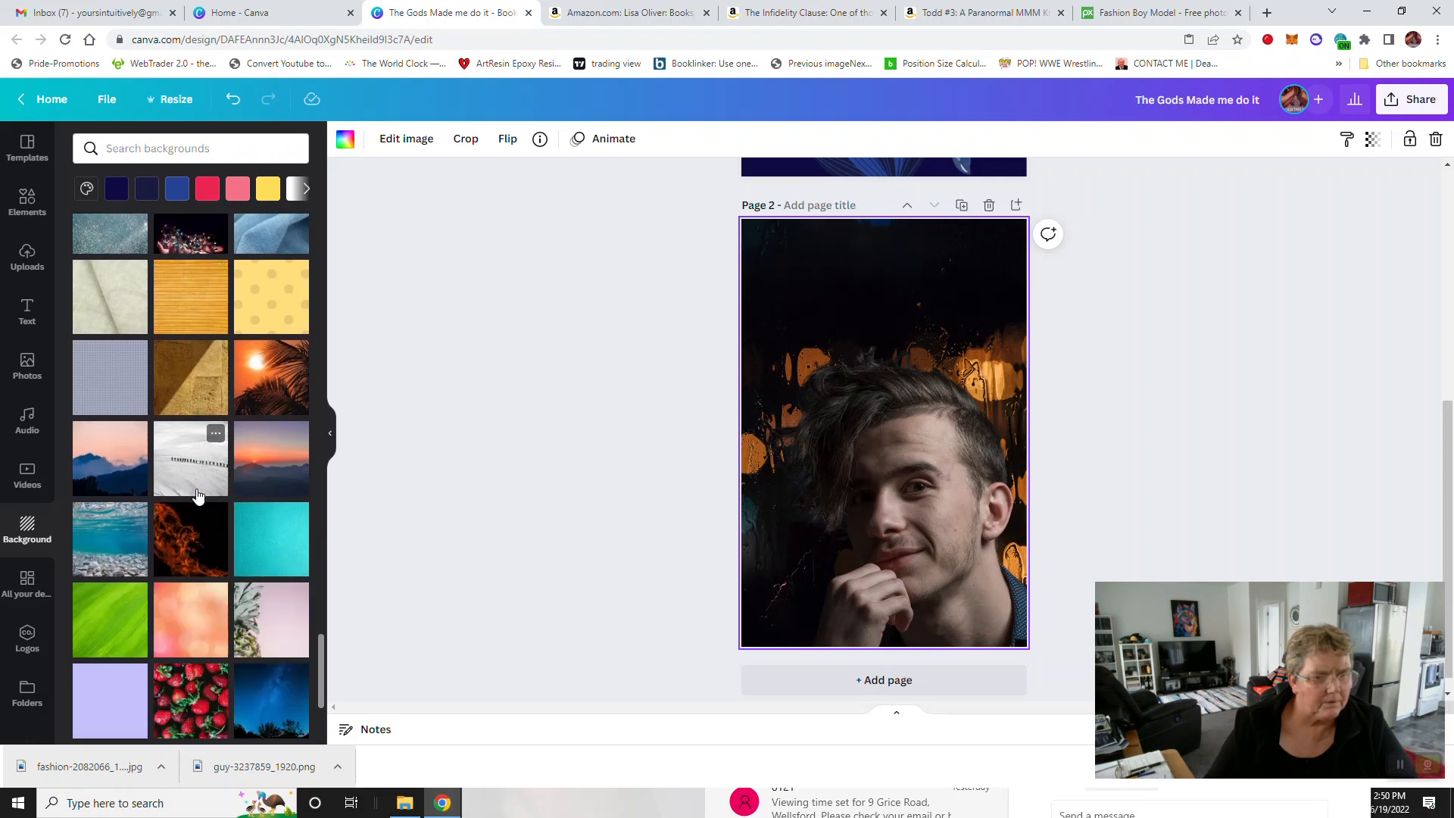
pyautogui.scroll(-3, 196, 496)
pyautogui.scroll(-4, 197, 496)
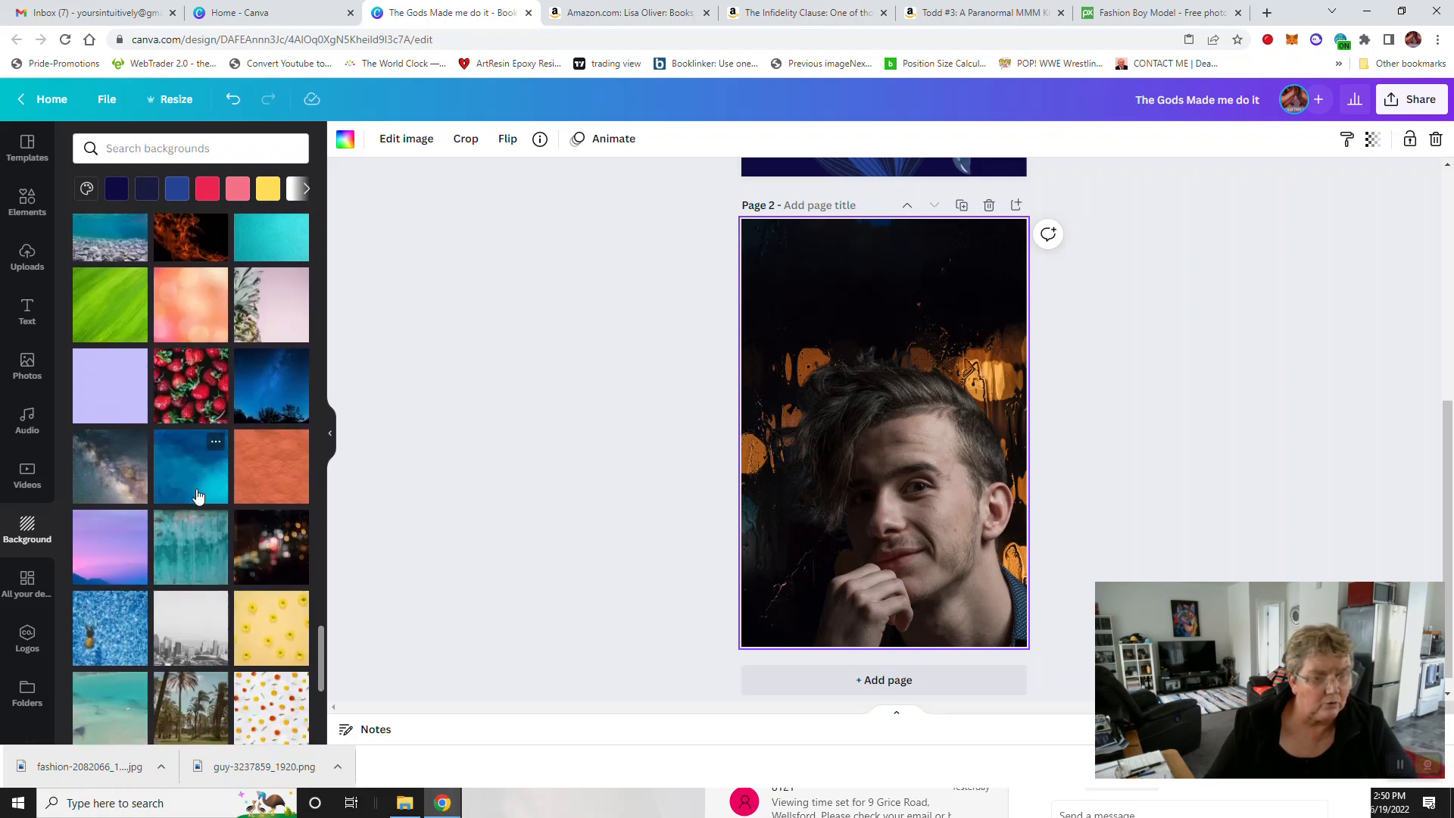
pyautogui.scroll(-4, 197, 497)
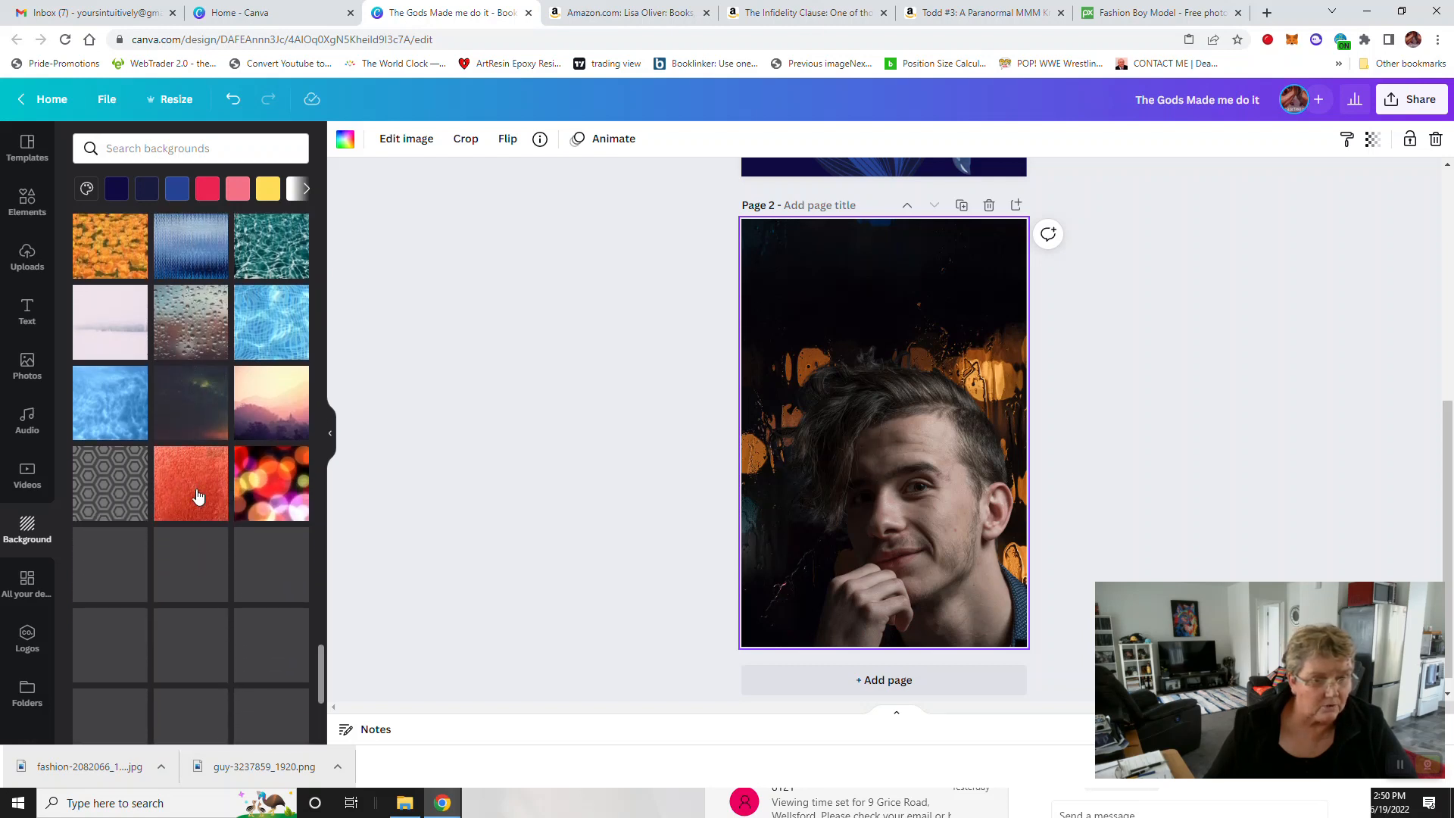
pyautogui.click(275, 491)
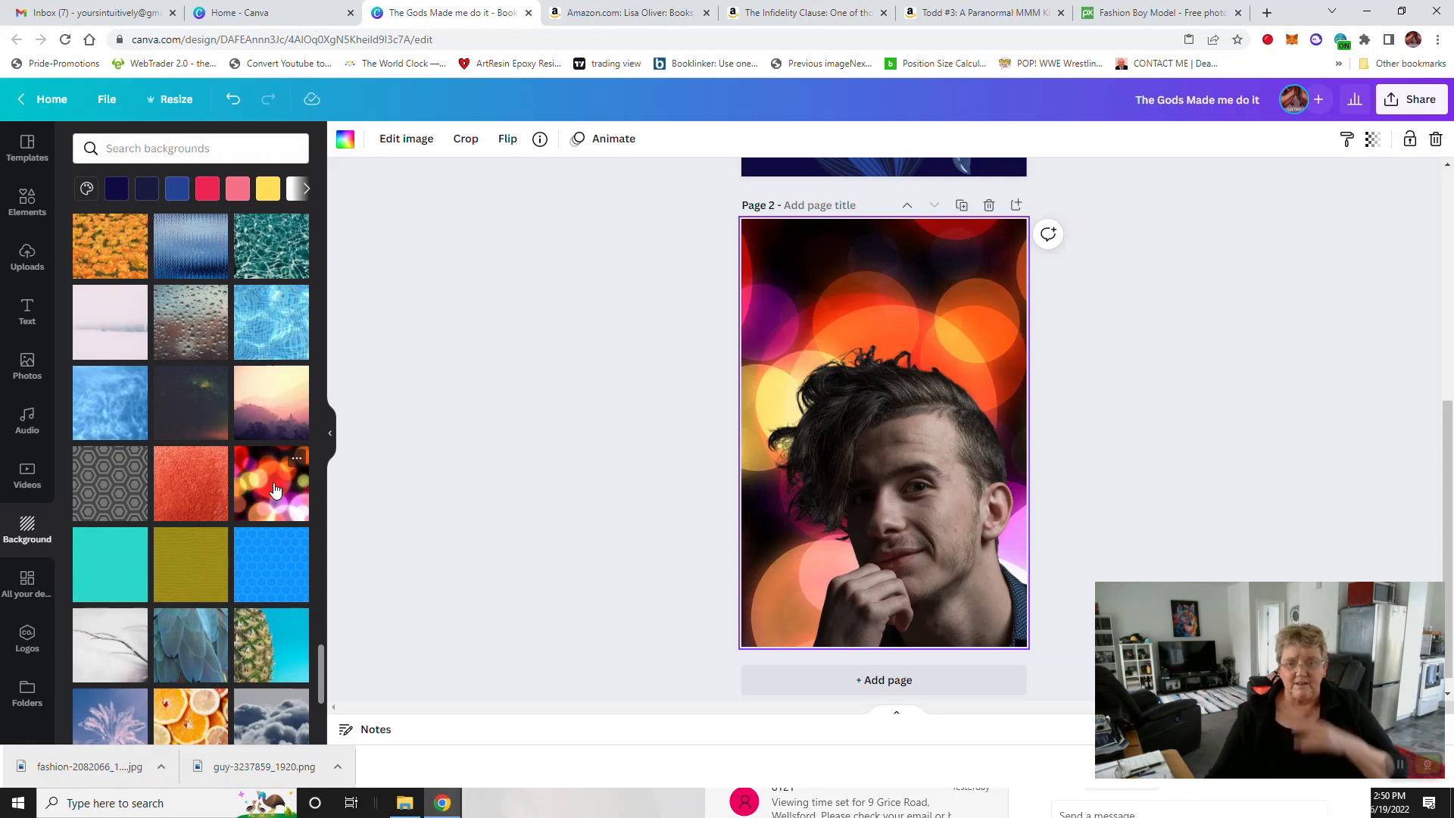
# Step: Enlarge the cut-out man on page 2 and shift him slightly so he fills more of the cover
pyautogui.click(928, 544)
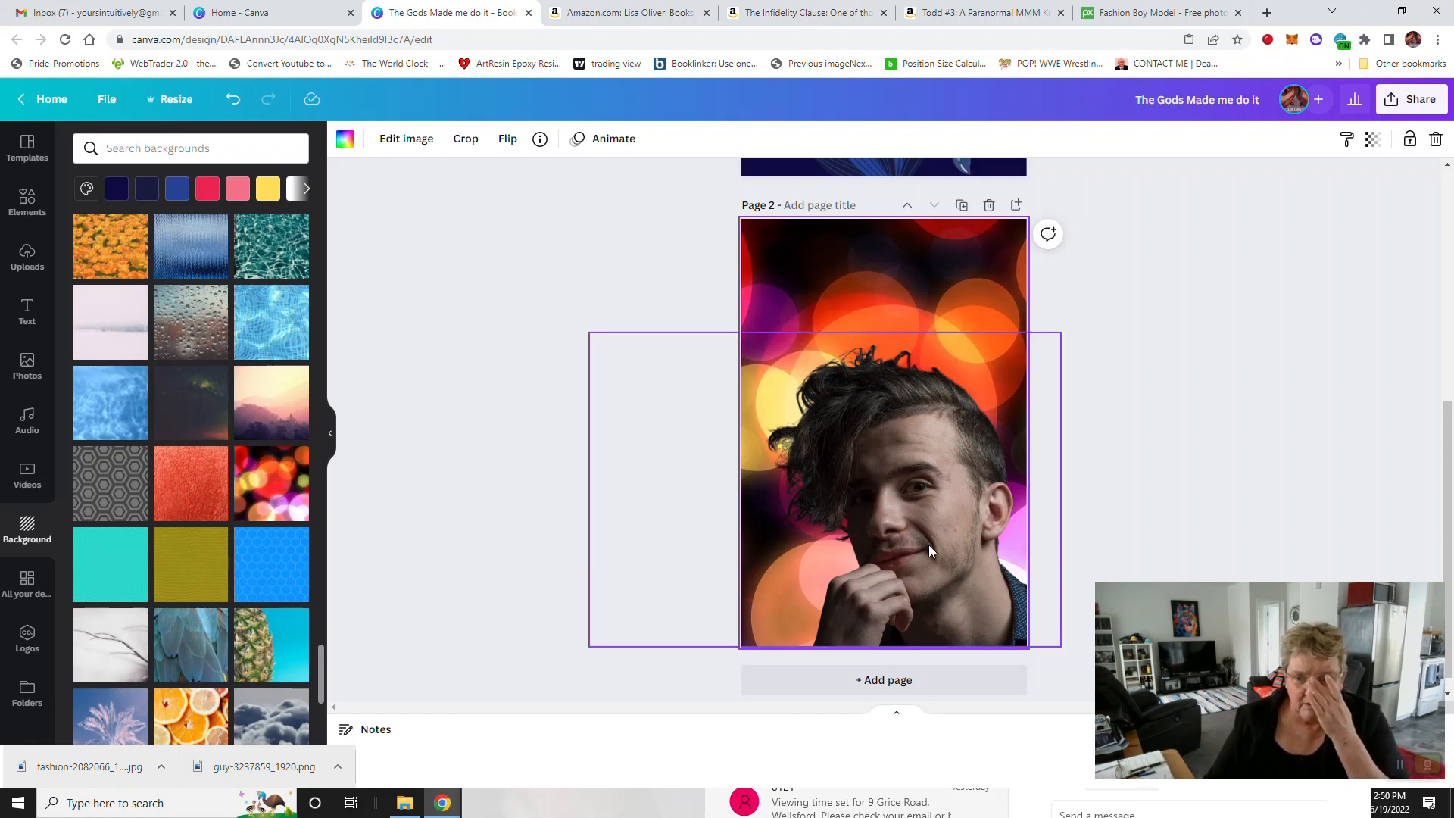
pyautogui.moveTo(589, 332); pyautogui.dragTo(518, 286)
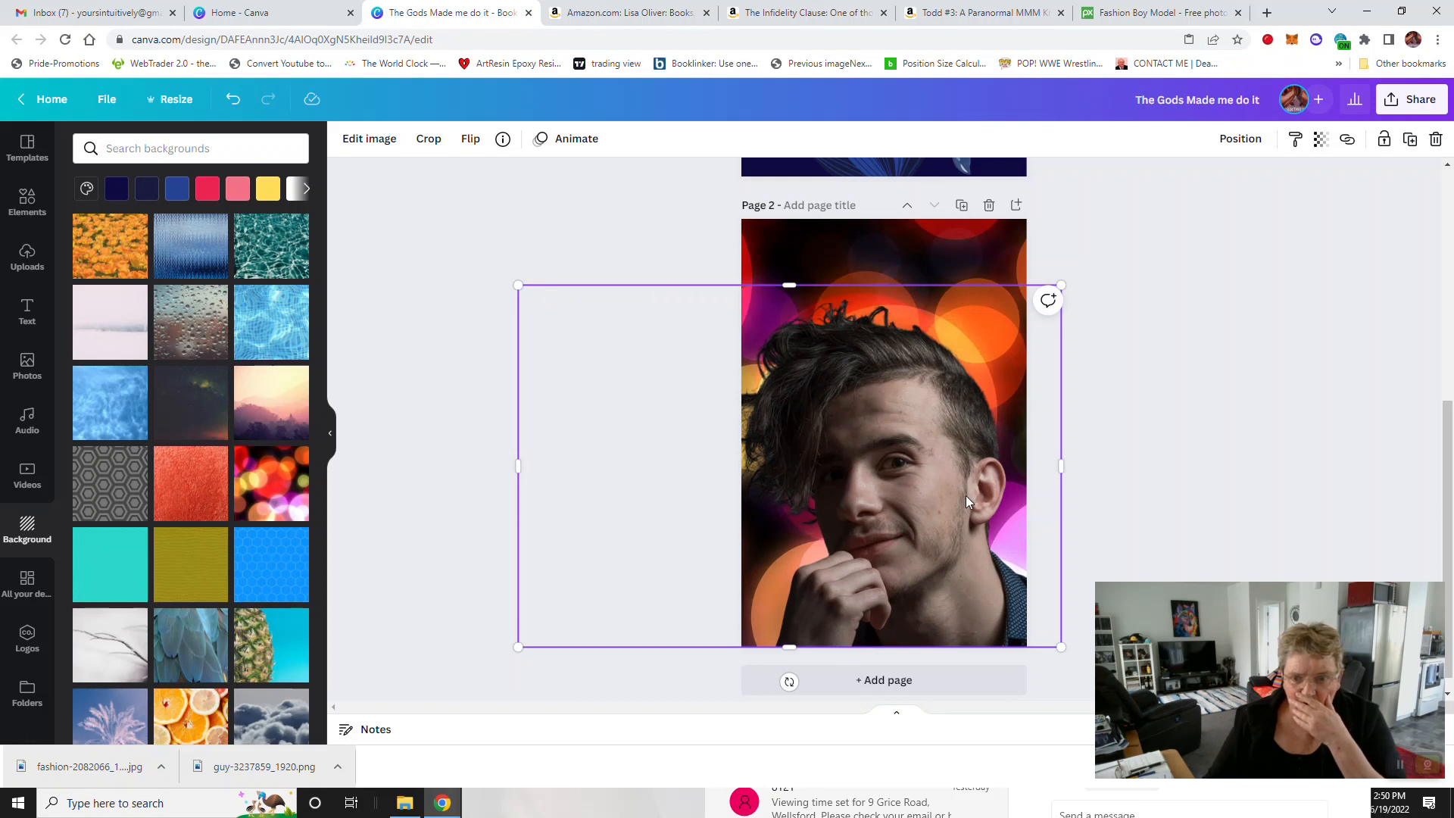
pyautogui.moveTo(966, 495); pyautogui.dragTo(968, 493)
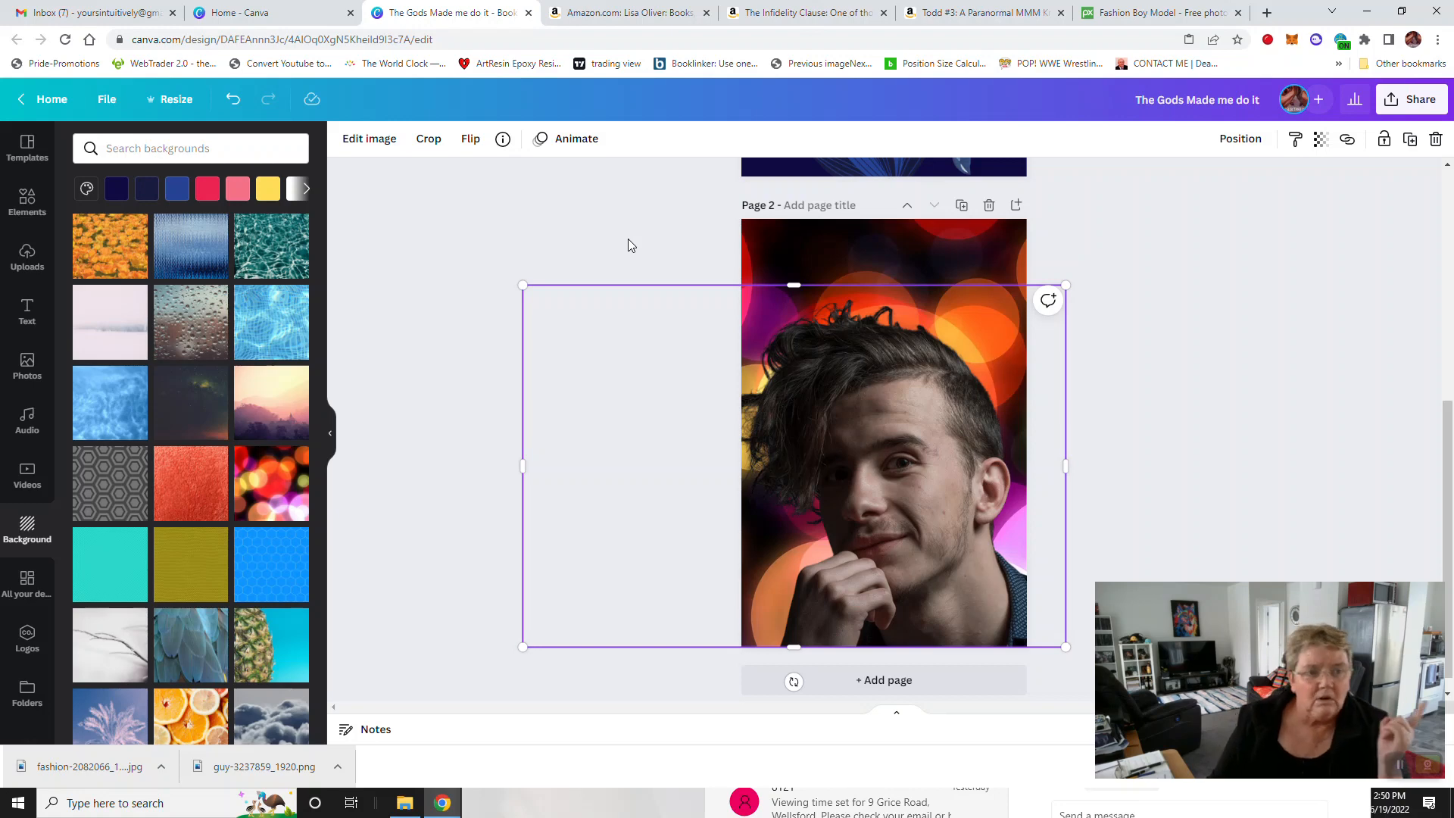
# Step: Switch to Pixabay, look through the "happy young man" results for another portrait, and go on to the second results page
pyautogui.click(1158, 15)
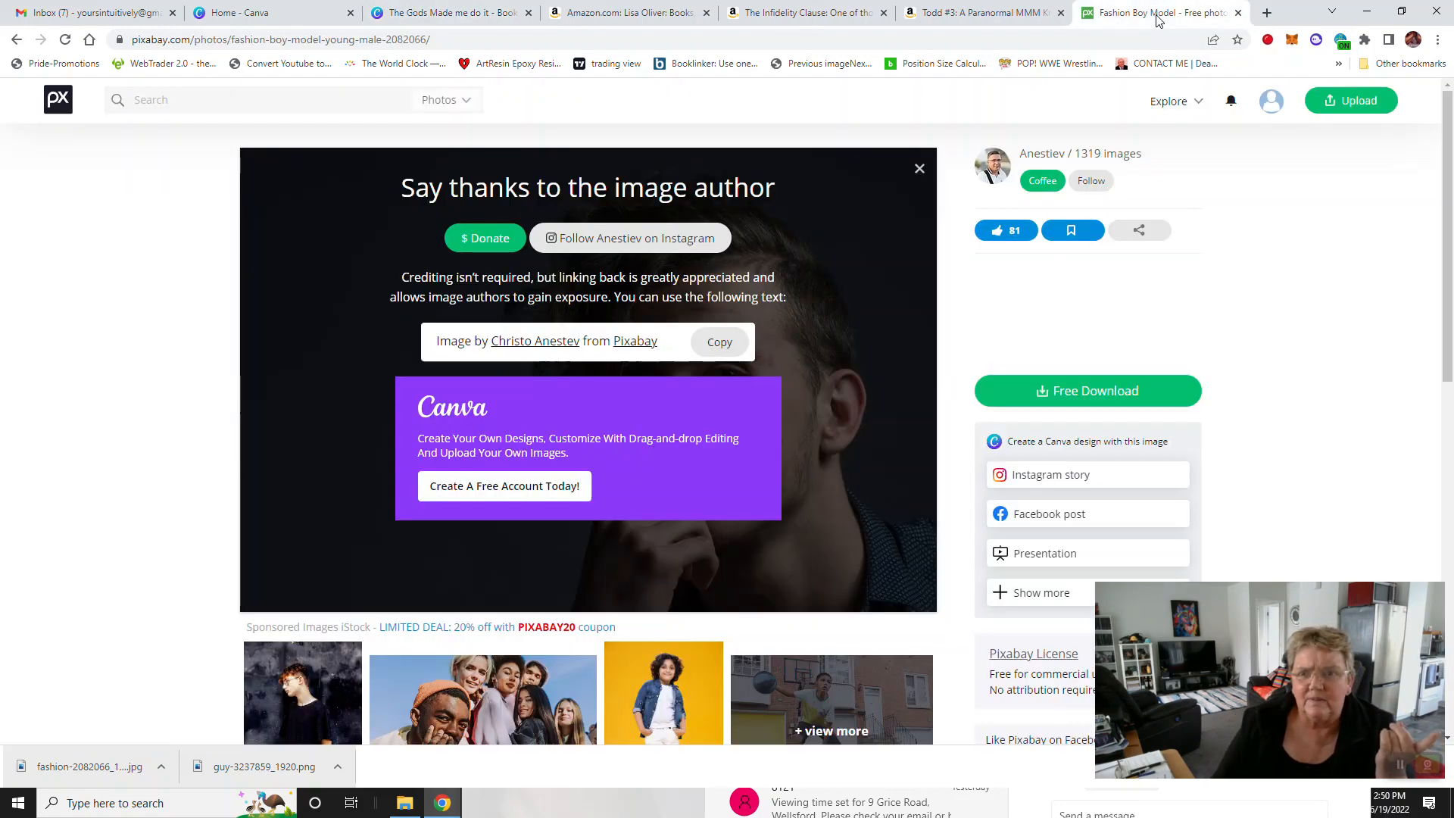
pyautogui.click(15, 41)
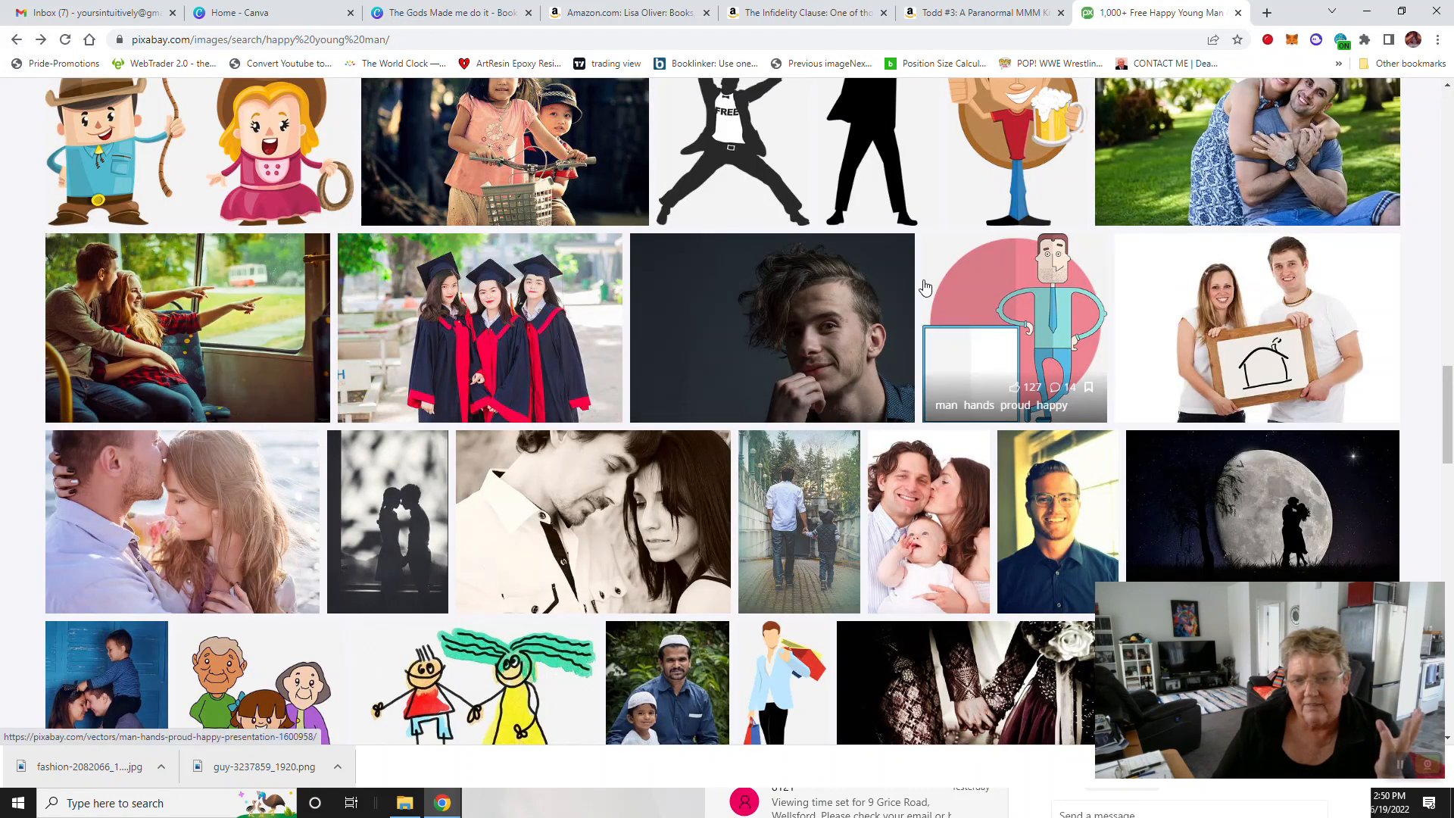
pyautogui.scroll(-3, 924, 282)
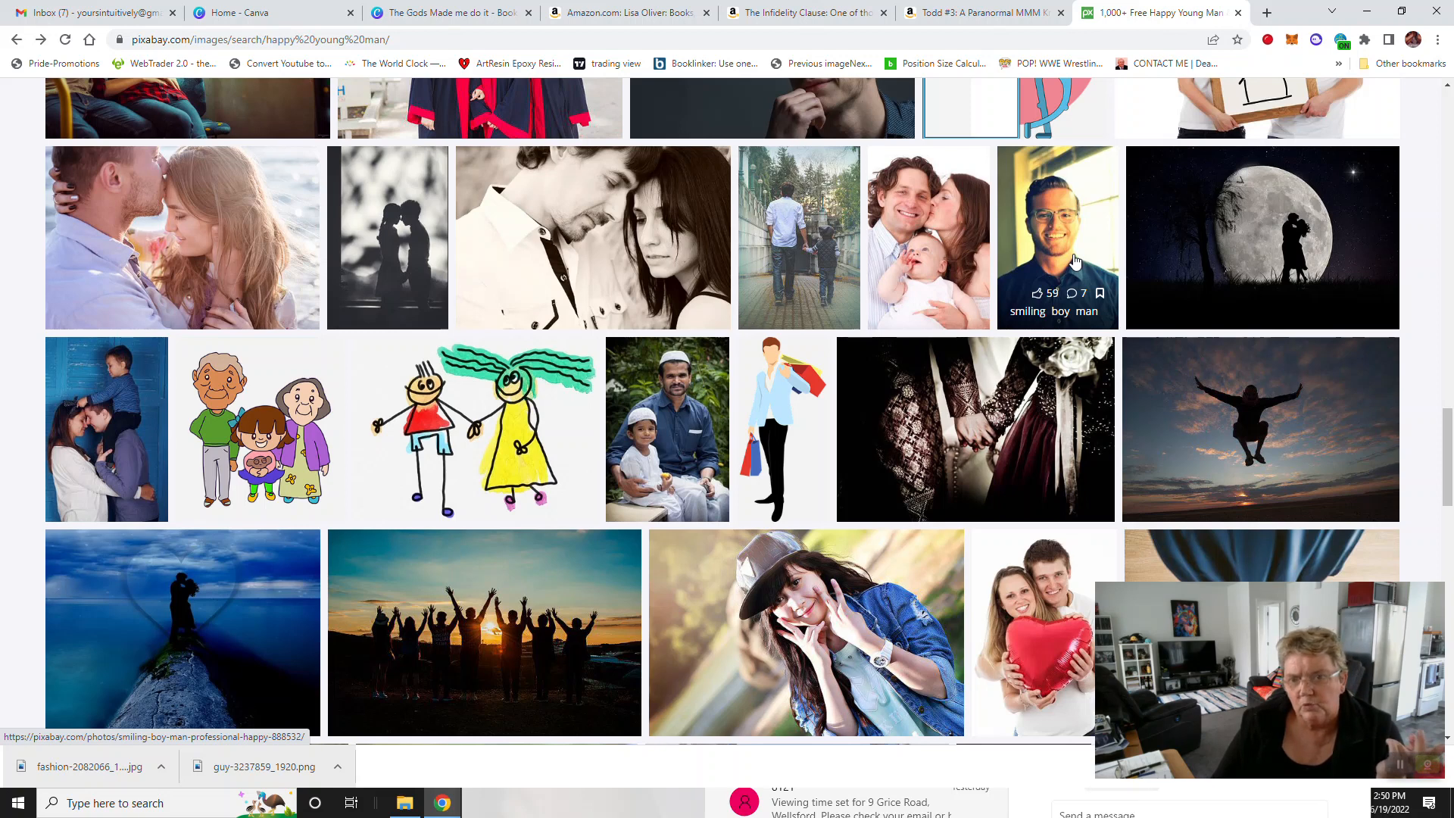
pyautogui.scroll(-7, 1076, 261)
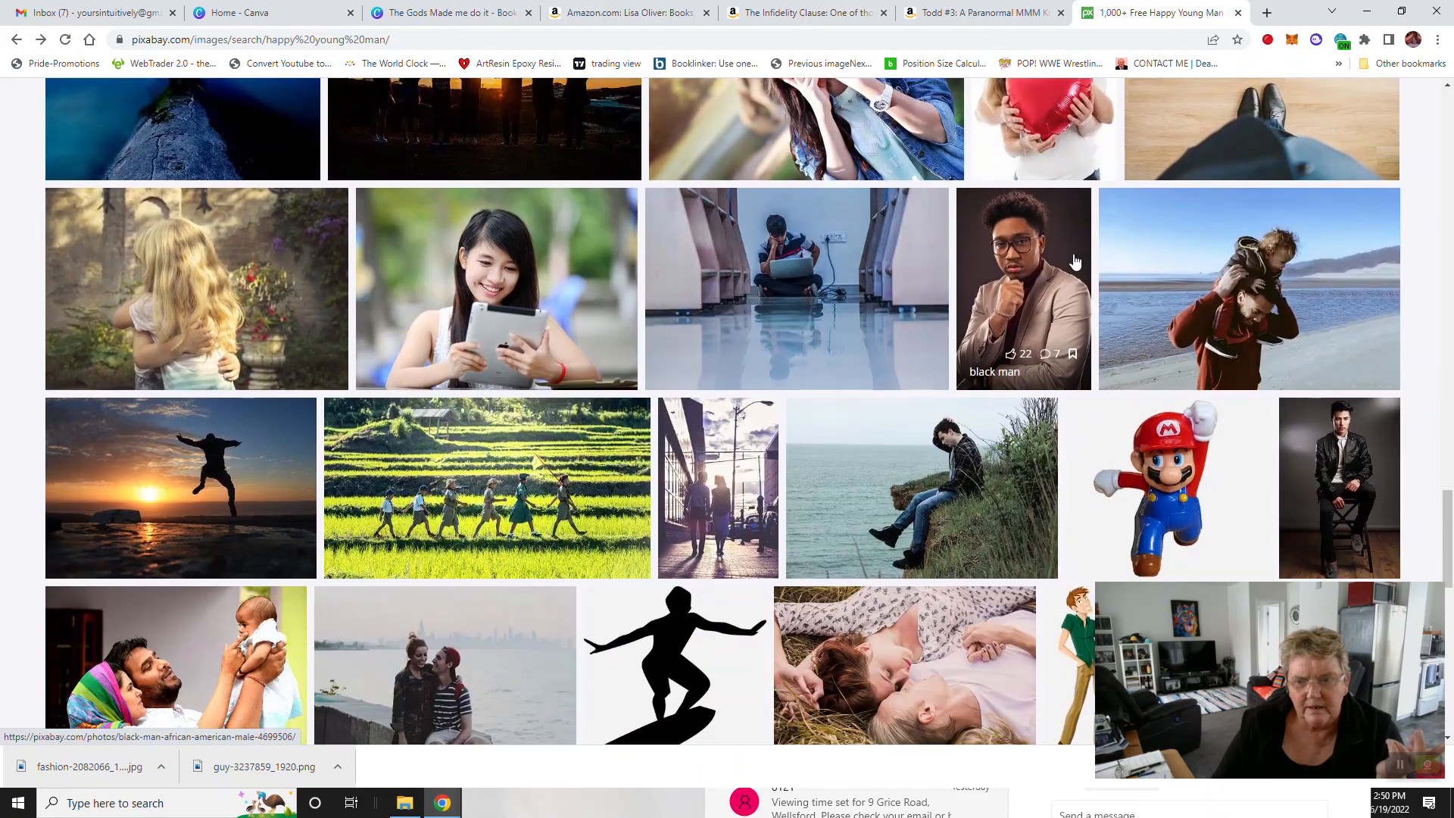
pyautogui.scroll(-8, 1076, 262)
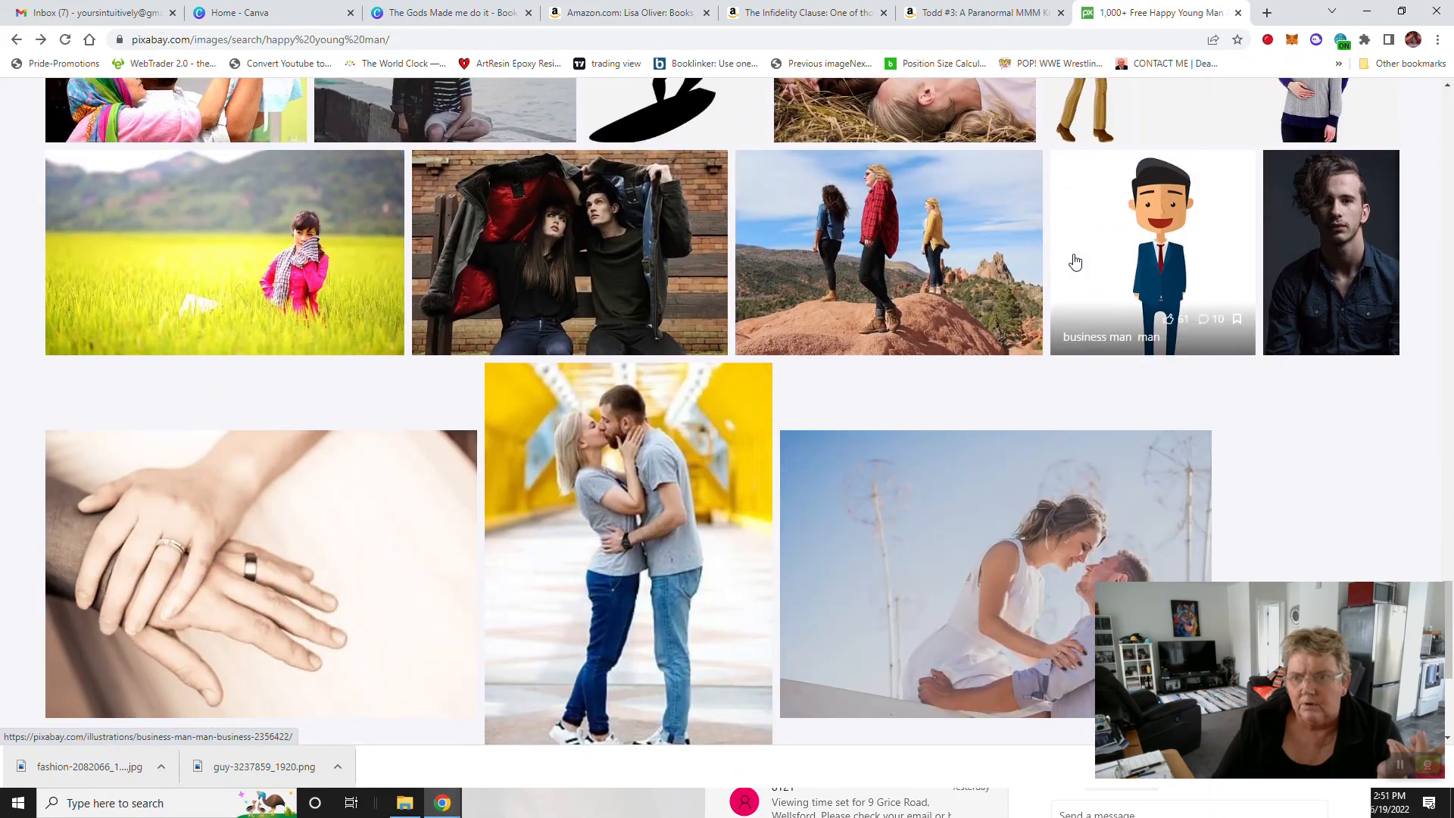
pyautogui.scroll(-5, 1075, 261)
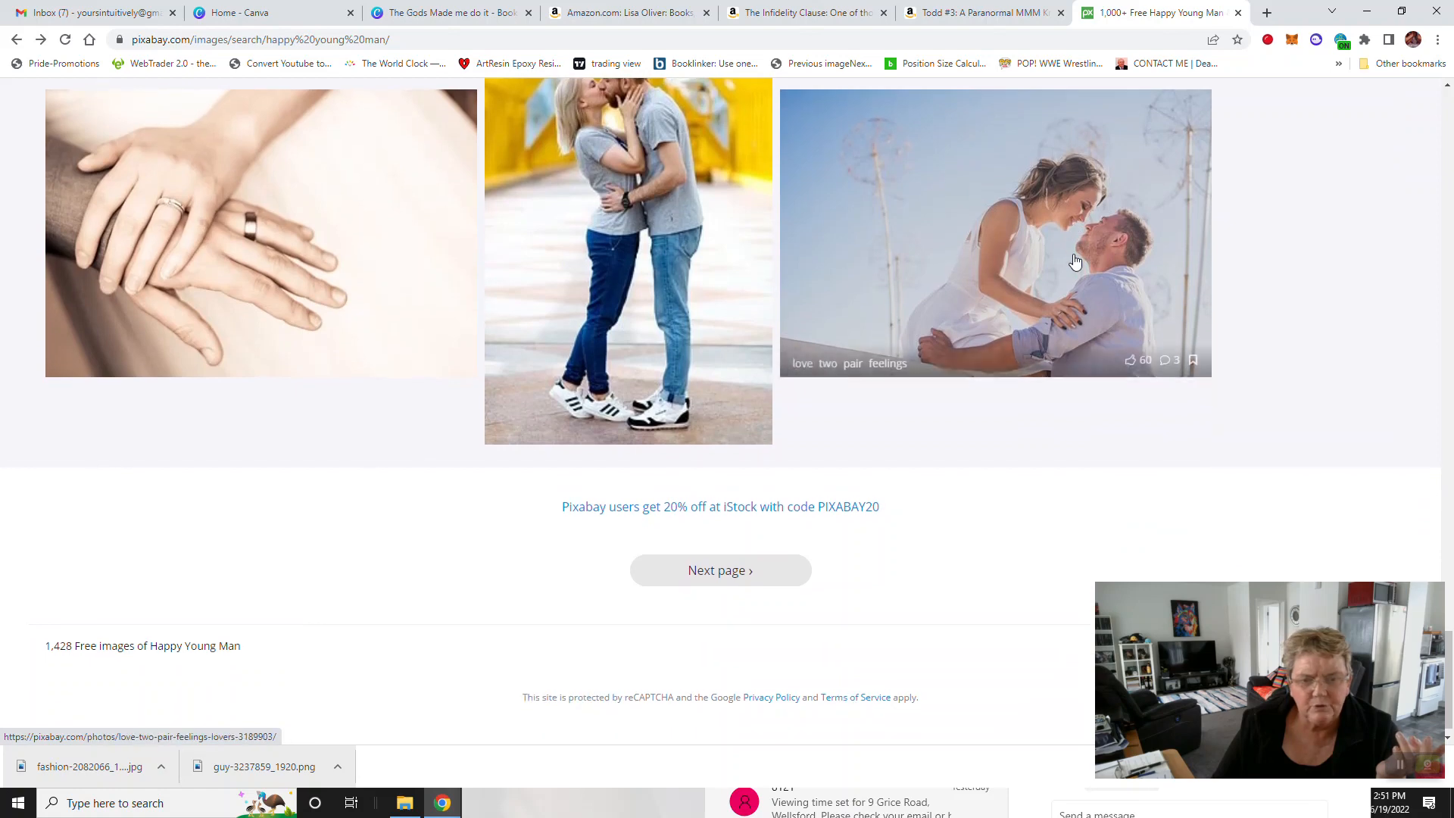
pyautogui.click(719, 558)
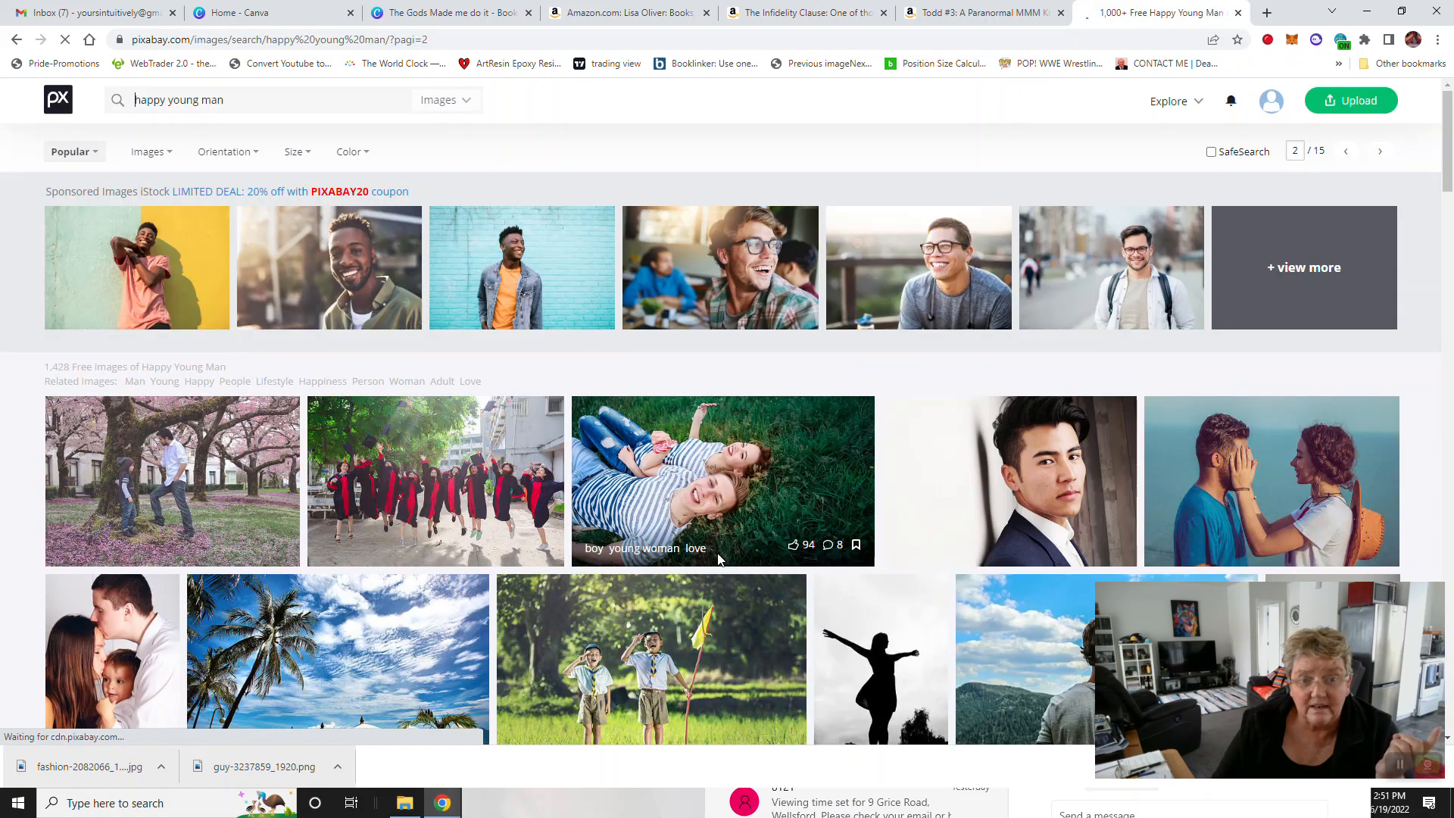
# Step: Browse the second results page and open the portrait of the dark-haired man in a navy suit against a wall
pyautogui.scroll(-2, 875, 371)
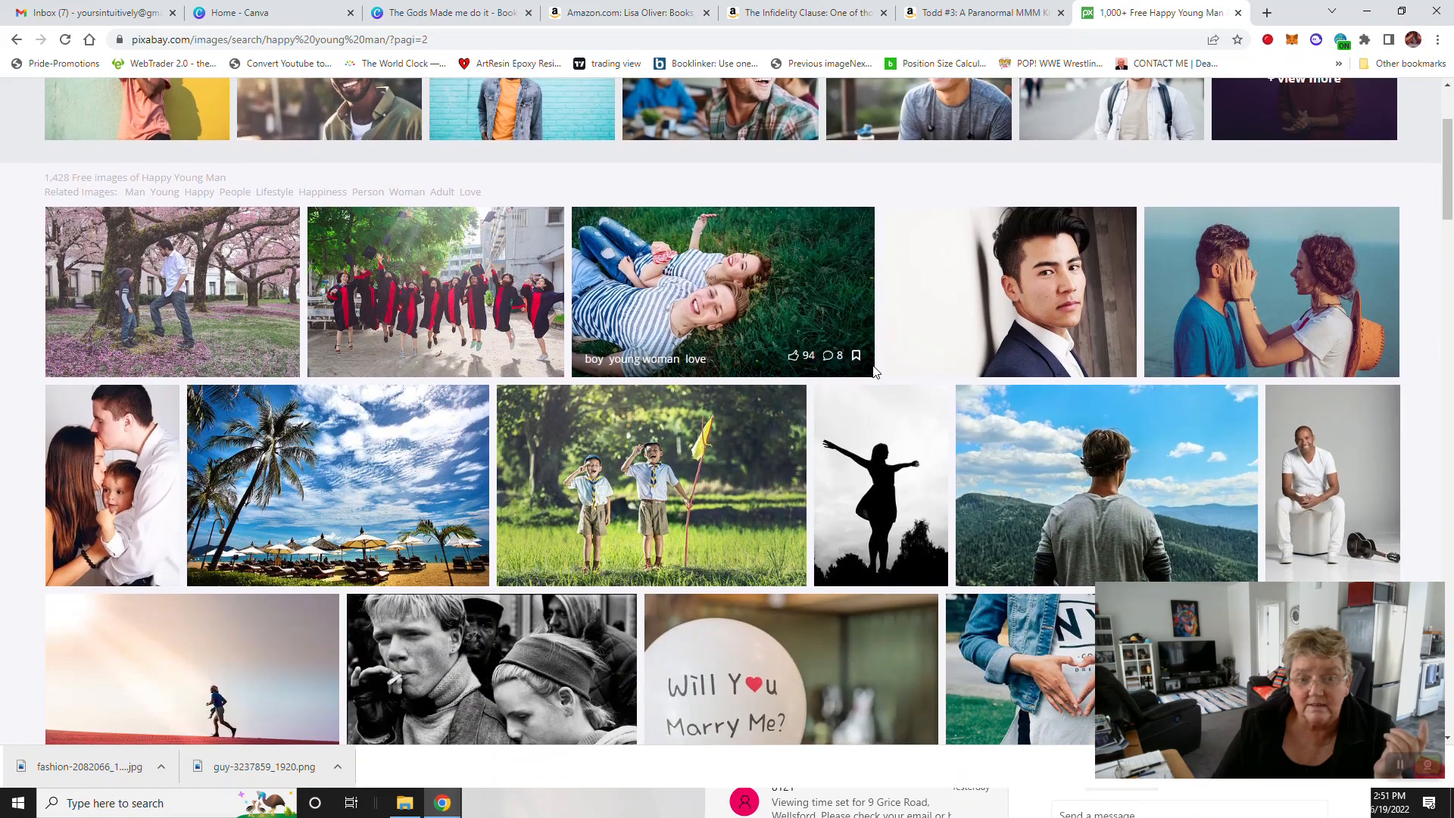
pyautogui.scroll(-2, 875, 371)
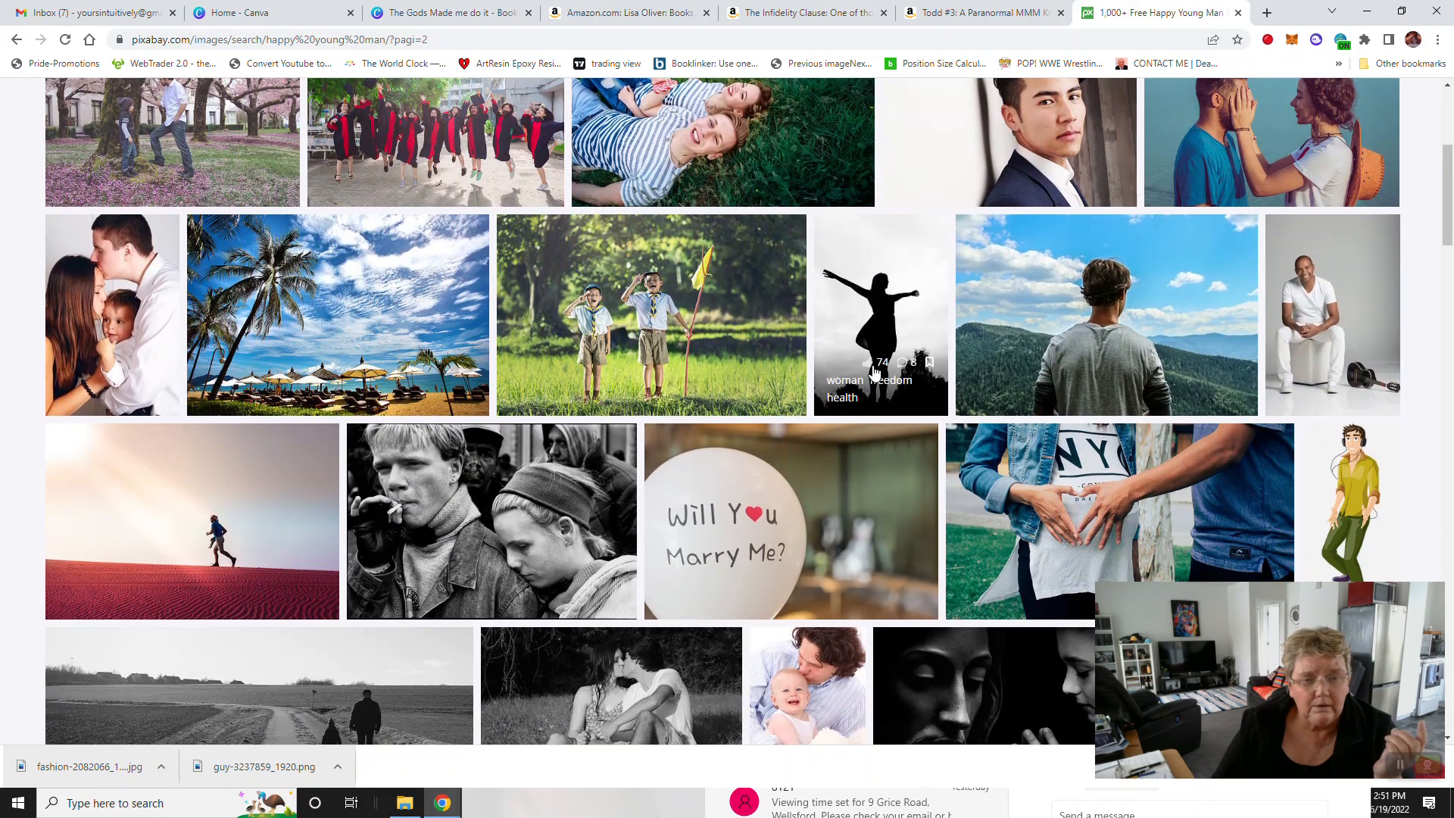
pyautogui.scroll(-5, 875, 371)
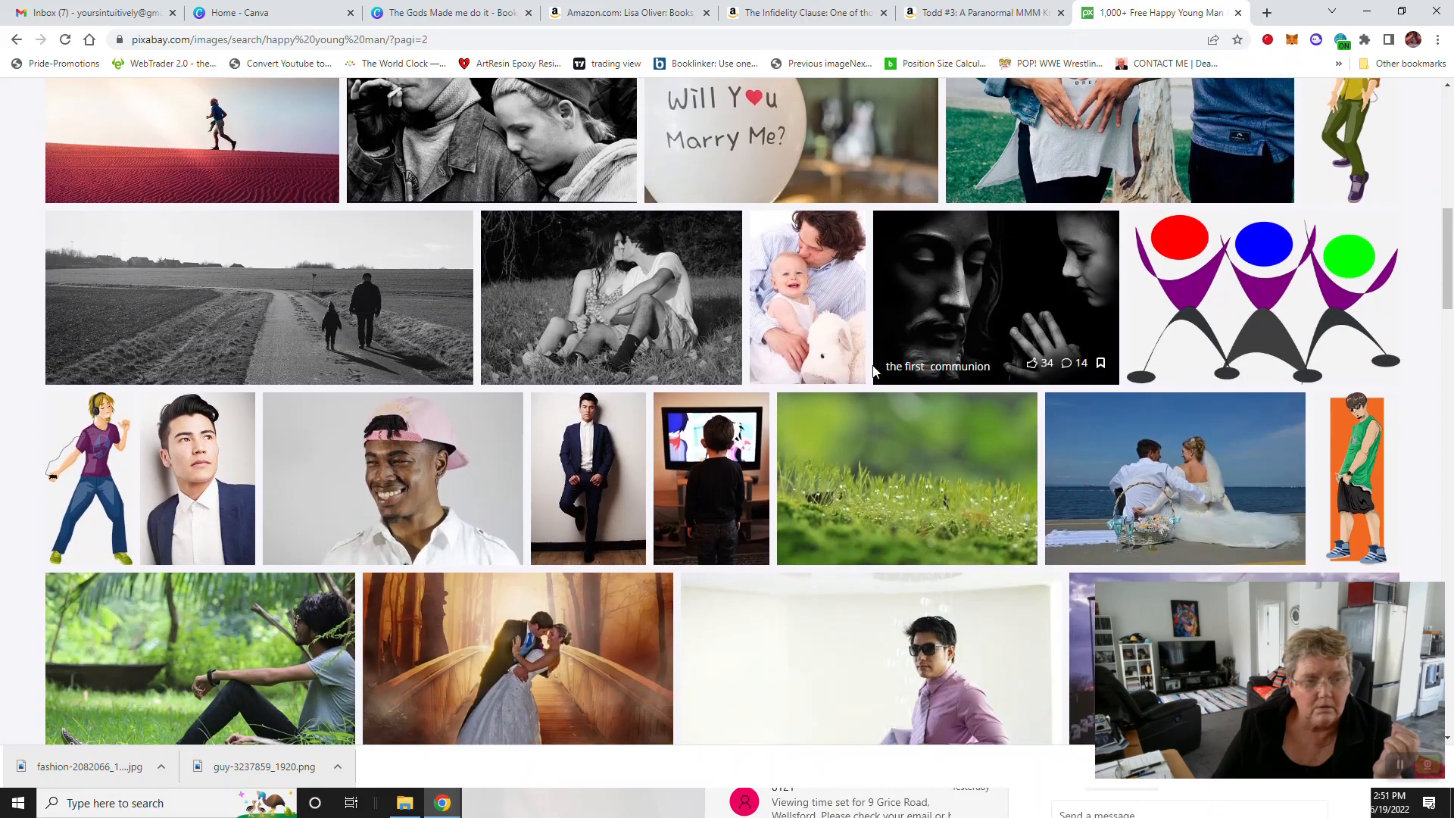
pyautogui.scroll(-3, 872, 369)
pyautogui.scroll(-3, 872, 368)
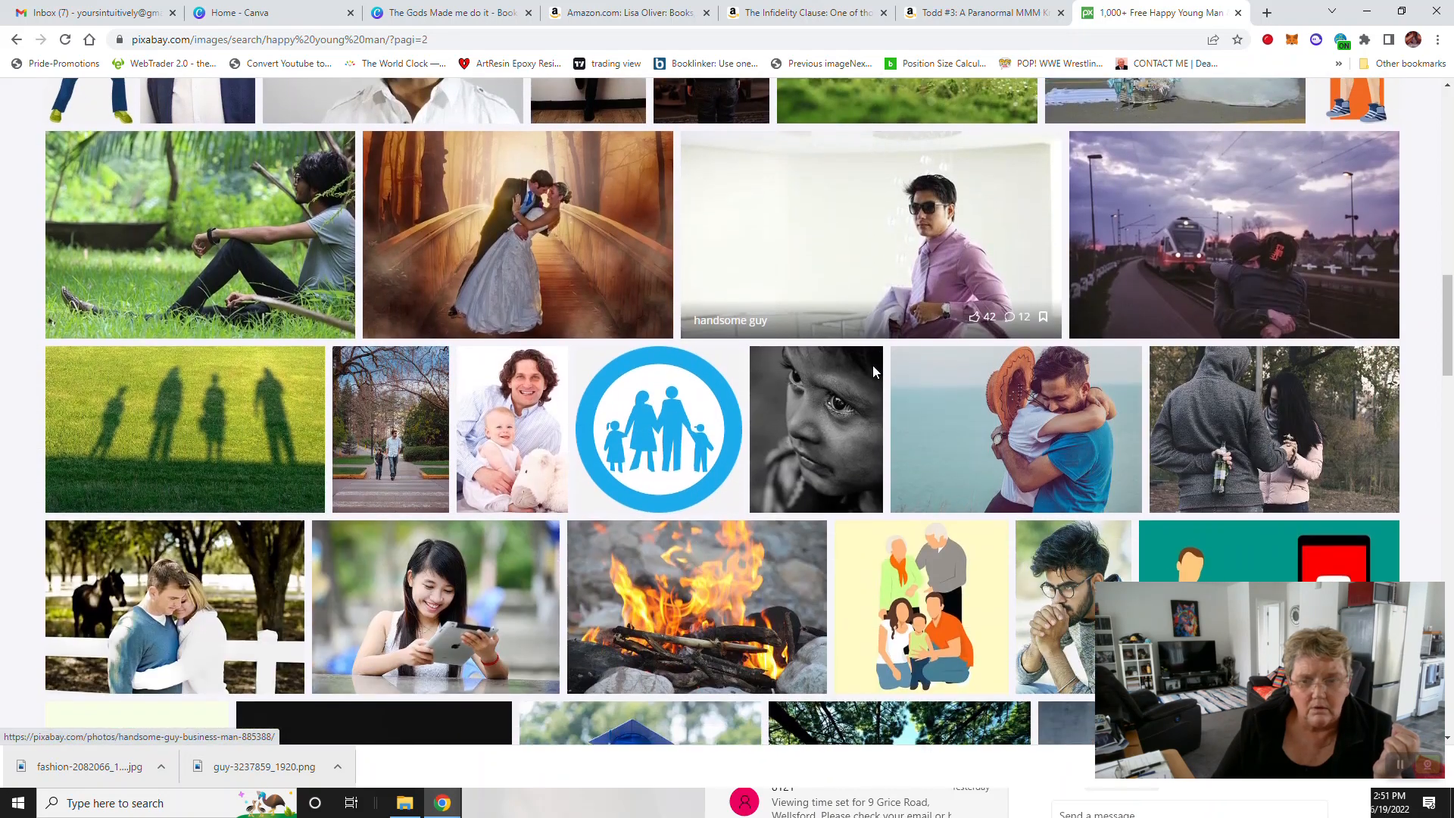
pyautogui.scroll(13, 872, 365)
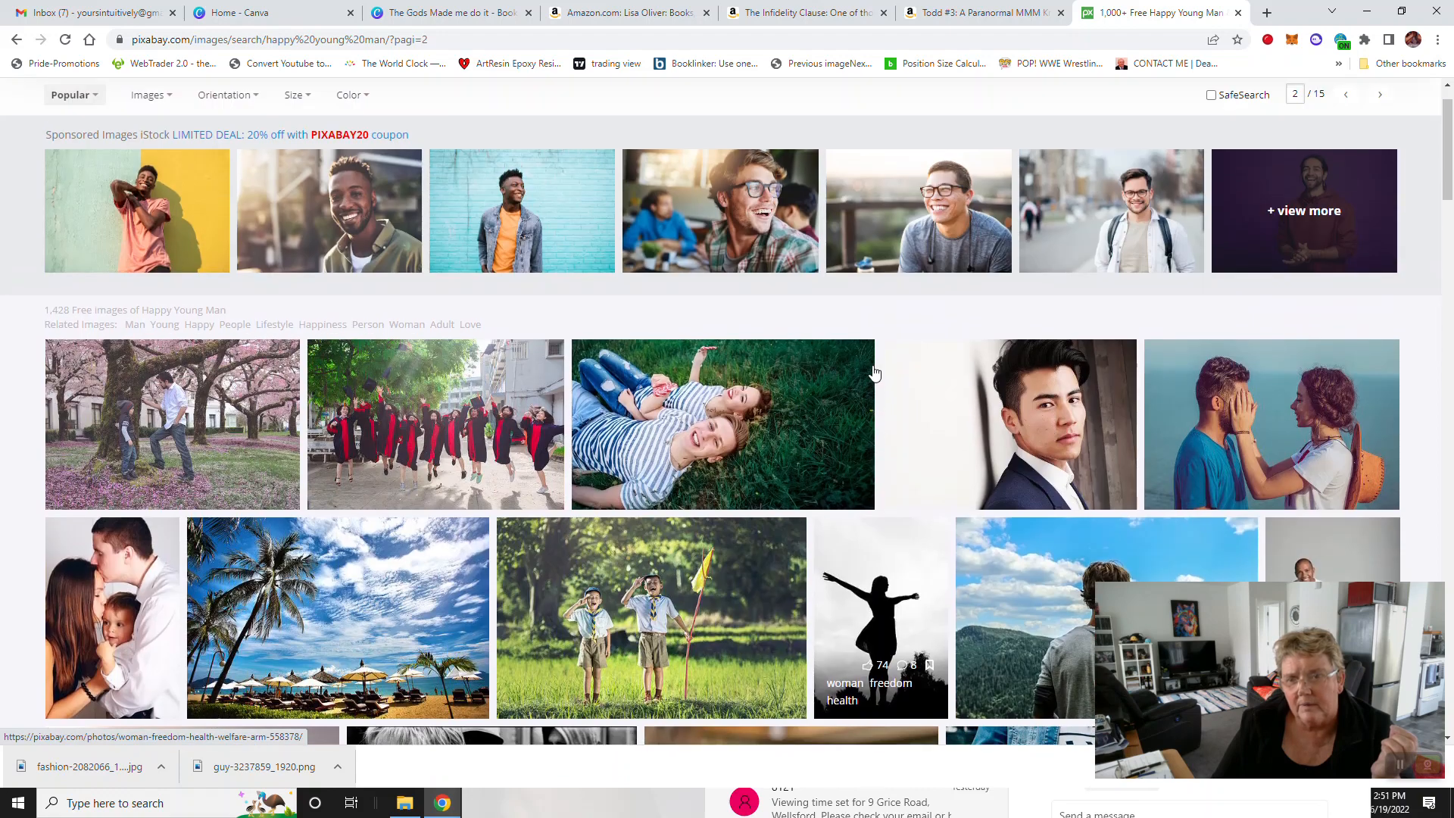
pyautogui.click(1019, 409)
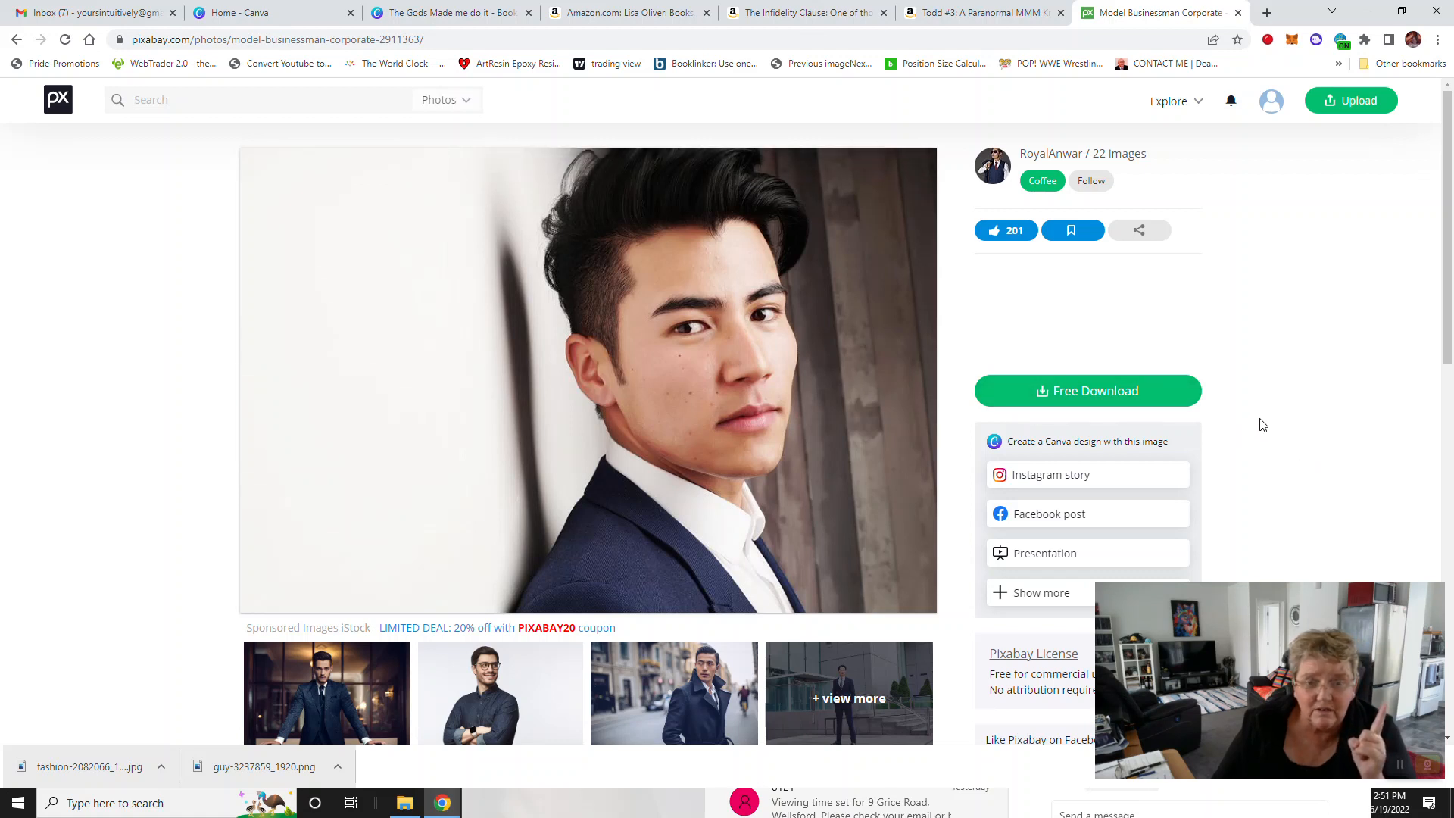
# Step: Check the photo's Pixabay License terms, then download it at 1920×1282 and save it as model-2911363_1920
pyautogui.scroll(-1, 1264, 425)
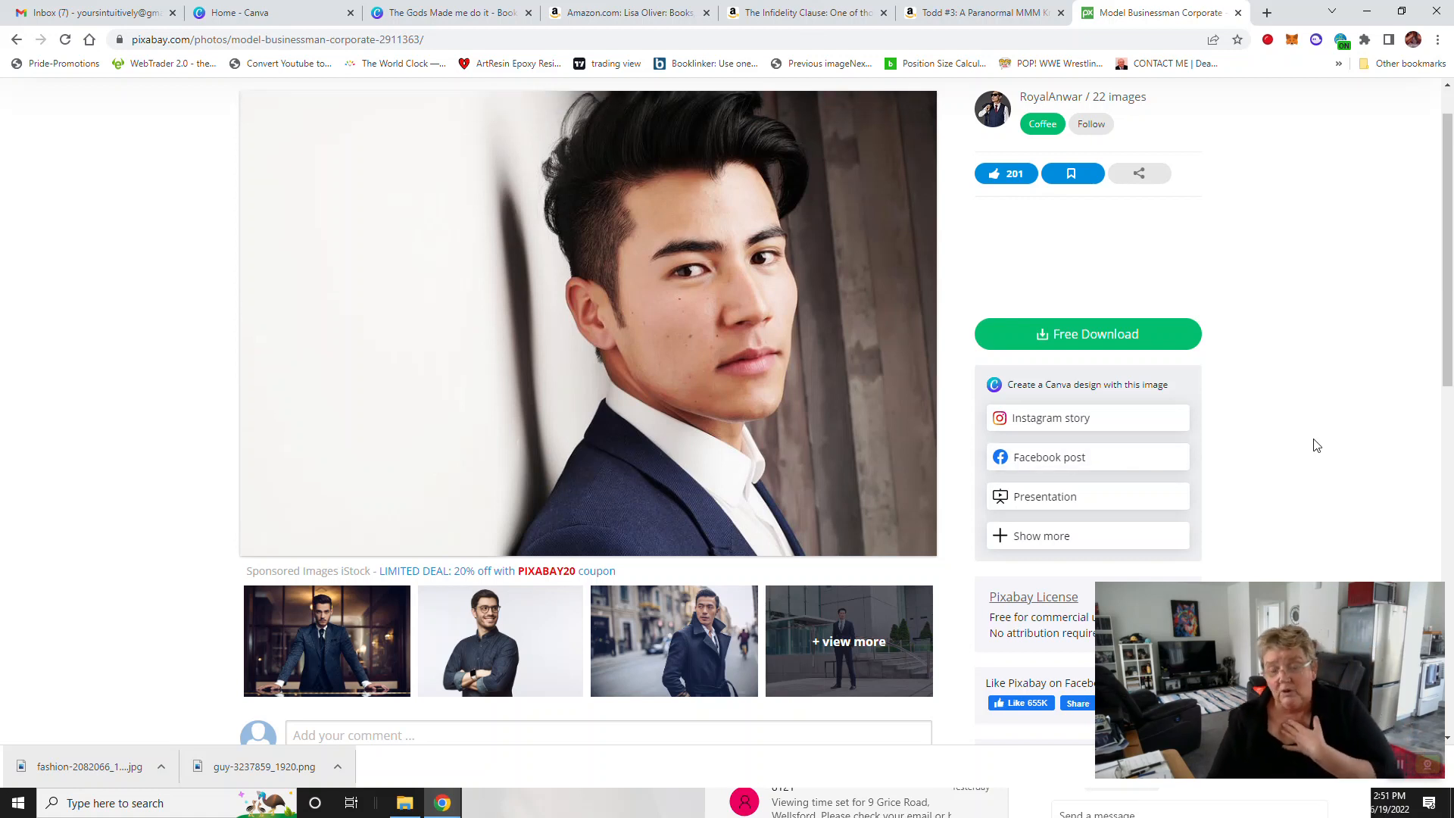
pyautogui.scroll(-3, 1316, 445)
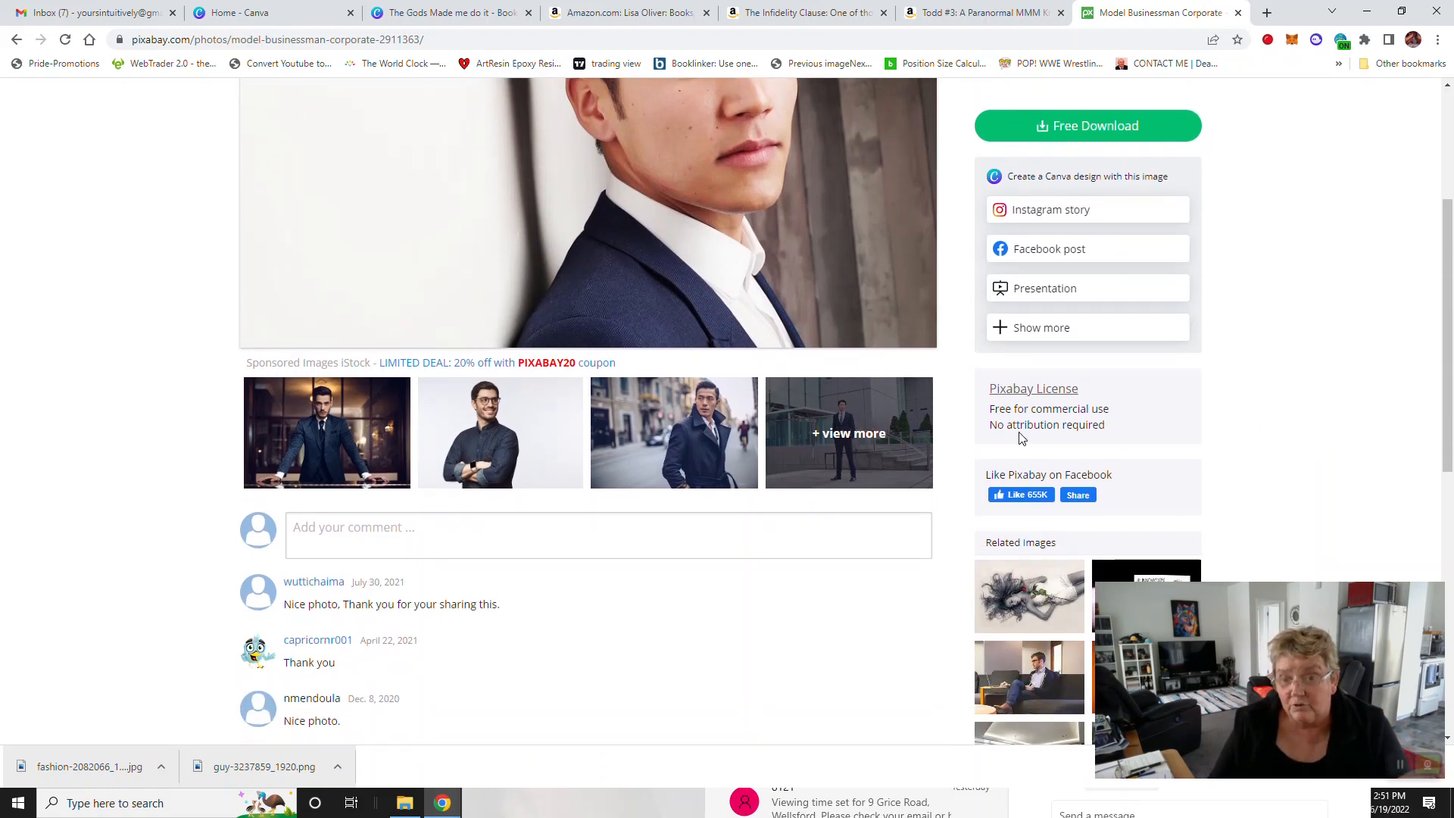
pyautogui.scroll(4, 1265, 387)
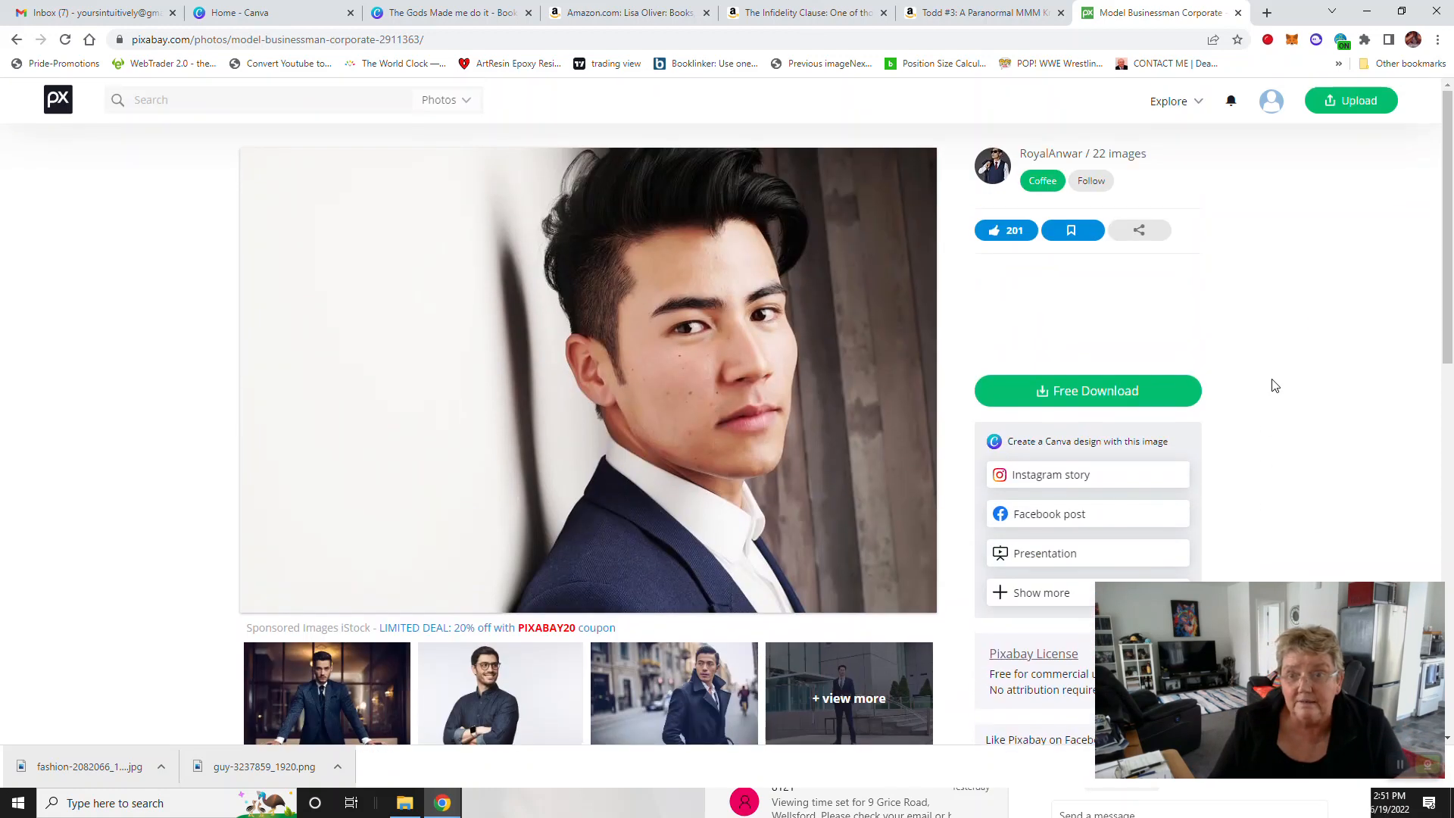
pyautogui.click(1074, 394)
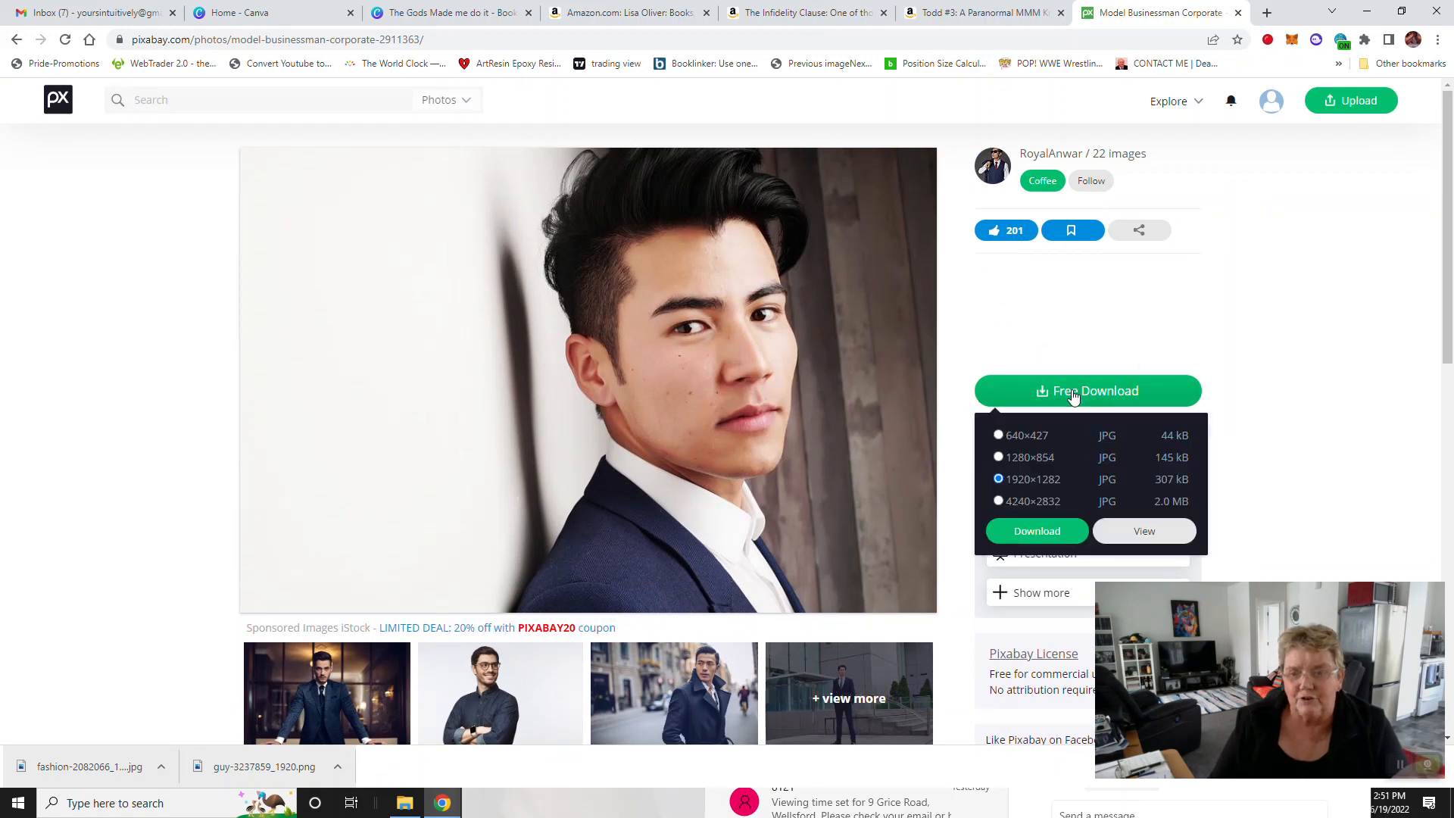
pyautogui.click(1040, 532)
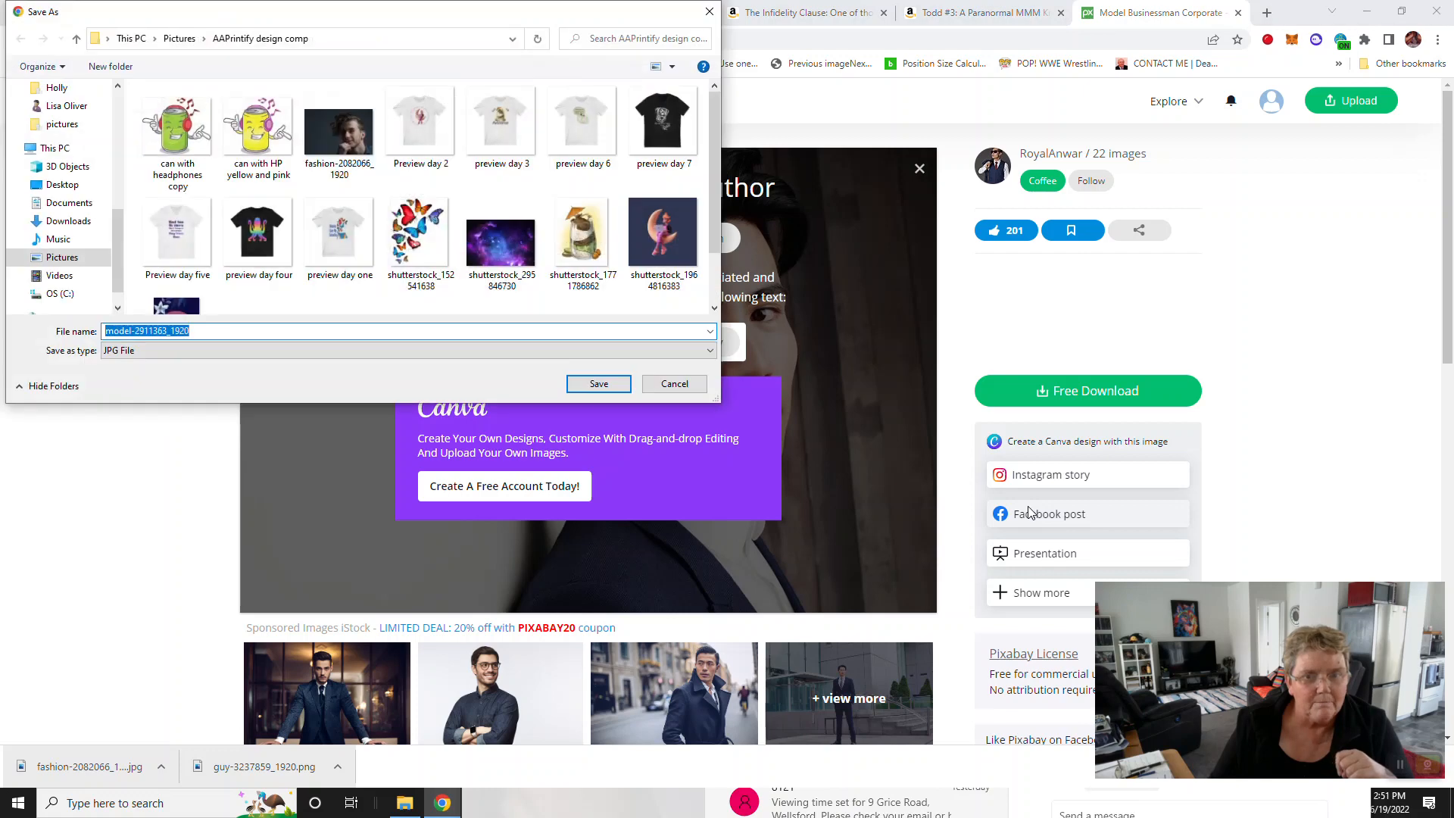
pyautogui.click(598, 384)
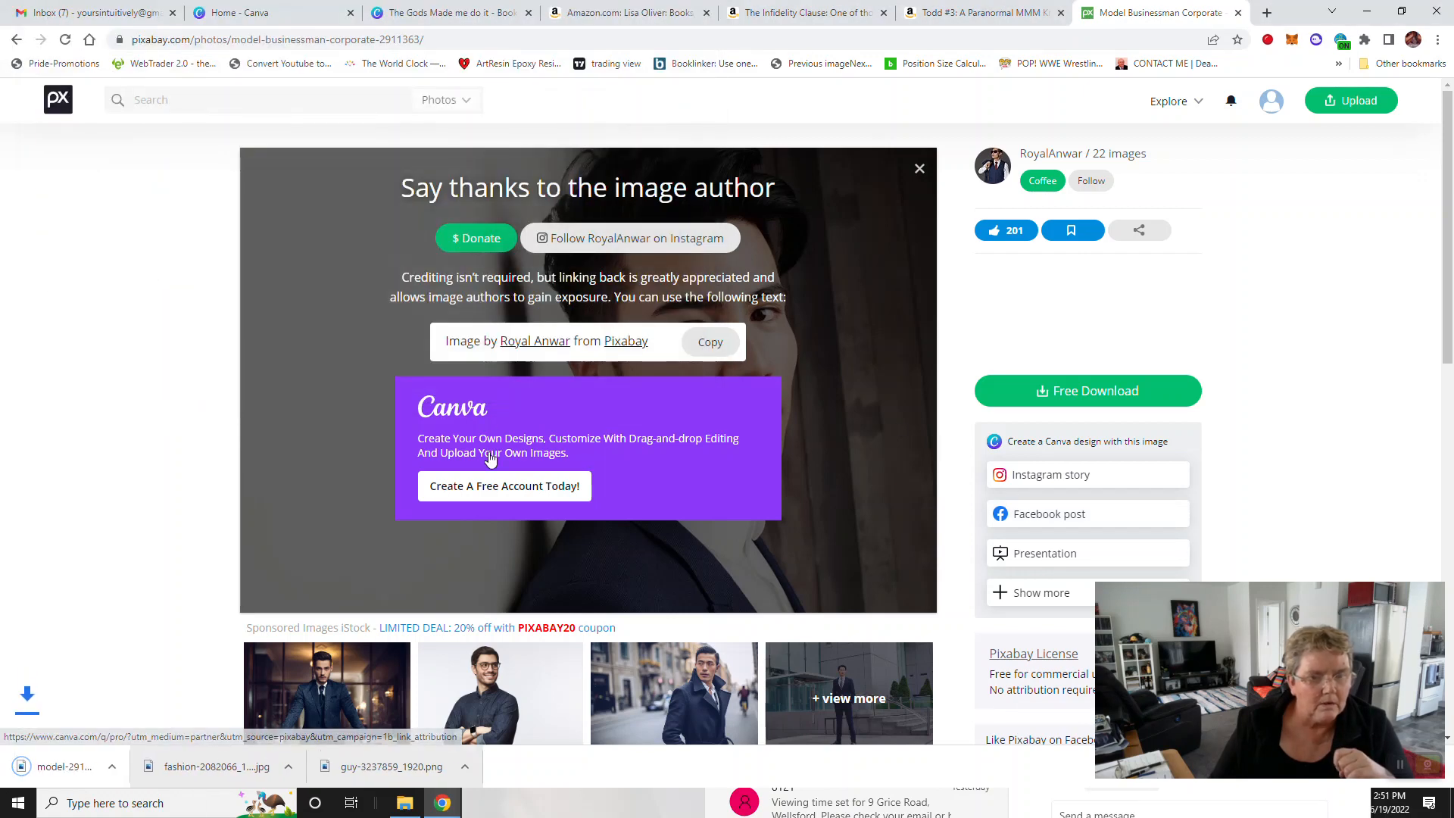
# Step: Back in Canva, replace the cut-out man on page 2 with the newly downloaded model-2911363 photo, uploading it first
pyautogui.click(467, 20)
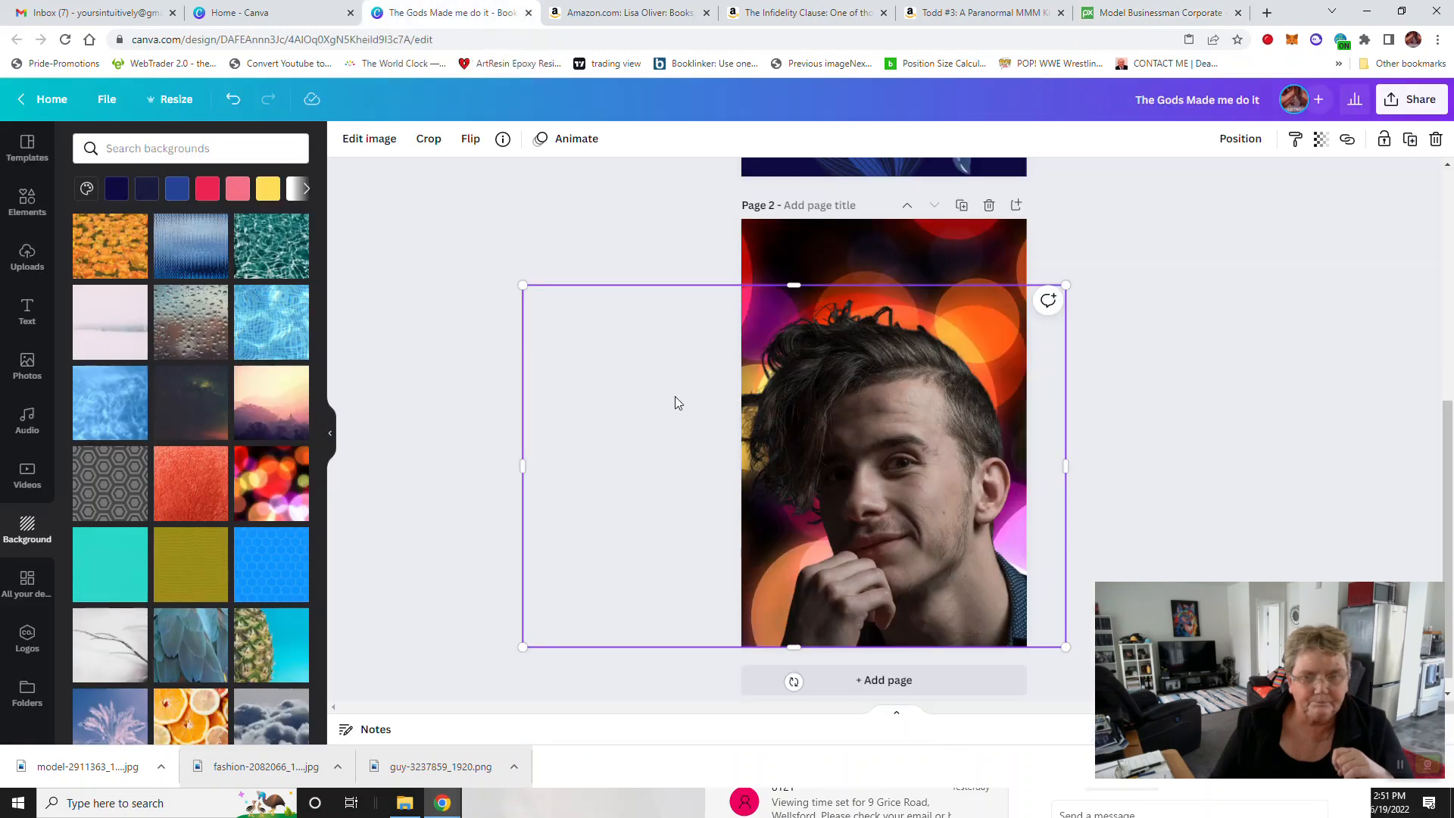
pyautogui.press('Delete')
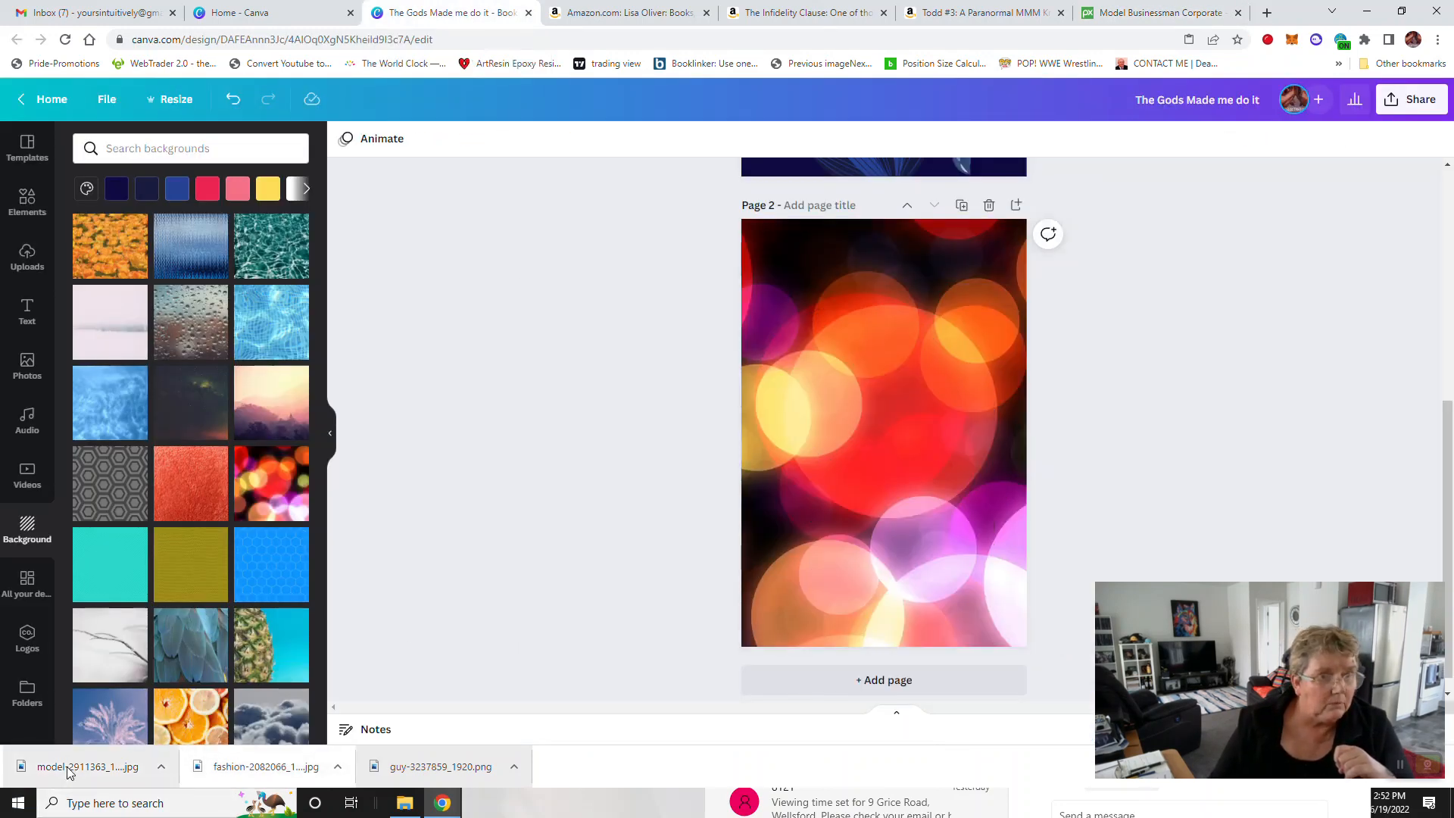
pyautogui.moveTo(67, 771); pyautogui.dragTo(201, 242)
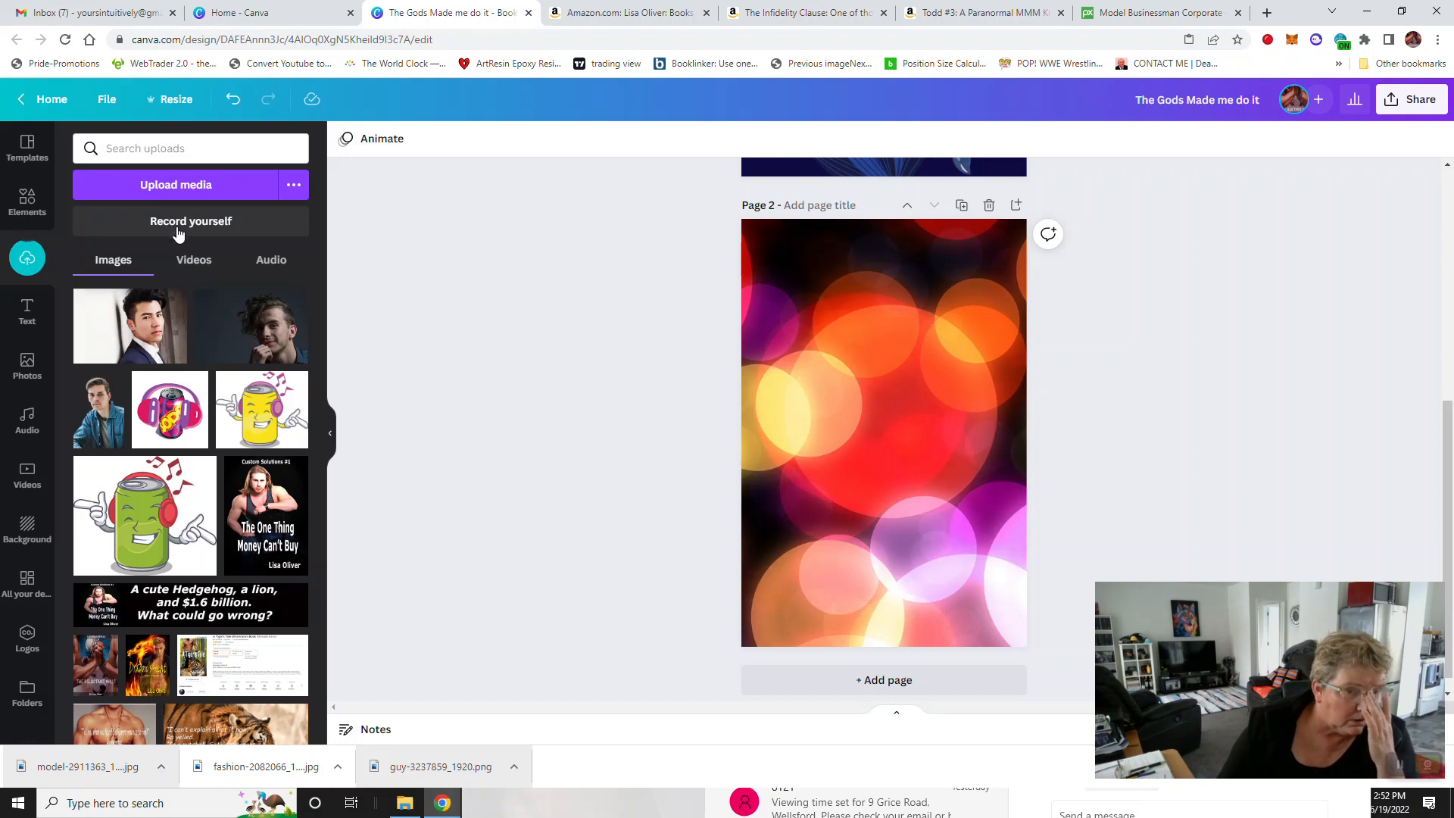
pyautogui.click(128, 337)
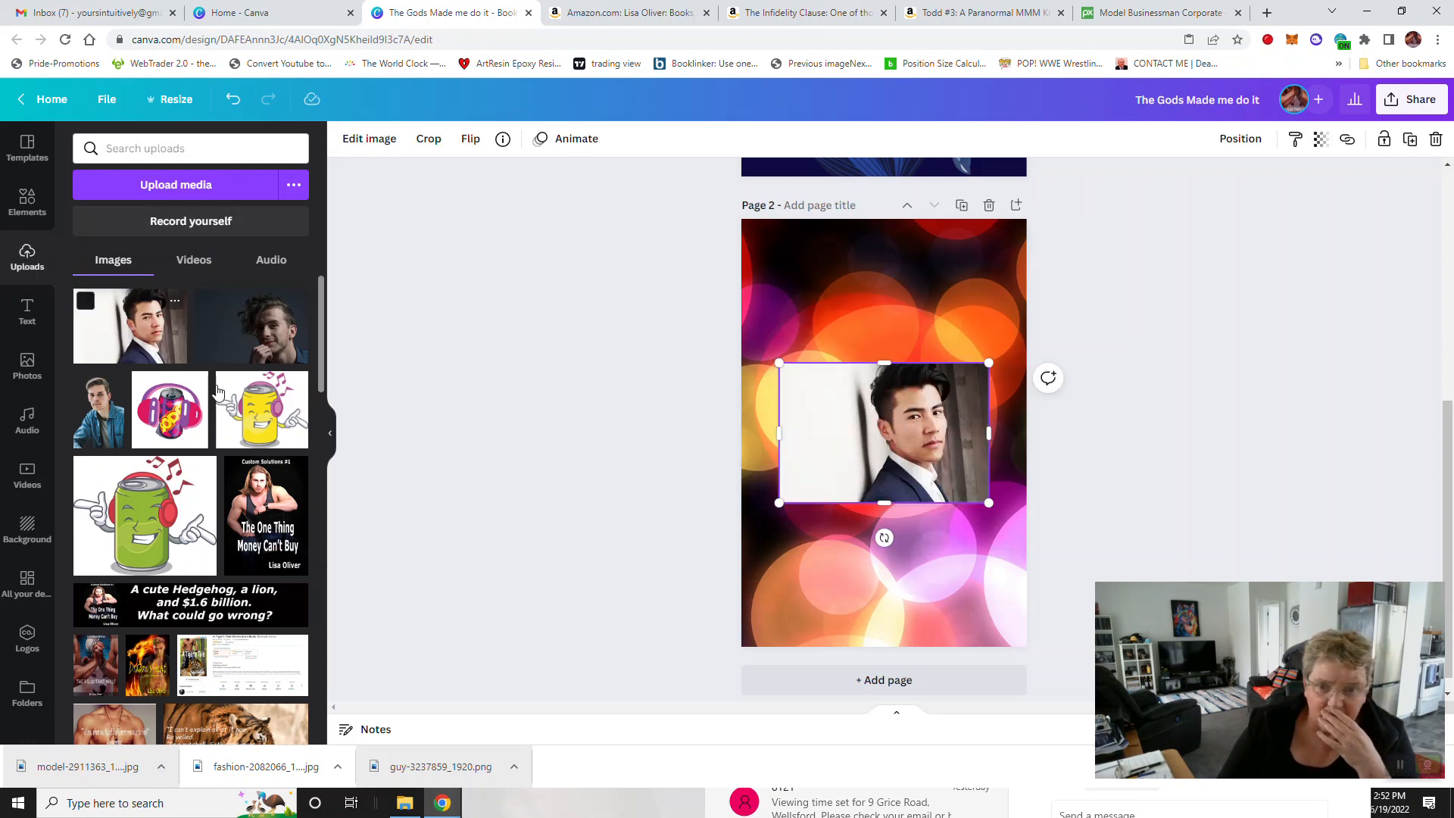
# Step: Apply the Background Remover to the photo of the man in the navy suit on page 2
pyautogui.click(371, 144)
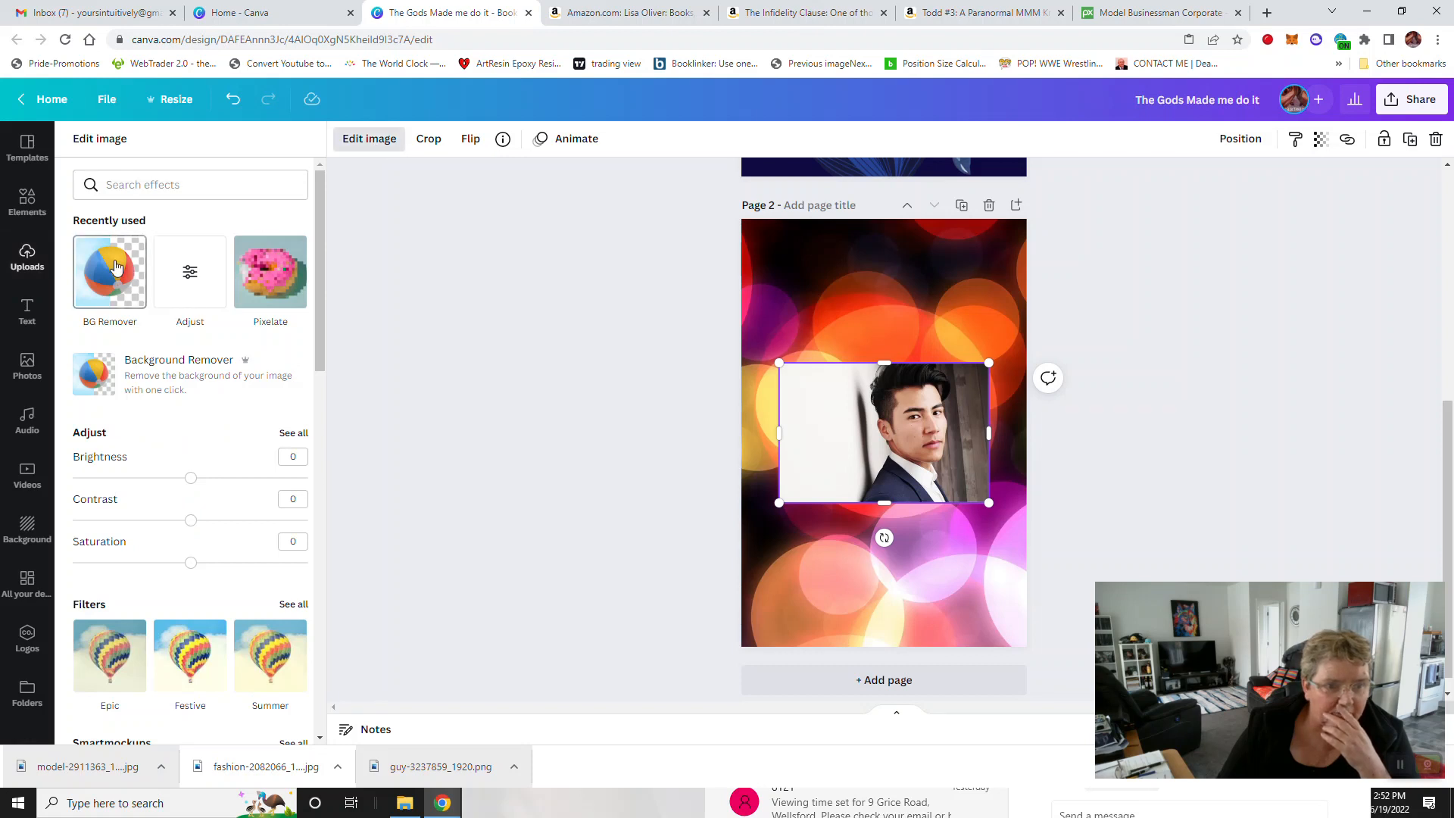
pyautogui.click(116, 267)
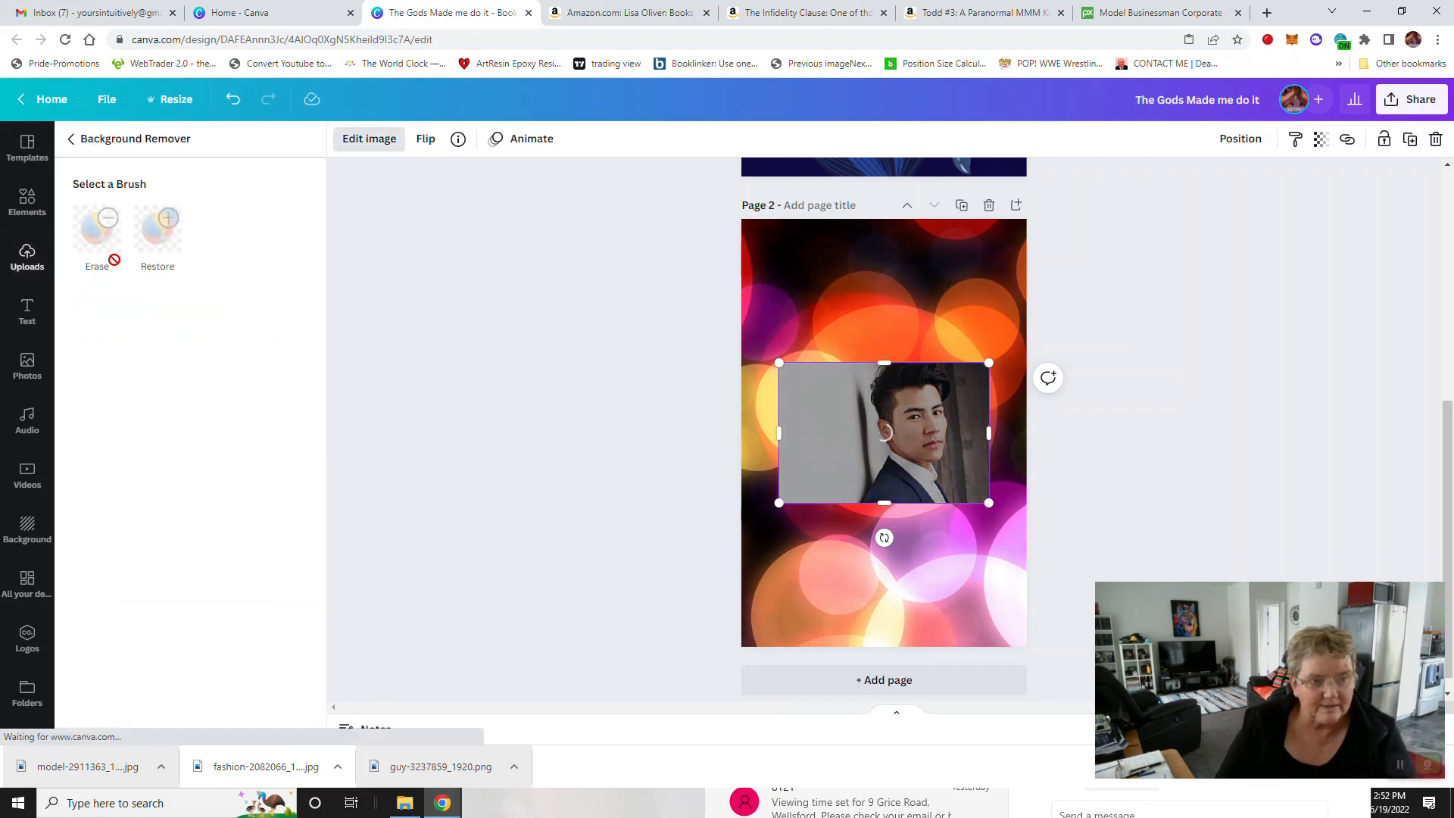
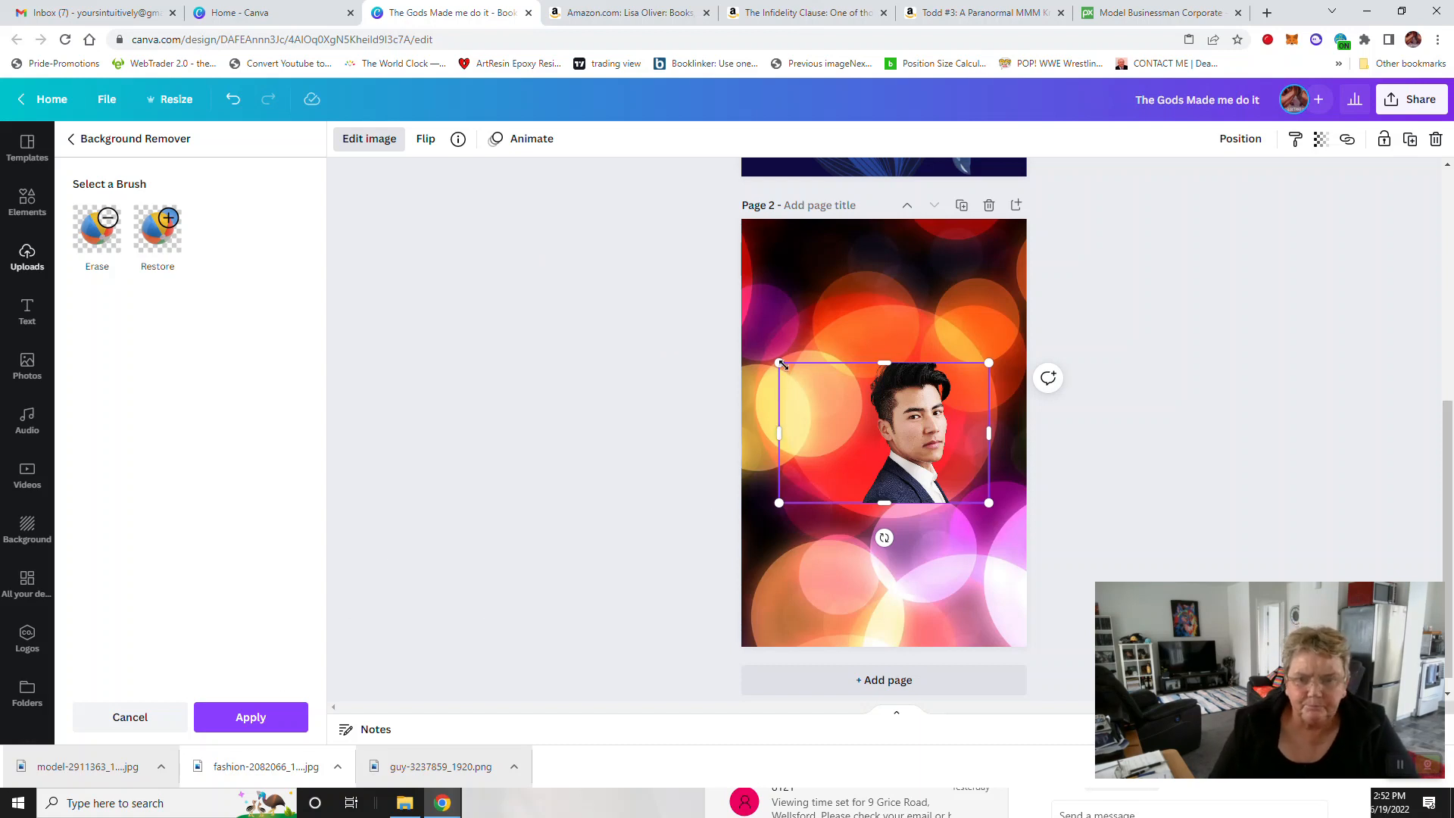
# Step: Enlarge and reposition the cut-out man so his head and shoulders fill page 2, keeping the colourful lights background behind him
pyautogui.moveTo(782, 366); pyautogui.dragTo(635, 144)
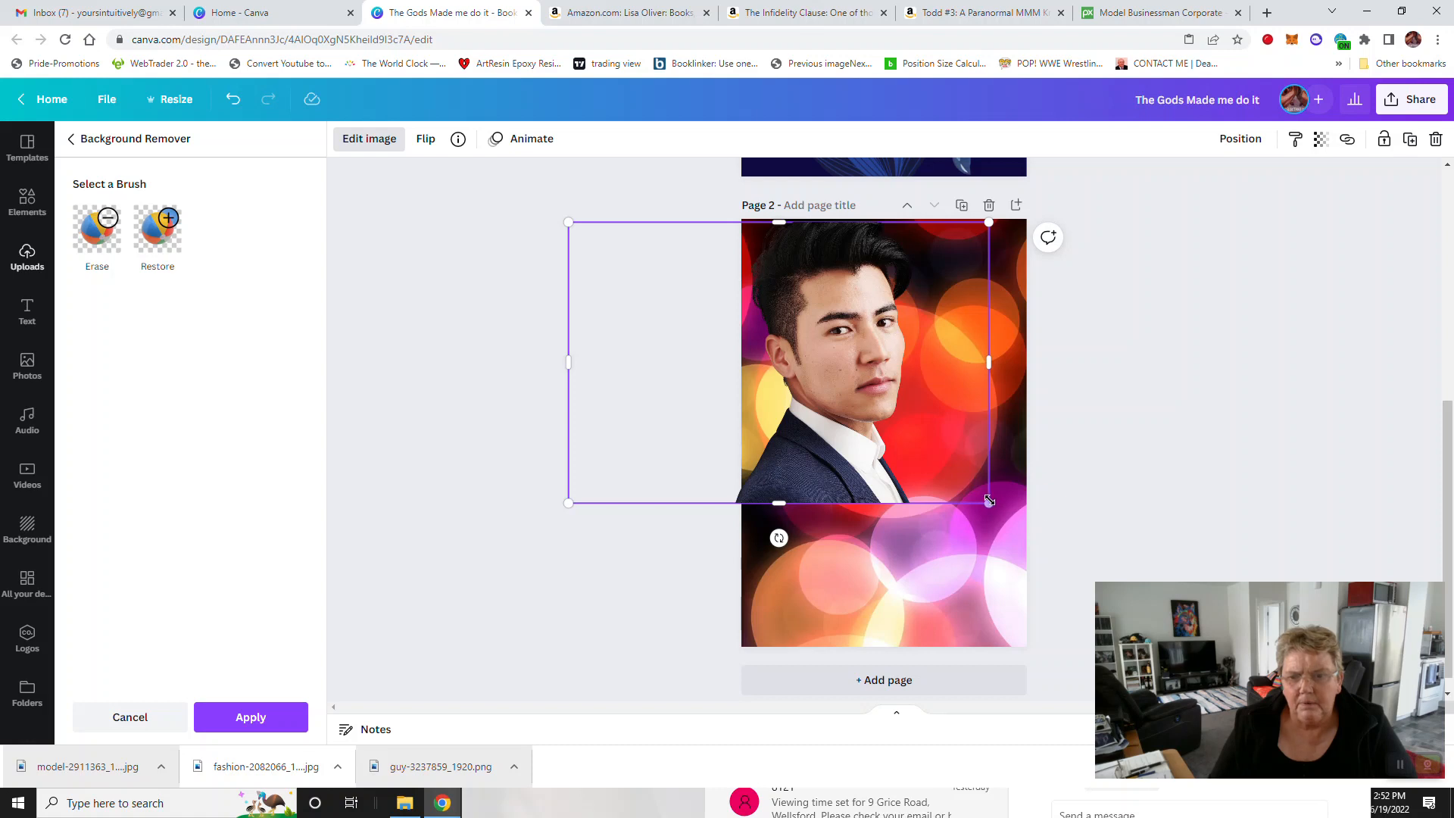
pyautogui.moveTo(989, 503); pyautogui.dragTo(1093, 695)
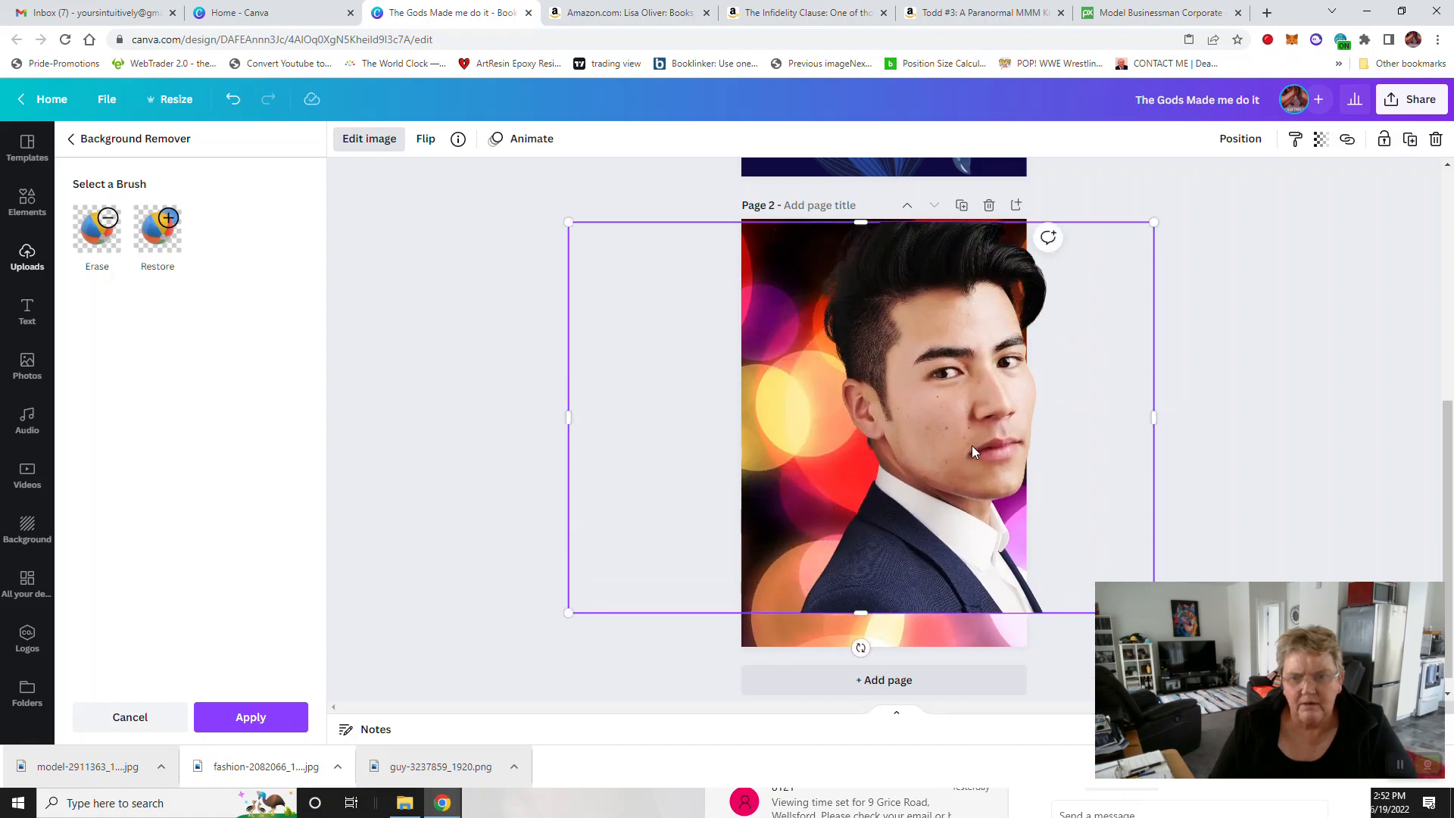
pyautogui.moveTo(973, 446); pyautogui.dragTo(914, 444)
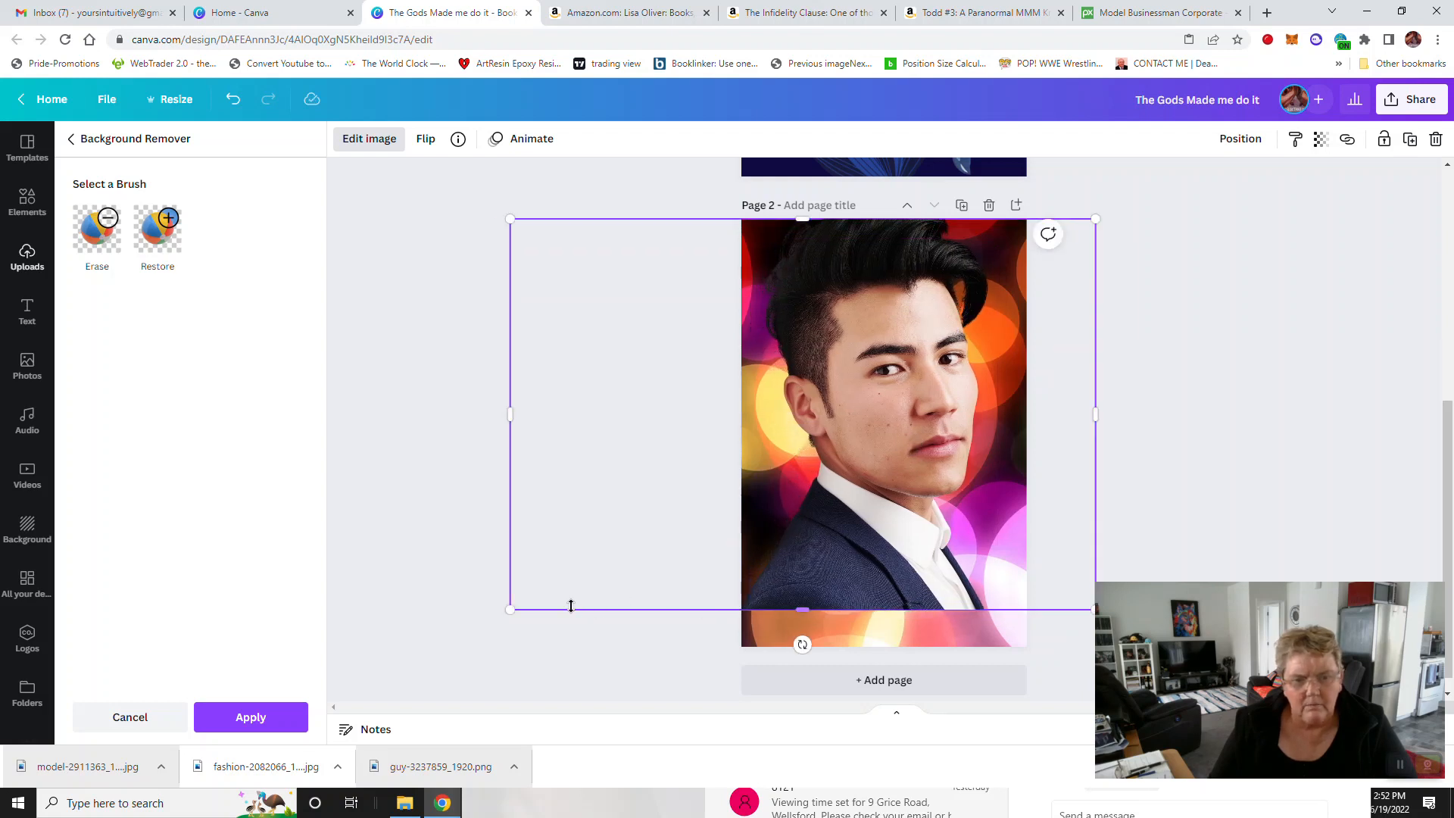
pyautogui.moveTo(511, 609); pyautogui.dragTo(473, 673)
pyautogui.moveTo(818, 430); pyautogui.dragTo(836, 427)
pyautogui.click(1289, 331)
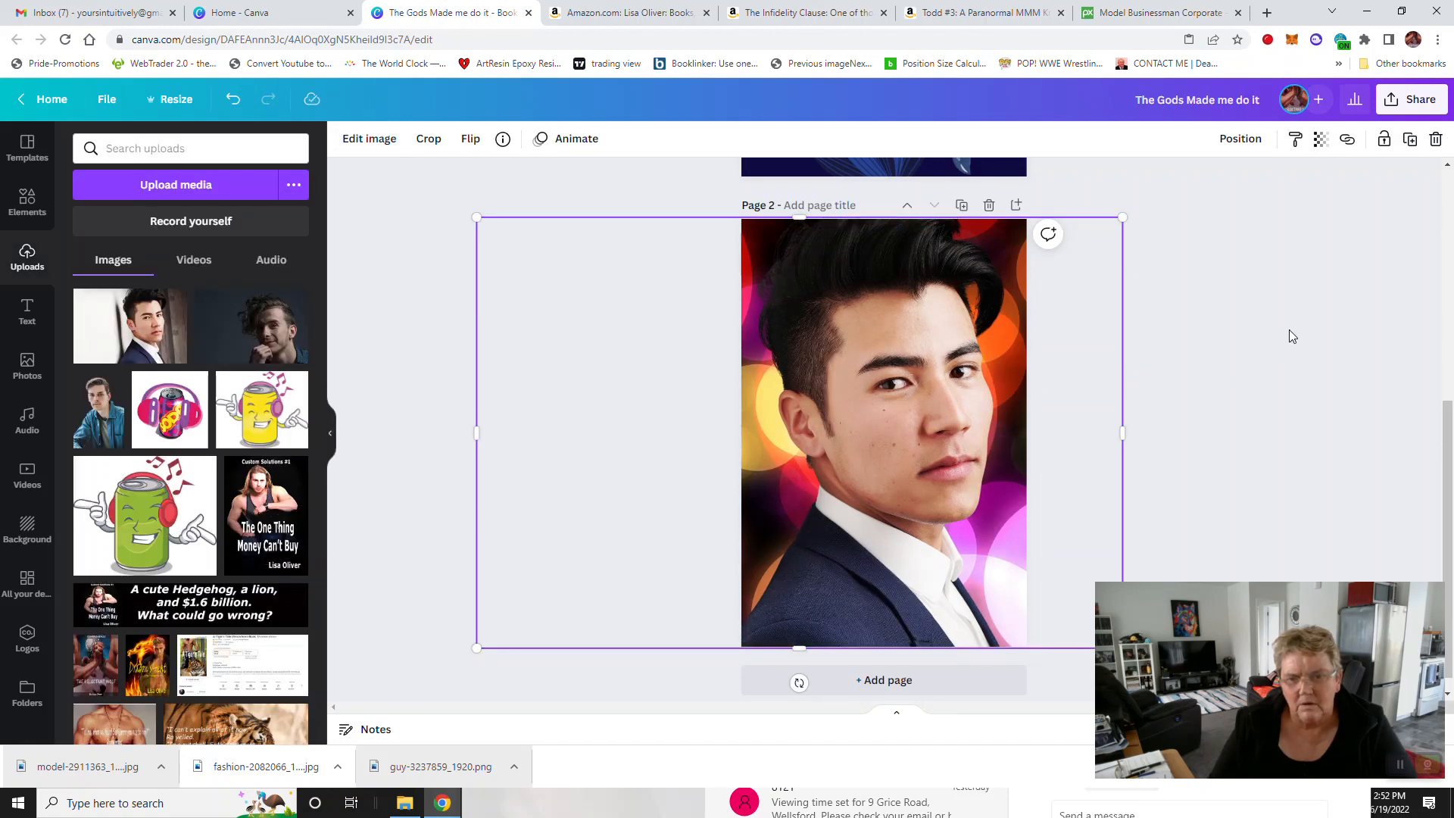
pyautogui.click(536, 198)
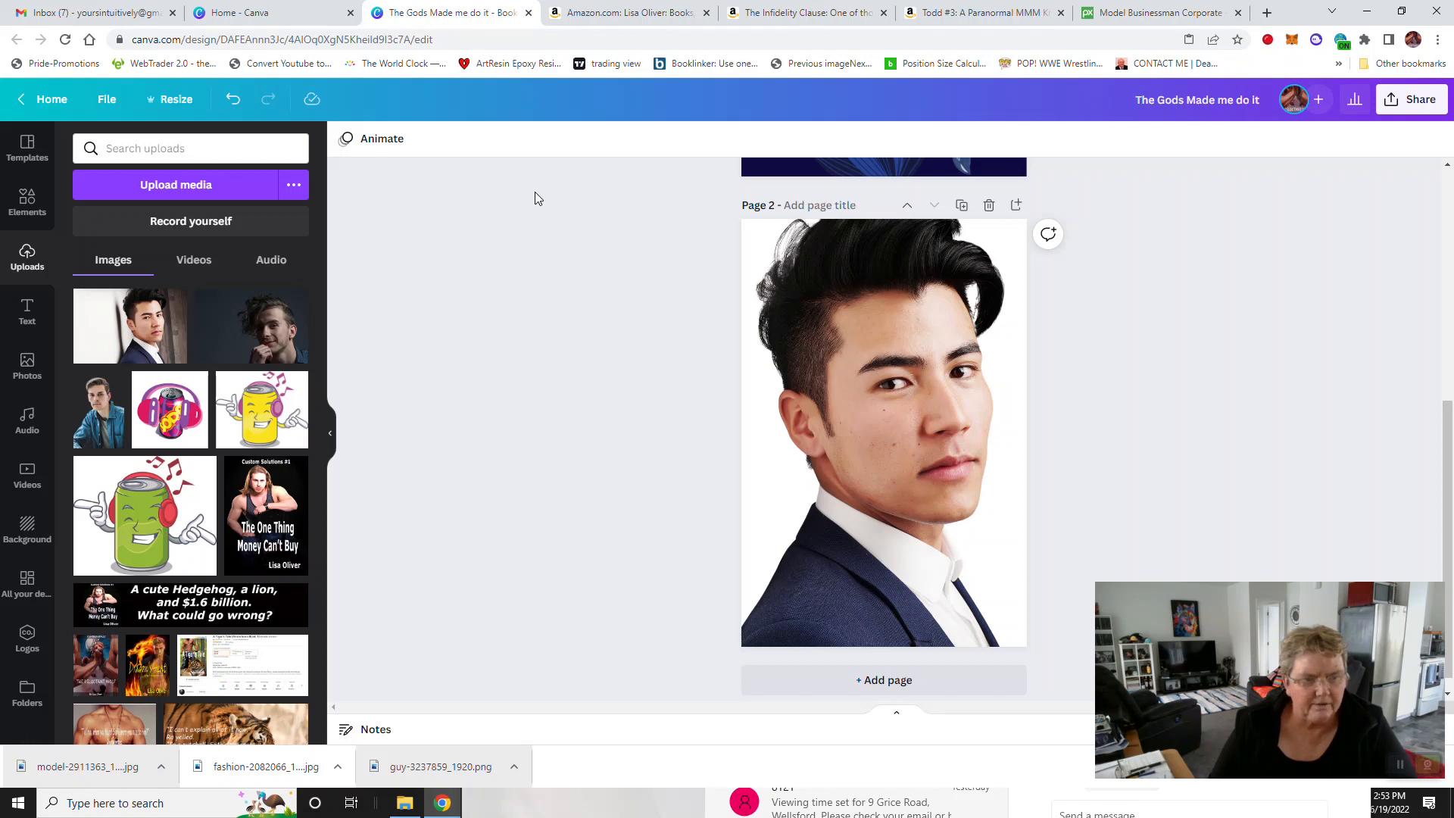
pyautogui.click(232, 100)
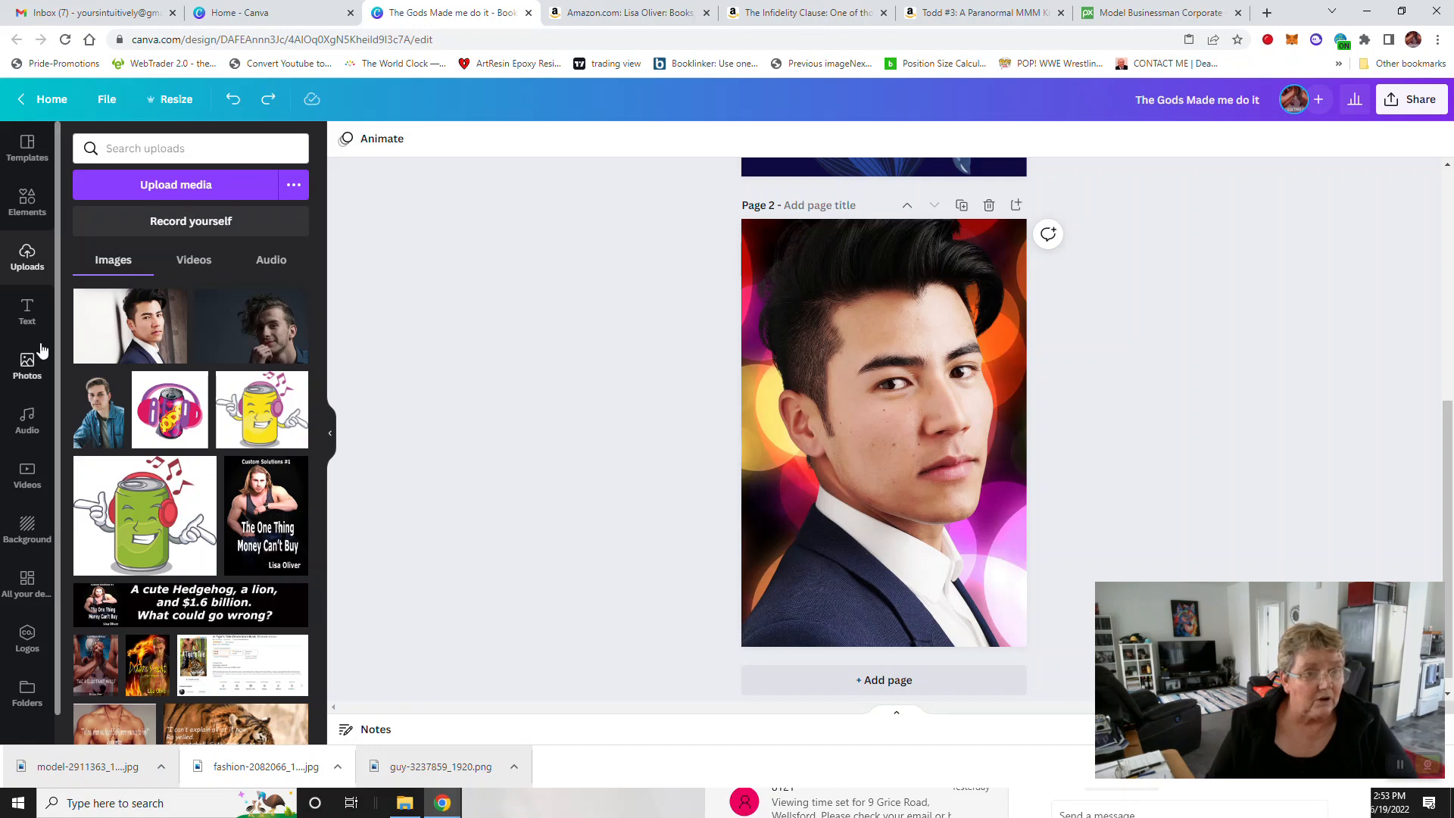
# Step: Add a heading reading "Respecting His Boundaries" to page 2, split over three lines
pyautogui.click(27, 314)
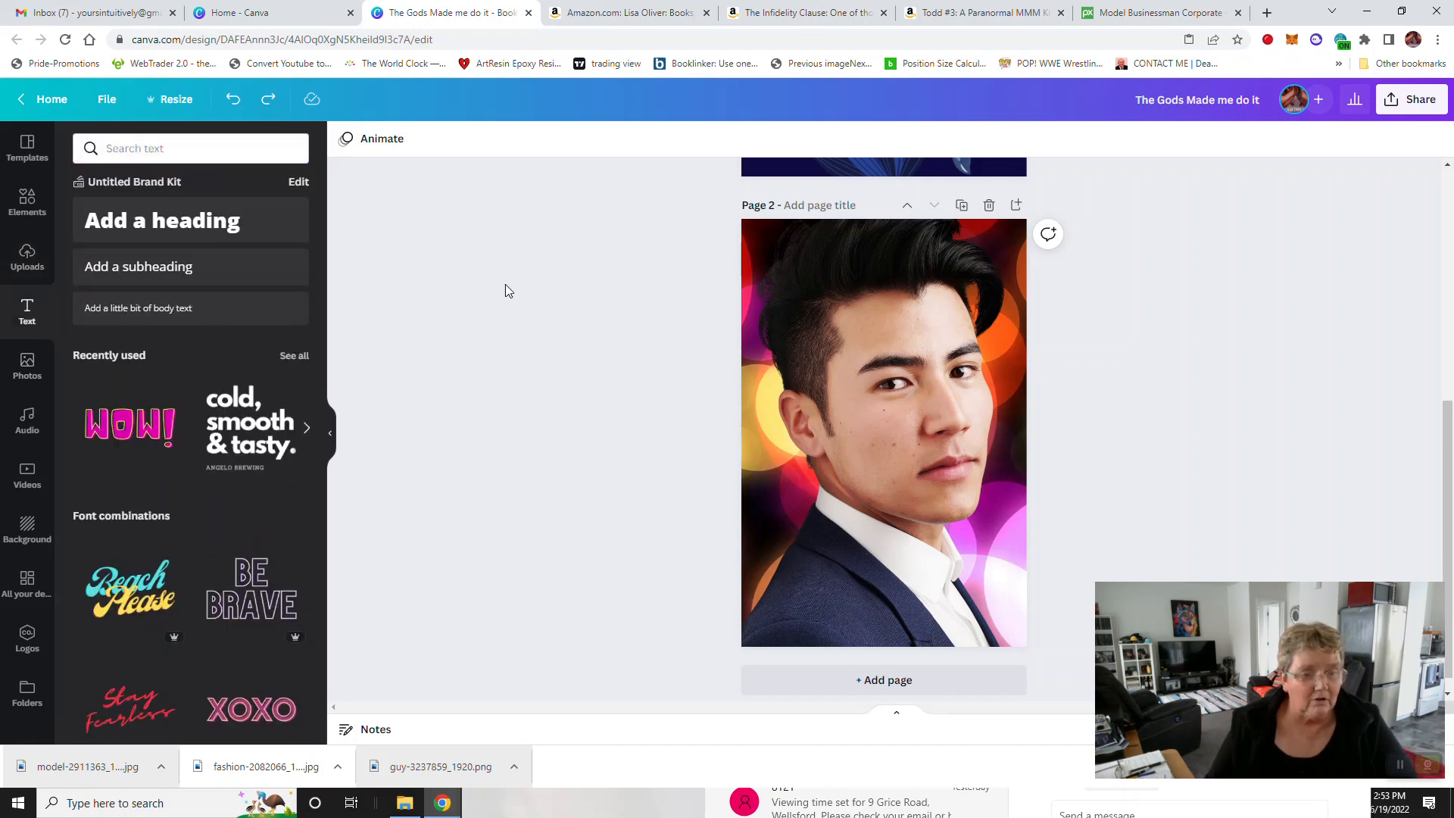
pyautogui.click(189, 220)
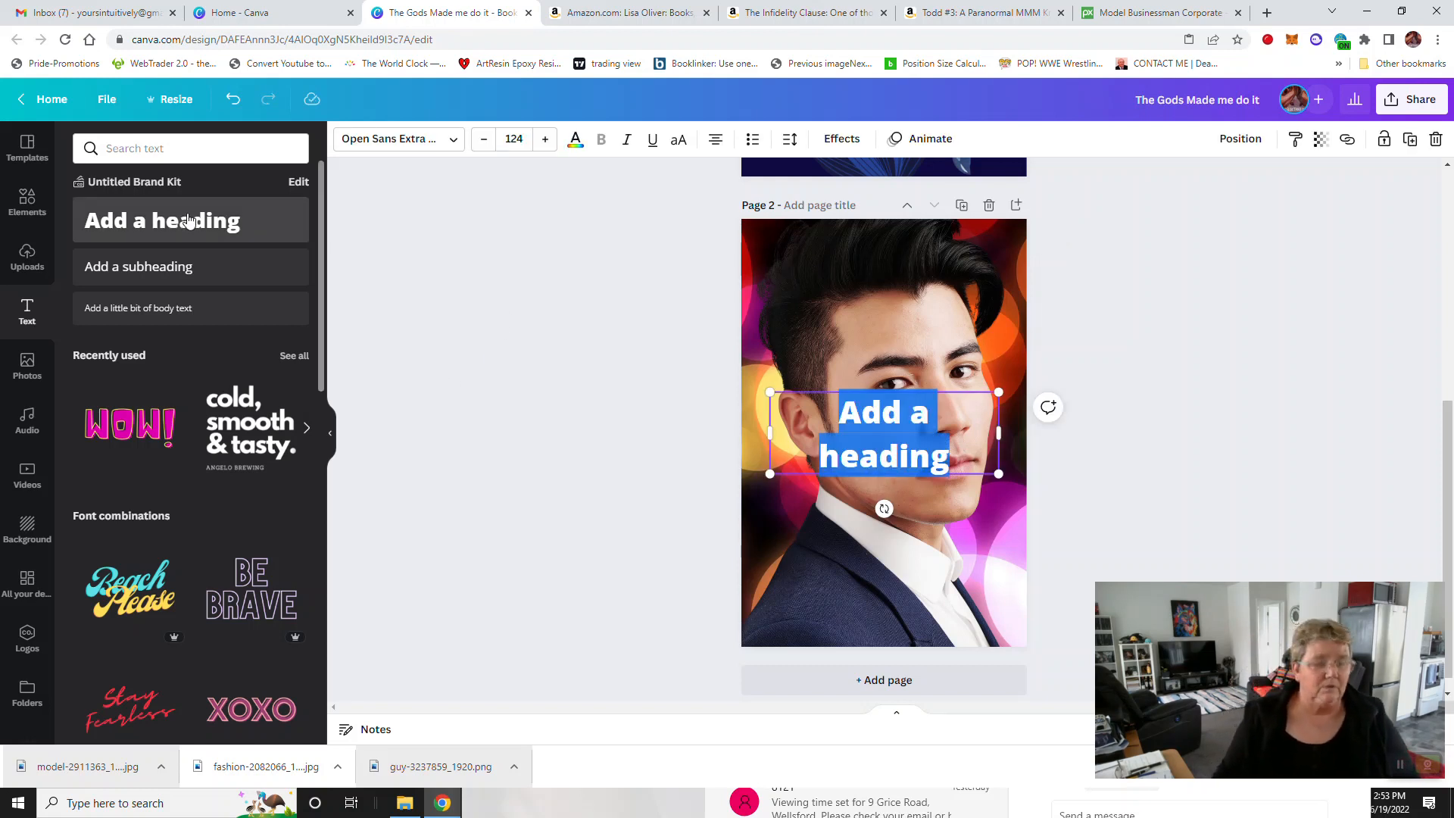
pyautogui.write('Respecting')
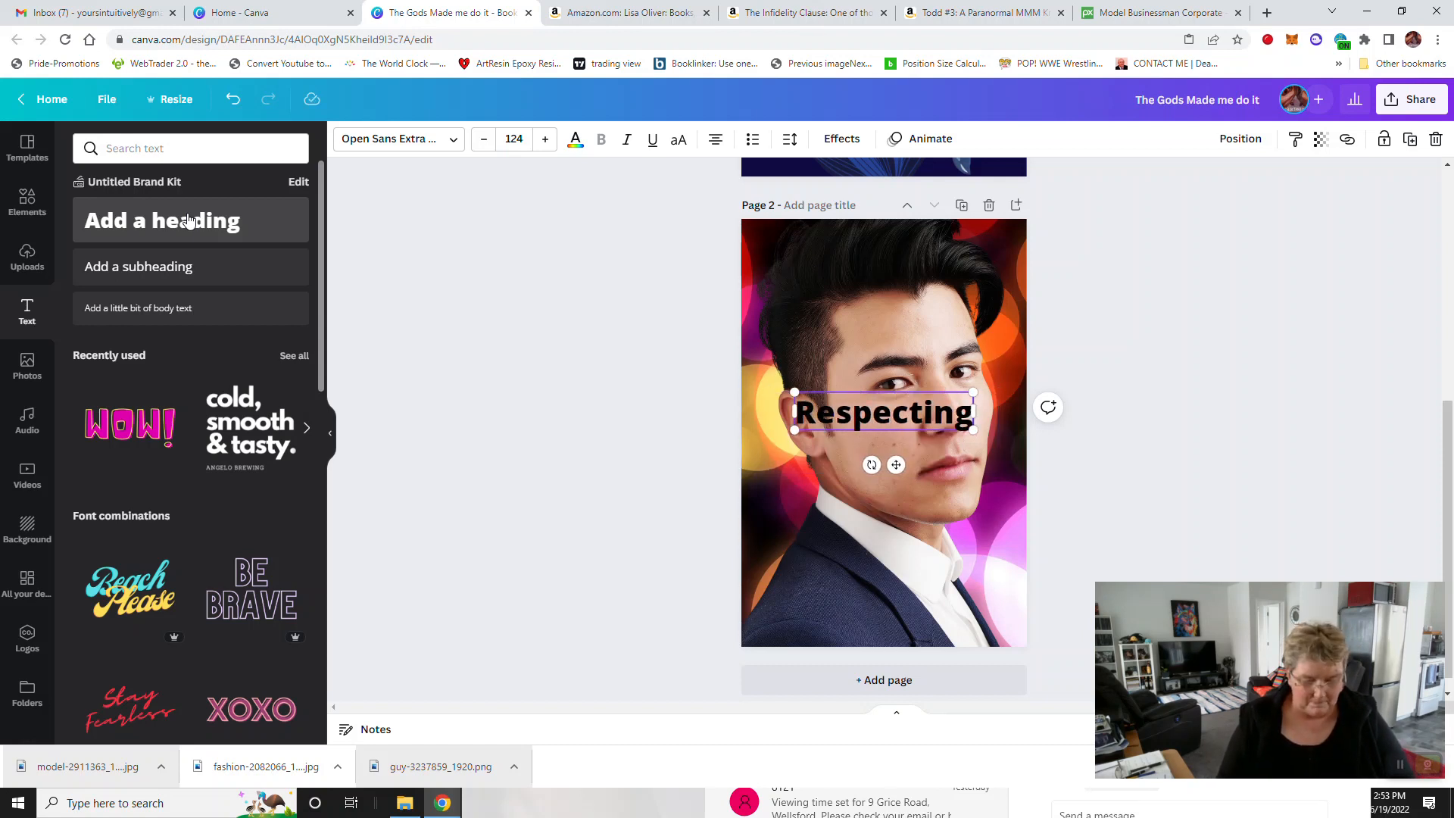
pyautogui.write(' His Boundaries')
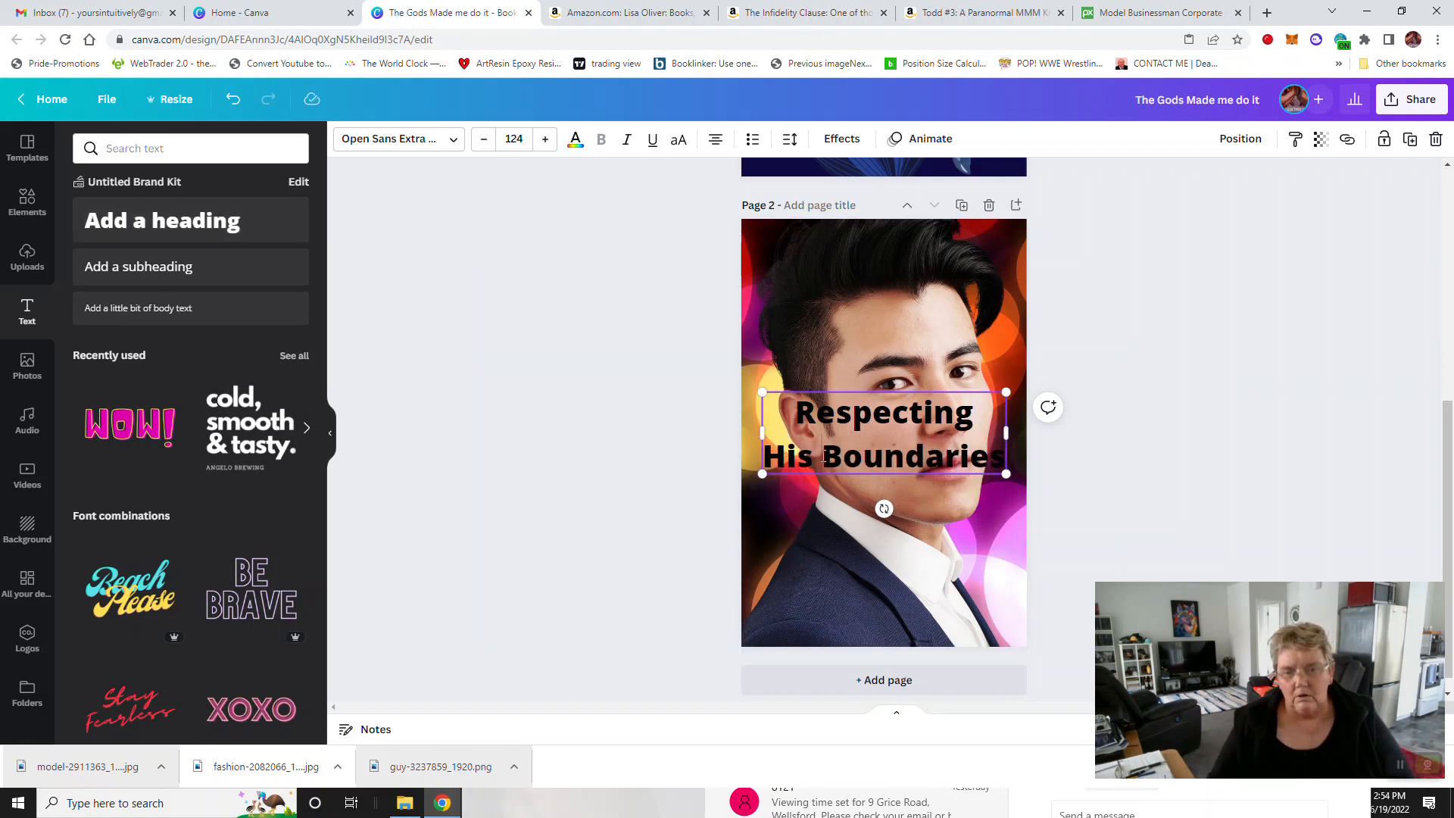
pyautogui.press('Return')
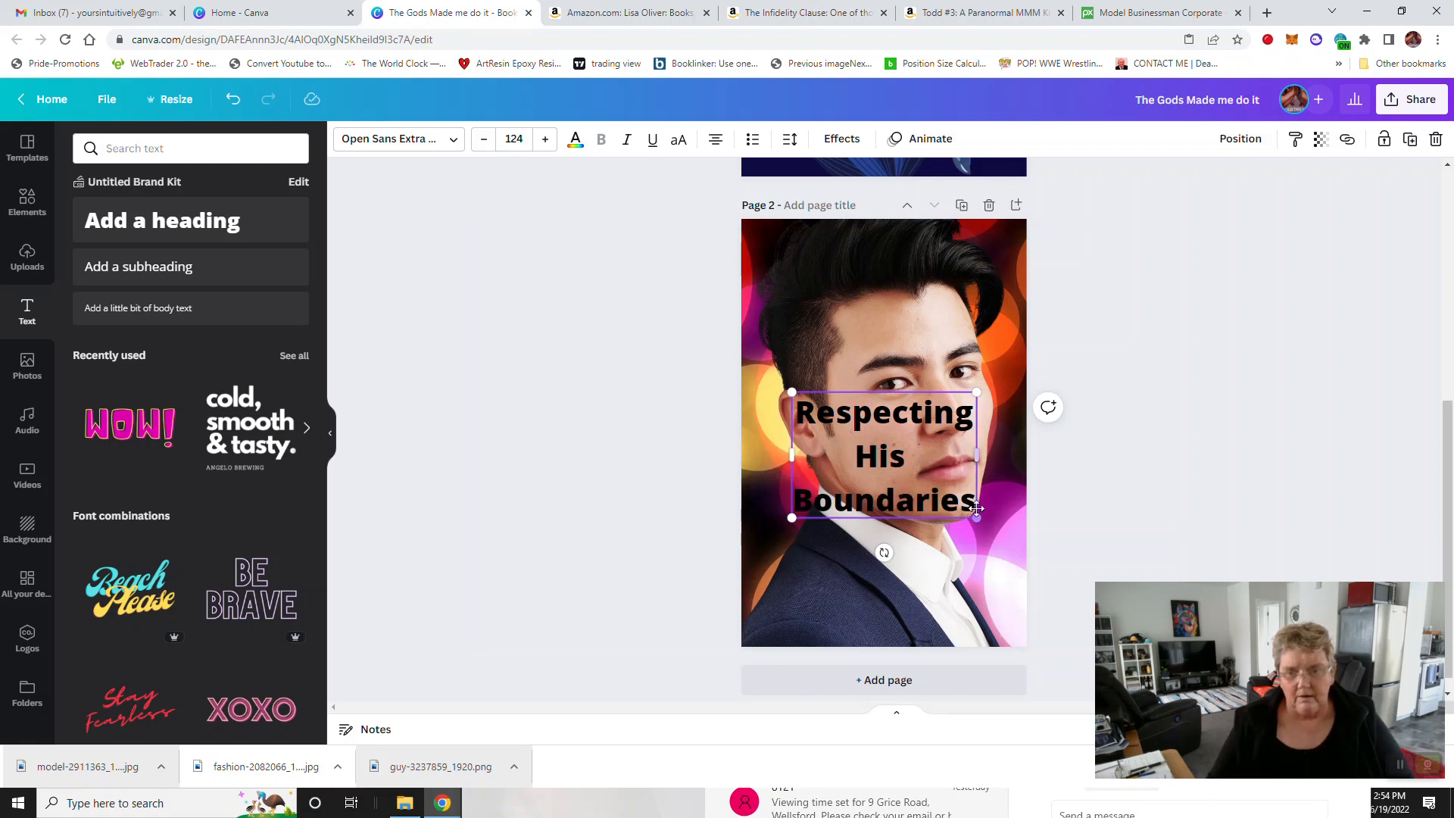
# Step: Change the colour of the whole "Respecting His Boundaries" title to the white from the logo colours
pyautogui.moveTo(974, 506); pyautogui.dragTo(771, 418)
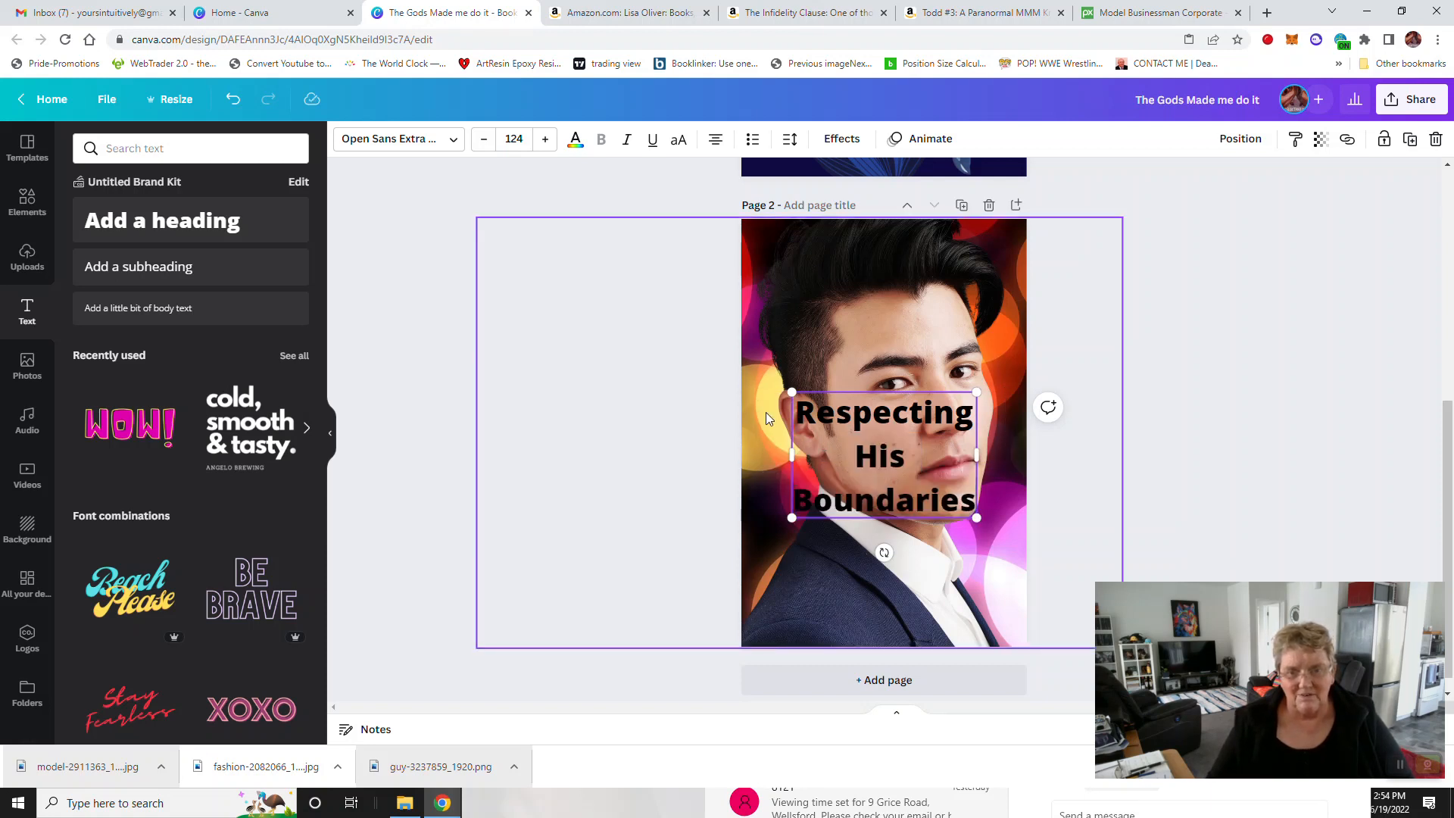
pyautogui.hotkey('ctrl', 'a')
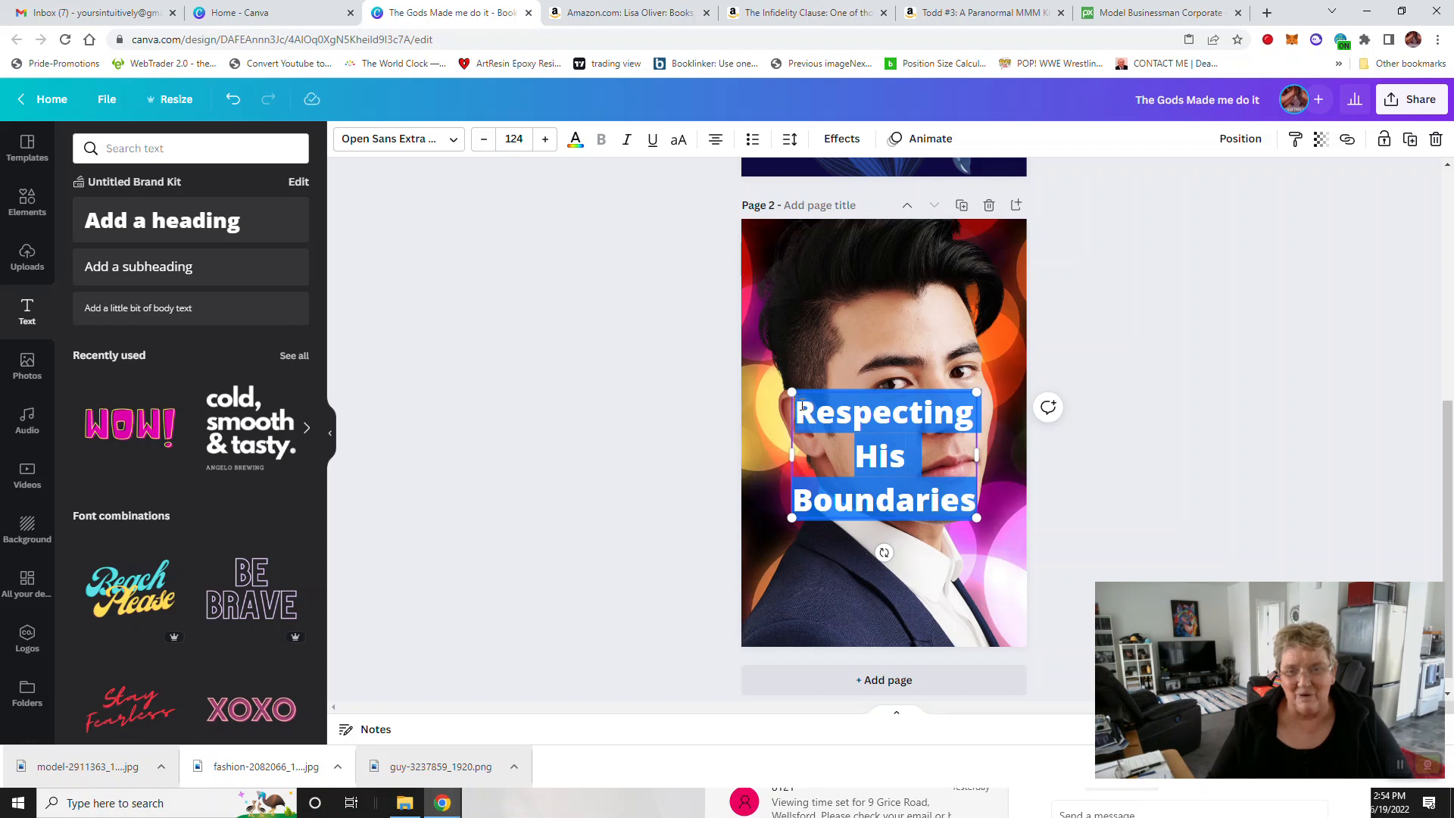
pyautogui.click(575, 140)
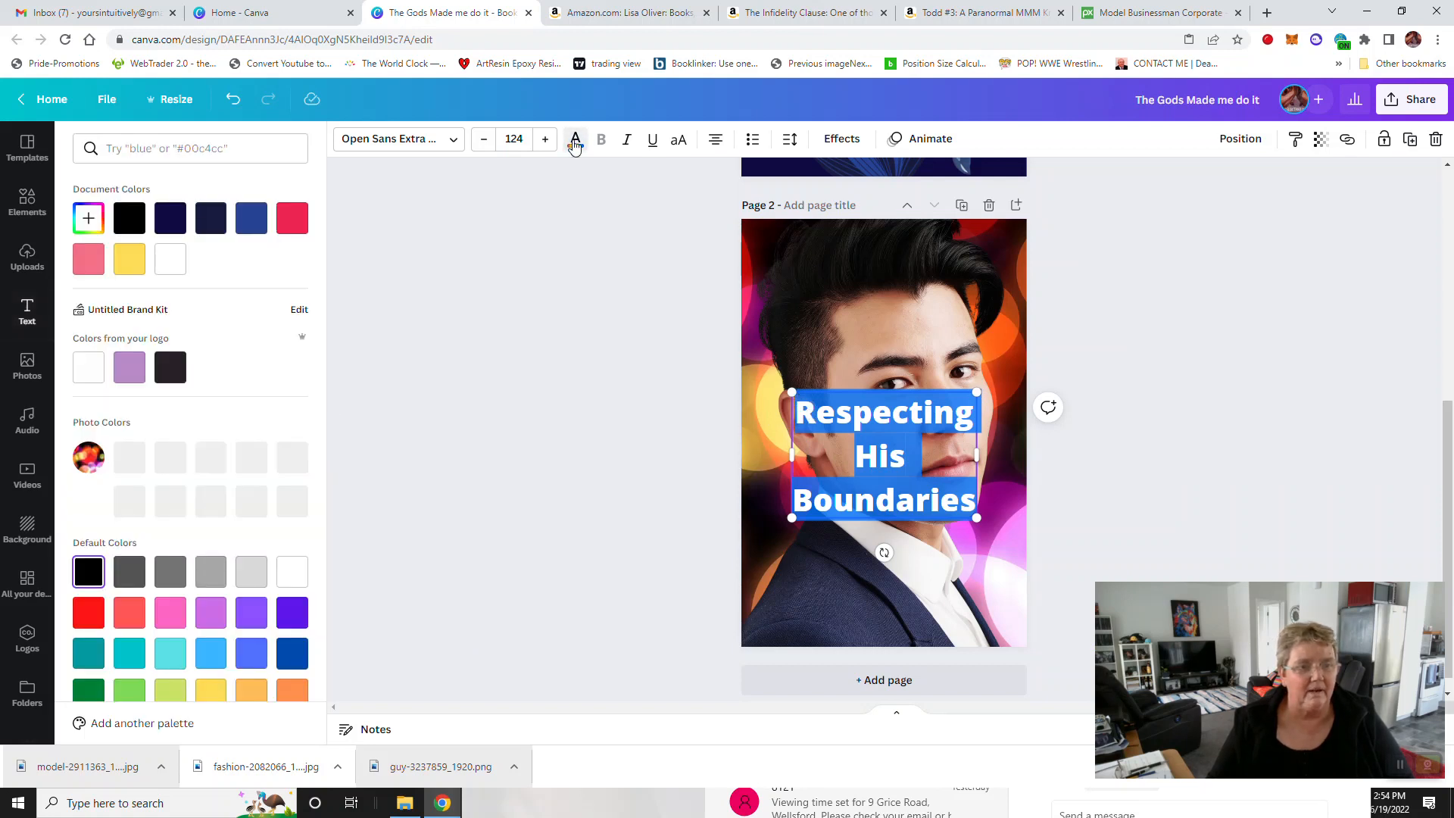
pyautogui.click(89, 368)
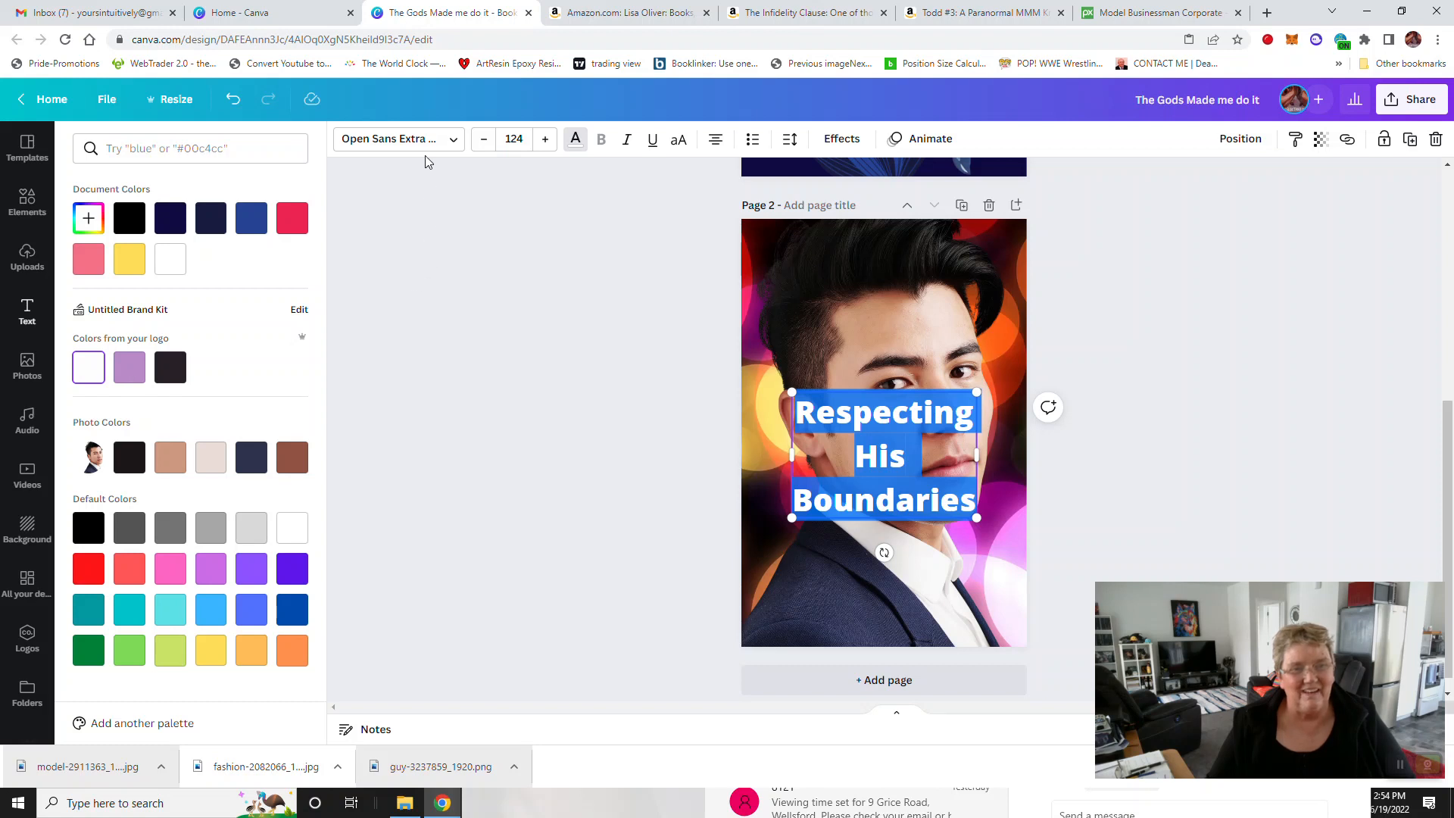
pyautogui.click(551, 358)
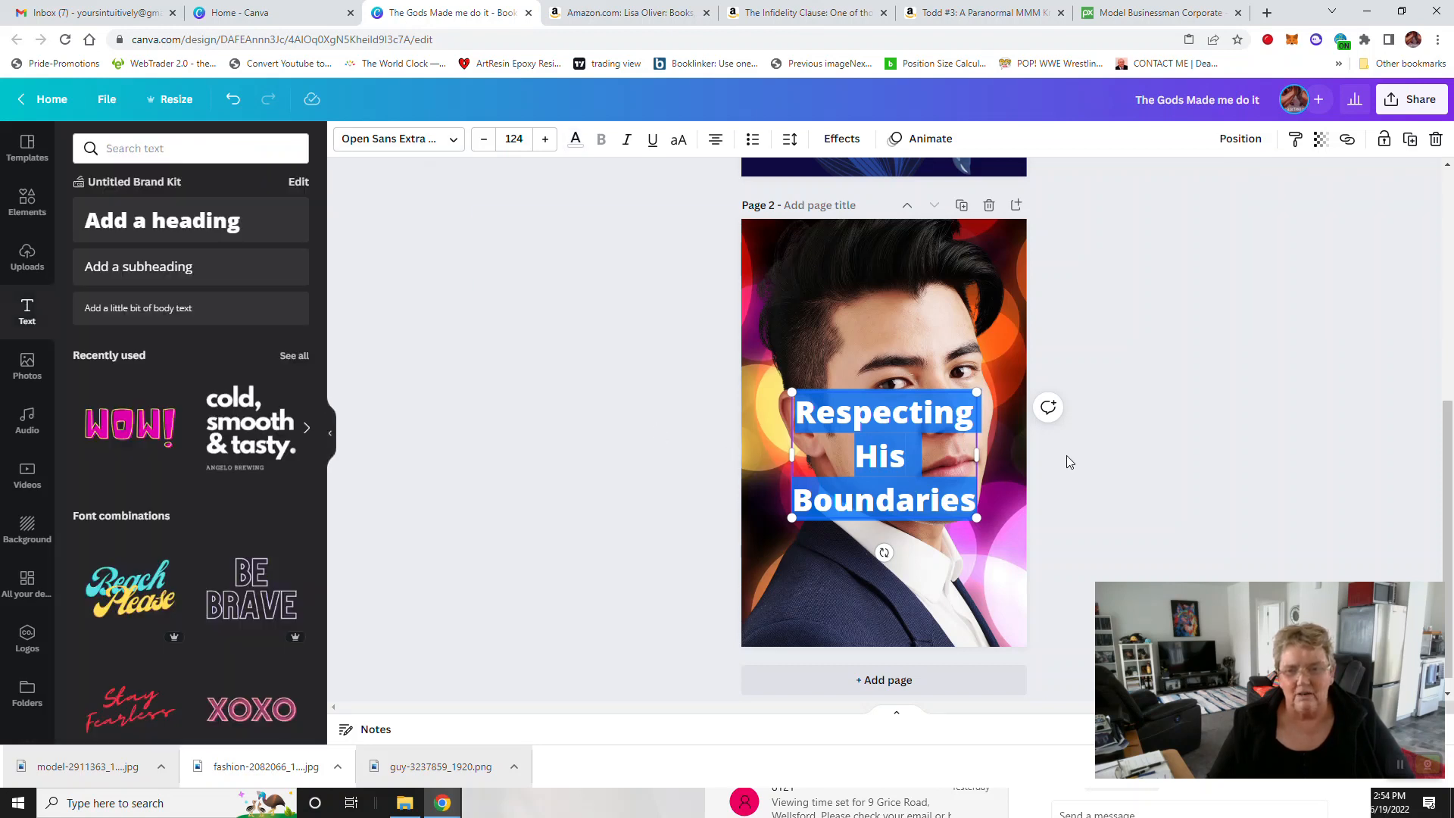
pyautogui.click(1112, 451)
# Step: Move the title down the cover so it sits below the man's mouth, over his chin and collar
pyautogui.moveTo(873, 424); pyautogui.dragTo(850, 455)
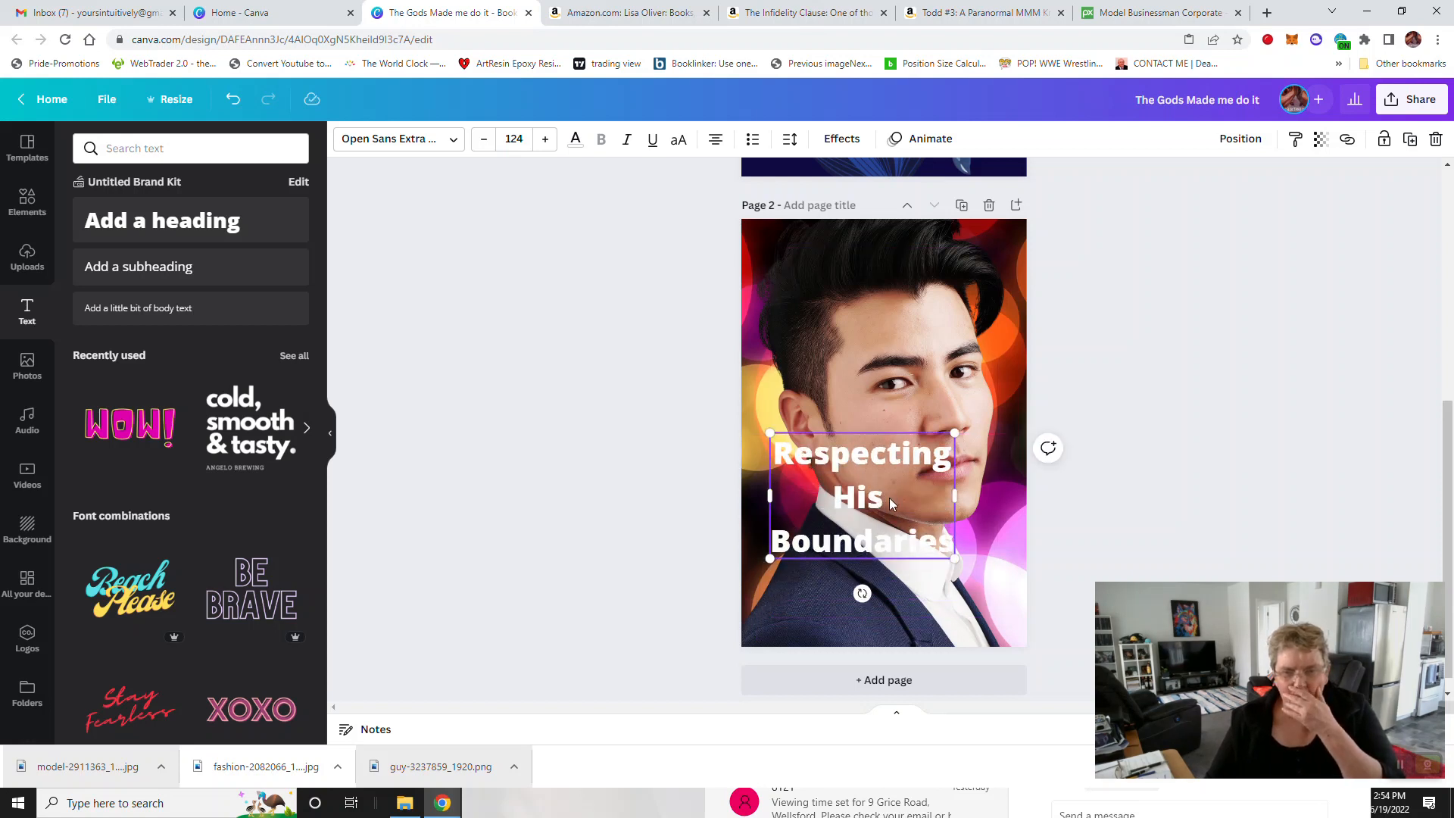
pyautogui.press('Delete')
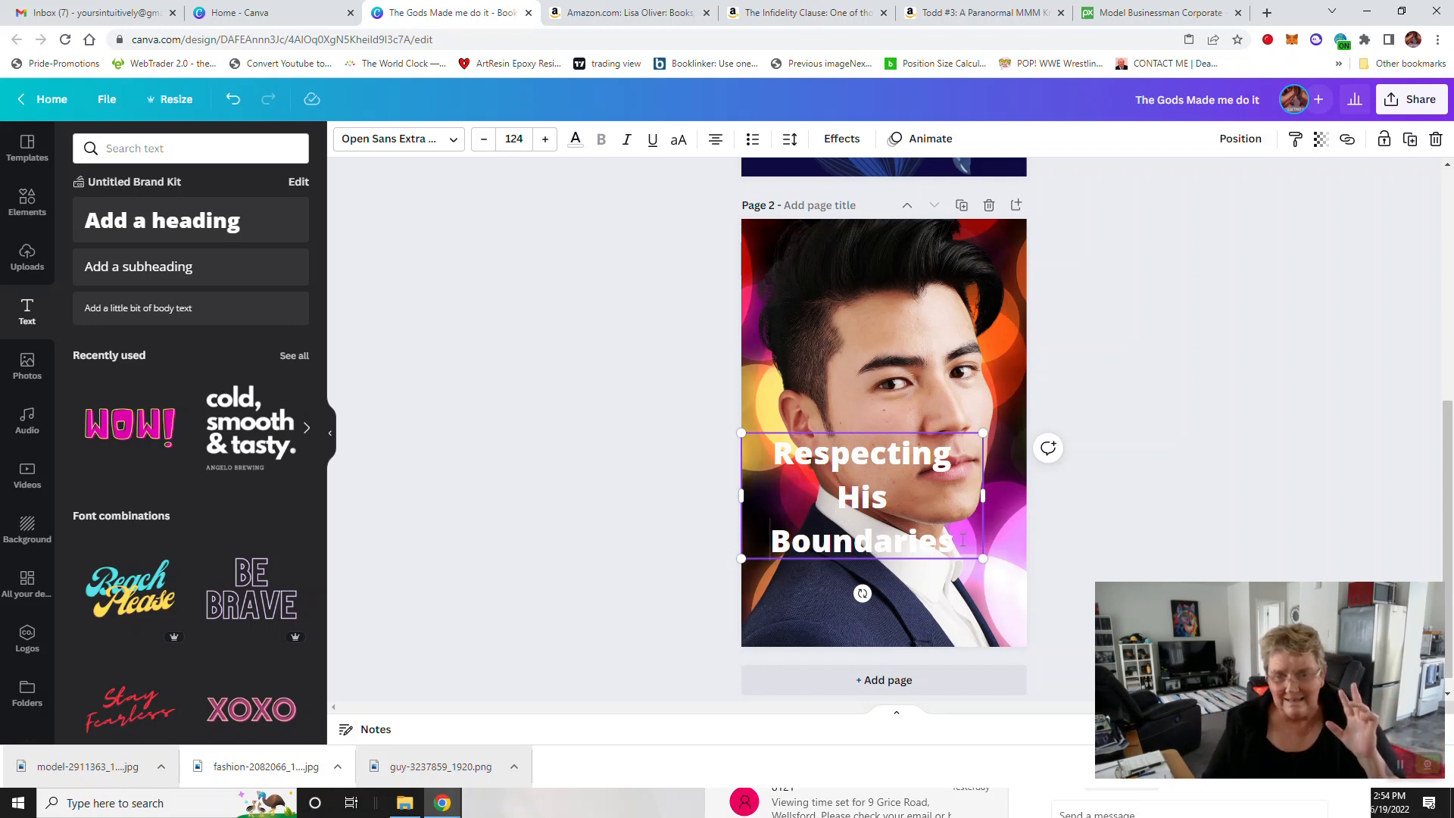
pyautogui.moveTo(862, 562); pyautogui.dragTo(872, 606)
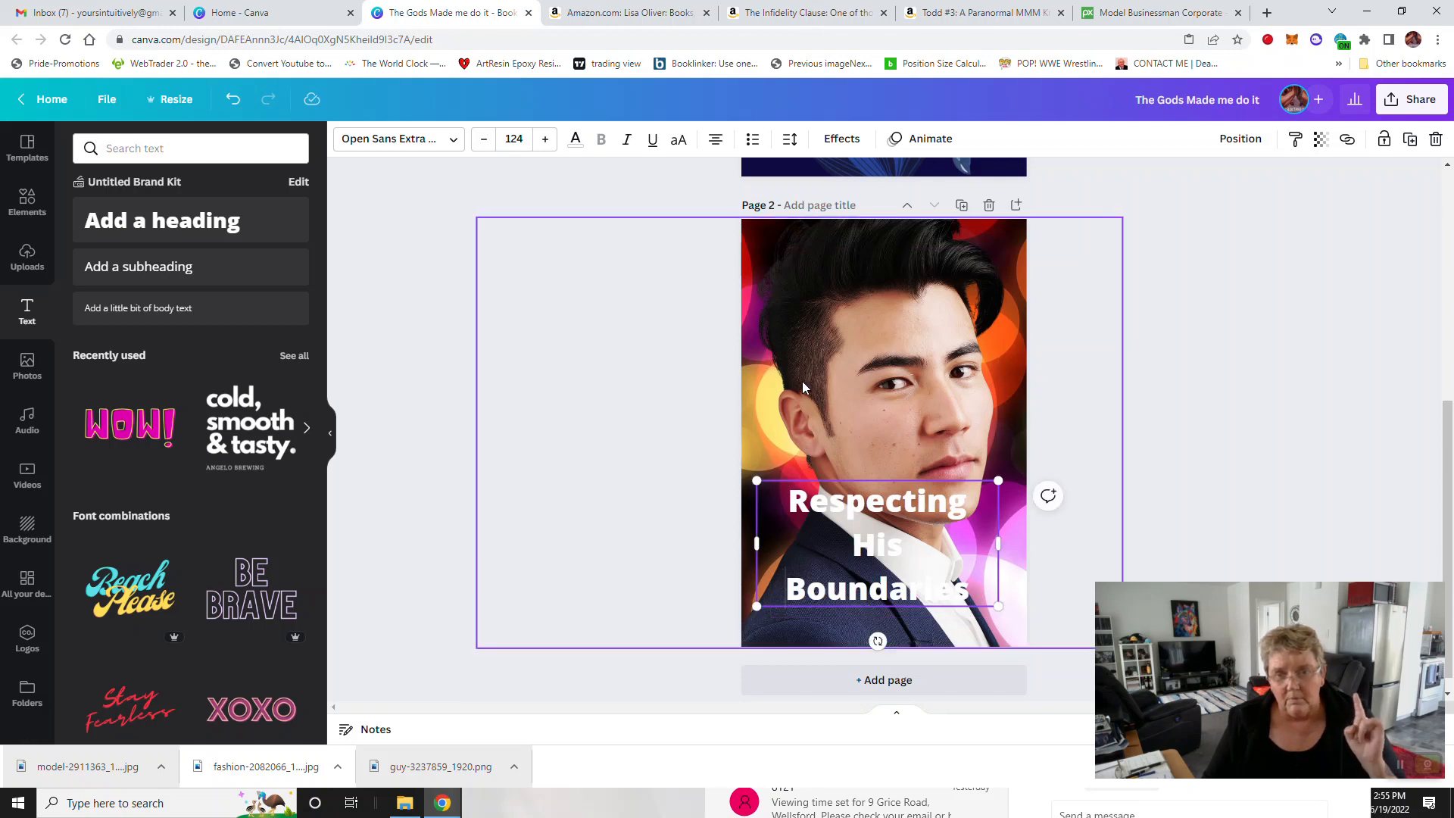
# Step: Enlarge the cut-out man a little more, keeping the lights background, and lower the title towards the bottom edge of the cover
pyautogui.click(803, 353)
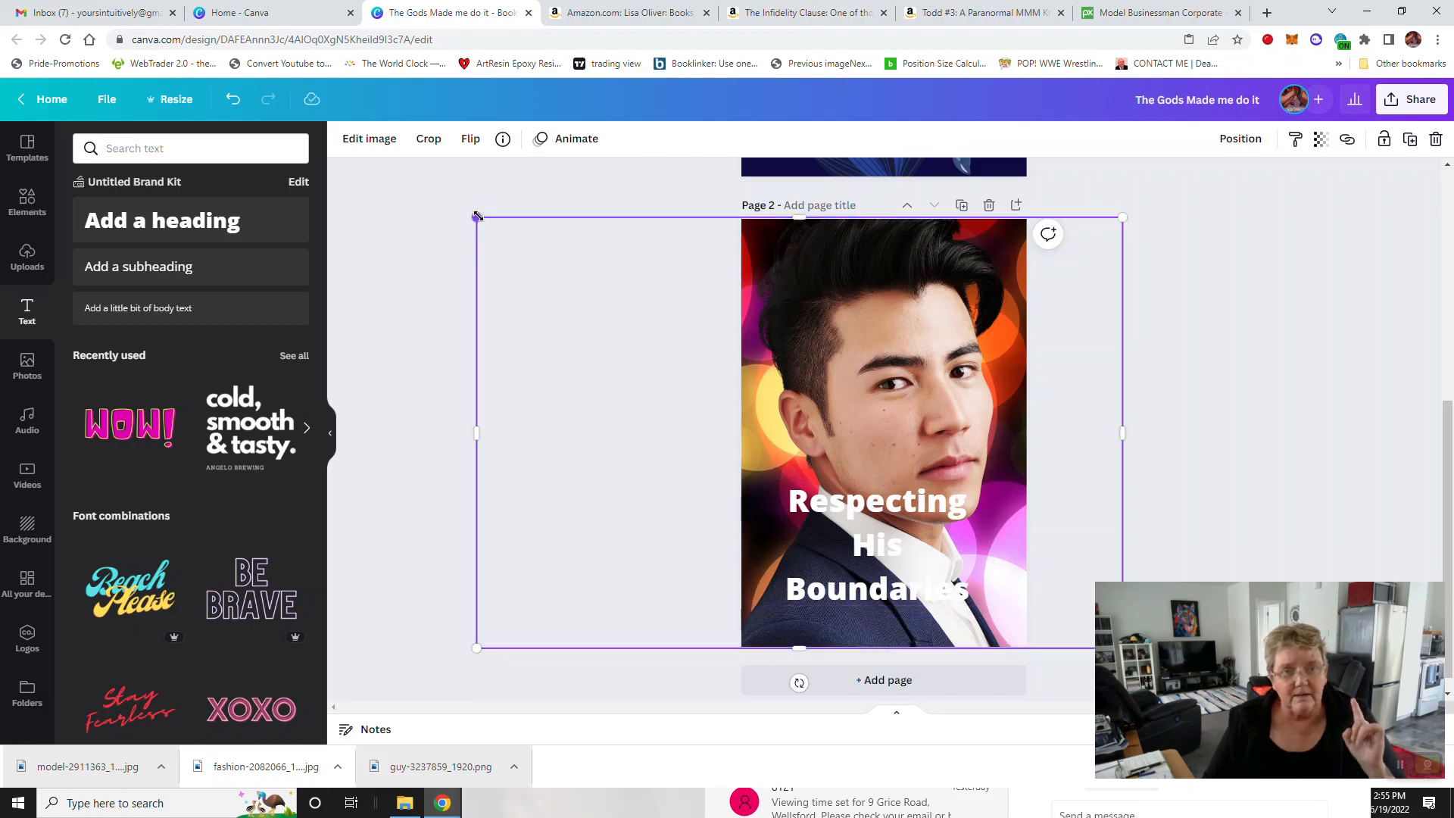
pyautogui.moveTo(474, 215); pyautogui.dragTo(416, 174)
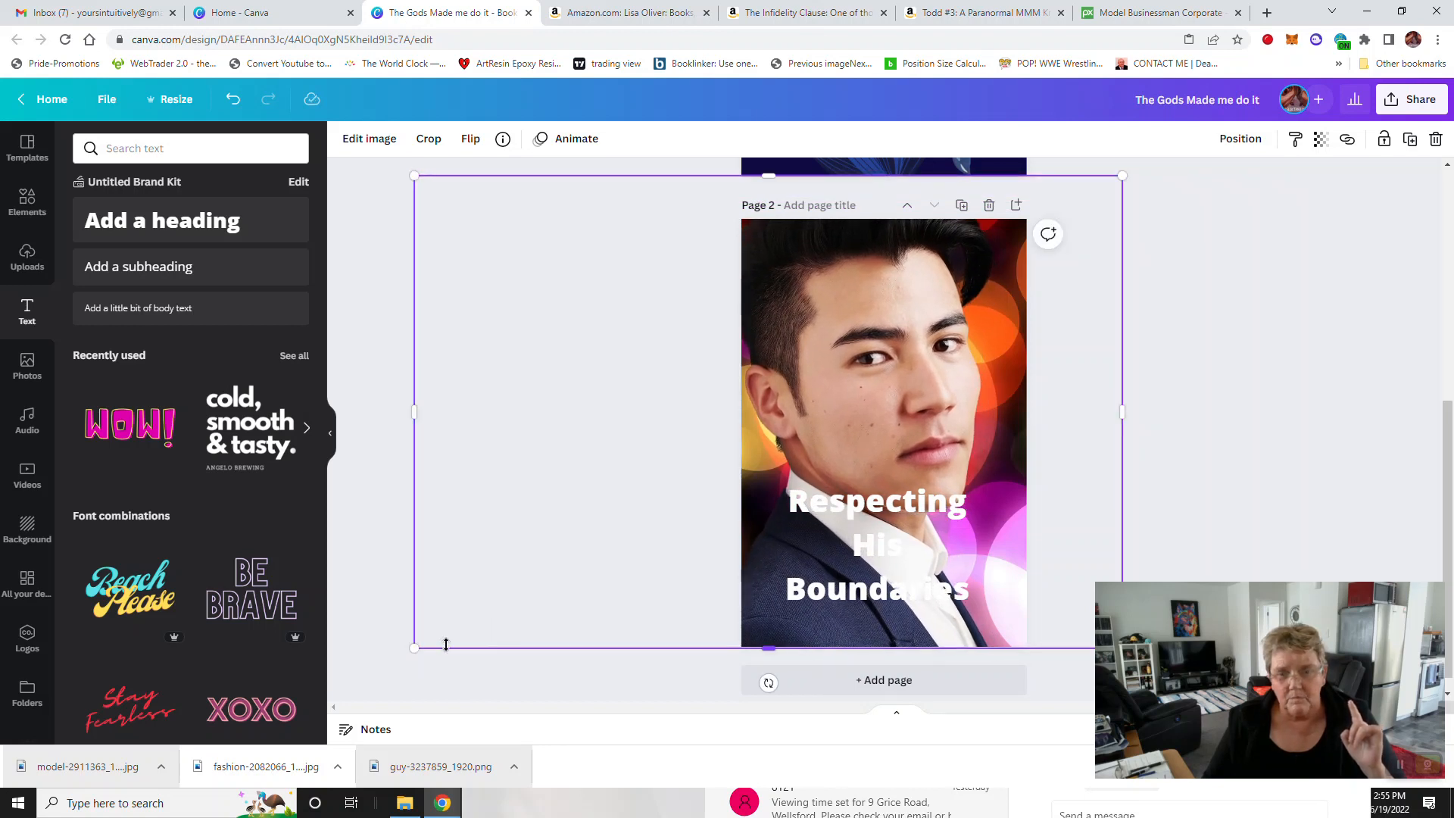
pyautogui.click(875, 507)
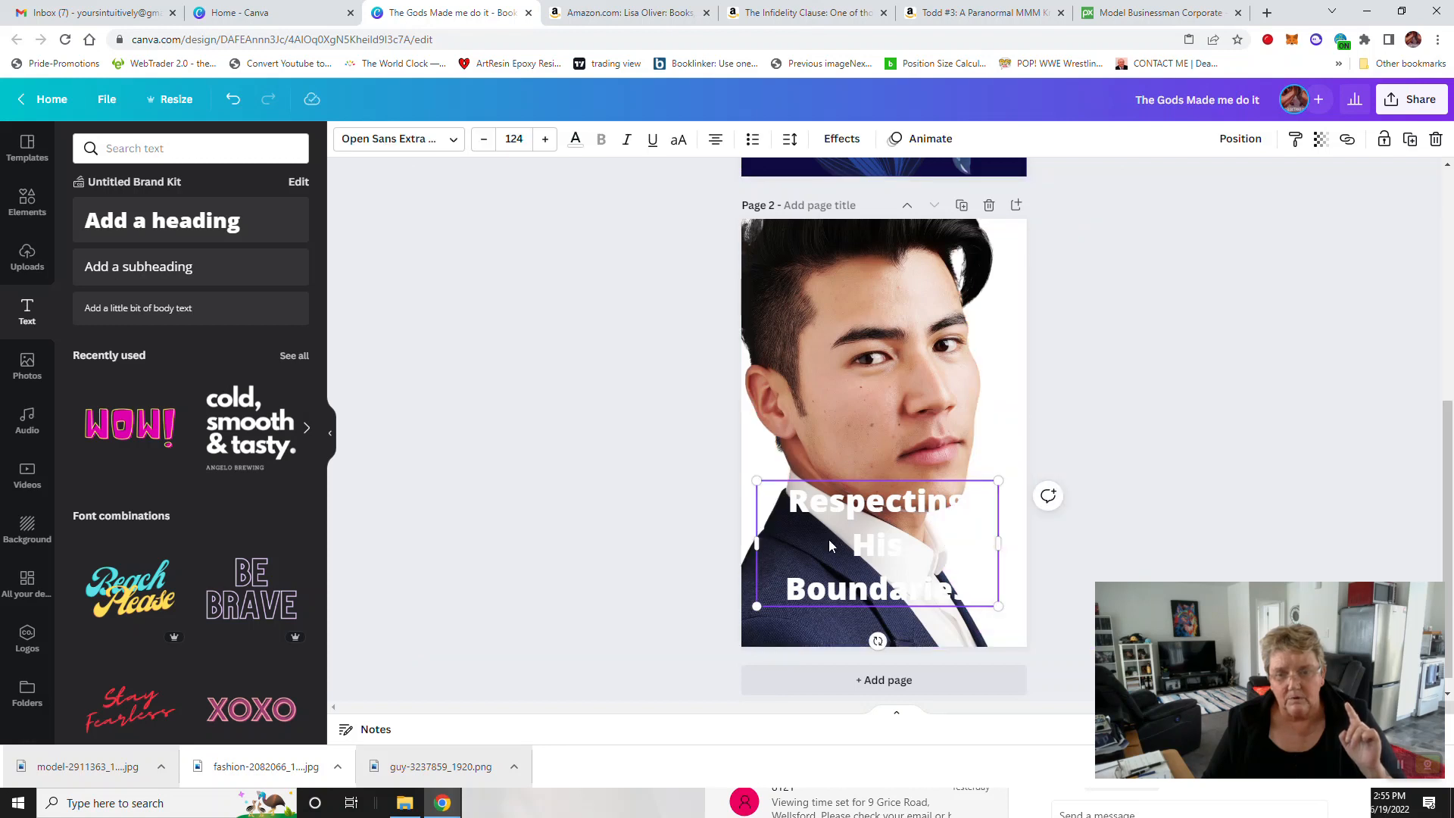
pyautogui.click(232, 99)
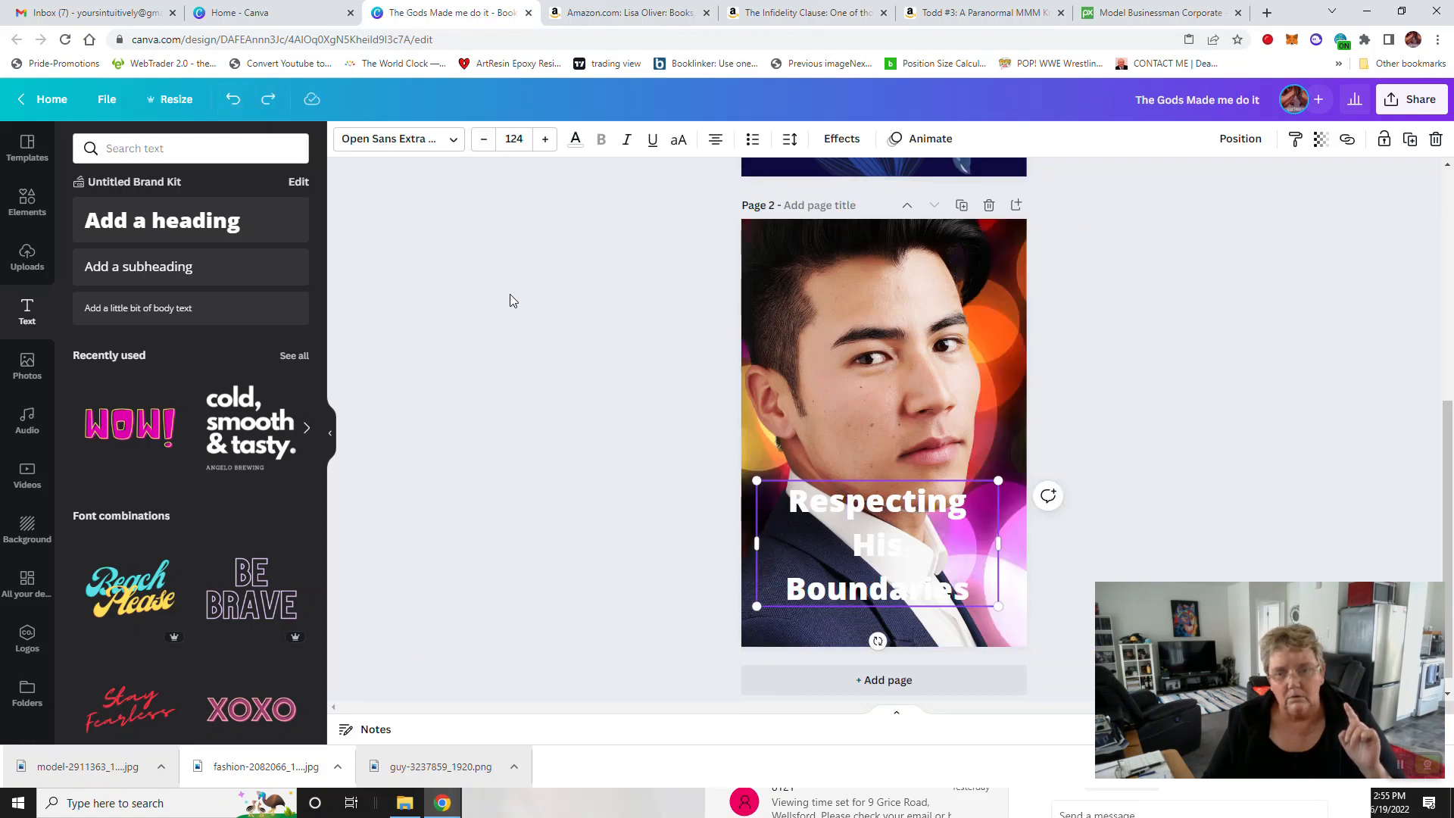
pyautogui.moveTo(876, 506); pyautogui.dragTo(879, 530)
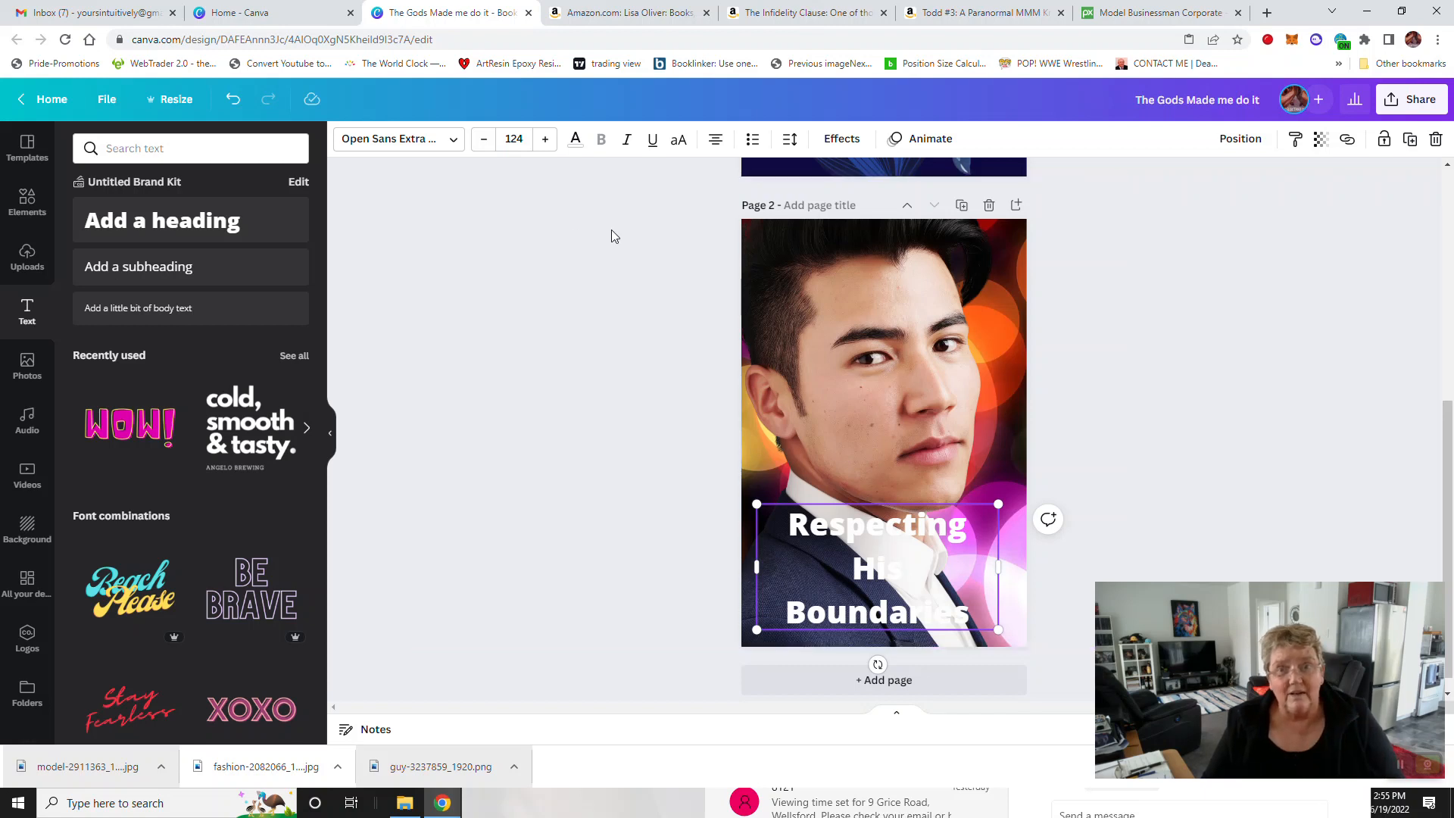
# Step: Give the title a Shadow effect with transparency 72 and the near-black colour from the logo colours
pyautogui.click(833, 144)
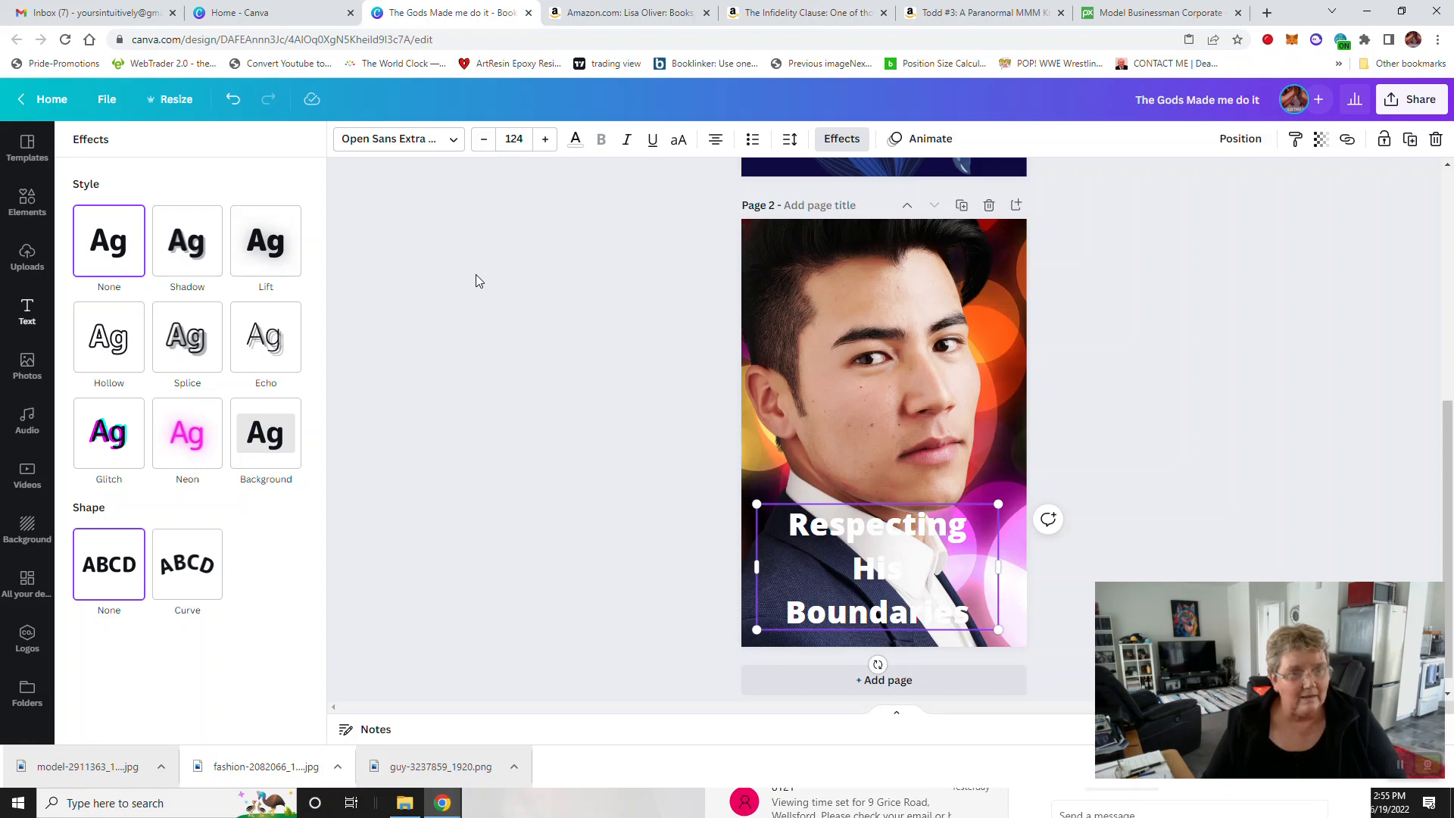
pyautogui.click(189, 245)
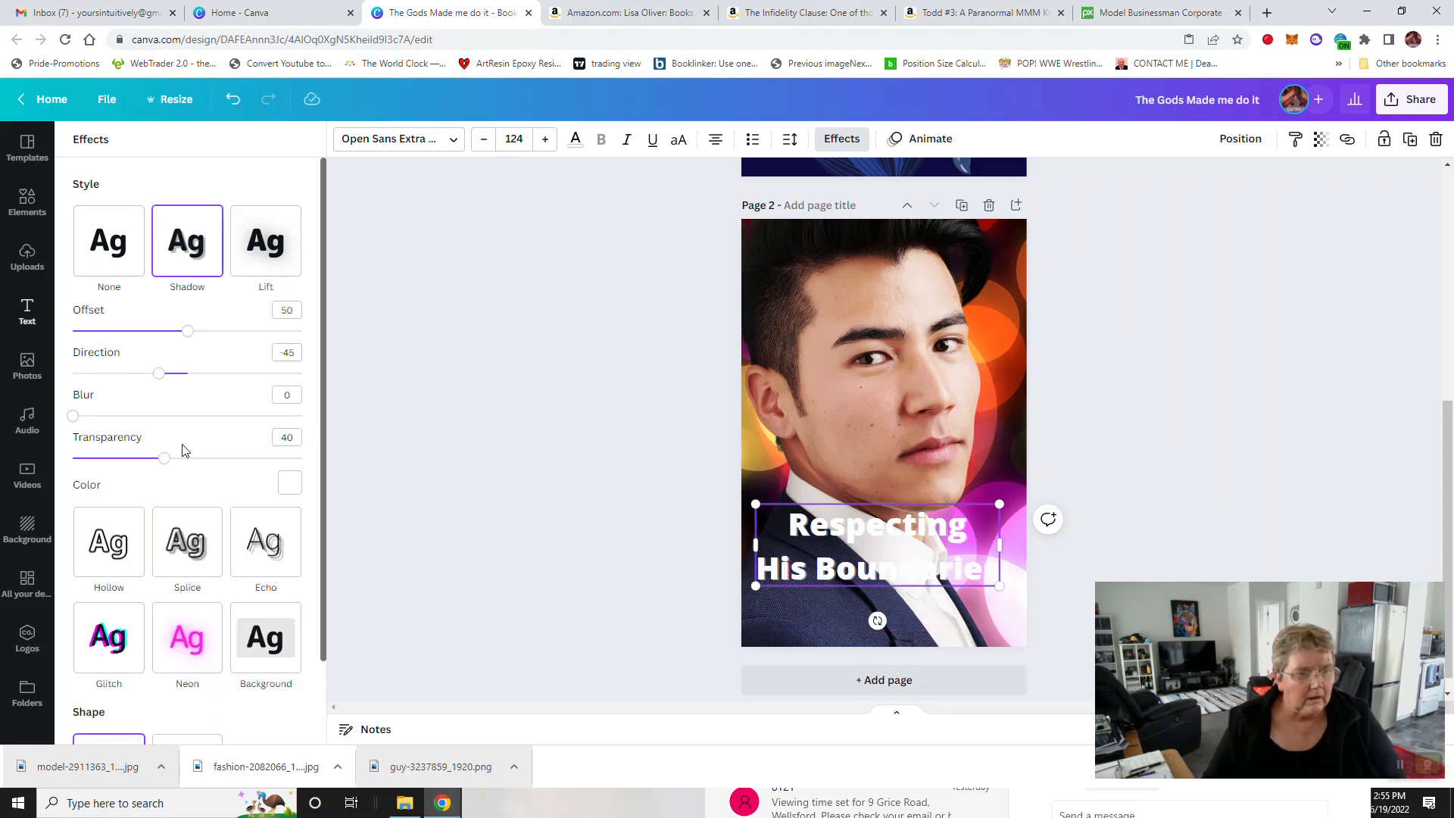
pyautogui.moveTo(166, 461); pyautogui.dragTo(239, 467)
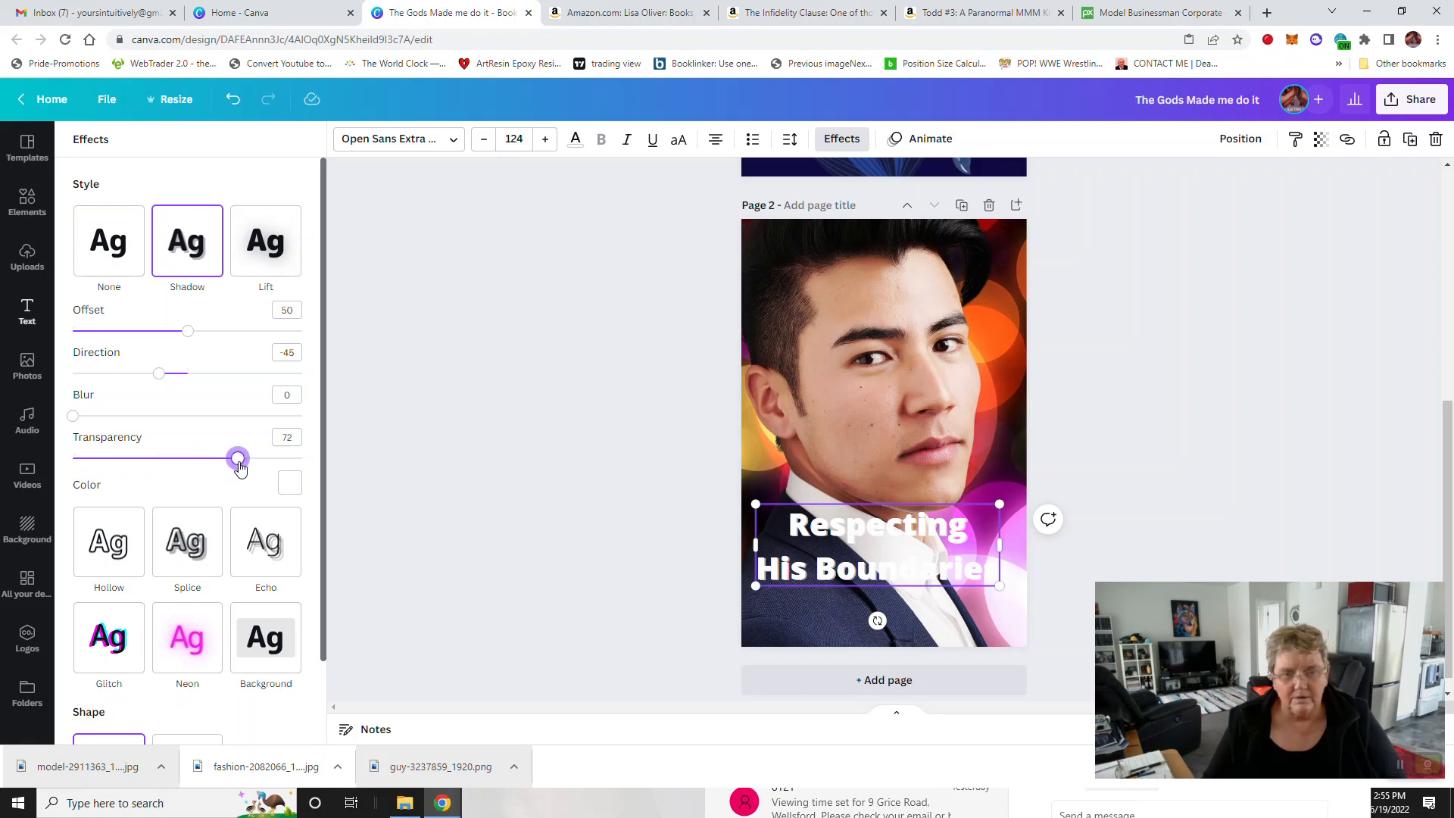
pyautogui.click(289, 483)
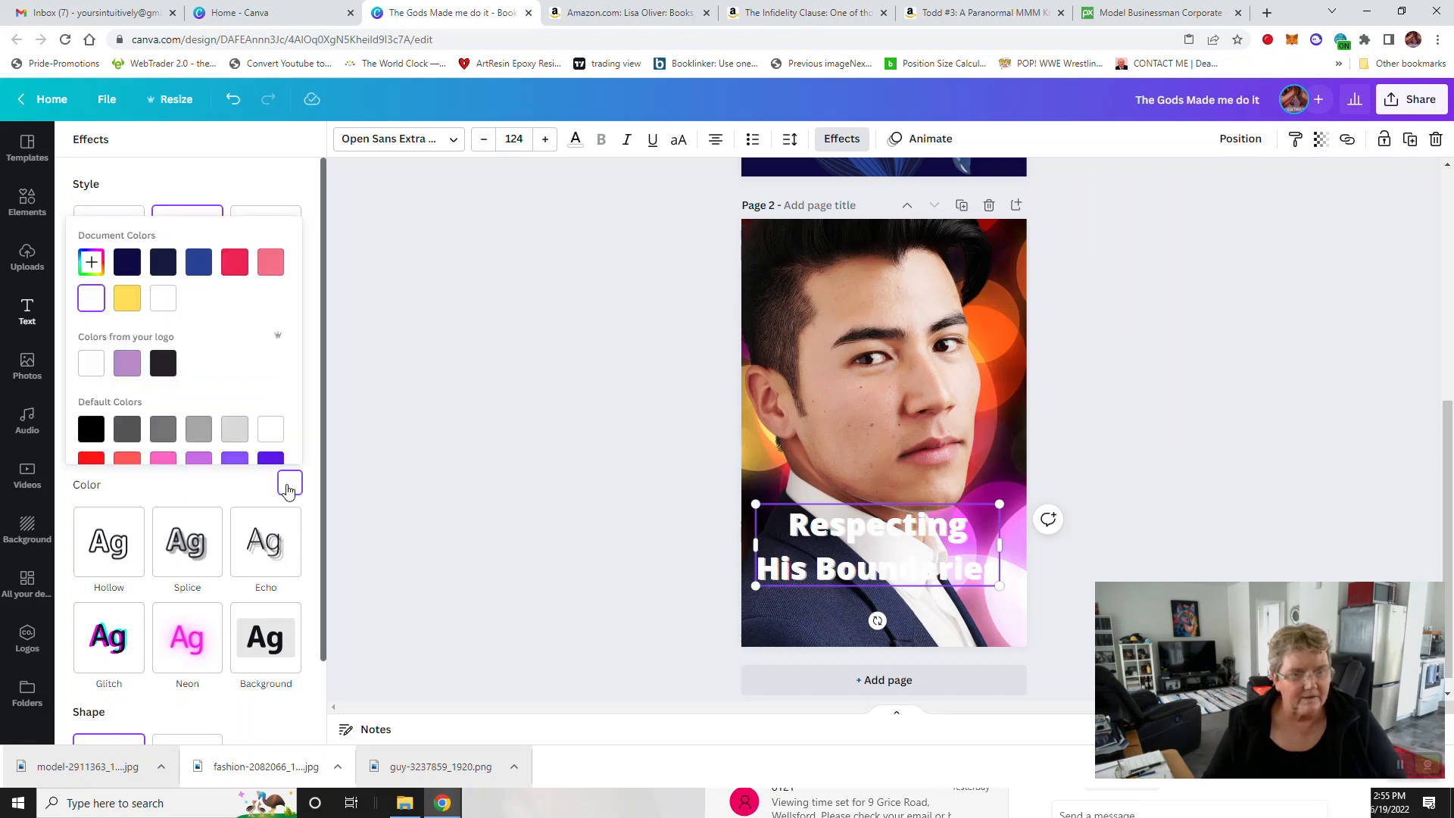
pyautogui.click(162, 367)
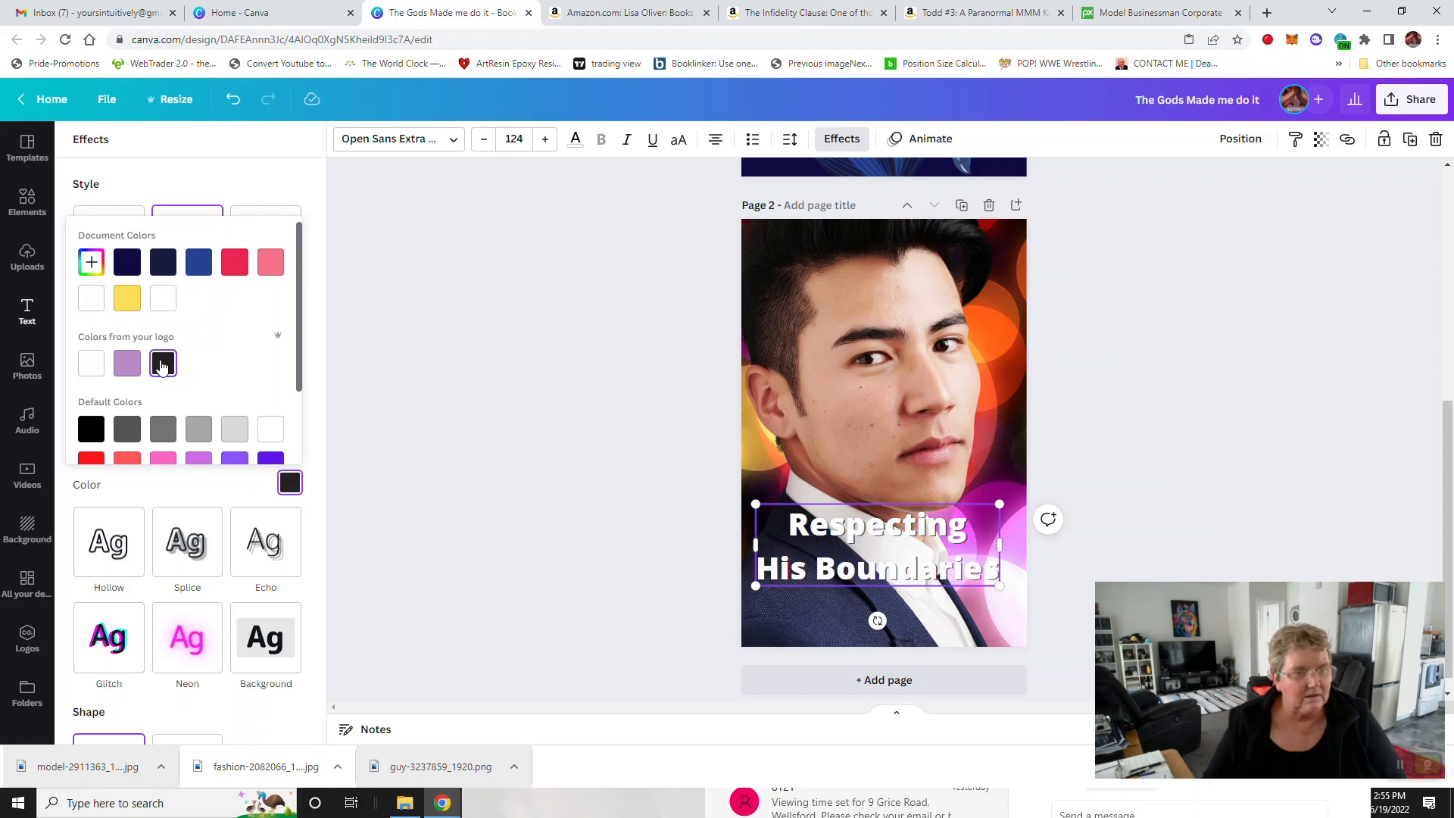
pyautogui.click(389, 452)
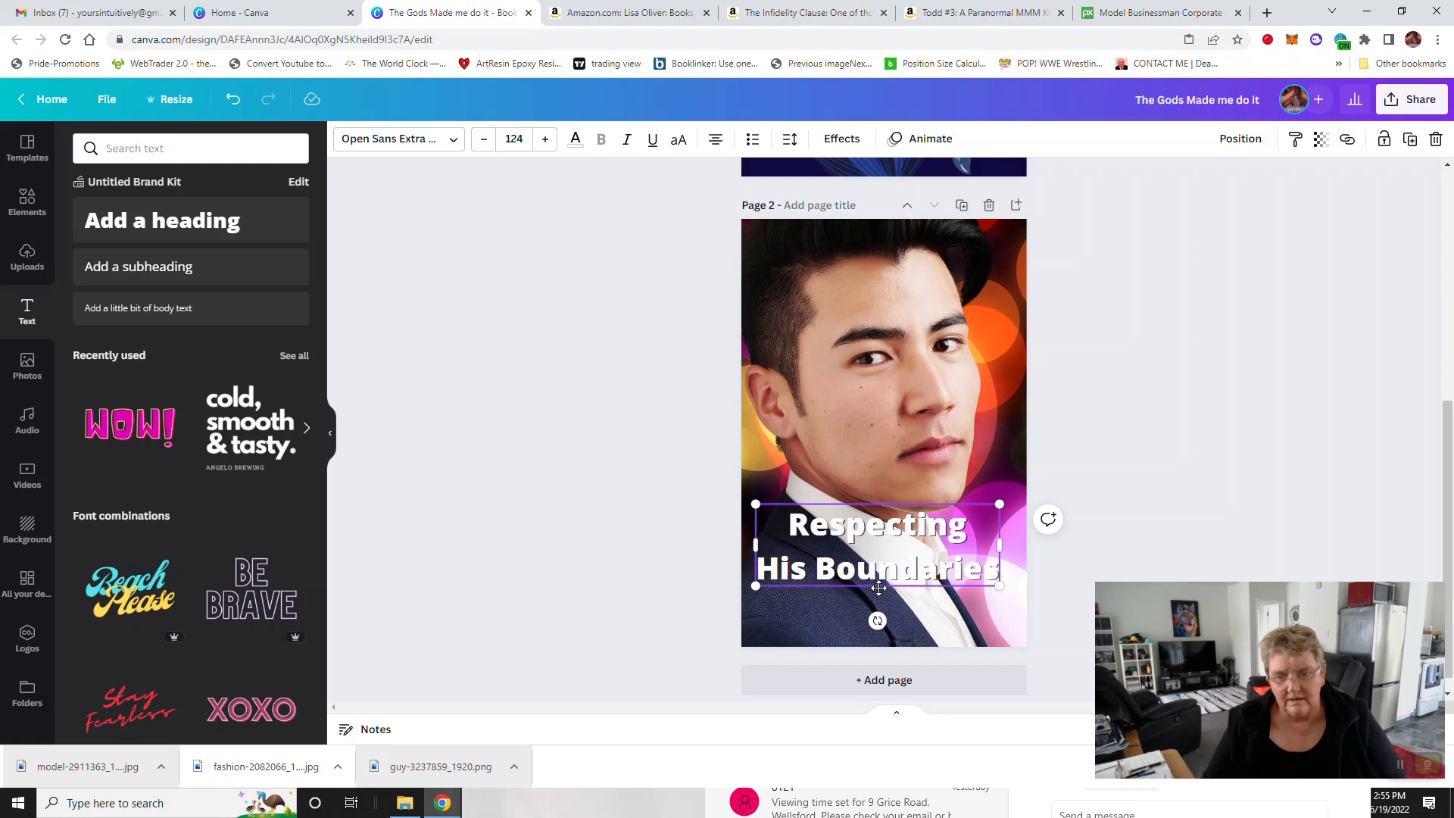
# Step: Nudge the title slightly and change its font to Brake
pyautogui.moveTo(881, 588); pyautogui.dragTo(878, 584)
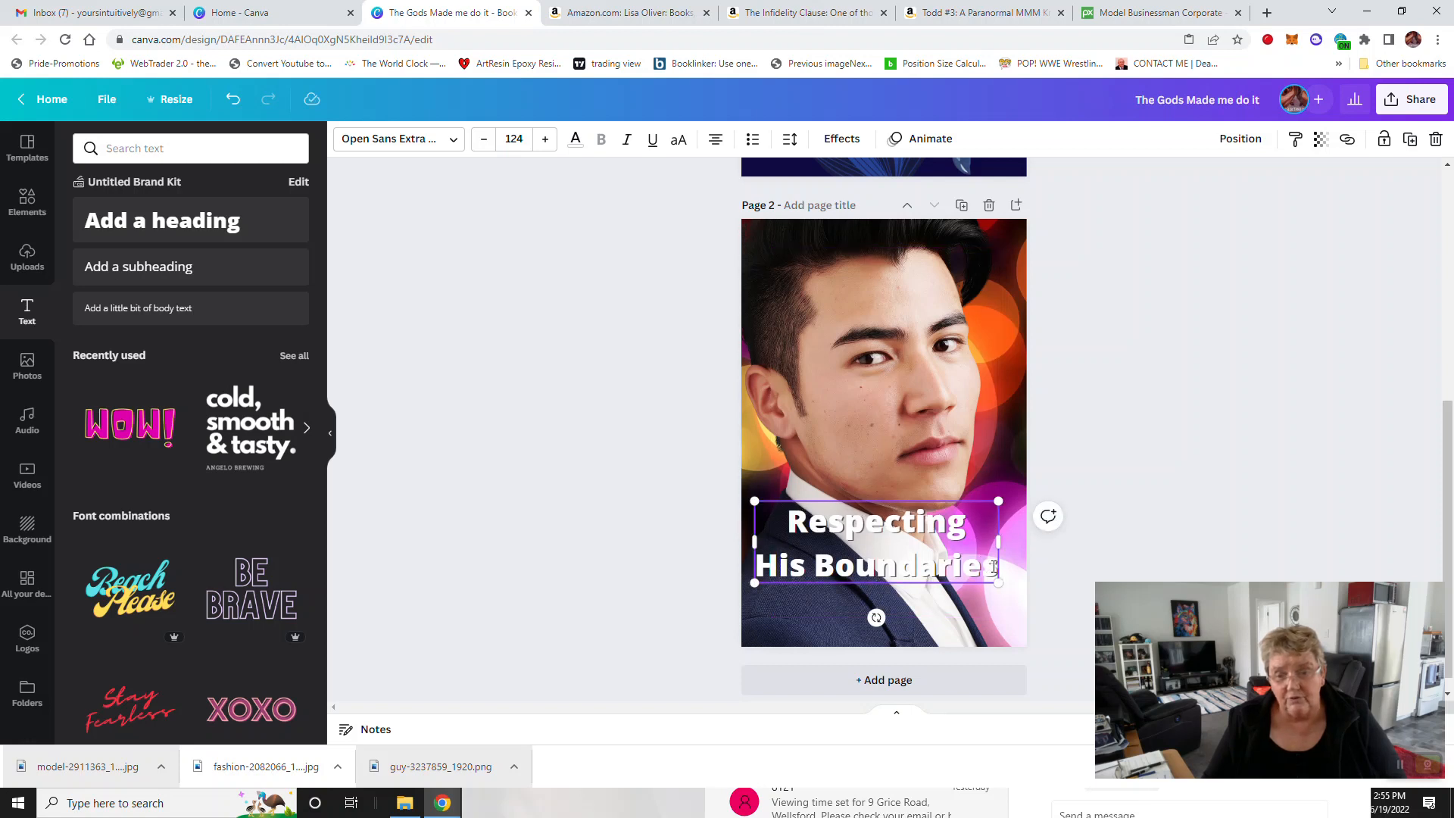
pyautogui.moveTo(994, 567); pyautogui.dragTo(794, 522)
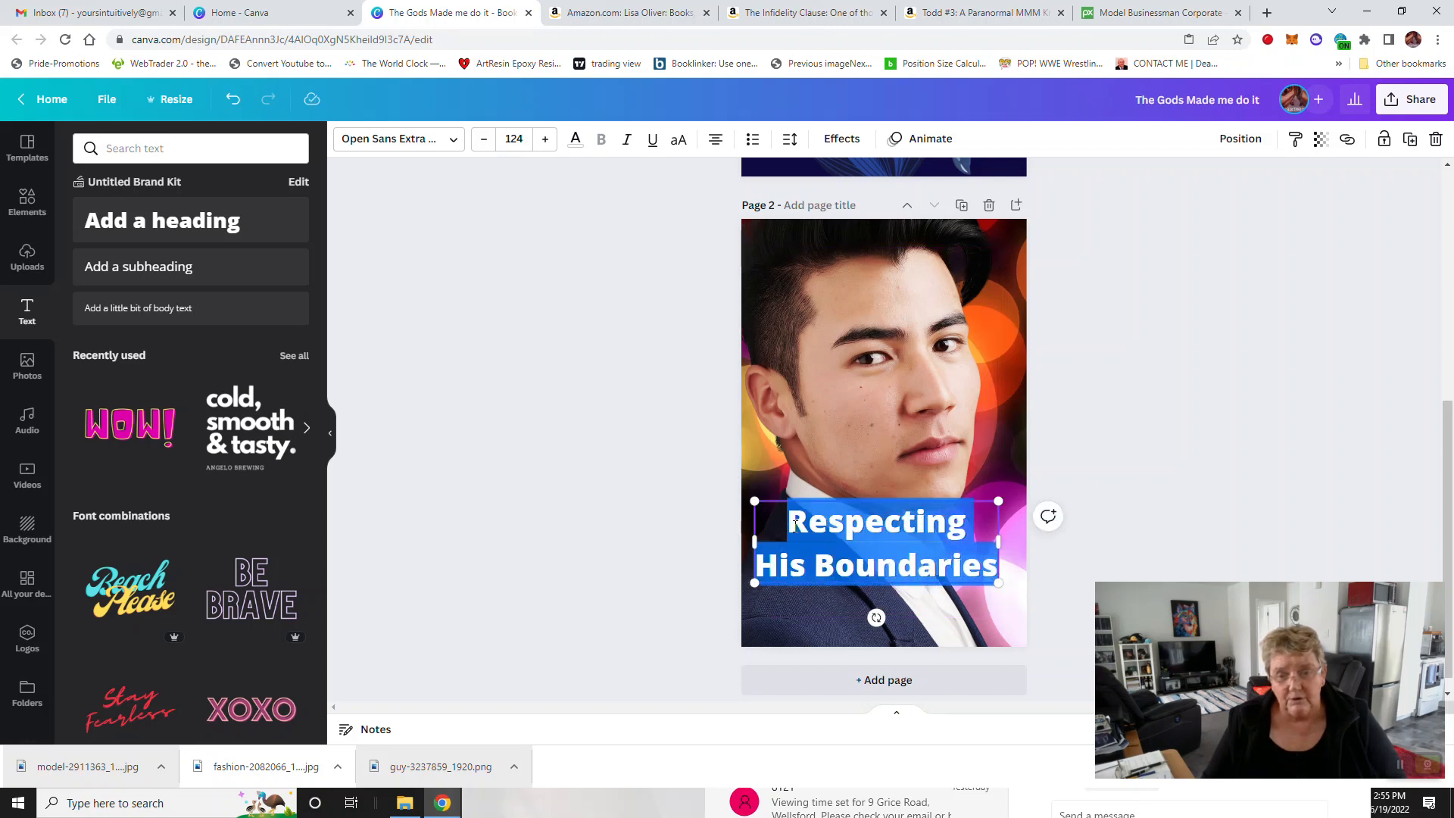
pyautogui.click(432, 140)
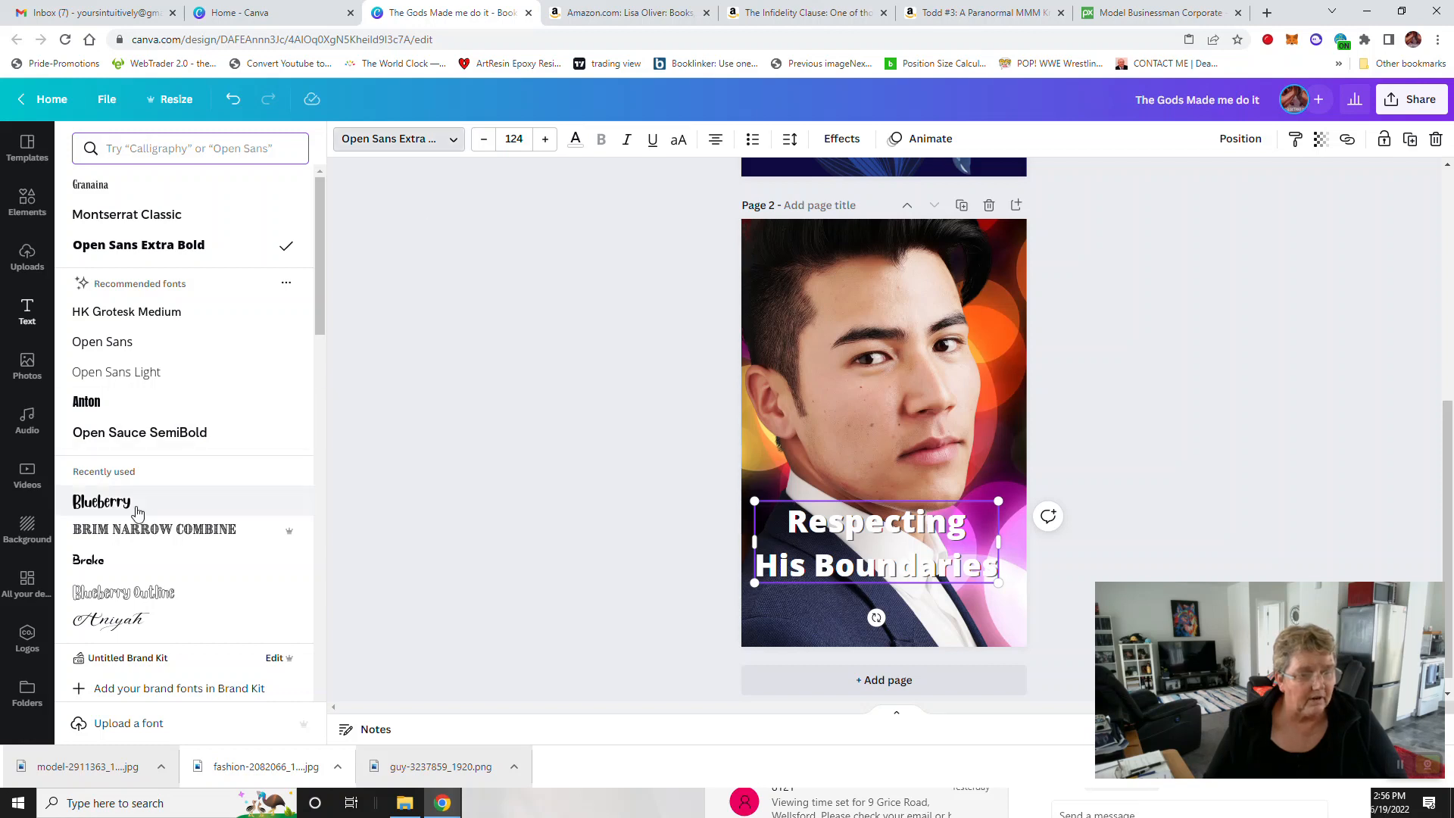
pyautogui.click(104, 564)
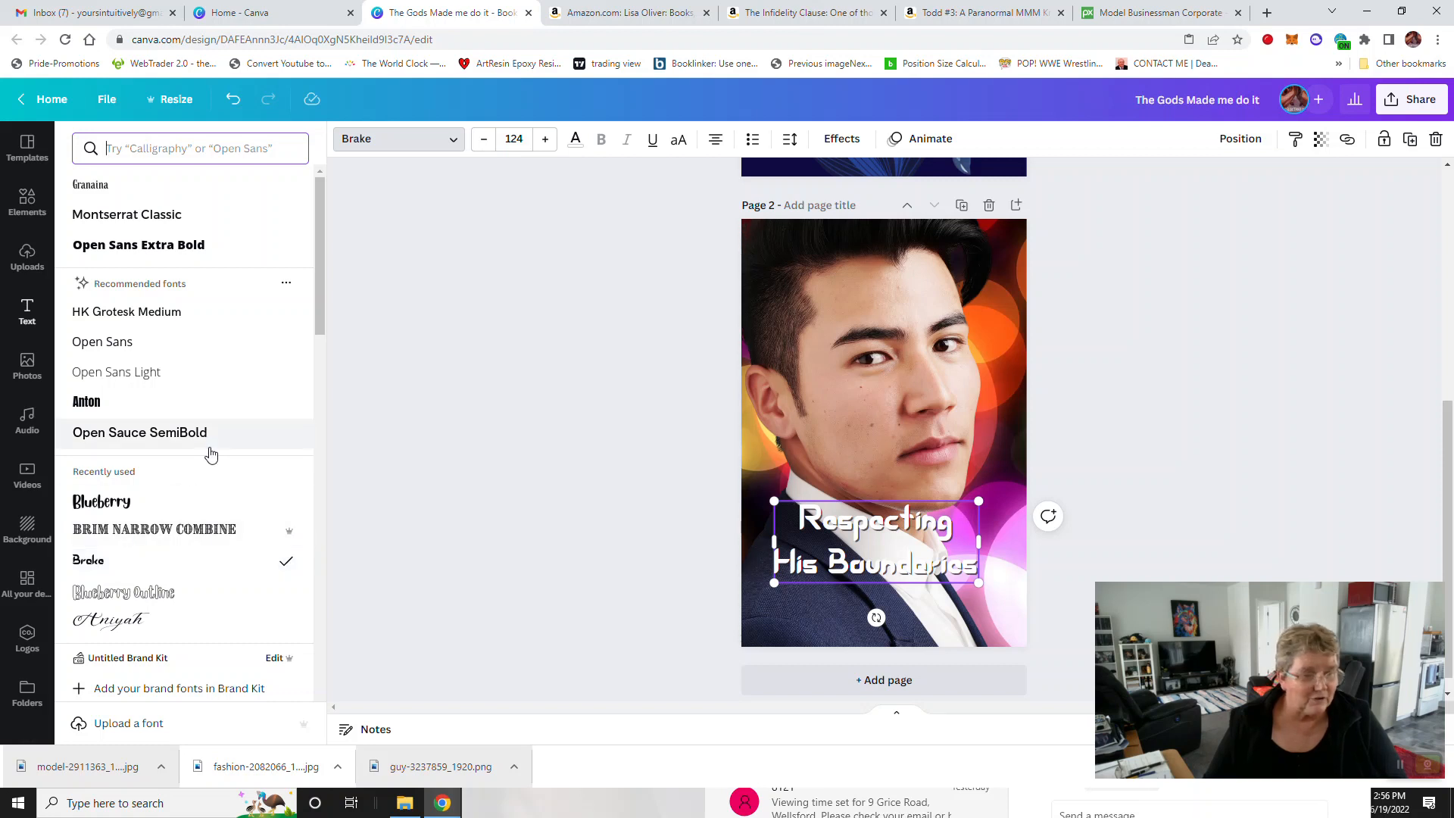
# Step: Try the Ahsing font and the Alegreya Sans SC Black font on the cover title
pyautogui.scroll(-3, 209, 452)
pyautogui.scroll(-4, 211, 452)
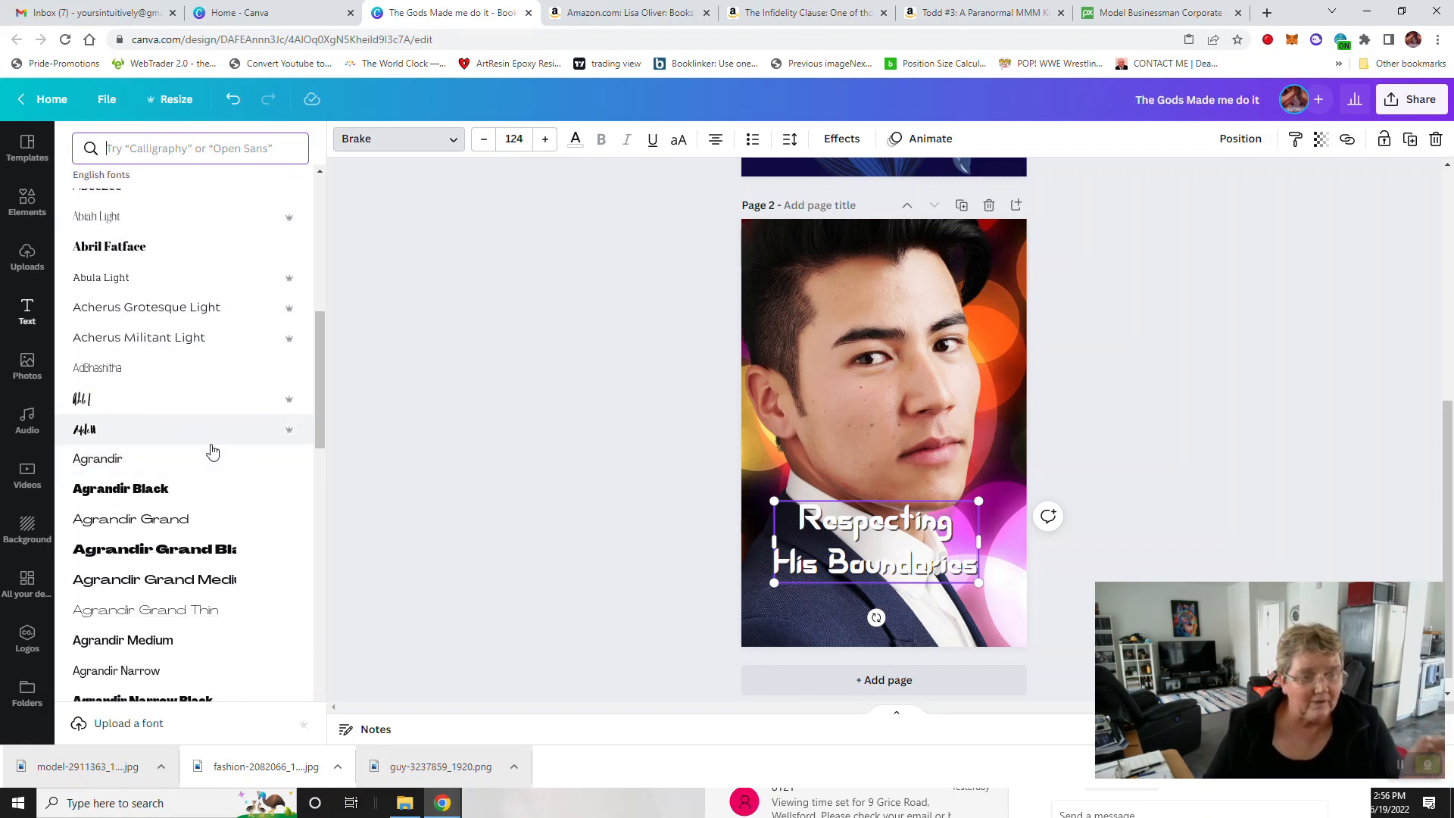
pyautogui.scroll(-2, 213, 447)
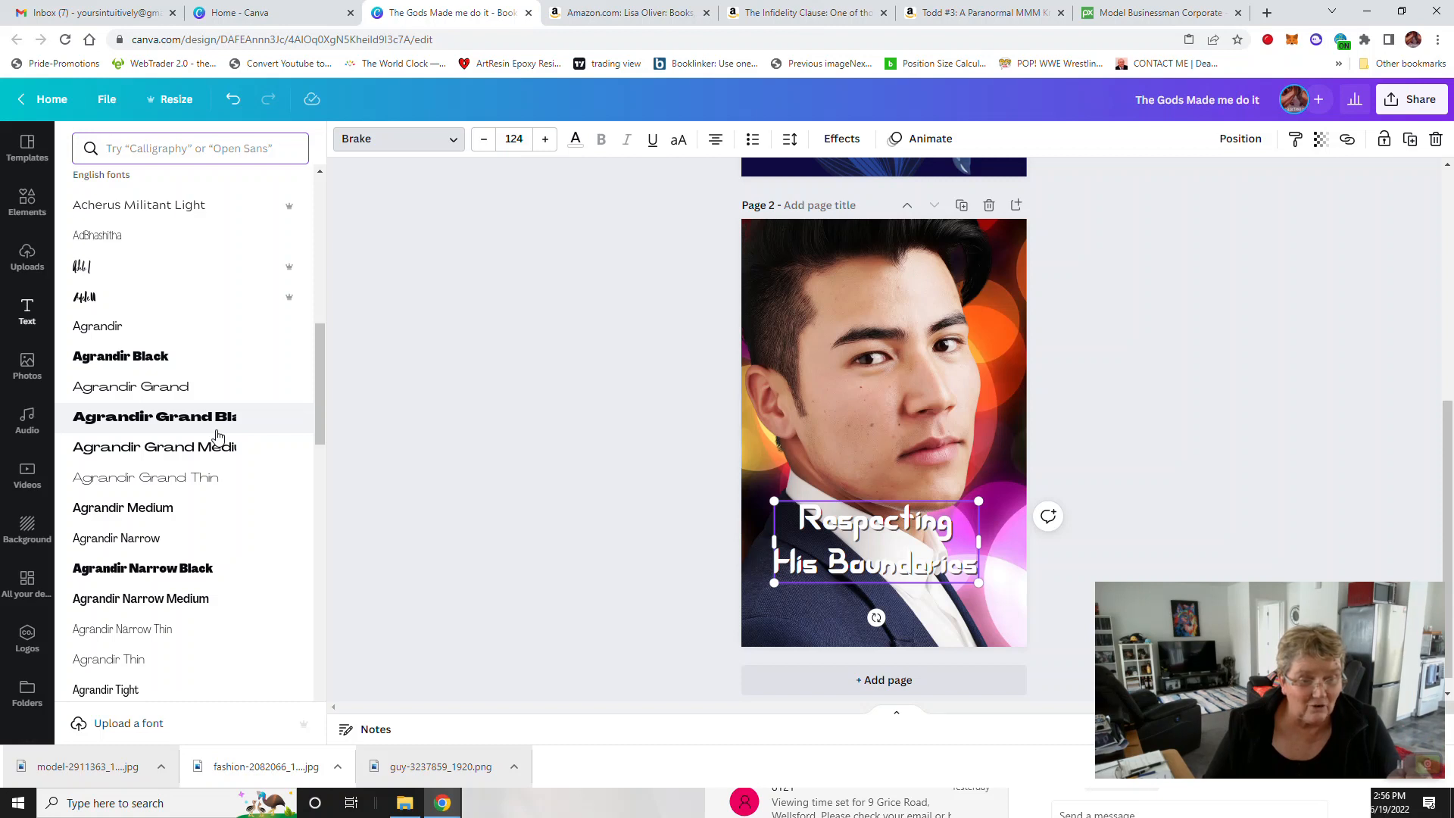
pyautogui.scroll(-6, 217, 436)
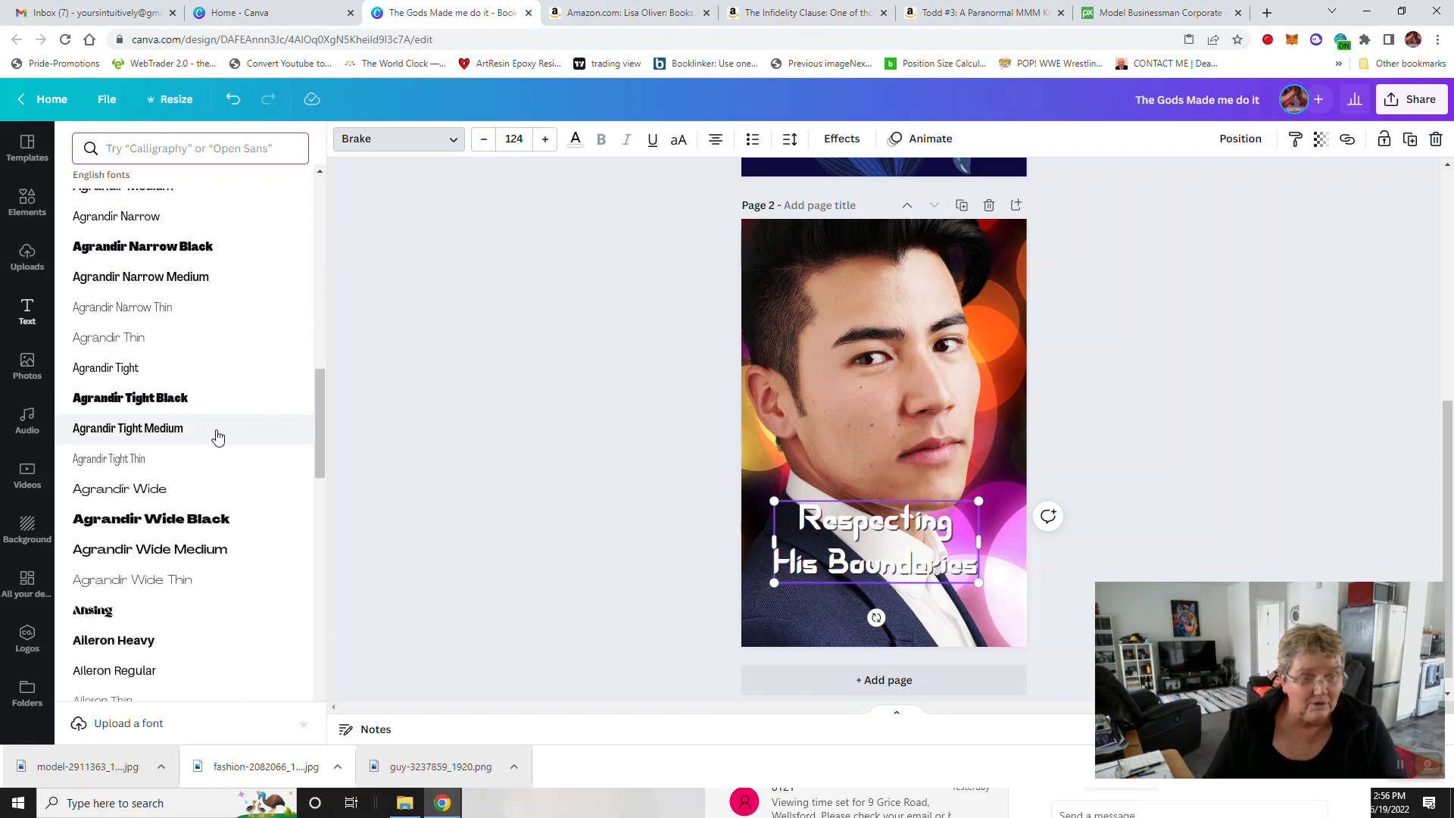
pyautogui.scroll(-2, 217, 435)
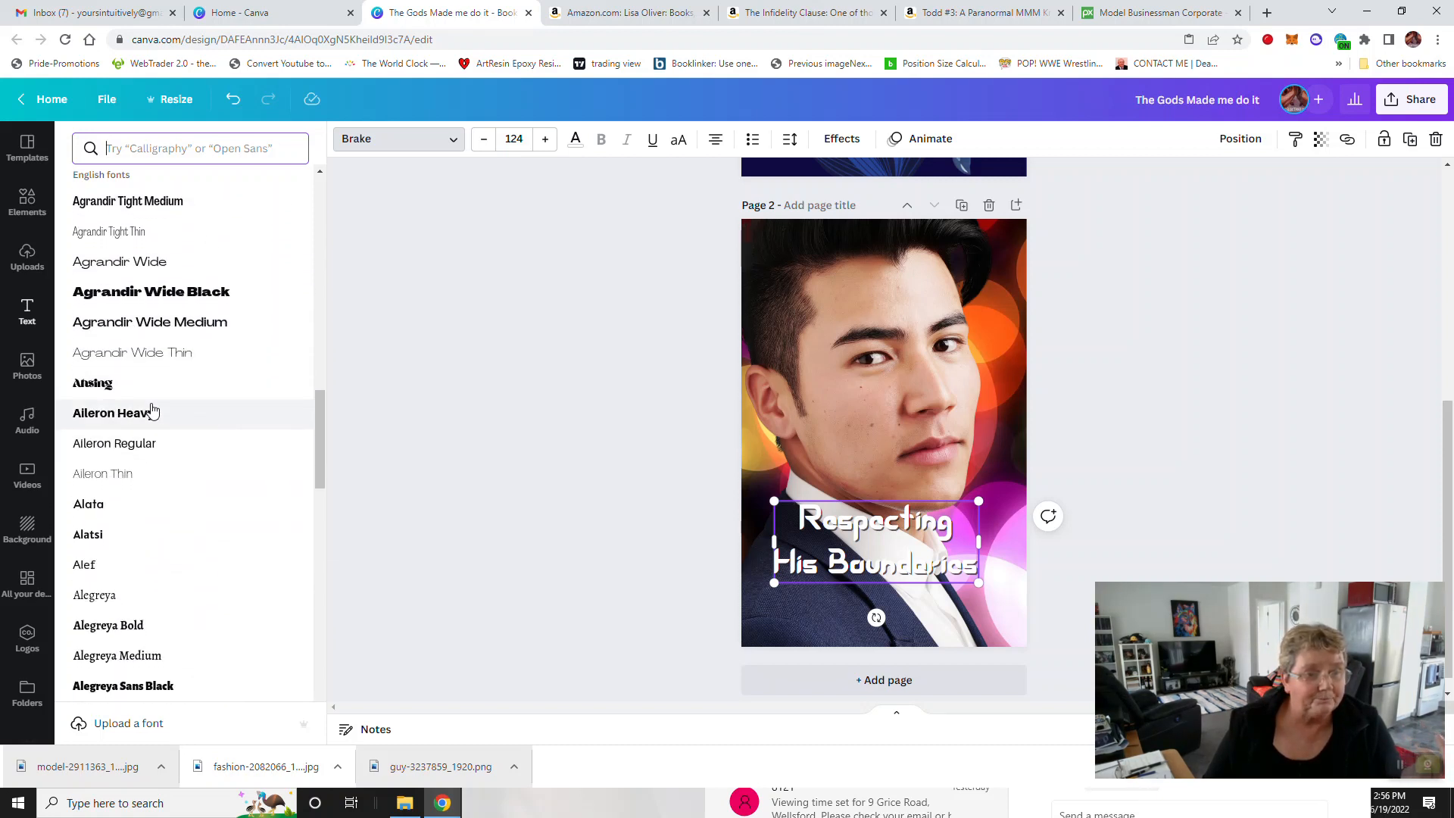
pyautogui.click(112, 387)
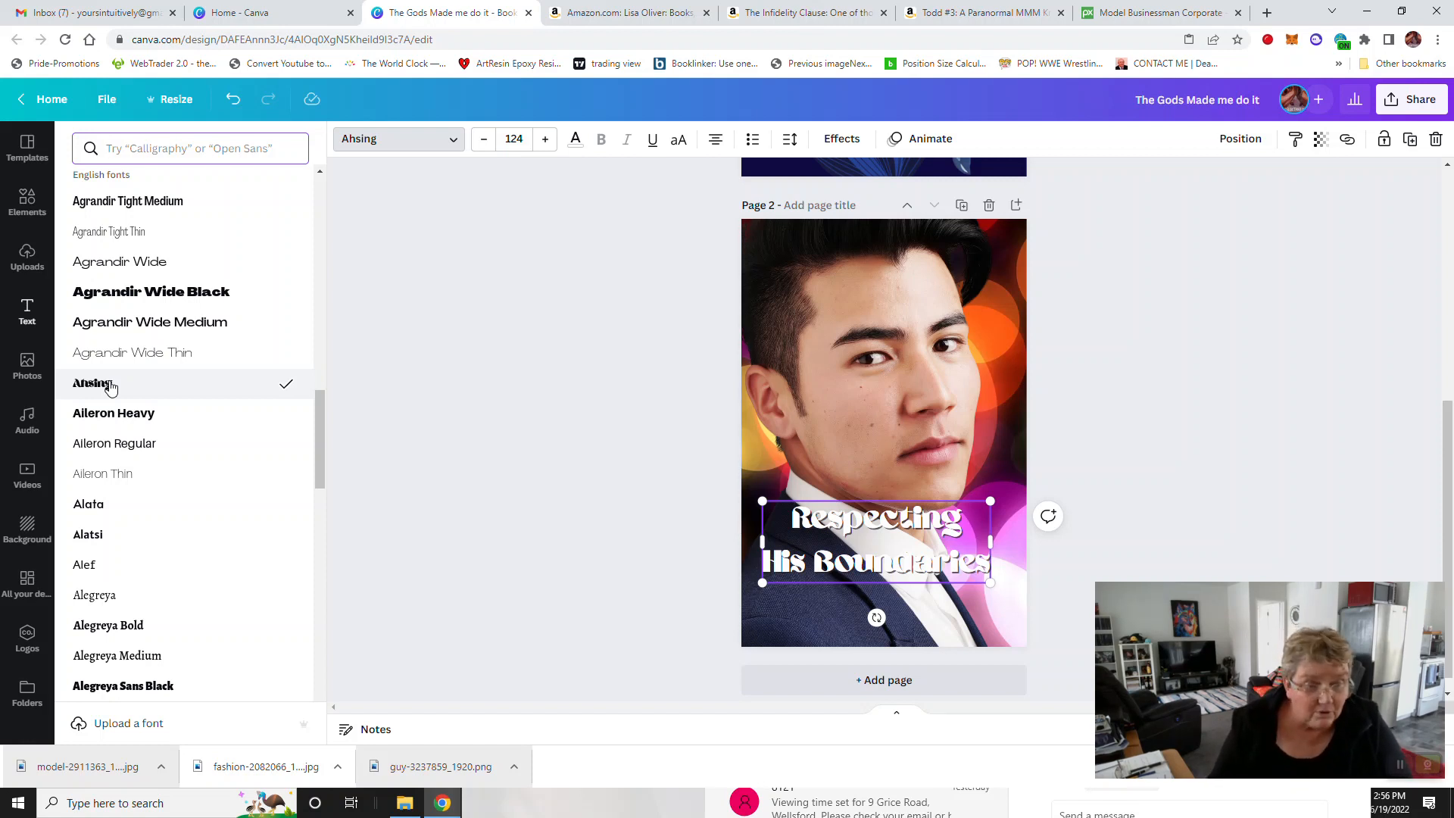
pyautogui.scroll(-5, 180, 426)
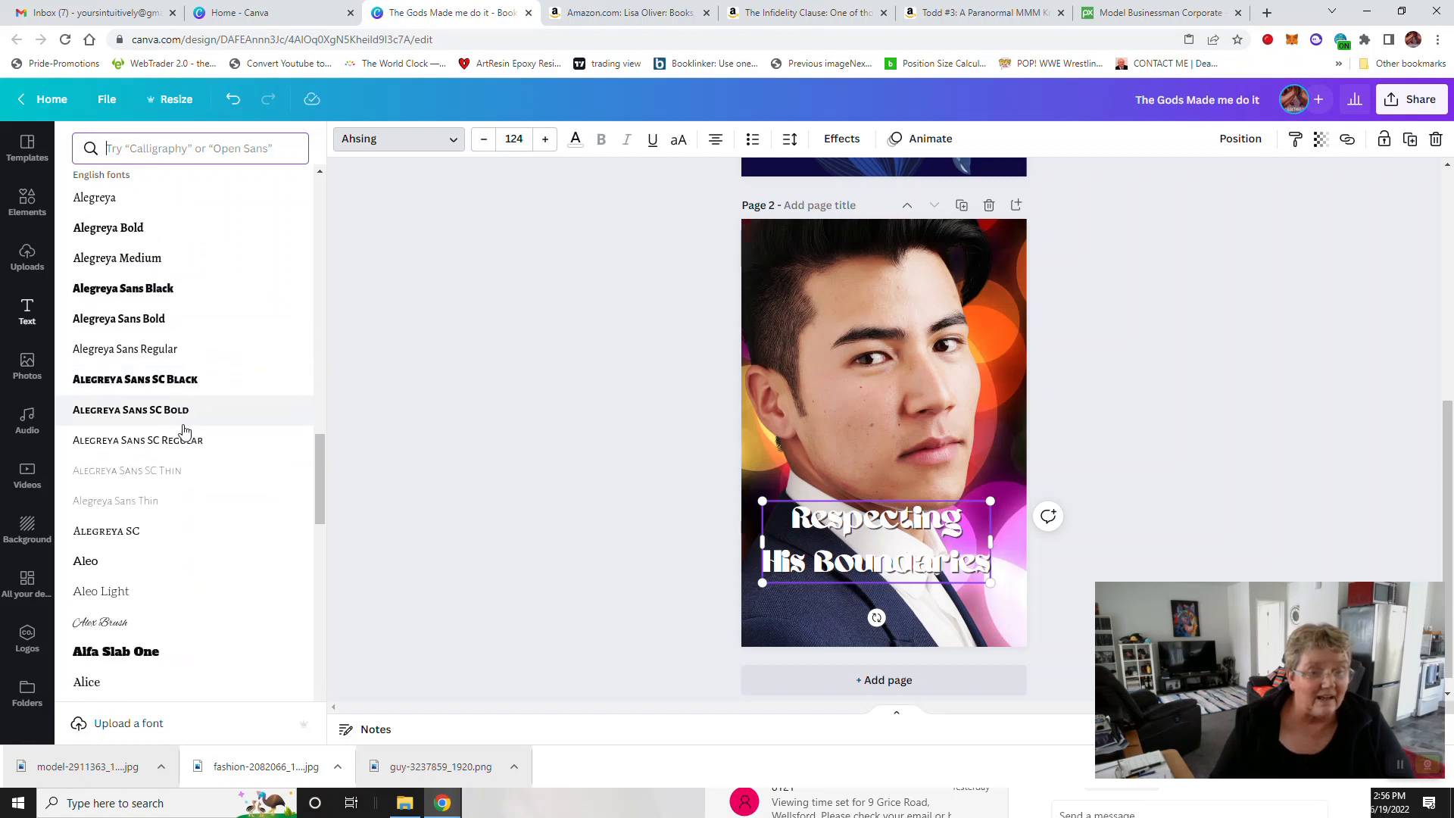
pyautogui.click(176, 378)
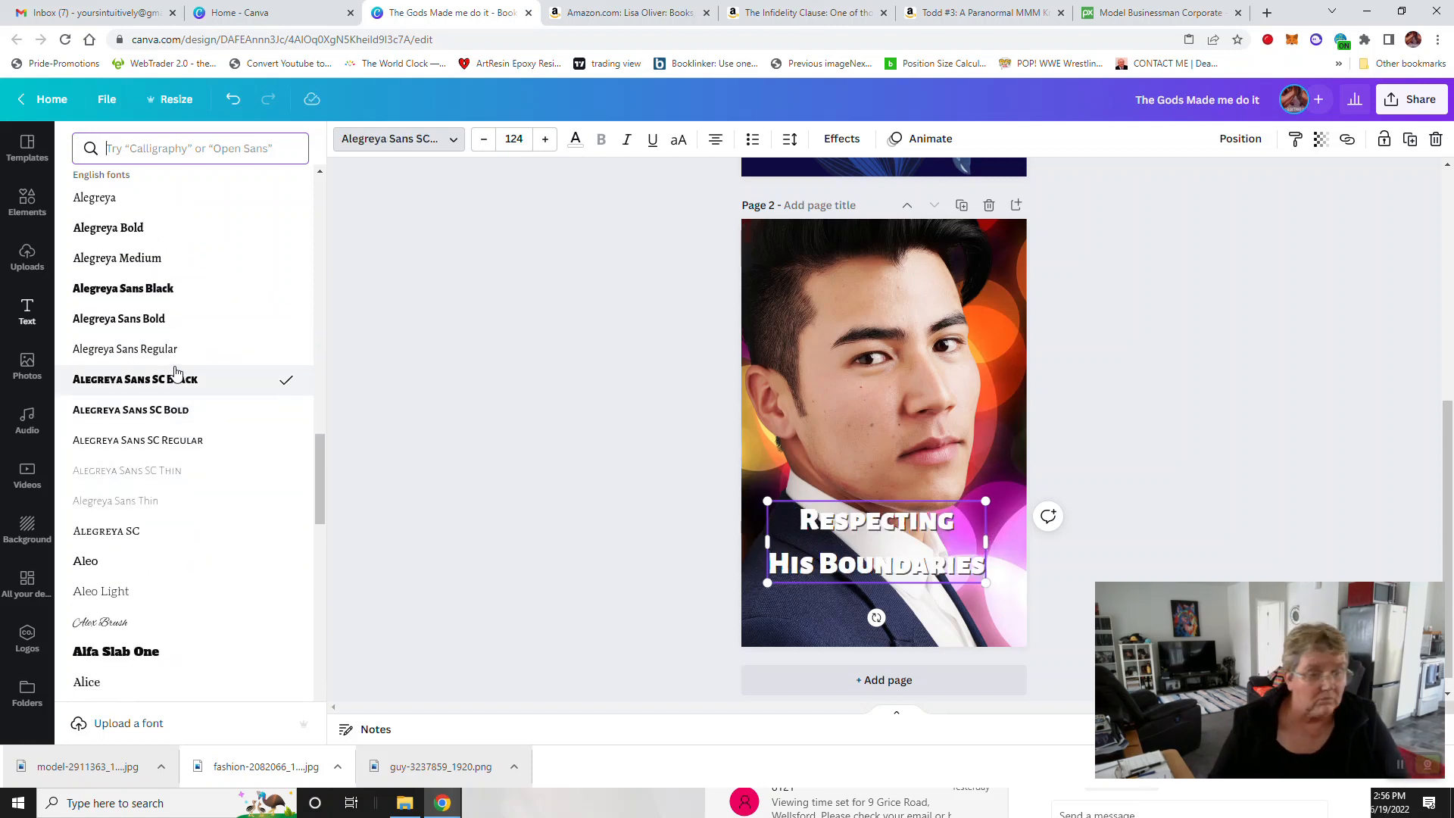
# Step: Change the cover title's font to Anchorage Bold
pyautogui.scroll(-3, 238, 467)
pyautogui.scroll(-6, 238, 466)
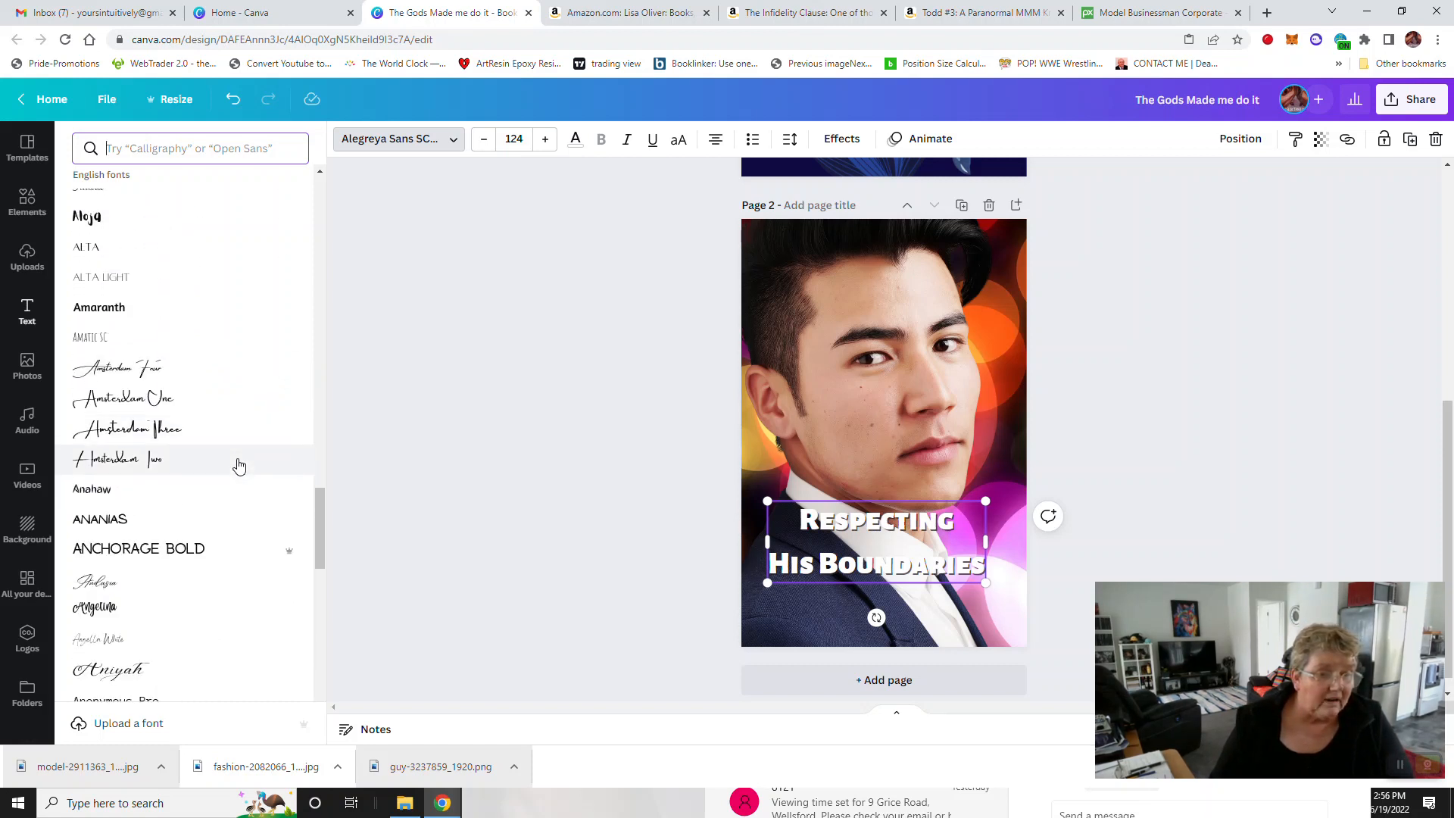
pyautogui.scroll(-2, 238, 467)
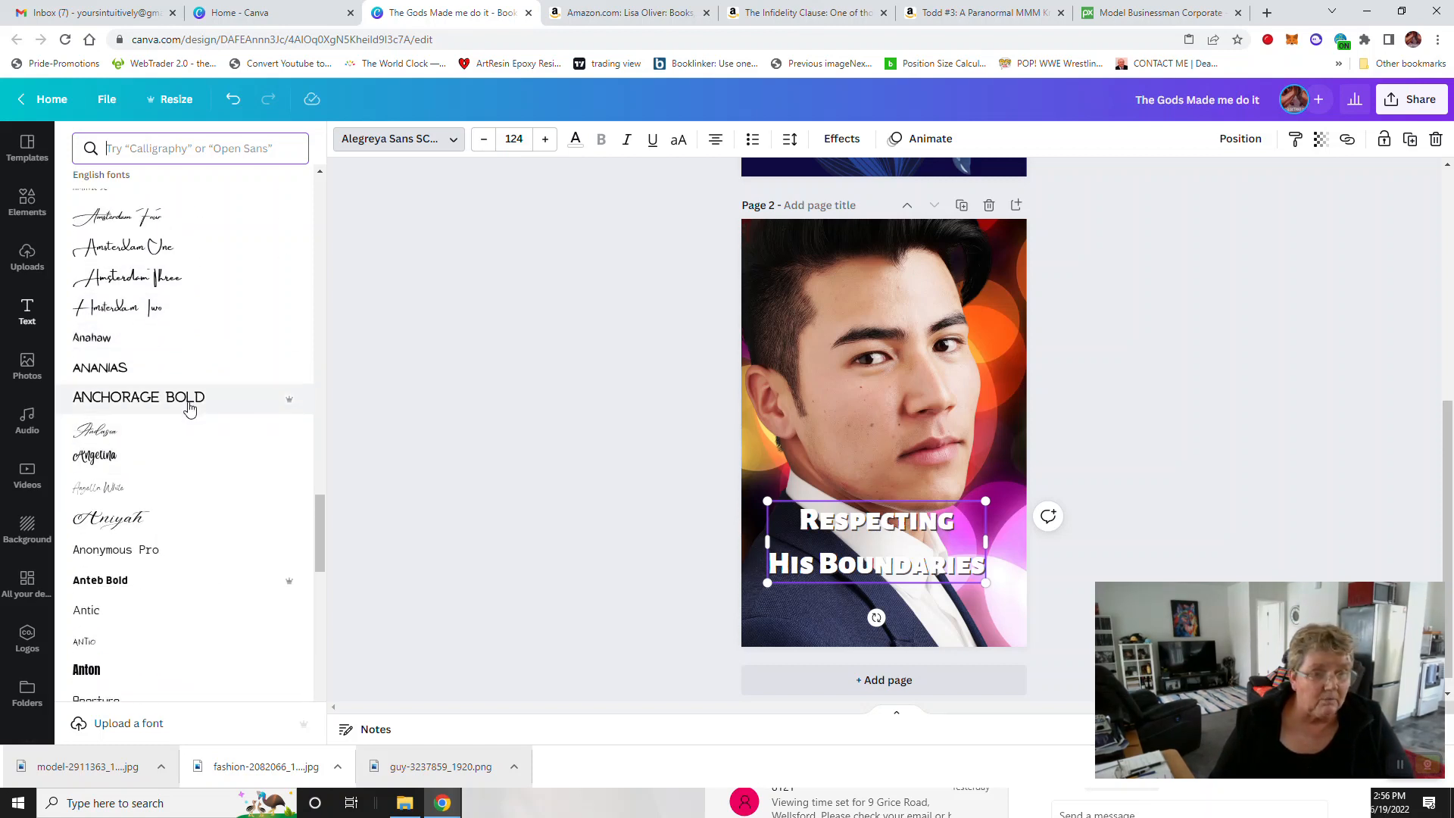
pyautogui.click(190, 406)
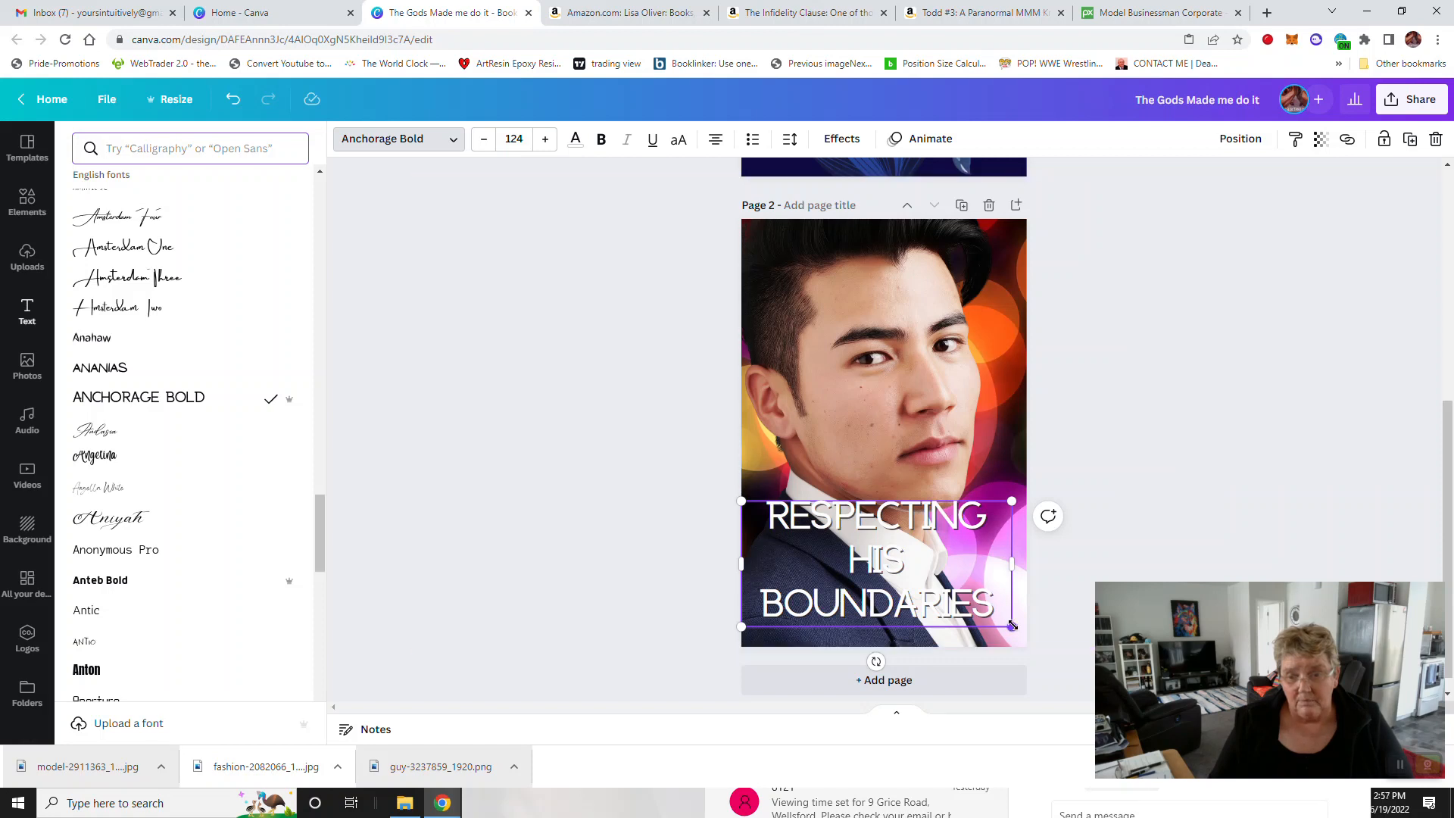
# Step: Shrink the title to font size 105 and centre it across the cover, just below the man's mouth
pyautogui.moveTo(1012, 626); pyautogui.dragTo(959, 601)
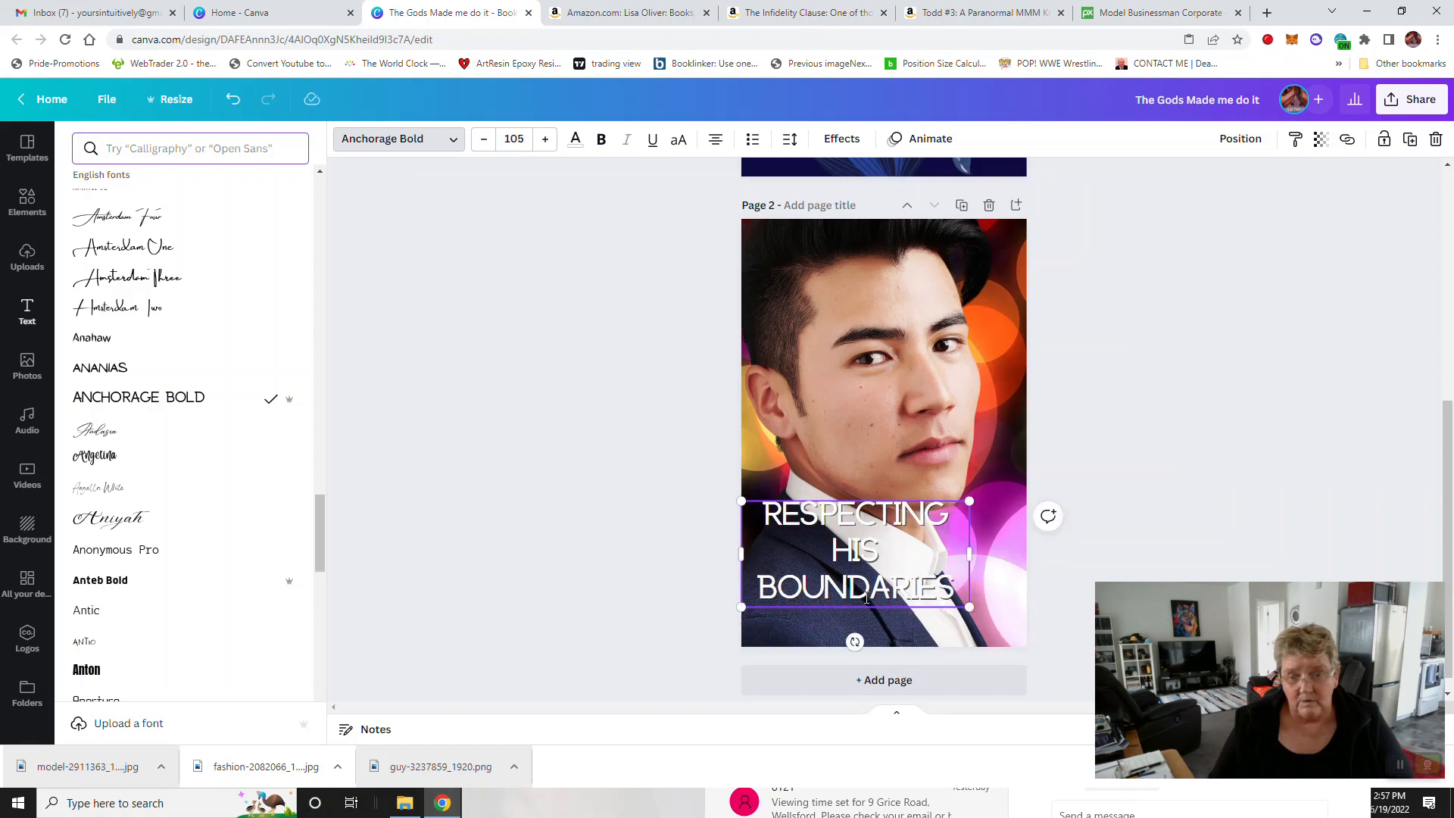
pyautogui.moveTo(862, 606); pyautogui.dragTo(867, 580)
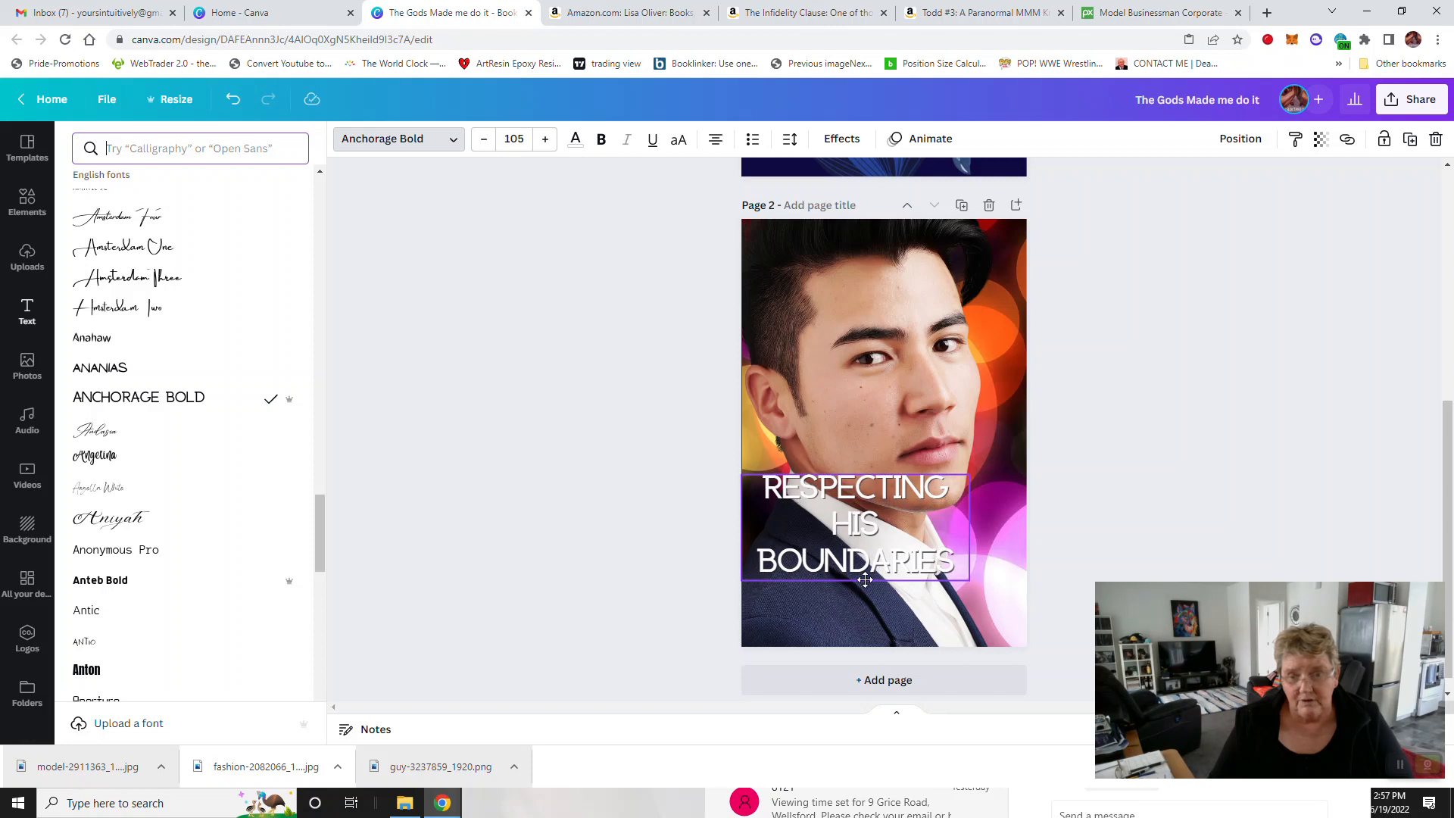
pyautogui.moveTo(862, 578); pyautogui.dragTo(891, 580)
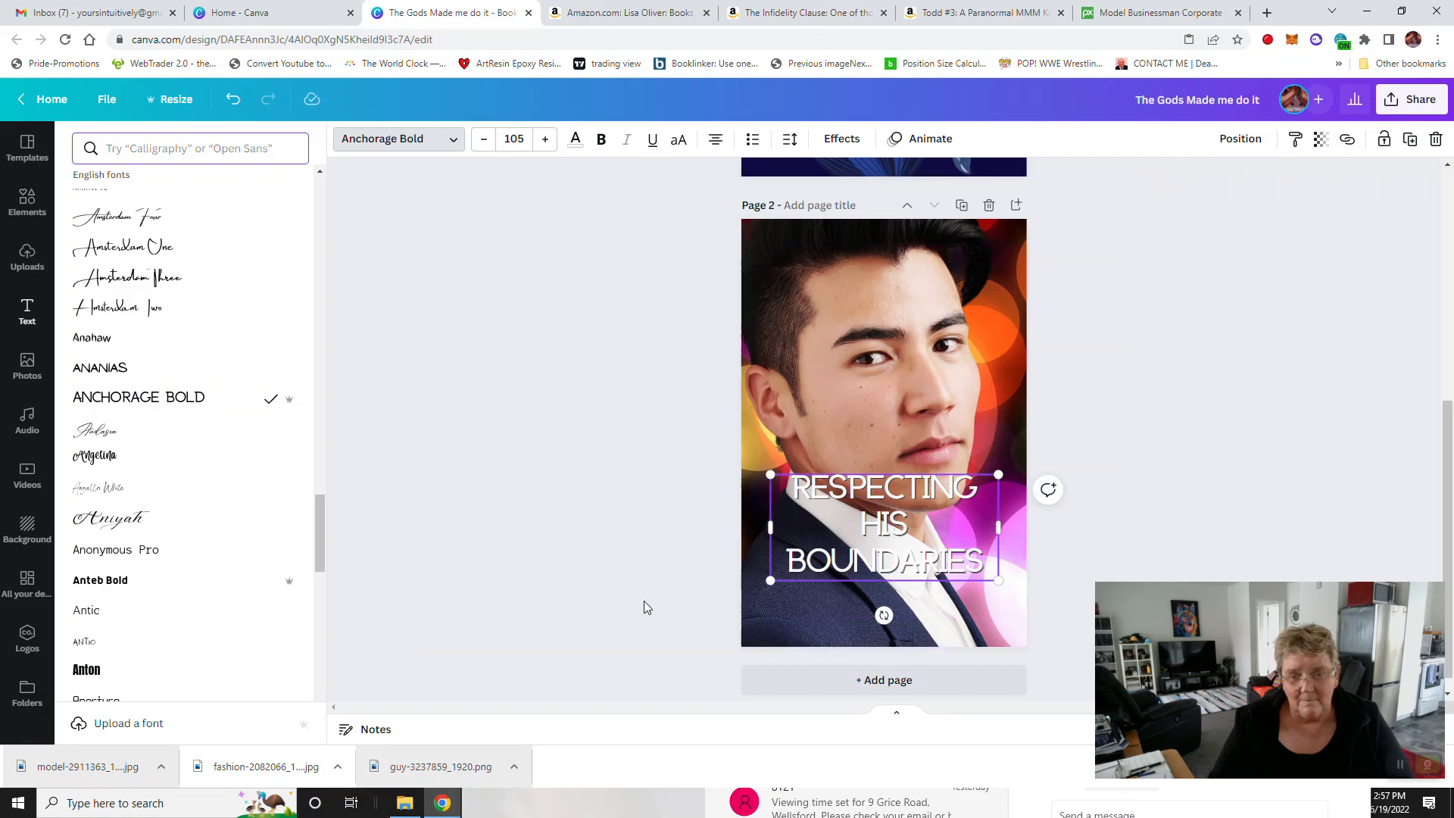
# Step: Add a subheading text box to the page 2 cover
pyautogui.click(398, 456)
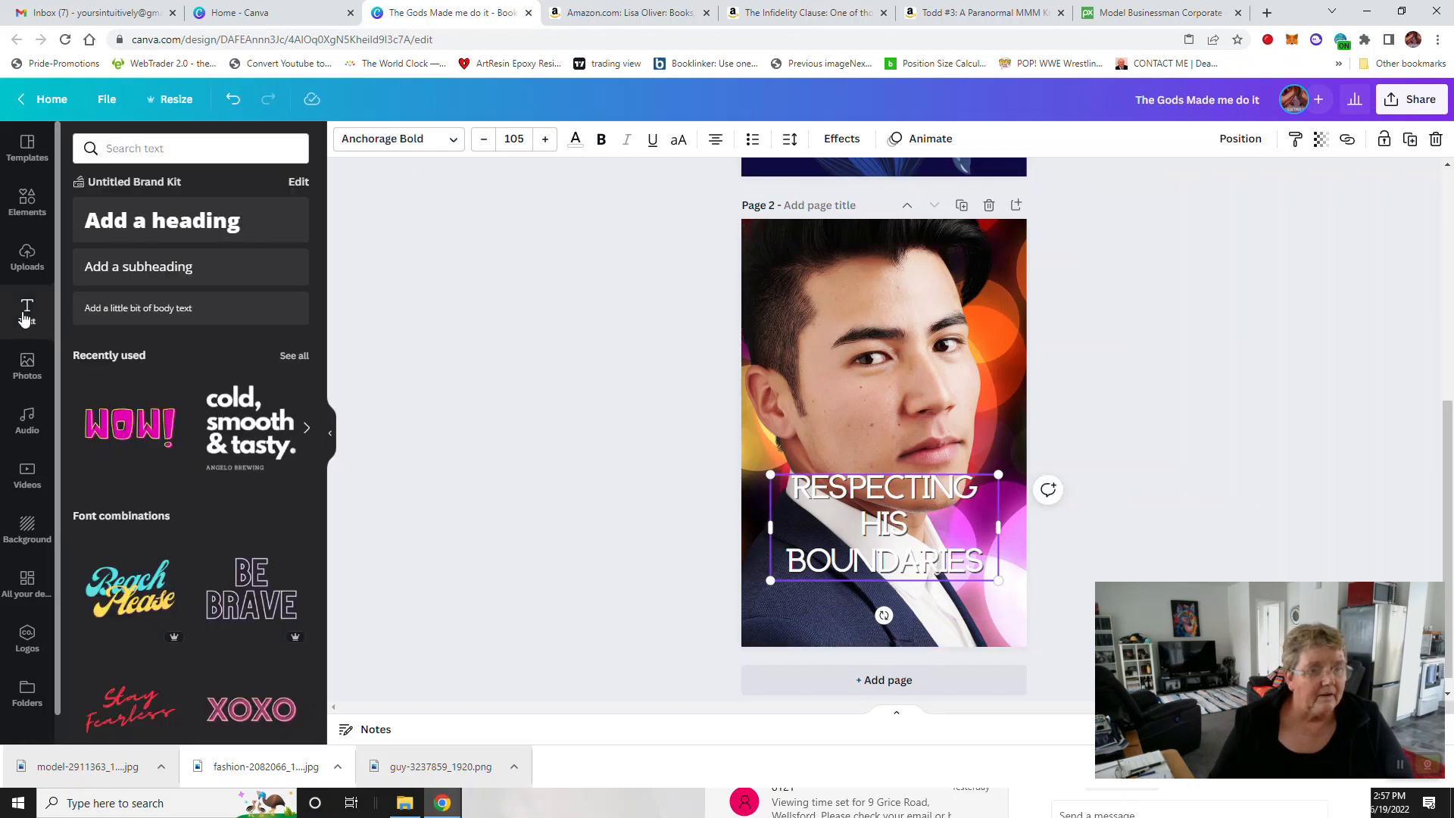
pyautogui.click(208, 268)
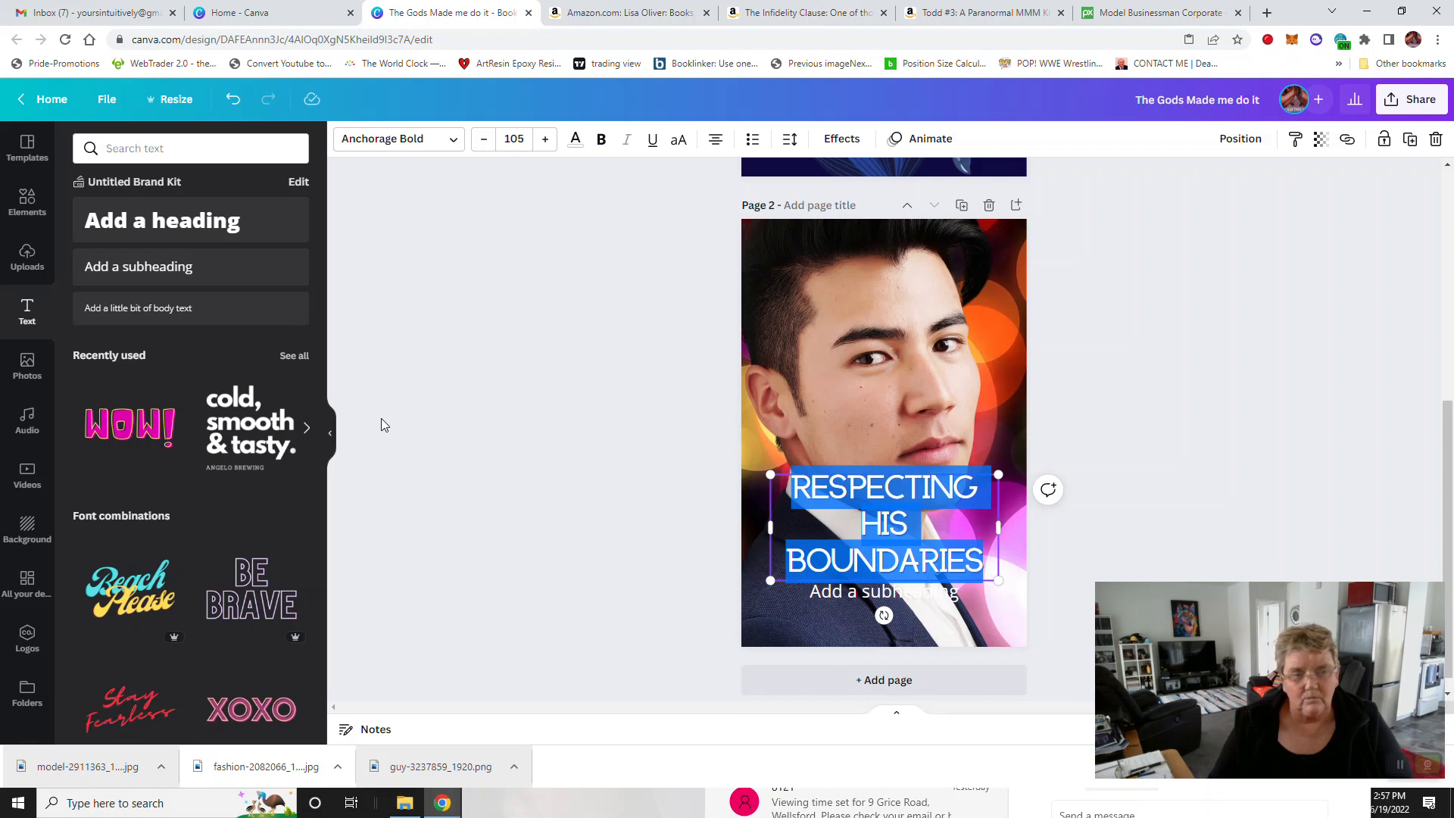
# Step: Try to move the subheading towards the cover's bottom edge, and undo that move and the removal of the lights background
pyautogui.click(876, 258)
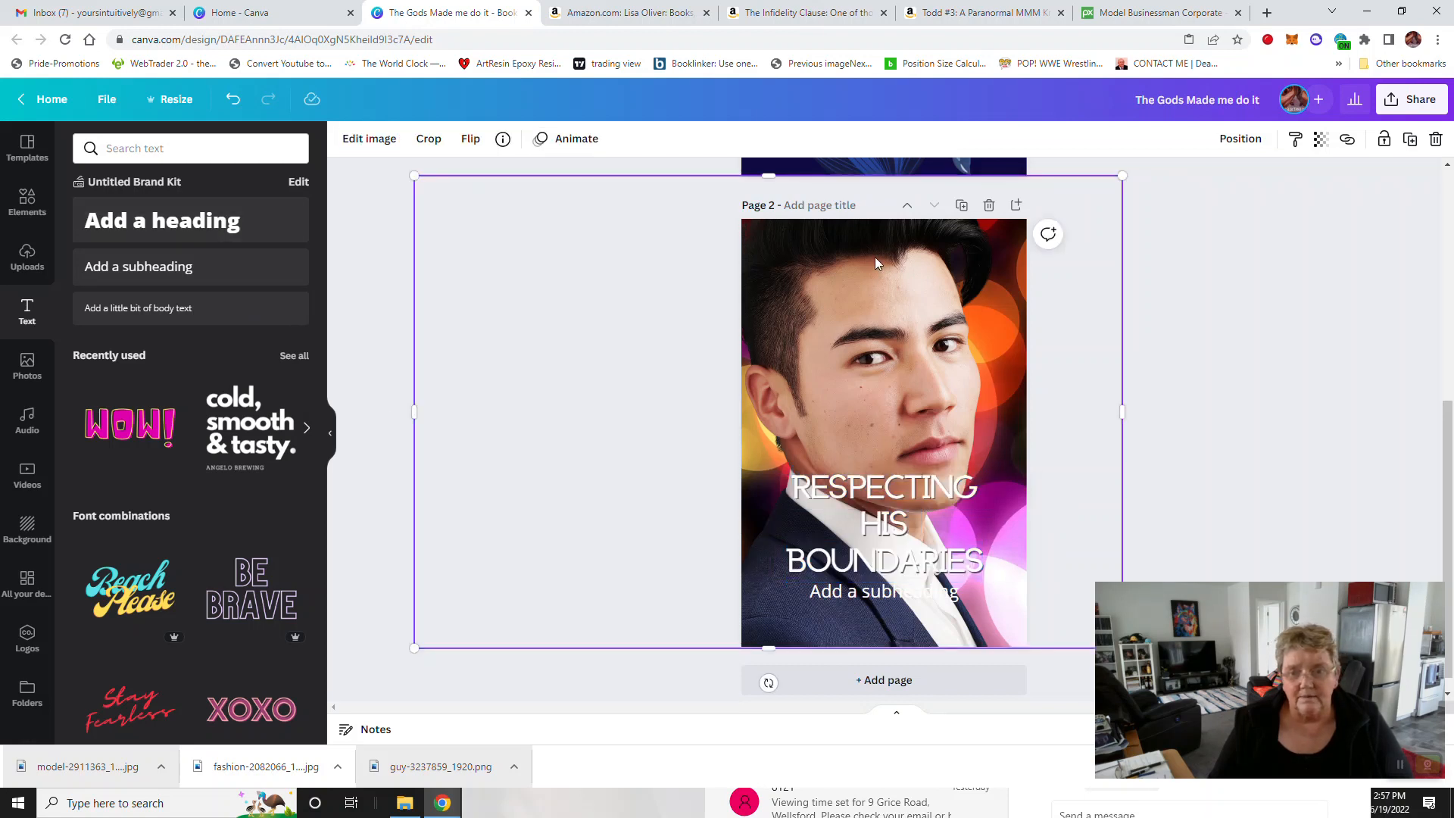
pyautogui.click(929, 603)
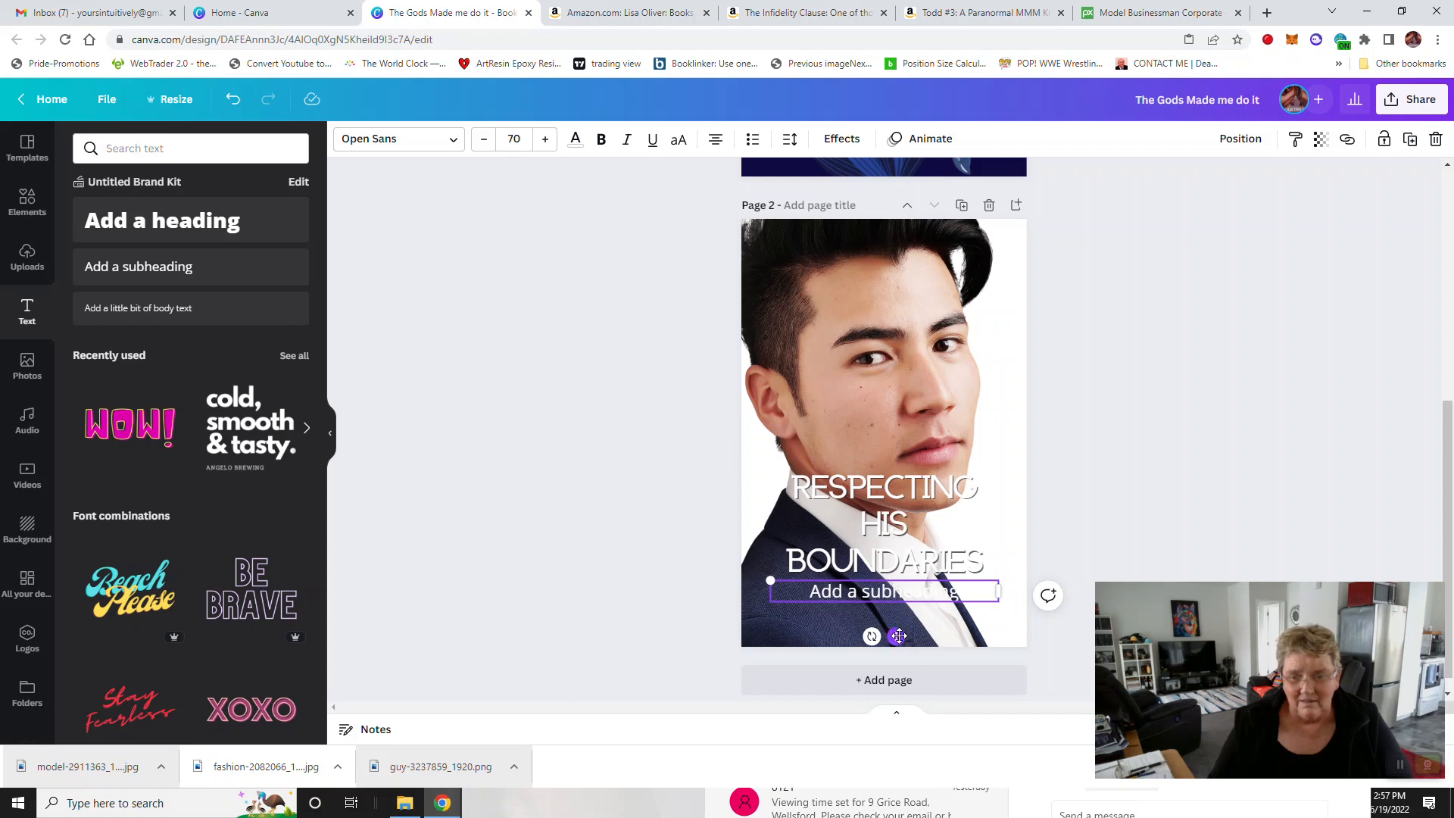
pyautogui.moveTo(899, 636); pyautogui.dragTo(905, 671)
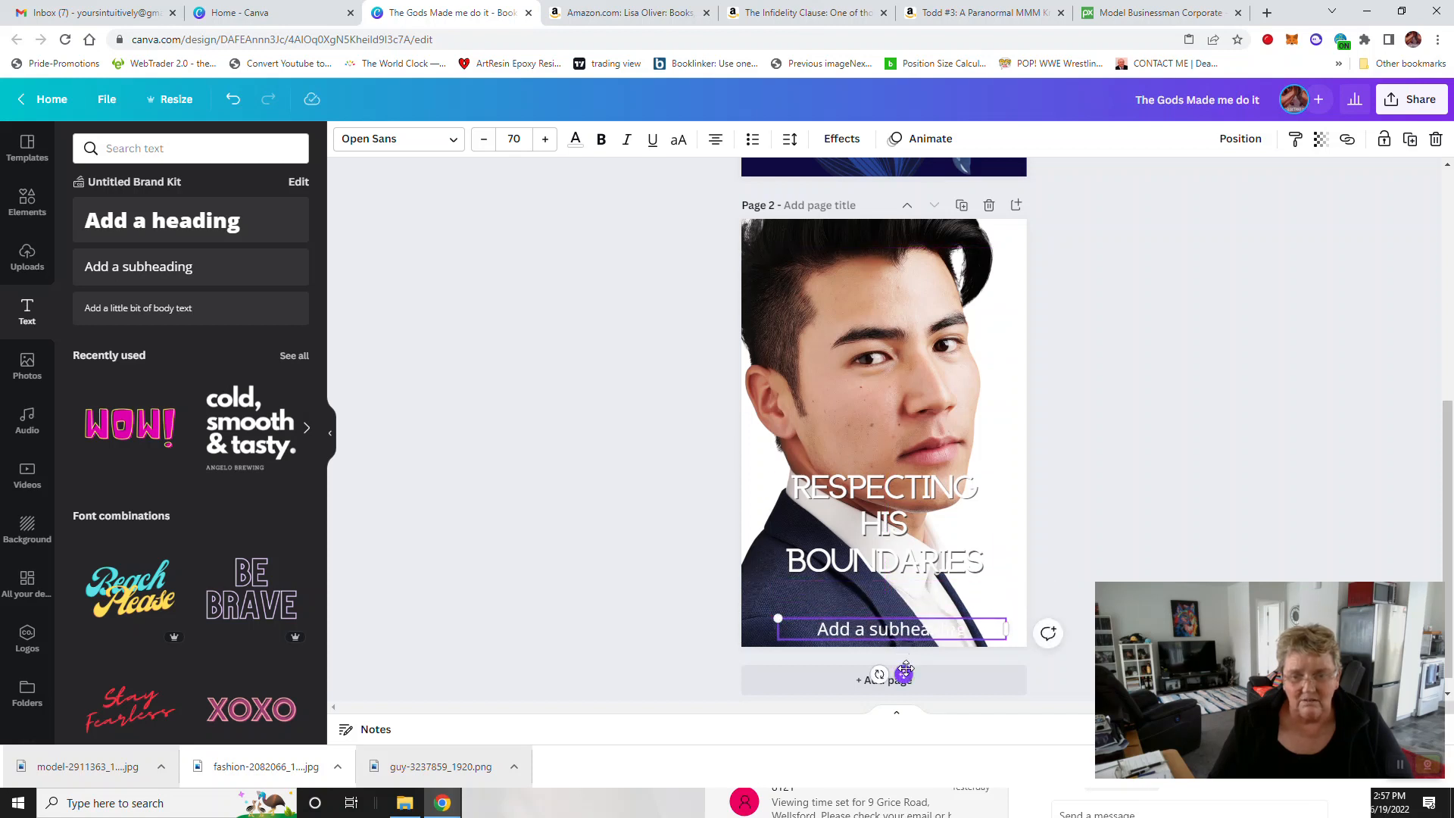
pyautogui.click(762, 471)
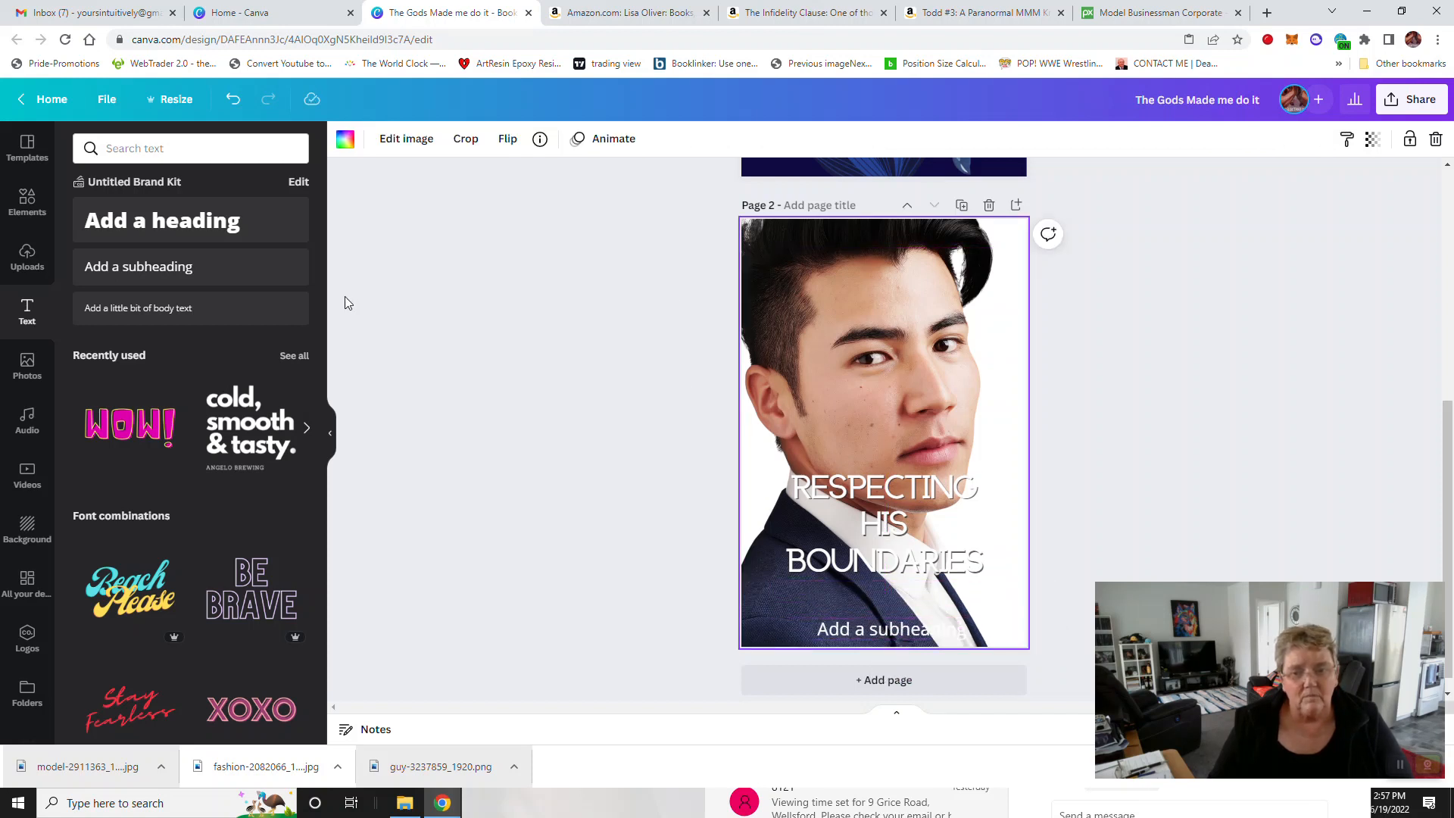
pyautogui.click(233, 101)
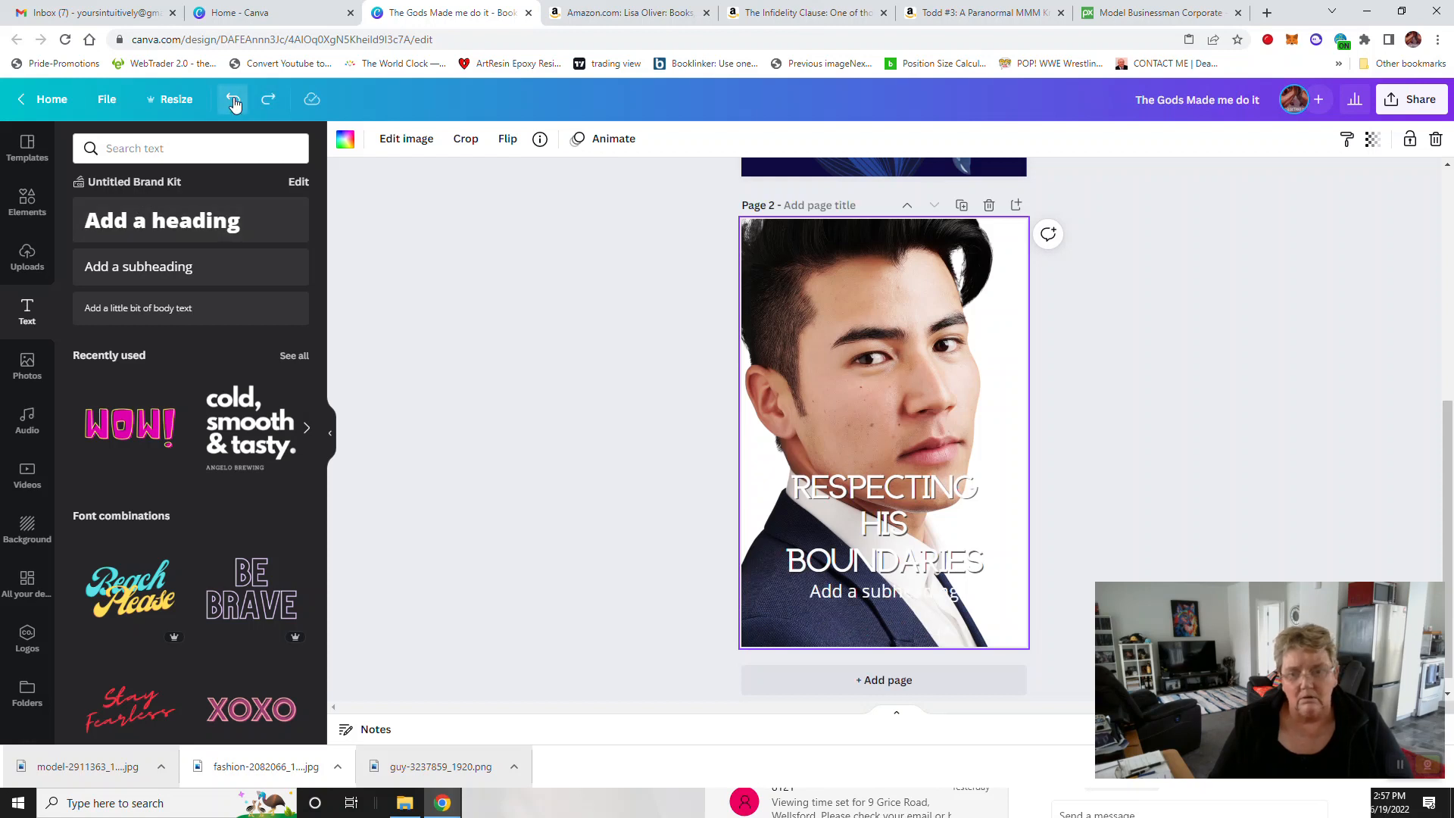
pyautogui.click(233, 102)
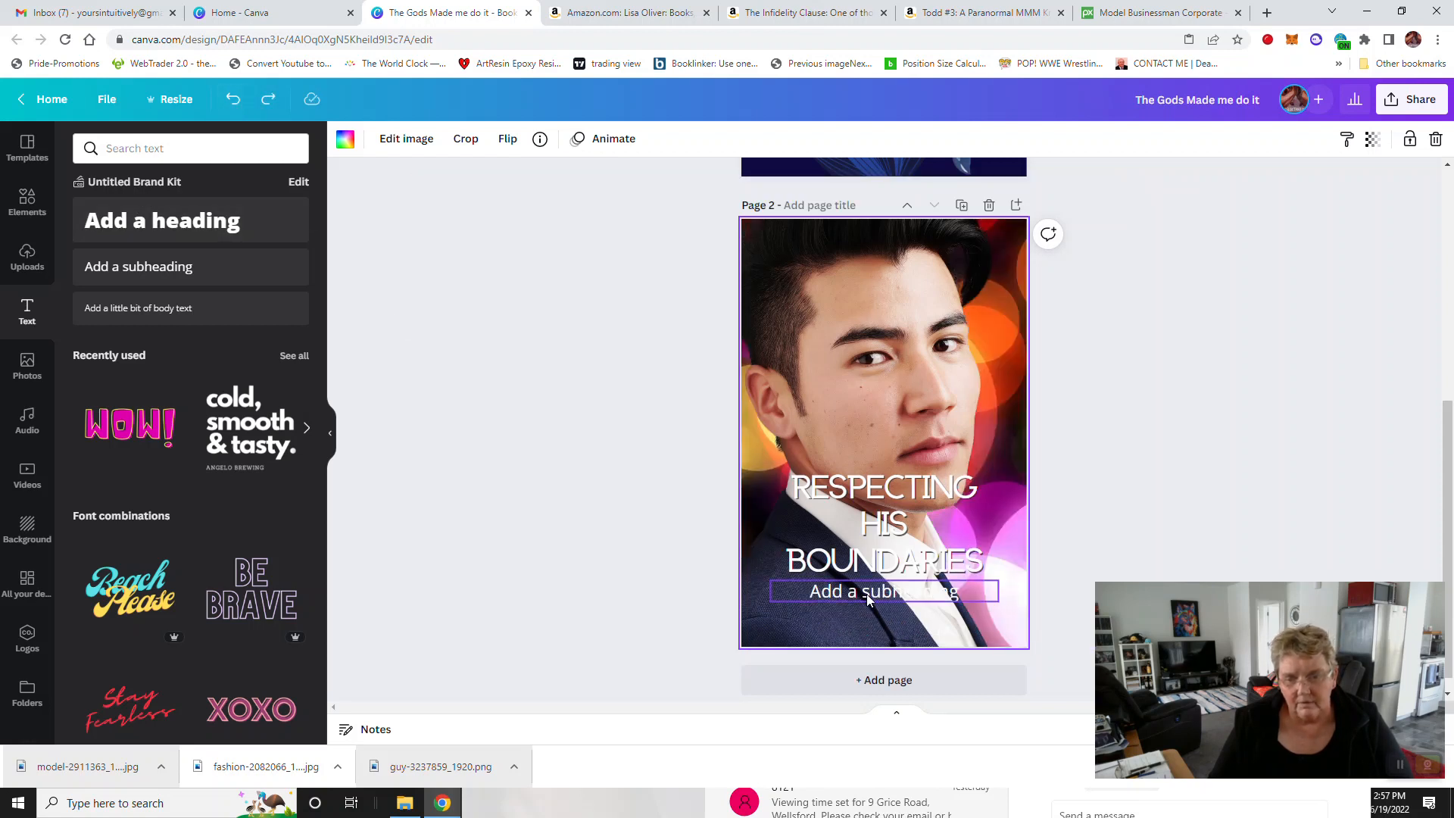
# Step: Move the subheading to the bottom edge of the cover and replace its text with the author's name
pyautogui.moveTo(868, 600); pyautogui.dragTo(873, 630)
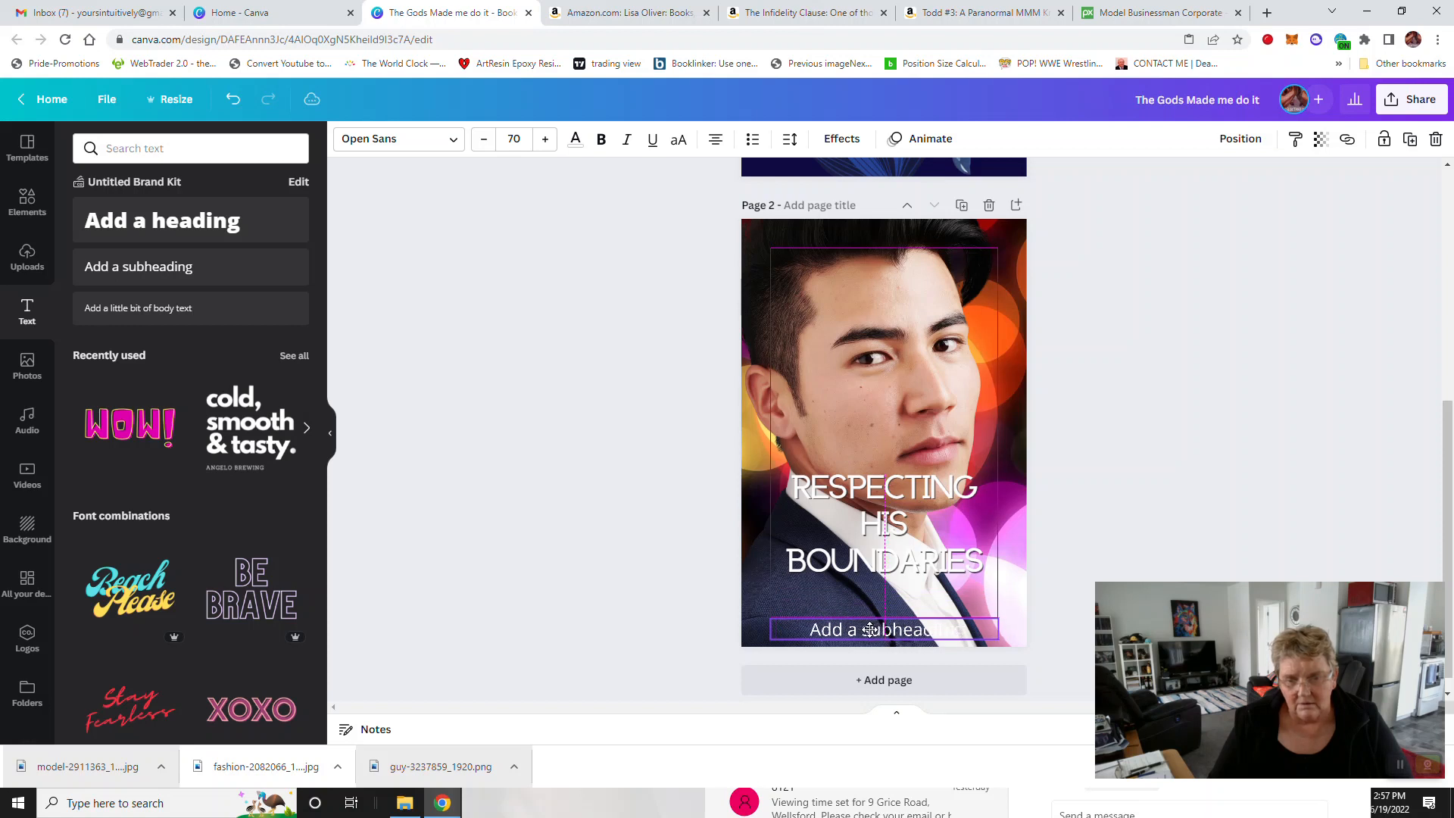
pyautogui.doubleClick(969, 634)
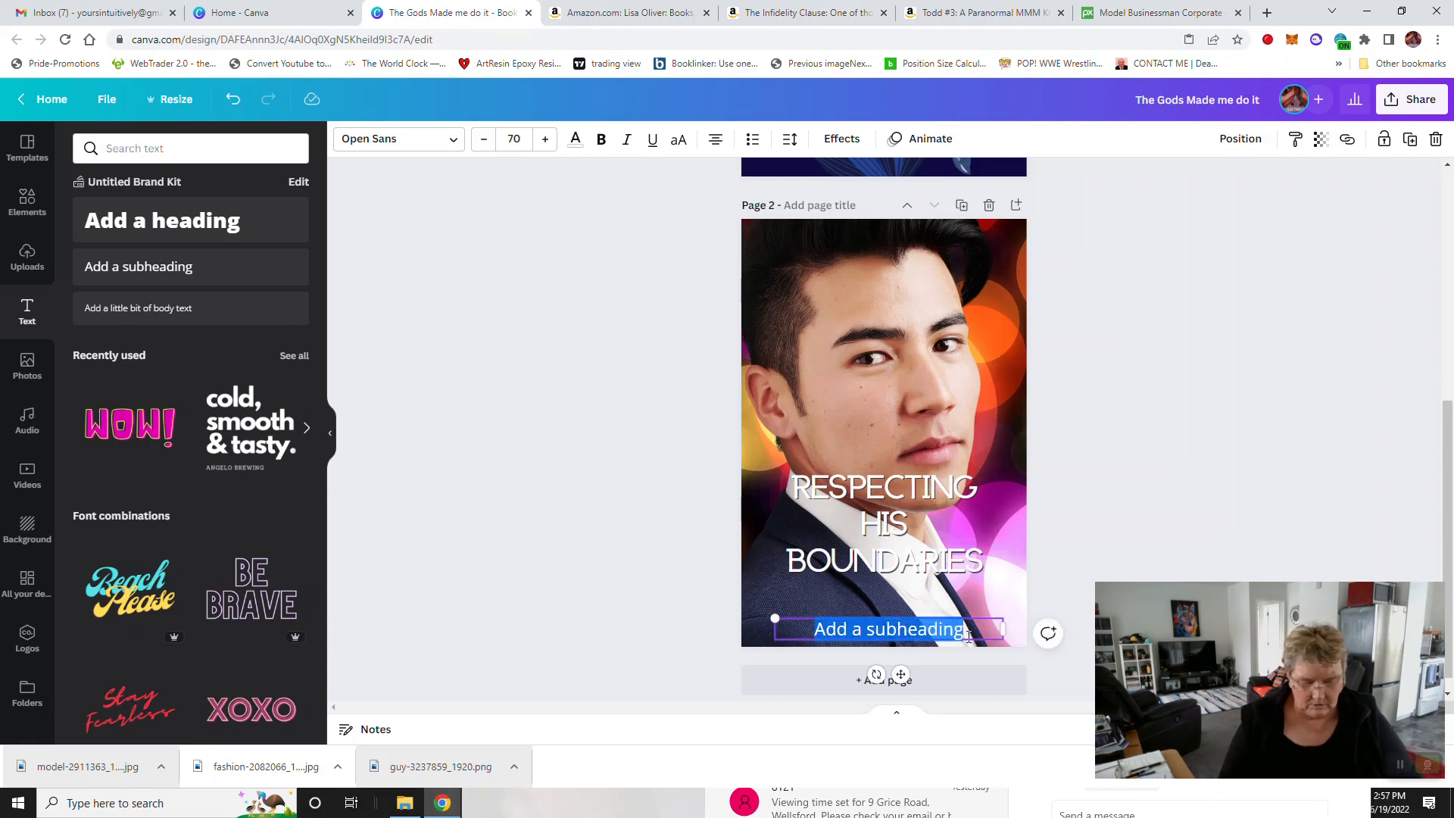
pyautogui.write('Lisa Oliver')
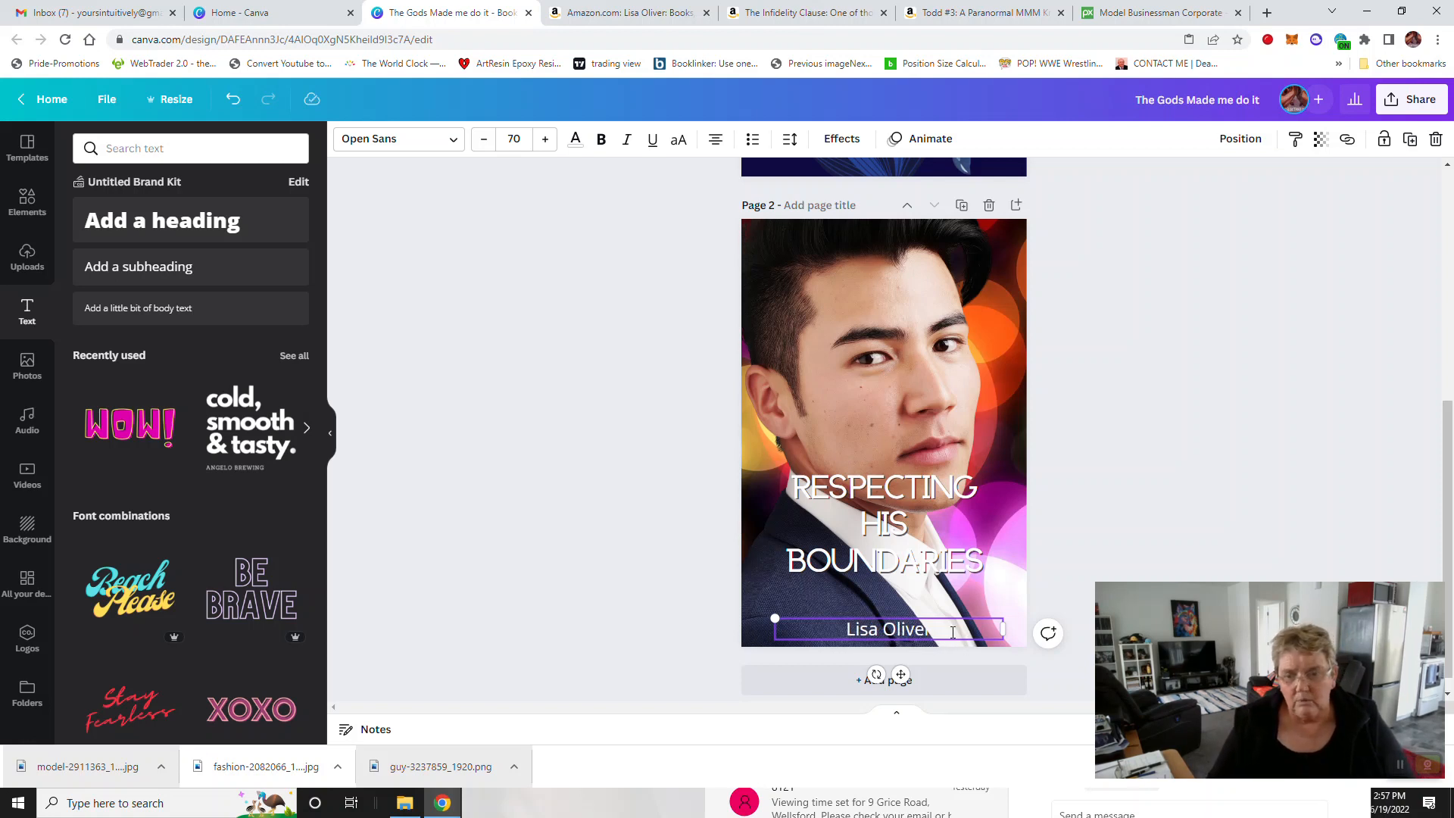
# Step: Give the author's name a Shadow effect in the near-black colour from the logo colours
pyautogui.moveTo(917, 628); pyautogui.dragTo(831, 633)
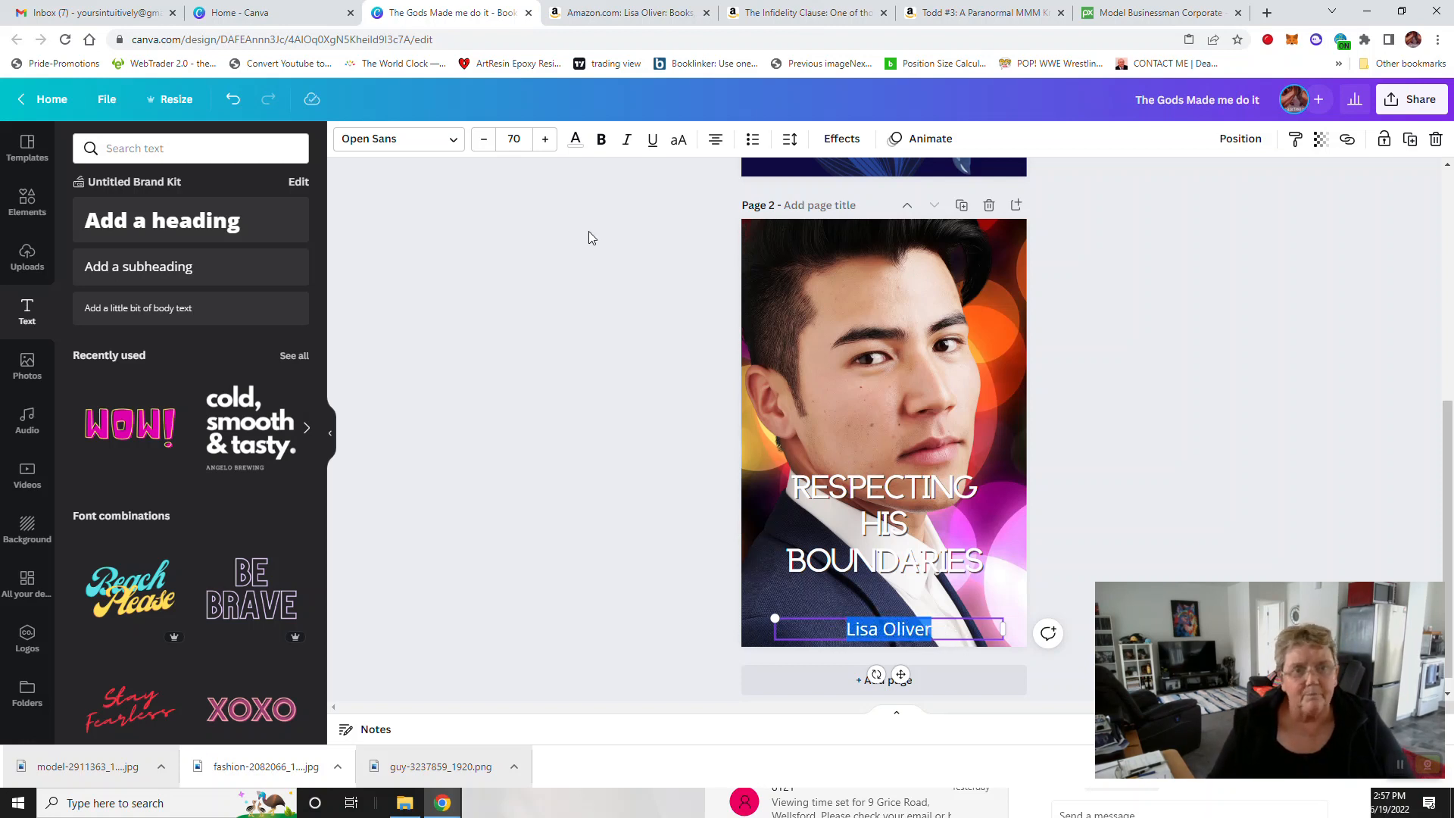
pyautogui.click(841, 138)
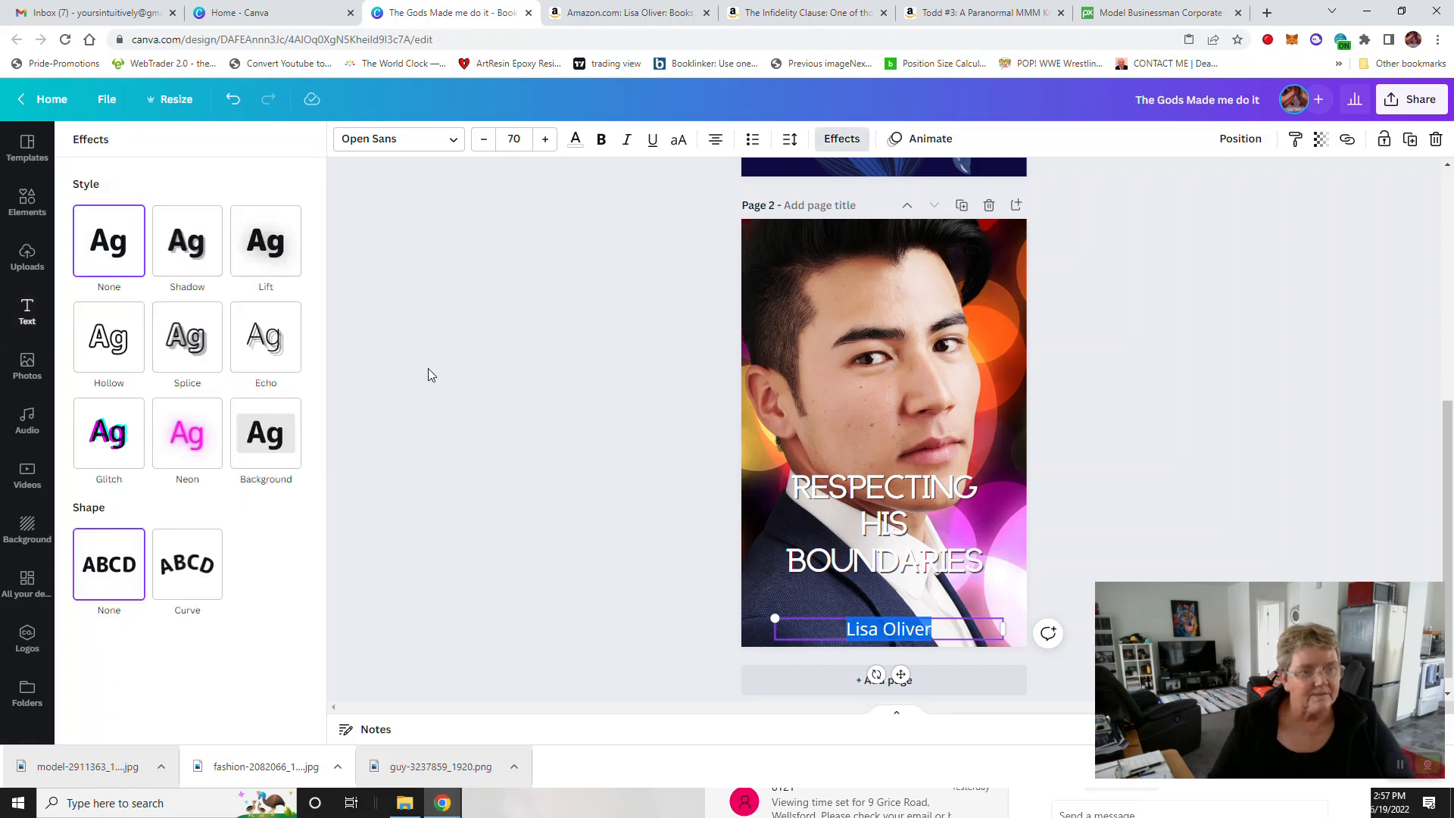
pyautogui.click(185, 246)
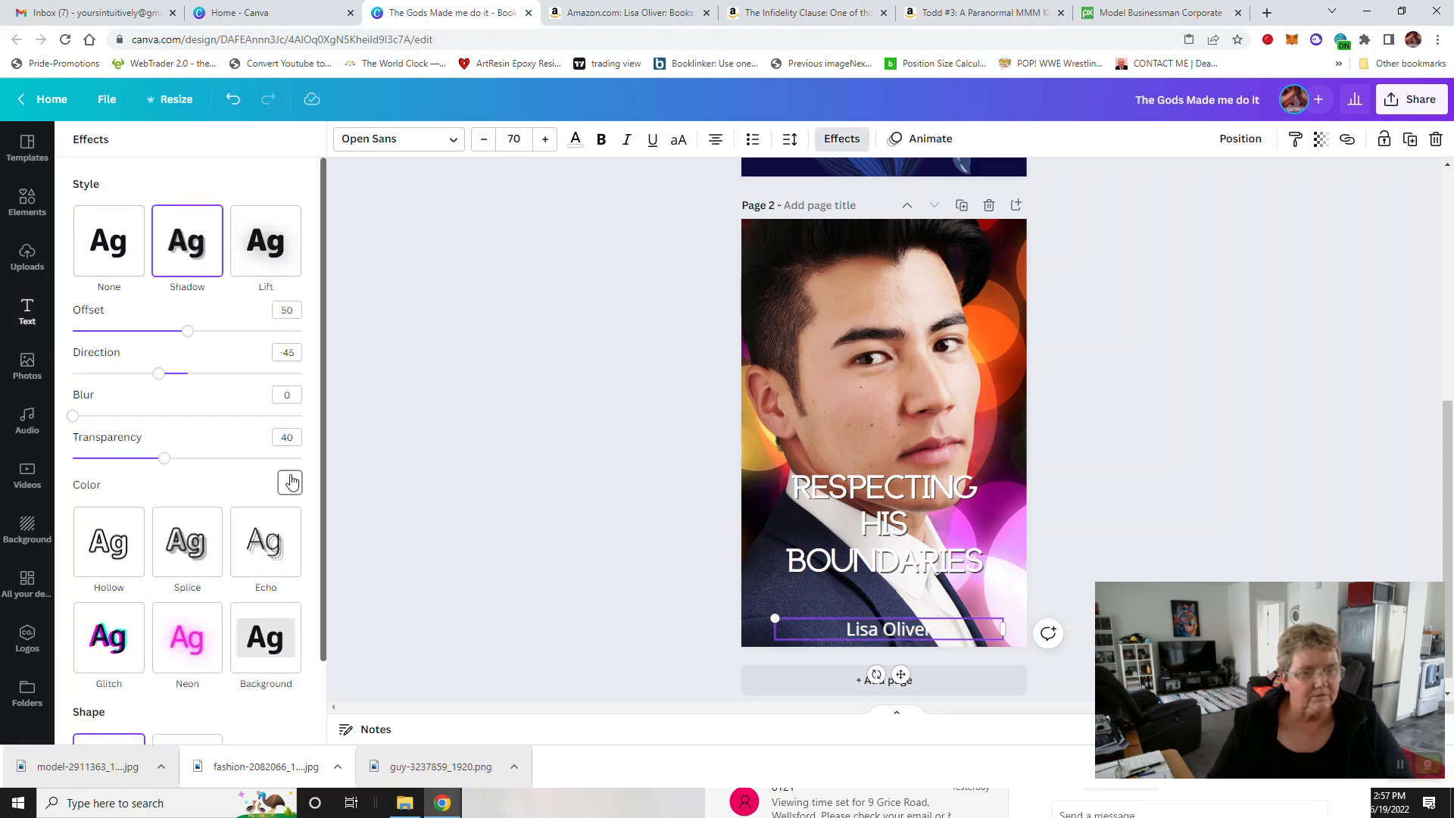
pyautogui.click(290, 482)
pyautogui.click(163, 363)
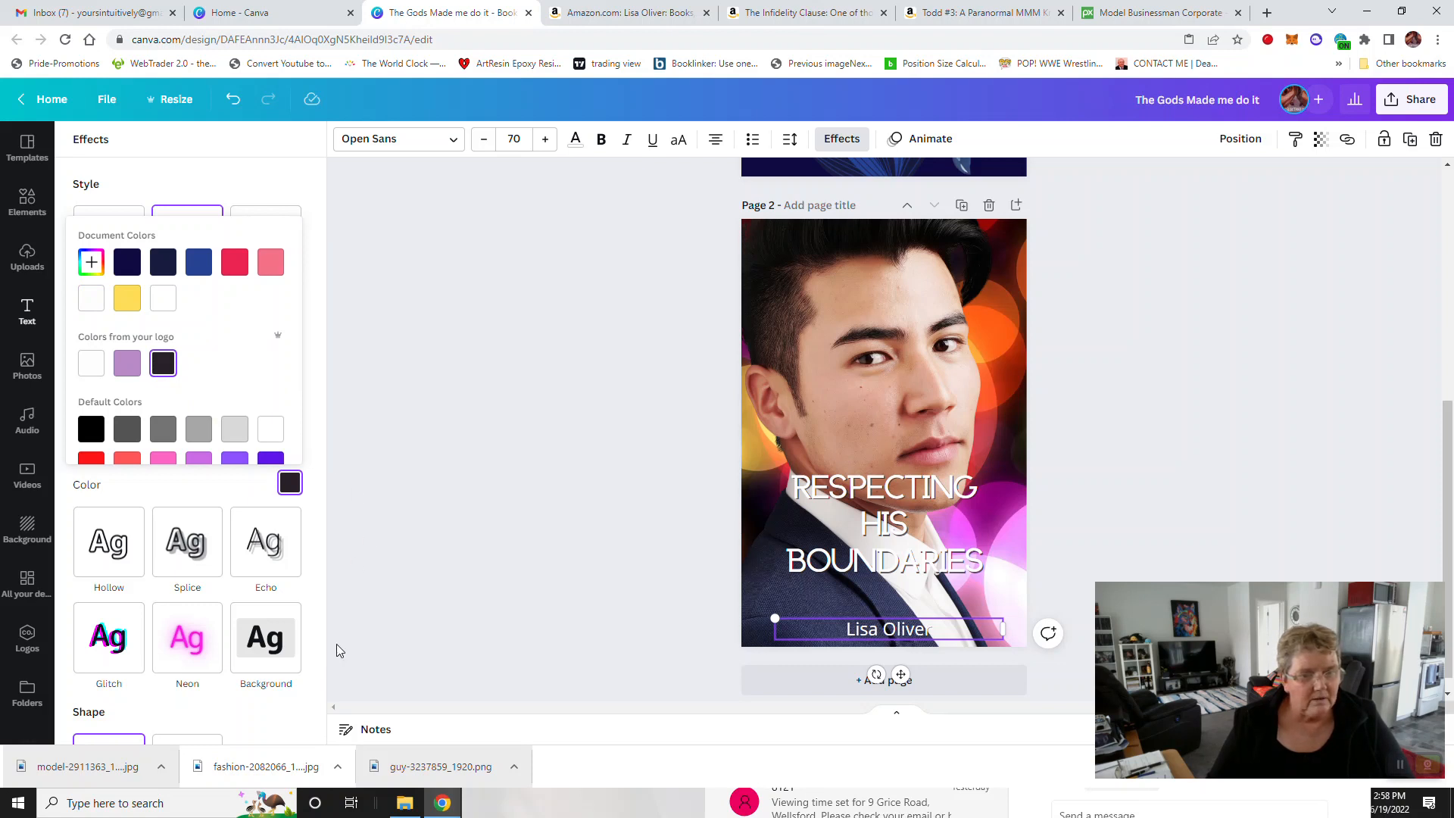
pyautogui.click(281, 729)
pyautogui.click(521, 573)
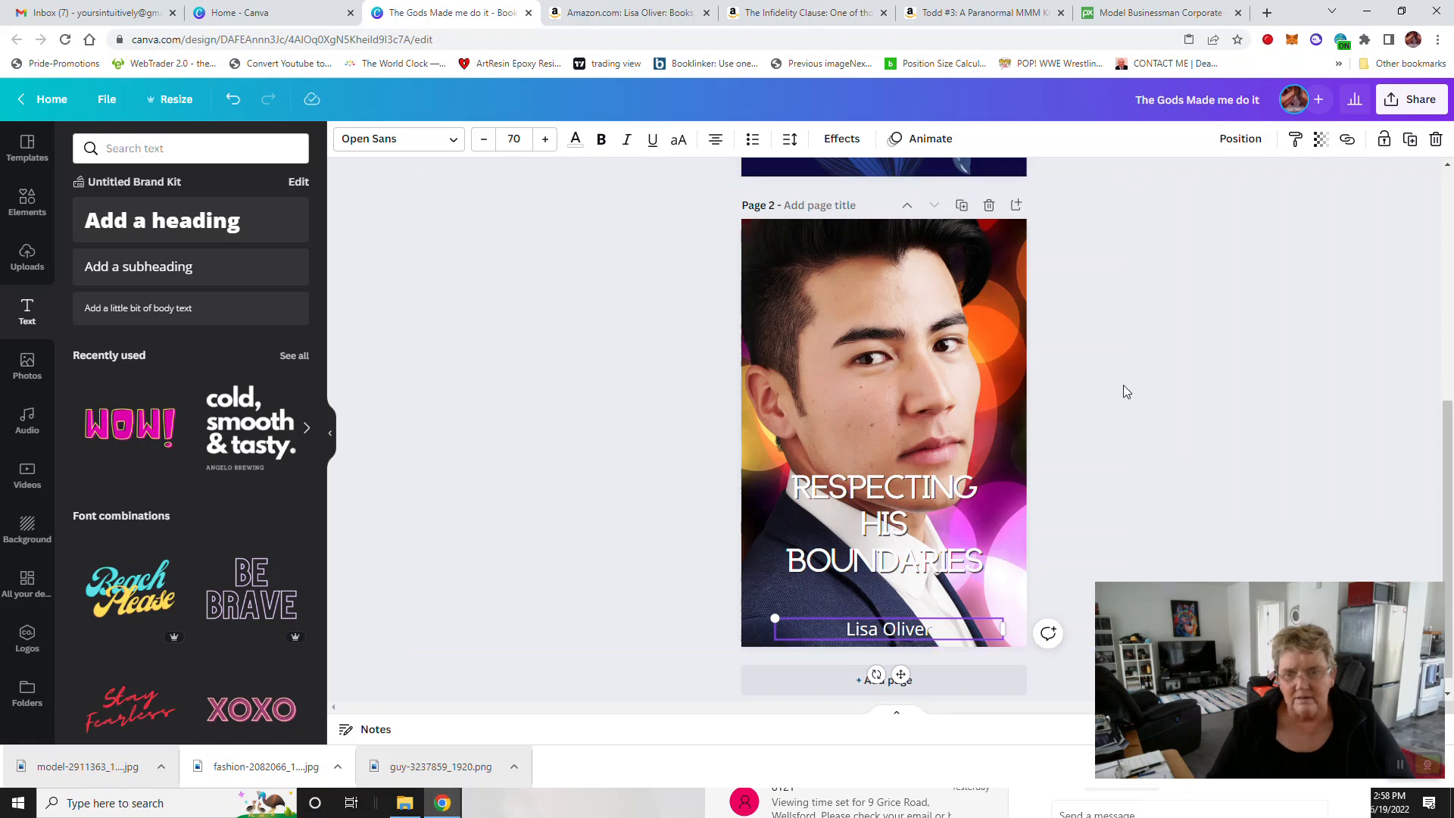
pyautogui.click(1224, 371)
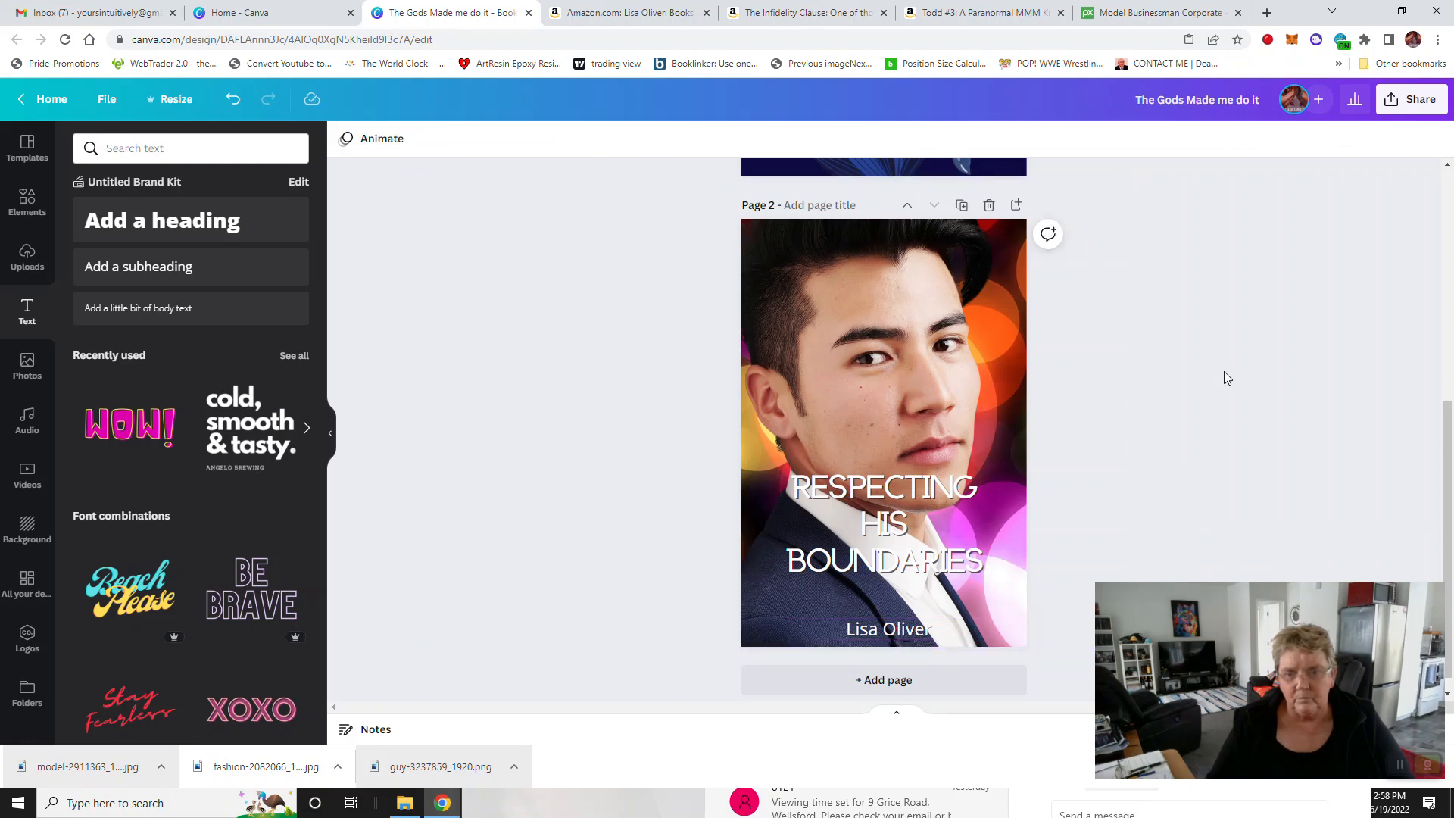
# Step: Add a subheading at the top of the cover, over the man's hair, reading "Alpha and Omega Series"
pyautogui.click(140, 272)
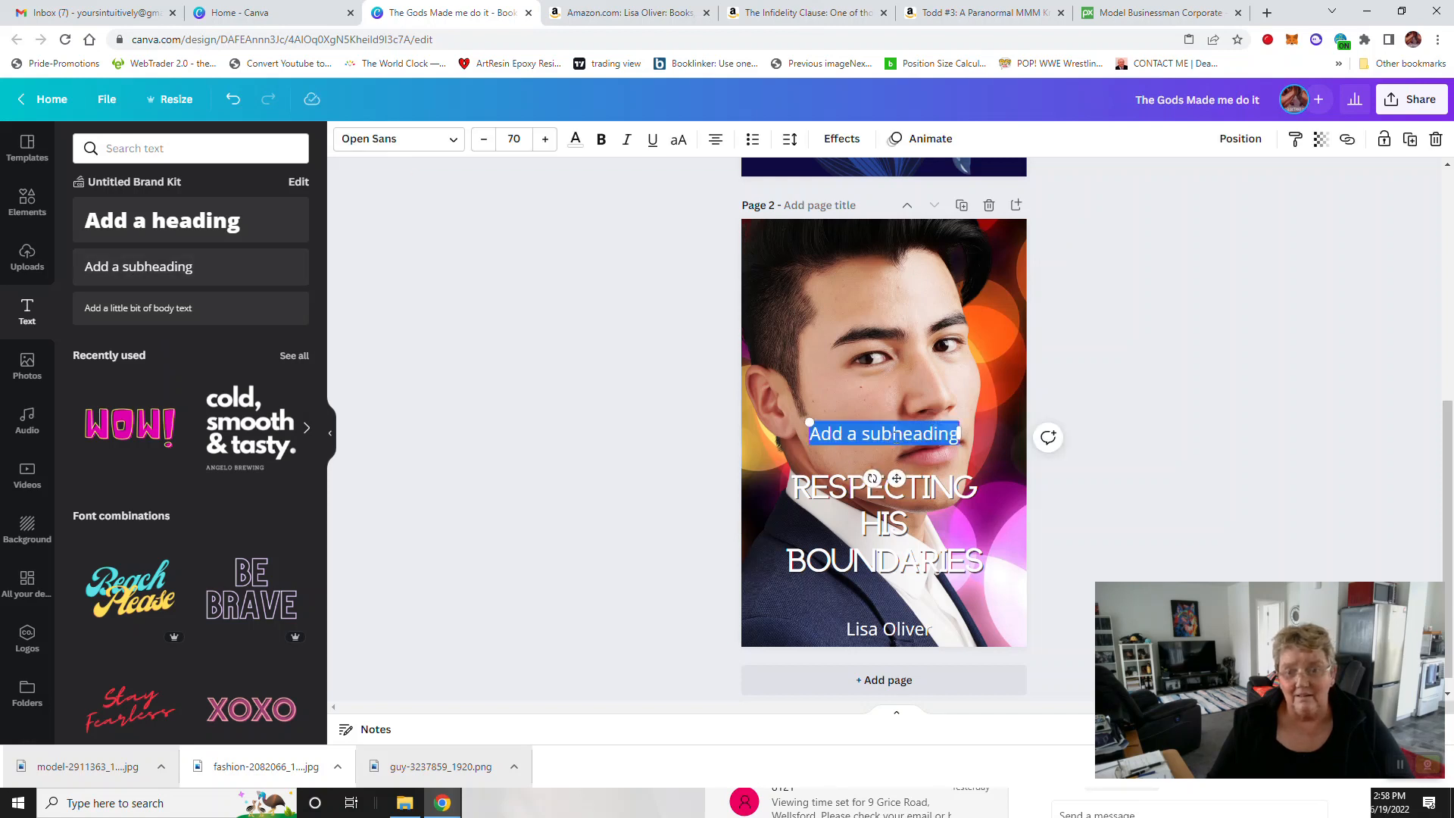
pyautogui.moveTo(895, 439); pyautogui.dragTo(899, 266)
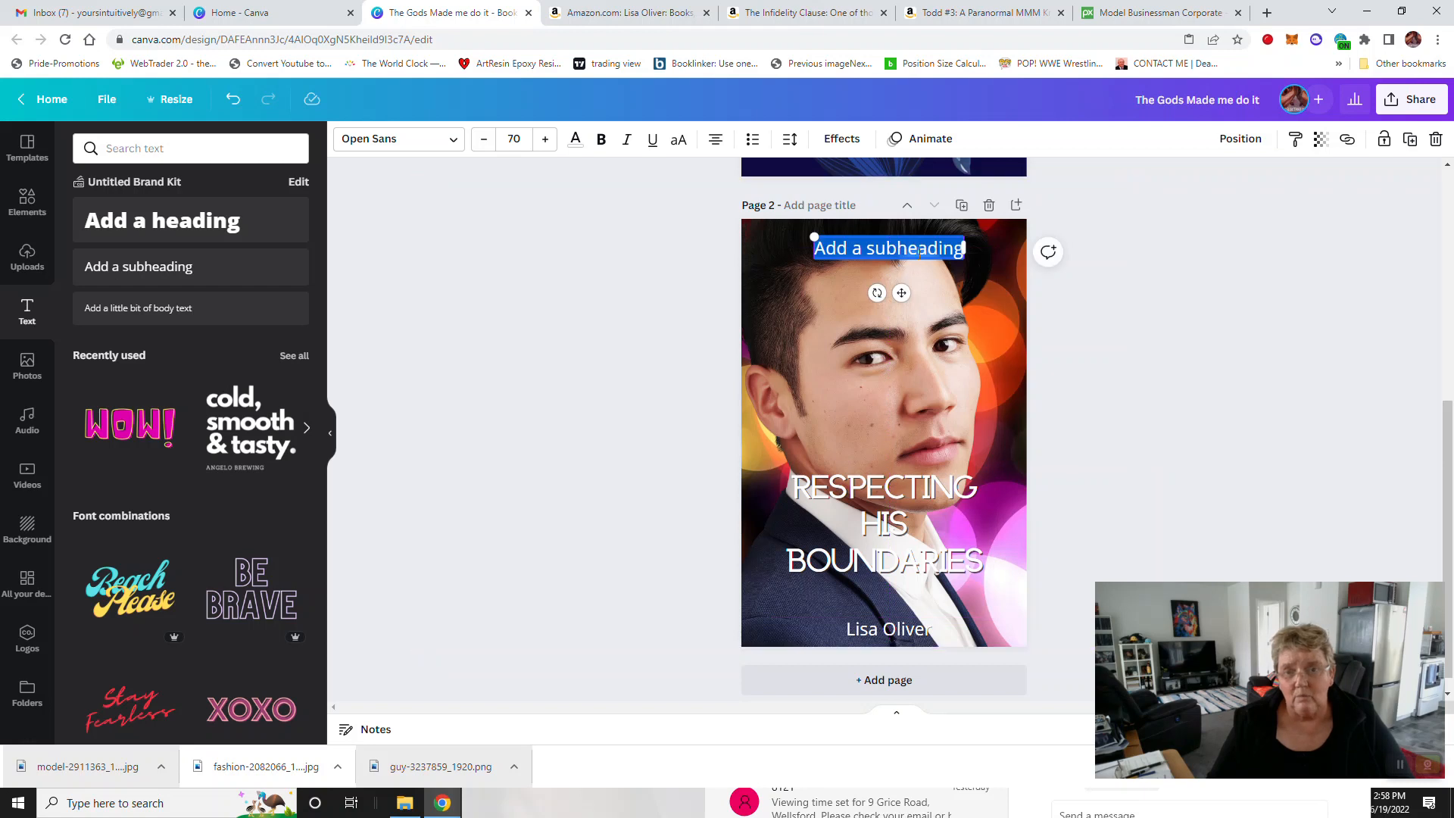
pyautogui.write('A')
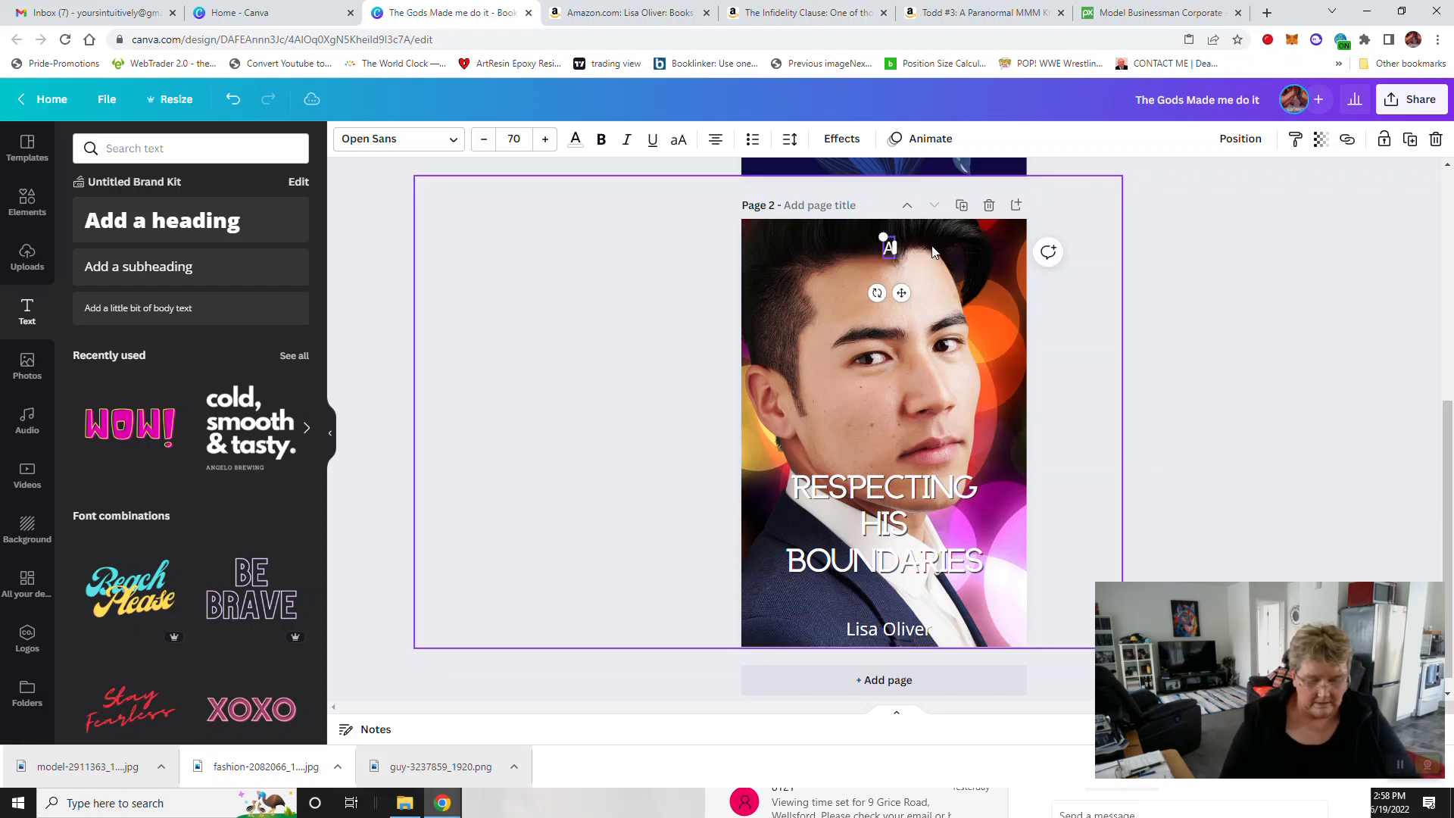
pyautogui.write('lpha and Omeg')
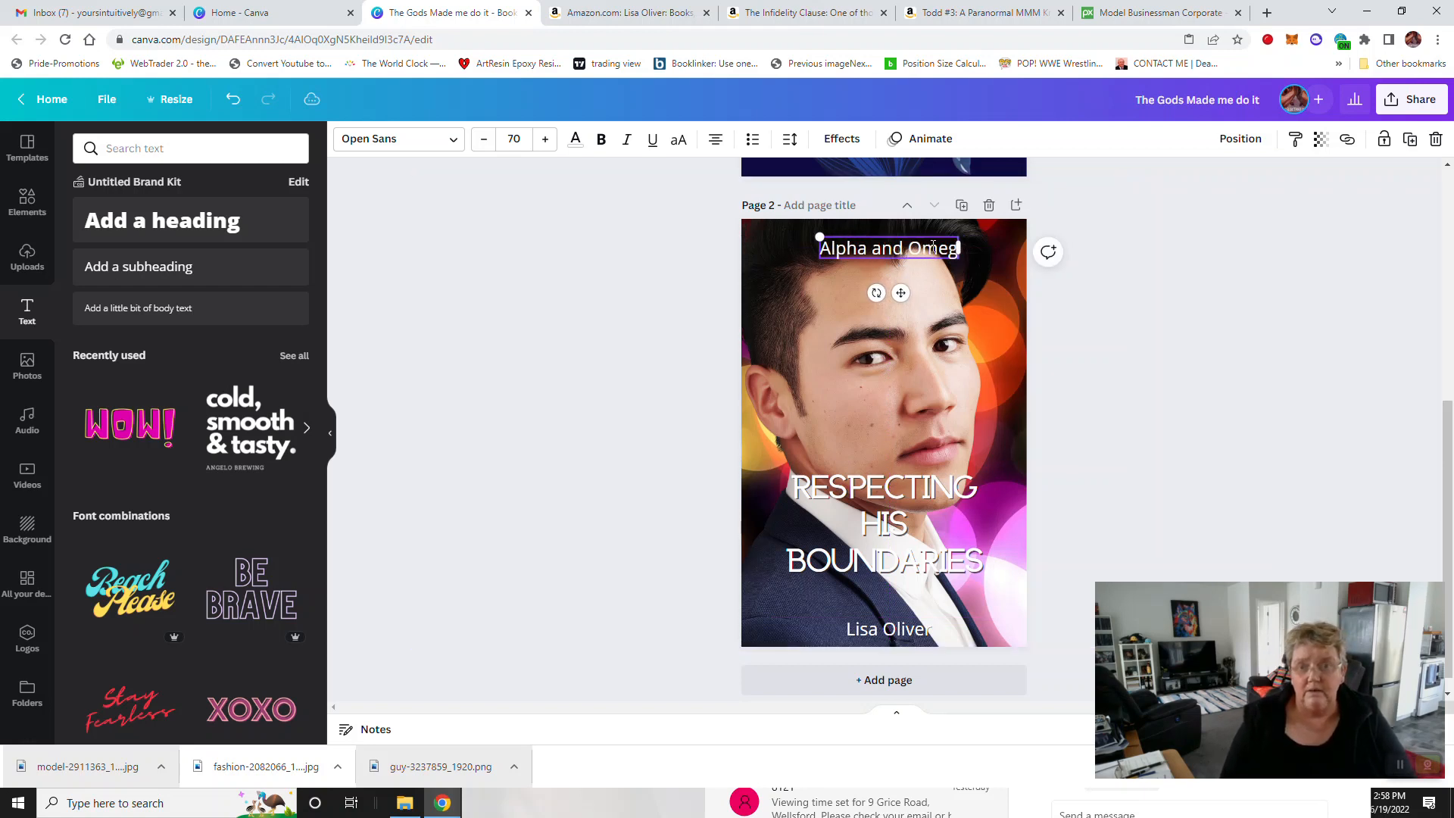
pyautogui.write('a Series')
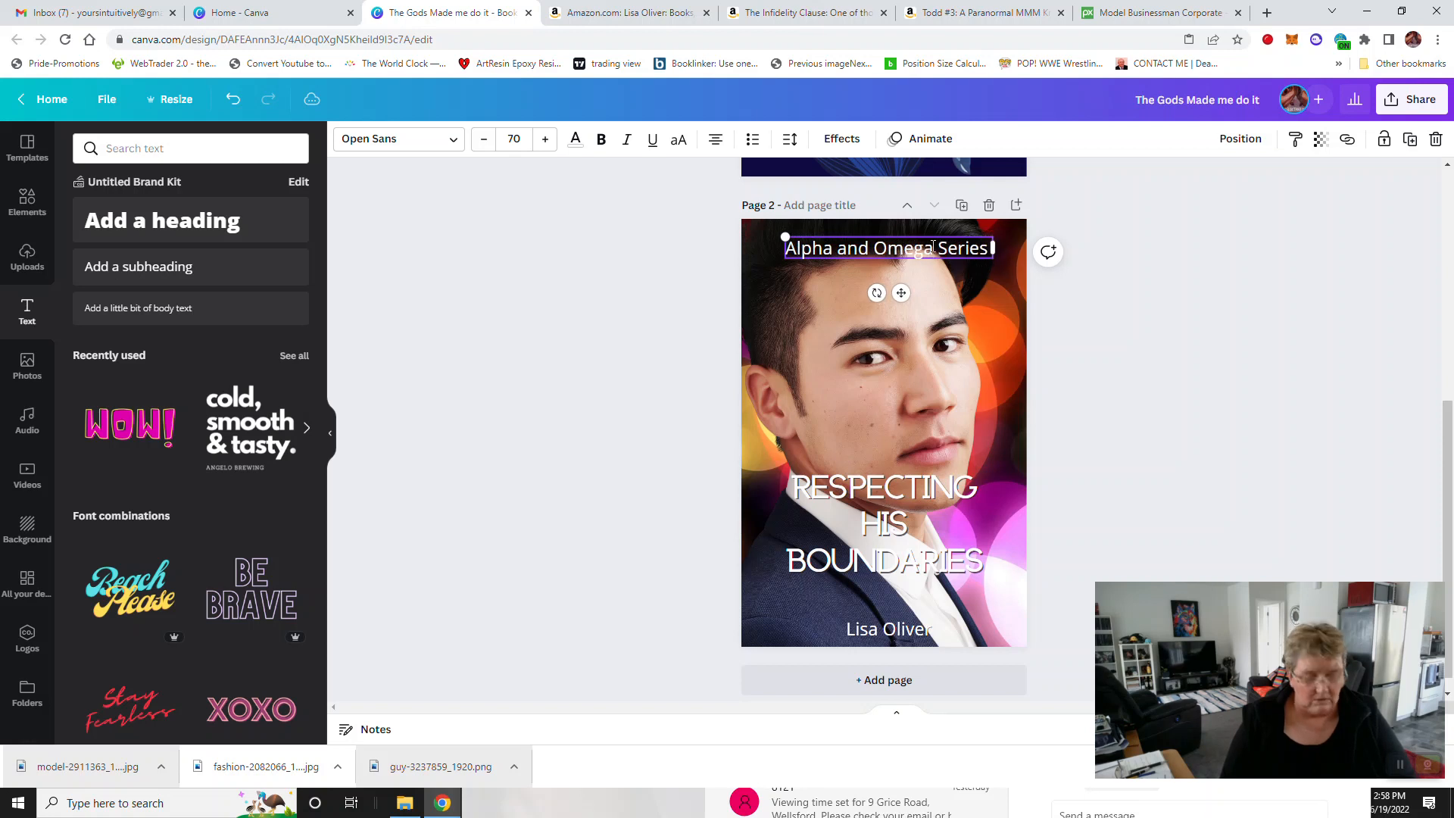
# Step: Append "#13" to the series line at the top of the cover and undo the removal of the lights background
pyautogui.write(' #13')
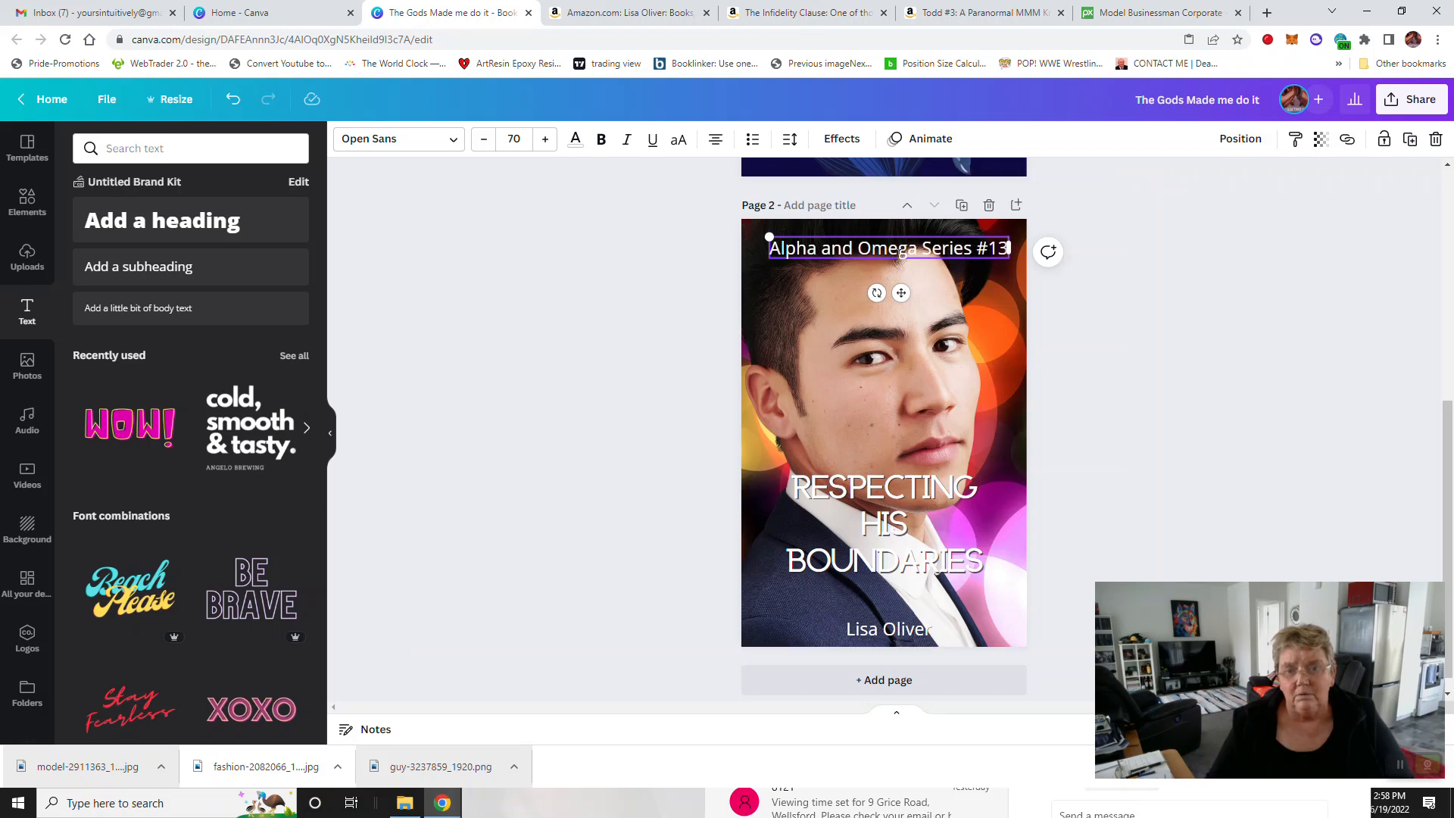
pyautogui.click(767, 300)
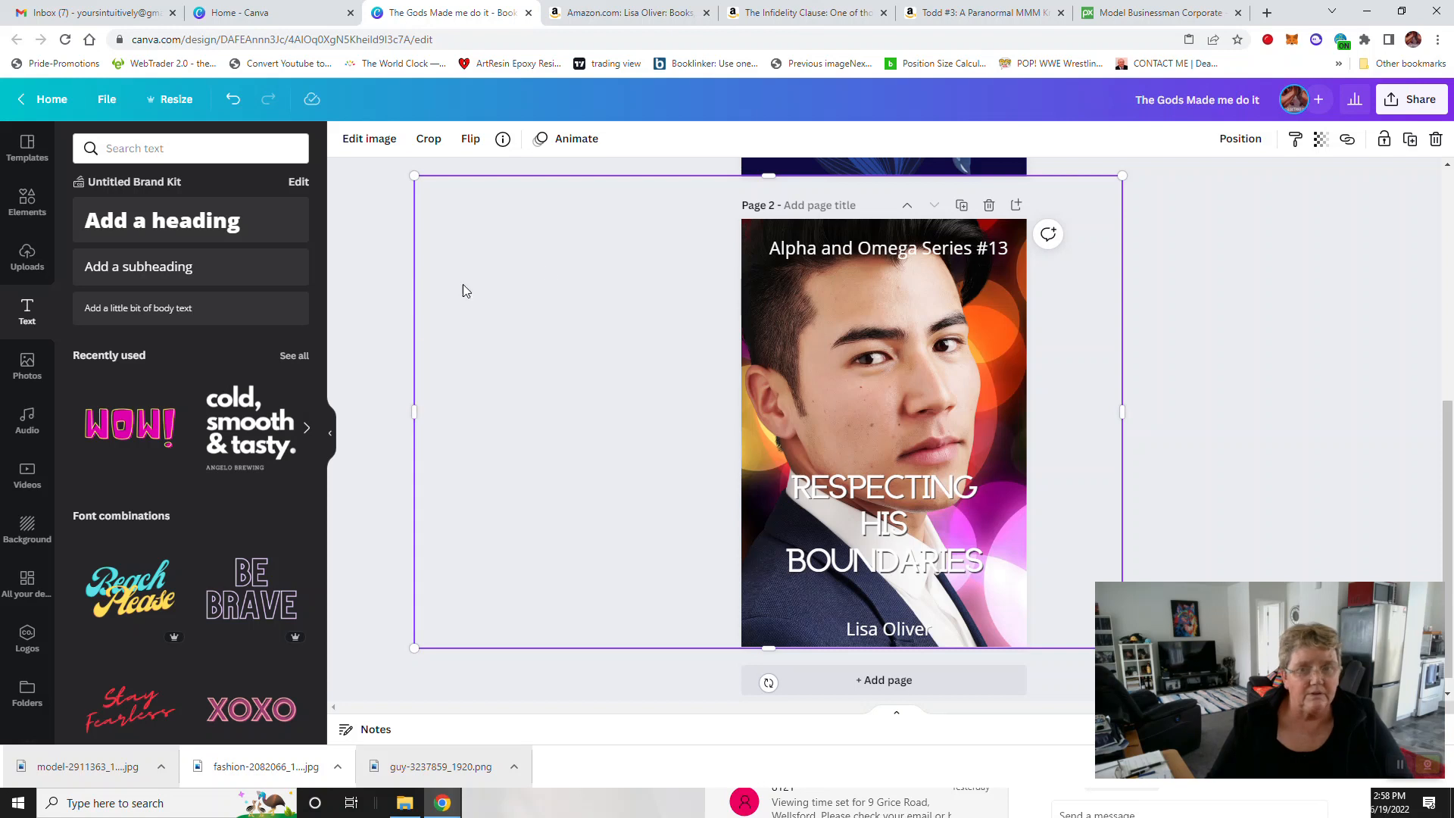
pyautogui.click(849, 249)
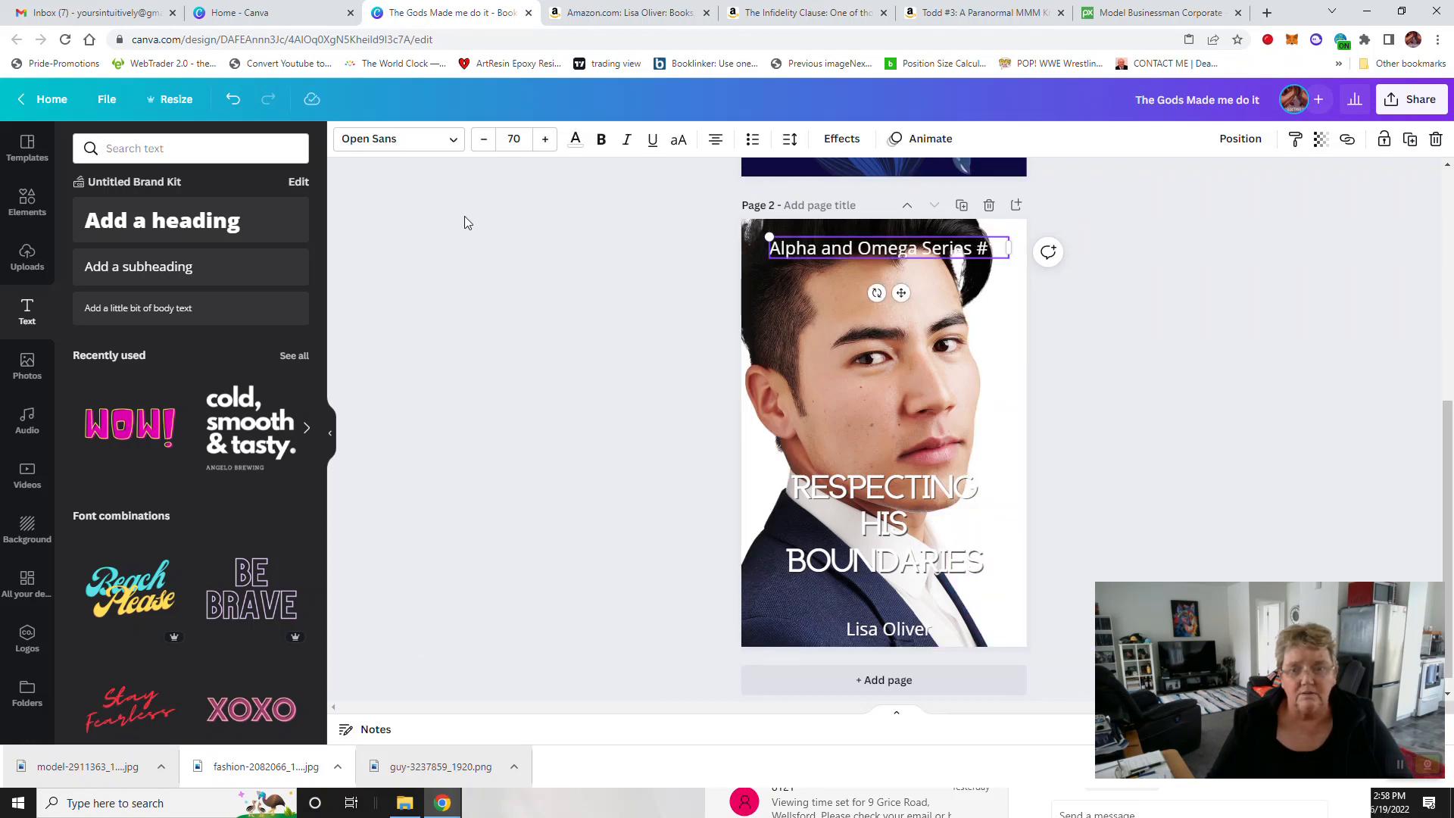
pyautogui.click(234, 106)
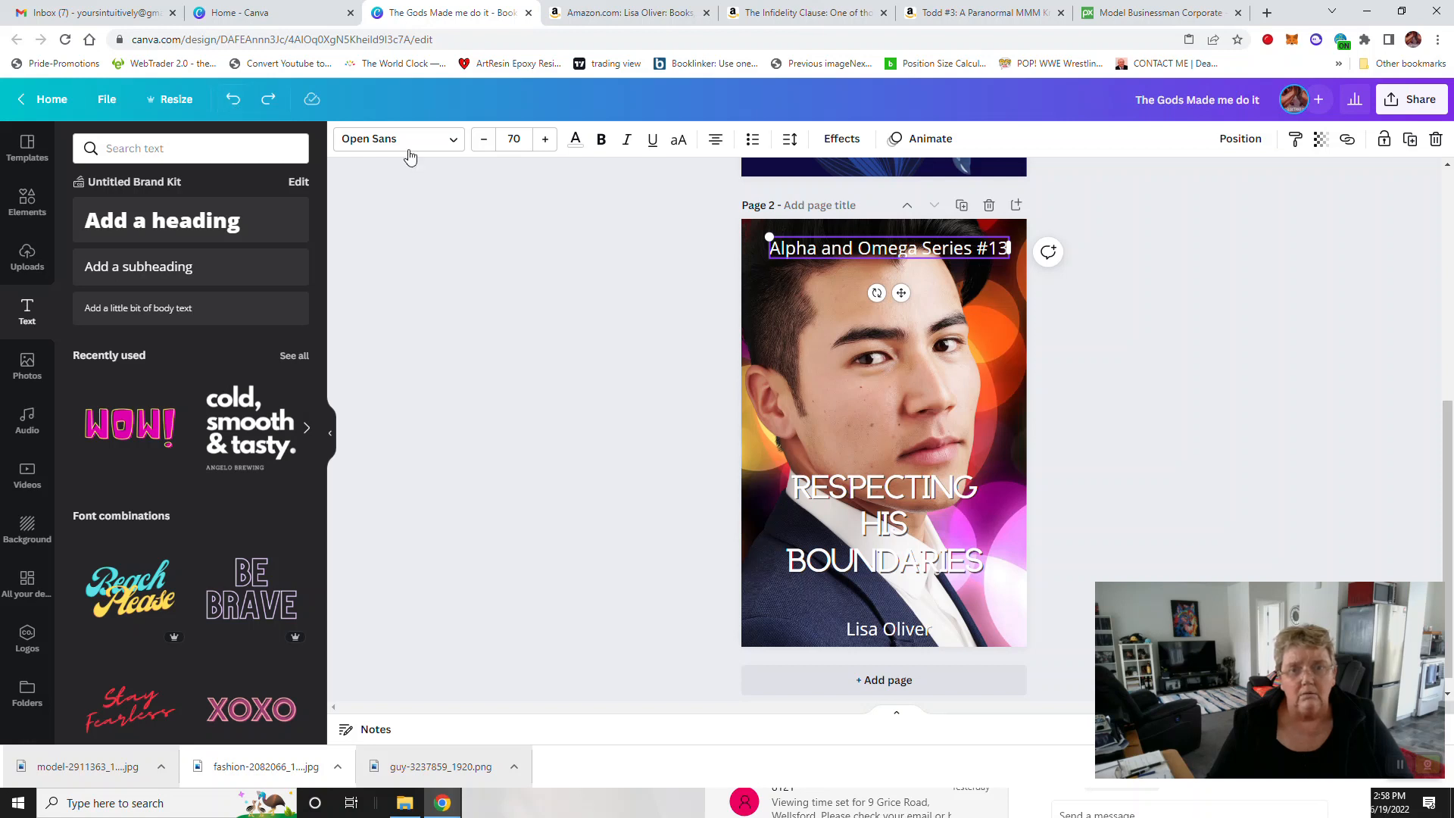
# Step: Give the series line a Shadow effect in the near-black colour from the logo colours
pyautogui.click(841, 138)
pyautogui.click(188, 242)
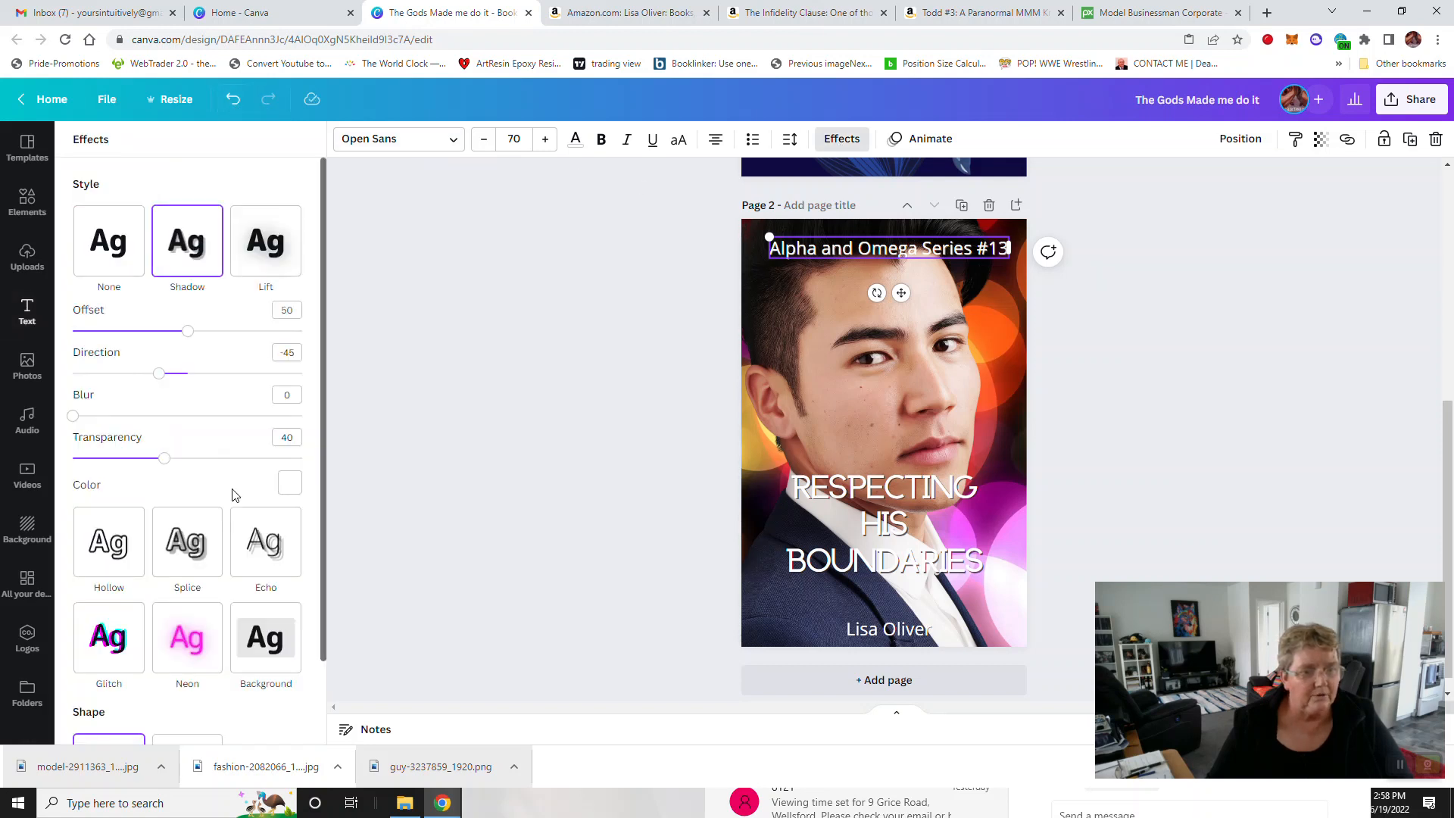
pyautogui.click(289, 482)
pyautogui.click(164, 363)
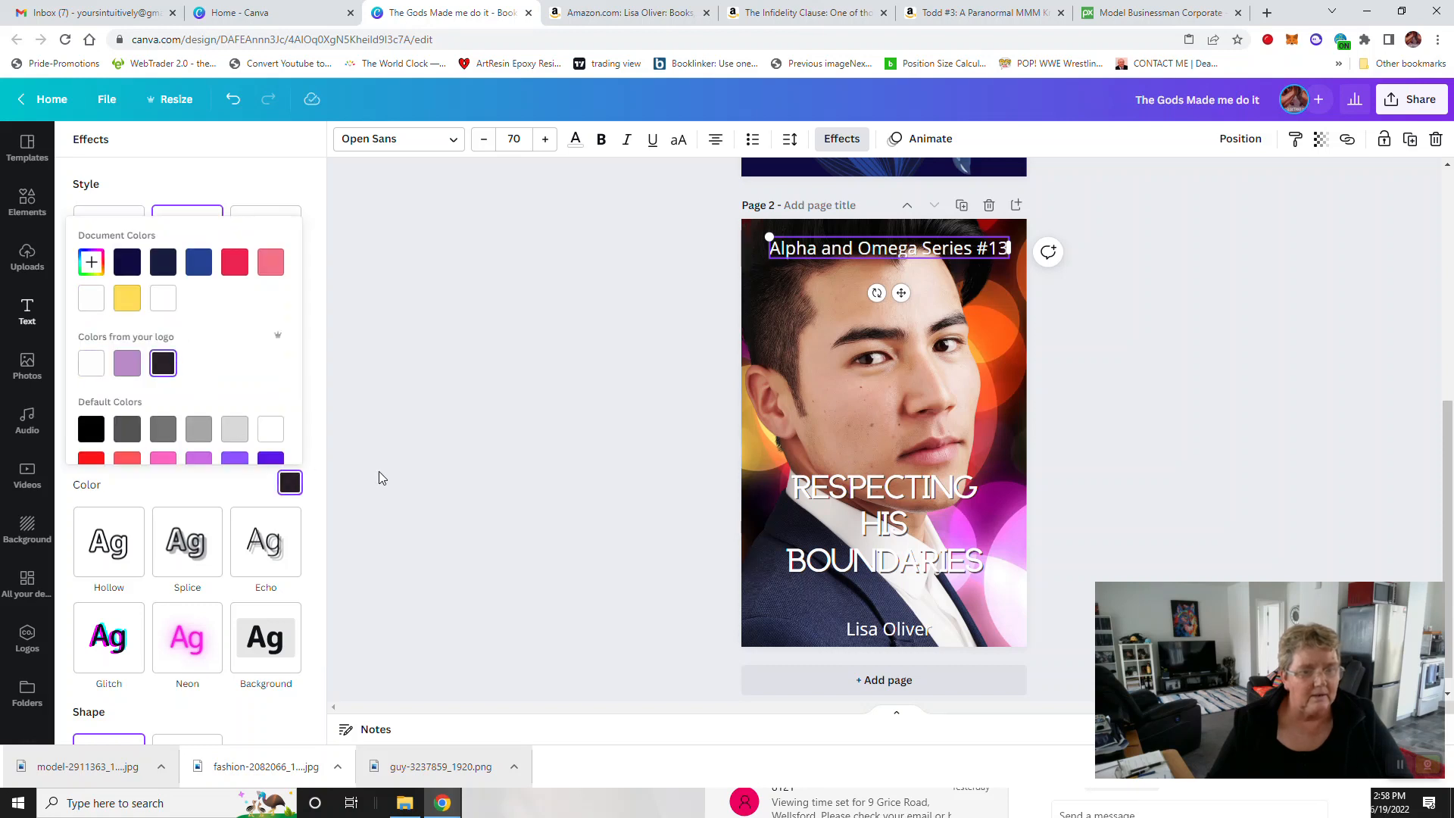
pyautogui.click(384, 470)
pyautogui.click(427, 526)
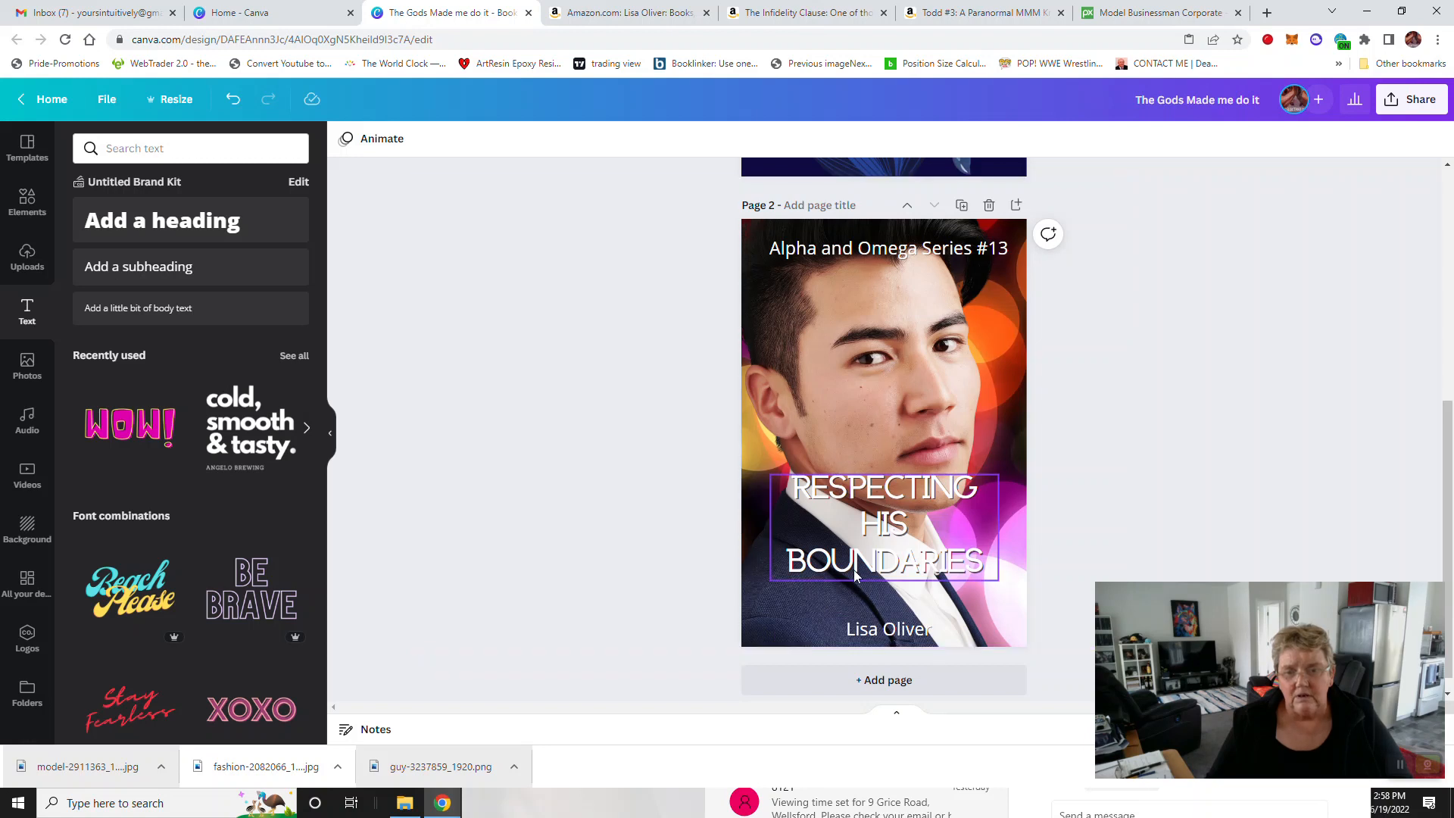
# Step: Move the title "Respecting His Boundaries" slightly lower, centred just above the author's name
pyautogui.moveTo(858, 562); pyautogui.dragTo(836, 551)
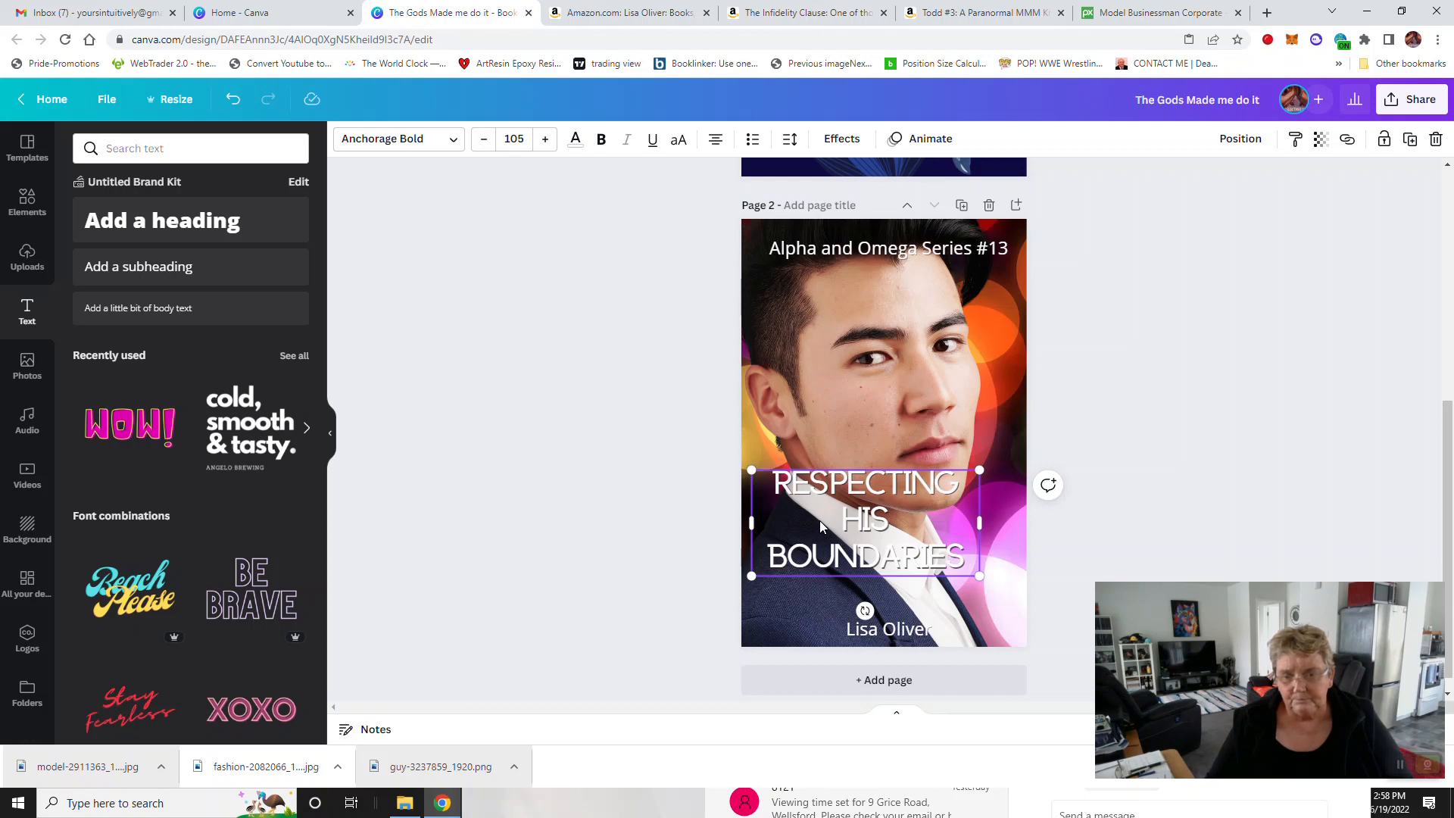
pyautogui.moveTo(874, 528); pyautogui.dragTo(892, 548)
pyautogui.click(508, 484)
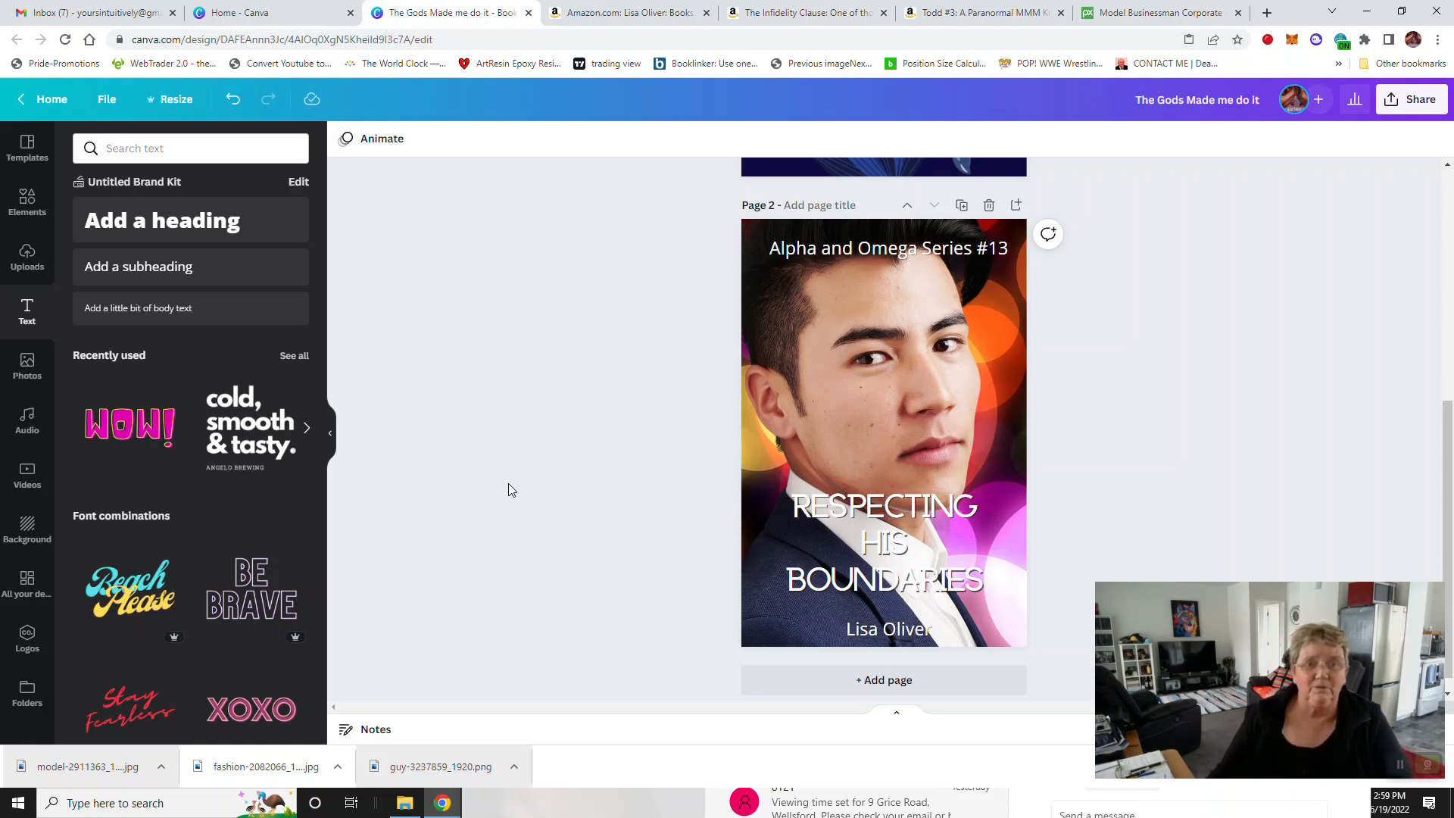
# Step: Review both book covers and examine the licence terms on the Pixabay page of the businessman photo
pyautogui.scroll(6, 527, 567)
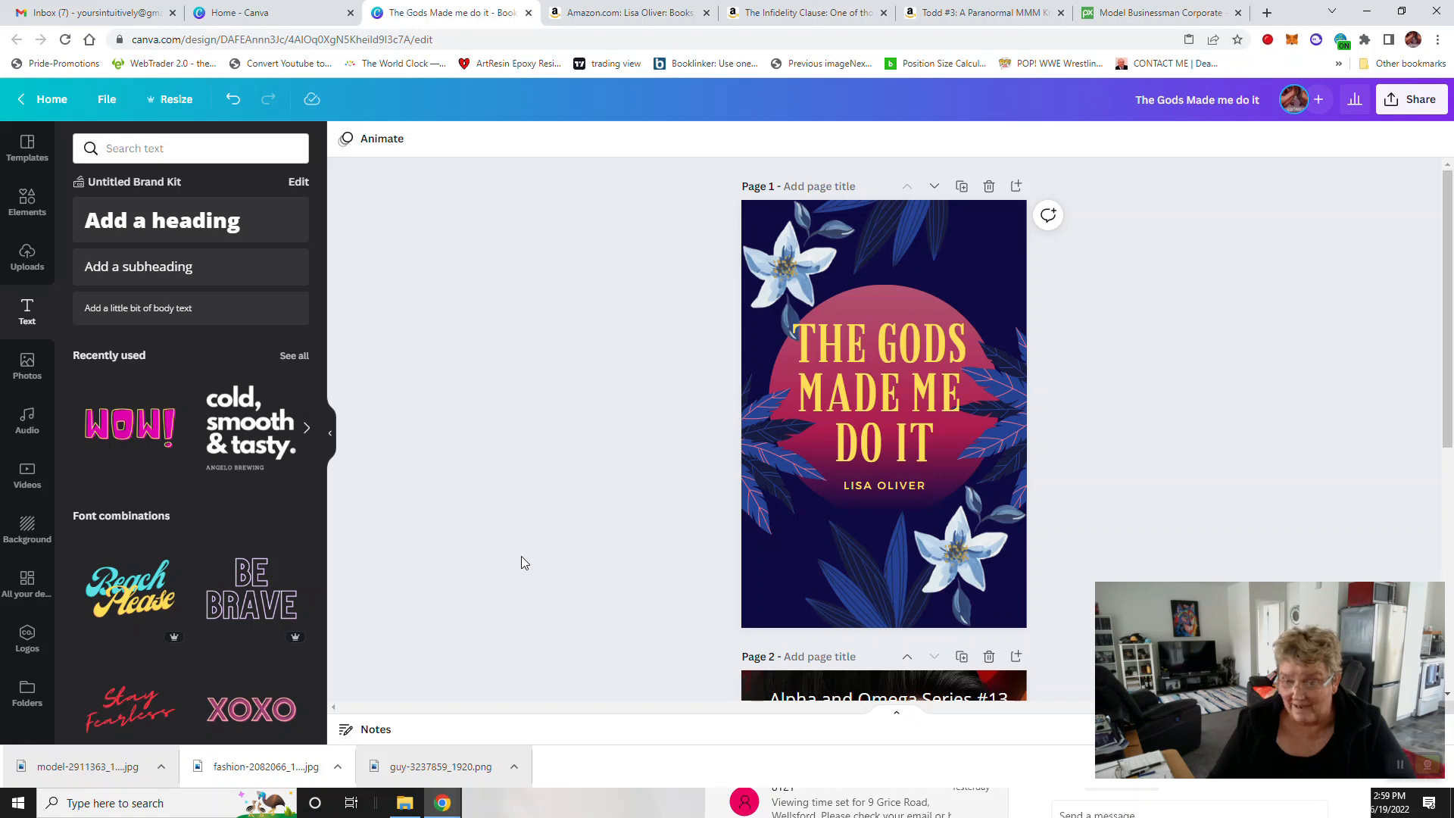
pyautogui.scroll(-5, 524, 442)
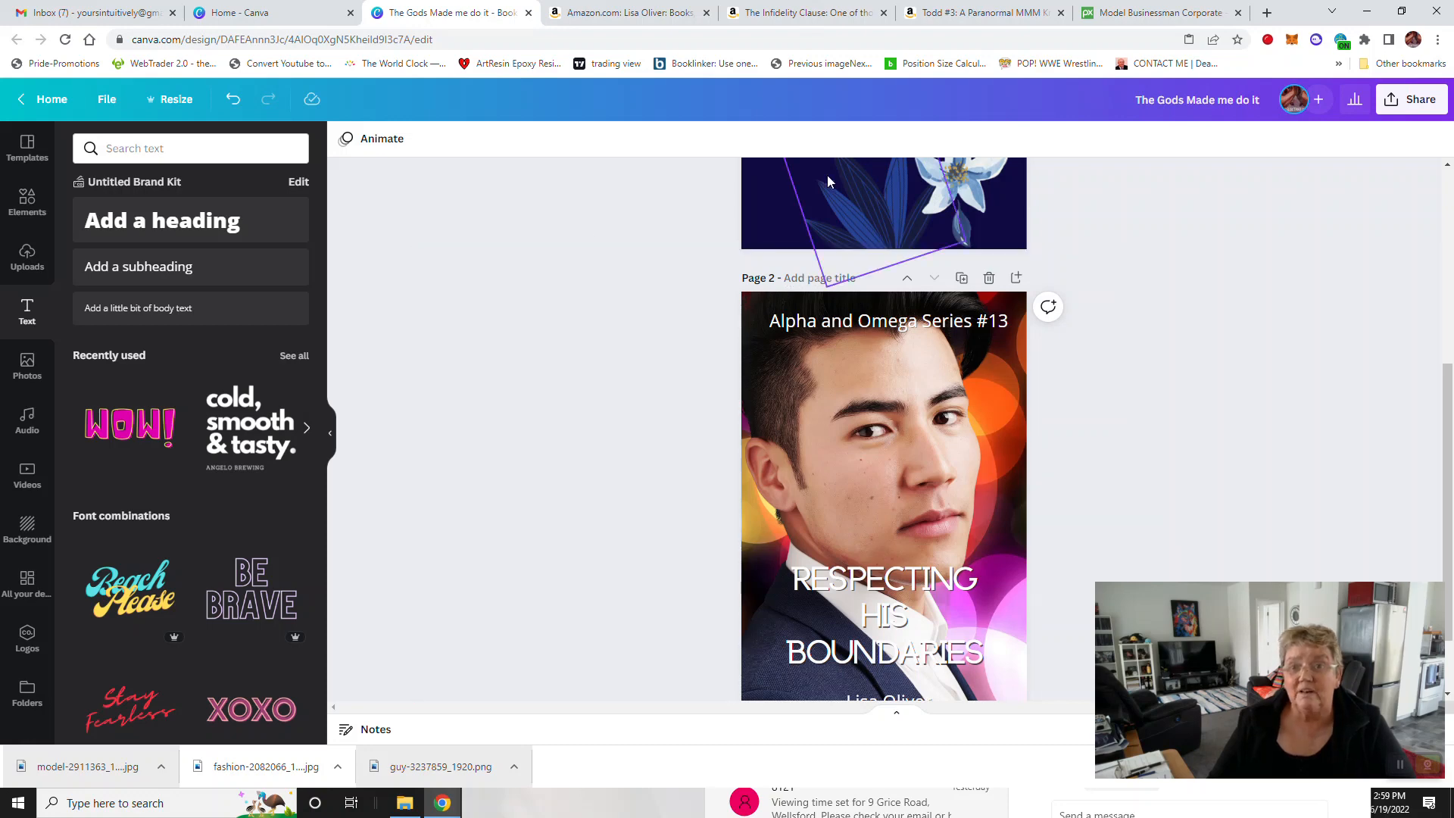
pyautogui.click(1183, 17)
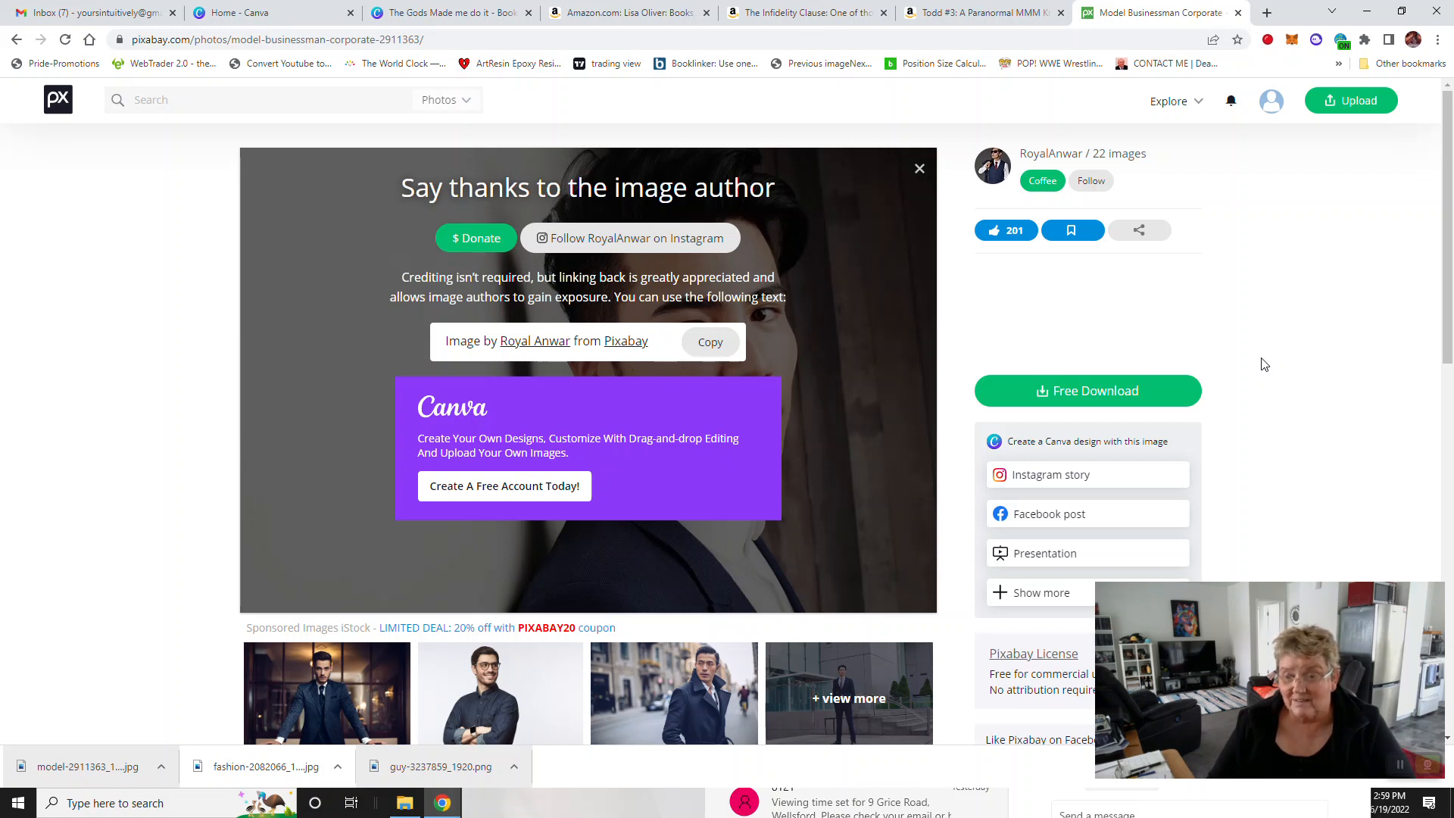
pyautogui.scroll(-4, 1263, 364)
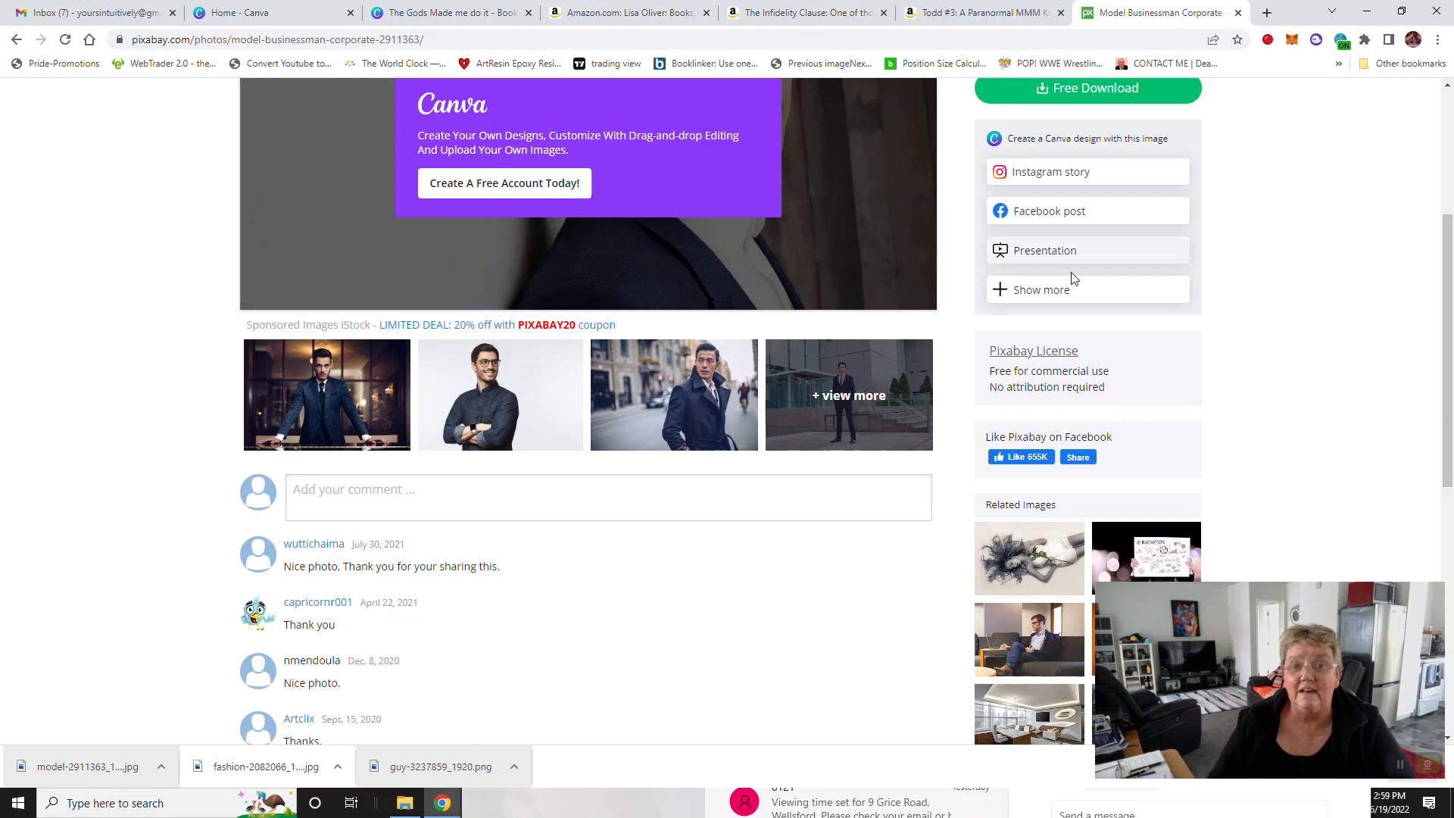
pyautogui.scroll(4, 1294, 434)
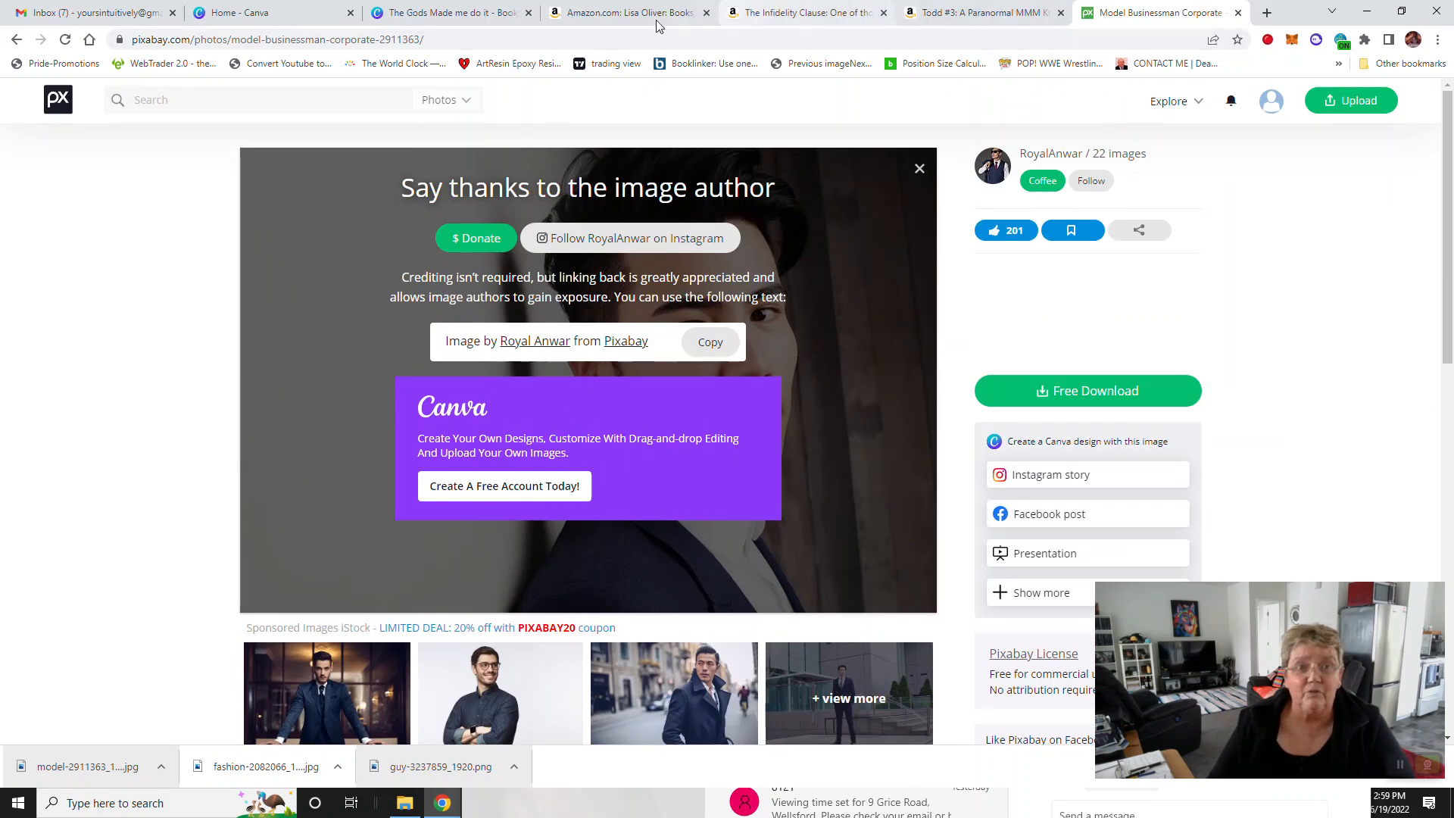
pyautogui.click(446, 14)
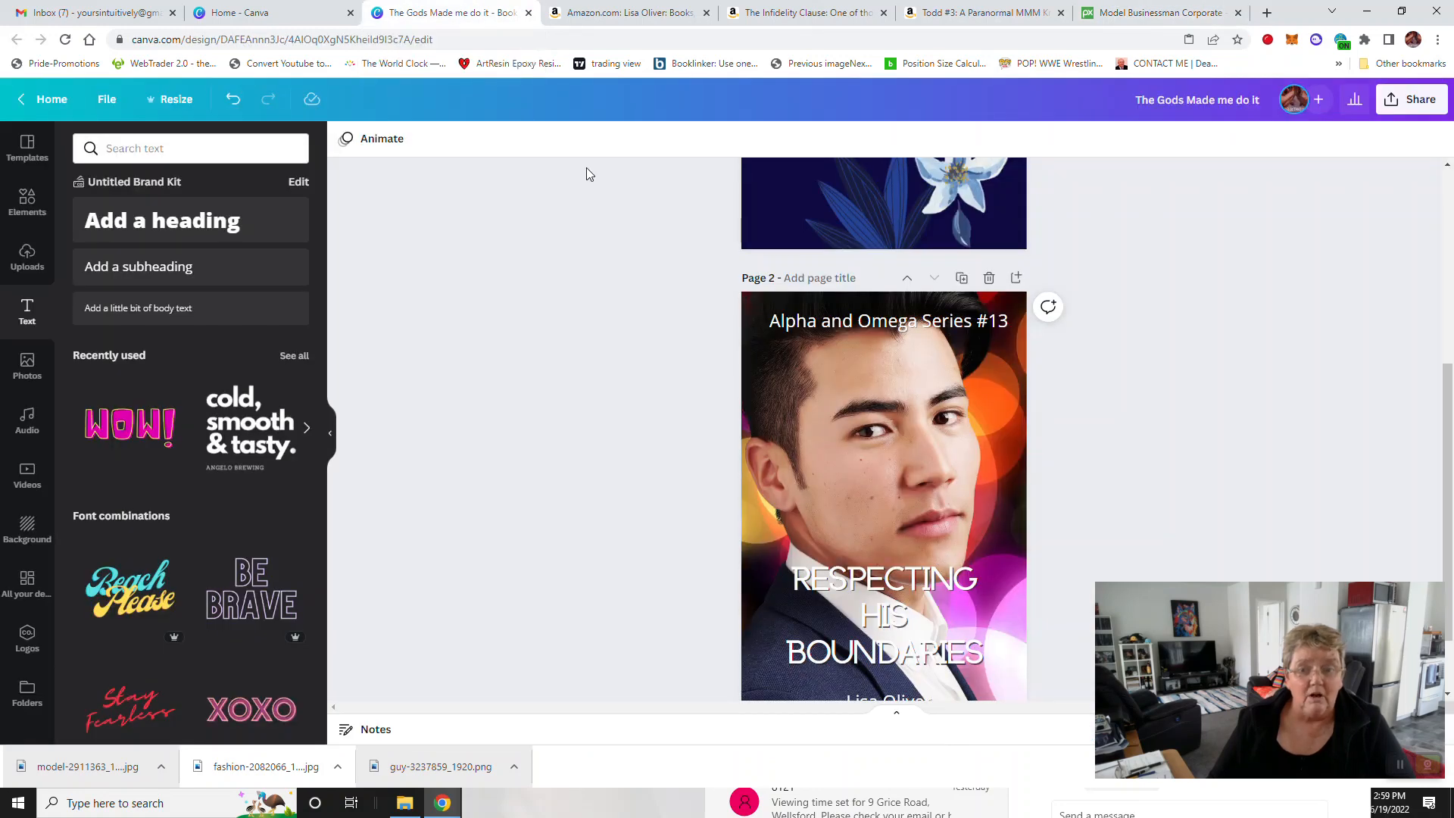
pyautogui.scroll(5, 1334, 385)
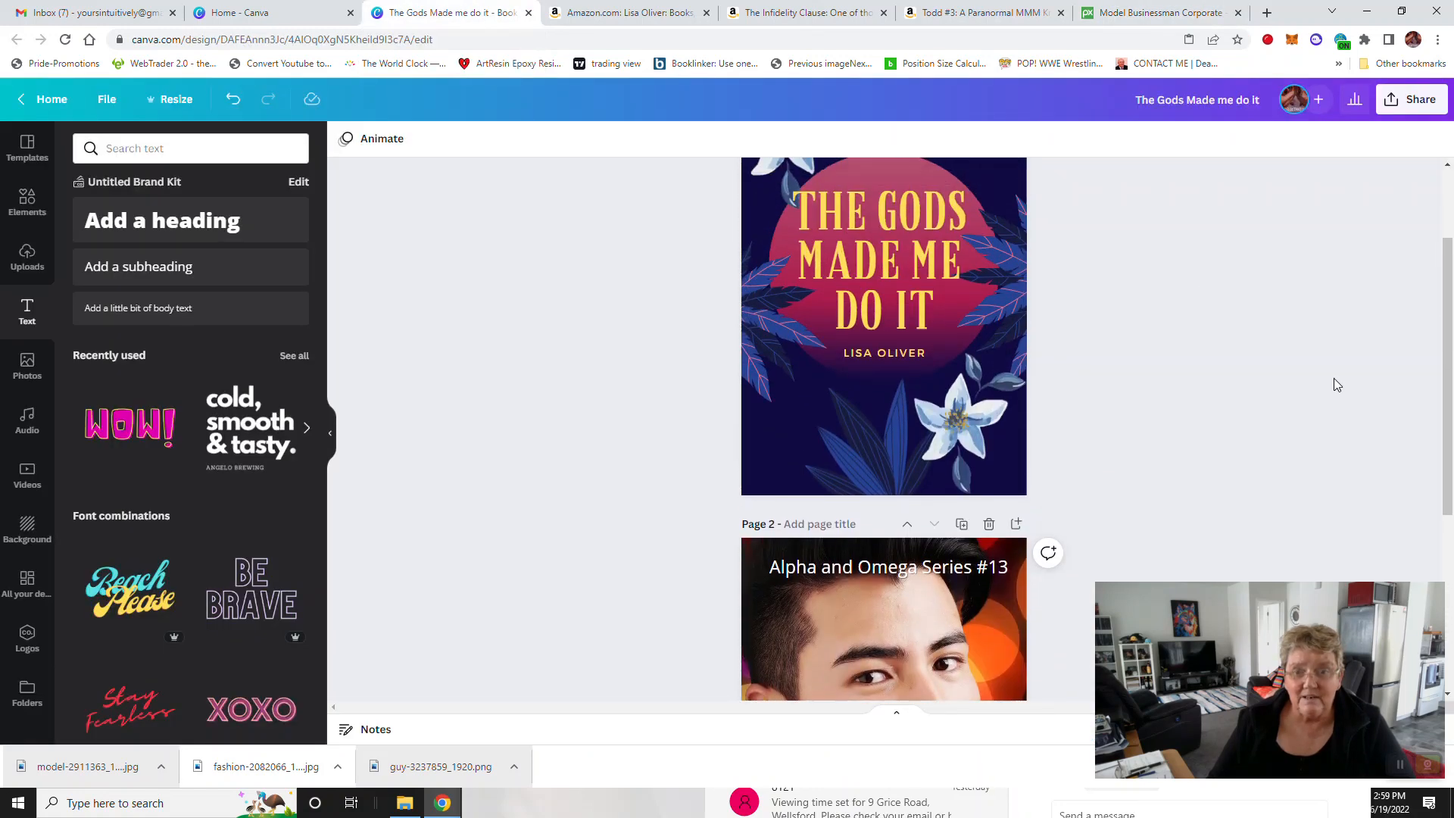
pyautogui.scroll(-5, 1219, 393)
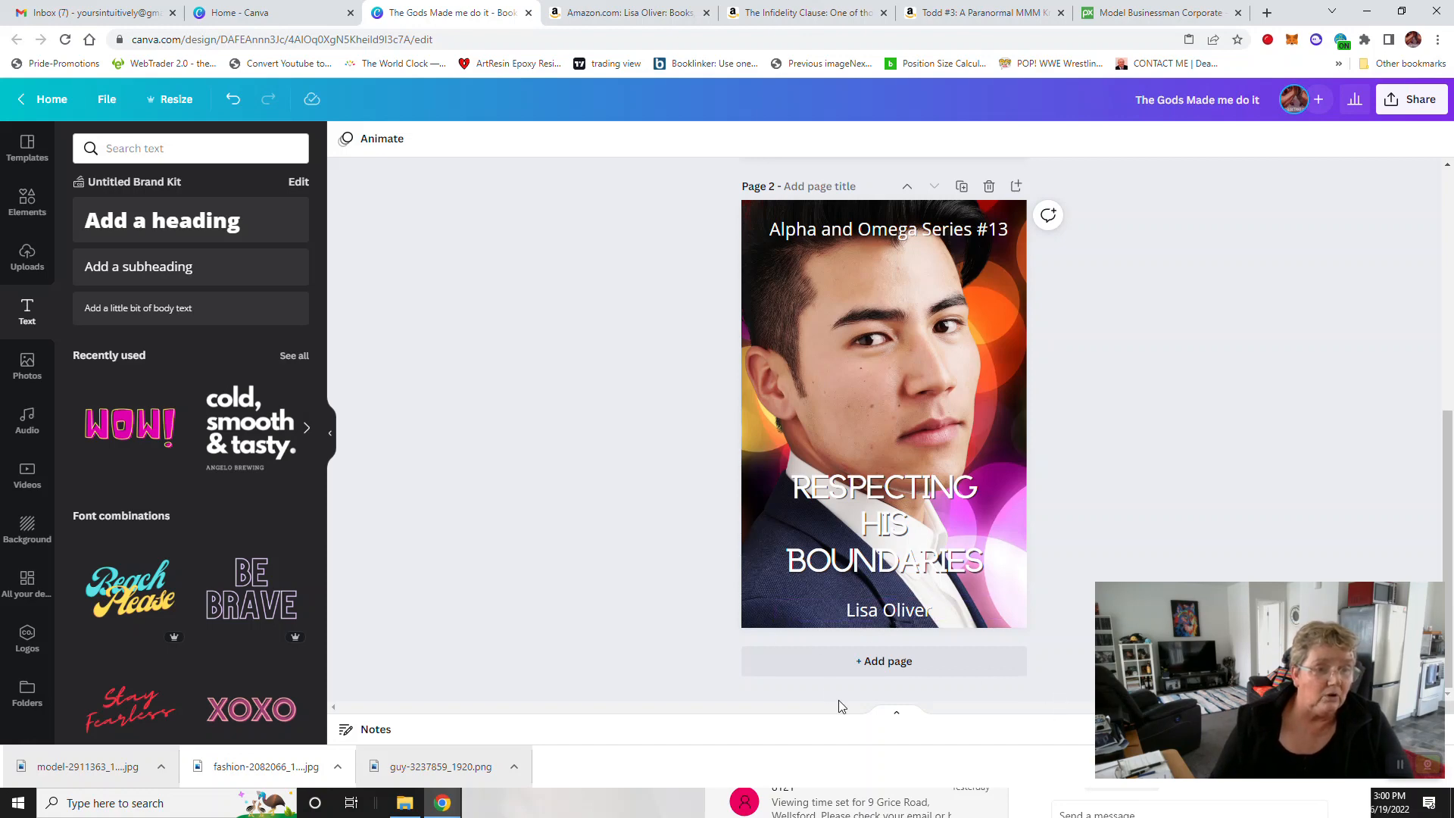
# Step: Look over the "happy young man" stock photos, both covers and the Amazon listing for "Todd #3"
pyautogui.click(38, 375)
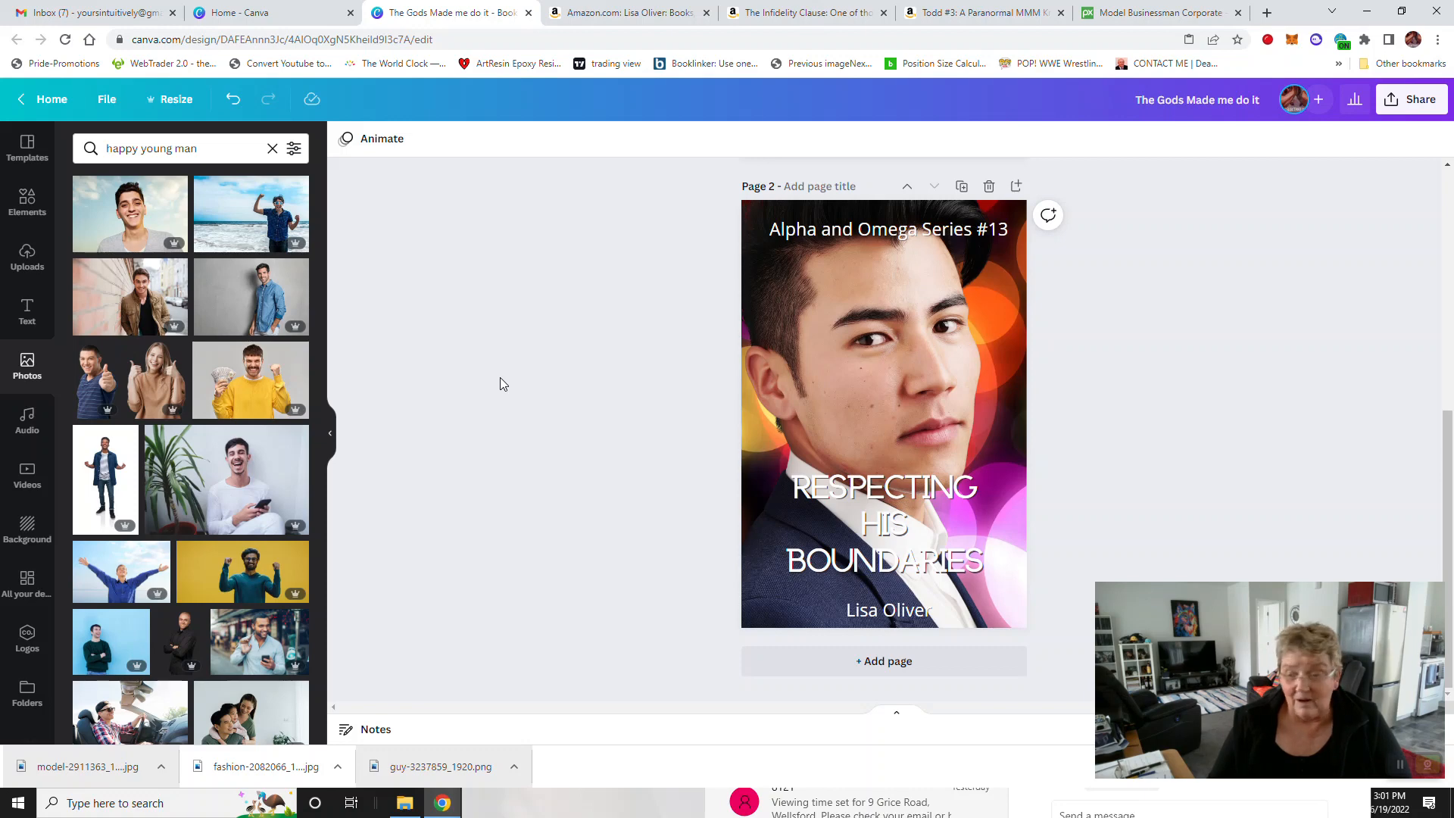
pyautogui.scroll(5, 499, 384)
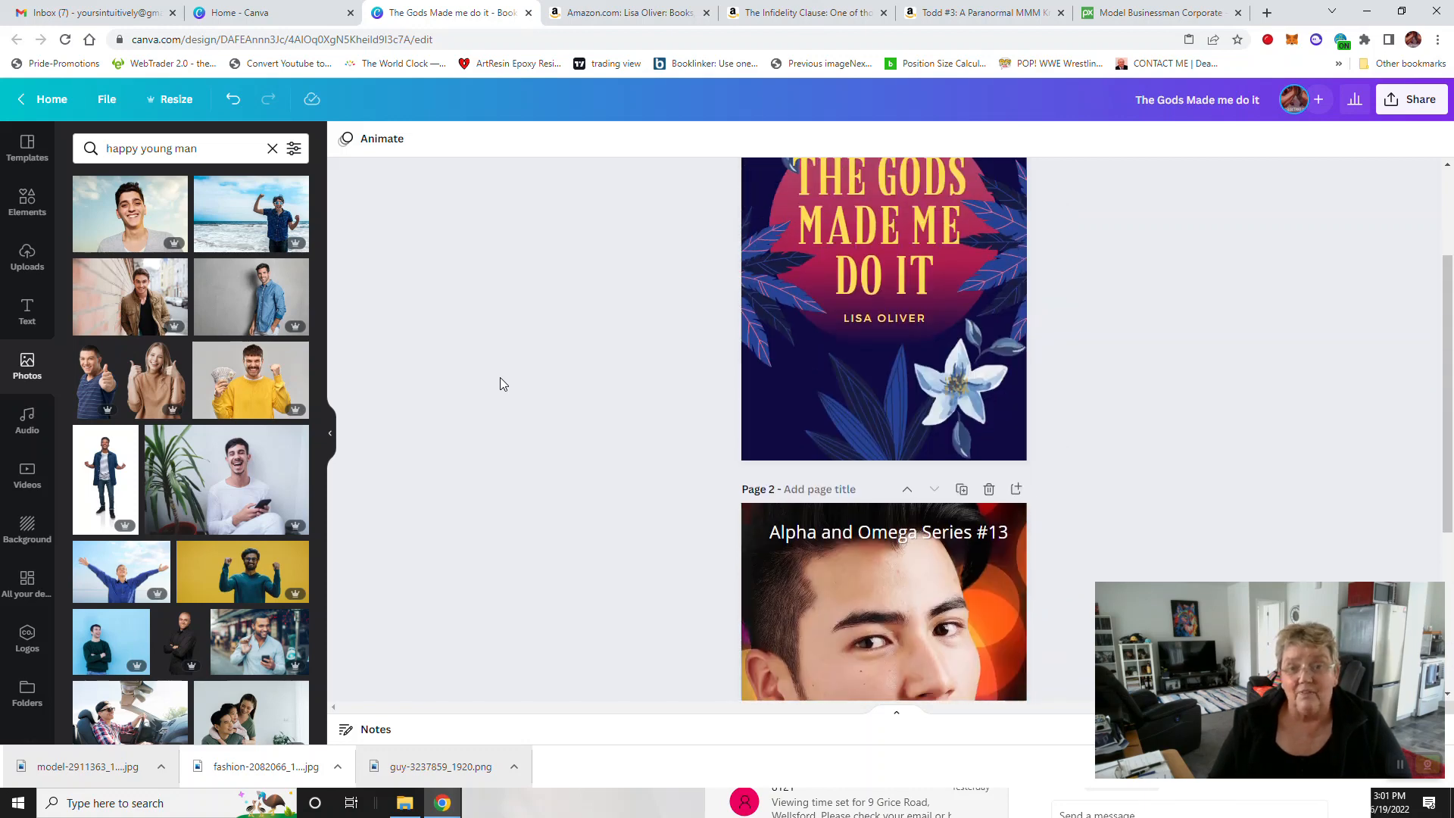
pyautogui.scroll(-5, 500, 384)
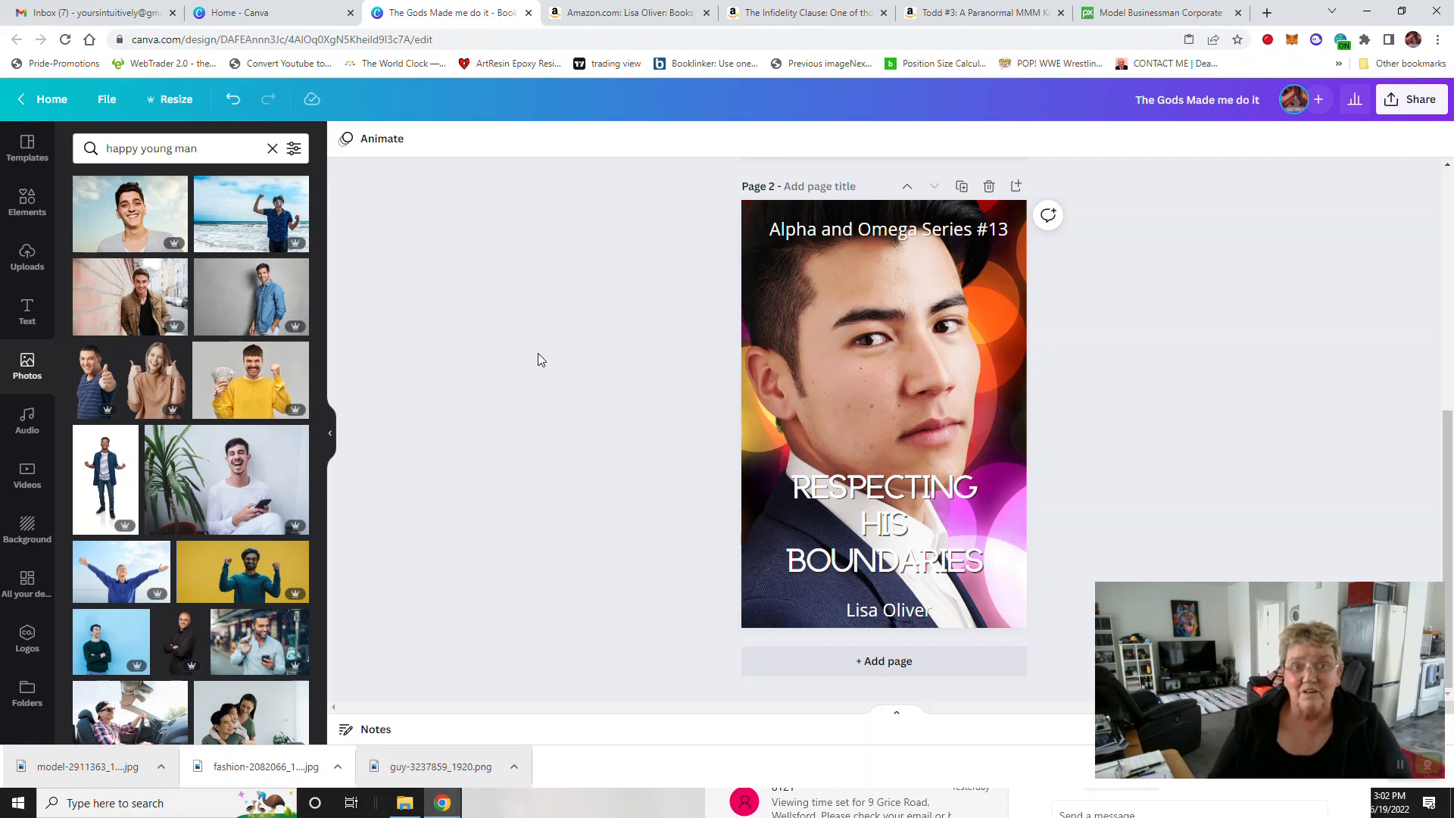
pyautogui.click(954, 13)
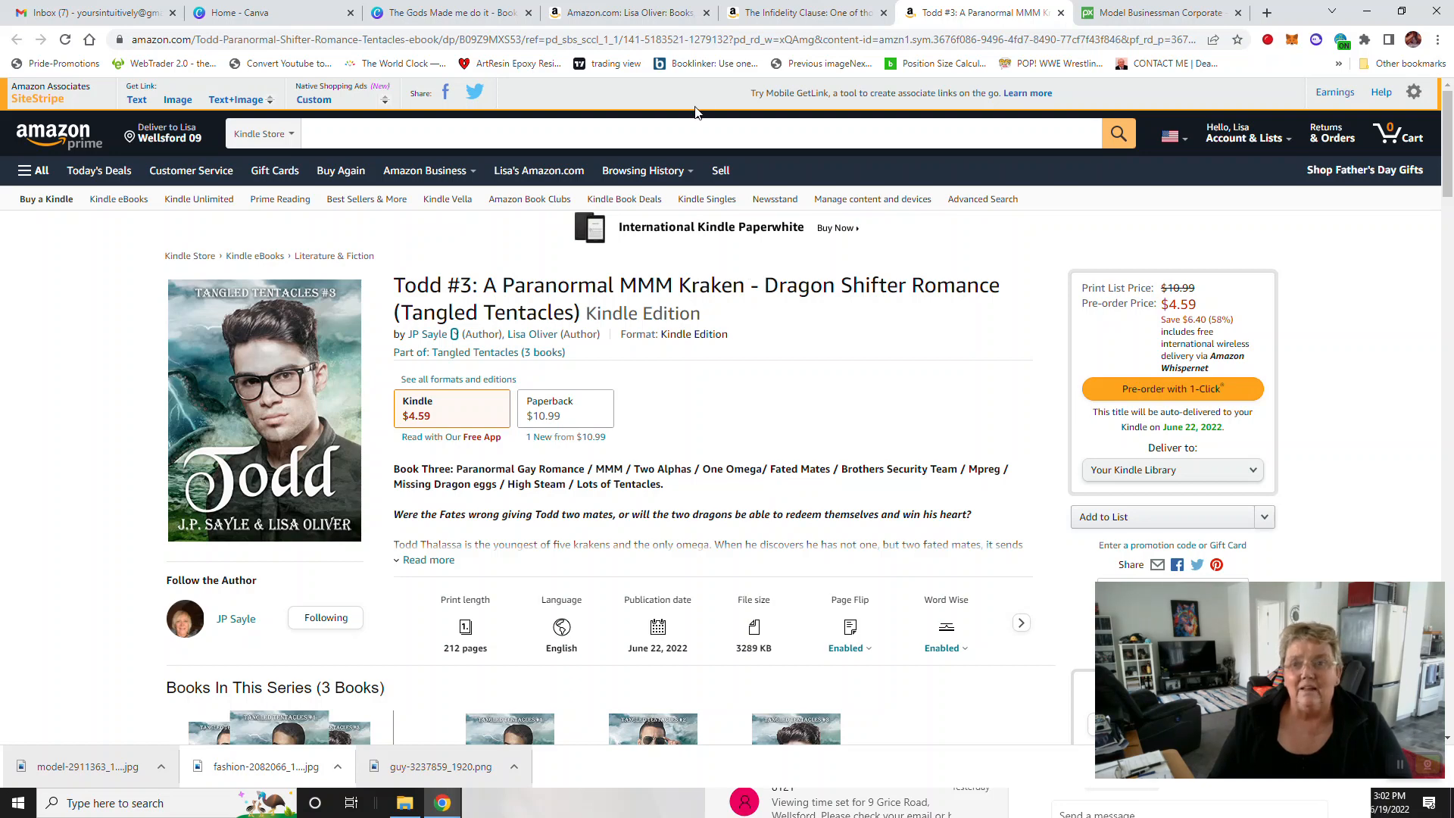
pyautogui.click(440, 13)
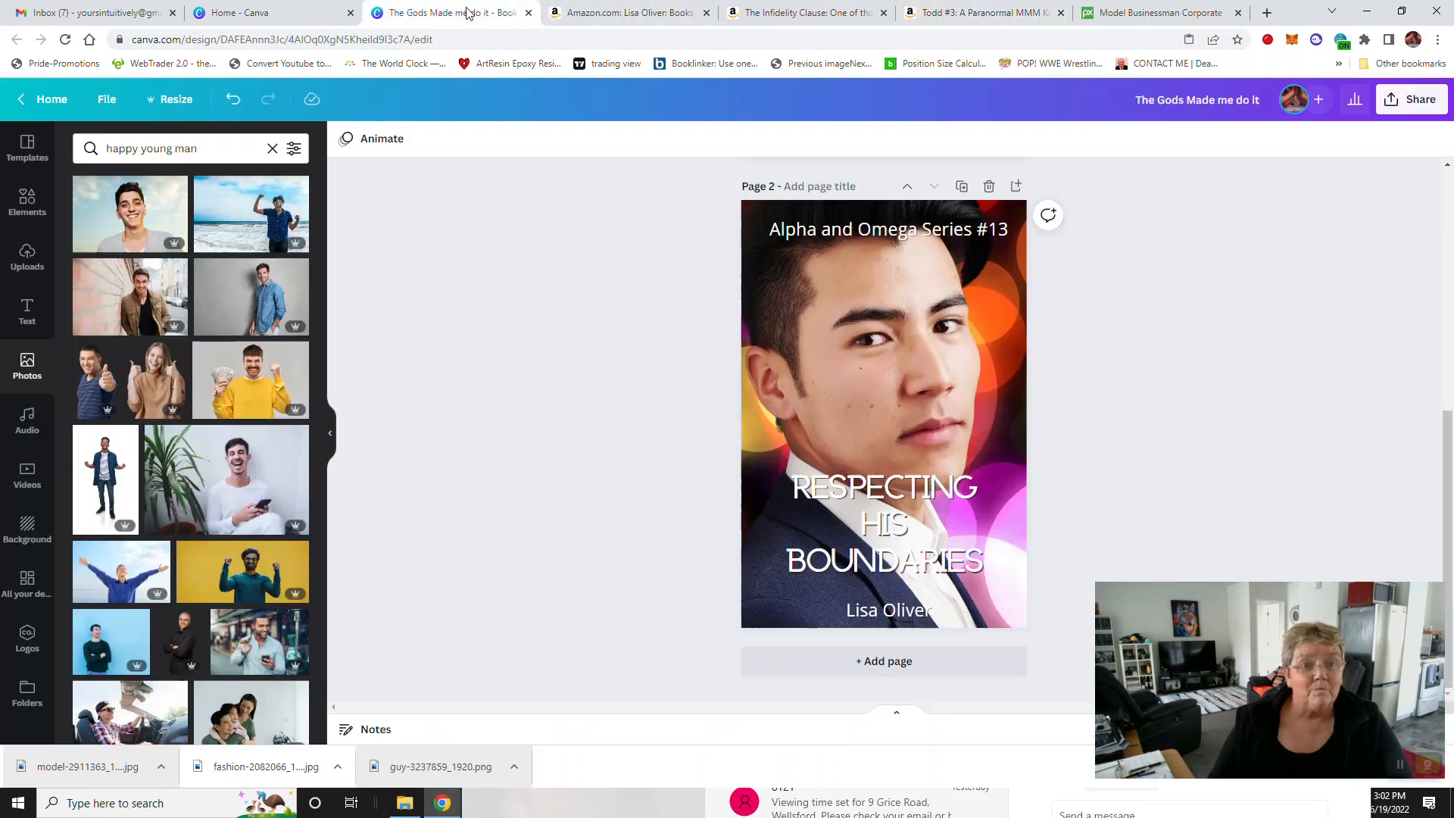